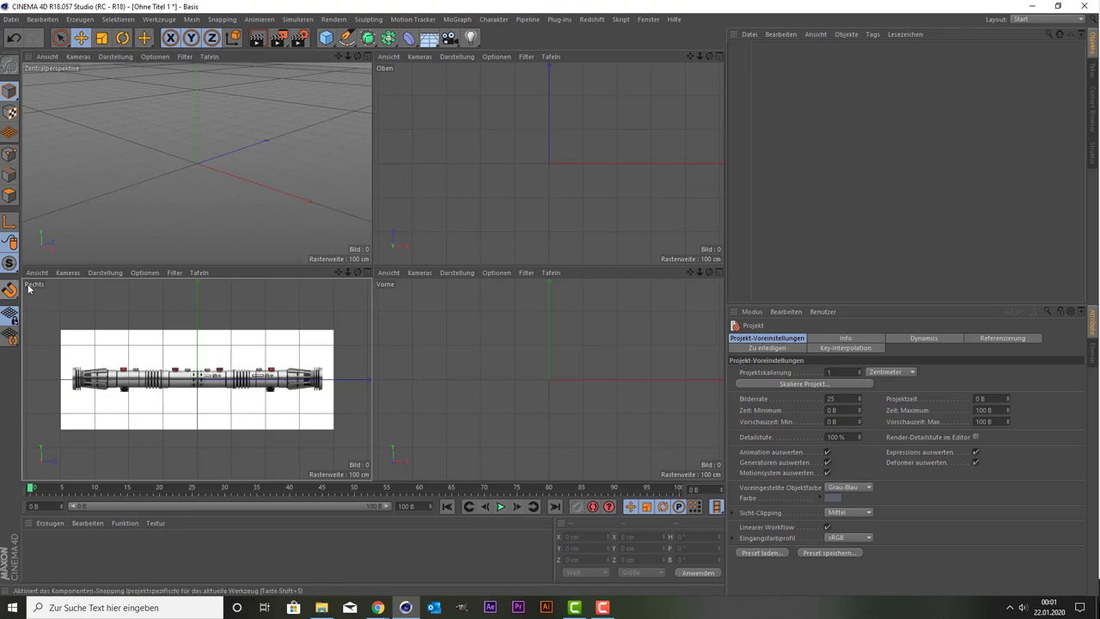
Maximize the Rechts side view of the lightsaber reference and bring up the primitive objects palette
middle_click(162, 342)
scroll(310, 298, up, 3)
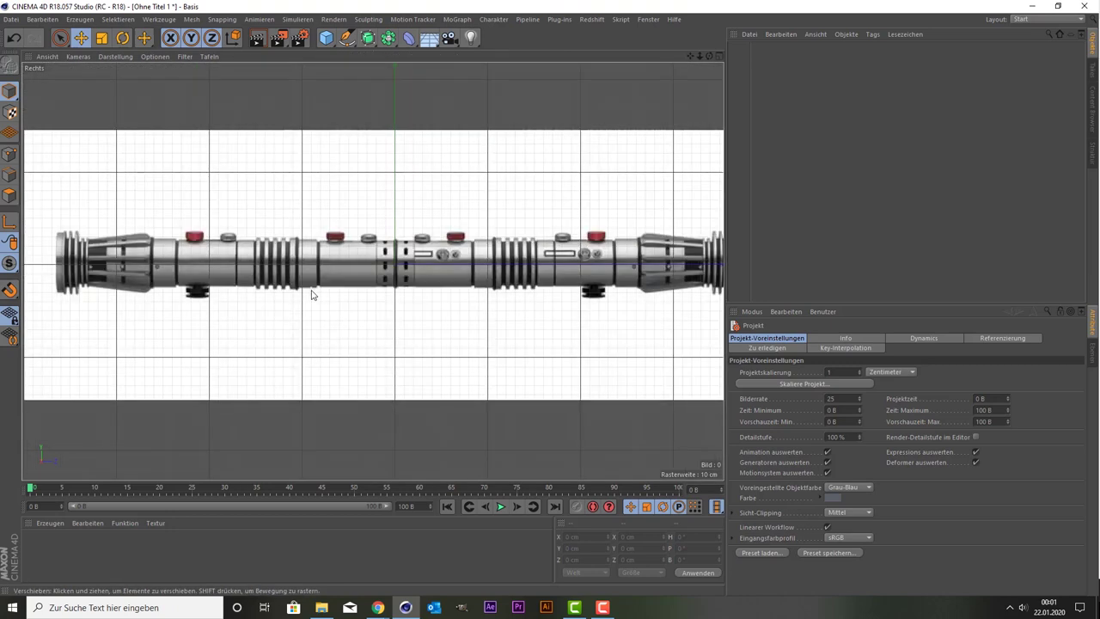
scroll(335, 159, down, 2)
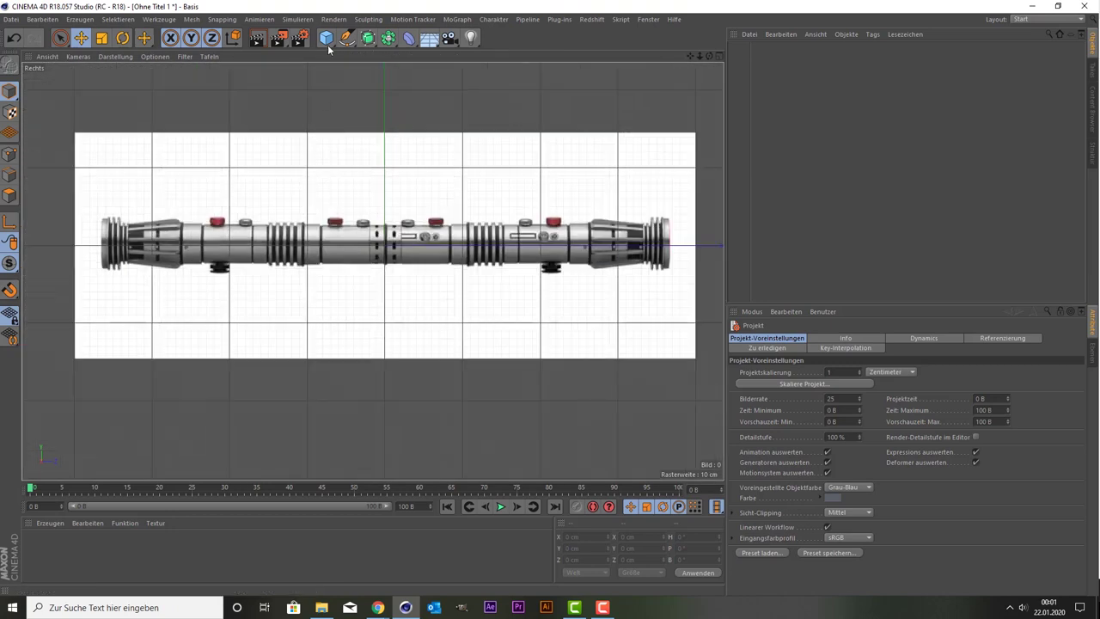
click(327, 38)
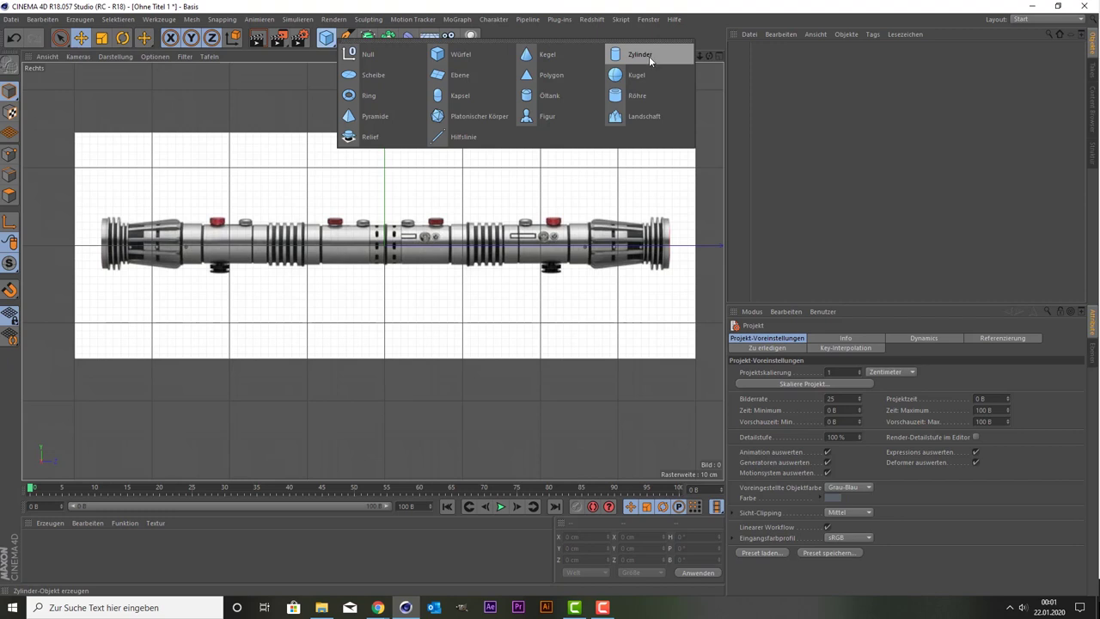
Add a Röhre tube and set its pitch rotation to 90° so it runs along the hilt
click(650, 94)
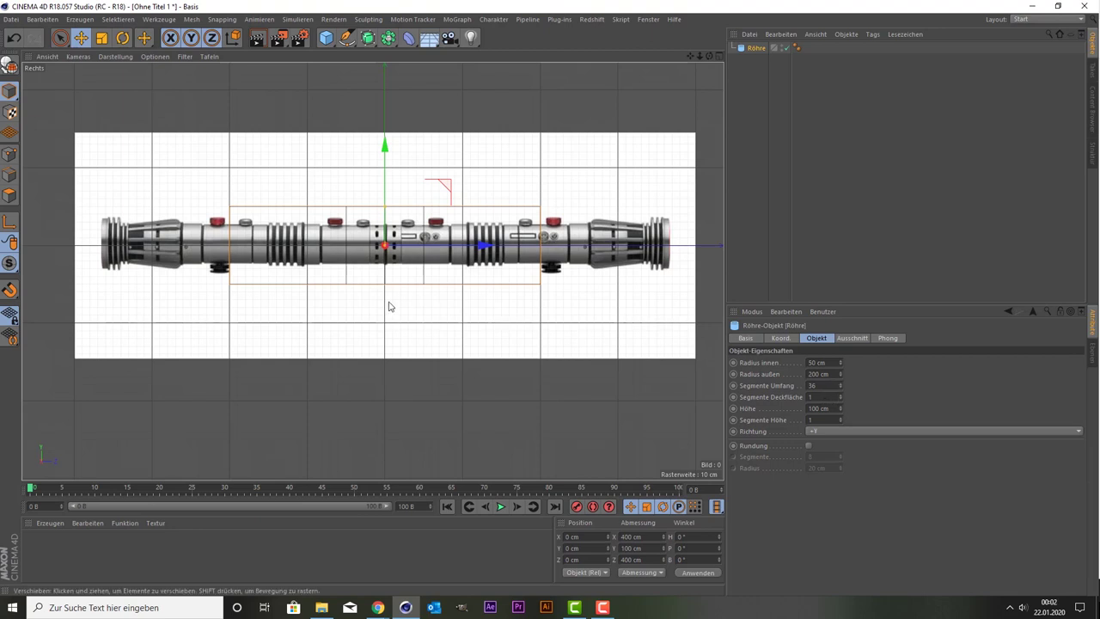
double_click(699, 545)
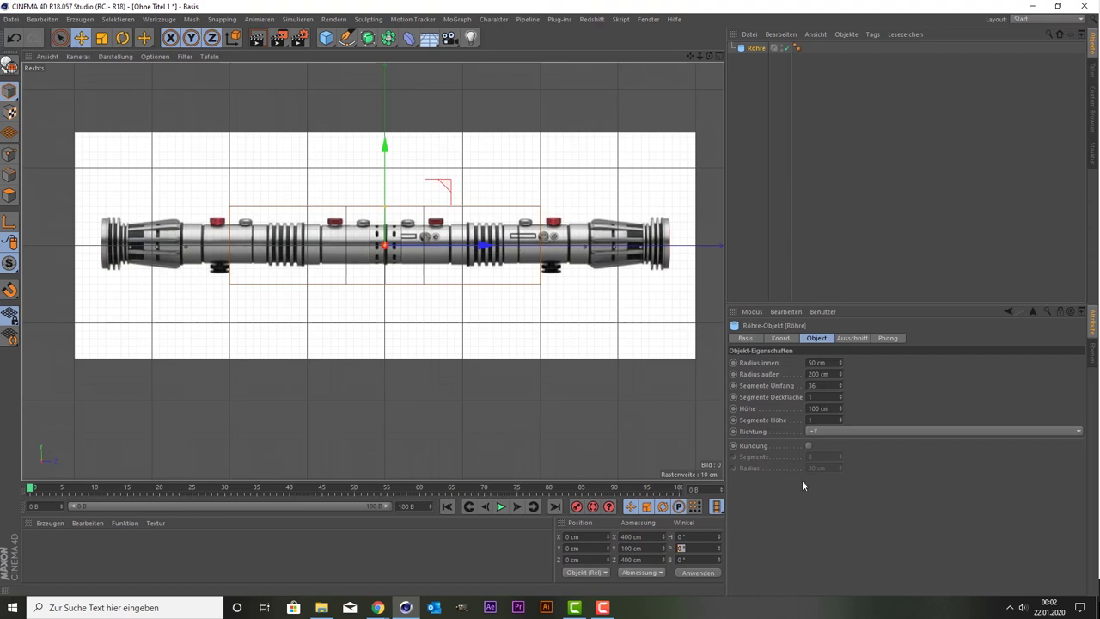
text(90)
key(Return)
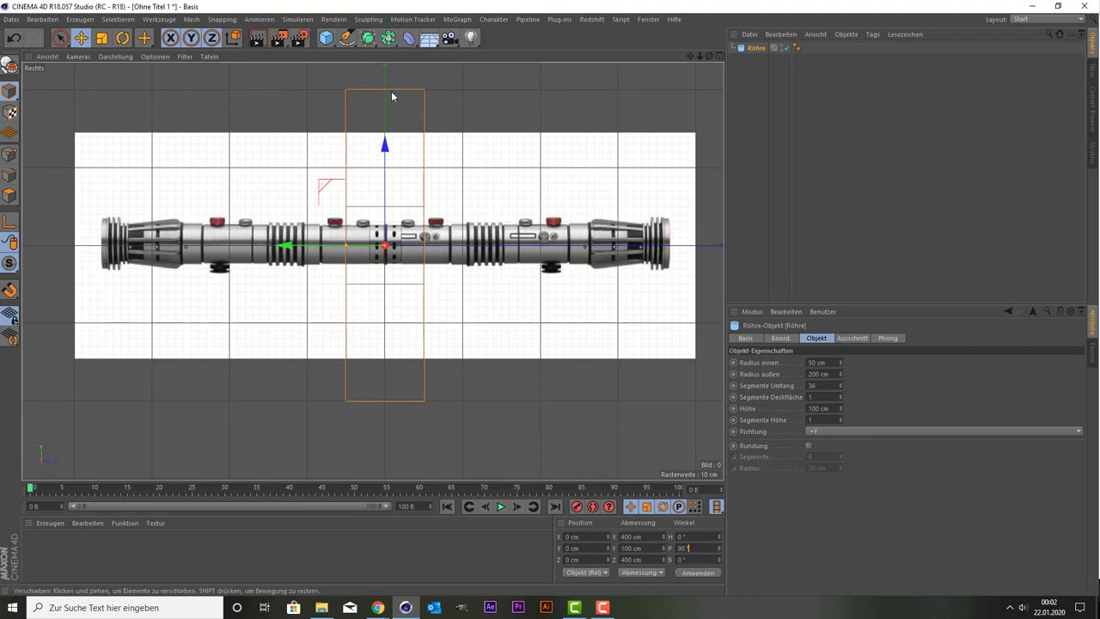
click(102, 38)
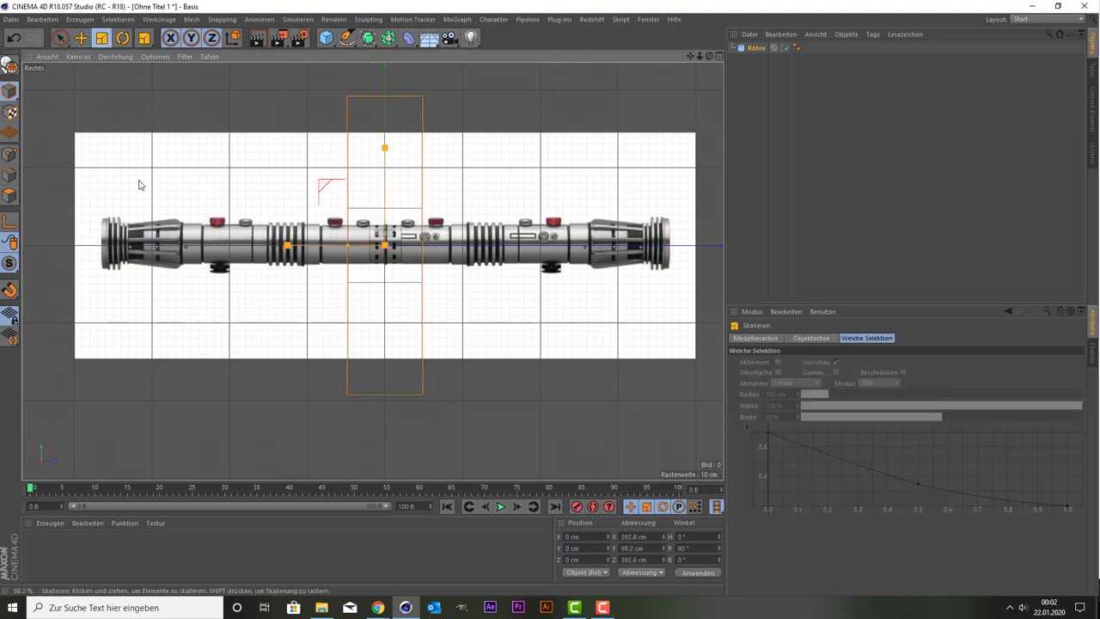
Scale the tube down to about half its size
mouse_move(140, 181)
mouse_down()
mouse_move(110, 402)
mouse_move(82, 404)
mouse_up()
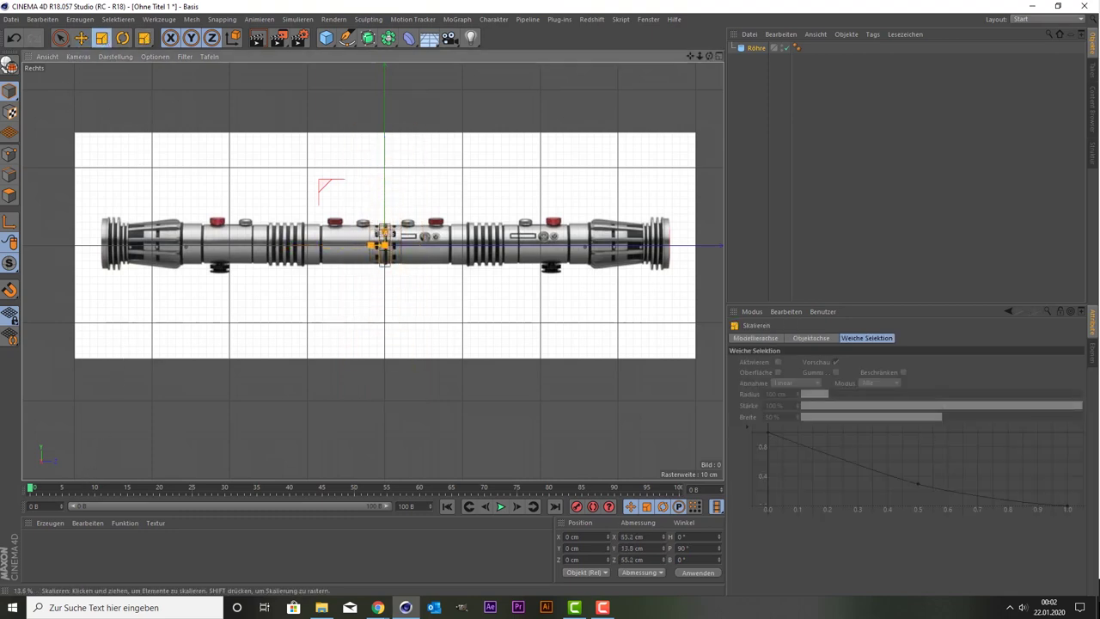
scroll(218, 120, up, 3)
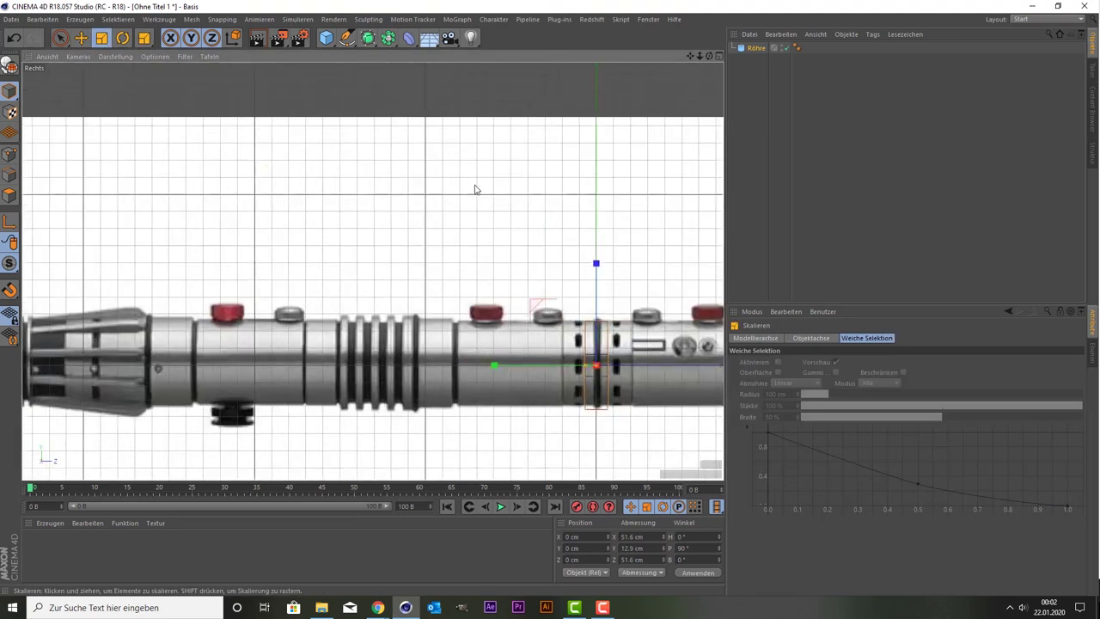
scroll(474, 187, down, 1)
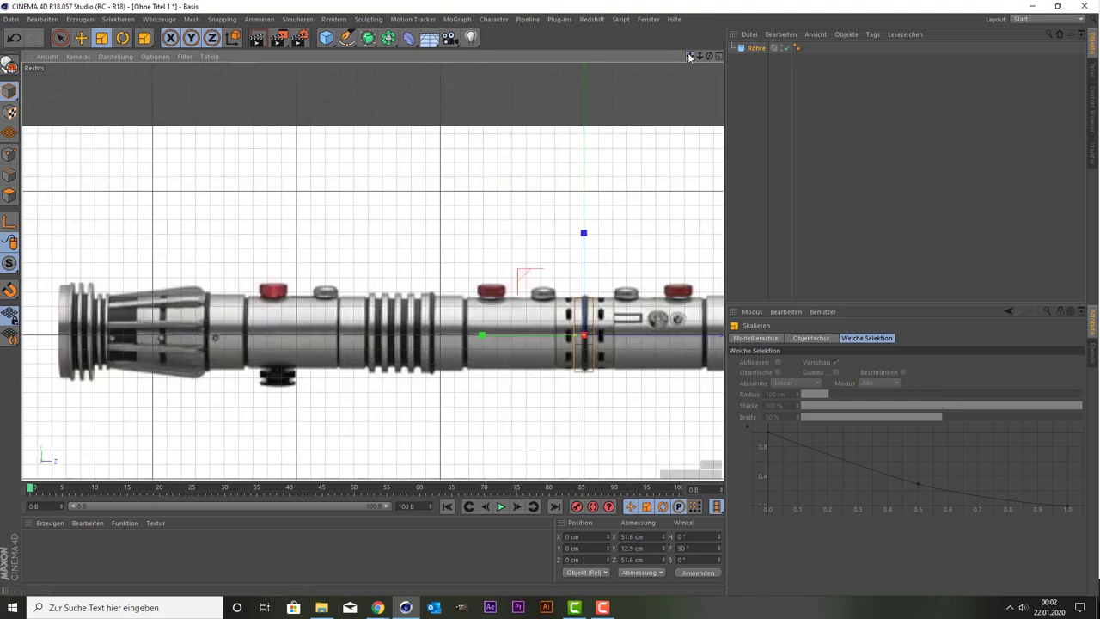
scroll(513, 312, up, 1)
scroll(514, 312, up, 1)
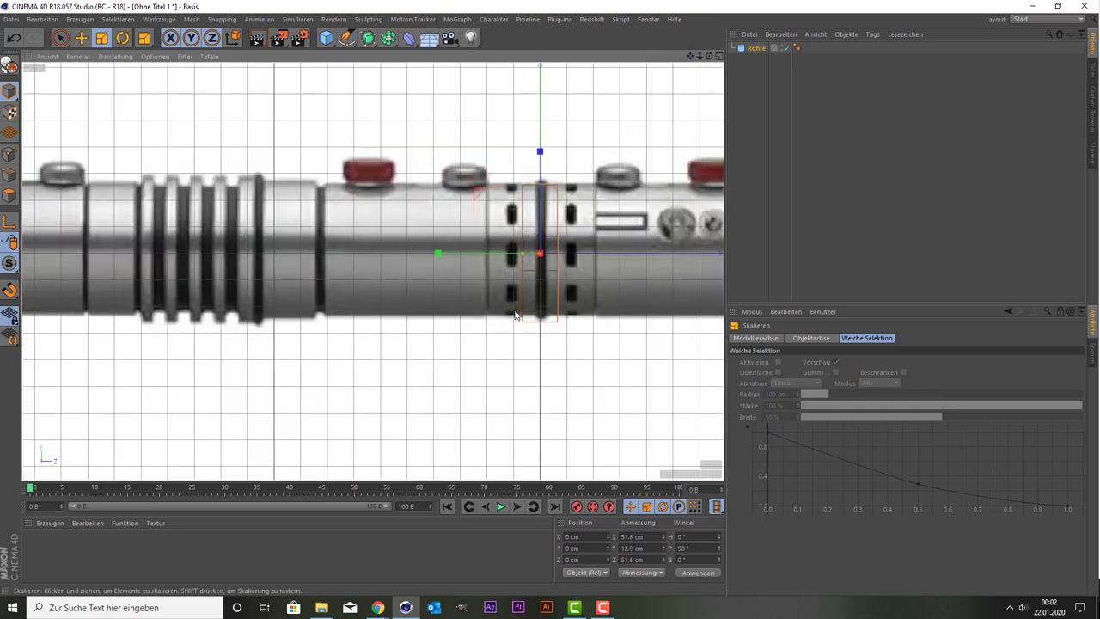
scroll(516, 314, down, 1)
scroll(515, 315, down, 1)
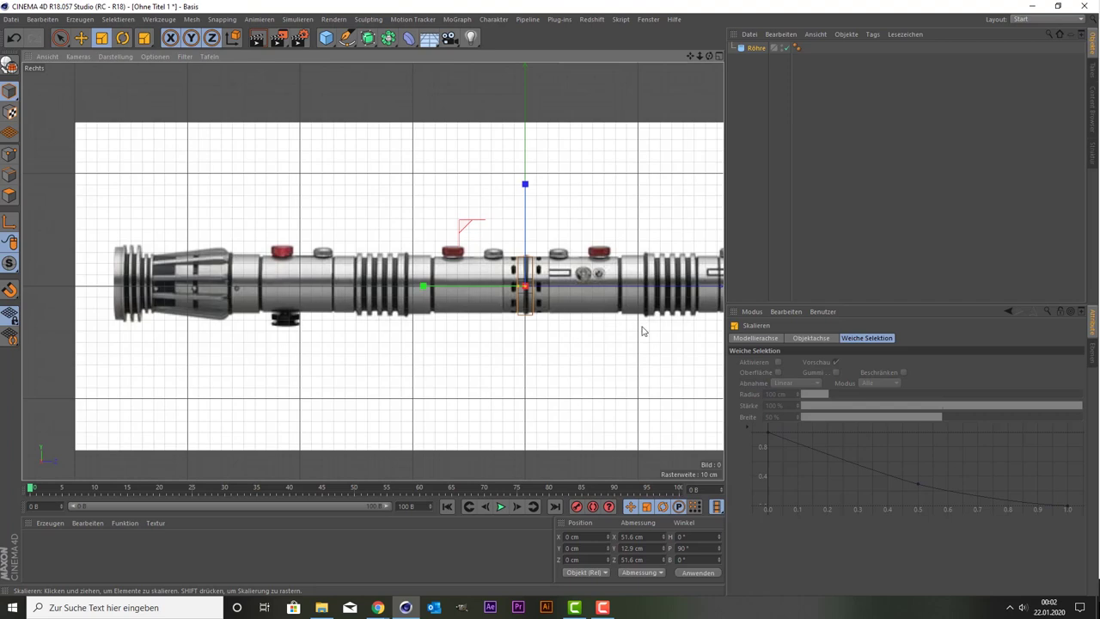
scroll(641, 330, up, 1)
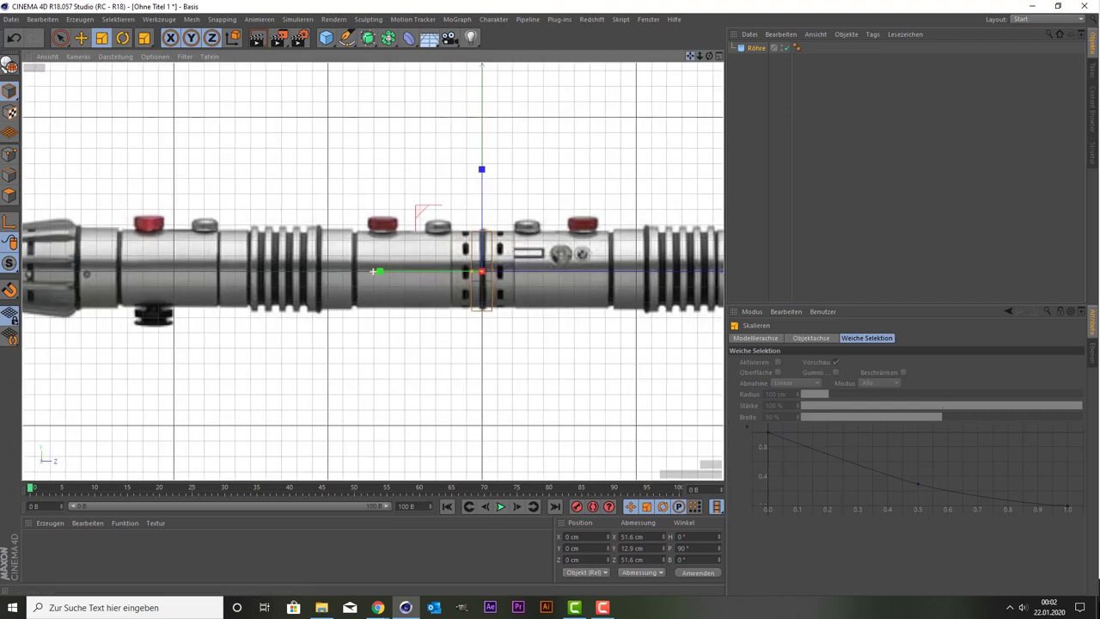
Check the tube against the hilt sections and shrink it slightly to about 45.7 cm across
drag(689, 55, 419, 328)
scroll(421, 322, up, 2)
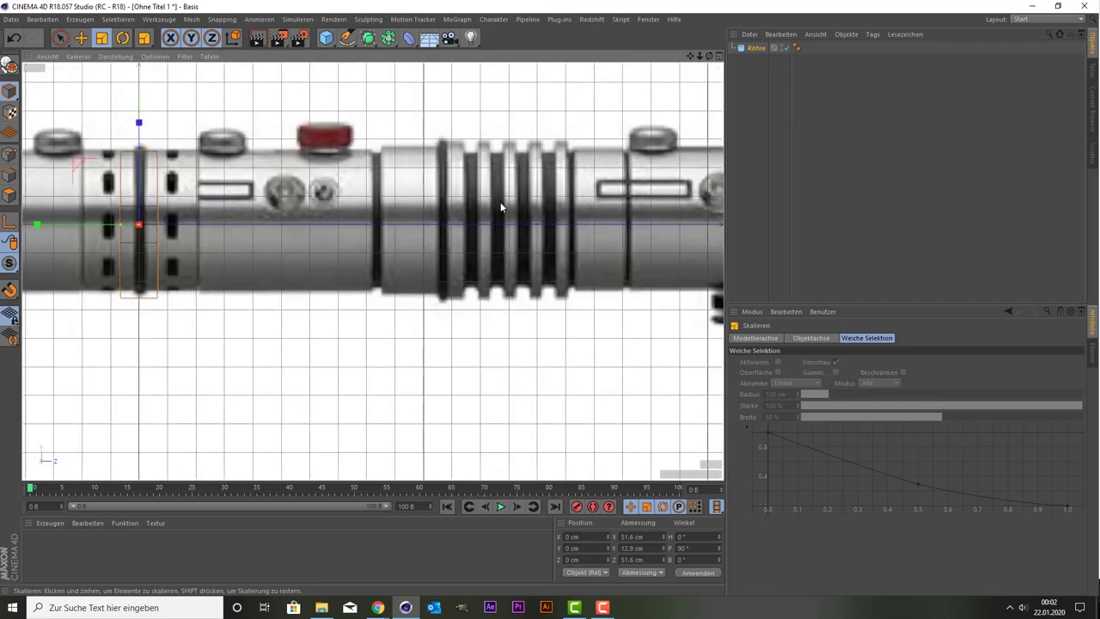
scroll(501, 207, down, 1)
scroll(520, 205, down, 1)
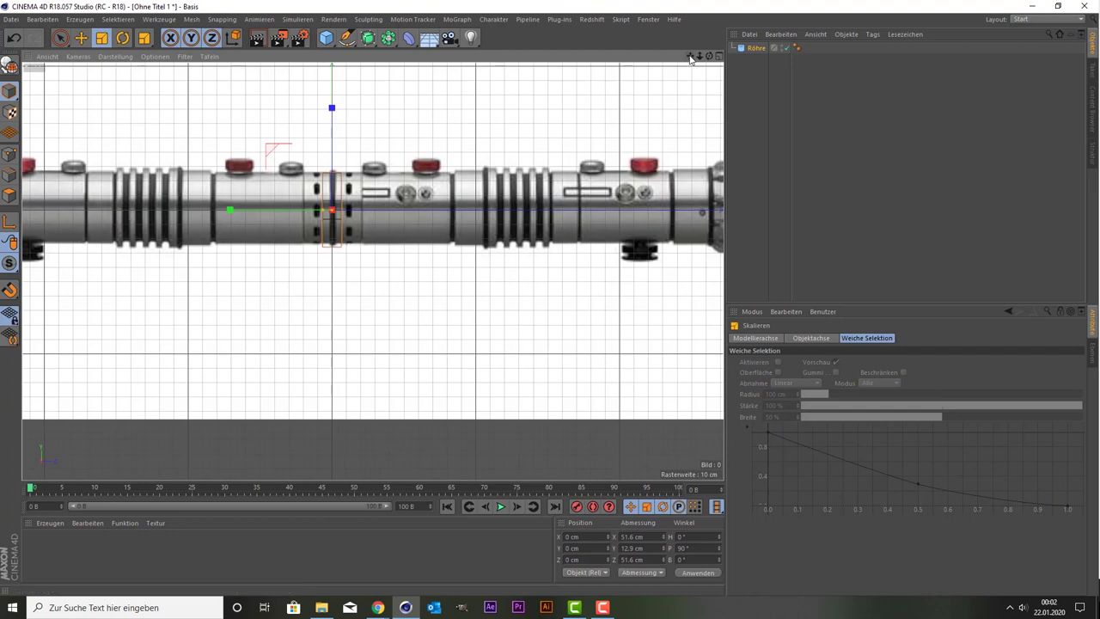
drag(690, 55, 359, 236)
scroll(400, 209, up, 3)
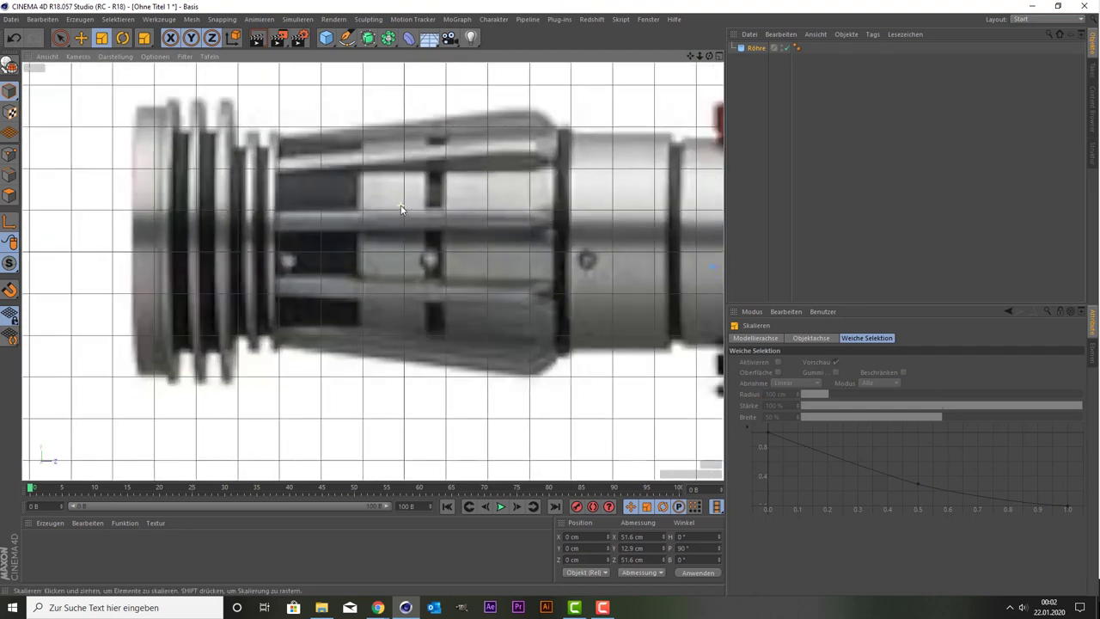
scroll(336, 210, down, 2)
scroll(336, 211, down, 2)
scroll(582, 191, up, 3)
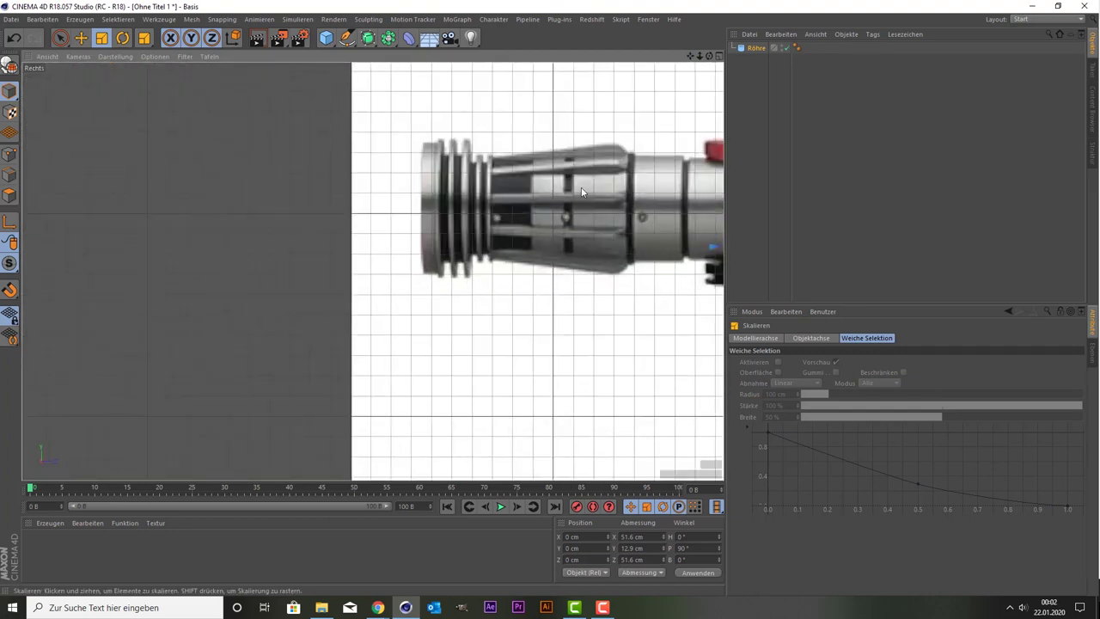
scroll(581, 191, up, 2)
scroll(601, 215, down, 1)
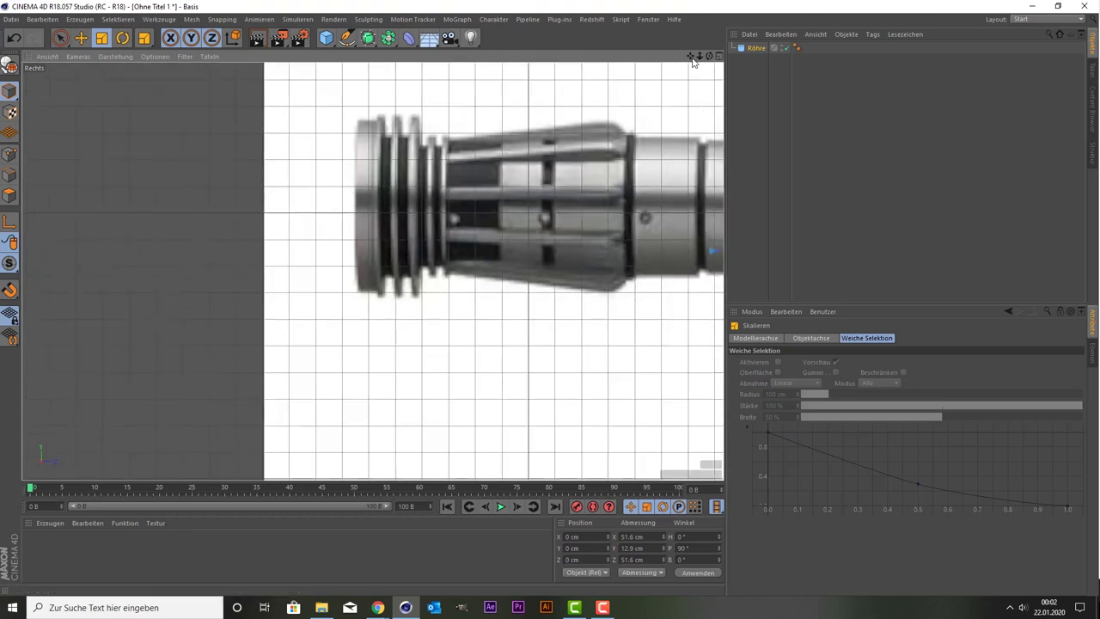
drag(690, 56, 562, 244)
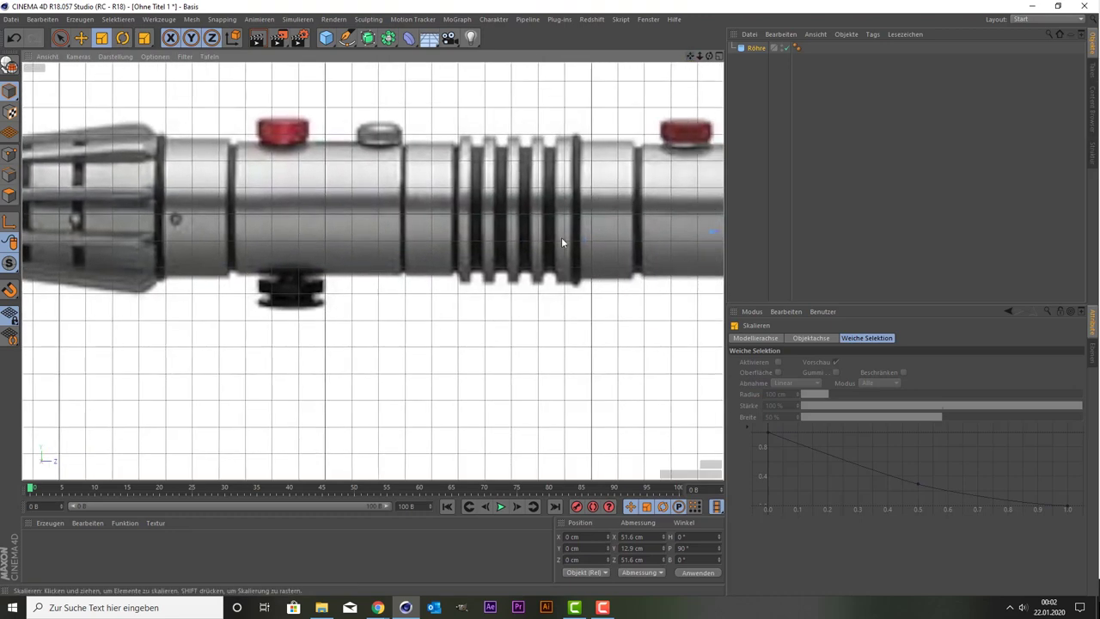
scroll(561, 235, down, 4)
scroll(561, 233, up, 1)
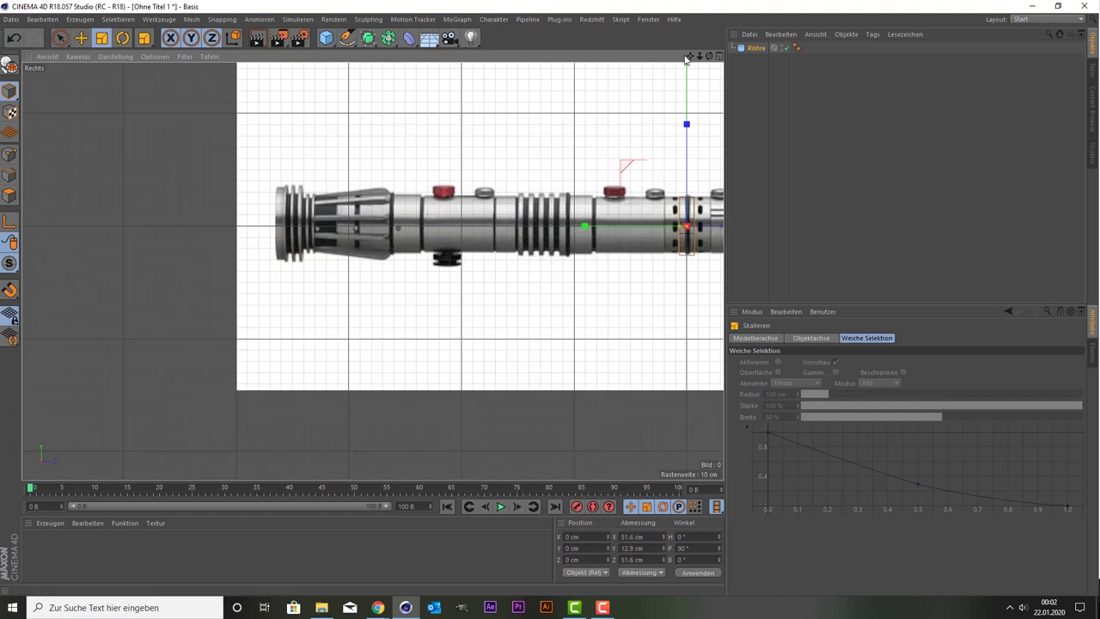
drag(690, 56, 373, 271)
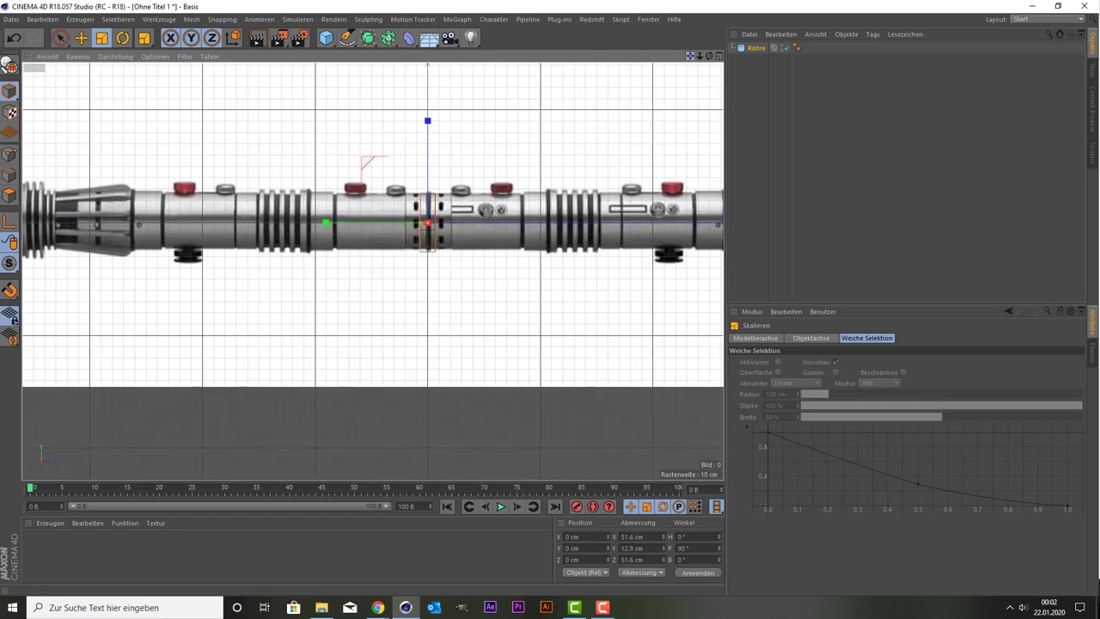
scroll(403, 284, up, 1)
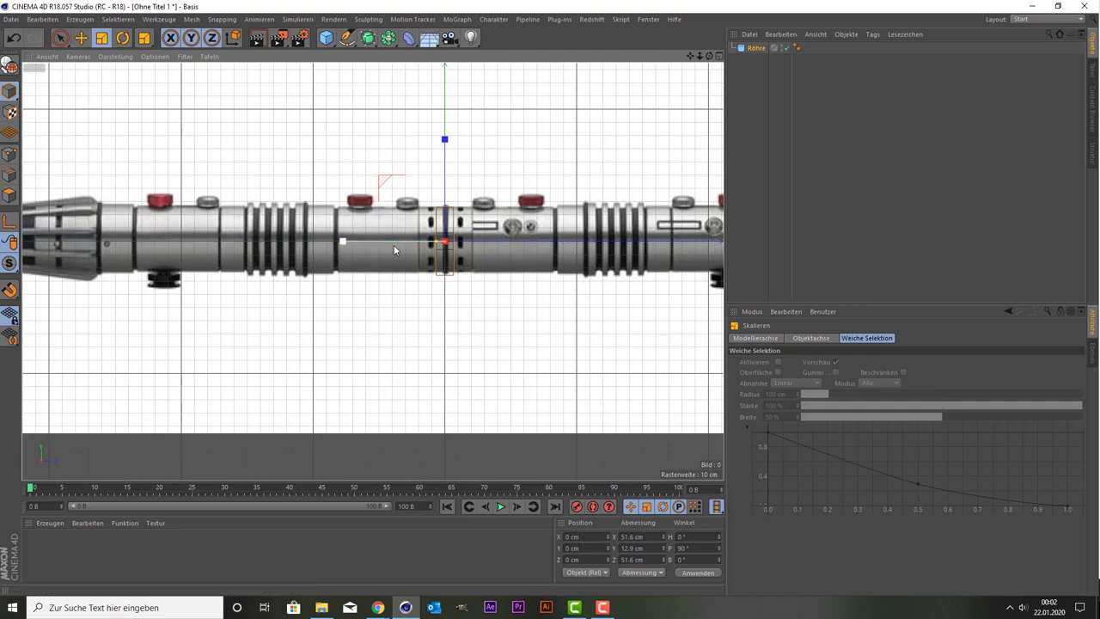
mouse_move(393, 247)
mouse_down()
mouse_move(365, 204)
mouse_move(358, 242)
mouse_move(578, 249)
mouse_up()
Reselect the tube and slide it left toward the hilt's end
key(space)
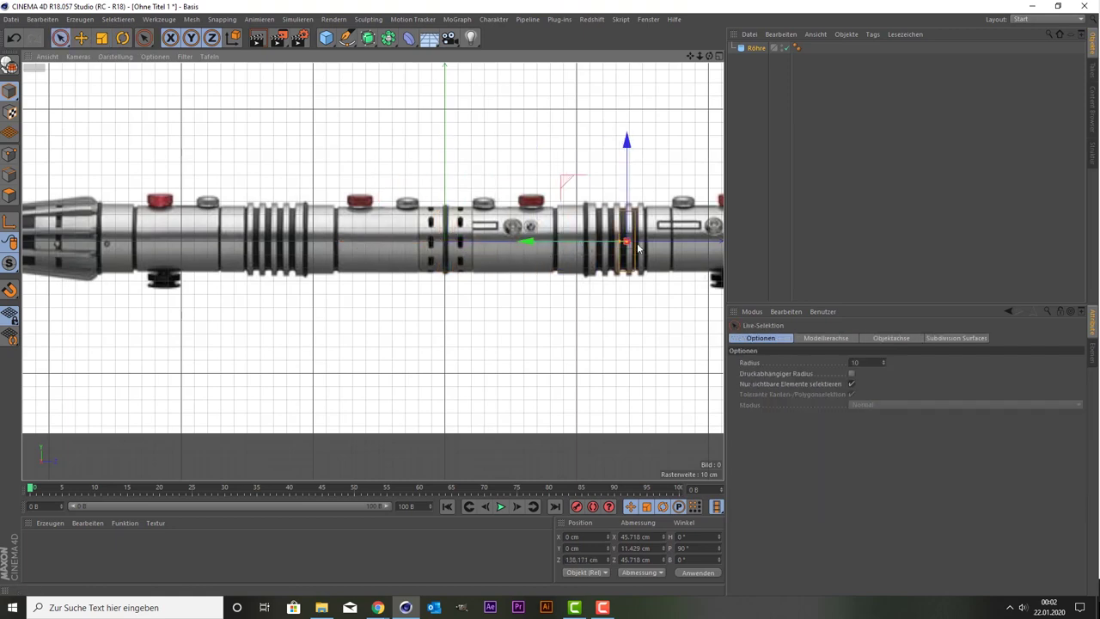
scroll(633, 240, up, 3)
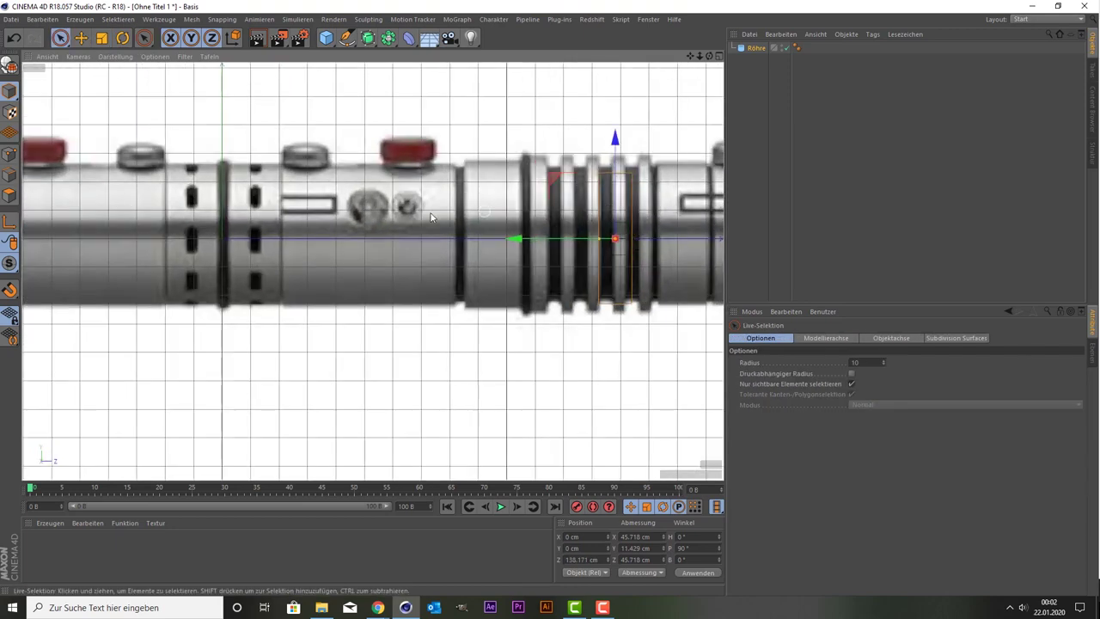
click(318, 217)
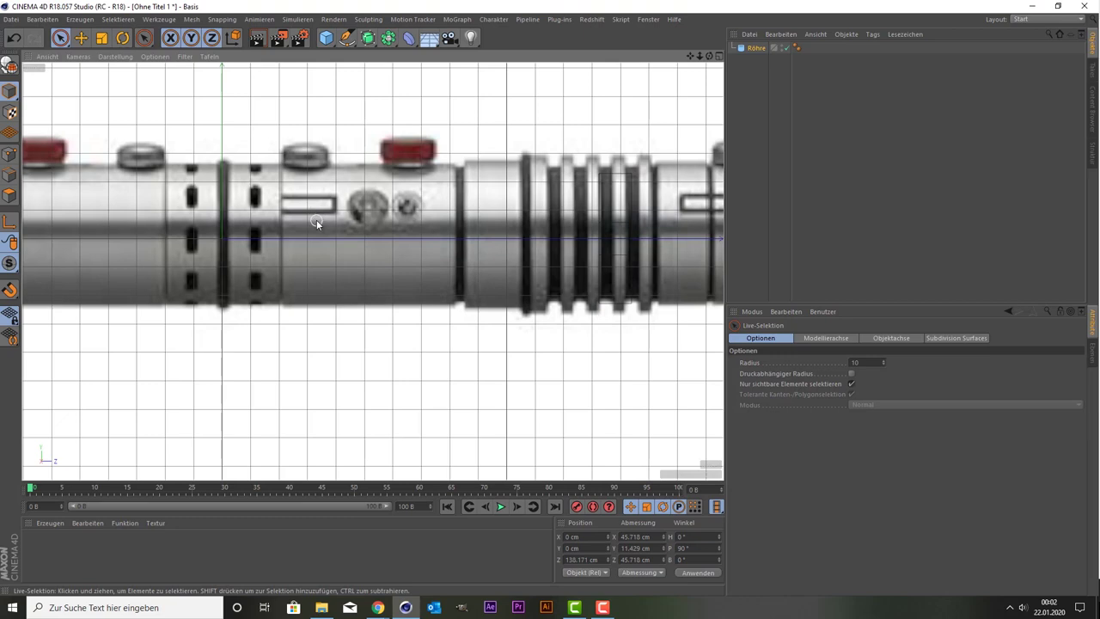
click(755, 48)
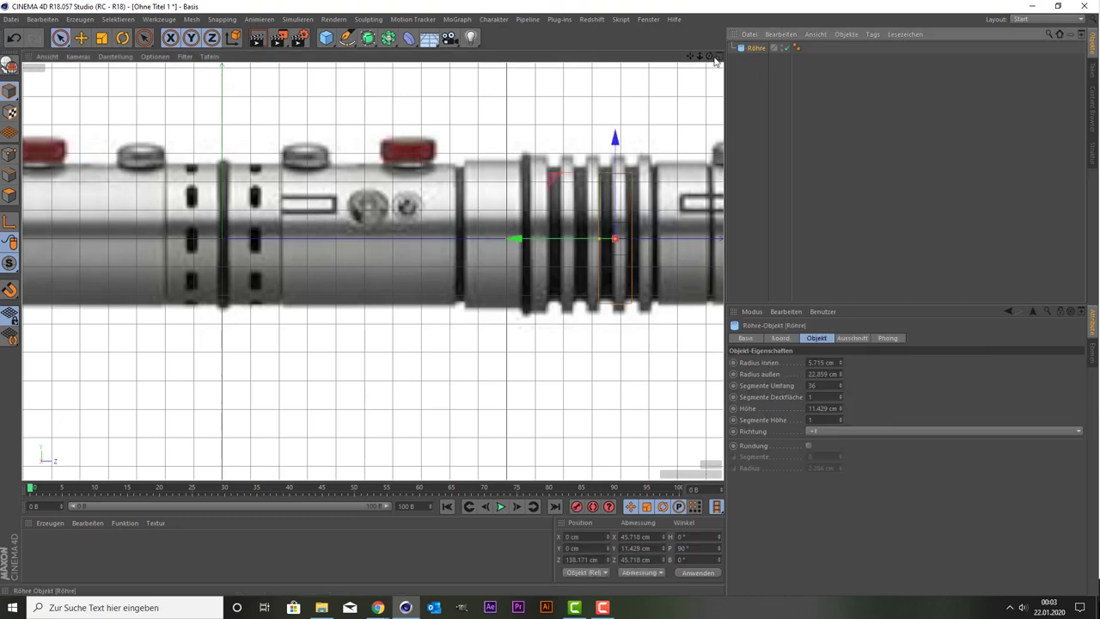
scroll(534, 187, down, 3)
scroll(534, 187, up, 1)
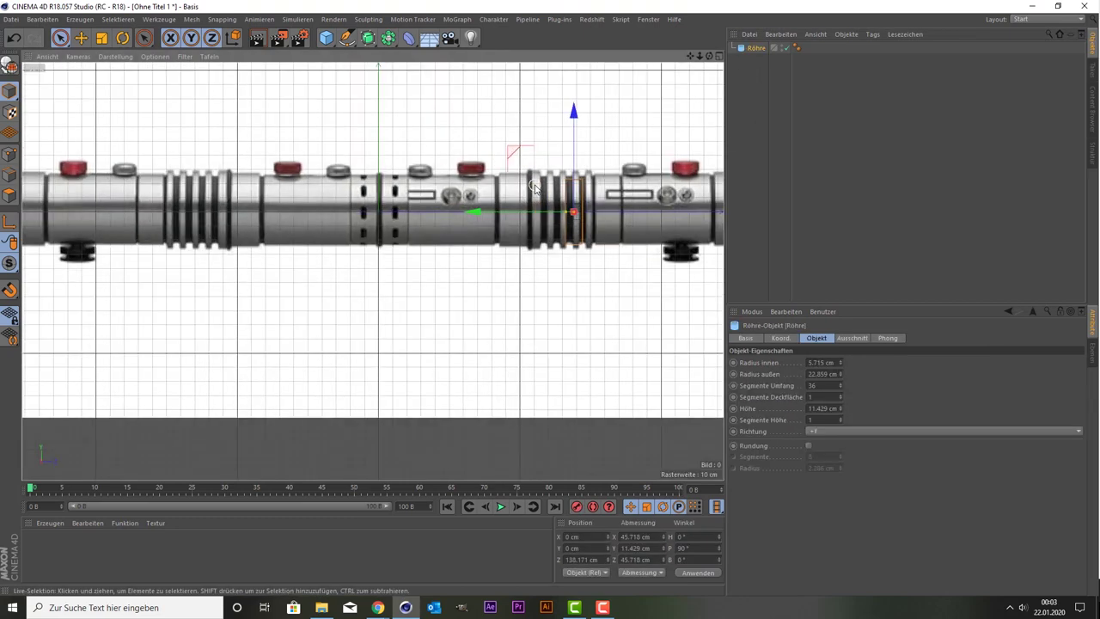
drag(543, 217, 86, 211)
scroll(273, 235, down, 5)
scroll(272, 235, up, 5)
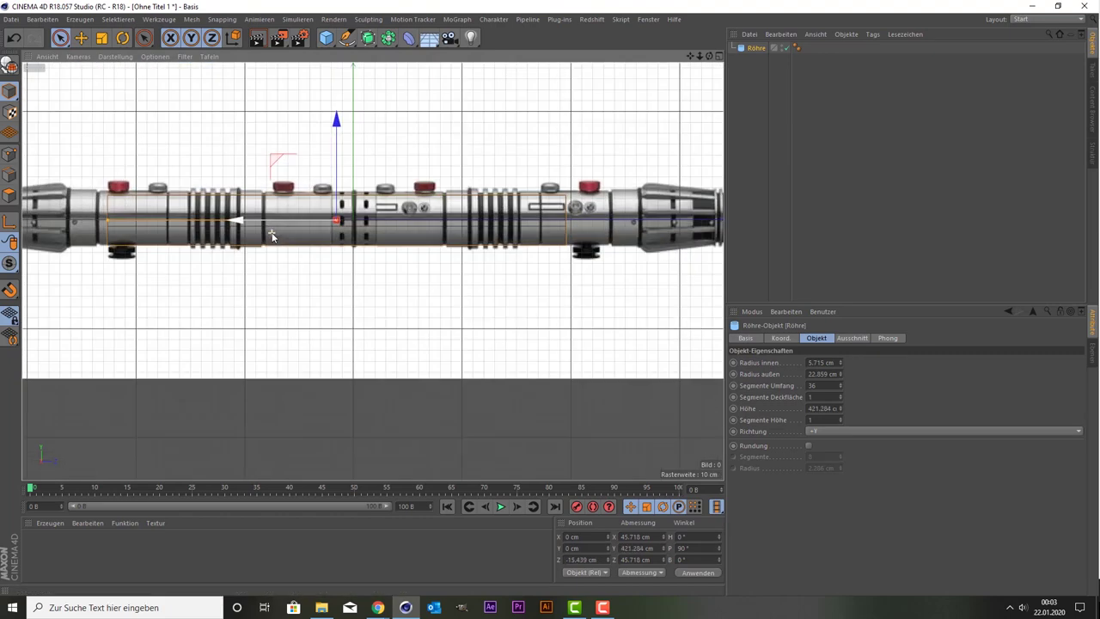
drag(273, 225, 34, 221)
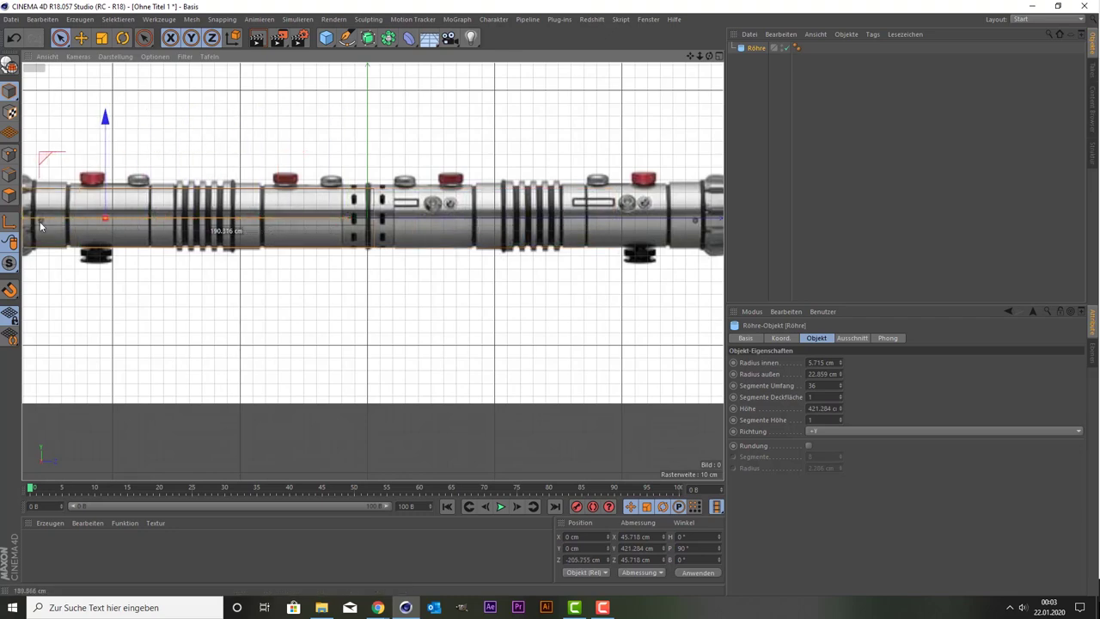
scroll(279, 238, down, 3)
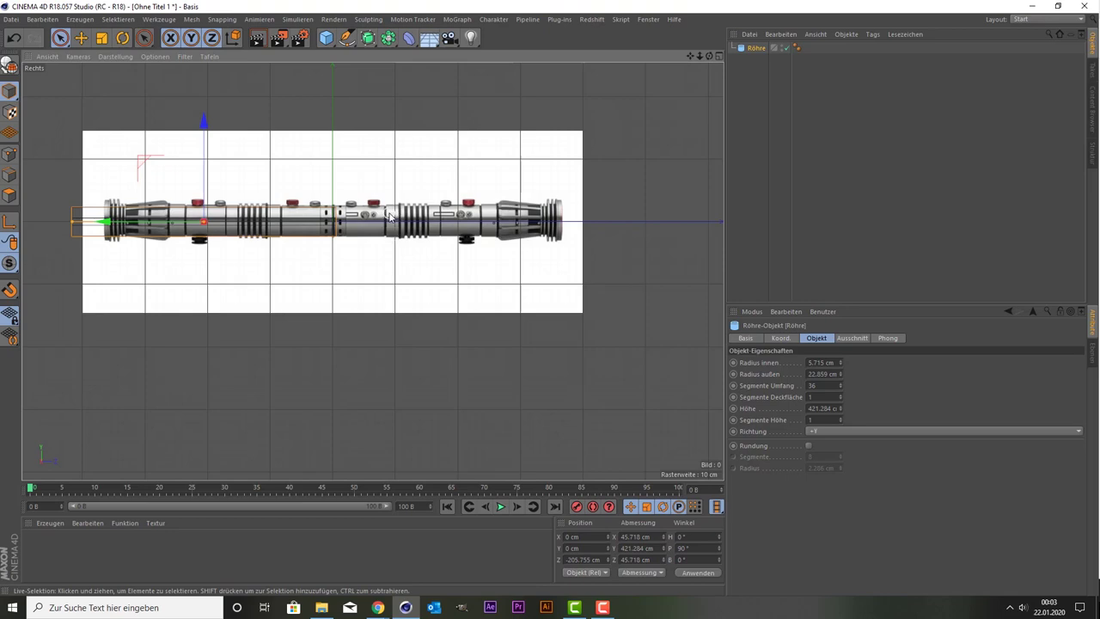
scroll(378, 242, up, 3)
scroll(378, 246, up, 2)
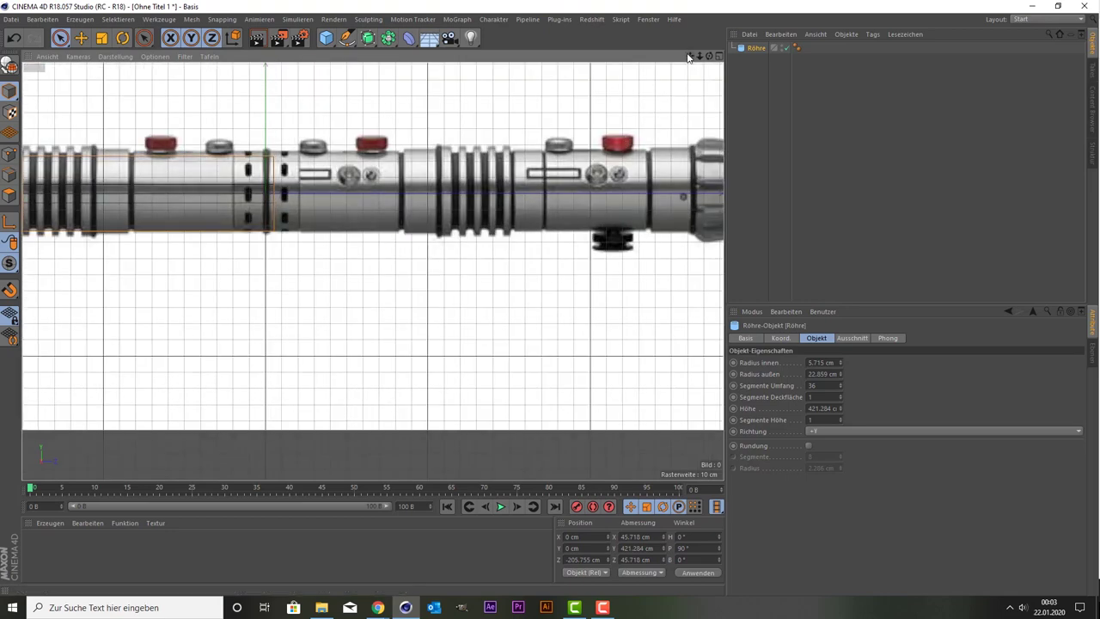
drag(687, 57, 289, 247)
scroll(289, 247, down, 1)
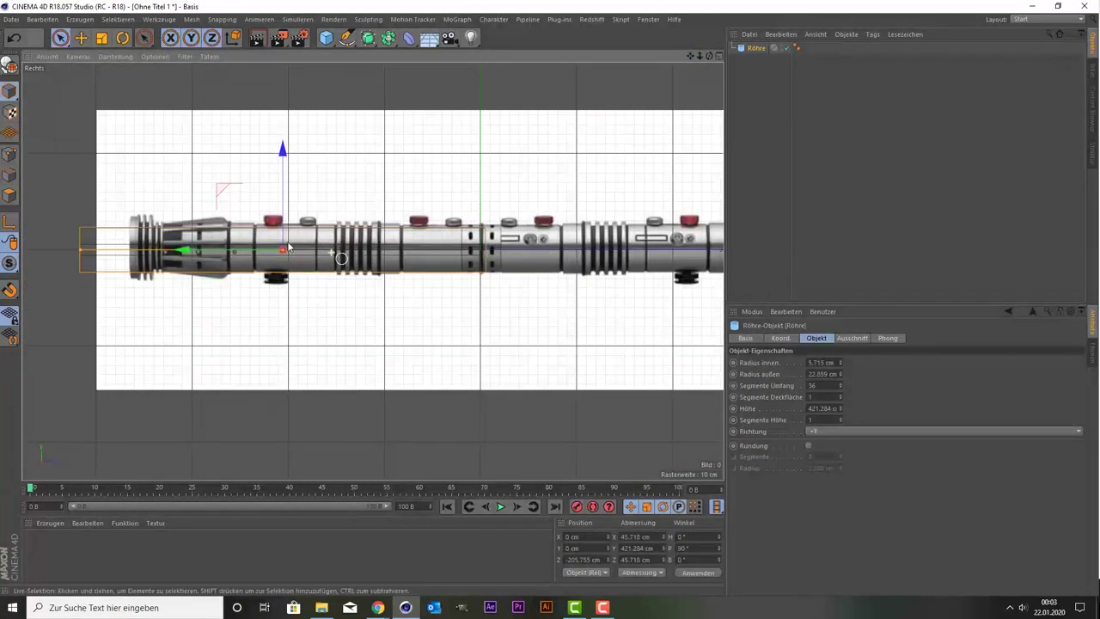
Adjust the tube's height to 355.107 cm and align it at Z −183.164 cm
drag(86, 252, 201, 252)
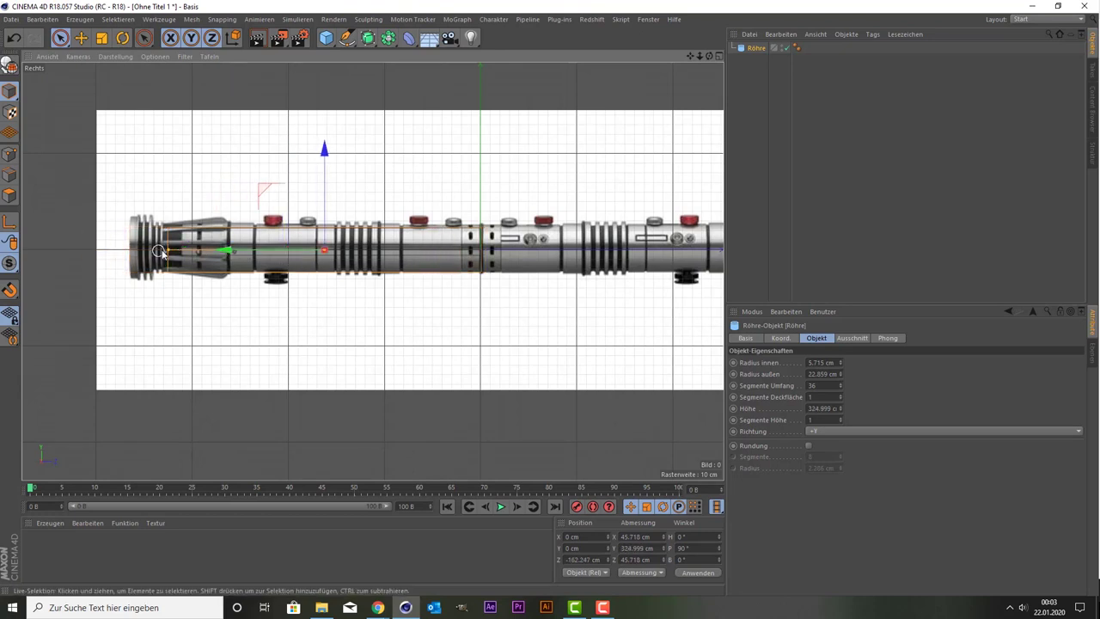
drag(161, 252, 147, 251)
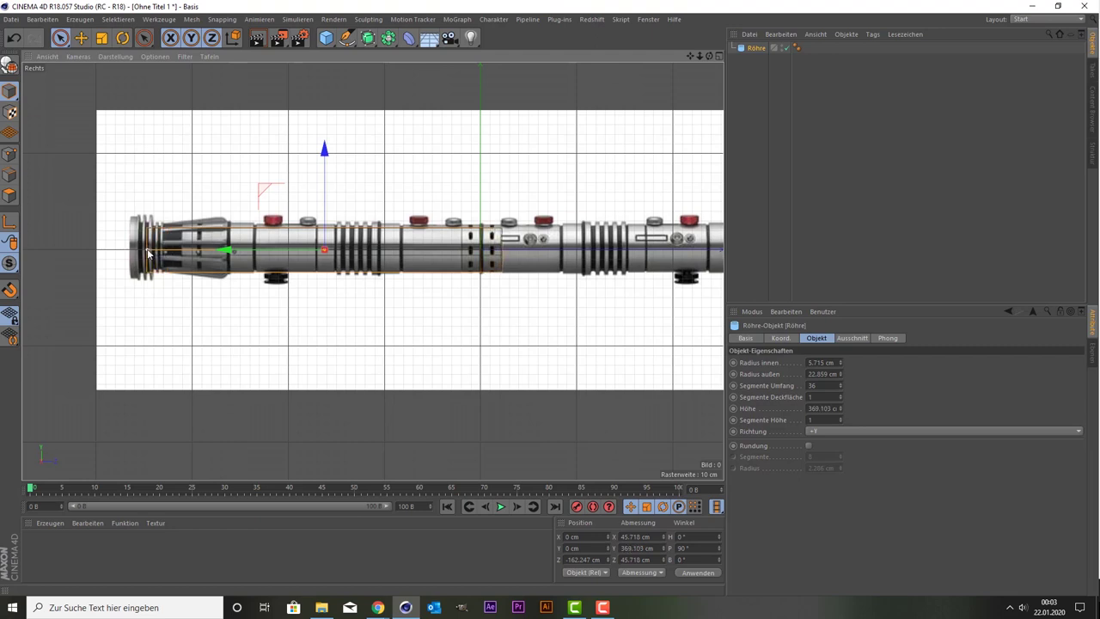
drag(147, 251, 143, 252)
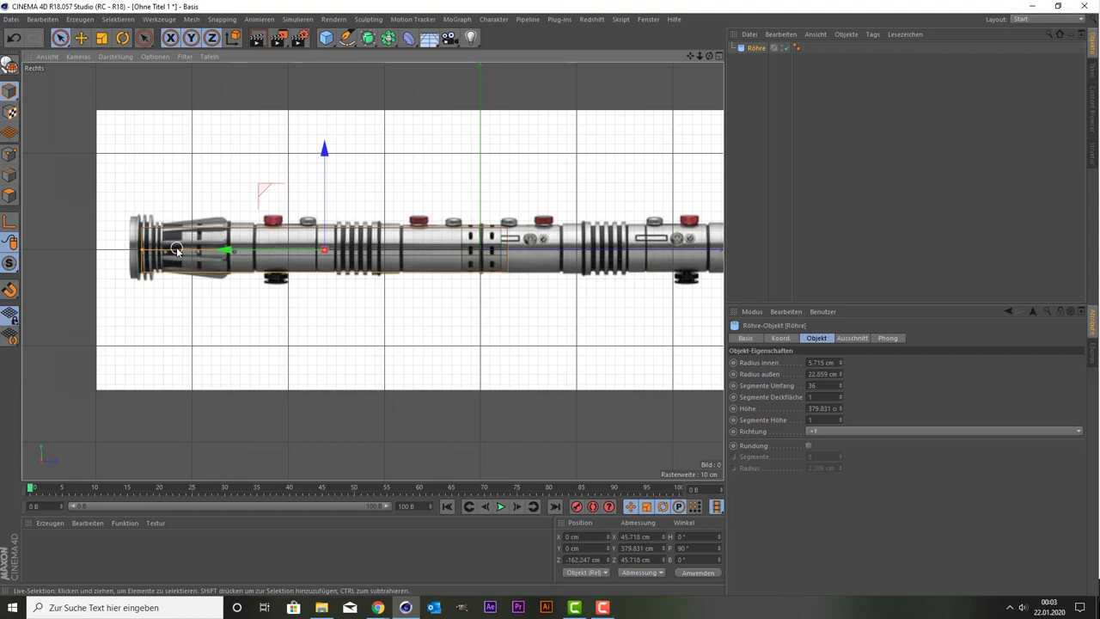
drag(145, 251, 142, 251)
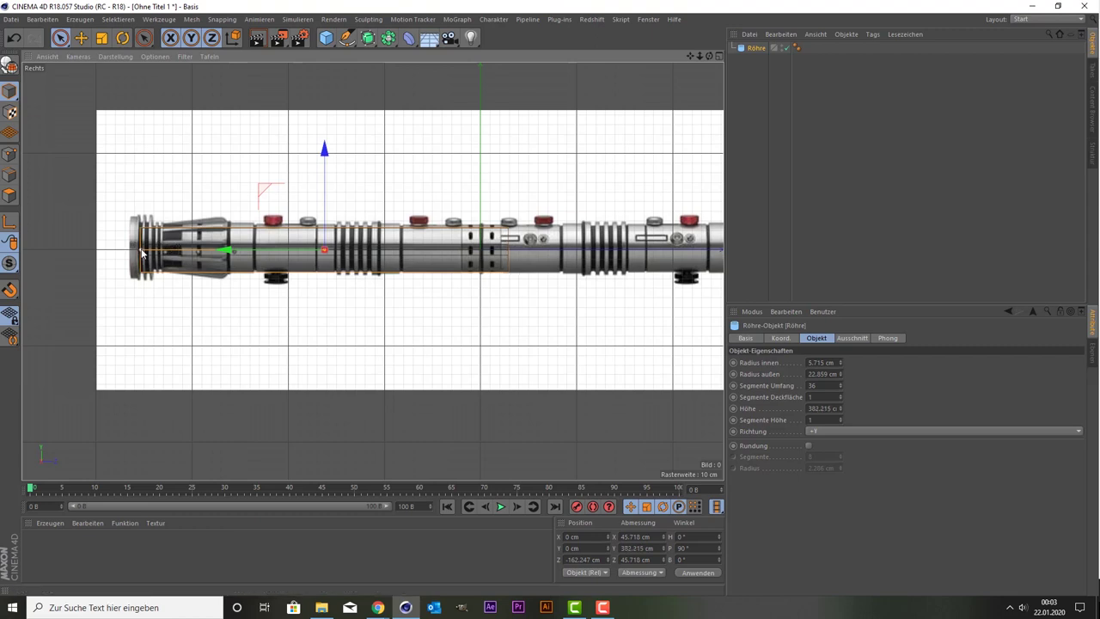
drag(216, 251, 203, 251)
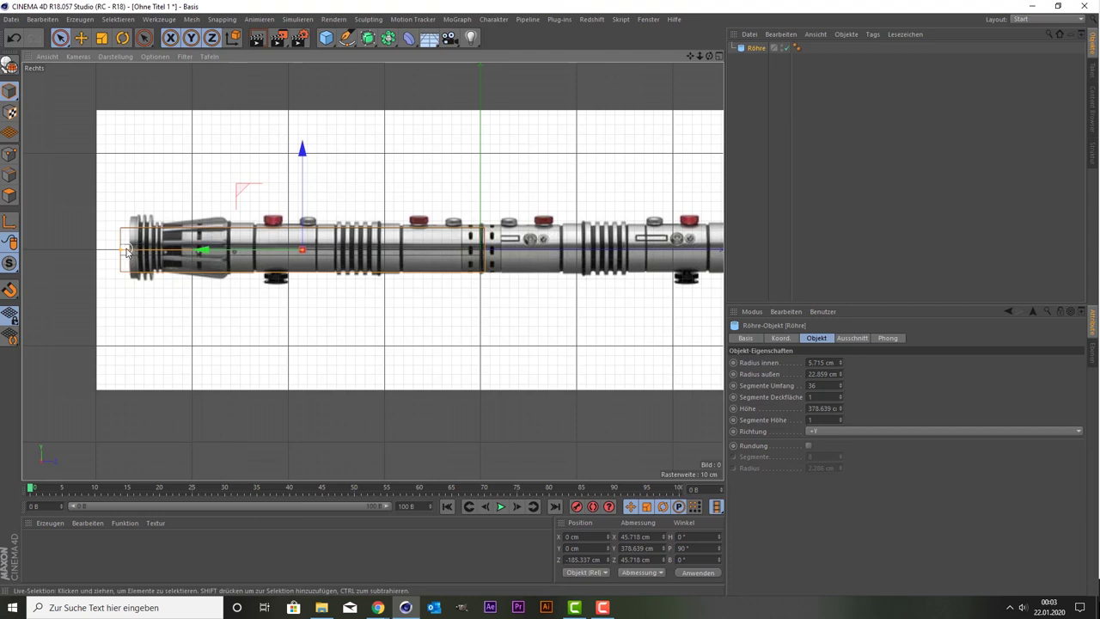
drag(127, 250, 130, 251)
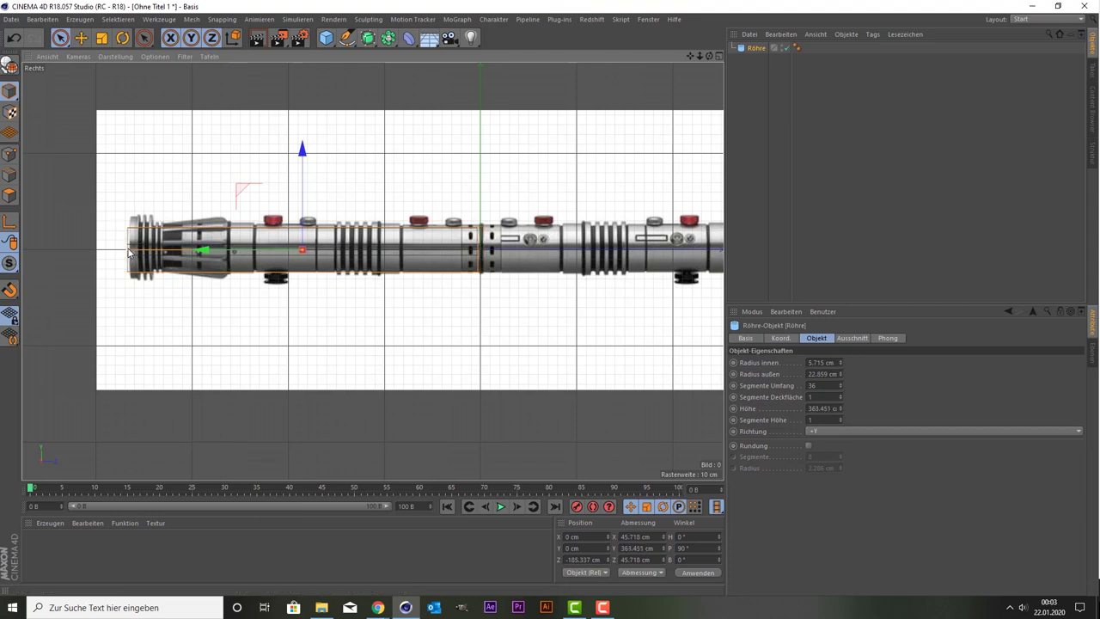
drag(129, 250, 132, 251)
scroll(204, 253, up, 2)
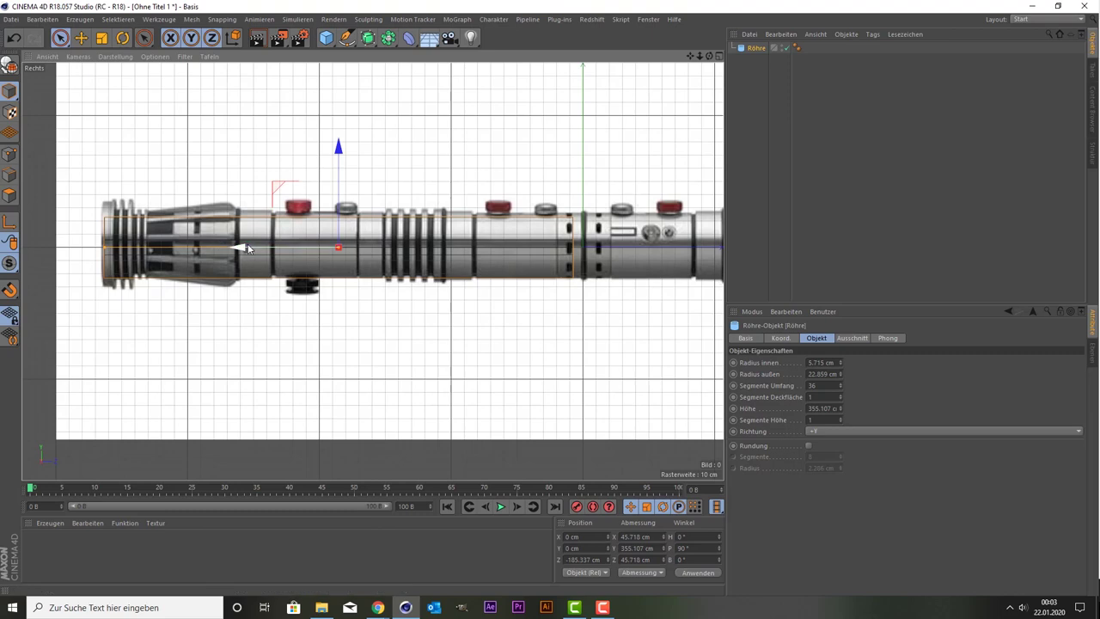
drag(247, 249, 250, 248)
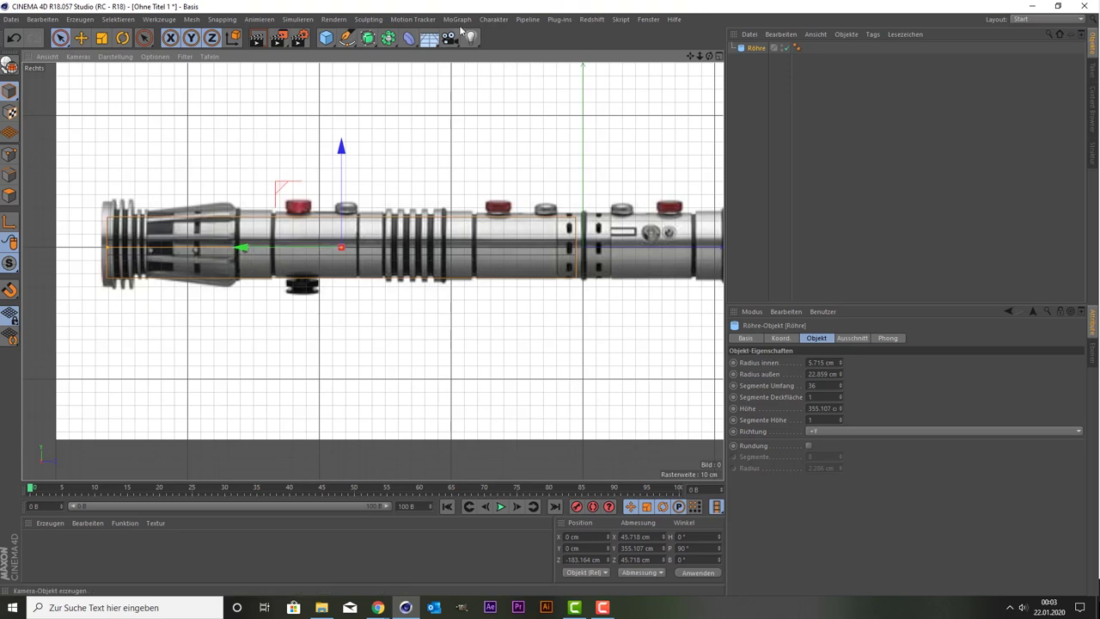
In the Perspective view, widen the tube's inner radius to about 15.3 cm
middle_click(503, 189)
middle_click(187, 207)
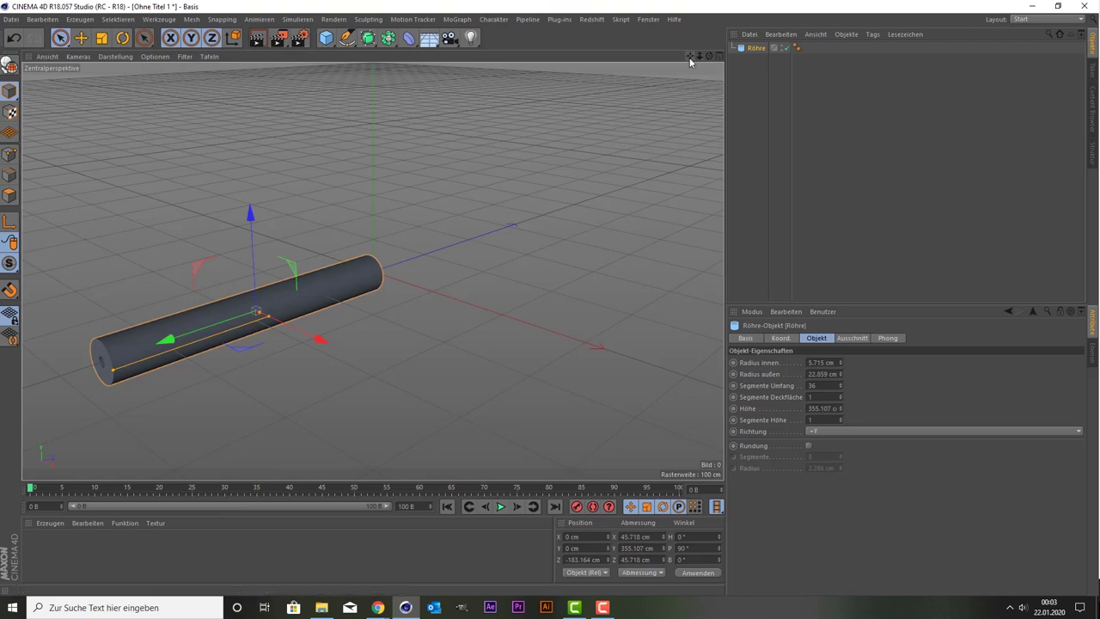
mouse_move(690, 56)
mouse_down()
mouse_move(373, 271)
mouse_move(534, 244)
mouse_up()
scroll(238, 294, up, 5)
scroll(233, 311, down, 1)
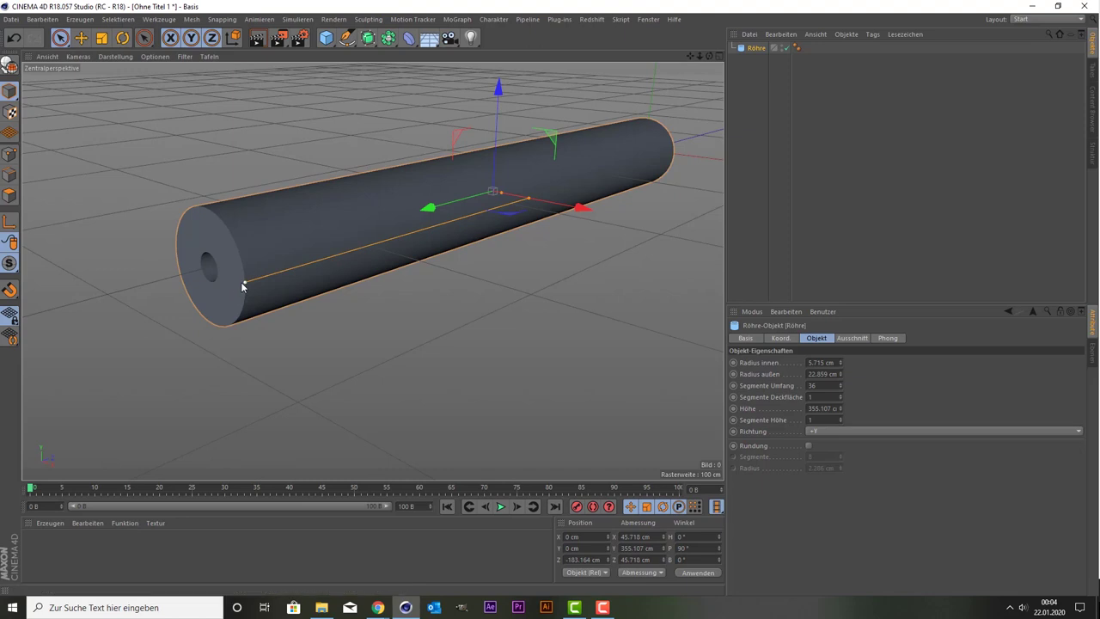
drag(243, 282, 251, 283)
key(ctrl+z)
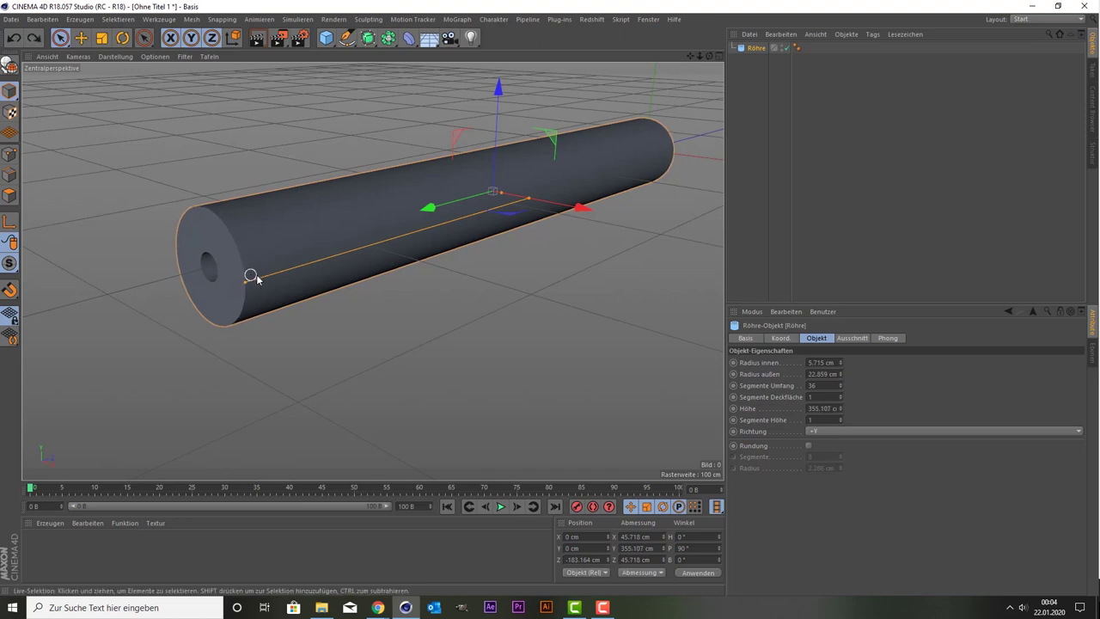
drag(504, 196, 517, 196)
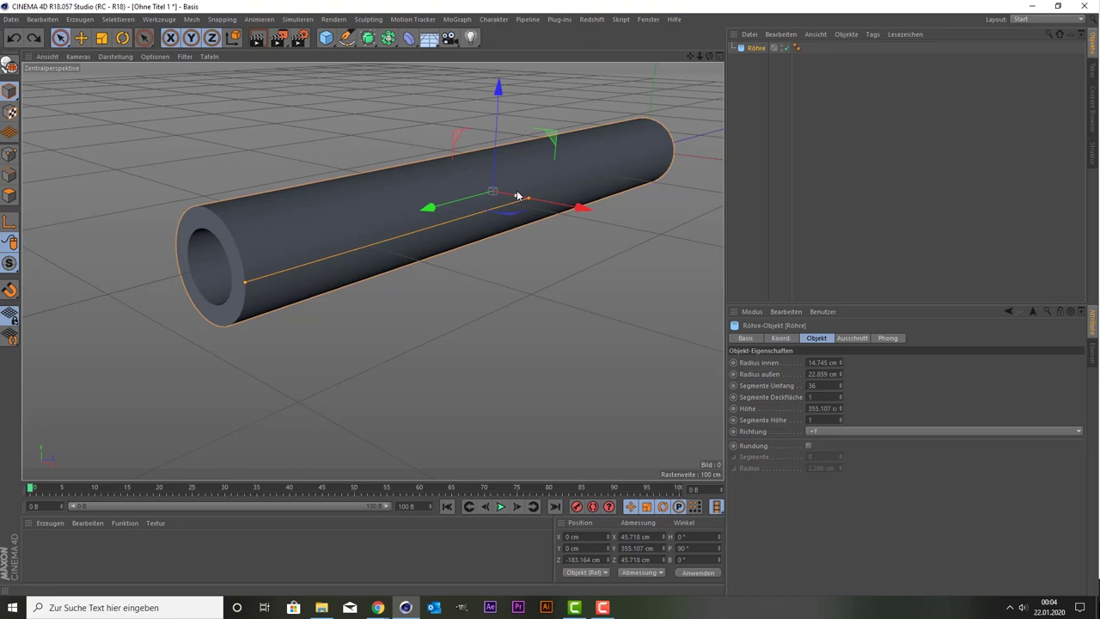
drag(516, 196, 519, 193)
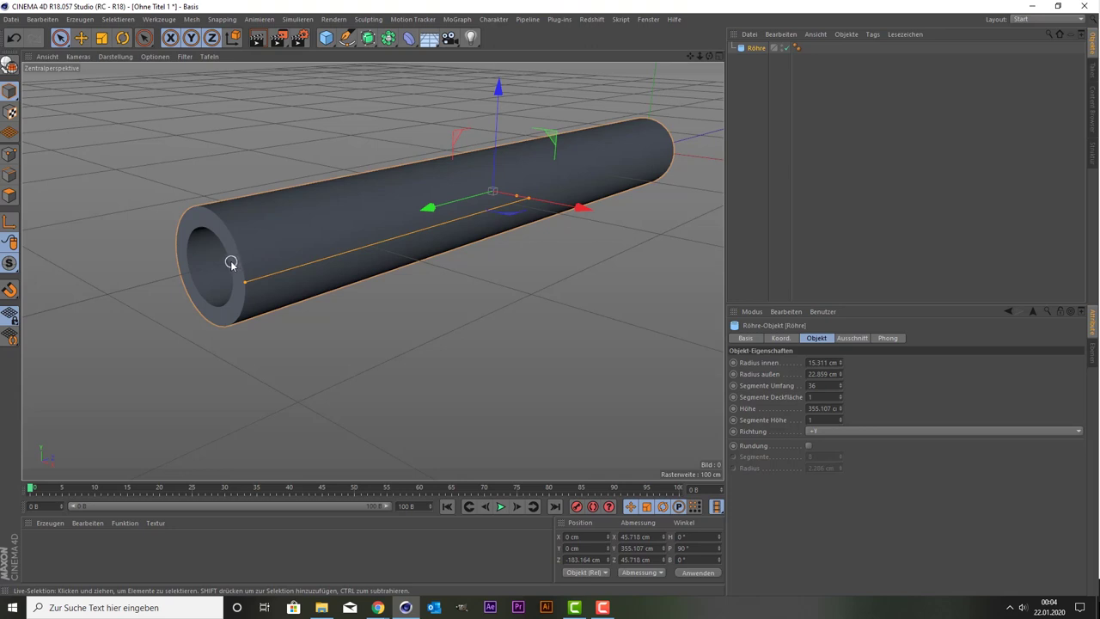
Duplicate the tube as Röhre.1 and return to the four-view layout
key(ctrl+c)
key(ctrl+v)
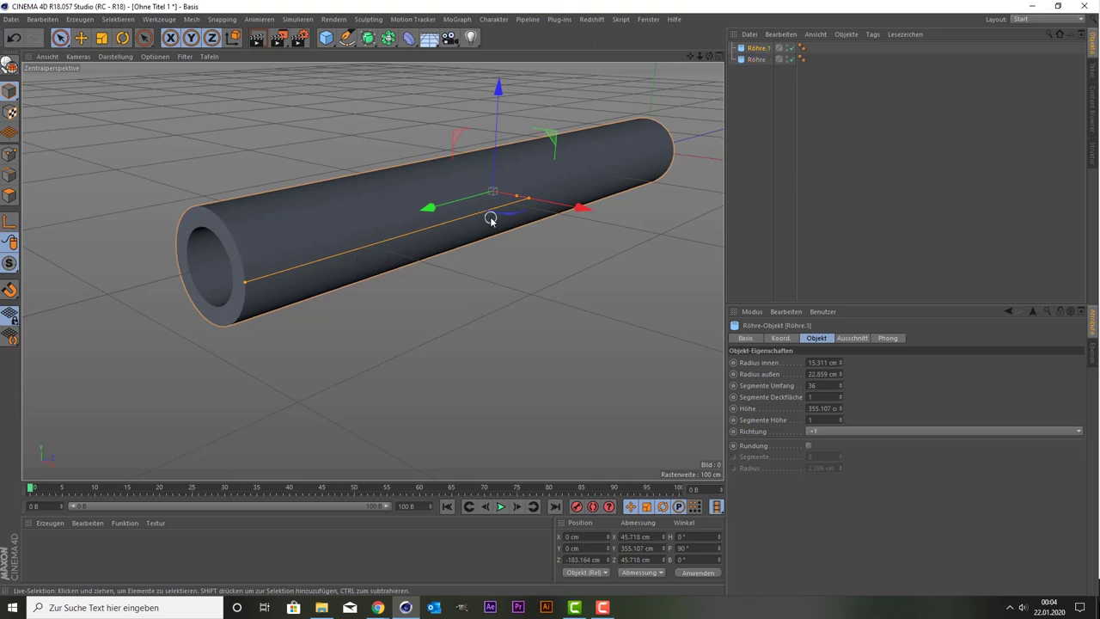
key(F5)
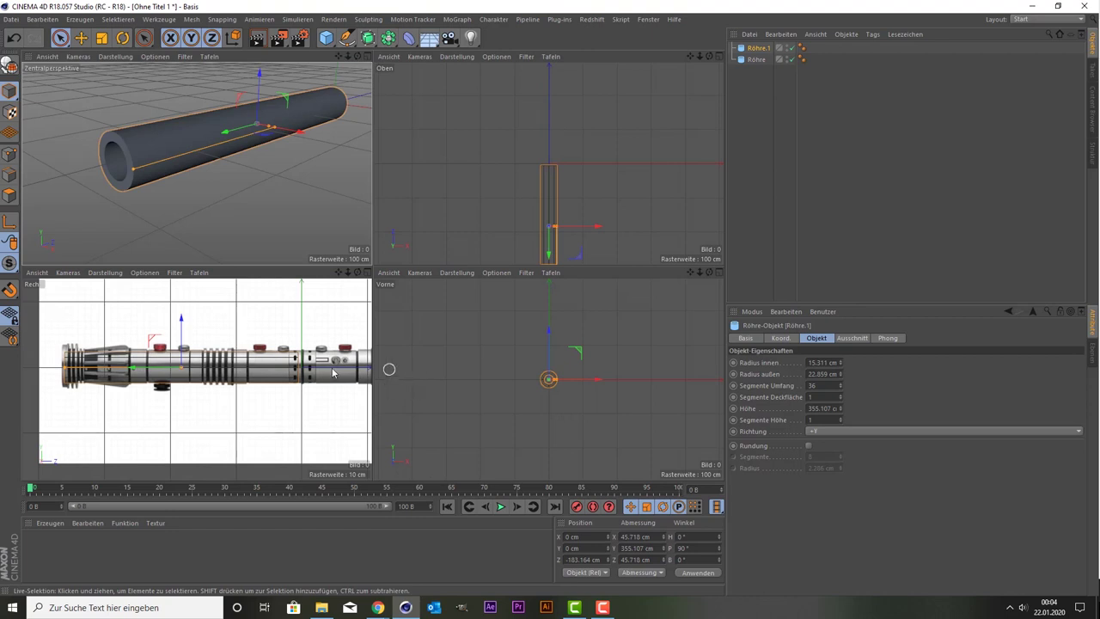
click(302, 367)
Shorten Röhre.1 and move it along Z over the section beneath the first red button
middle_click(303, 367)
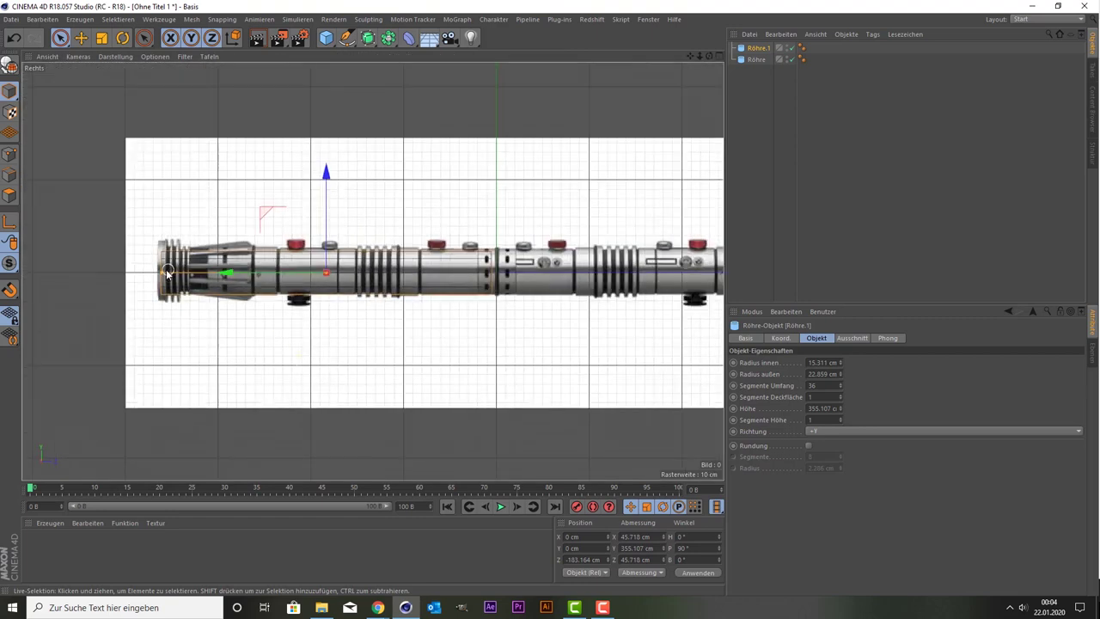
mouse_move(163, 274)
mouse_down()
mouse_move(313, 277)
mouse_move(281, 276)
mouse_up()
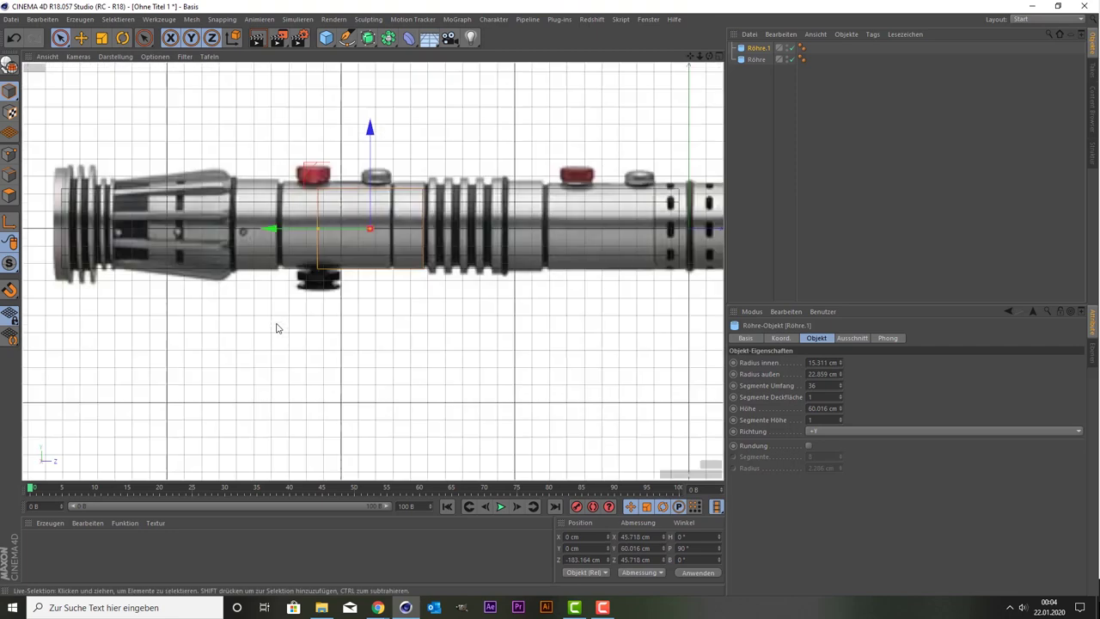
scroll(265, 326, up, 4)
scroll(265, 326, down, 3)
drag(282, 238, 515, 238)
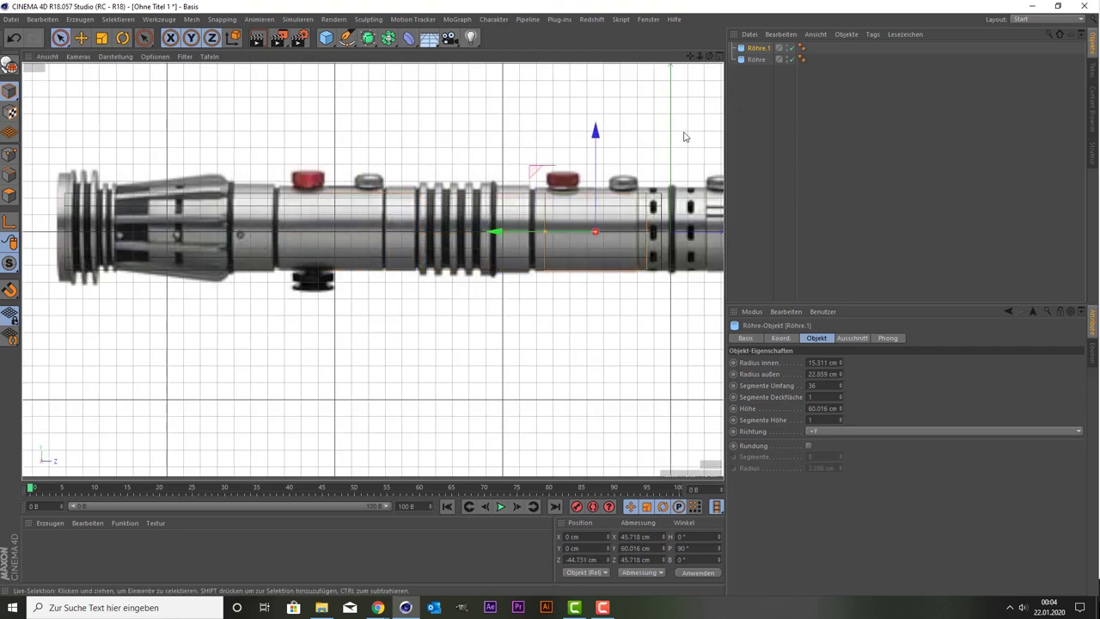
scroll(681, 138, up, 3)
drag(690, 57, 684, 64)
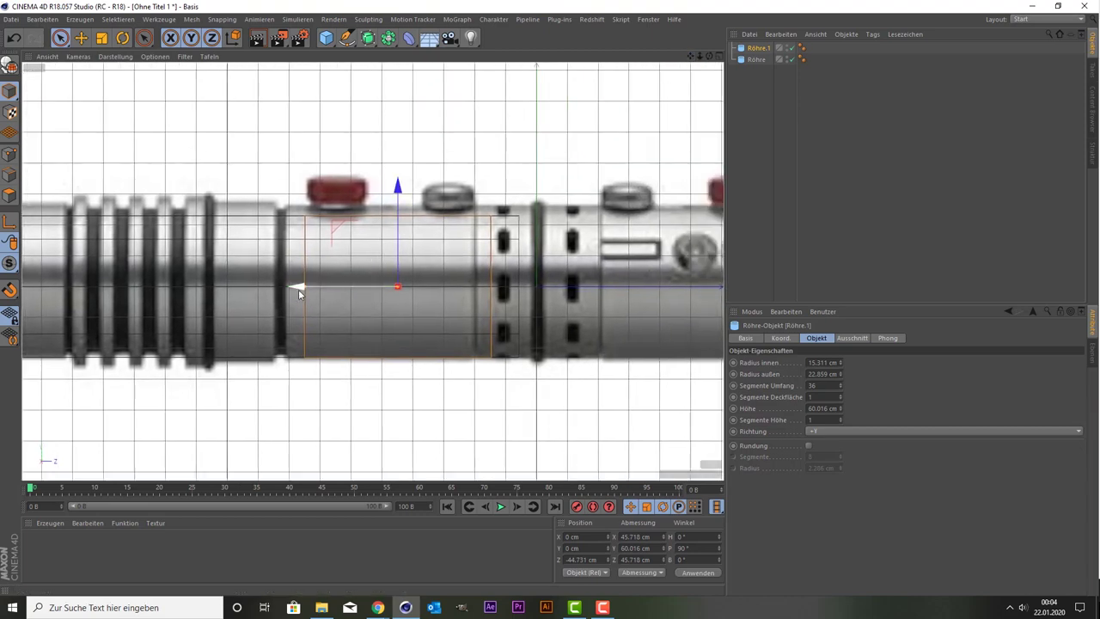
mouse_move(299, 290)
mouse_down()
mouse_move(335, 287)
mouse_move(304, 288)
mouse_up()
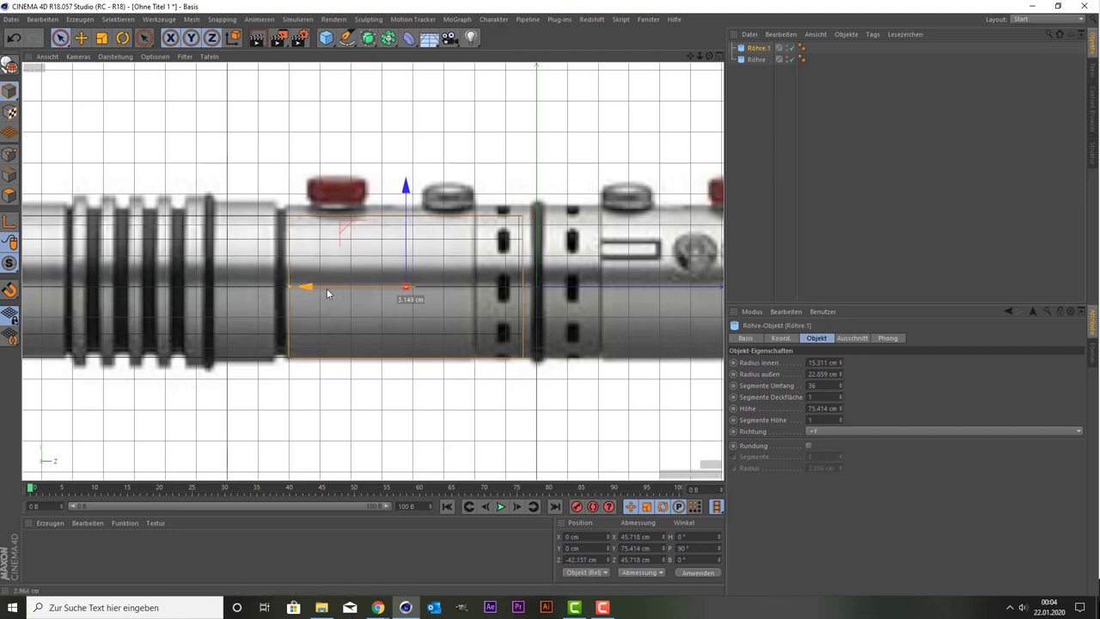
drag(318, 287, 308, 287)
drag(310, 290, 314, 289)
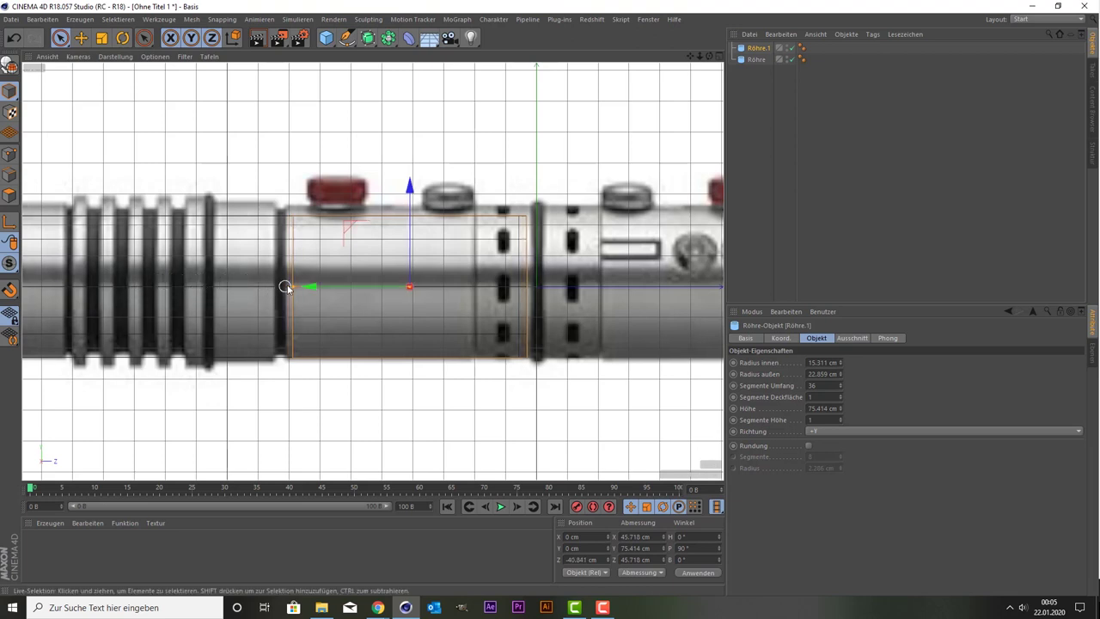
Set Röhre.1's length to about 80 cm, align it, and scale it up slightly to about 50.3 cm
drag(290, 289, 285, 286)
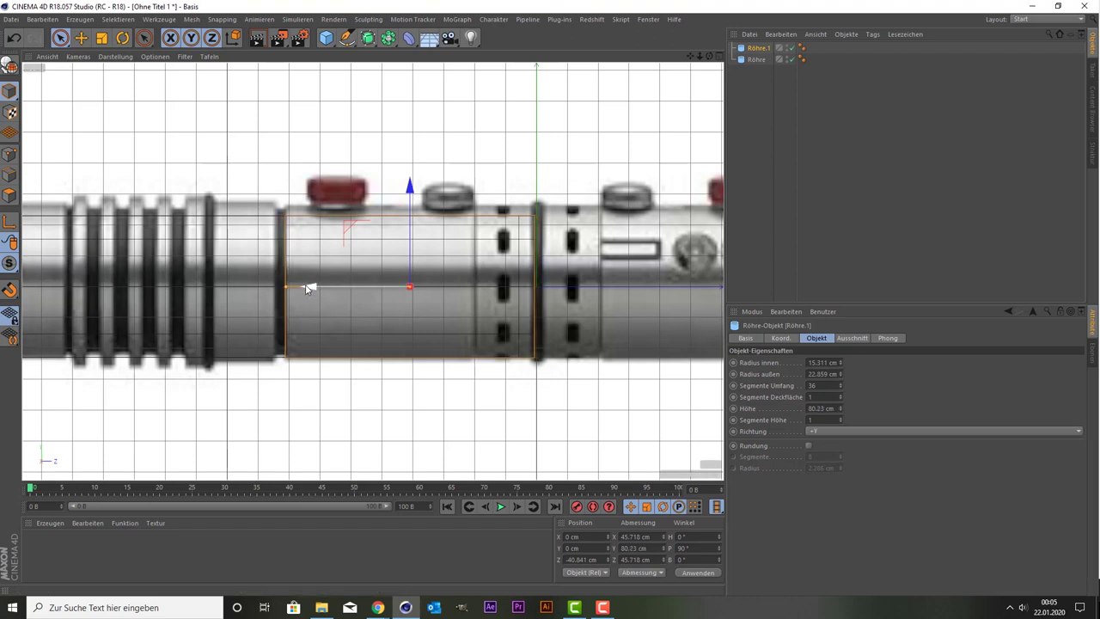
drag(309, 288, 306, 288)
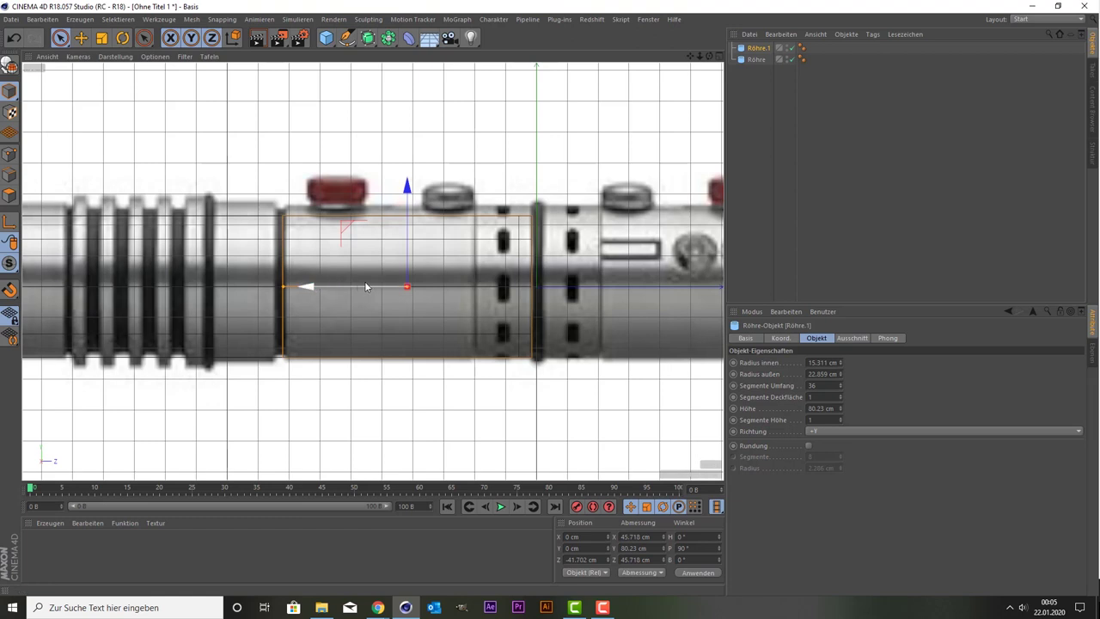
drag(311, 288, 313, 288)
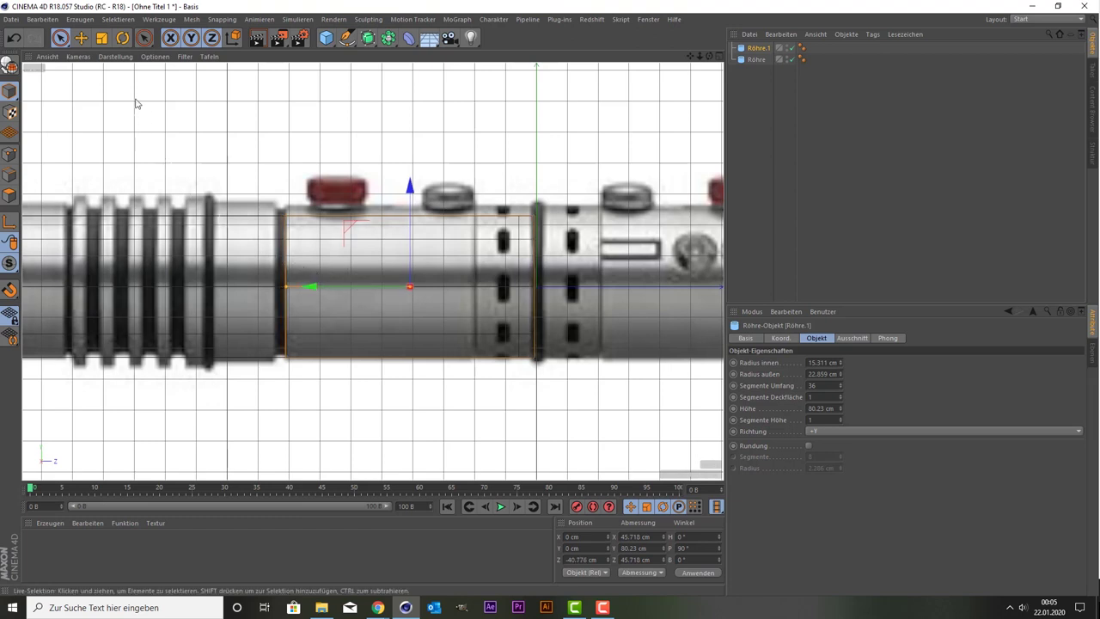
click(101, 37)
drag(175, 136, 215, 120)
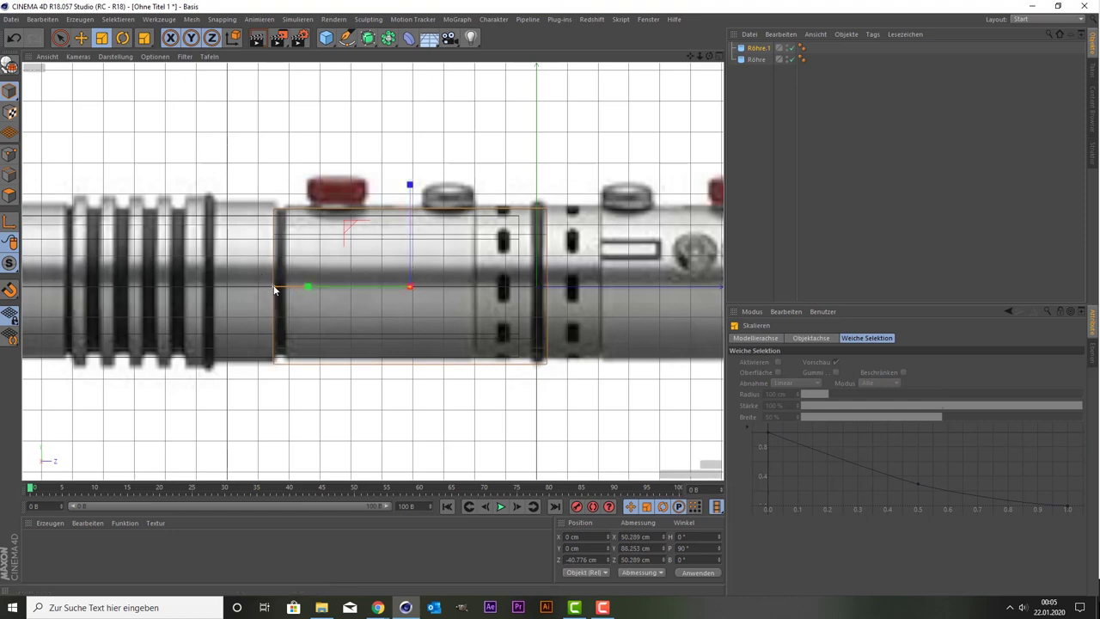
Bring Röhre.1 back to about 80.2 cm long and scale it to about 51.8 cm across
drag(268, 288, 290, 289)
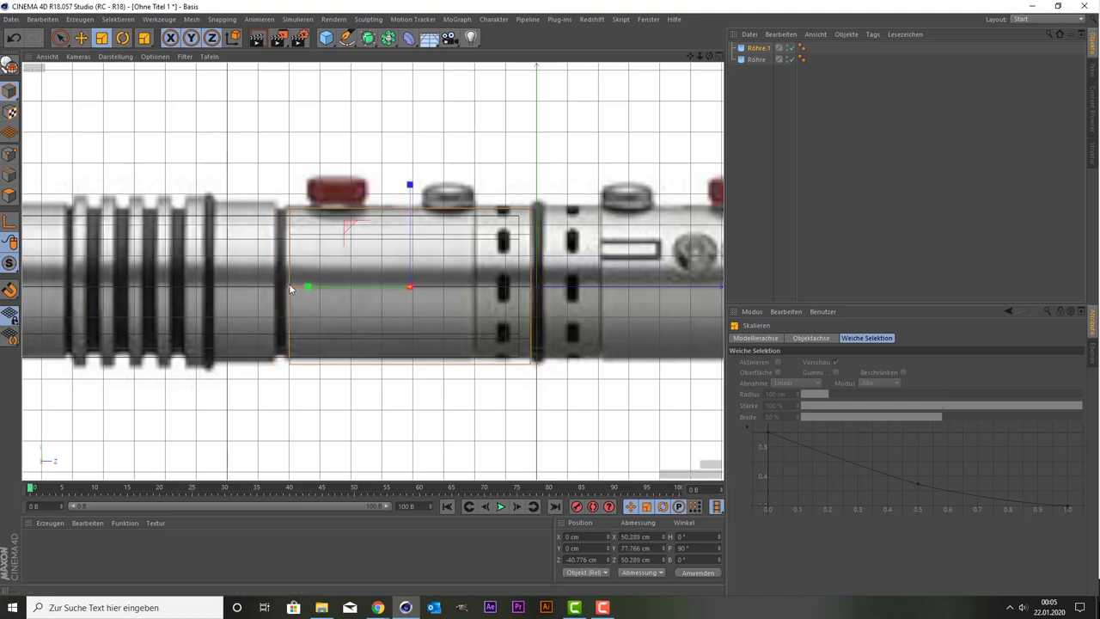
middle_click(225, 265)
middle_click(251, 187)
scroll(405, 188, up, 3)
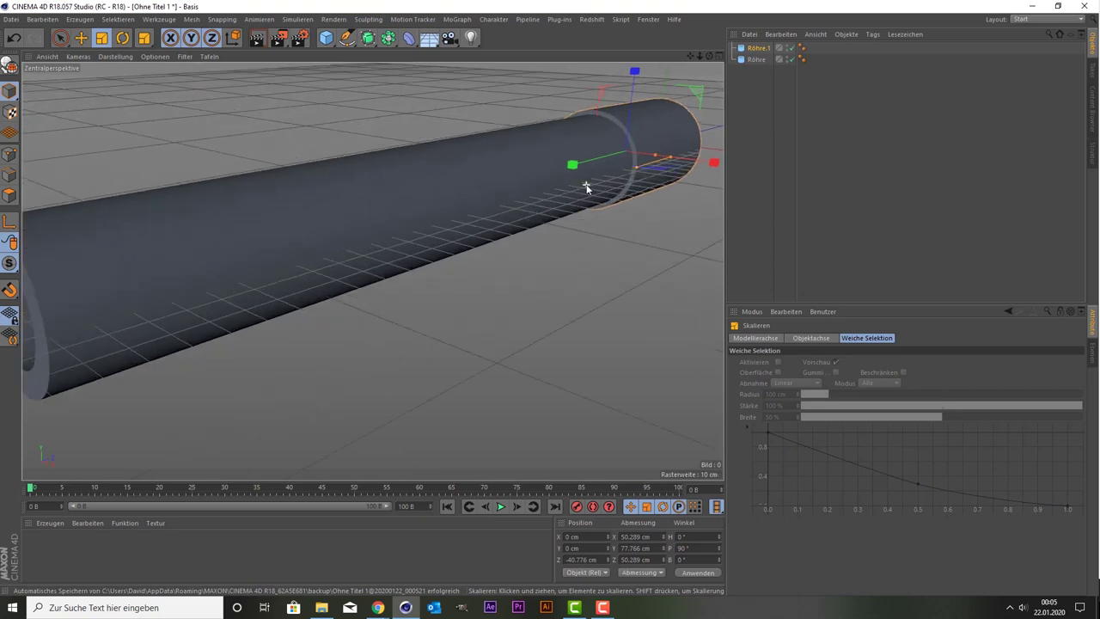
drag(691, 57, 568, 124)
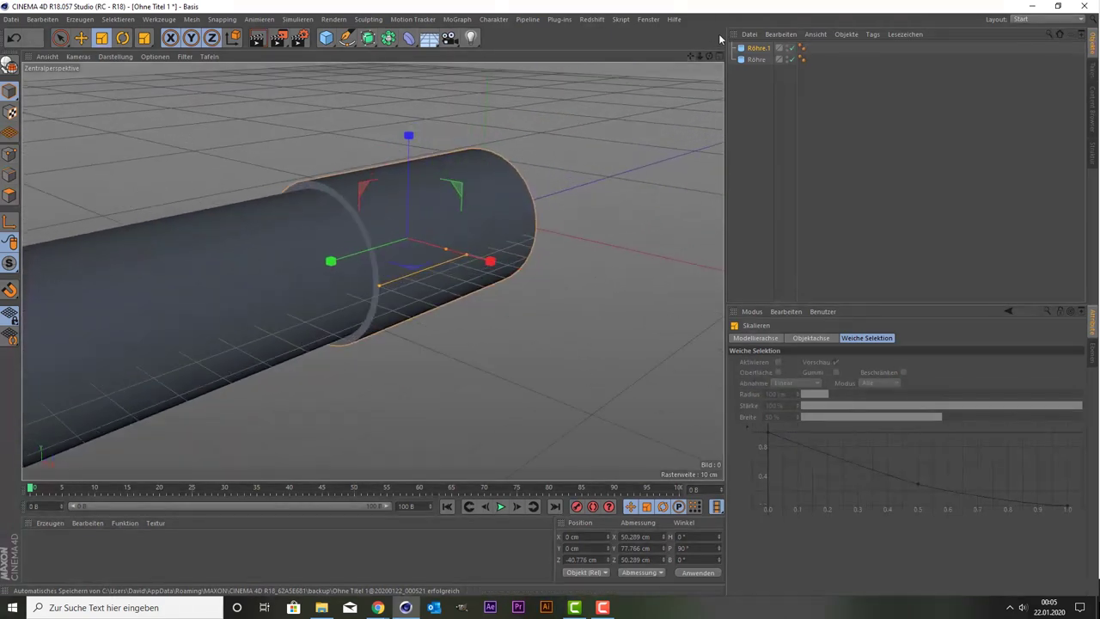
drag(708, 56, 232, 90)
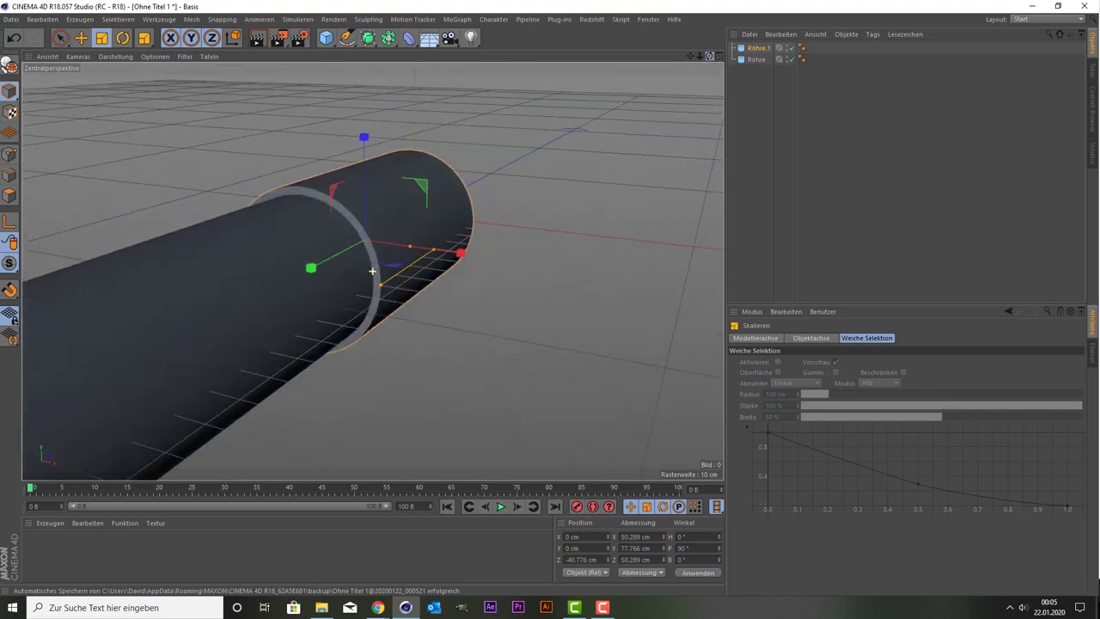
drag(157, 94, 178, 96)
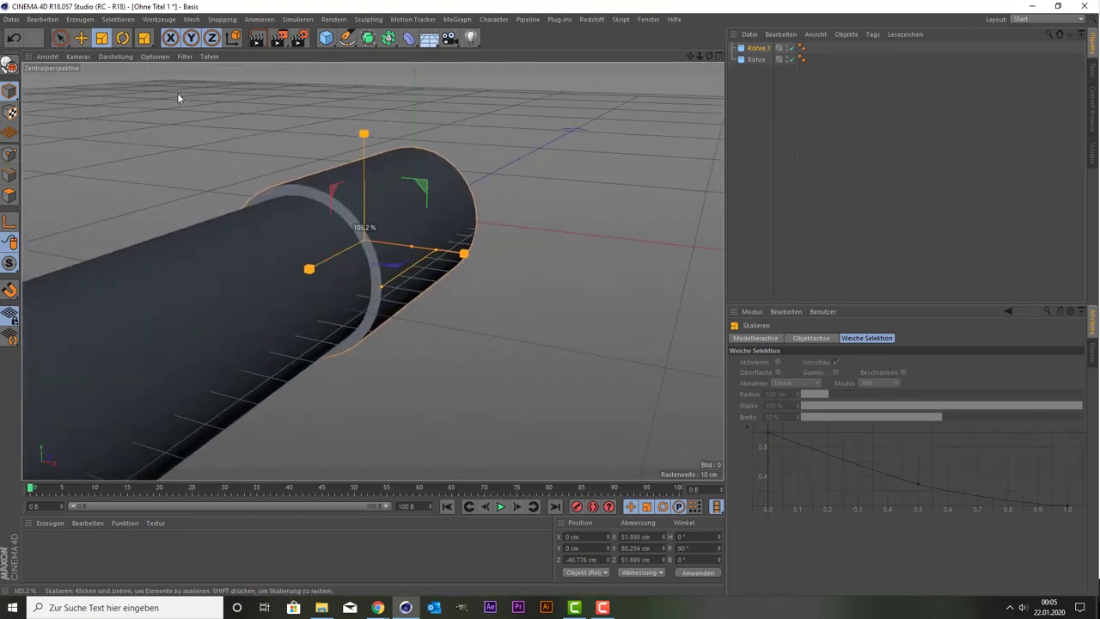
middle_click(179, 123)
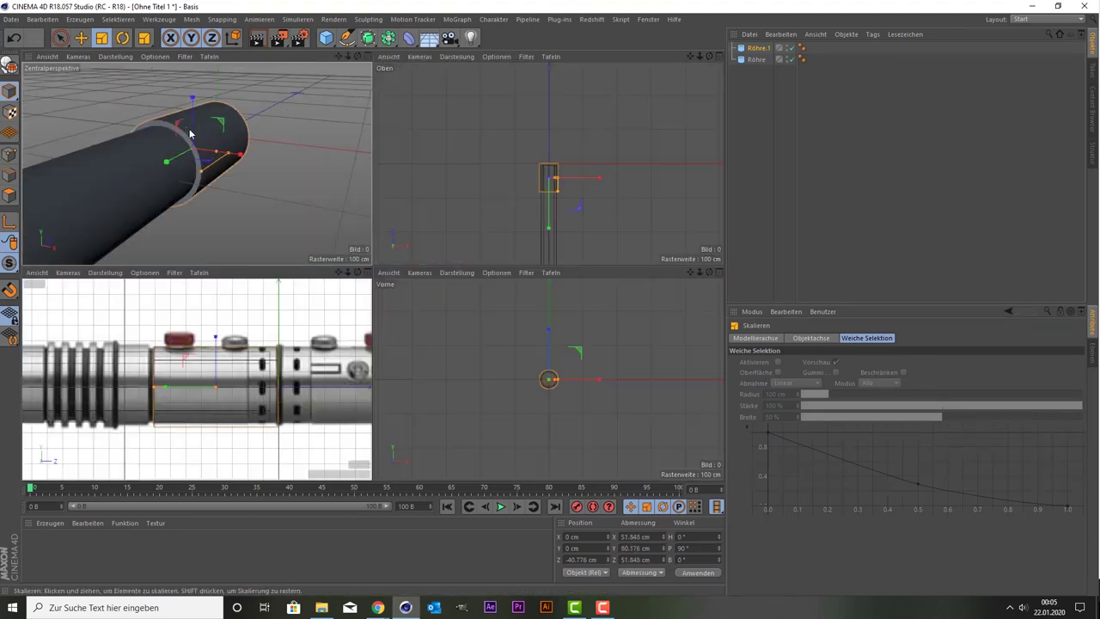
middle_click(258, 336)
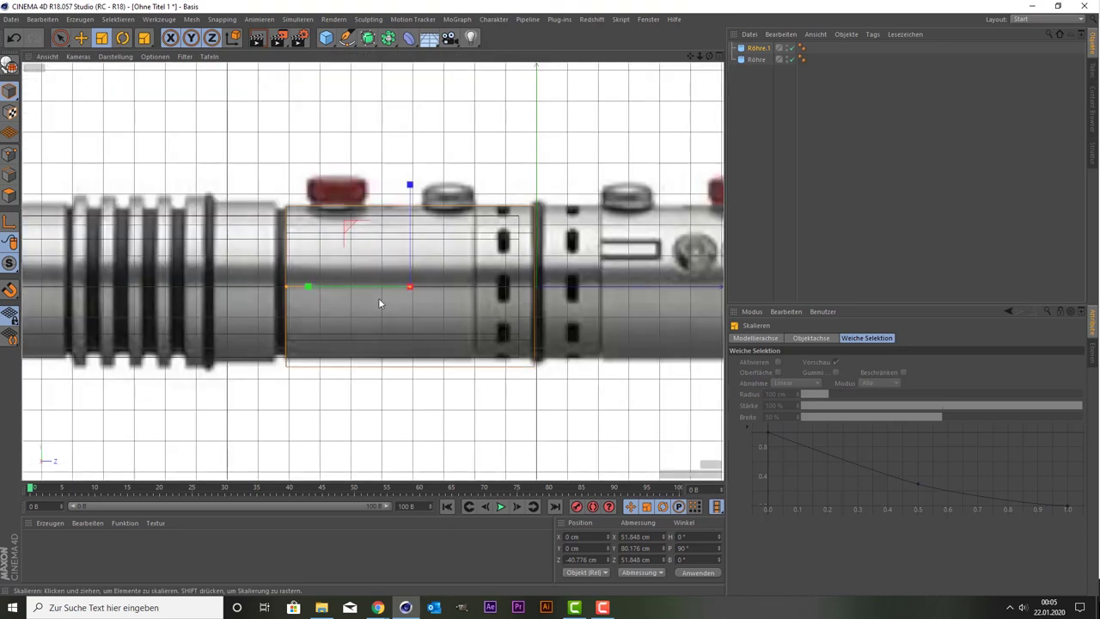
scroll(378, 297, down, 1)
scroll(360, 280, down, 1)
scroll(359, 279, down, 1)
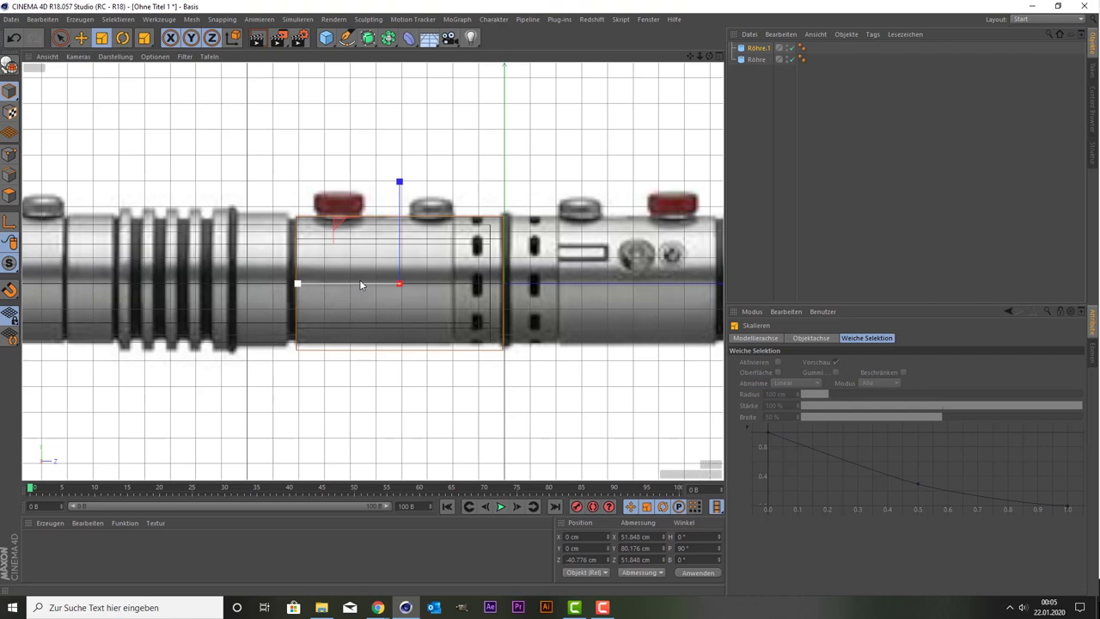
Give Röhre.1 50 height segments and 100 circumference segments
key(space)
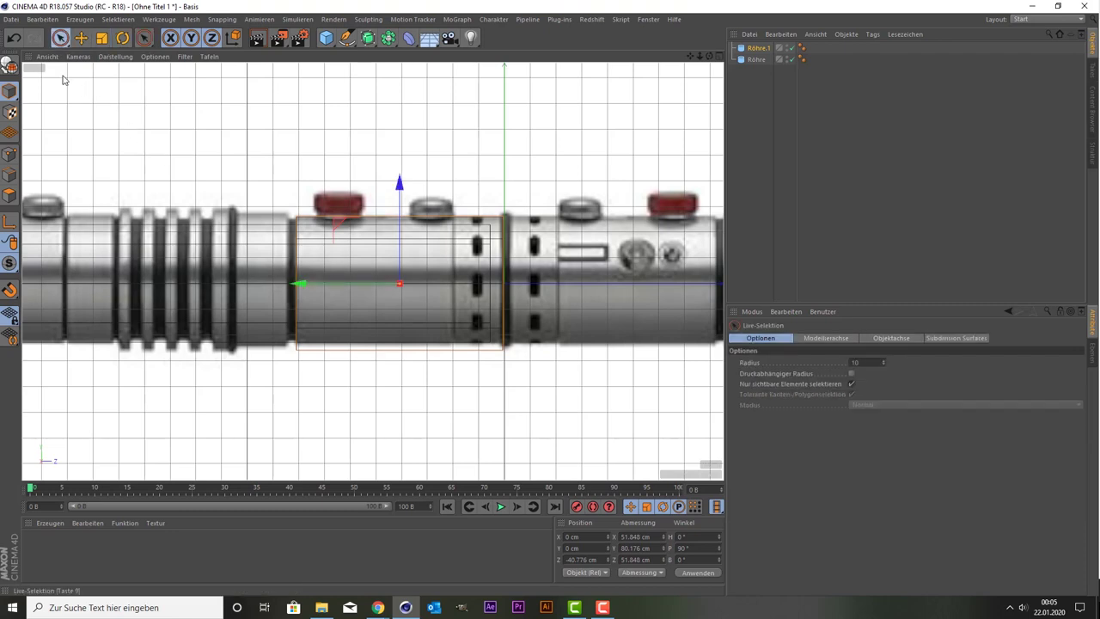
middle_click(109, 148)
middle_click(182, 216)
scroll(238, 282, up, 1)
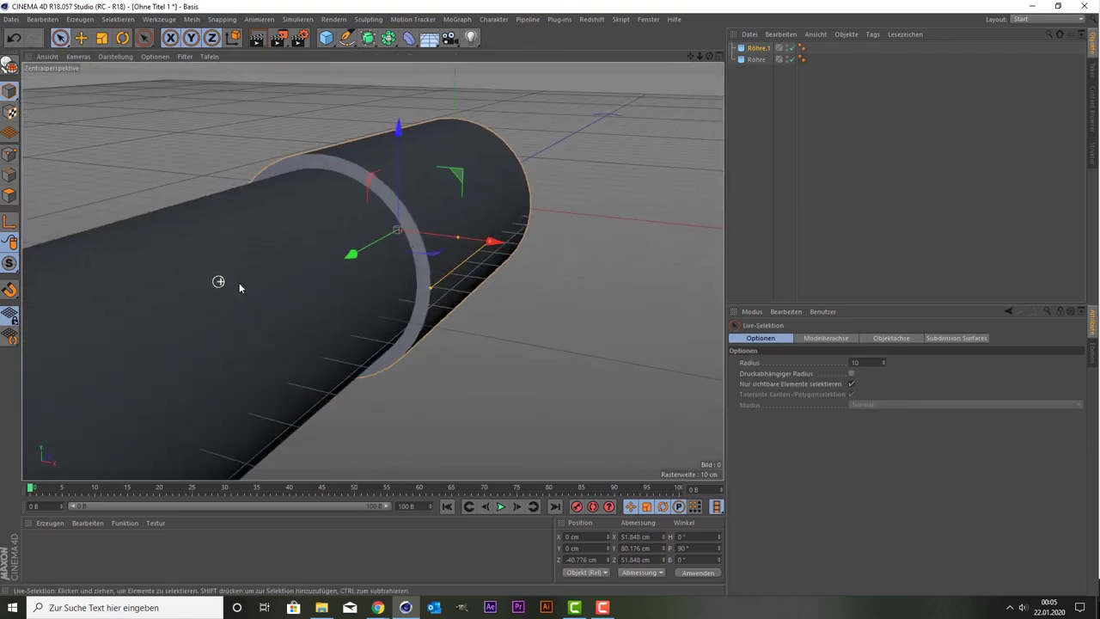
scroll(239, 282, up, 1)
scroll(331, 271, up, 1)
scroll(387, 245, up, 1)
scroll(490, 184, up, 1)
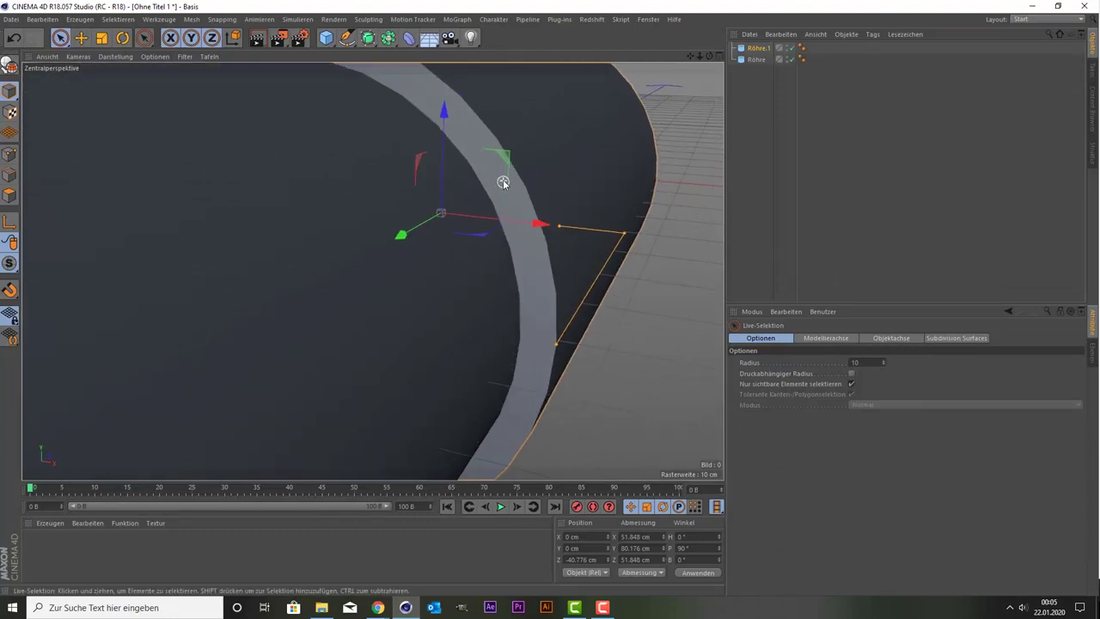
scroll(503, 180, up, 1)
scroll(502, 181, up, 1)
scroll(517, 190, down, 1)
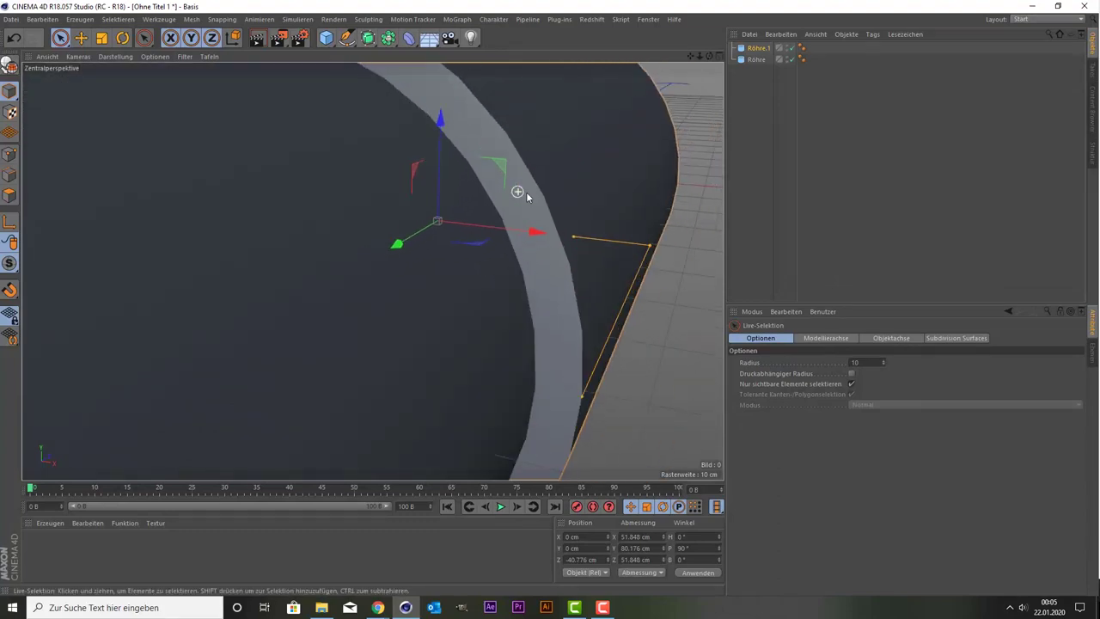
scroll(540, 186, down, 2)
click(582, 166)
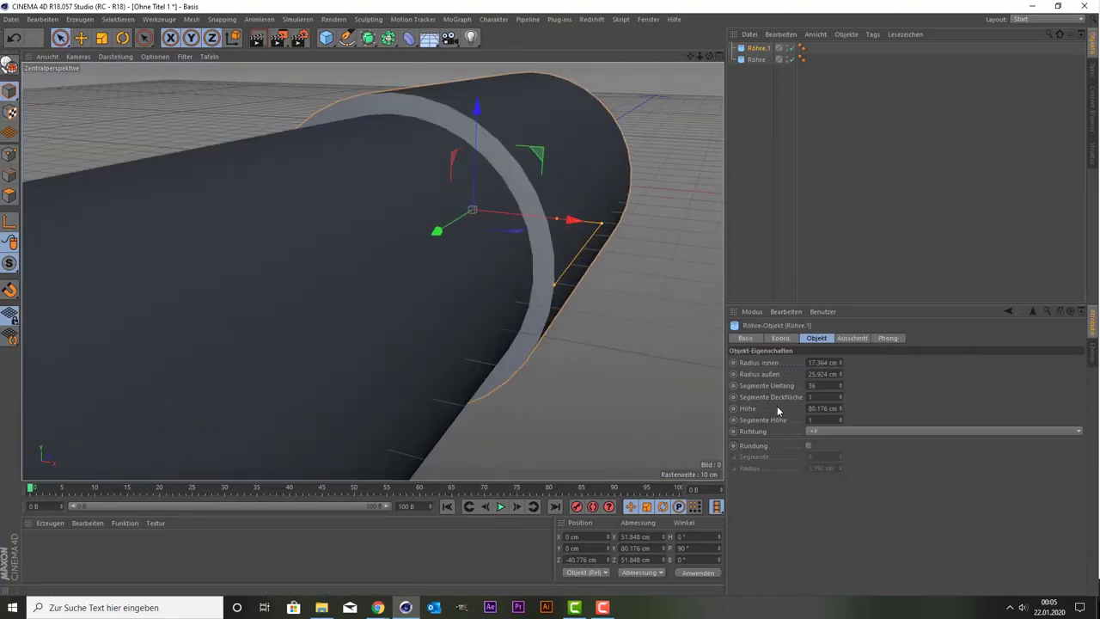
click(833, 395)
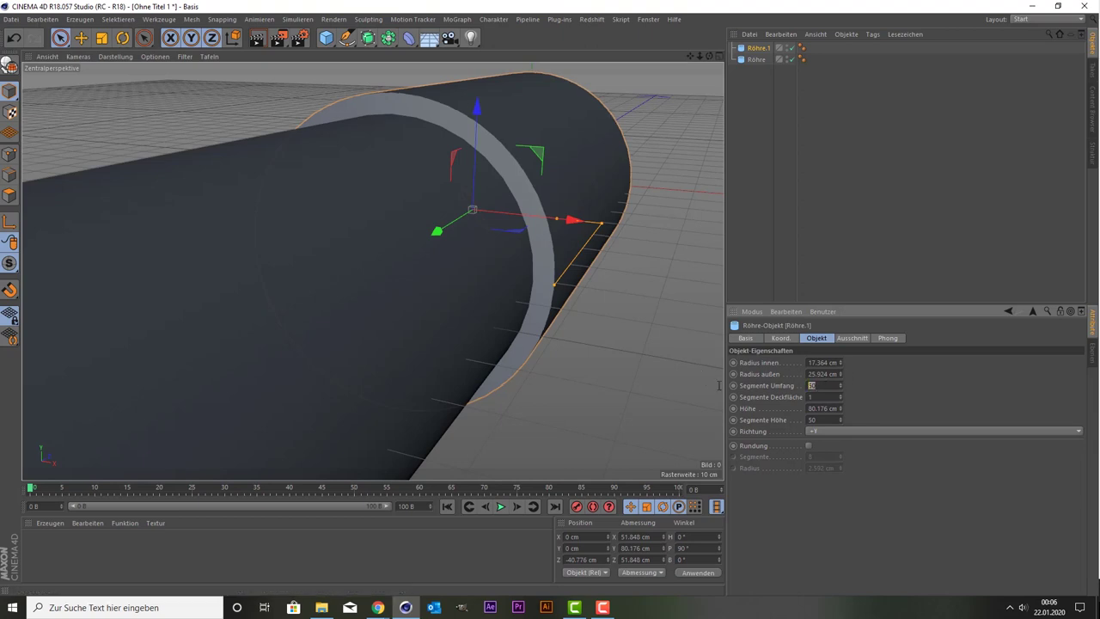
text(100)
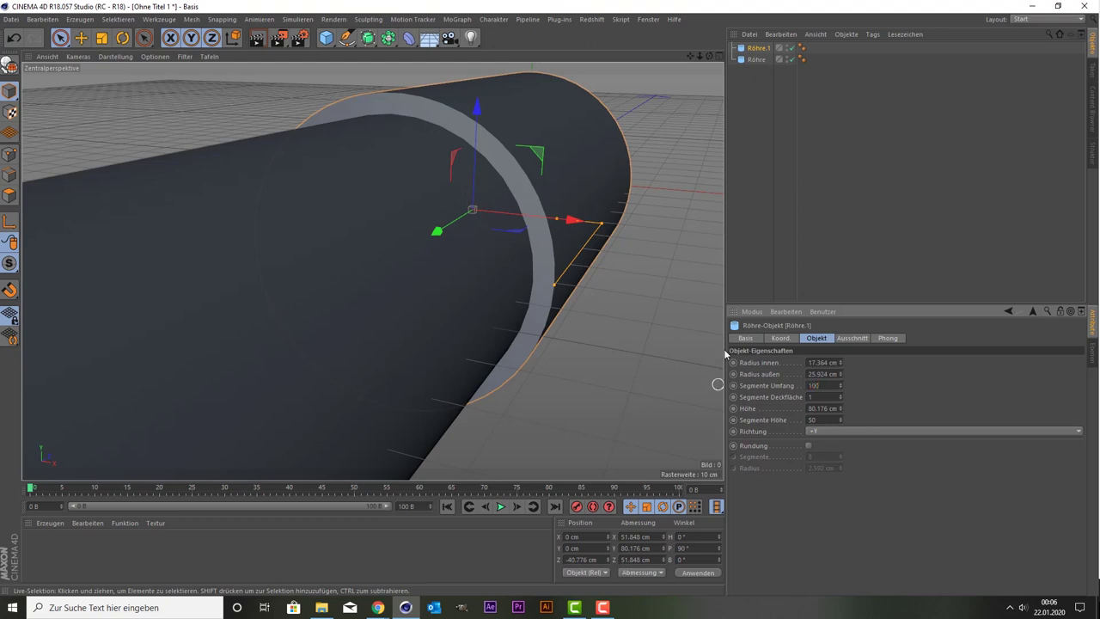
Set the first tube Röhre to 100 circumference segments, then reselect Röhre.1
click(756, 60)
double_click(821, 387)
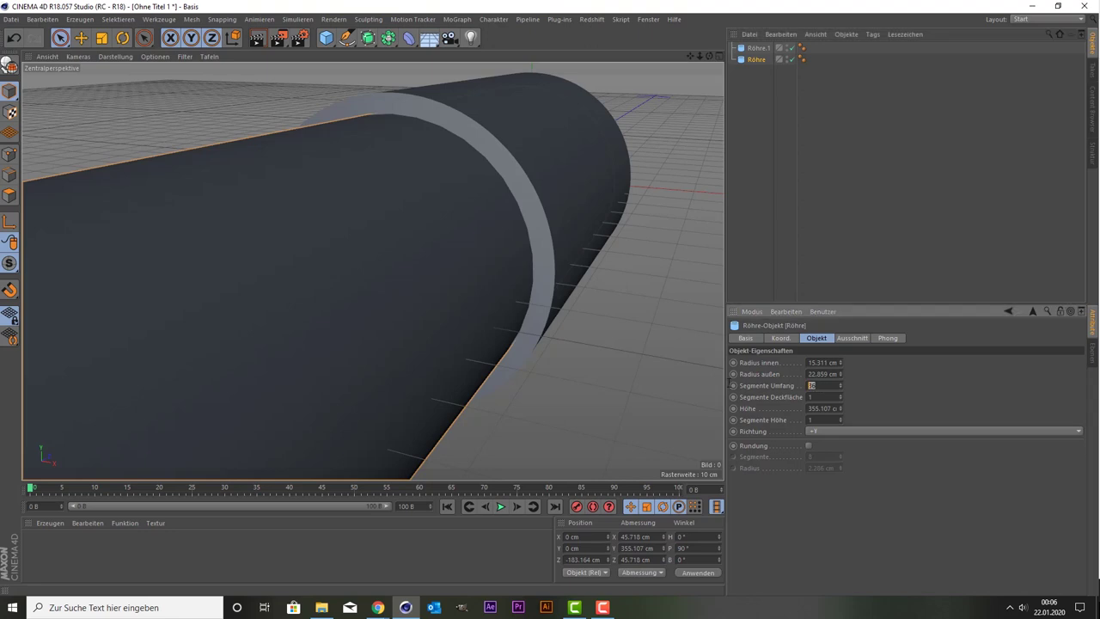
text(100)
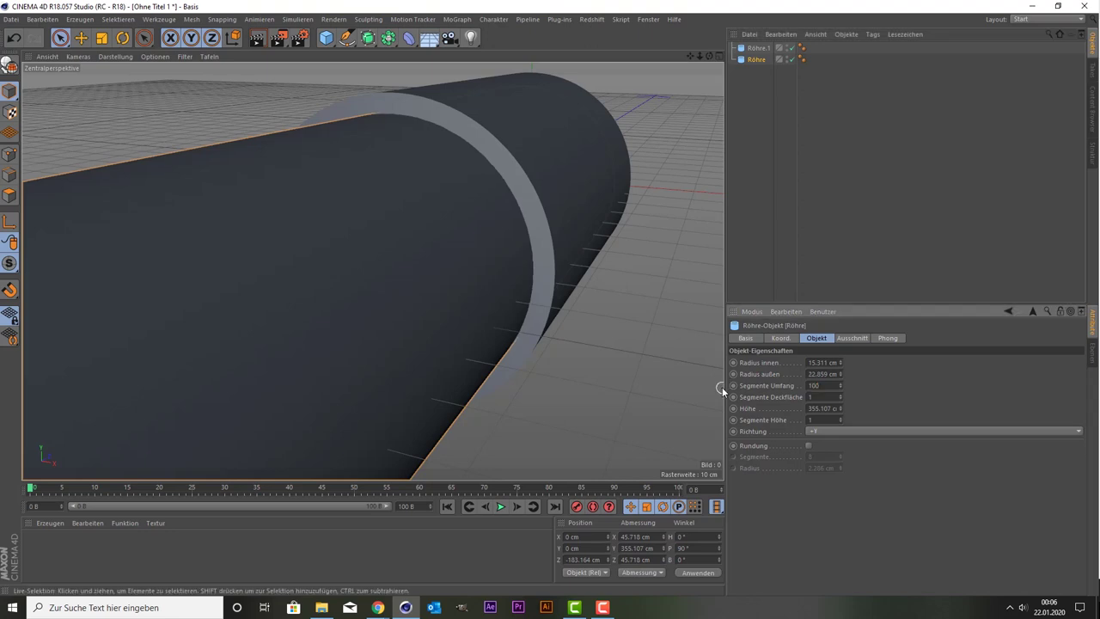
click(767, 49)
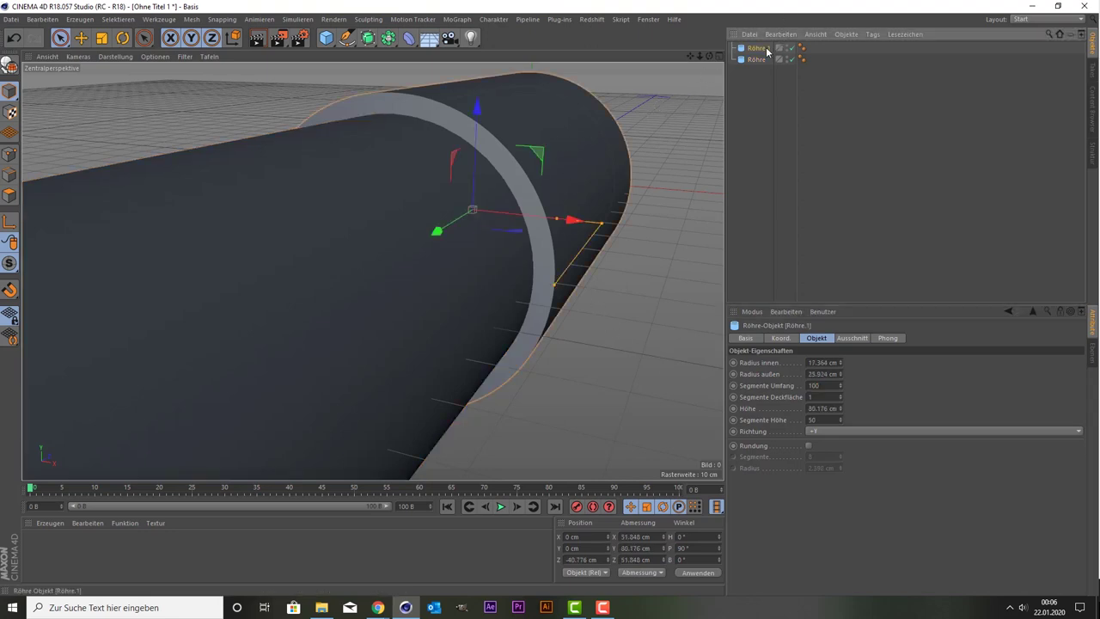
middle_click(535, 193)
middle_click(253, 323)
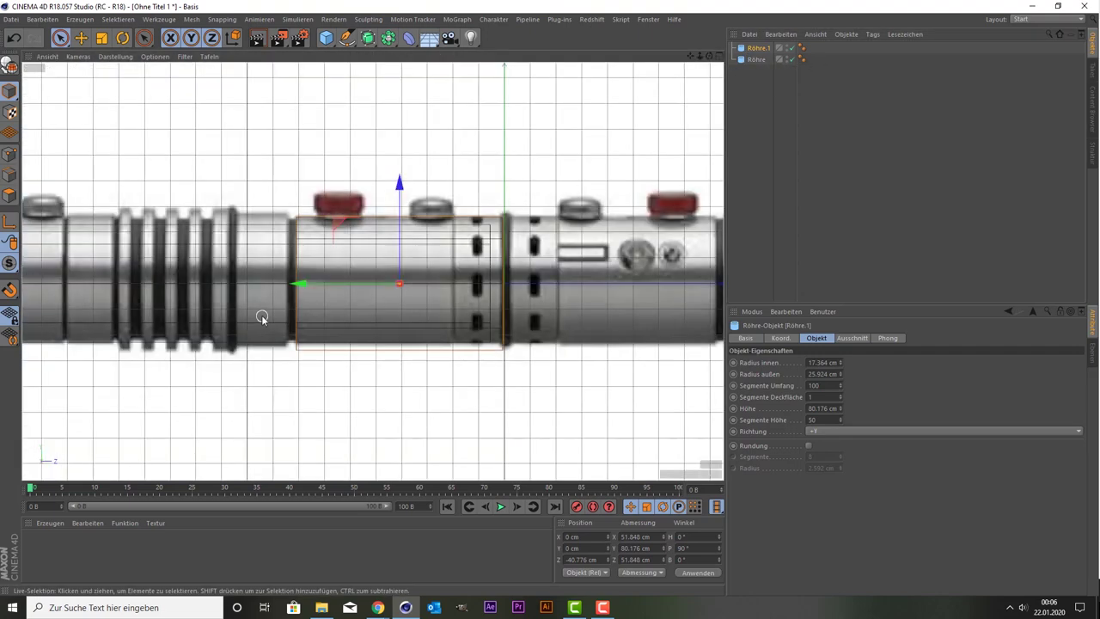
Duplicate Röhre.1 as Röhre.2, move it to Z −93.728 cm, and shorten it to 18.449 cm
key(ctrl+c)
key(ctrl+v)
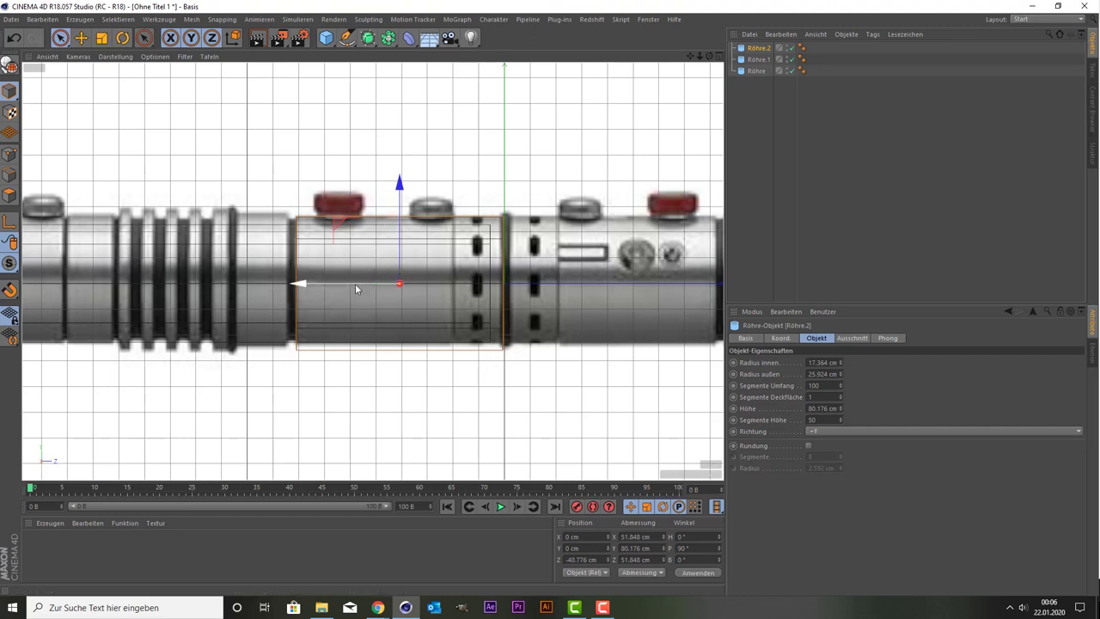
drag(357, 289, 158, 287)
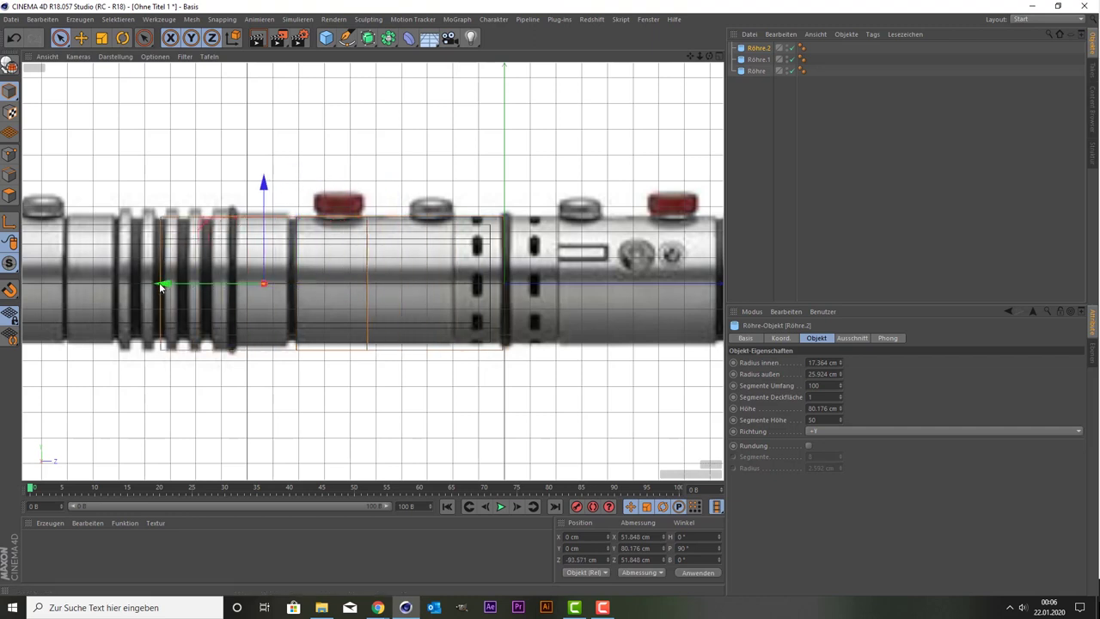
scroll(166, 286, up, 5)
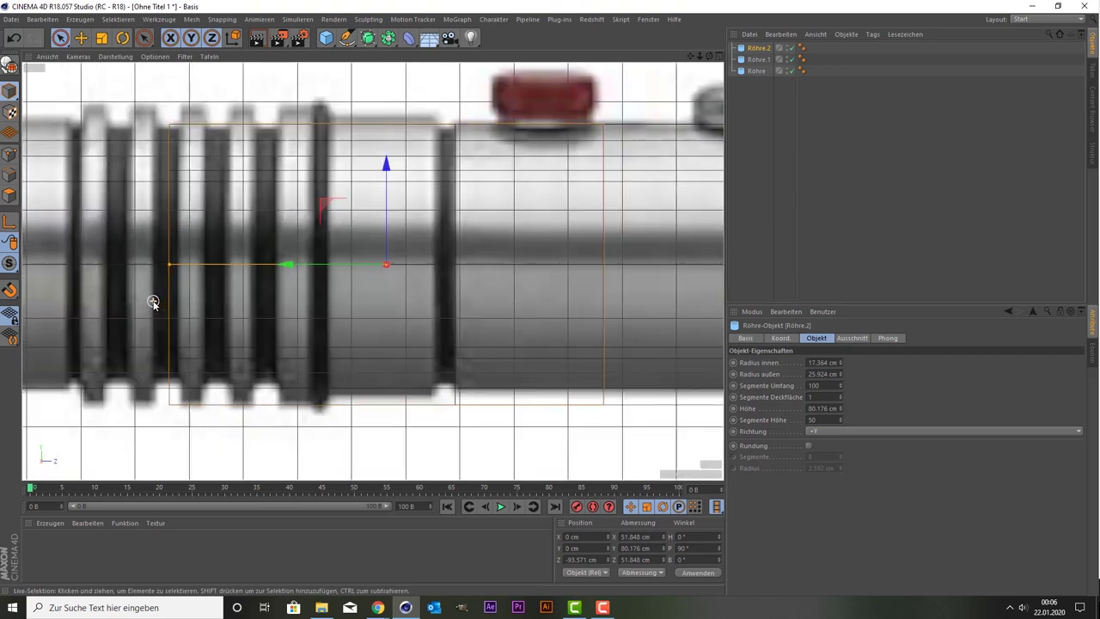
scroll(189, 279, up, 2)
drag(176, 253, 397, 257)
scroll(398, 257, down, 3)
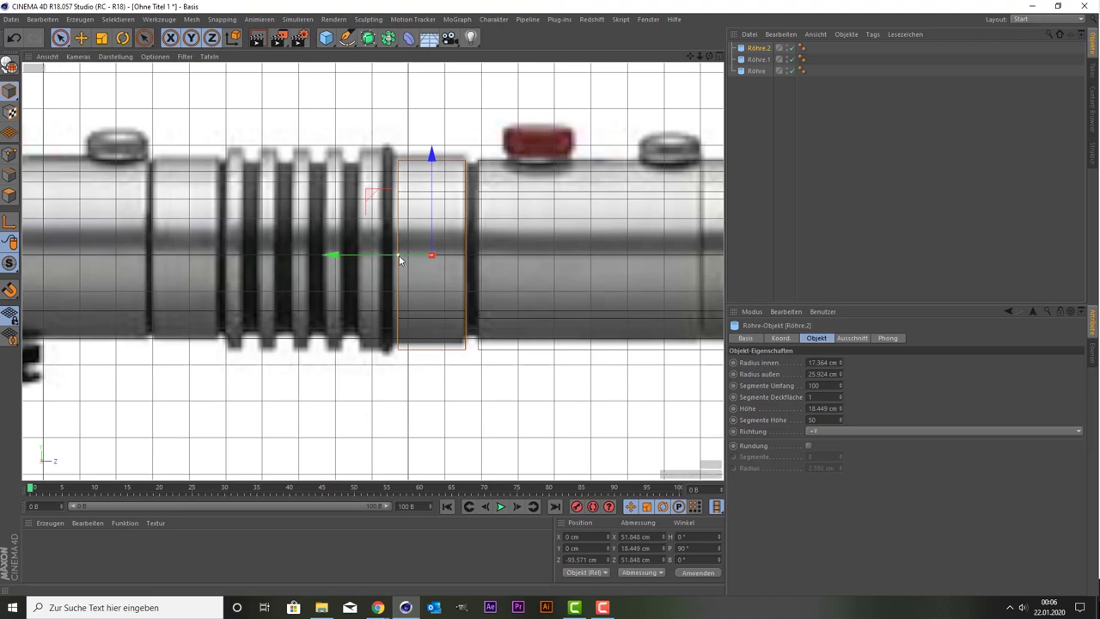
drag(408, 260, 416, 261)
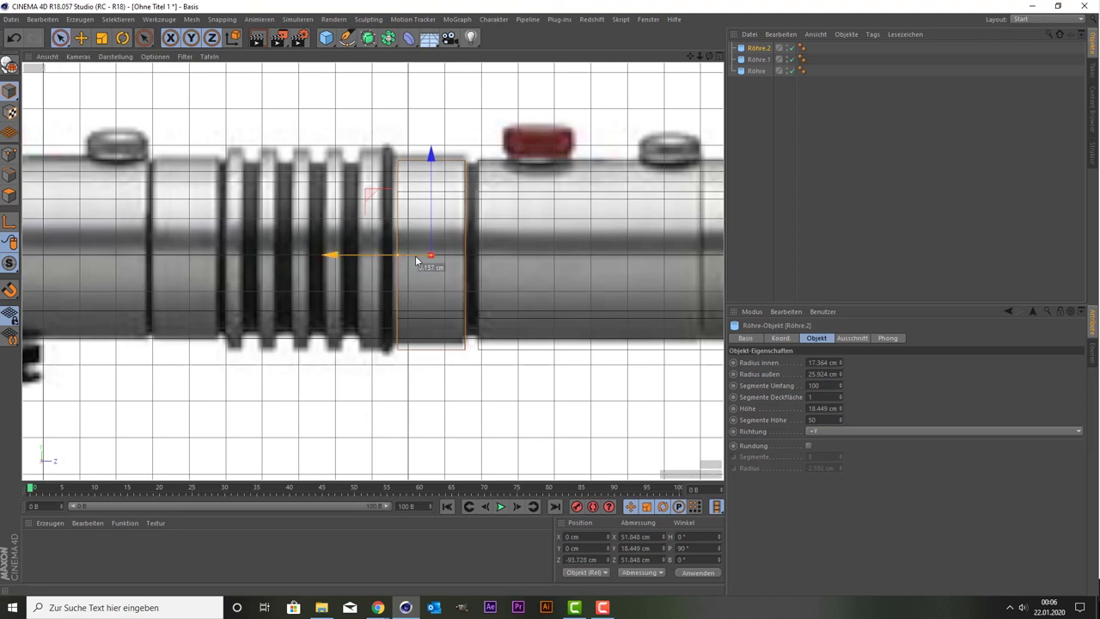
middle_click(355, 233)
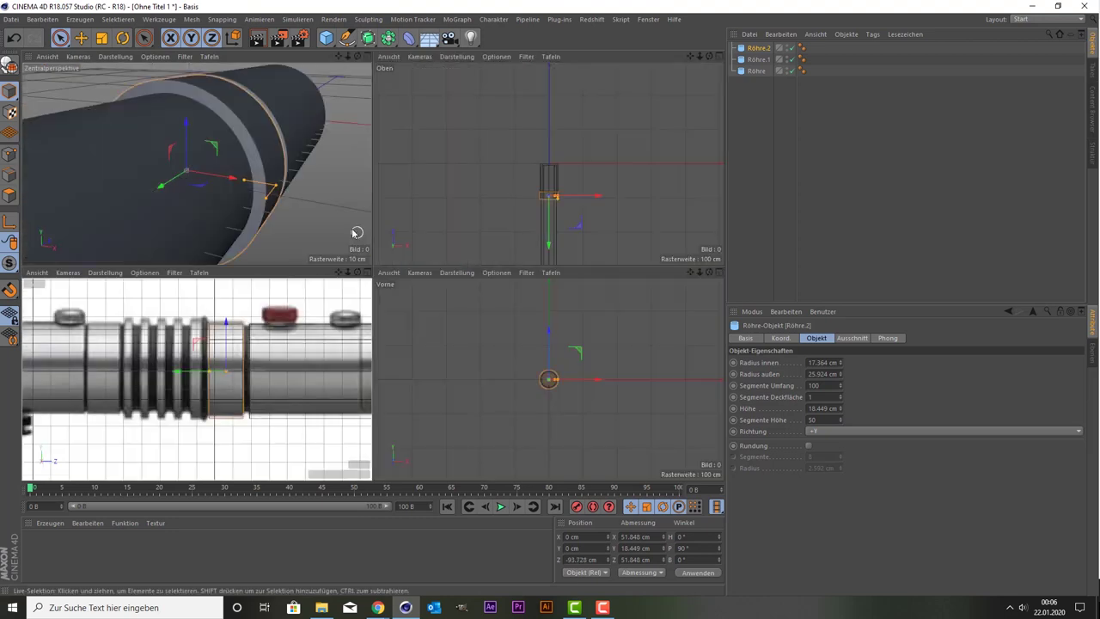
Enable rounding on the short ring Röhre.2 and set its fillet radius to 0.5 cm
middle_click(258, 189)
alt+drag(514, 190, 535, 181)
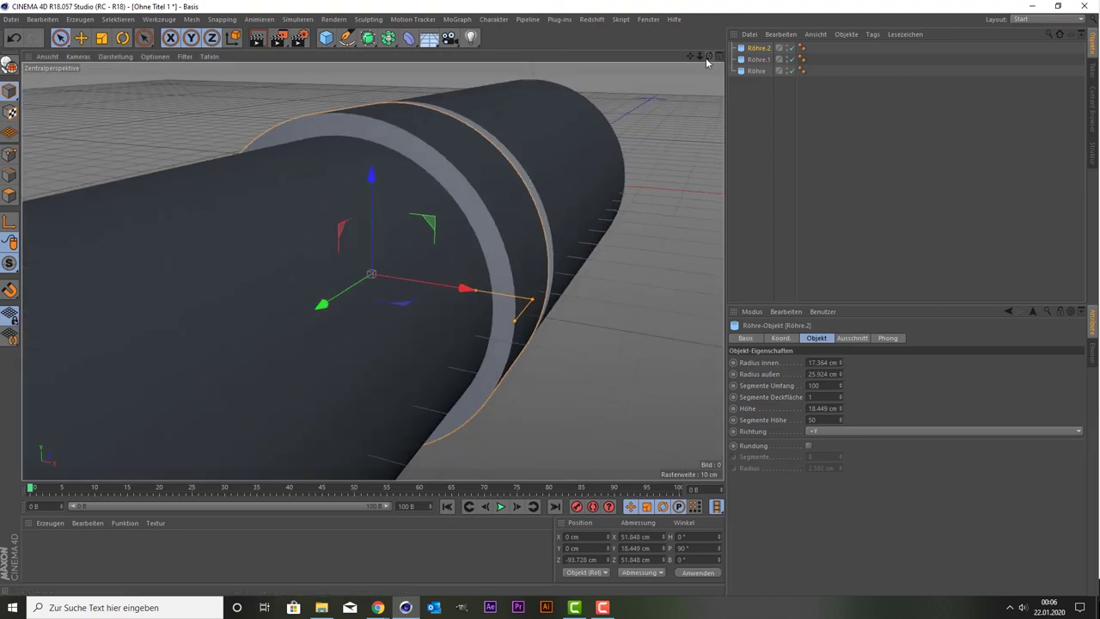
drag(709, 56, 372, 270)
mouse_move(690, 56)
mouse_down()
mouse_move(372, 270)
mouse_move(350, 271)
mouse_up()
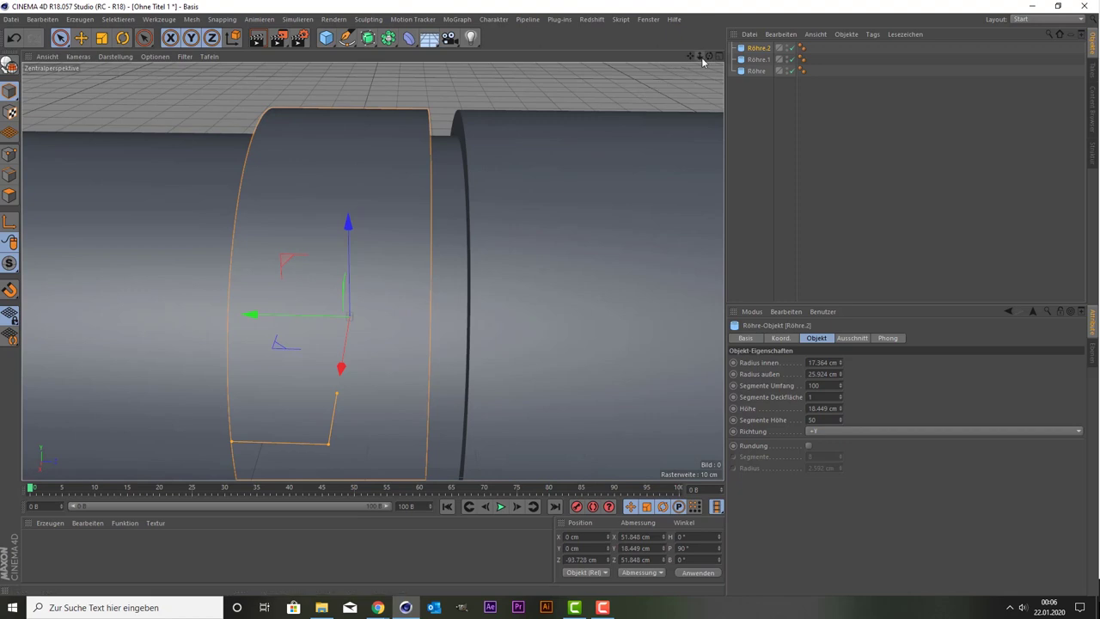
drag(710, 59, 500, 151)
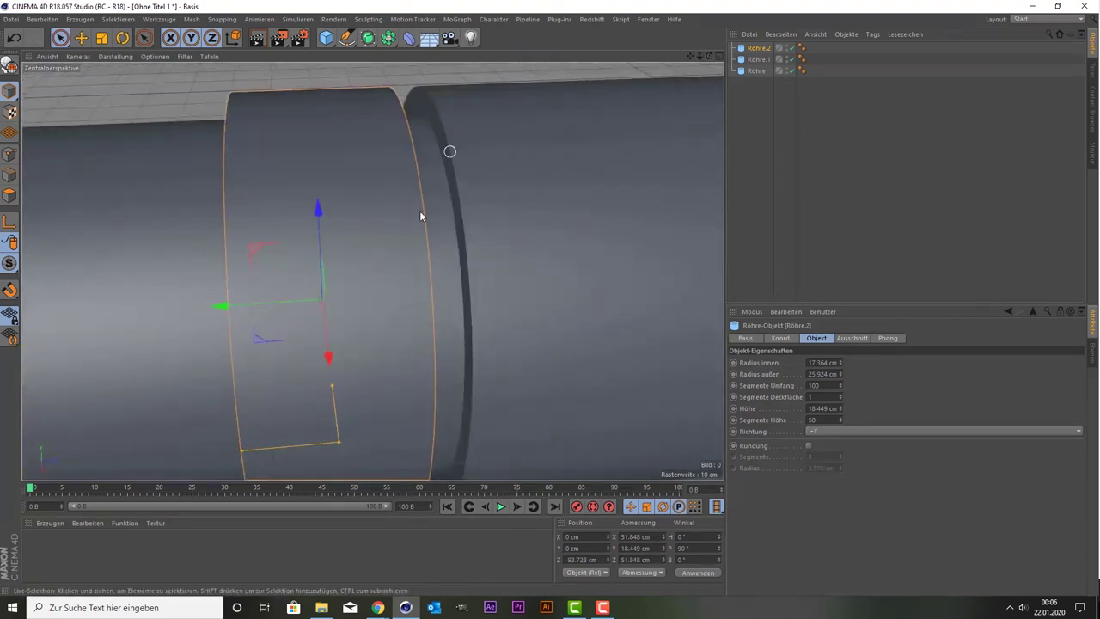
middle_click(397, 189)
middle_click(222, 181)
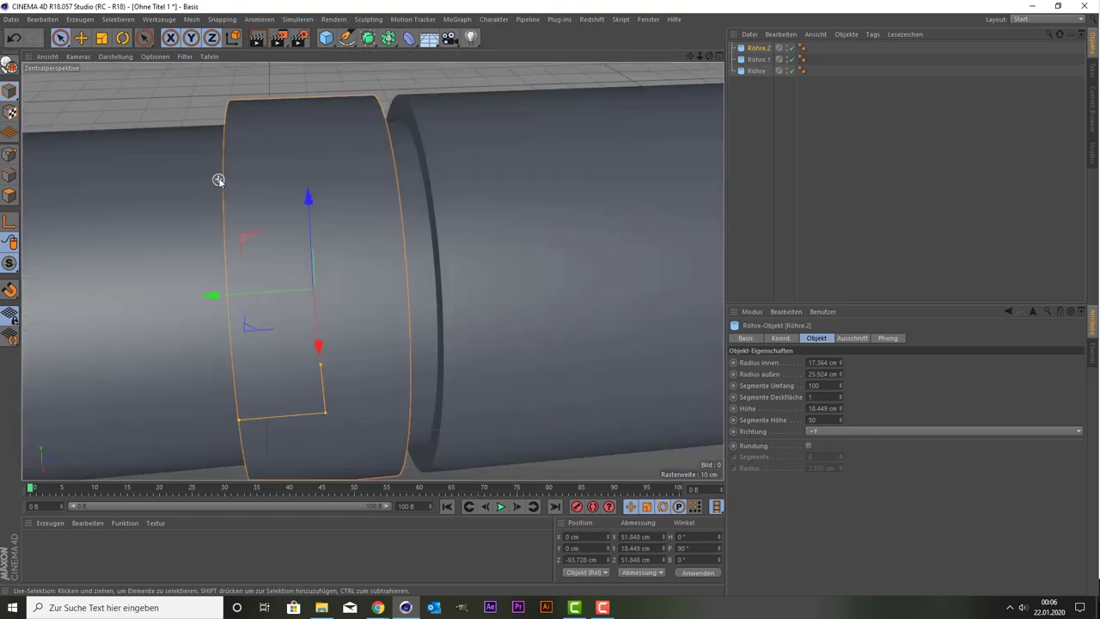
middle_click(284, 172)
middle_click(280, 171)
click(841, 340)
click(813, 339)
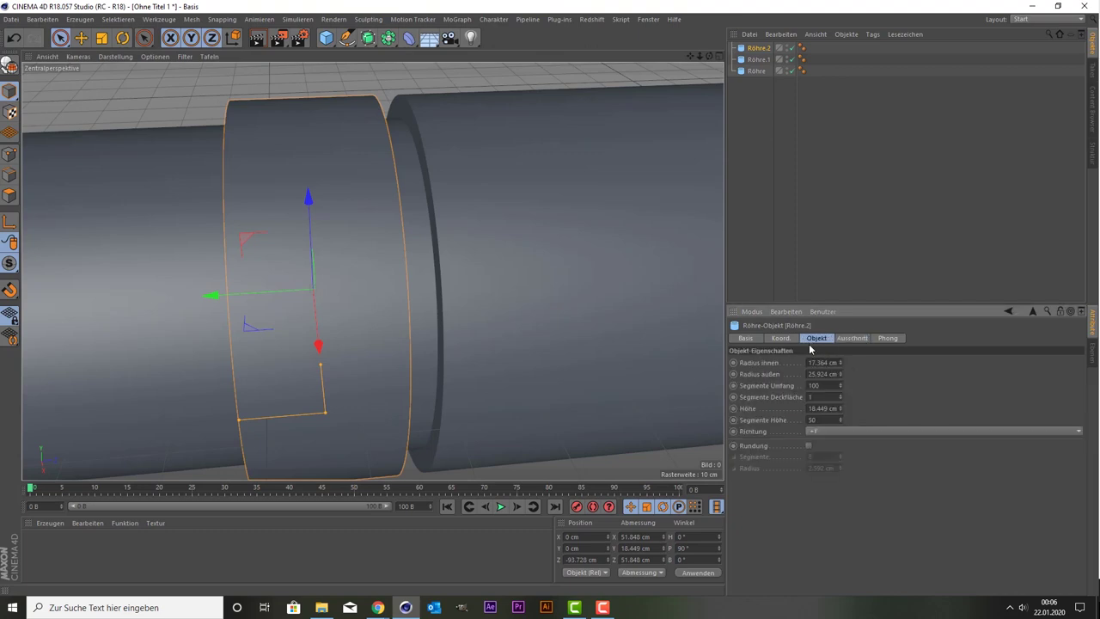
click(808, 446)
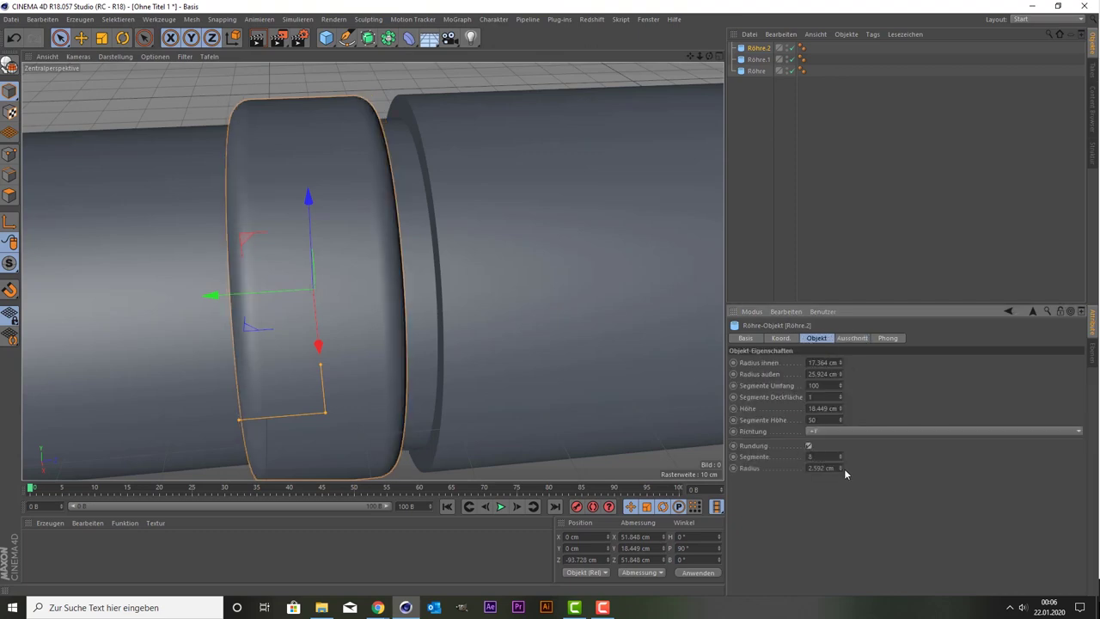
drag(844, 468, 839, 469)
text(1)
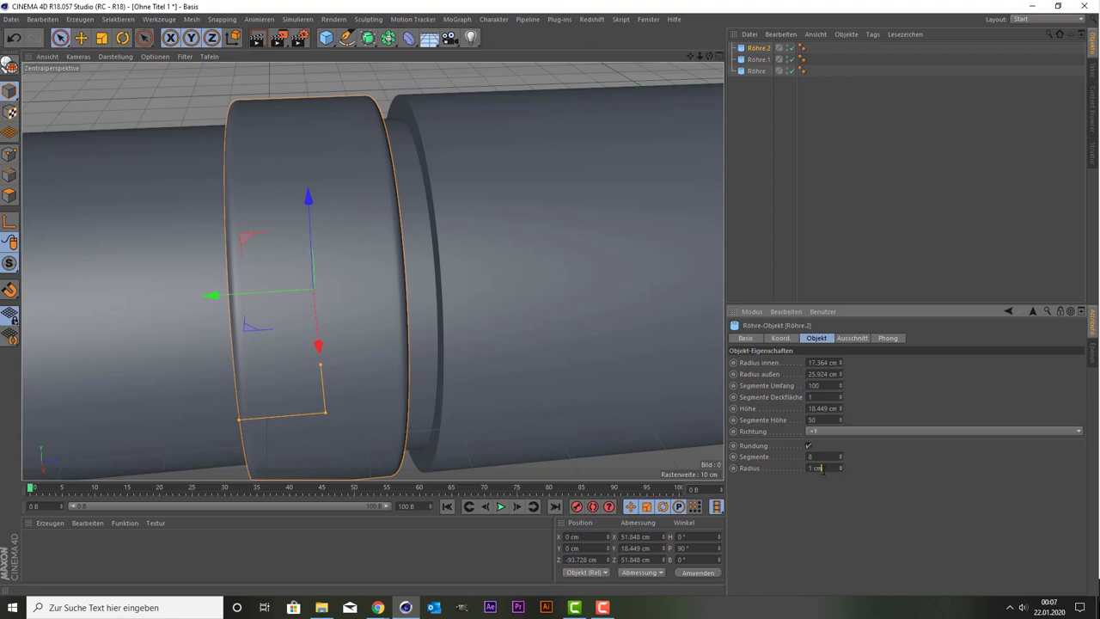
key(Return)
text(0.5)
key(Return)
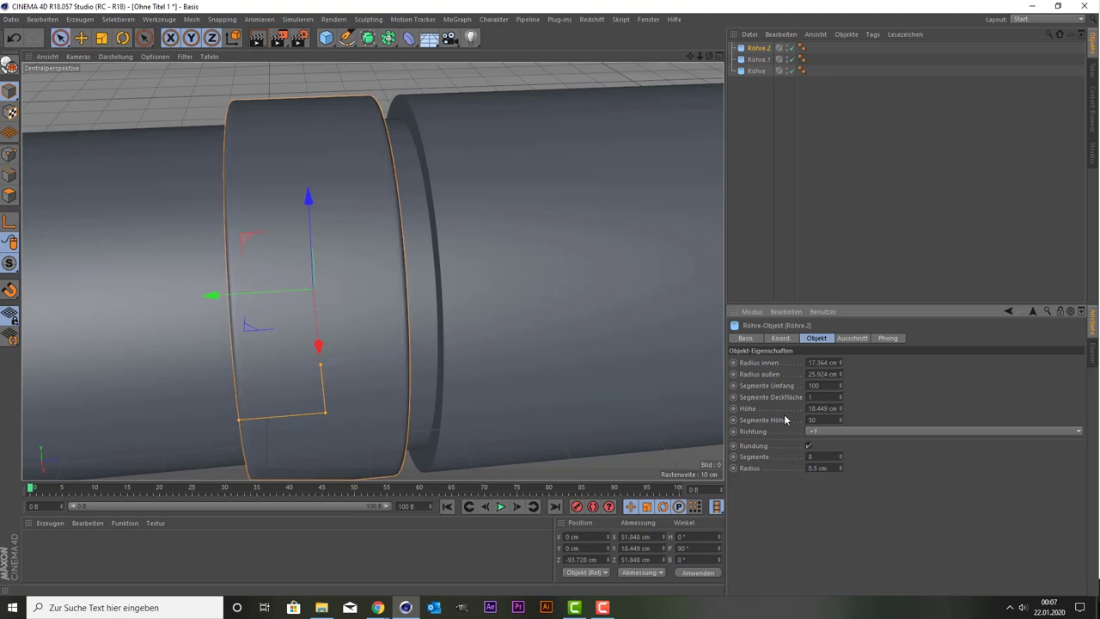
Enable rounding on the longer tube Röhre.1 and start entering its fillet radius
click(758, 60)
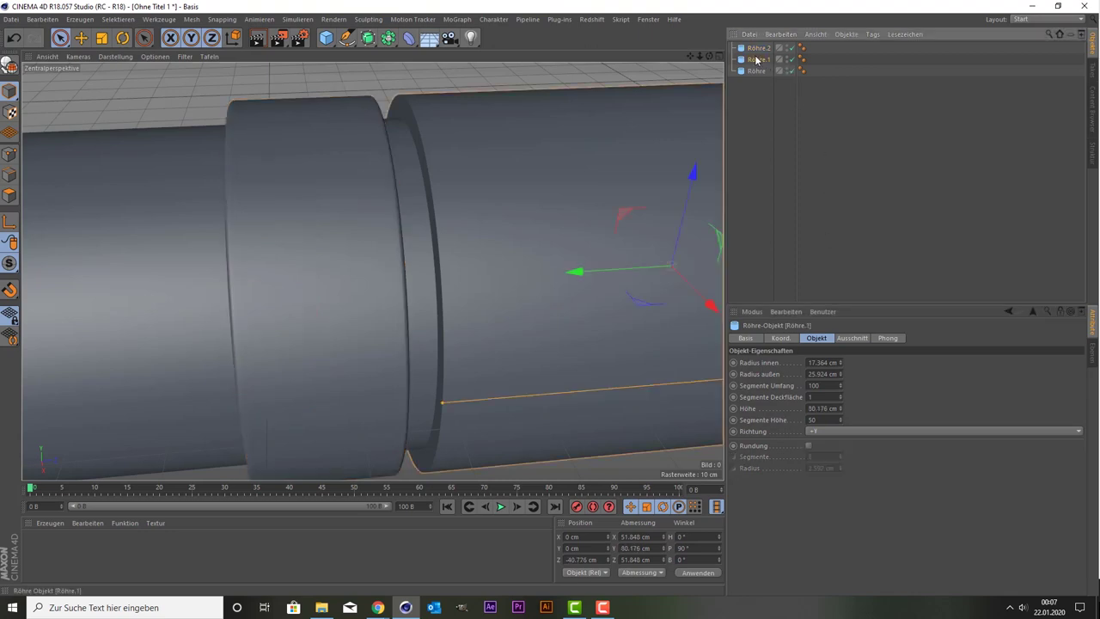
click(807, 445)
click(816, 468)
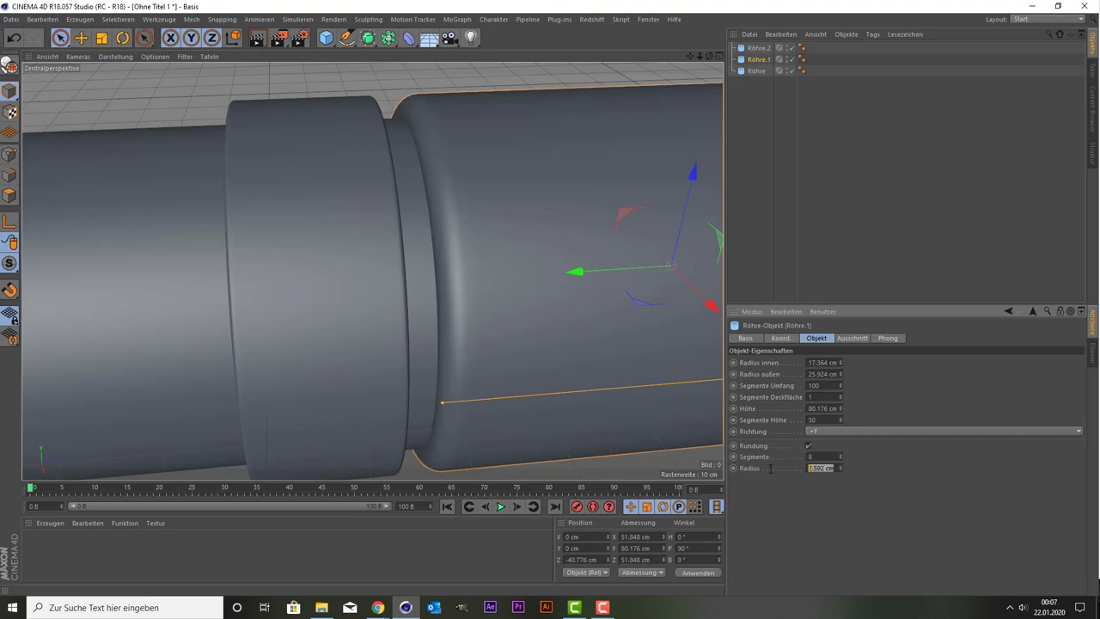
text(0)
Confirm Röhre.1's 0.5 cm fillet, then copy the short ring leftward and make it narrower
key(Return)
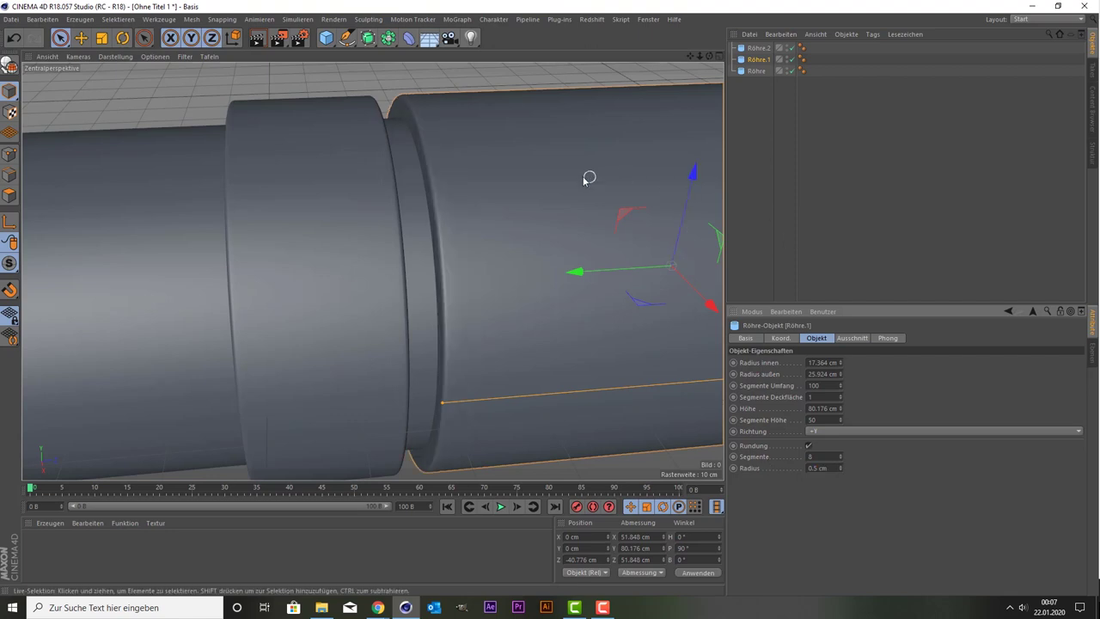
middle_click(586, 180)
middle_click(245, 321)
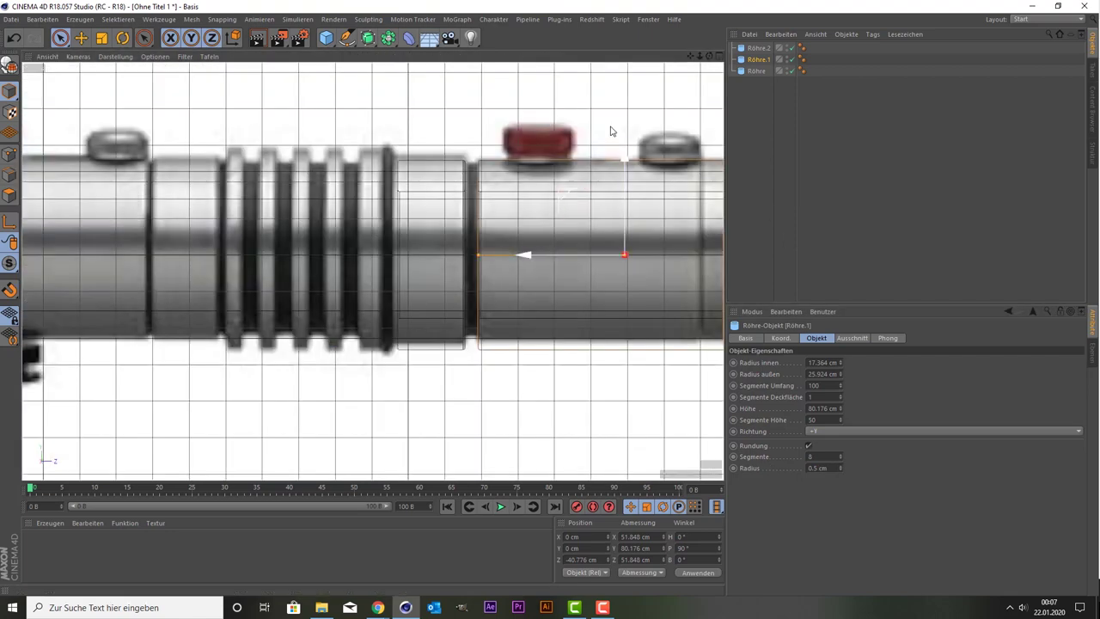
click(755, 48)
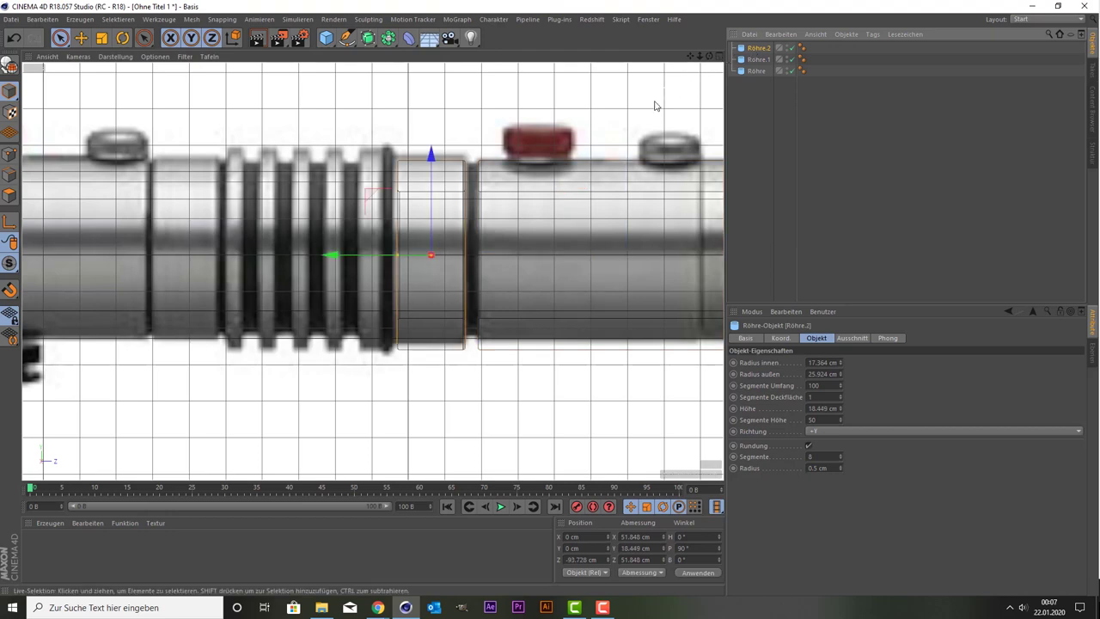
mouse_move(378, 246)
ctrl+mouse_down()
mouse_move(298, 258)
mouse_move(363, 261)
mouse_move(344, 264)
ctrl+mouse_up()
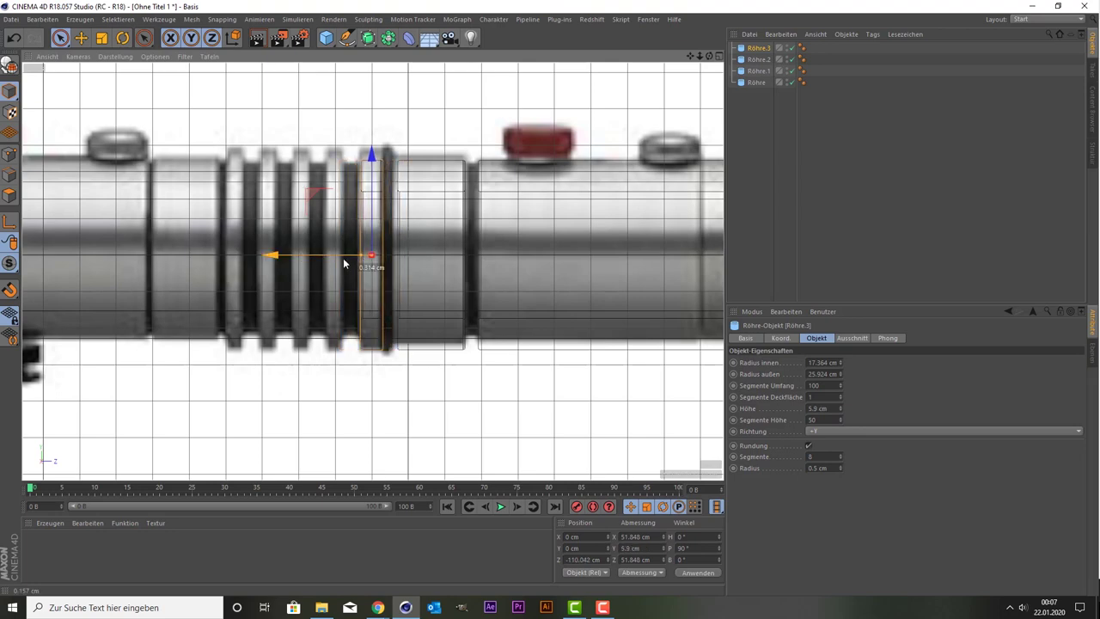
drag(344, 263, 306, 249)
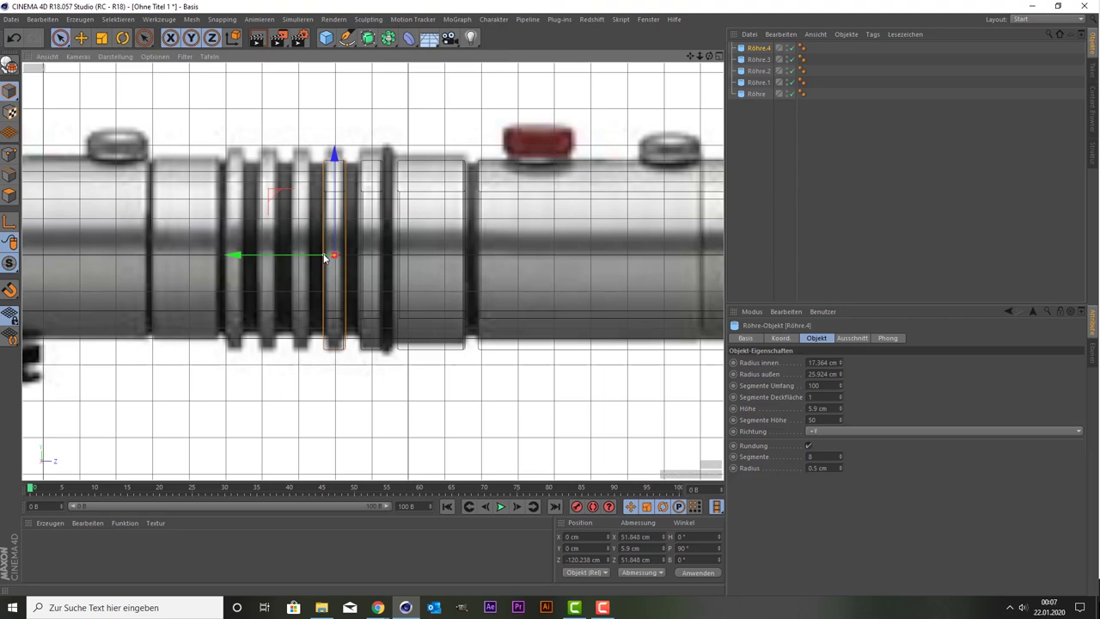
drag(324, 258, 329, 257)
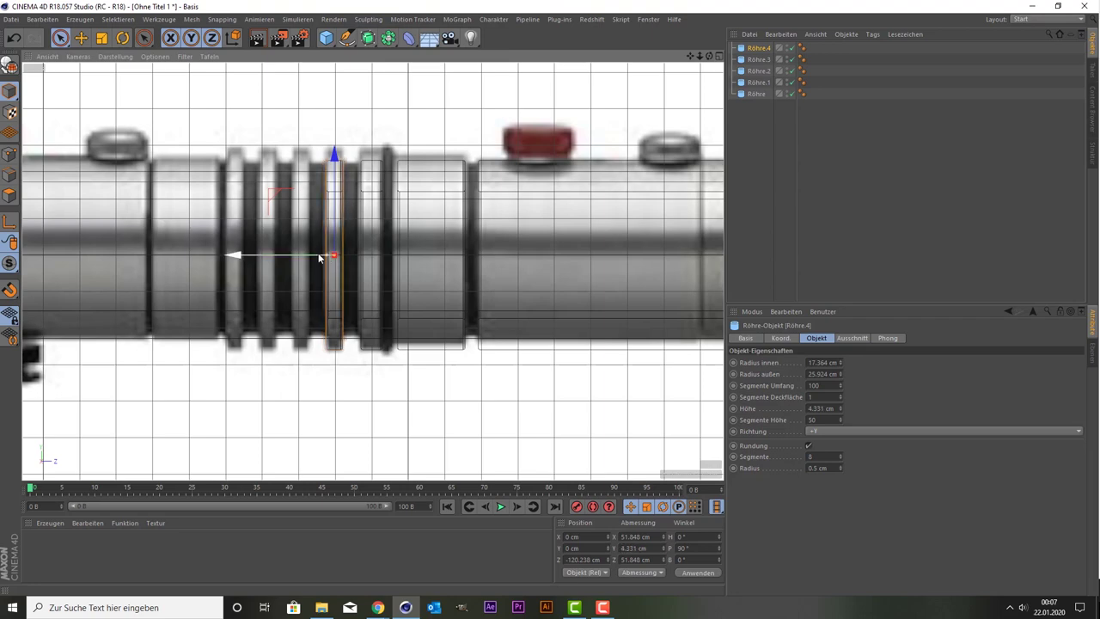
Add more thin ring copies along the grip, the last Röhre.7 at Z −147.533 cm
ctrl+drag(318, 256, 203, 255)
ctrl+click(234, 255)
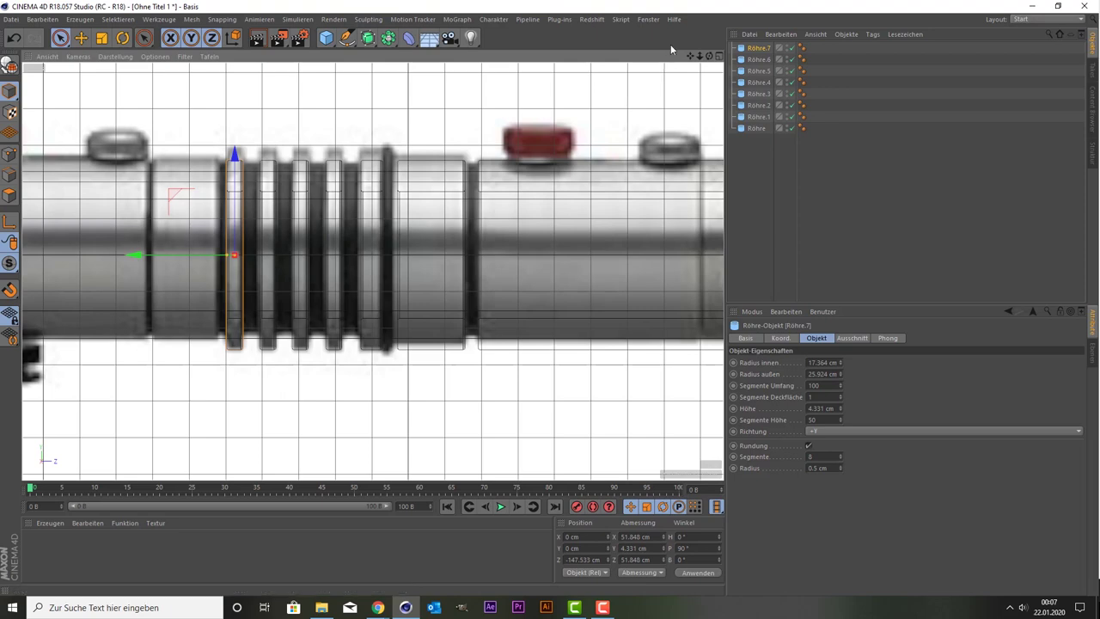
alt+middle_drag(270, 284, 373, 271)
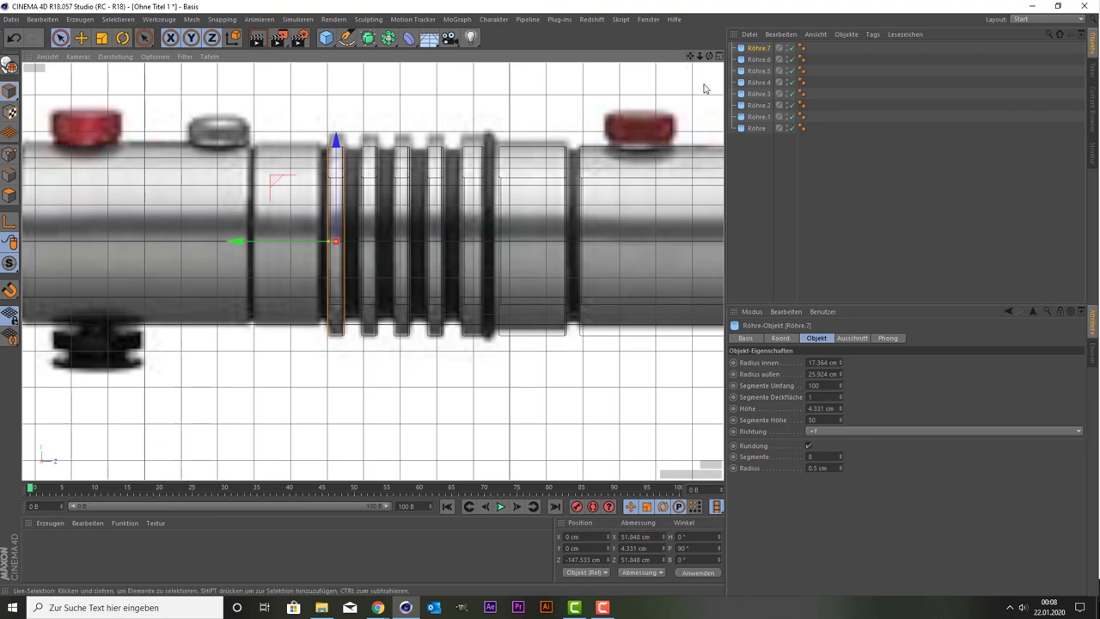
Select rings Röhre.3–Röhre.7 and scale them up to about 107.5 %
ctrl+click(758, 59)
ctrl+click(757, 71)
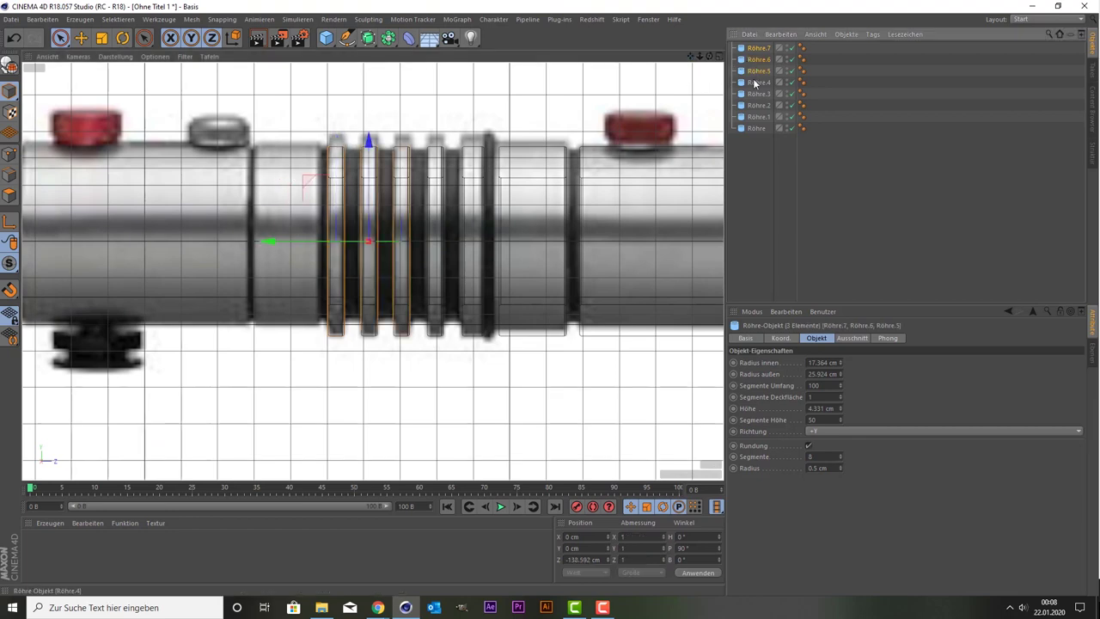
ctrl+click(756, 82)
ctrl+click(757, 94)
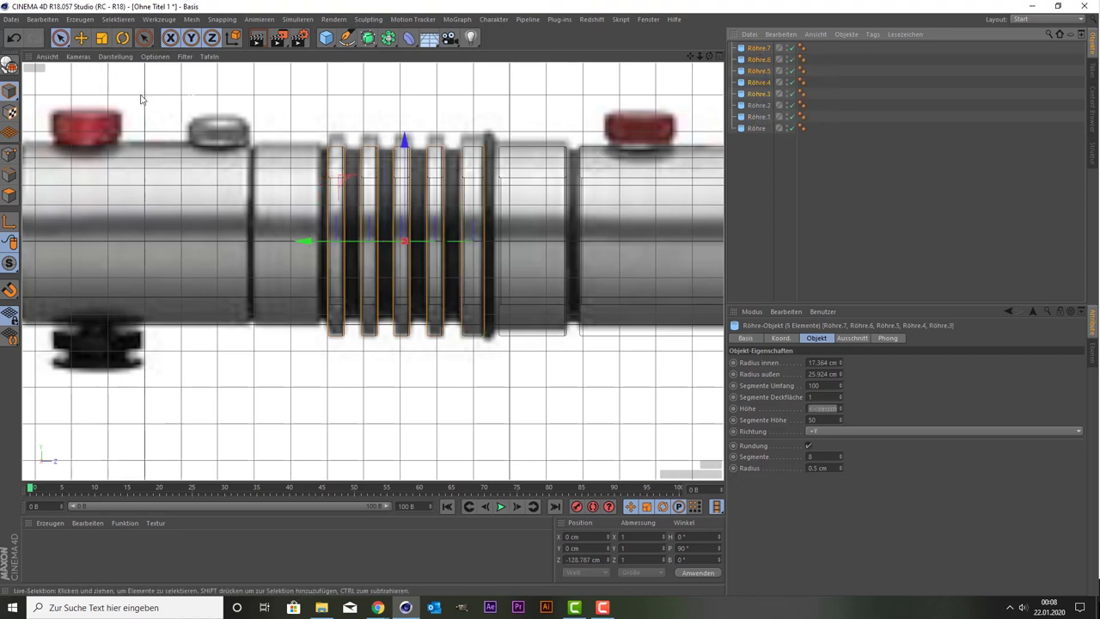
click(101, 37)
drag(126, 98, 165, 83)
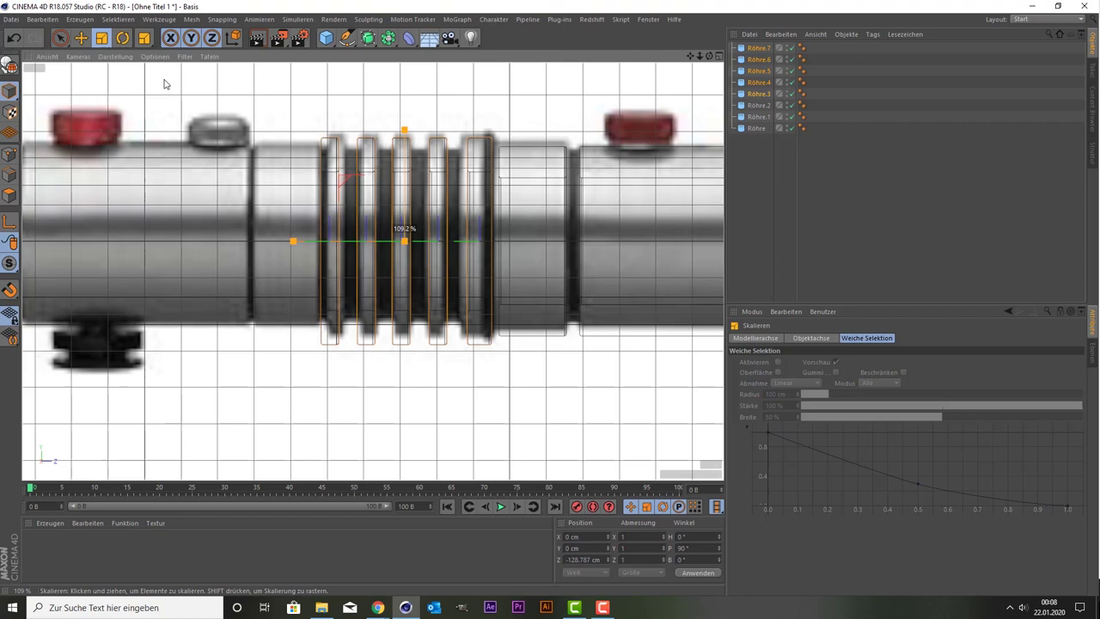
drag(165, 84, 159, 88)
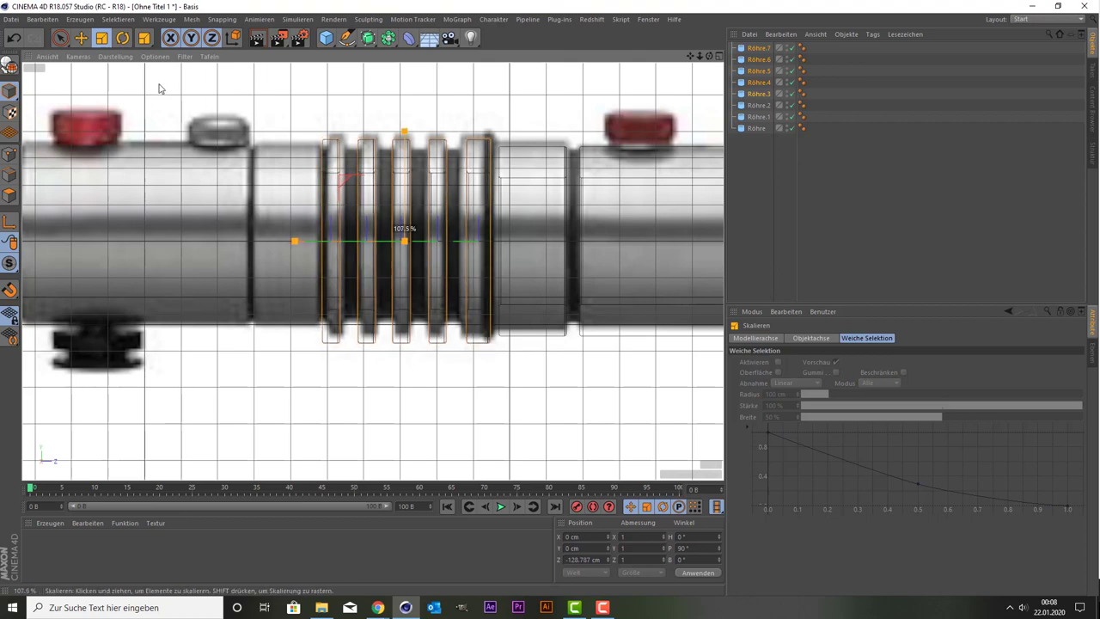
drag(158, 88, 162, 88)
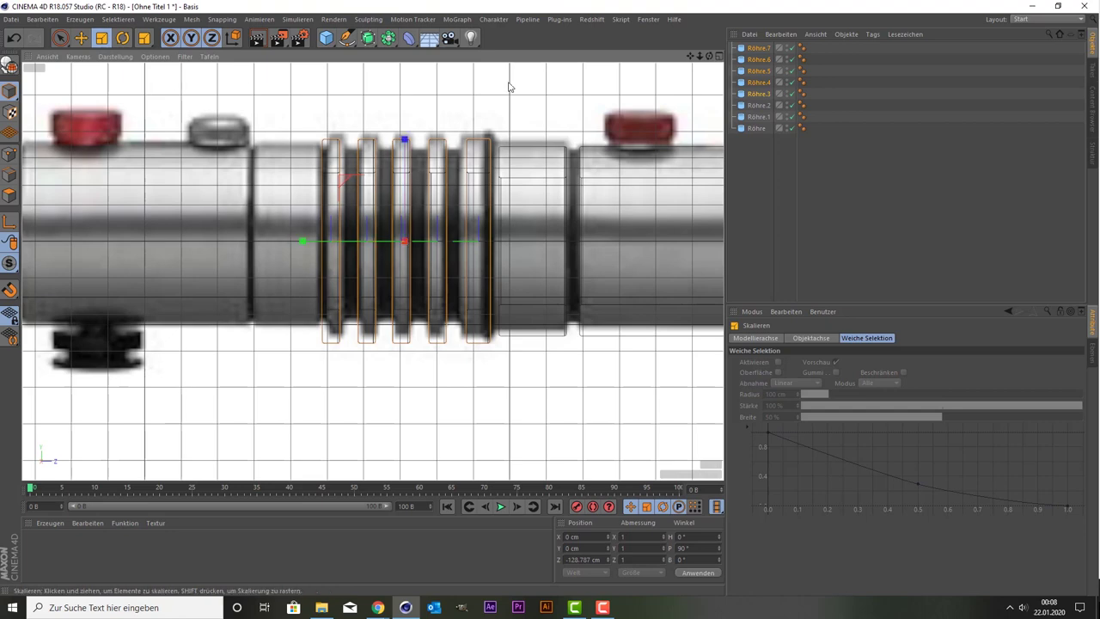
click(759, 94)
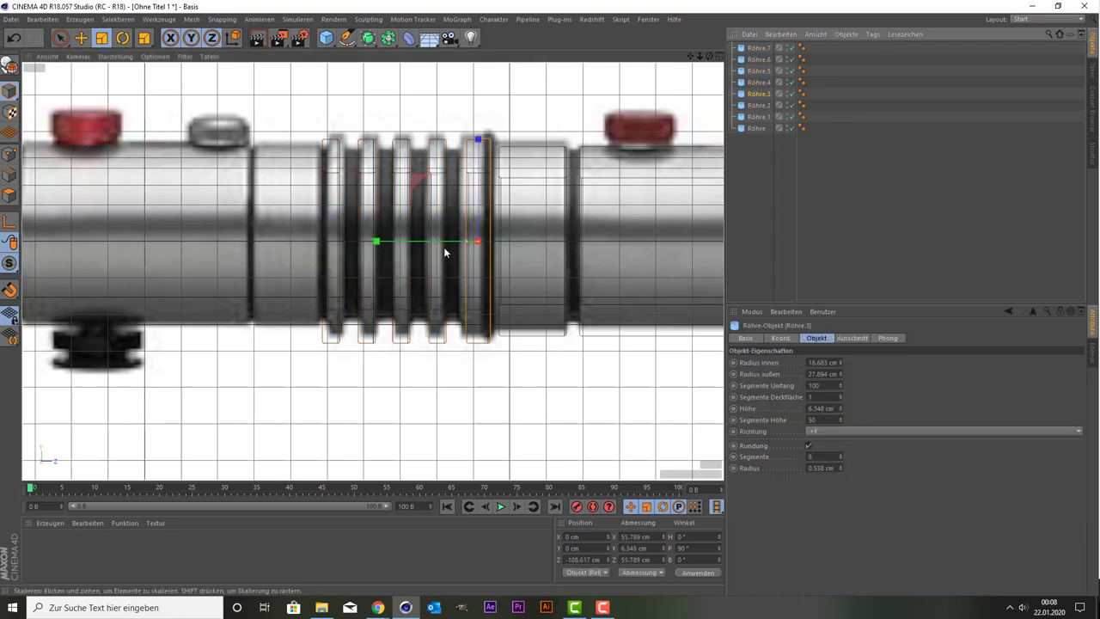
Nudge rings Röhre.3, Röhre.4, Röhre.6 and Röhre.7 slightly along the hilt to even their spacing
key(9)
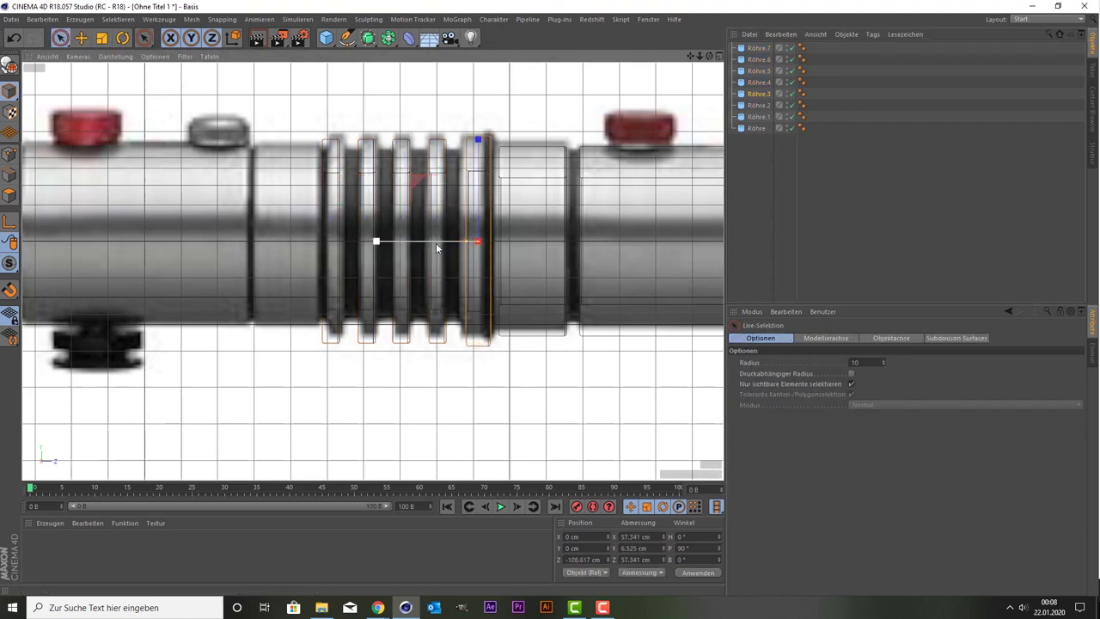
drag(436, 244, 432, 248)
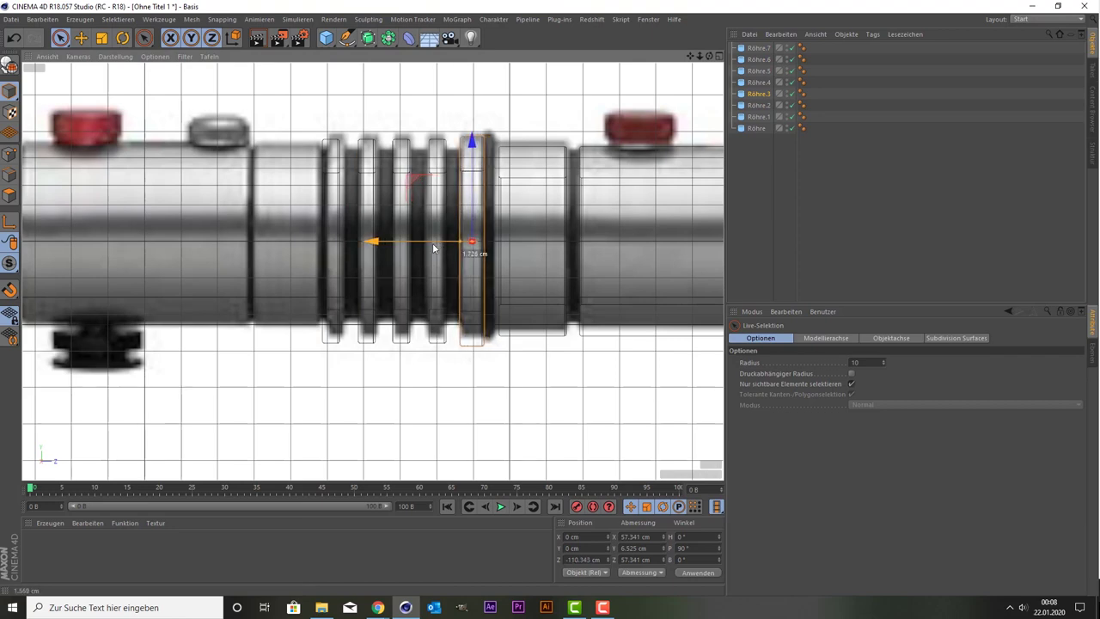
click(757, 84)
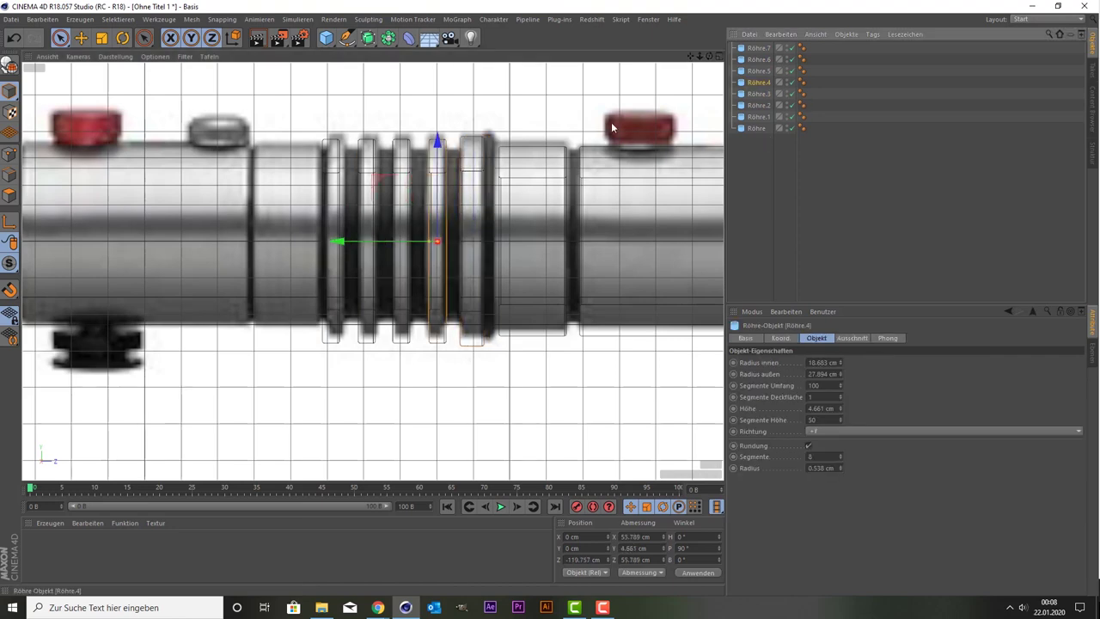
drag(397, 241, 394, 242)
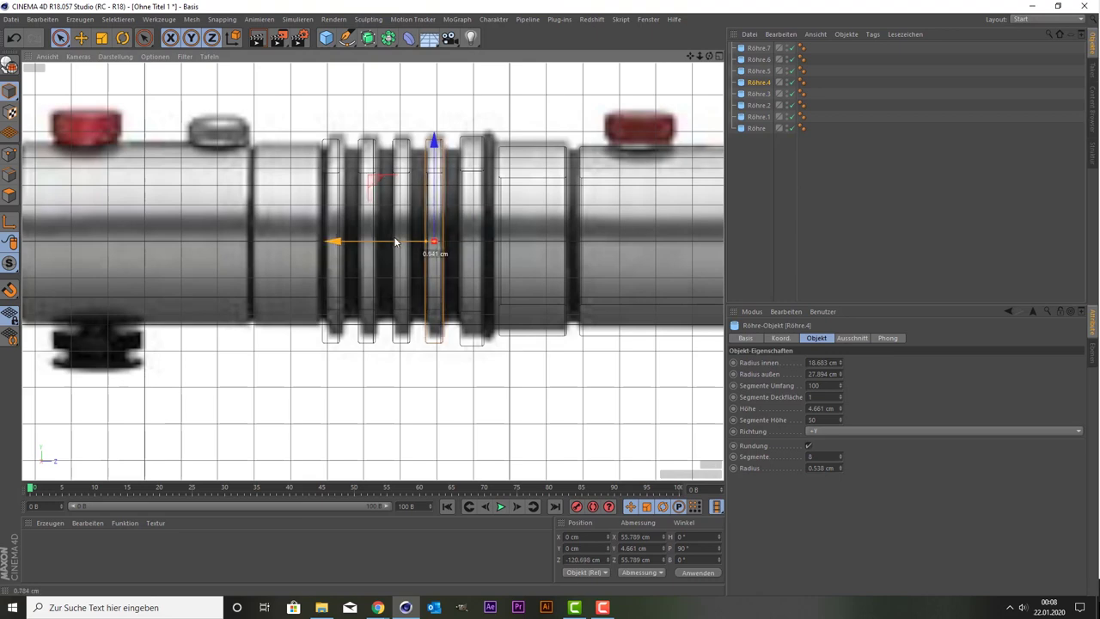
click(757, 71)
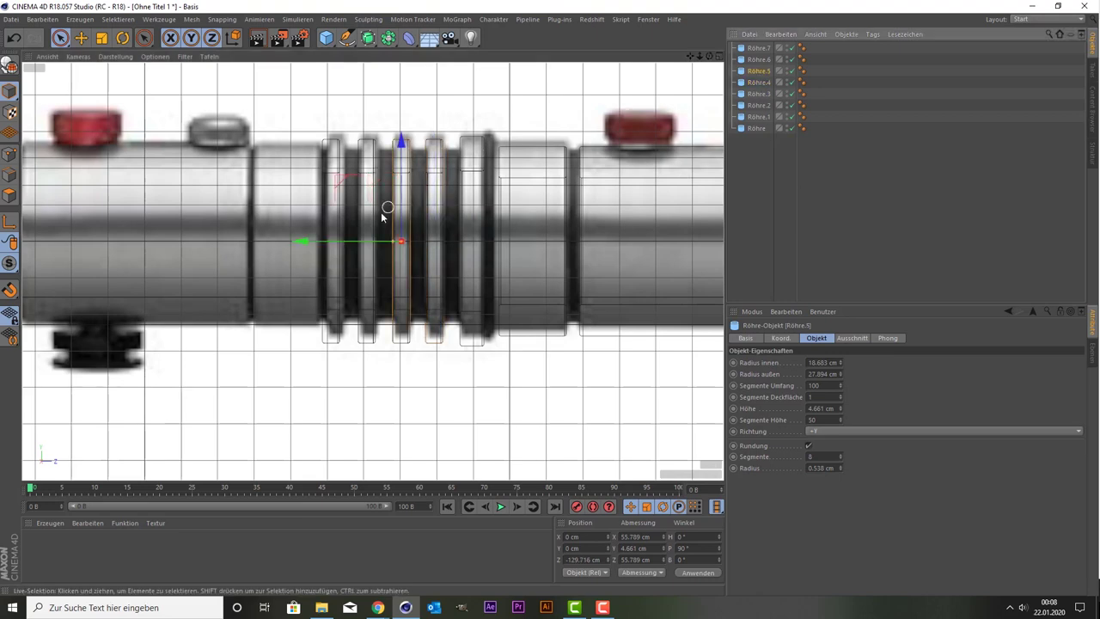
click(765, 59)
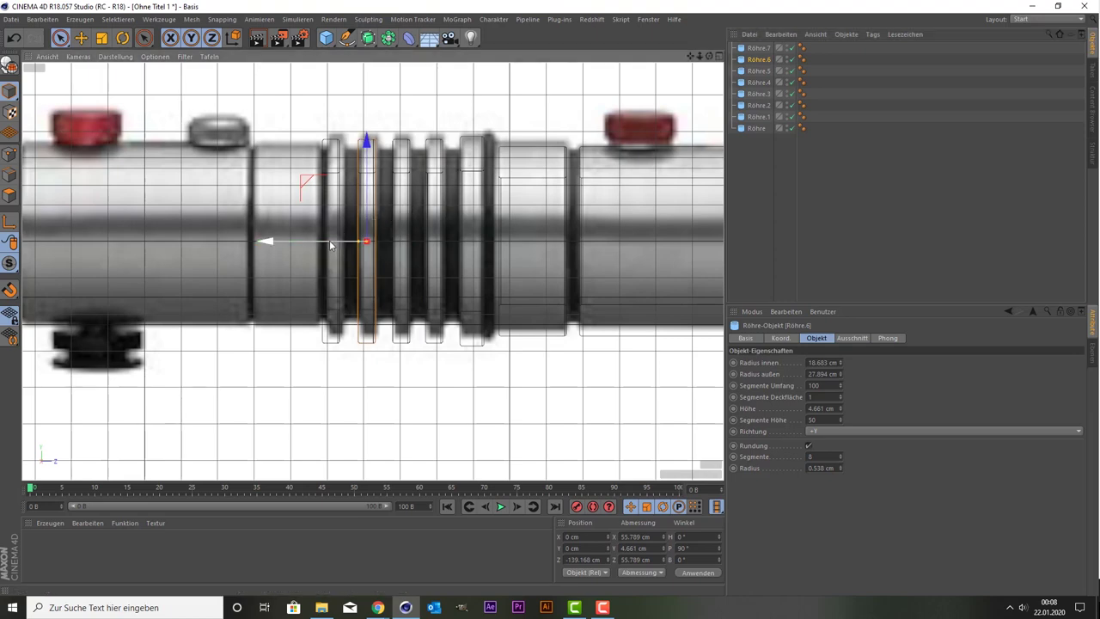
drag(329, 244, 332, 244)
click(756, 48)
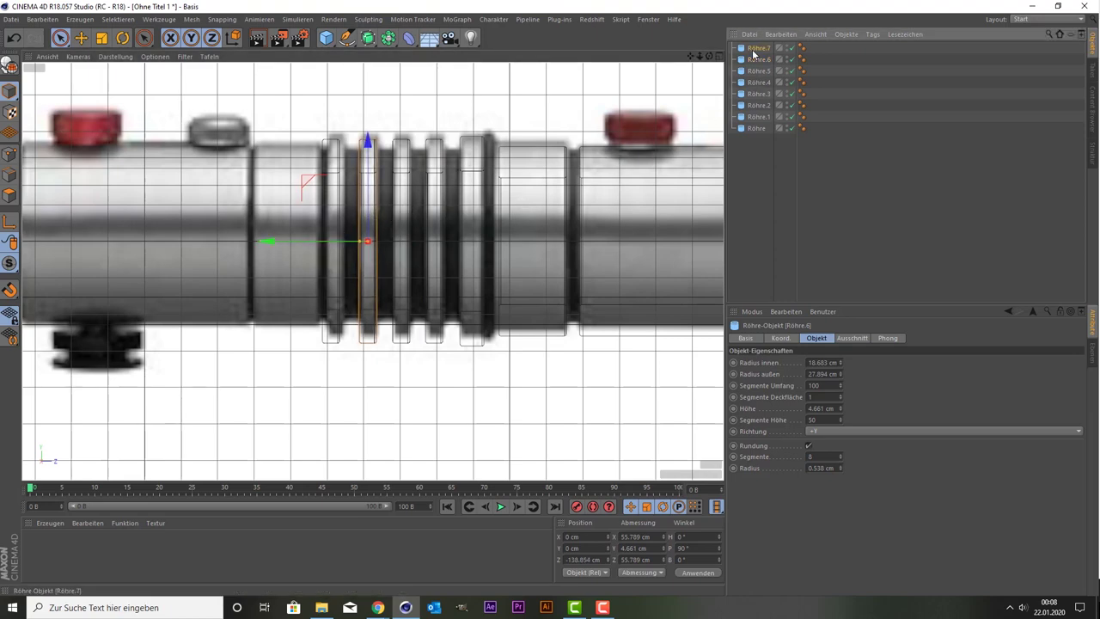
drag(240, 242, 257, 241)
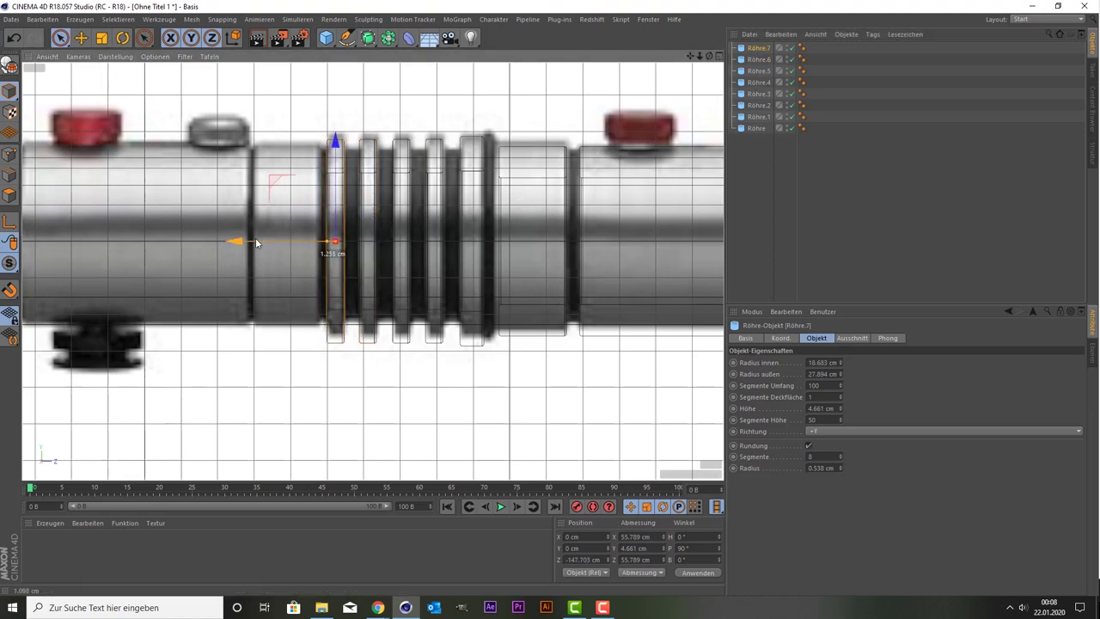
click(546, 225)
Duplicate Röhre.2 as Röhre.8 and place it at Z −160.867 cm, left of the rings
click(756, 117)
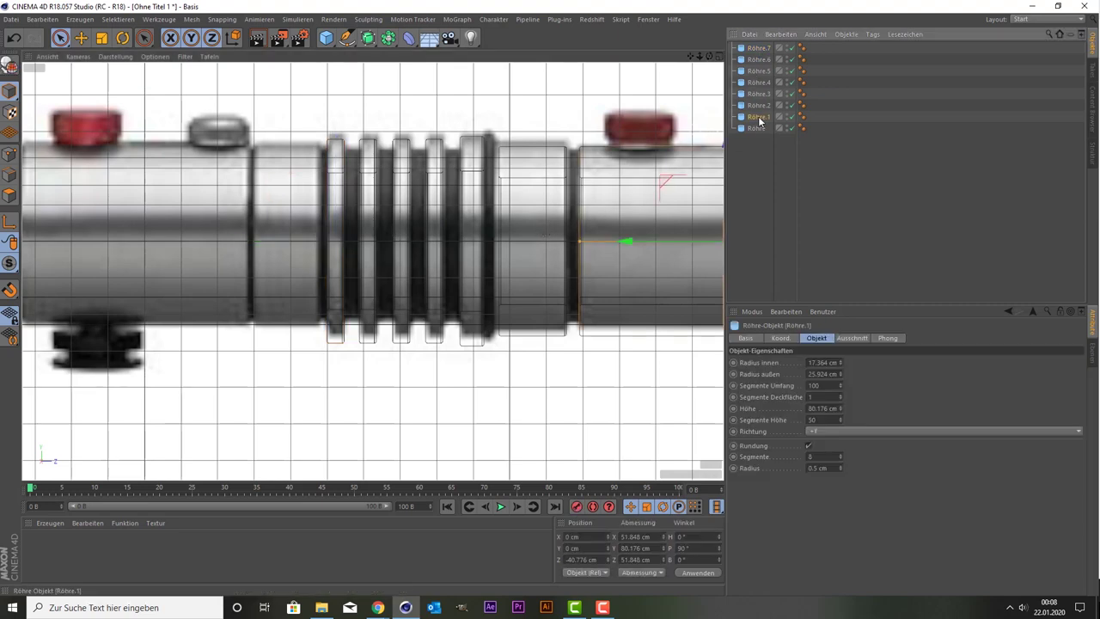
click(756, 106)
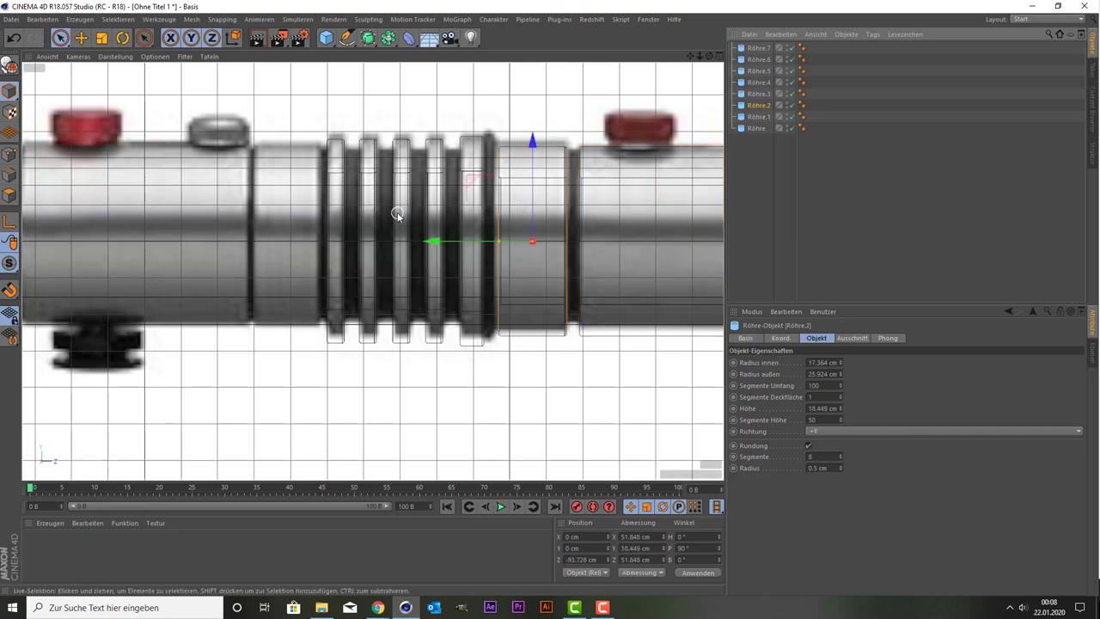
ctrl+drag(449, 241, 205, 245)
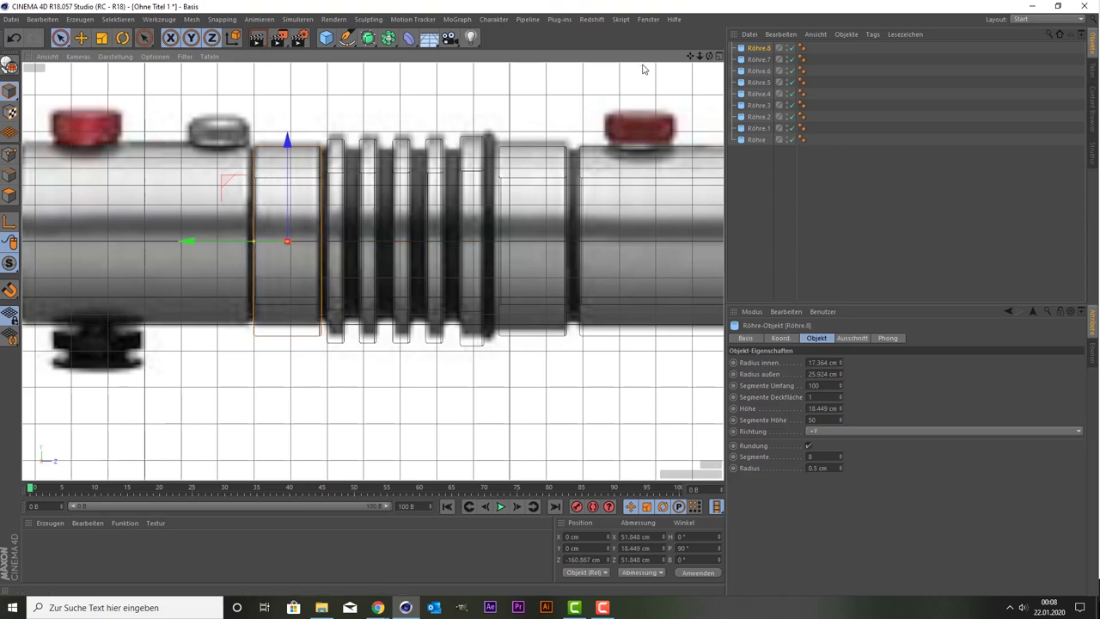
Add Röhre.9 lengthened under the red button, then Röhre.10 at 24.41 cm, Z −248.555 cm
drag(689, 56, 539, 131)
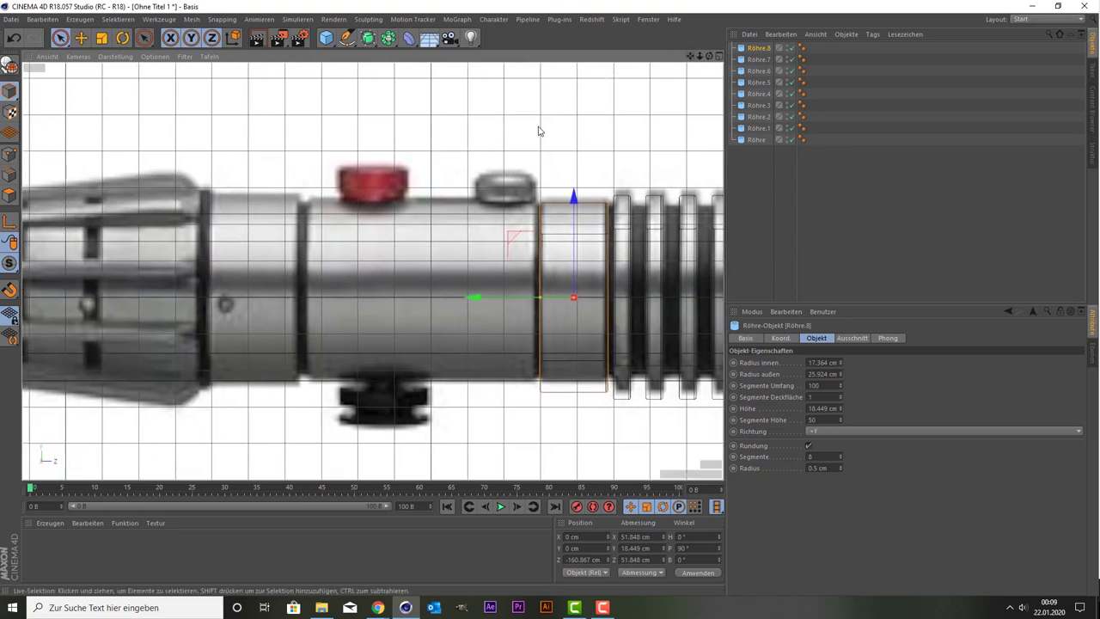
ctrl+drag(481, 299, 314, 302)
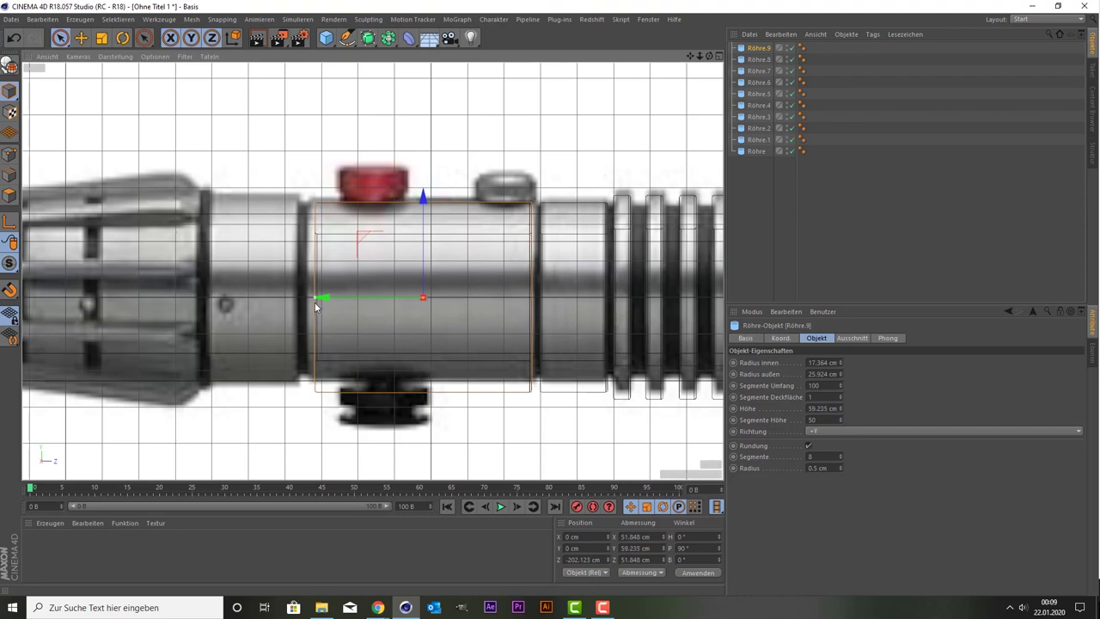
mouse_move(315, 301)
mouse_down()
mouse_move(305, 295)
mouse_move(321, 299)
mouse_up()
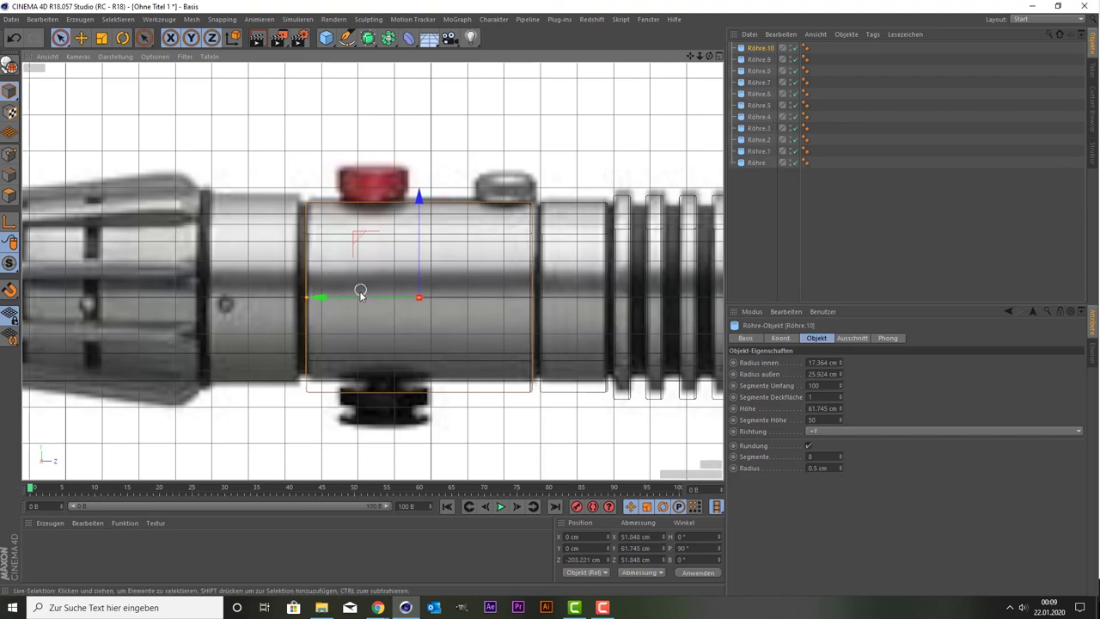
mouse_move(360, 297)
ctrl+mouse_down()
mouse_move(147, 300)
mouse_move(208, 297)
ctrl+mouse_up()
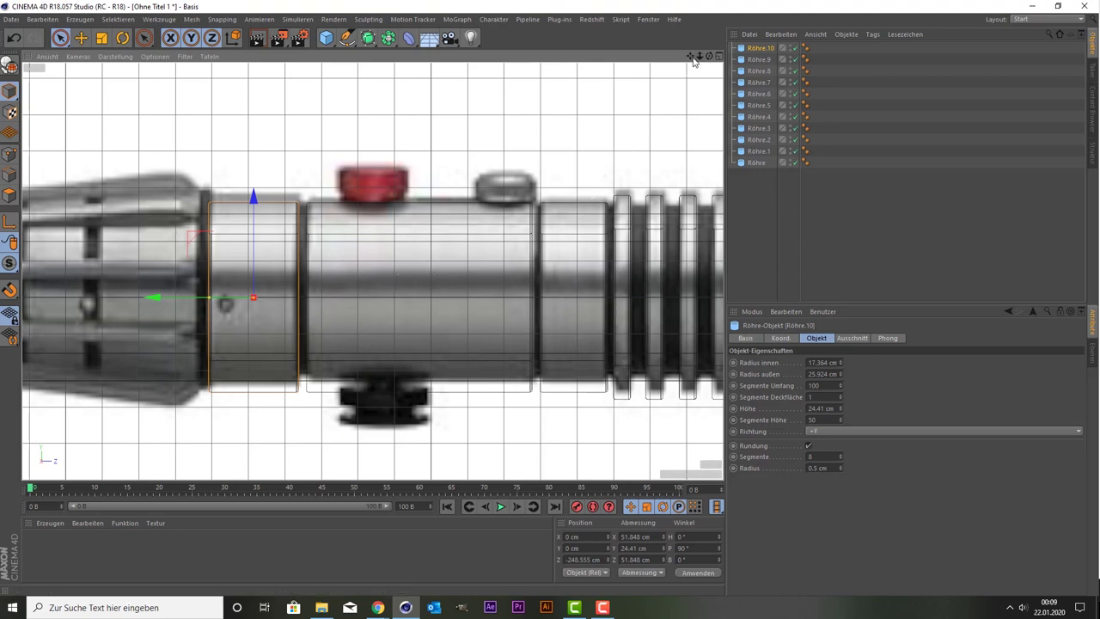
drag(691, 57, 372, 271)
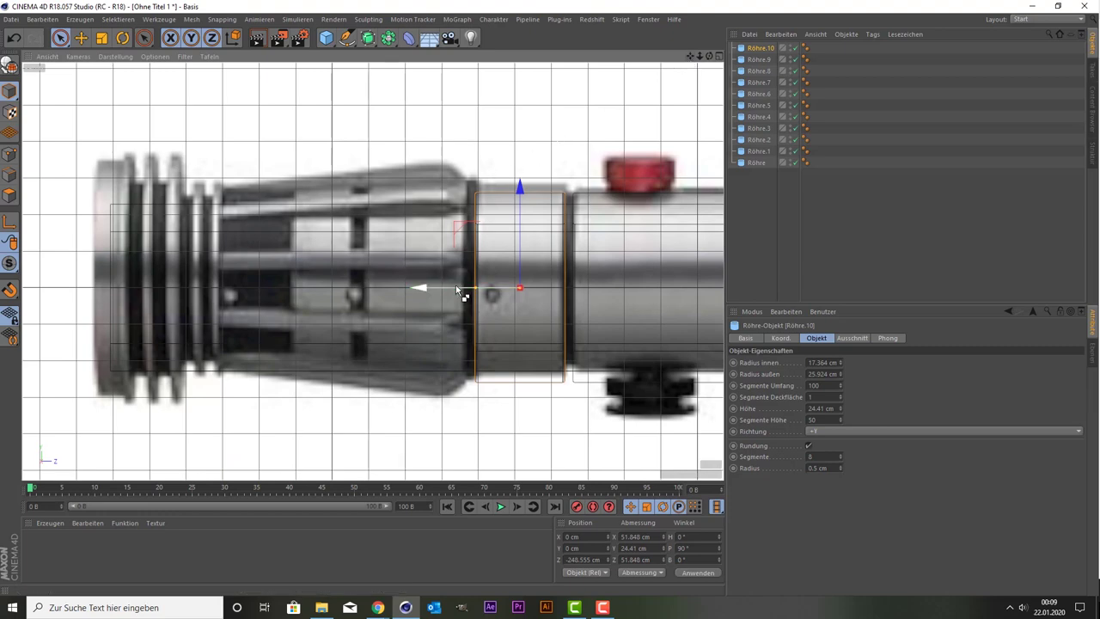
Duplicate a tube leftward as Röhre.11 and adjust the copy to about 15.6 cm long
ctrl+drag(459, 292, 350, 283)
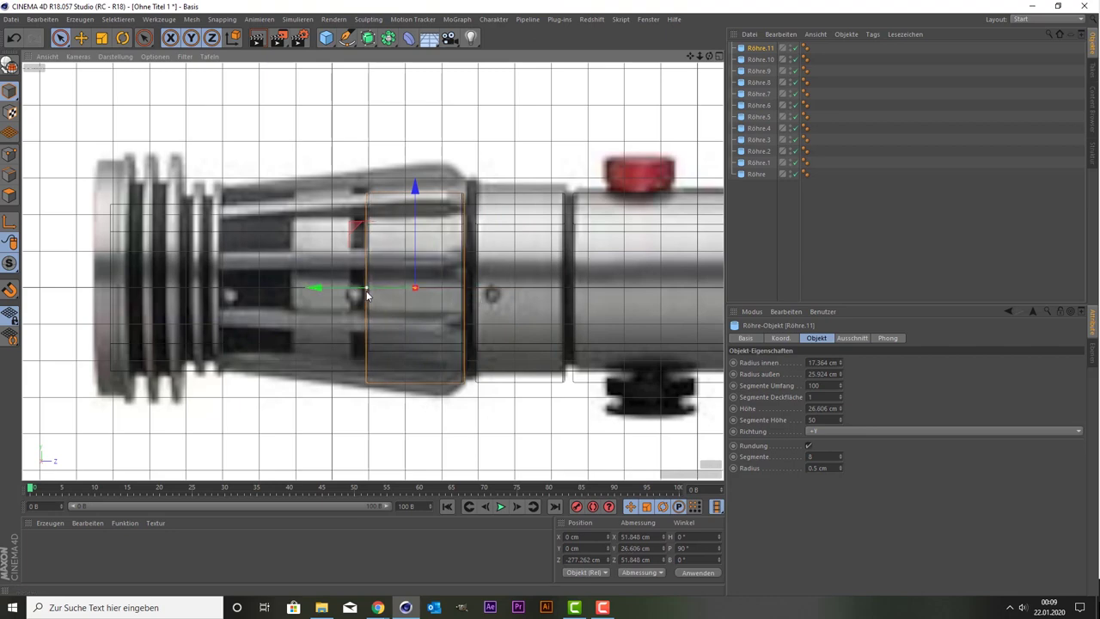
drag(369, 289, 262, 287)
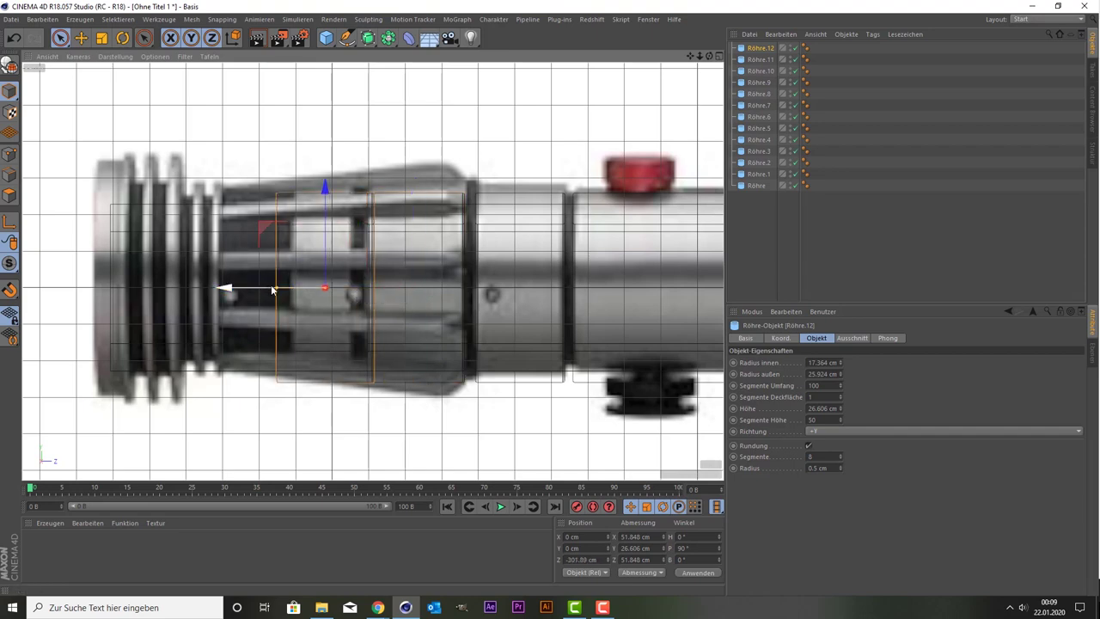
mouse_move(274, 290)
mouse_down()
mouse_move(297, 284)
mouse_move(268, 290)
mouse_up()
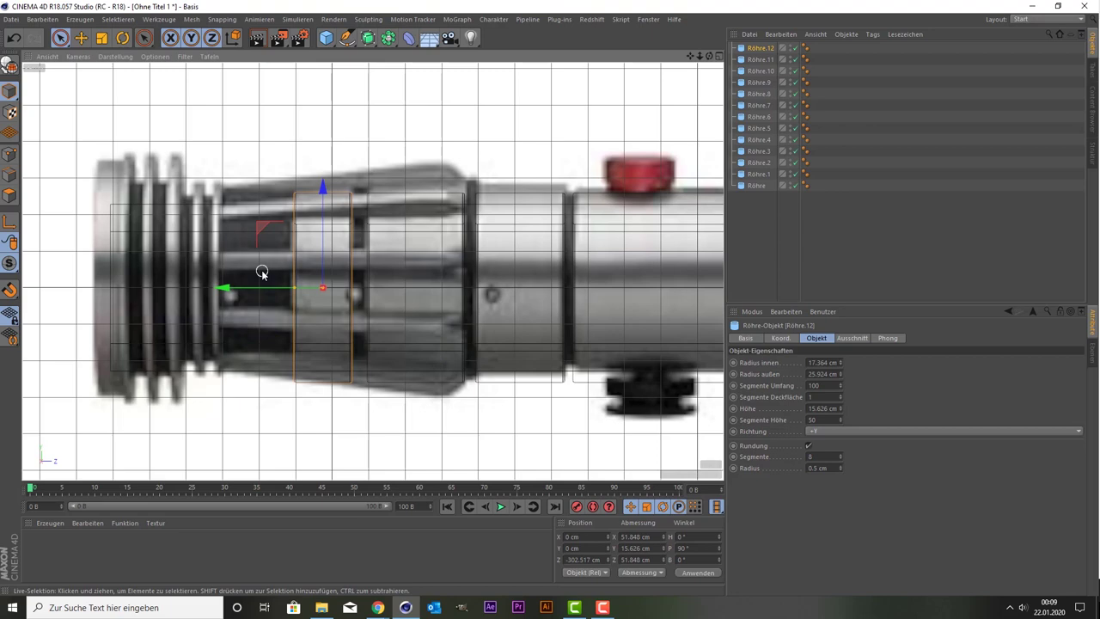
Add thin ring copies toward the left end, ending with Röhre.15, 1.822 cm at Z −342.989 cm
key(ctrl+c)
key(ctrl+v)
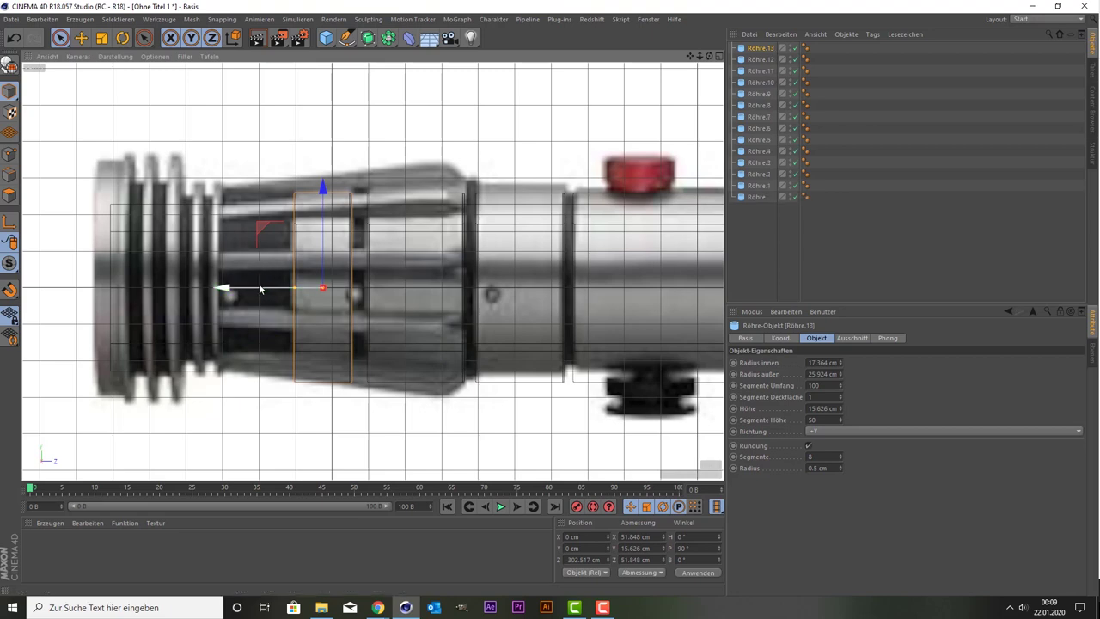
mouse_move(258, 289)
mouse_down()
mouse_move(152, 298)
mouse_move(191, 294)
mouse_up()
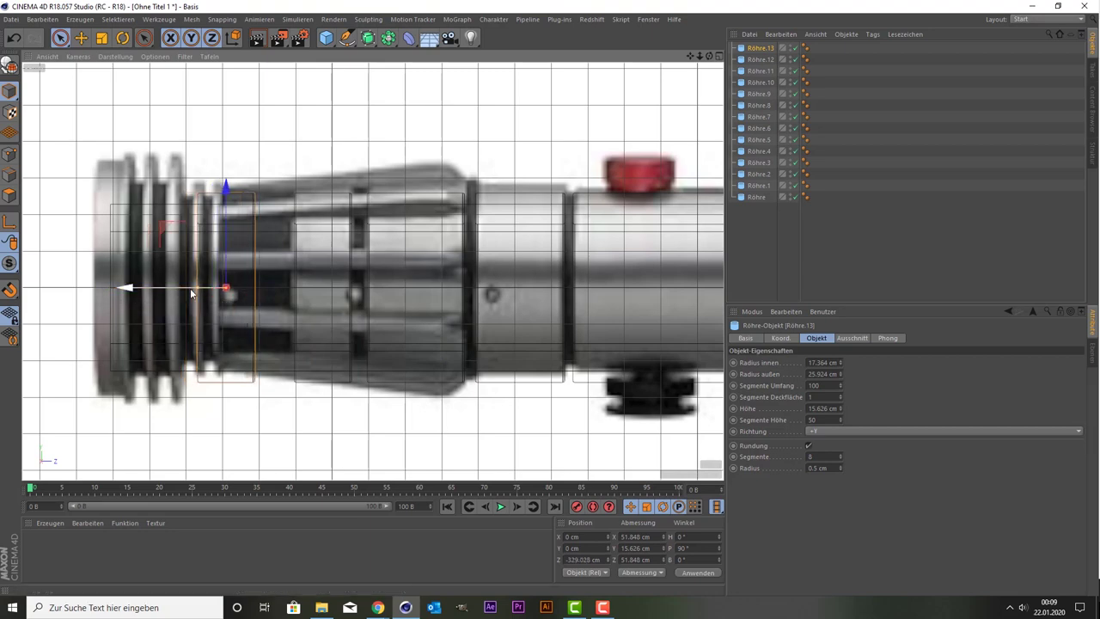
key(ctrl+z)
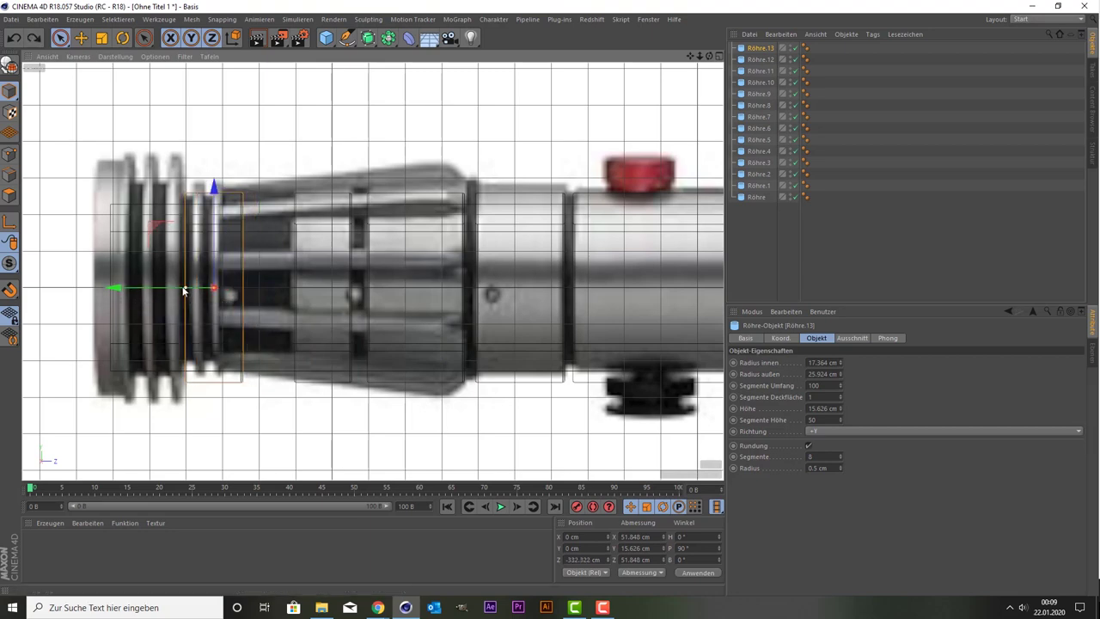
drag(184, 292, 213, 291)
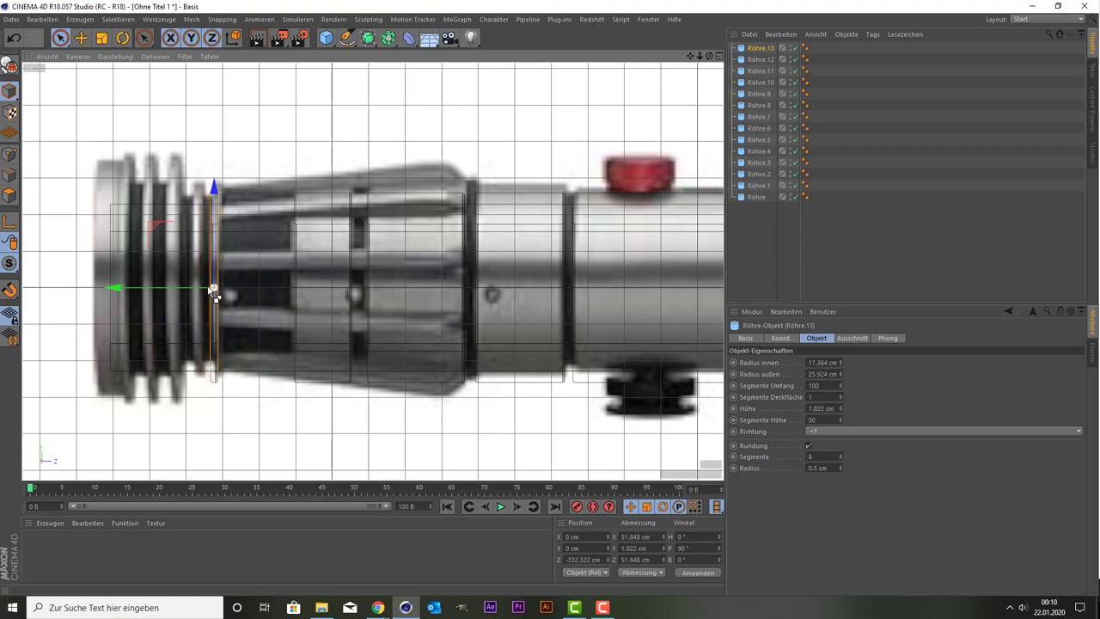
mouse_move(213, 290)
ctrl+mouse_down()
mouse_move(196, 301)
mouse_move(147, 288)
ctrl+mouse_up()
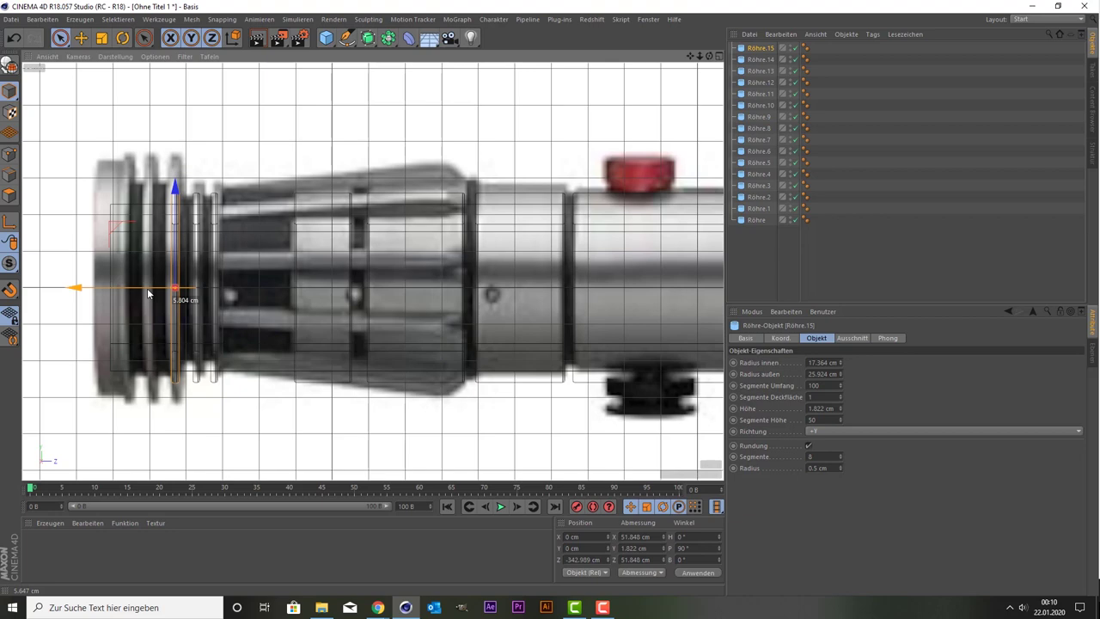
ctrl+drag(147, 287, 146, 288)
Scale Röhre.15 up to about 128 % and place ring copies toward the hilt's end
click(101, 37)
drag(110, 98, 165, 69)
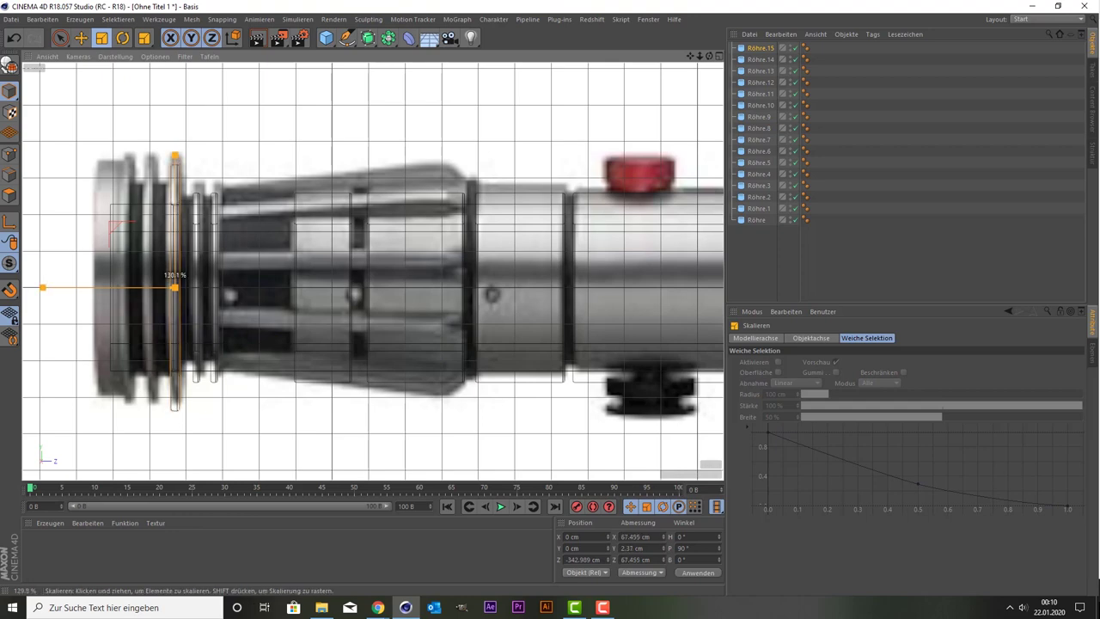
click(60, 37)
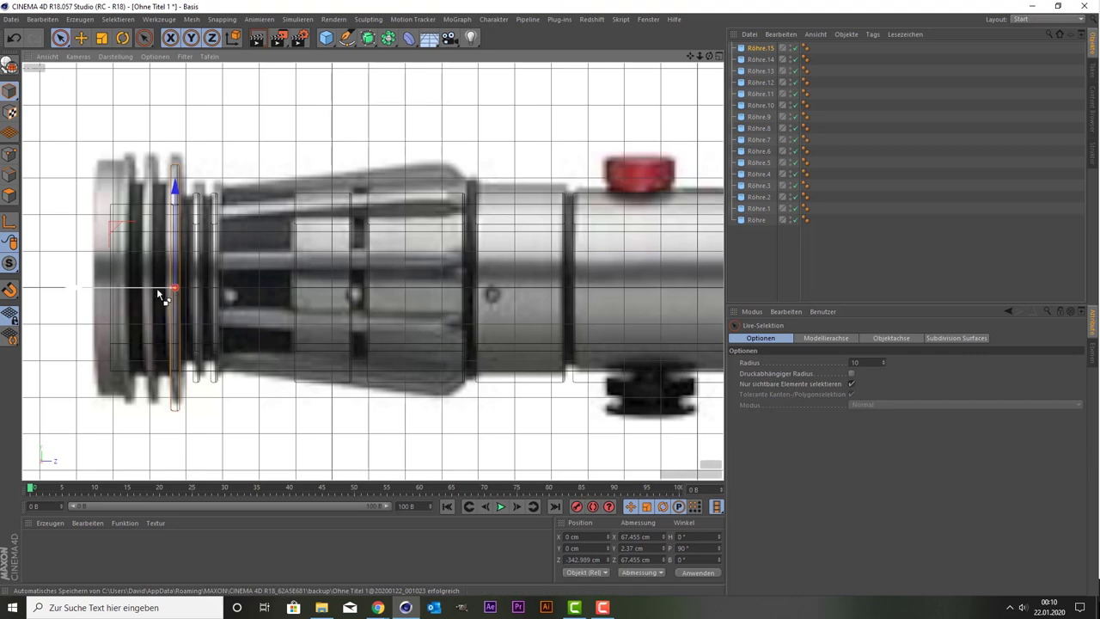
ctrl+drag(156, 288, 112, 289)
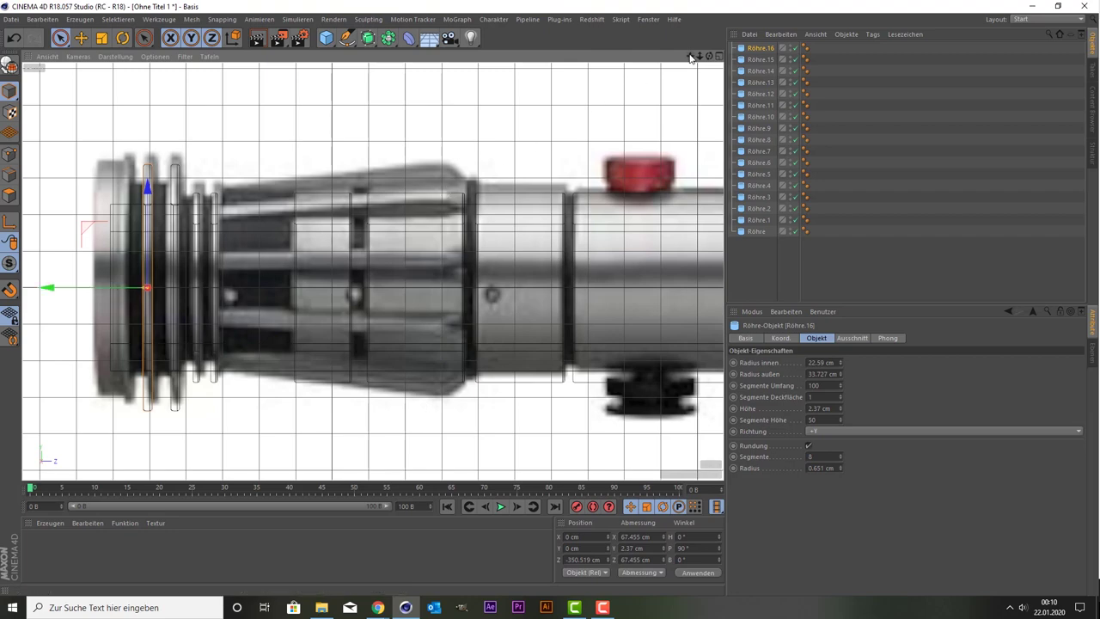
drag(689, 56, 372, 271)
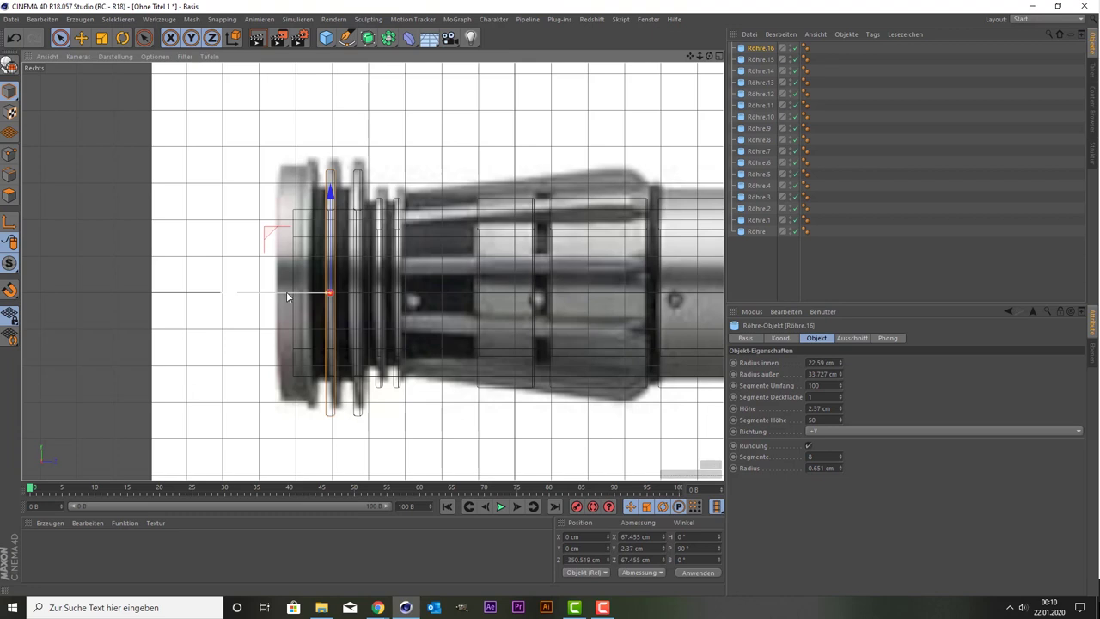
ctrl+drag(286, 291, 260, 299)
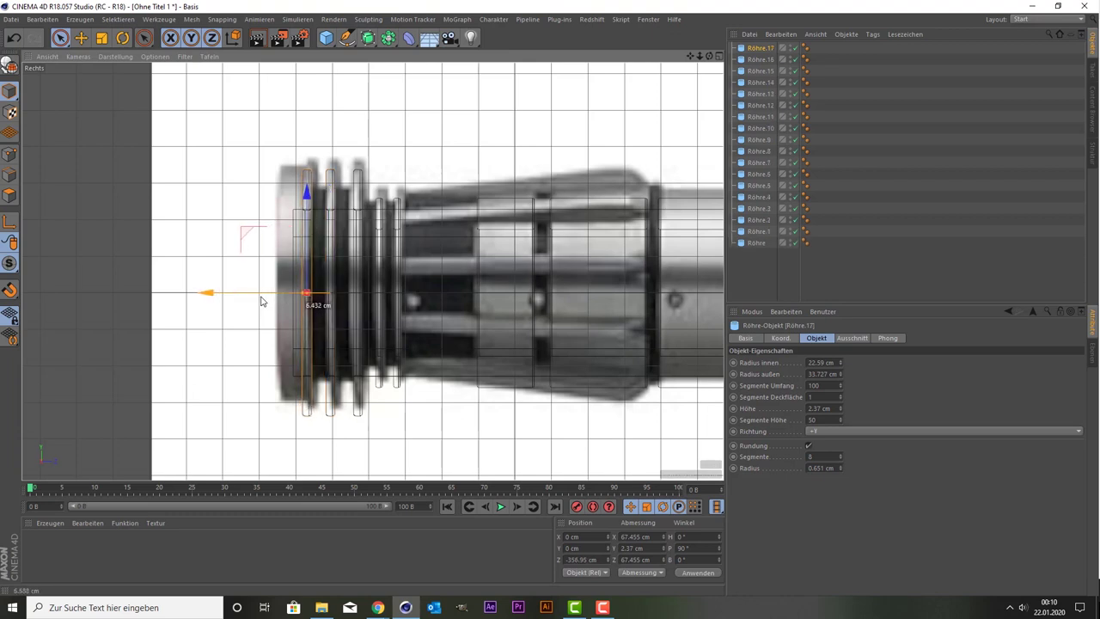
ctrl+drag(262, 299, 249, 301)
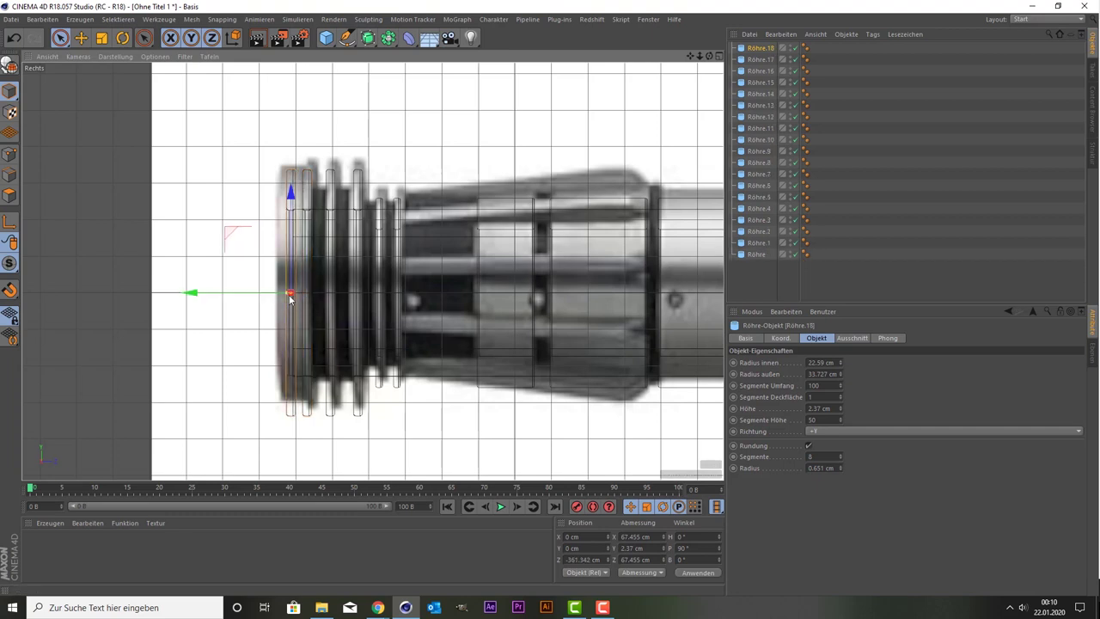
Adjust the end ring's thickness and shrink it to about 86.5 %
drag(282, 297, 262, 297)
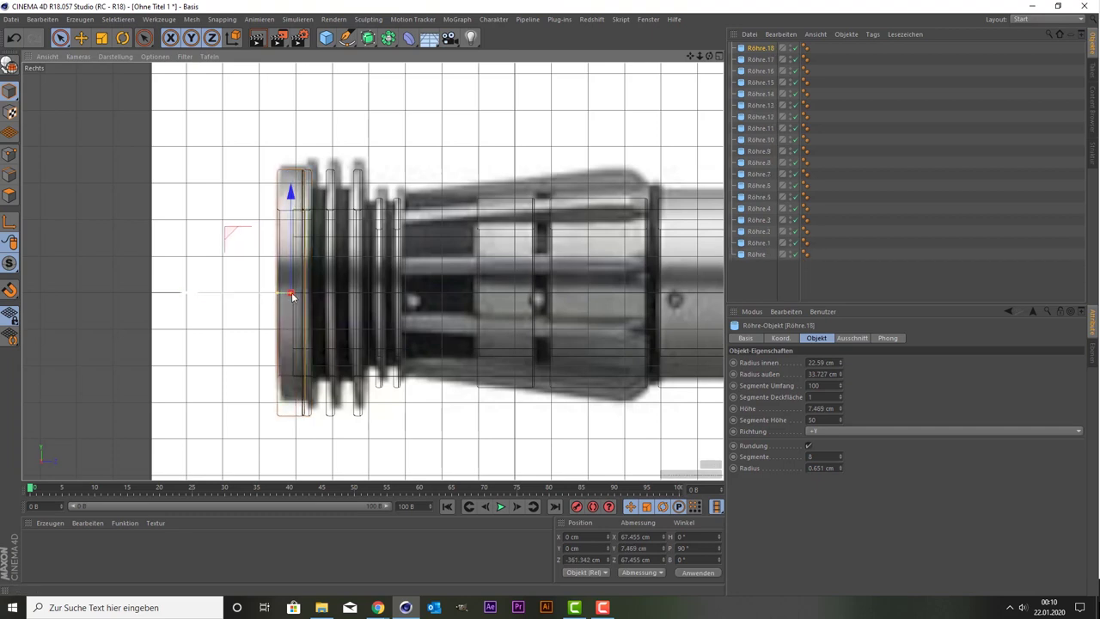
scroll(288, 297, up, 3)
drag(284, 297, 284, 298)
scroll(218, 260, down, 2)
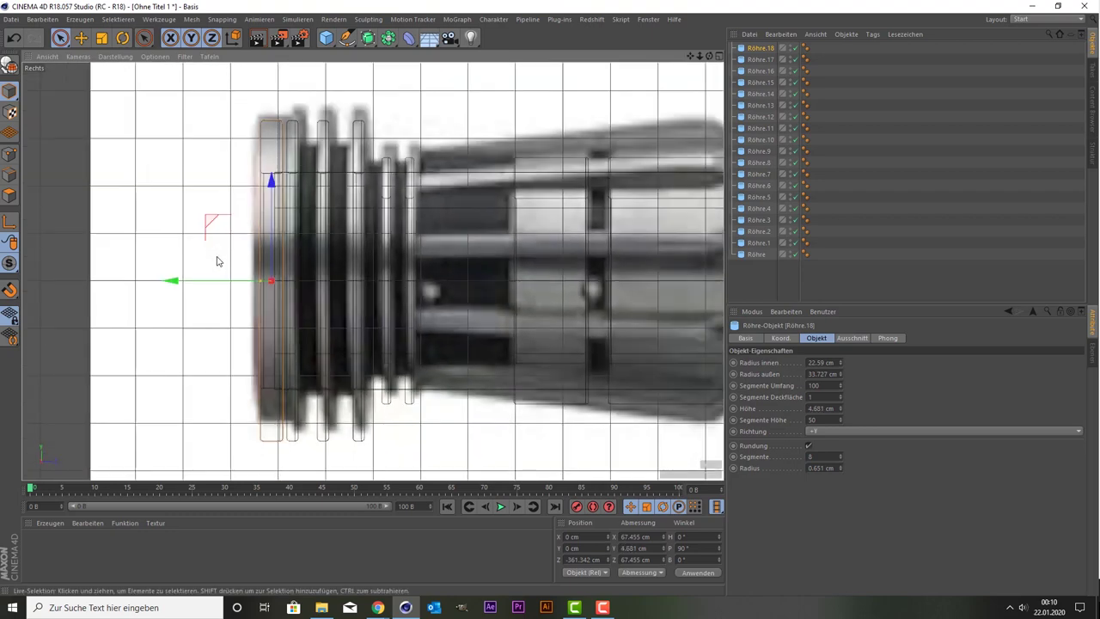
scroll(218, 260, down, 1)
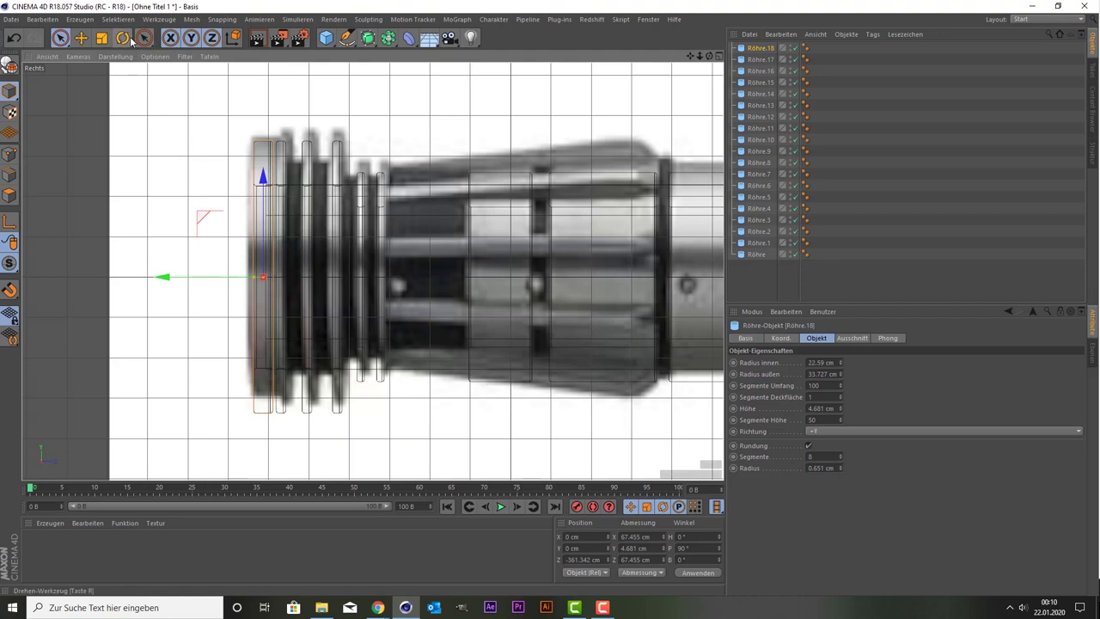
click(125, 38)
click(102, 37)
drag(116, 134, 110, 161)
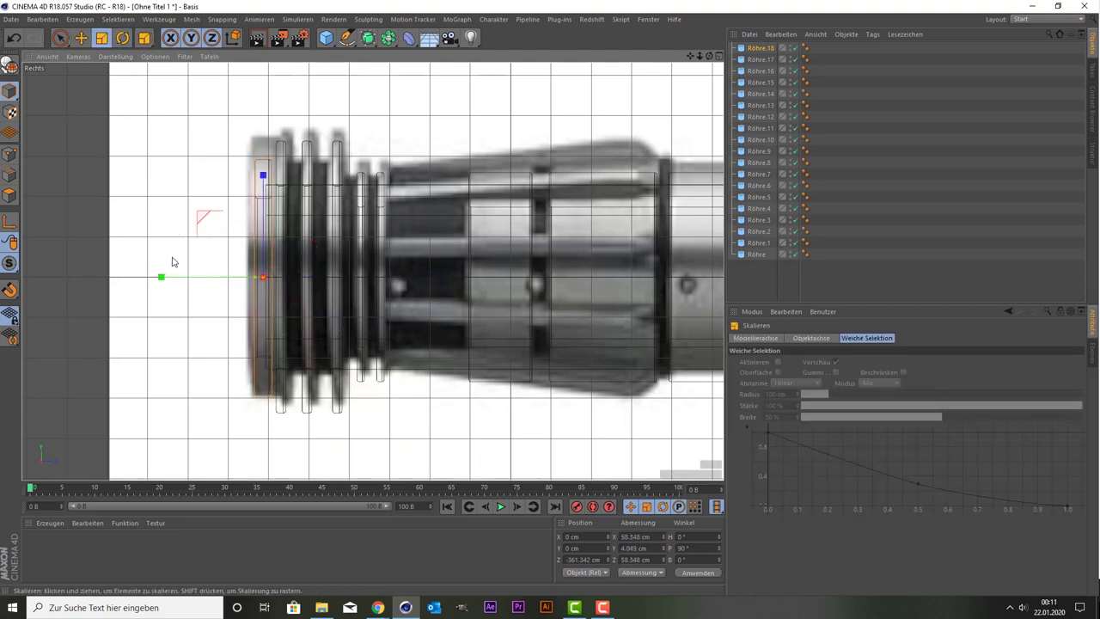
Reposition end cap Röhre.18 to Z −361.911 cm and set its length to 7.538 cm
key(9)
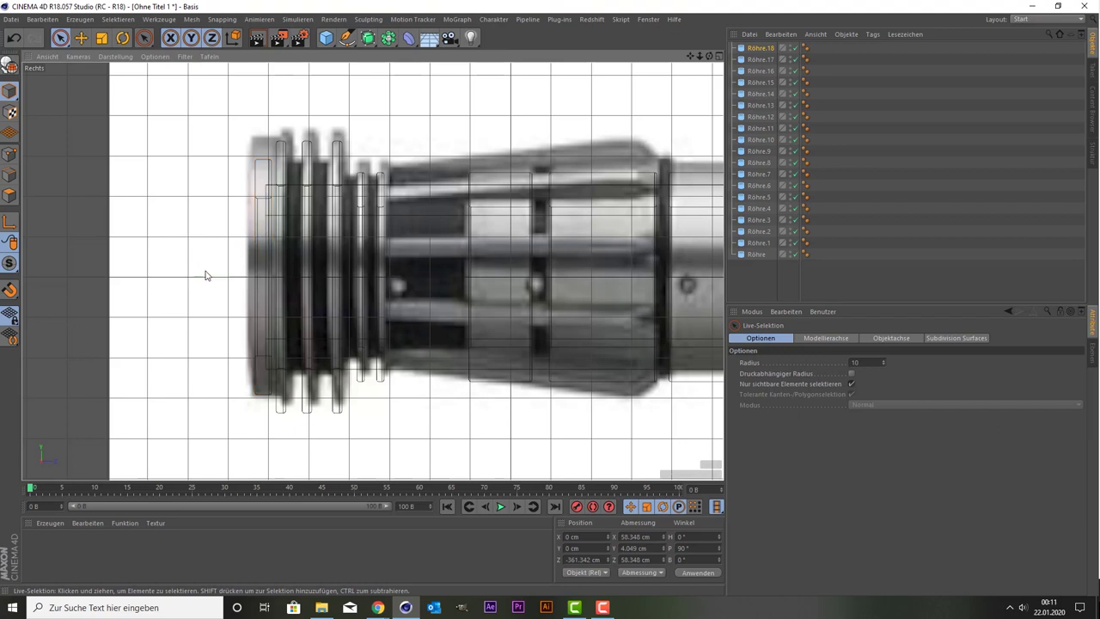
click(206, 274)
click(746, 48)
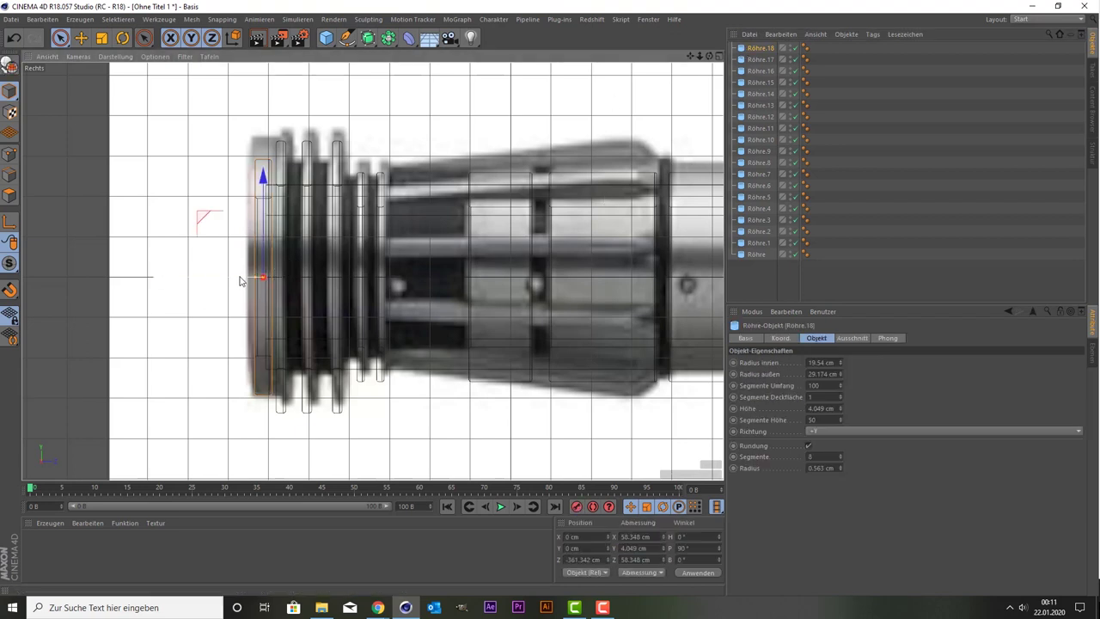
drag(243, 278, 249, 280)
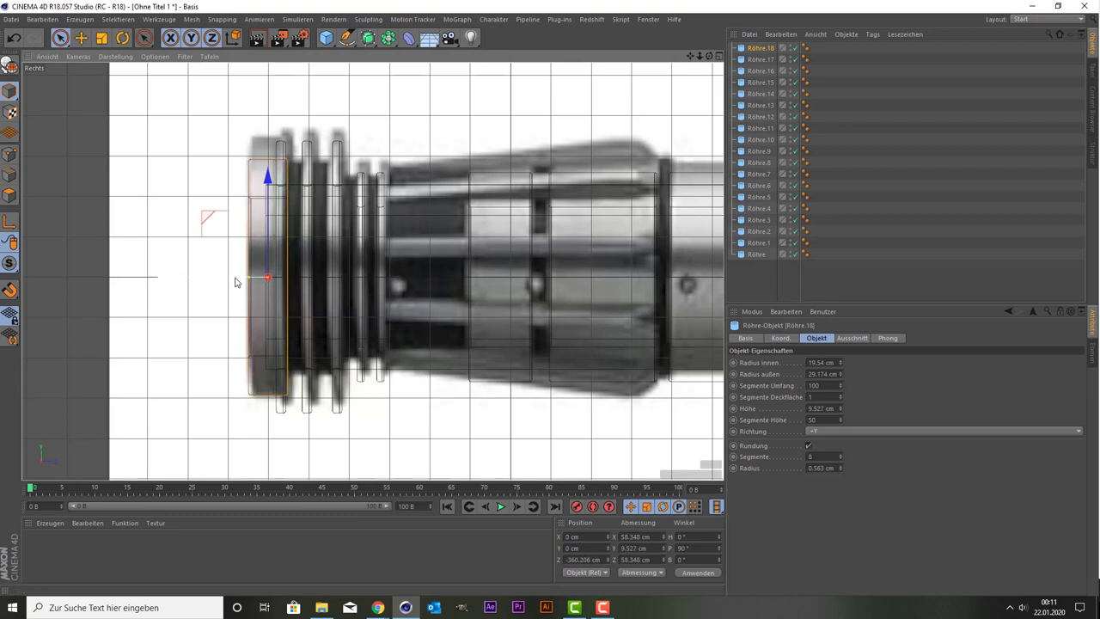
drag(250, 282, 221, 283)
middle_click(152, 261)
middle_click(176, 228)
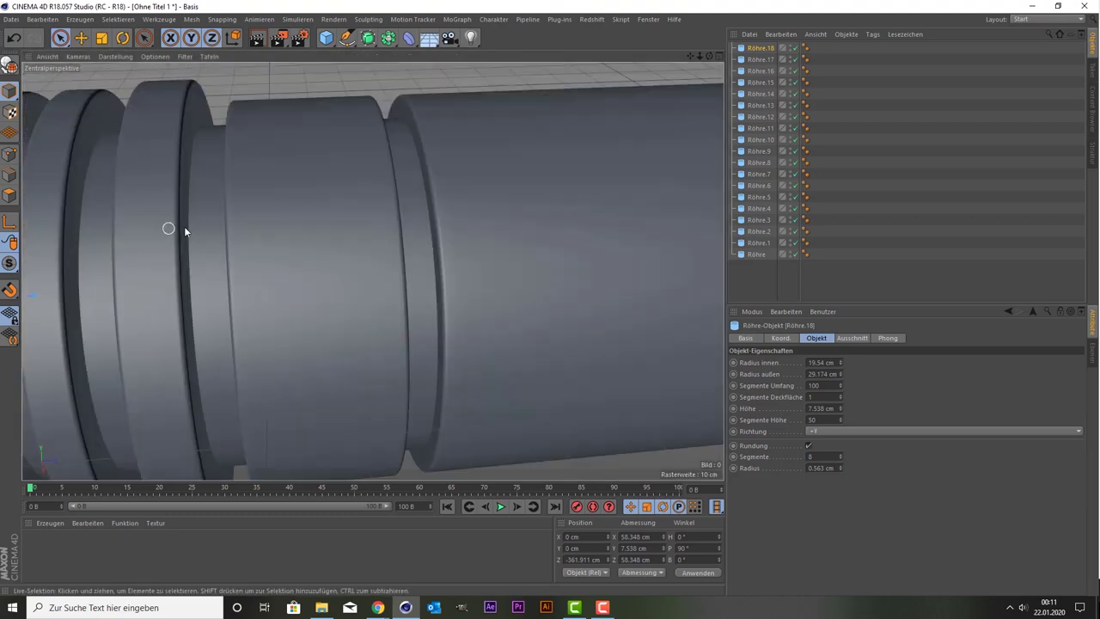
scroll(184, 229, down, 5)
scroll(265, 215, down, 3)
scroll(284, 240, down, 3)
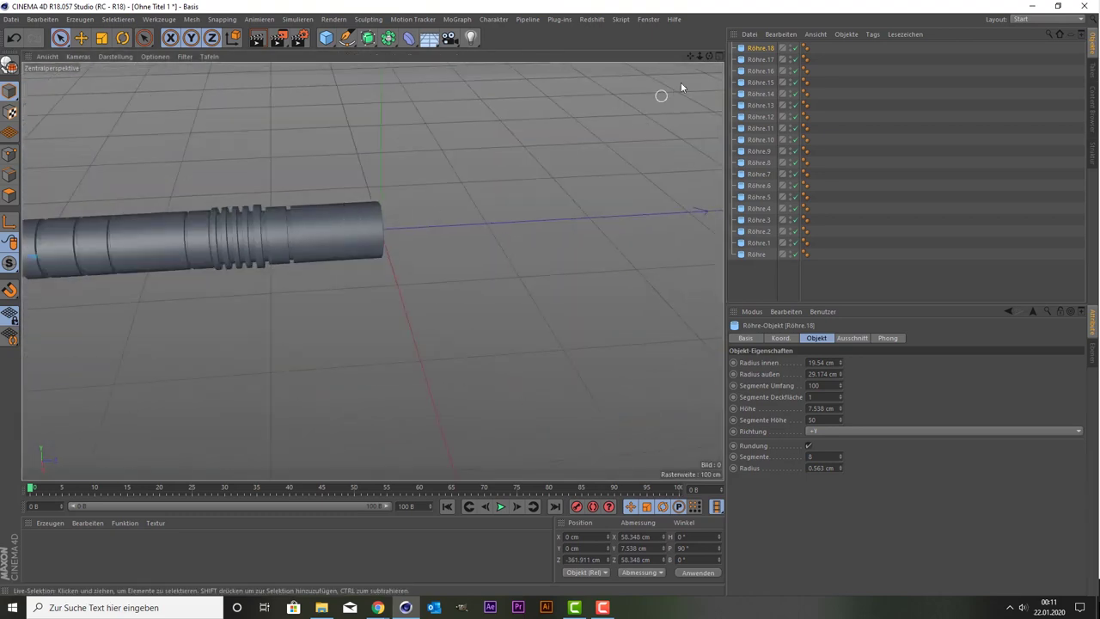
drag(689, 56, 962, 9)
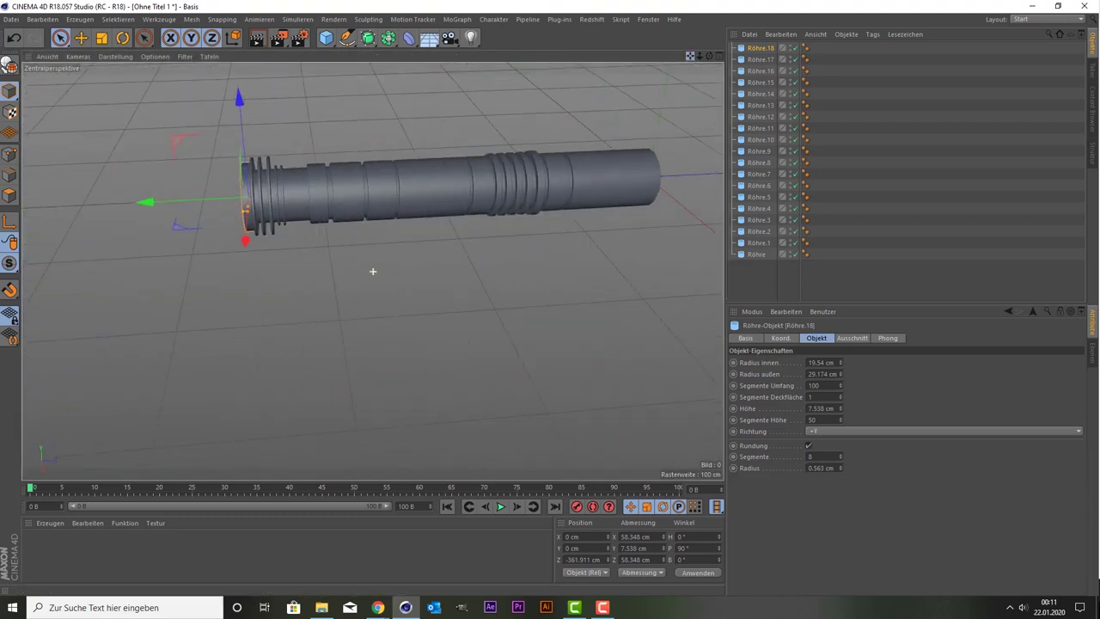
drag(373, 271, 670, 79)
scroll(249, 356, up, 3)
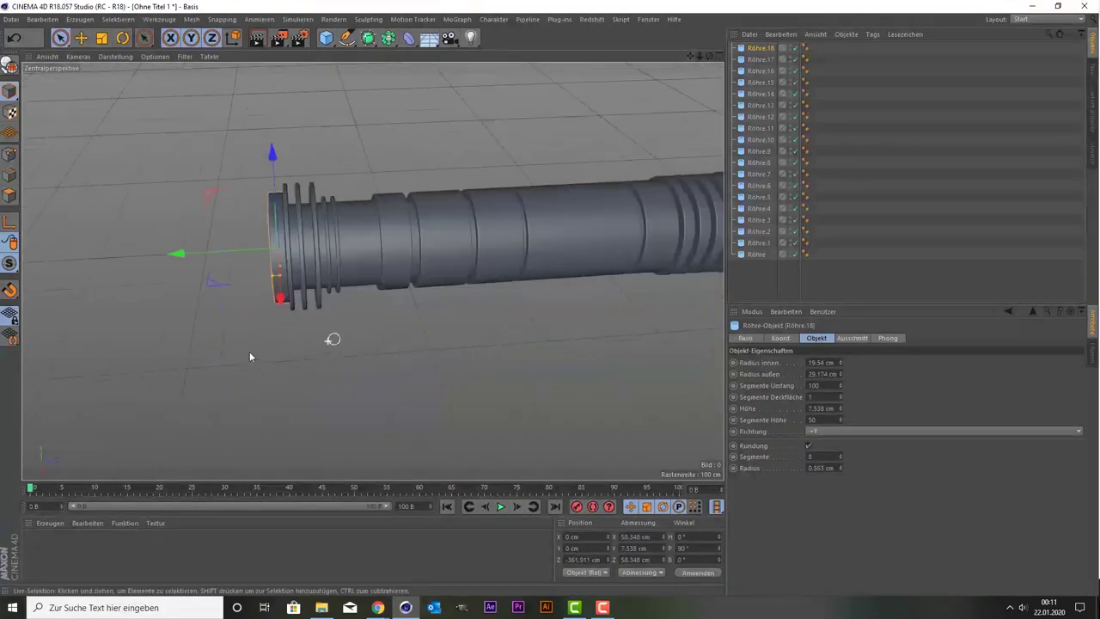
scroll(253, 340, up, 2)
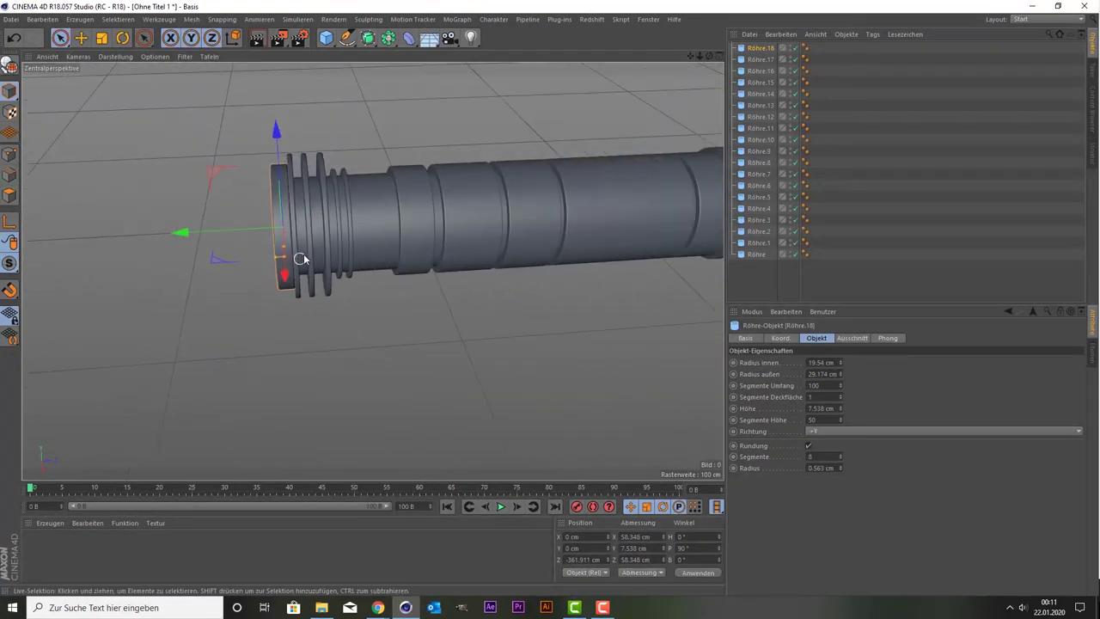
scroll(306, 213, up, 2)
scroll(264, 228, up, 2)
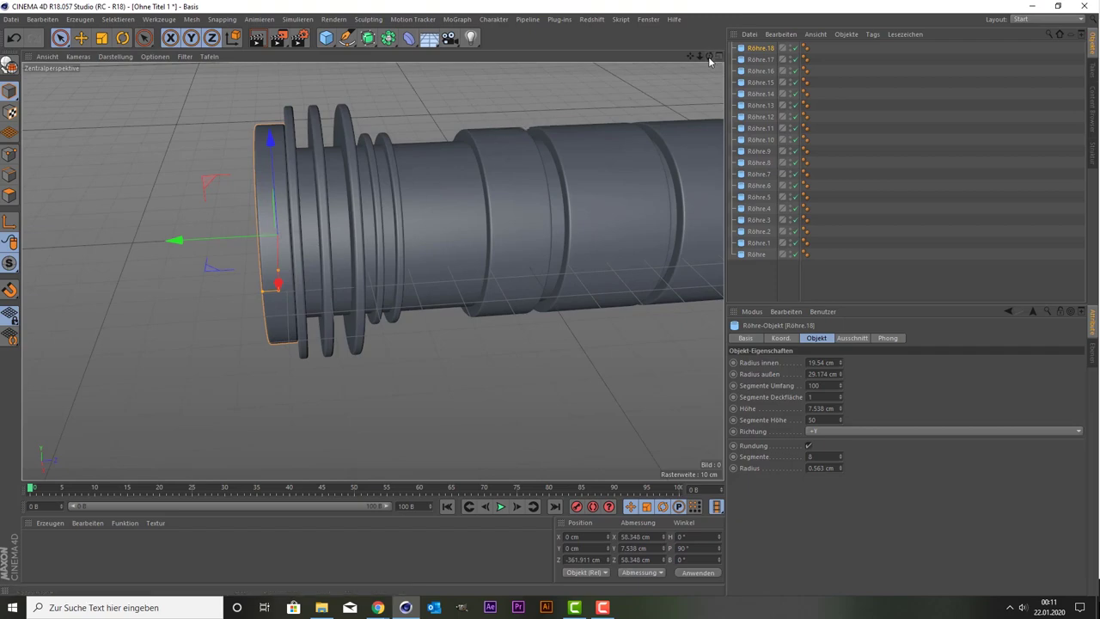
drag(709, 57, 653, 94)
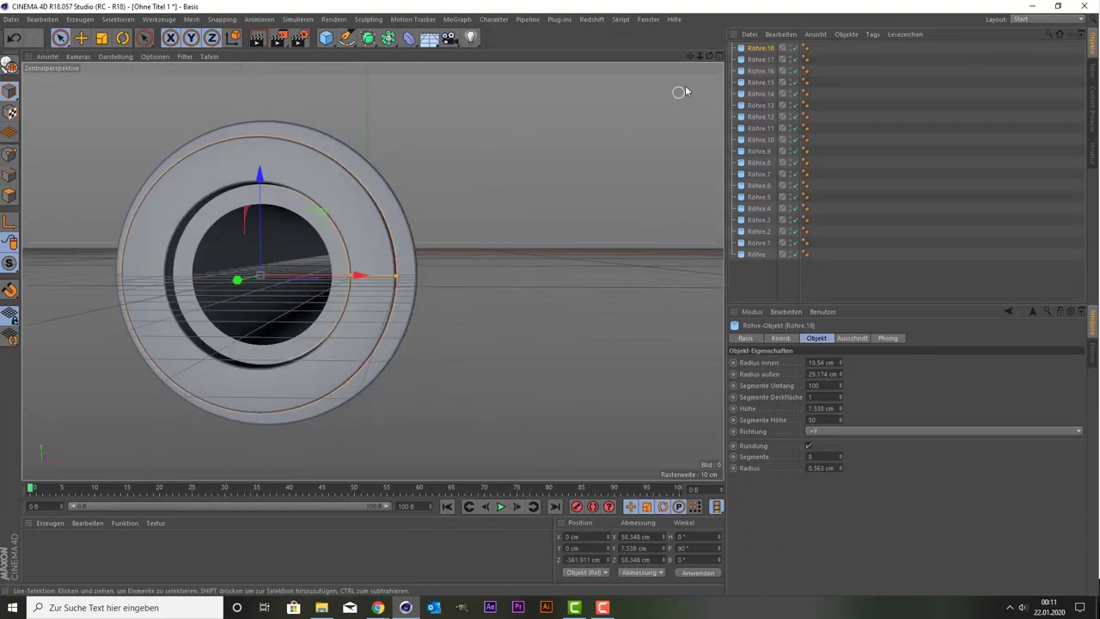
drag(690, 59, 694, 59)
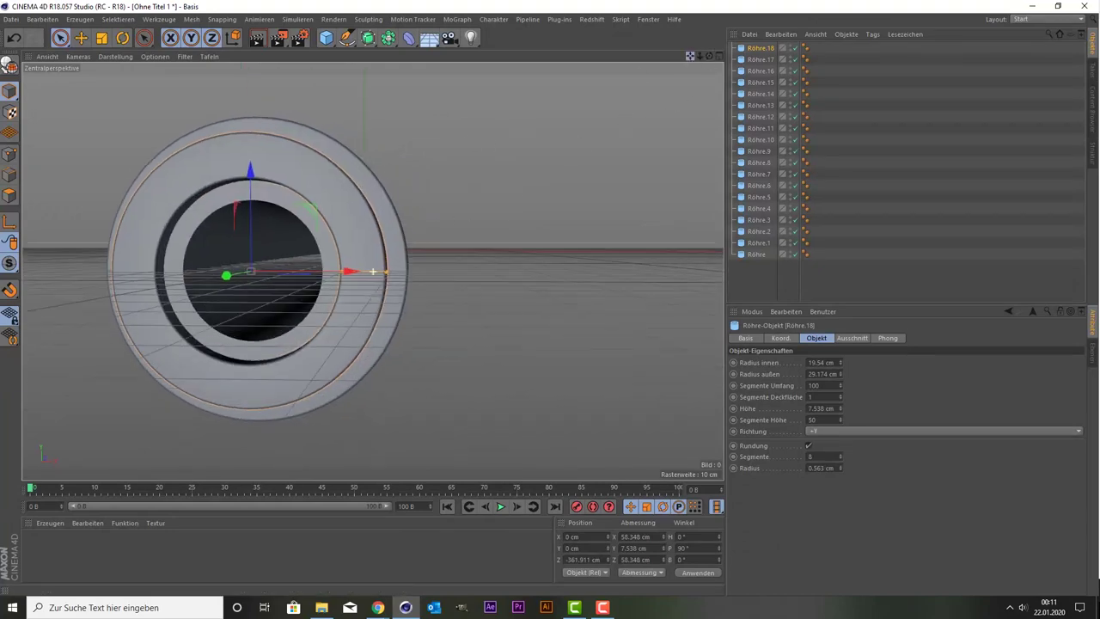
alt+drag(372, 271, 376, 265)
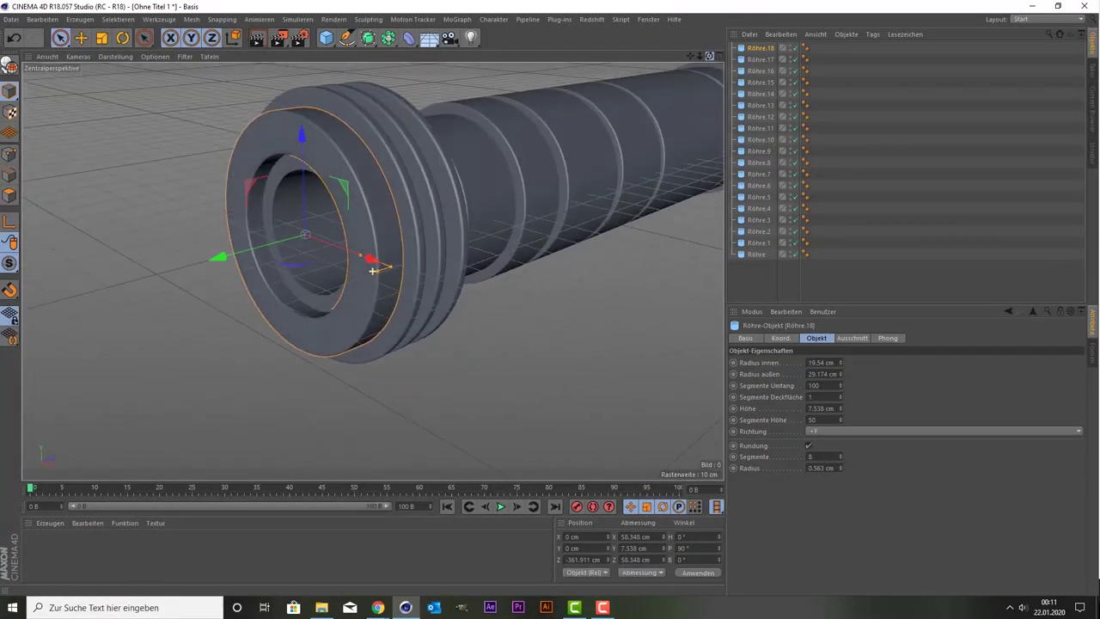
drag(690, 60, 680, 60)
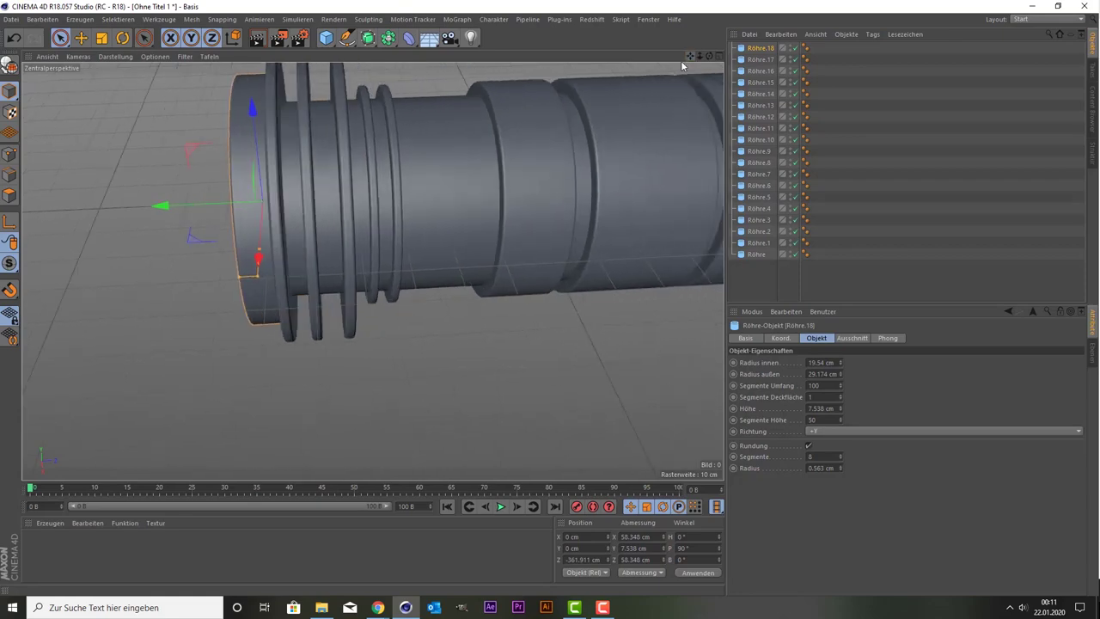
middle_click(264, 226)
right_click(169, 313)
key(Escape)
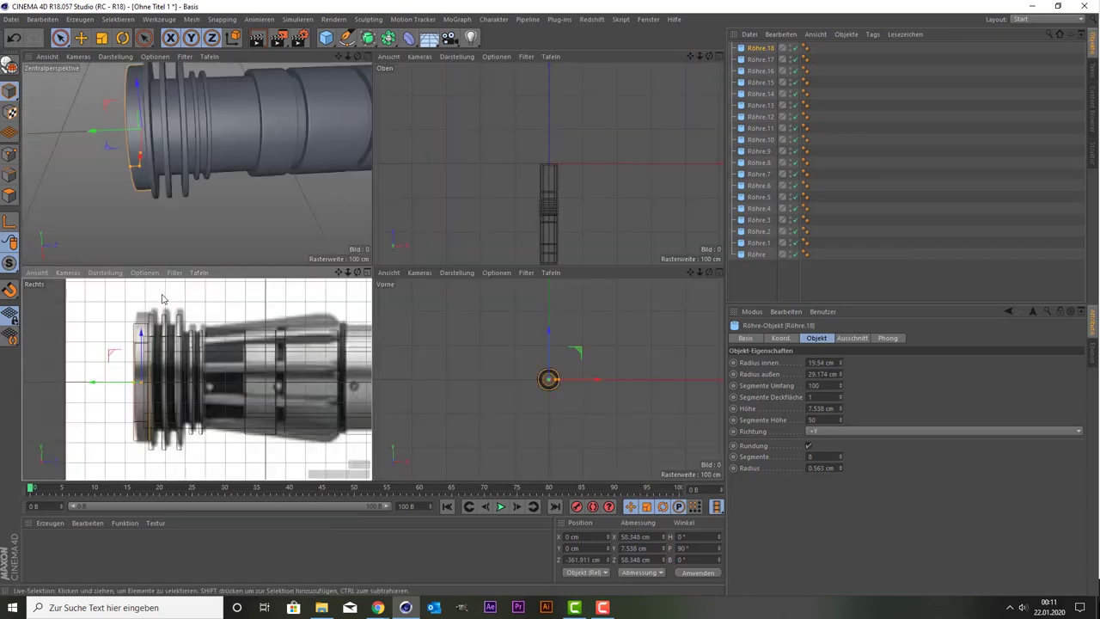
middle_click(165, 296)
alt+middle_drag(322, 231, 392, 193)
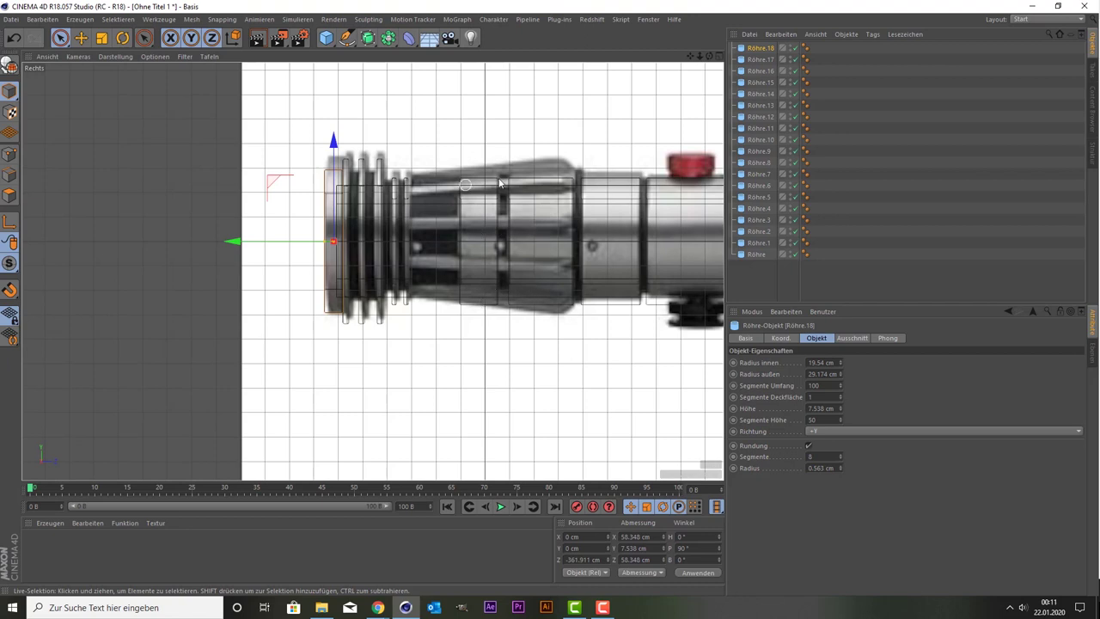
drag(694, 56, 389, 93)
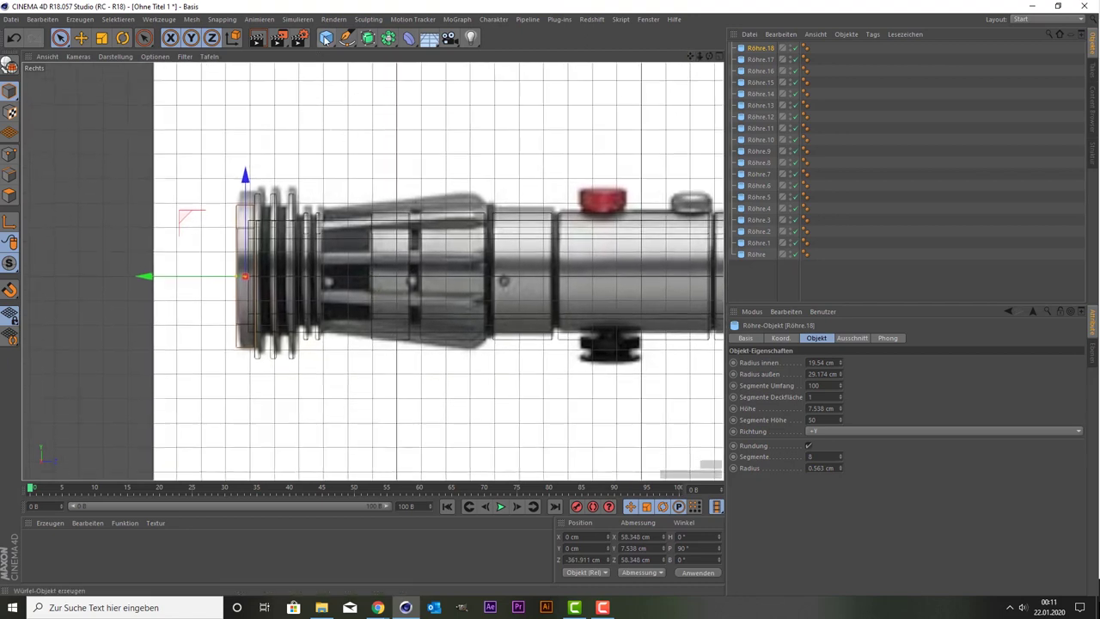
Add a cube, Würfel, and move it along the hilt near its left end
drag(325, 37, 373, 49)
scroll(532, 223, down, 4)
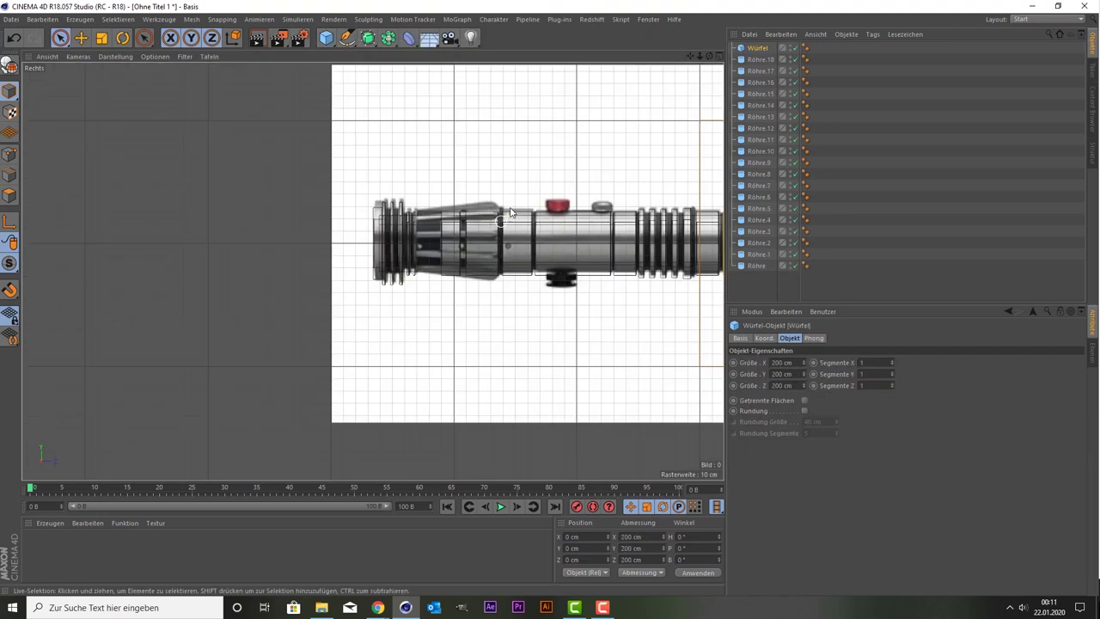
scroll(645, 179, down, 2)
scroll(645, 179, up, 1)
scroll(700, 236, down, 1)
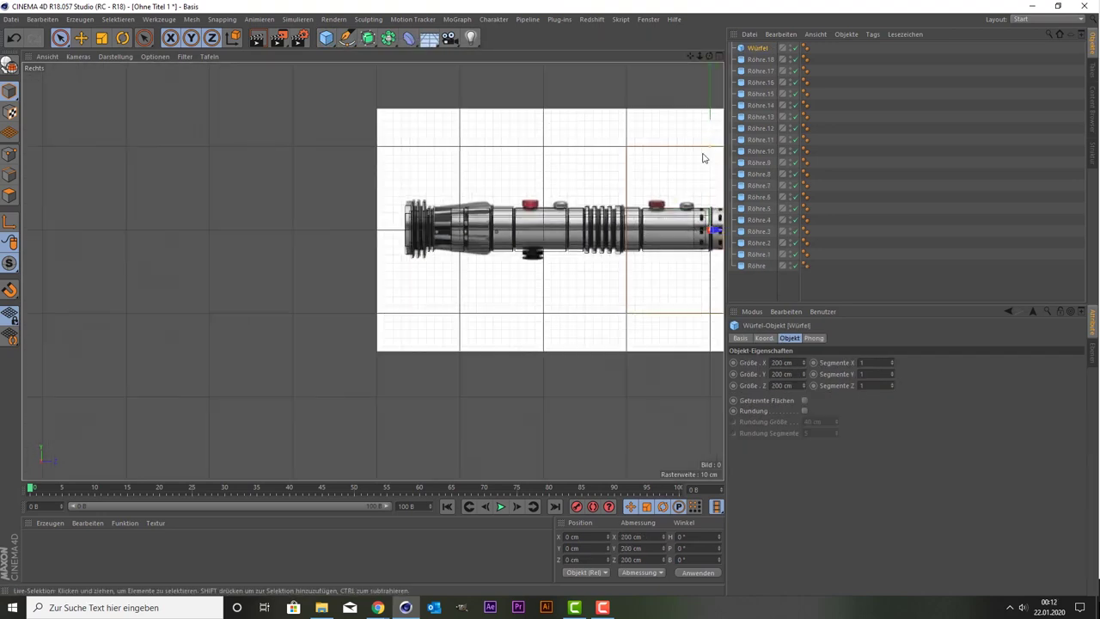
mouse_move(699, 57)
mouse_down()
mouse_move(688, 238)
mouse_move(440, 241)
mouse_up()
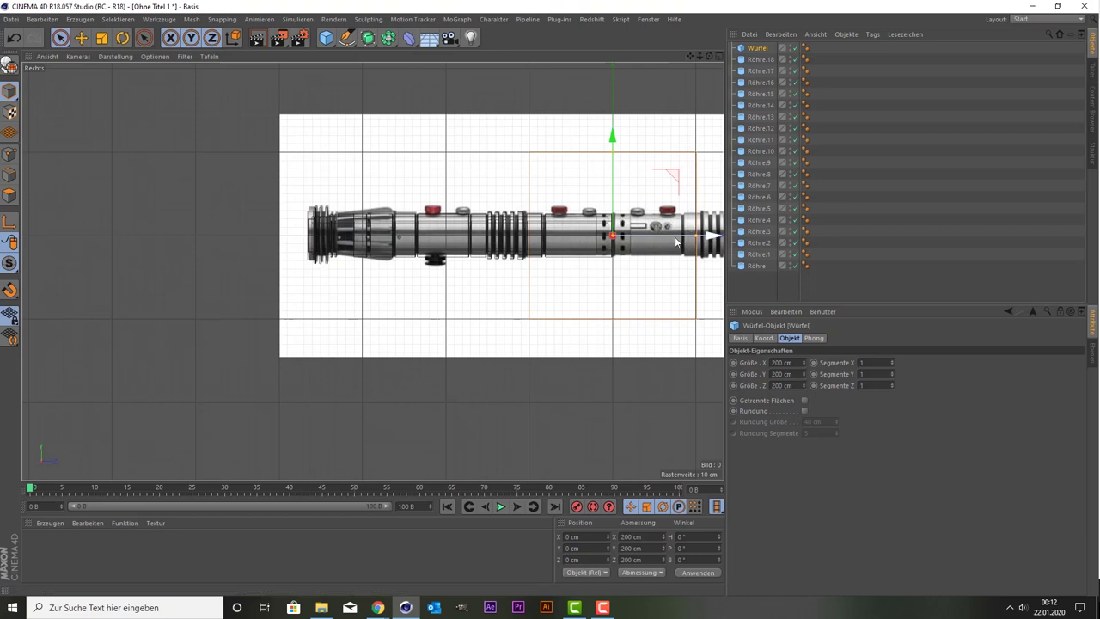
scroll(343, 228, up, 3)
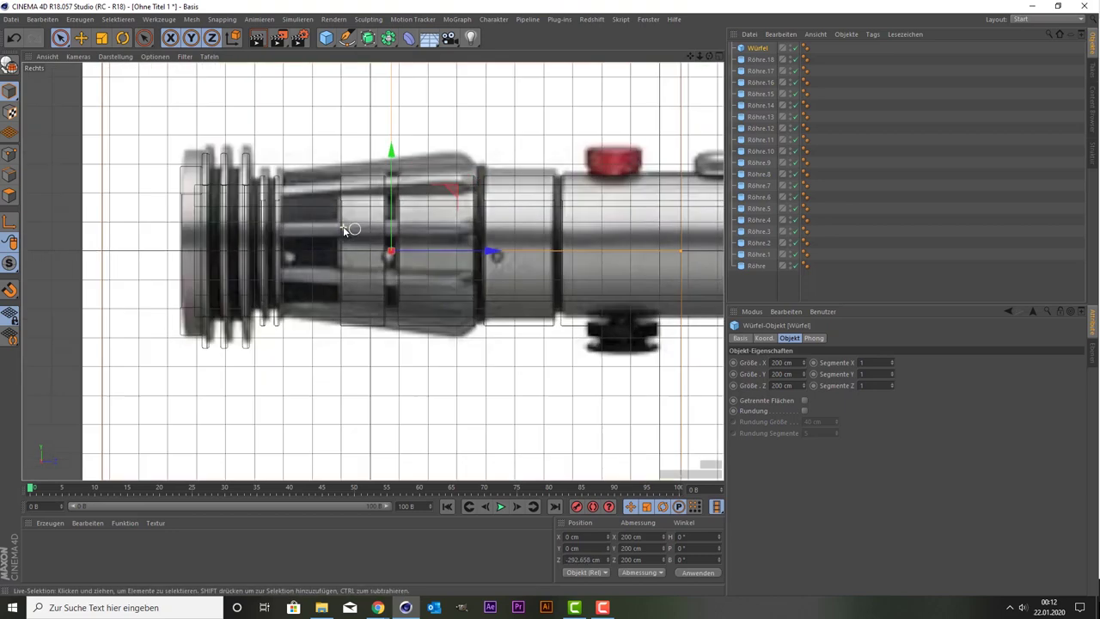
scroll(341, 215, down, 3)
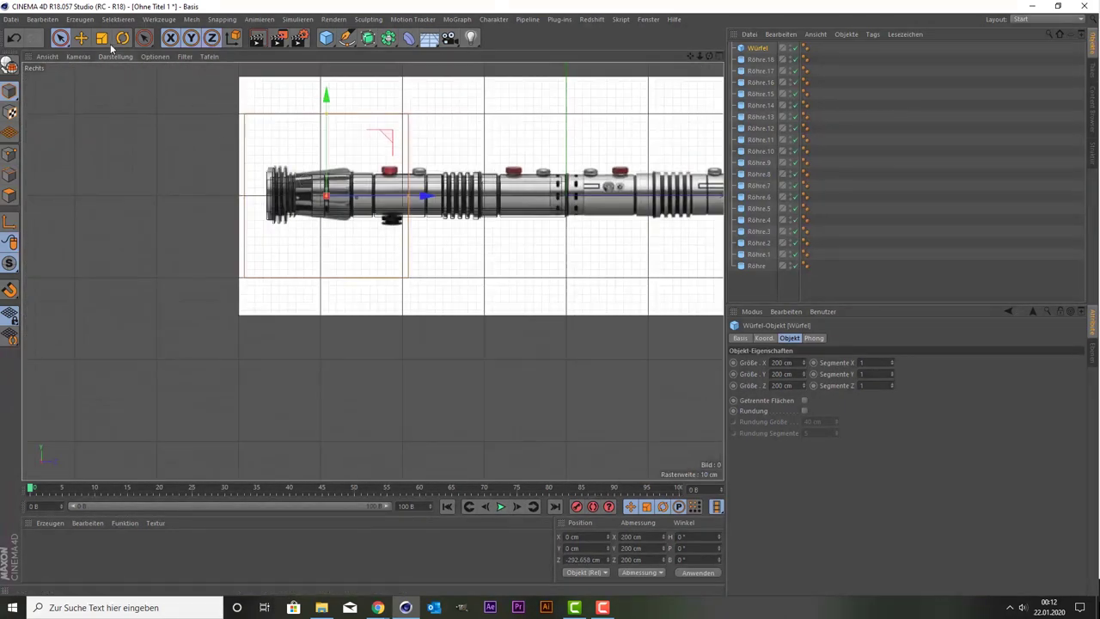
Scale the cube down uniformly to about 55.8 cm
click(101, 38)
drag(140, 67, 79, 392)
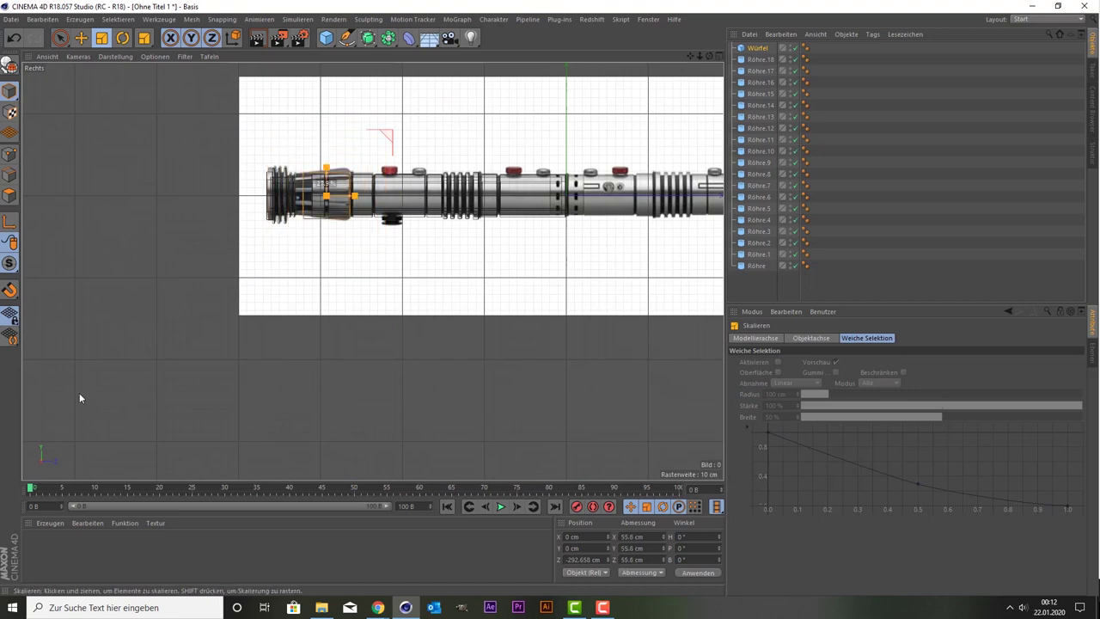
scroll(143, 297, up, 3)
scroll(516, 152, down, 1)
scroll(703, 77, down, 1)
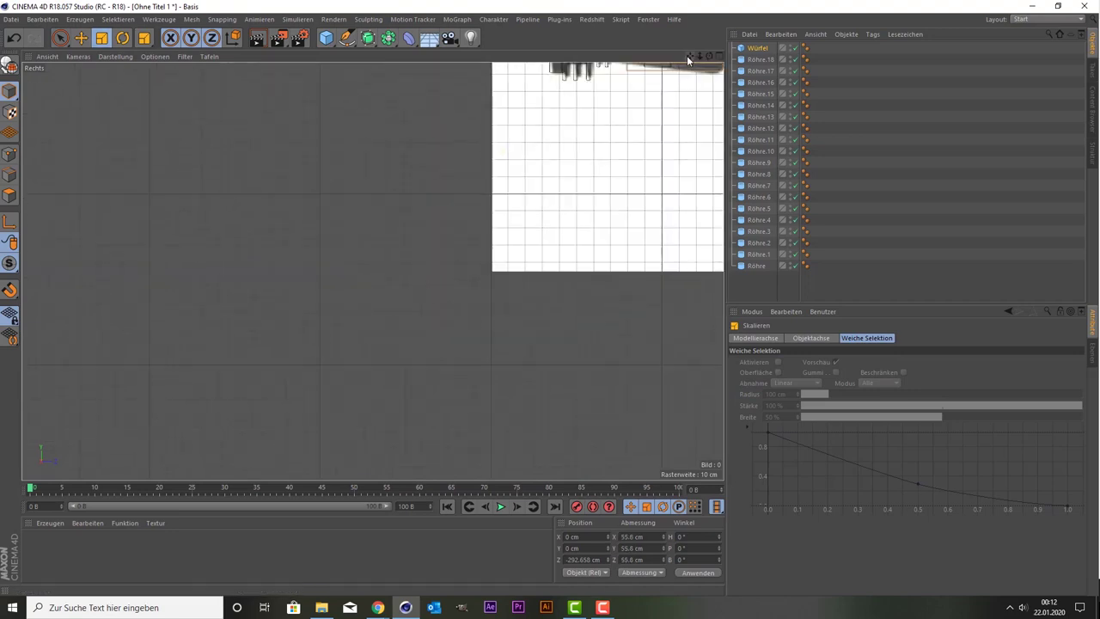
scroll(363, 367, up, 3)
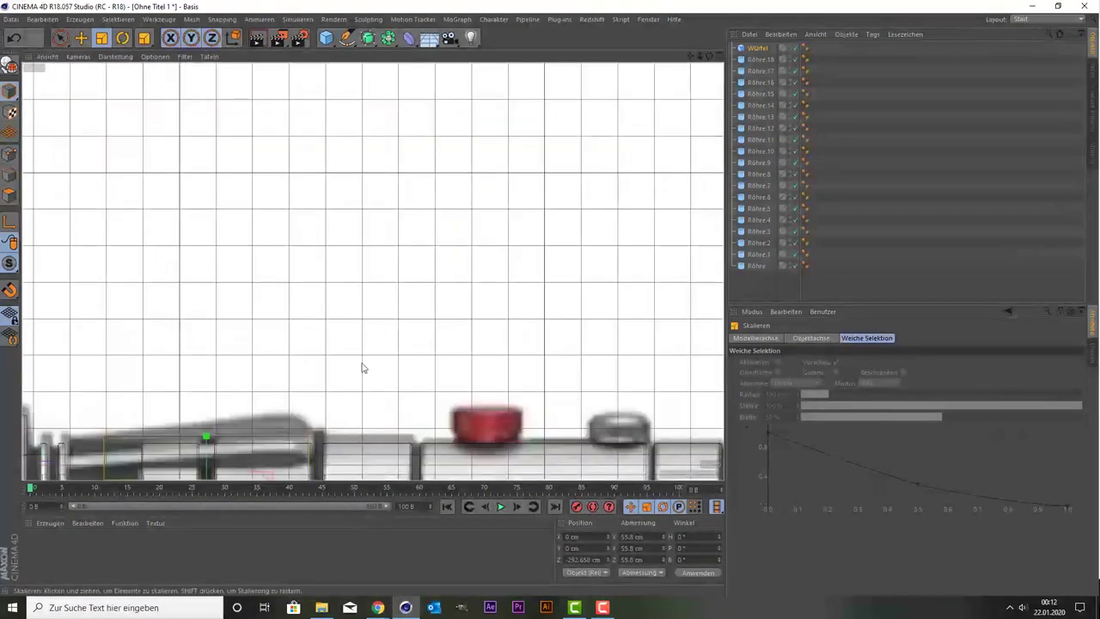
scroll(273, 371, up, 1)
Raise the cube to Y 30.348 cm so it sits on top of the hilt
key(space)
drag(256, 370, 262, 300)
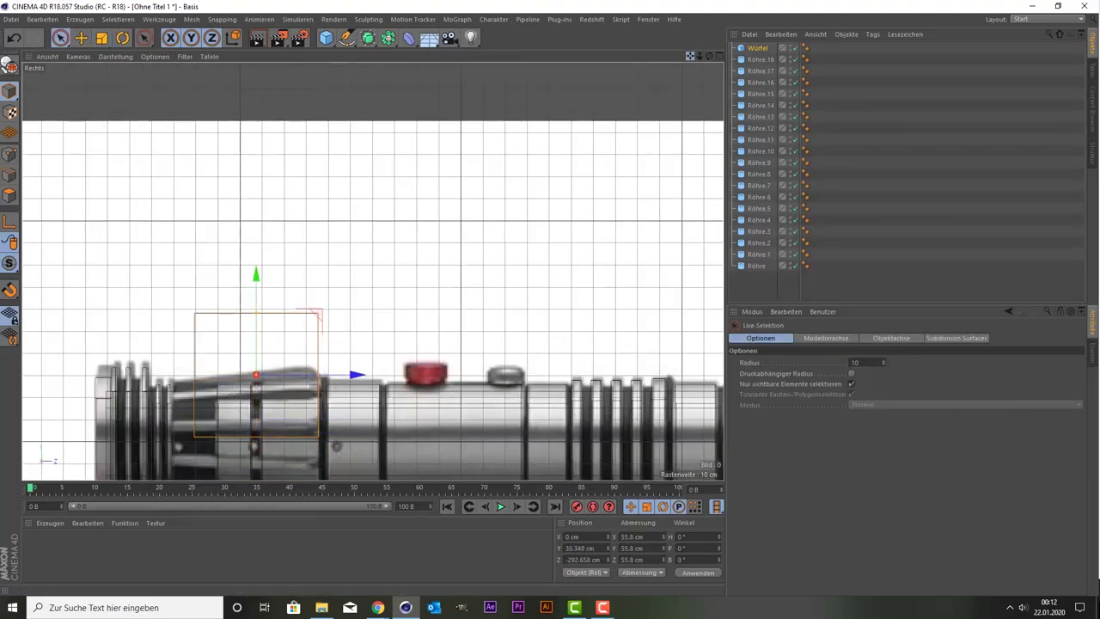
scroll(373, 280, up, 2)
scroll(373, 279, up, 1)
scroll(372, 279, up, 2)
Scale the cube to 38.781 cm, stretch it to 66.585 cm lengthwise and flatten it to 11.712 cm
key(t)
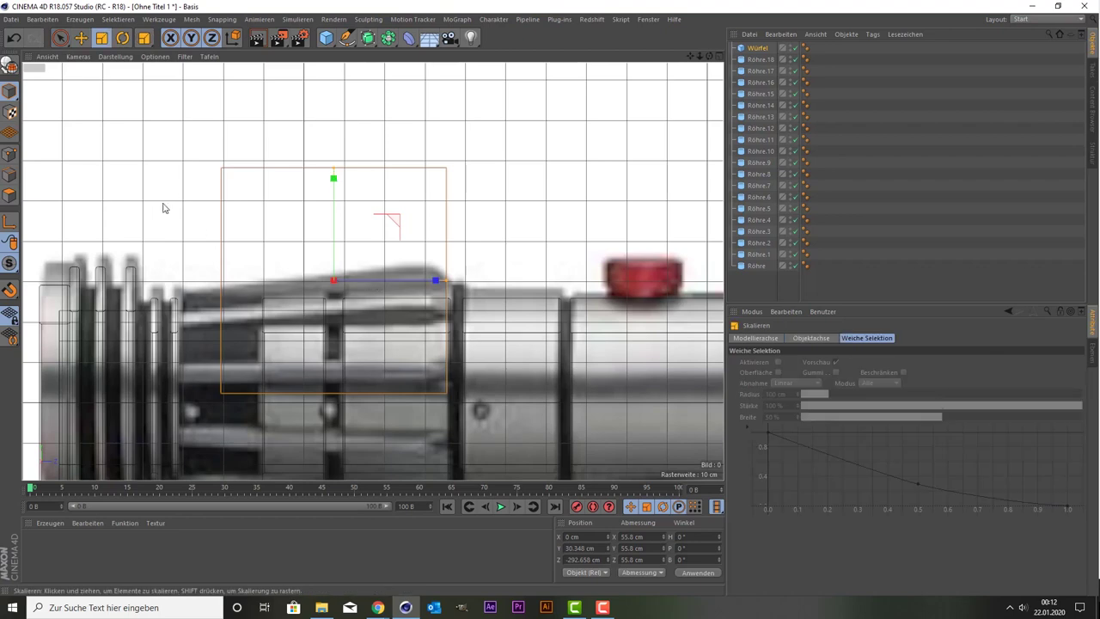
drag(164, 208, 139, 314)
key(space)
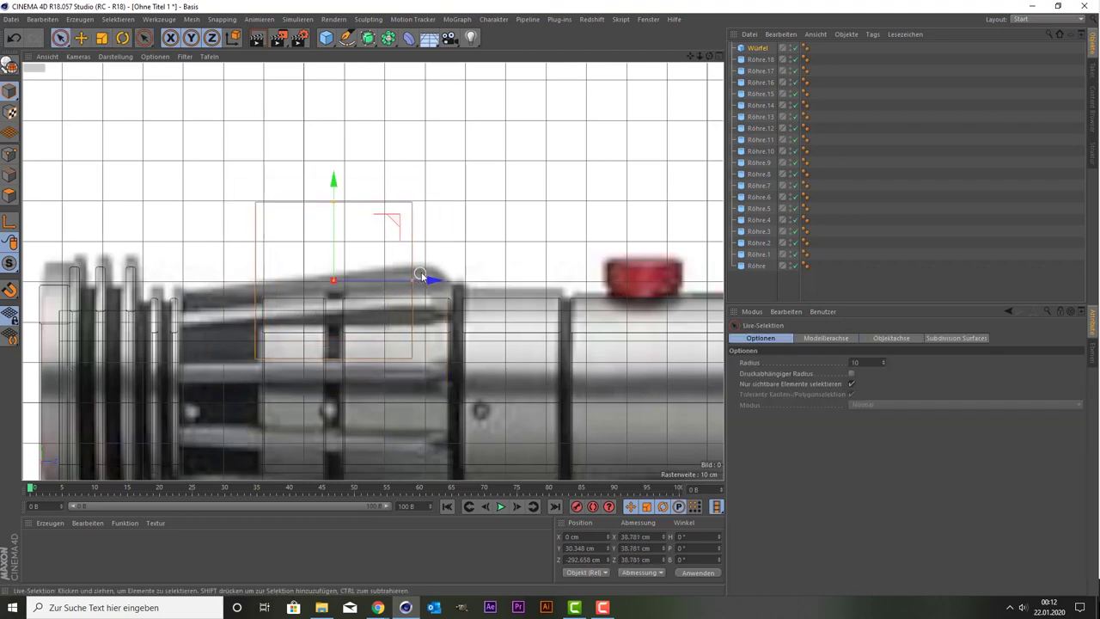
drag(419, 277, 450, 284)
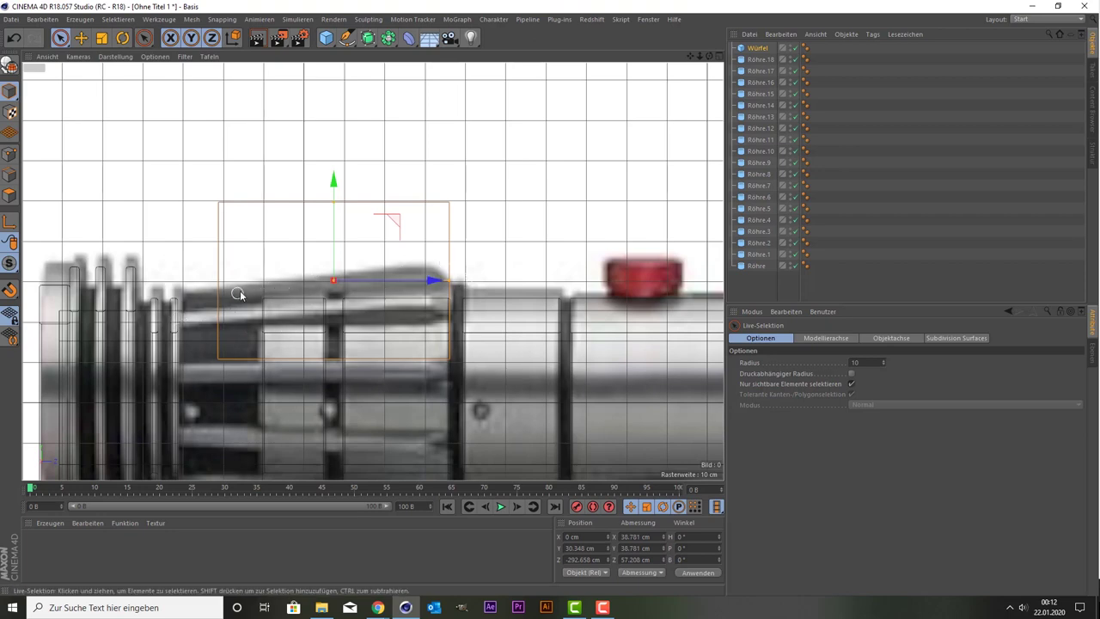
mouse_move(434, 282)
mouse_down()
mouse_move(474, 287)
mouse_move(410, 288)
mouse_move(455, 283)
mouse_up()
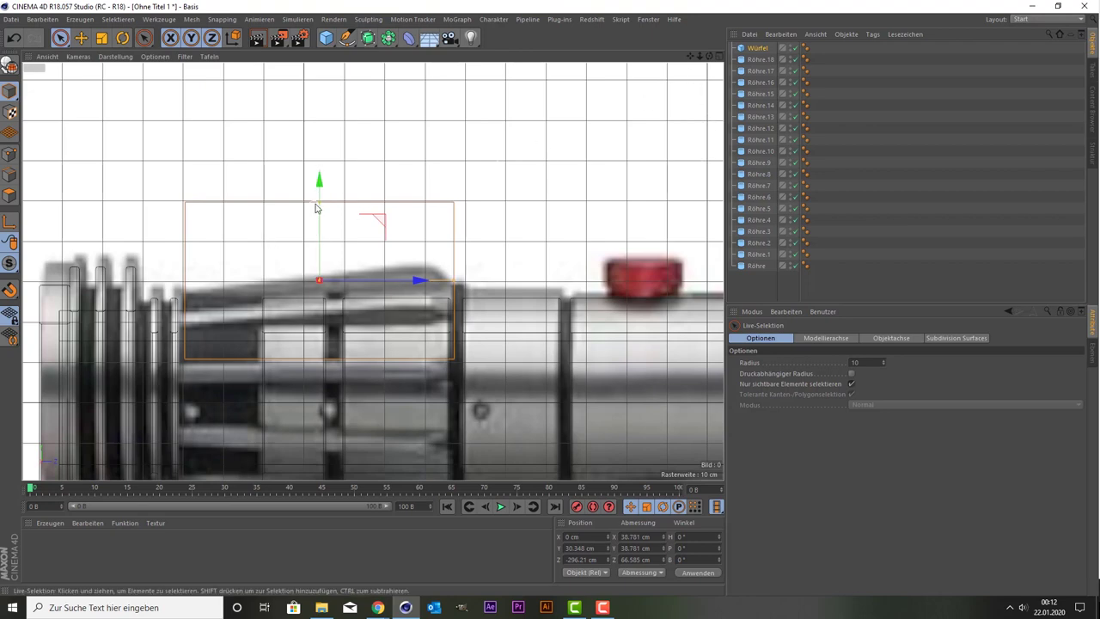
mouse_move(316, 205)
mouse_down()
mouse_move(326, 269)
mouse_move(329, 253)
mouse_up()
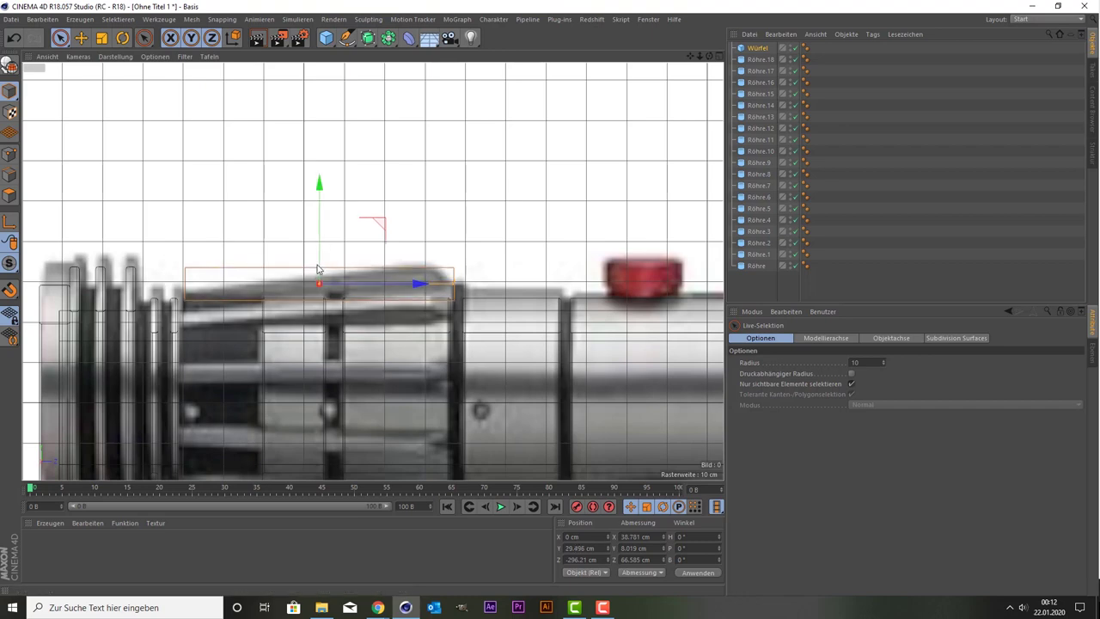
drag(318, 274, 318, 254)
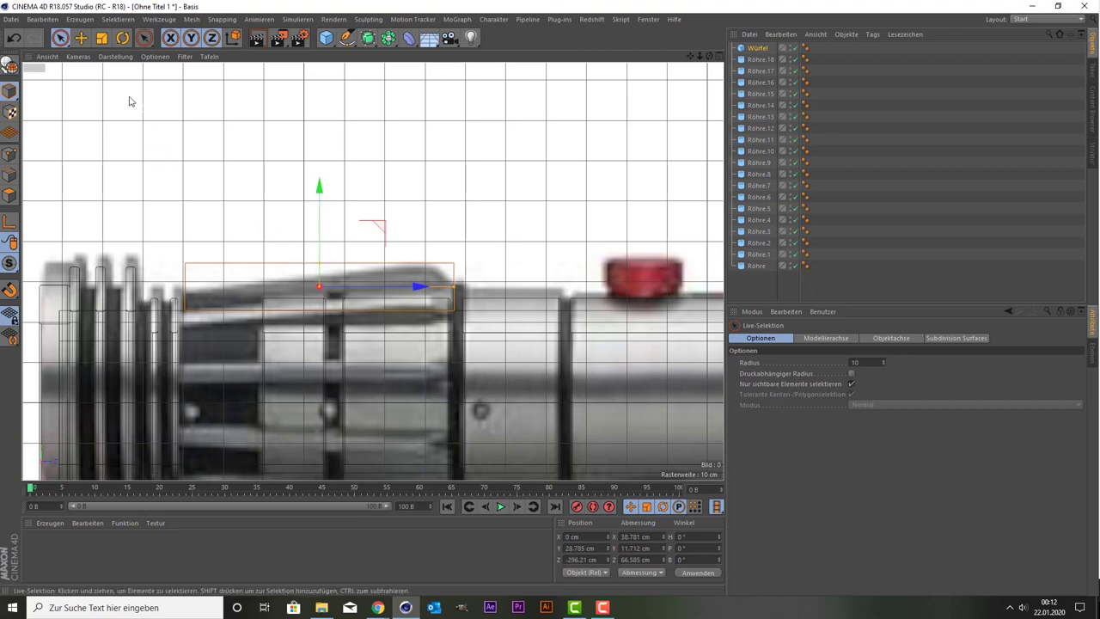
Try several viewport shading modes, ending on a line display
click(108, 57)
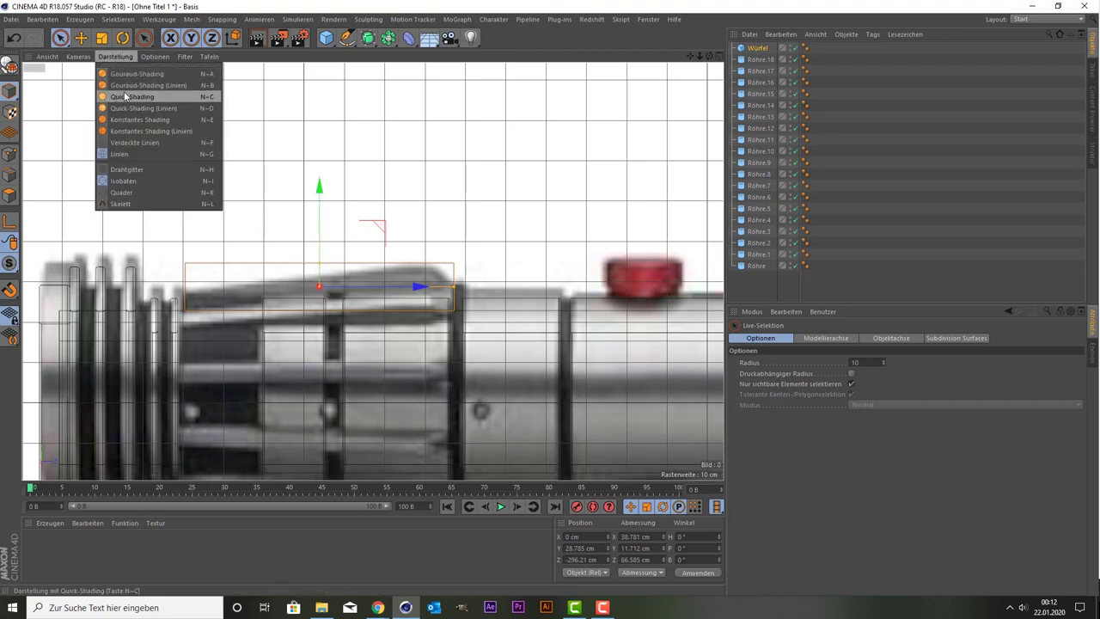
click(124, 87)
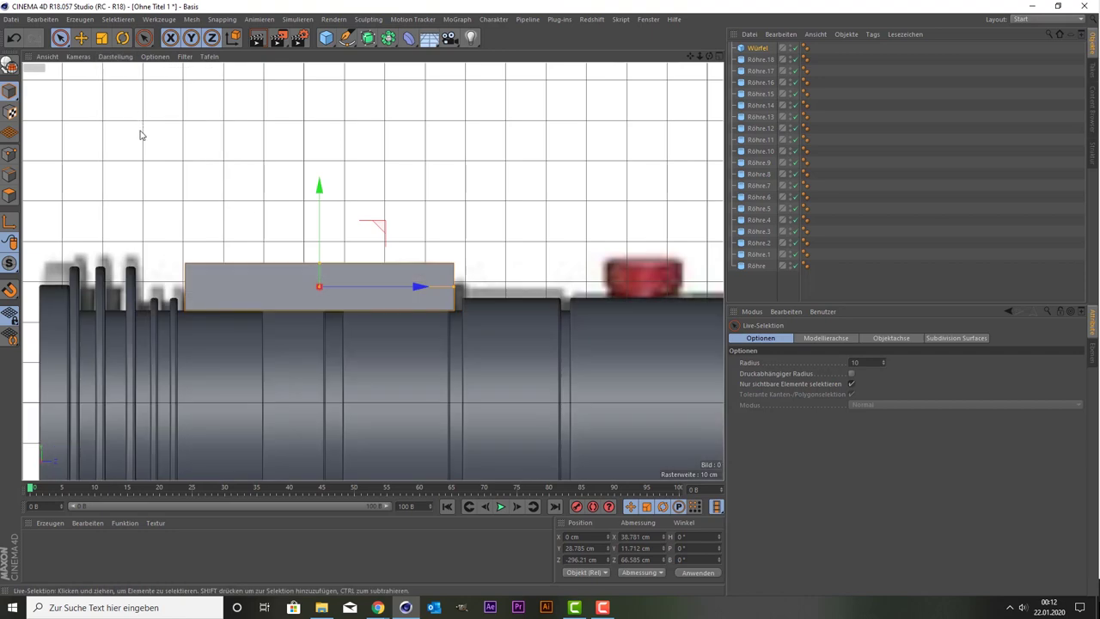
click(115, 57)
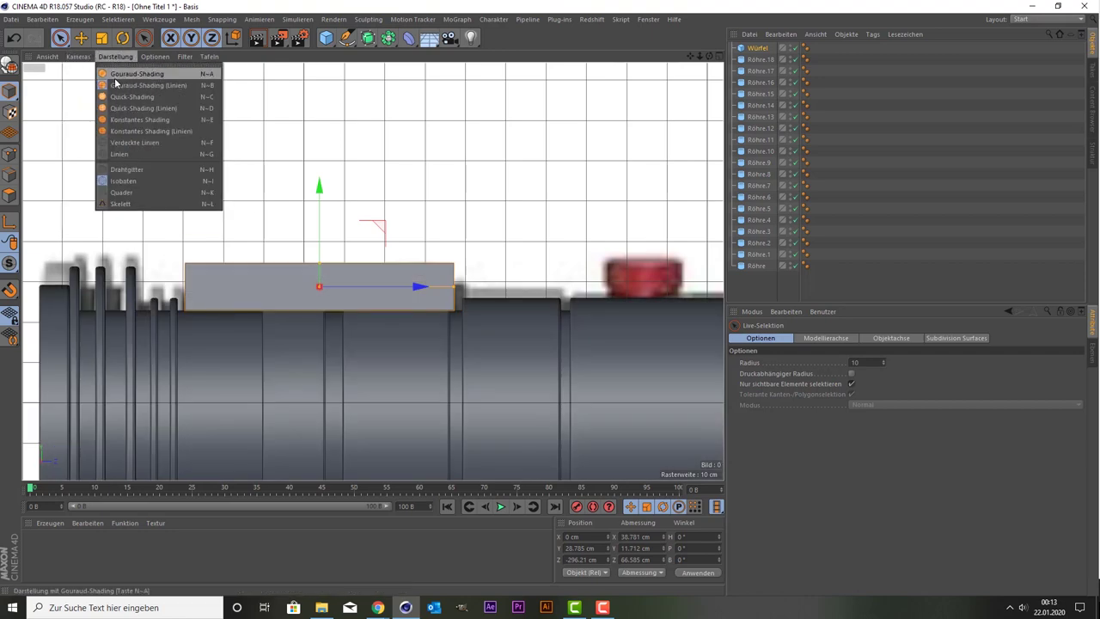
click(116, 74)
click(117, 57)
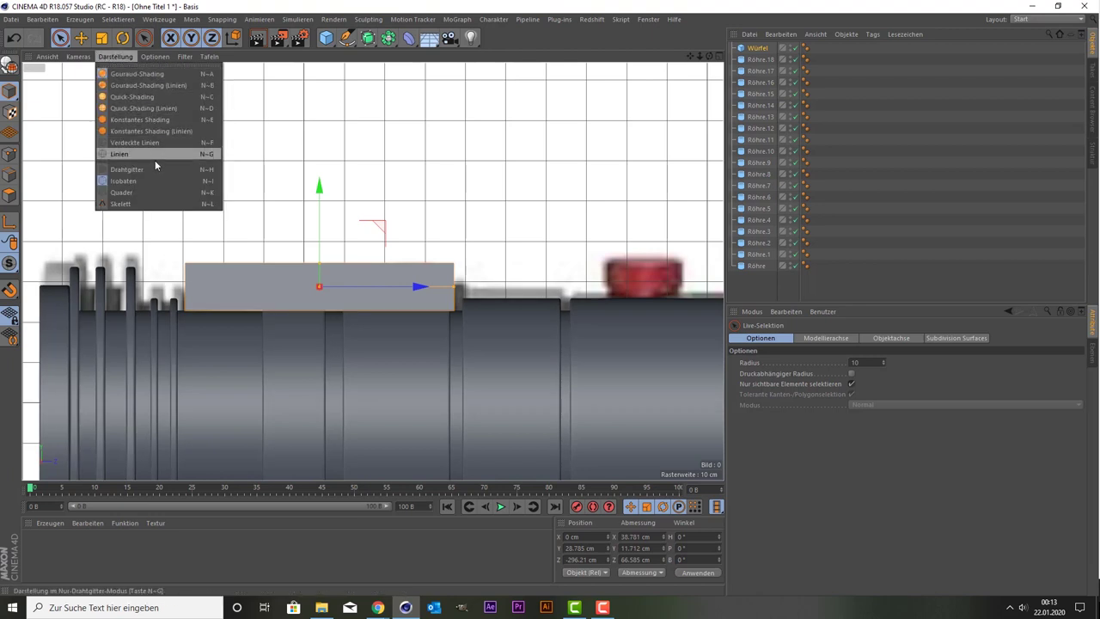
click(154, 167)
click(116, 57)
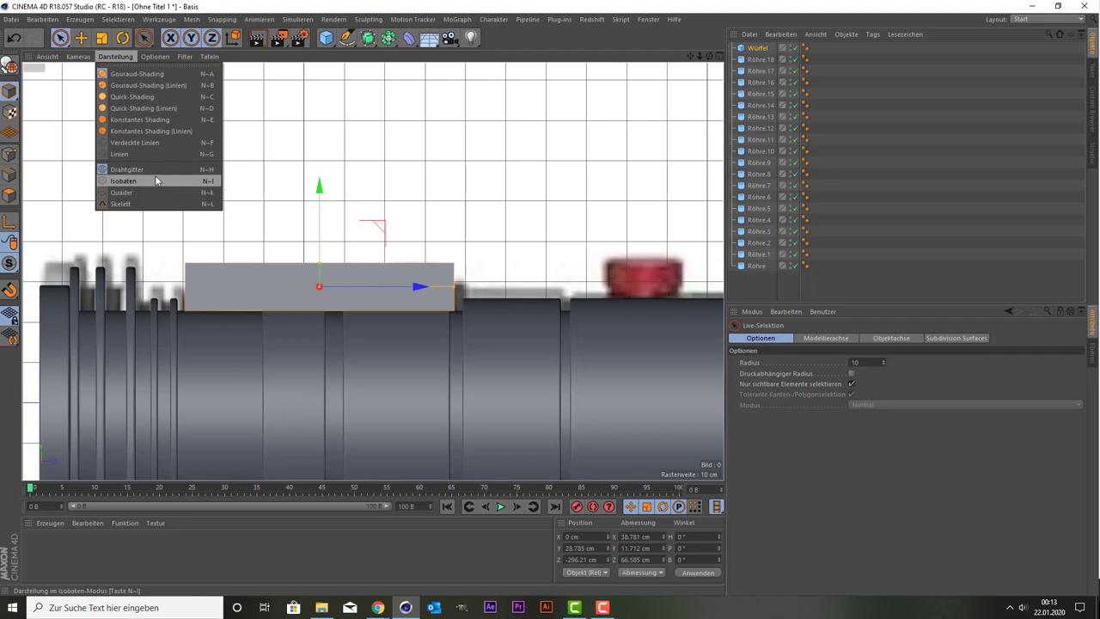
click(157, 155)
scroll(246, 349, up, 2)
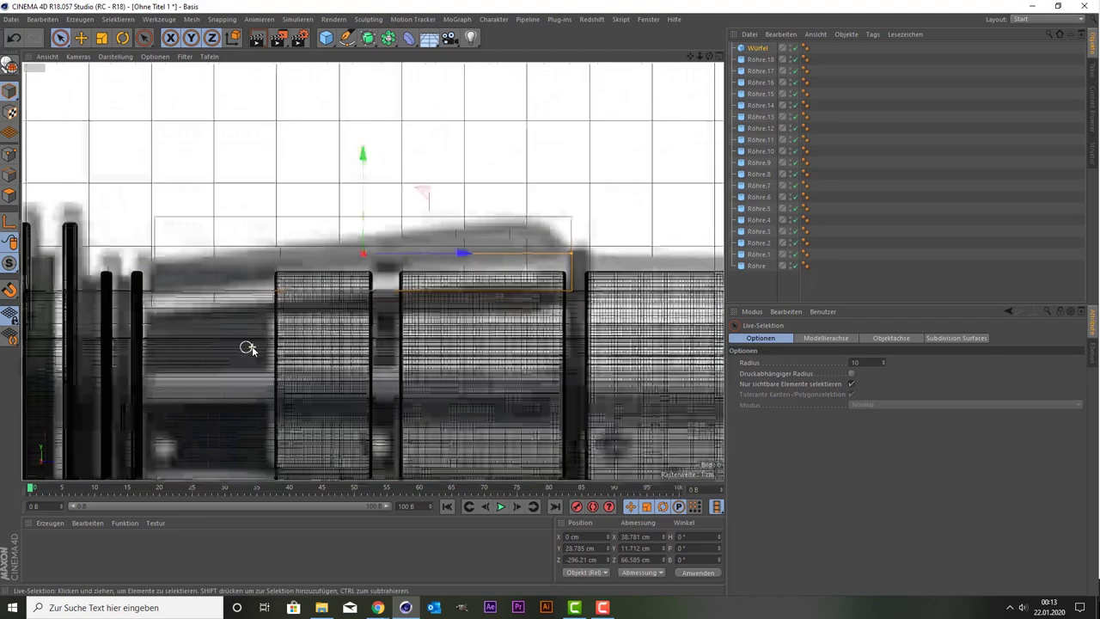
scroll(255, 349, down, 1)
Select Würfel and show the perspective view as Gouraud shading with lines
click(751, 48)
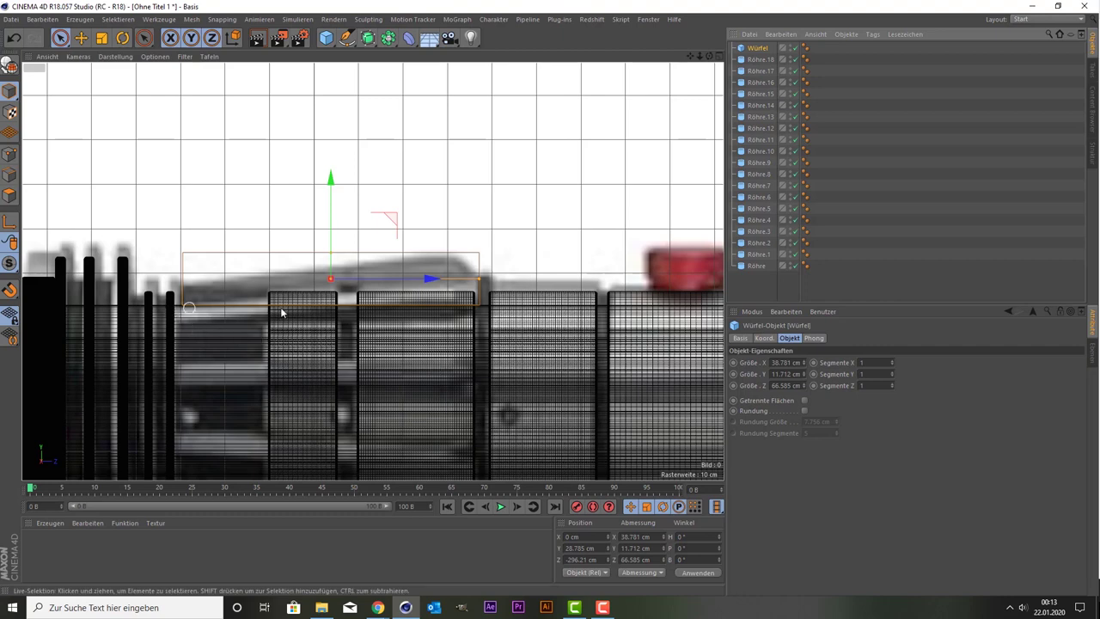
click(862, 362)
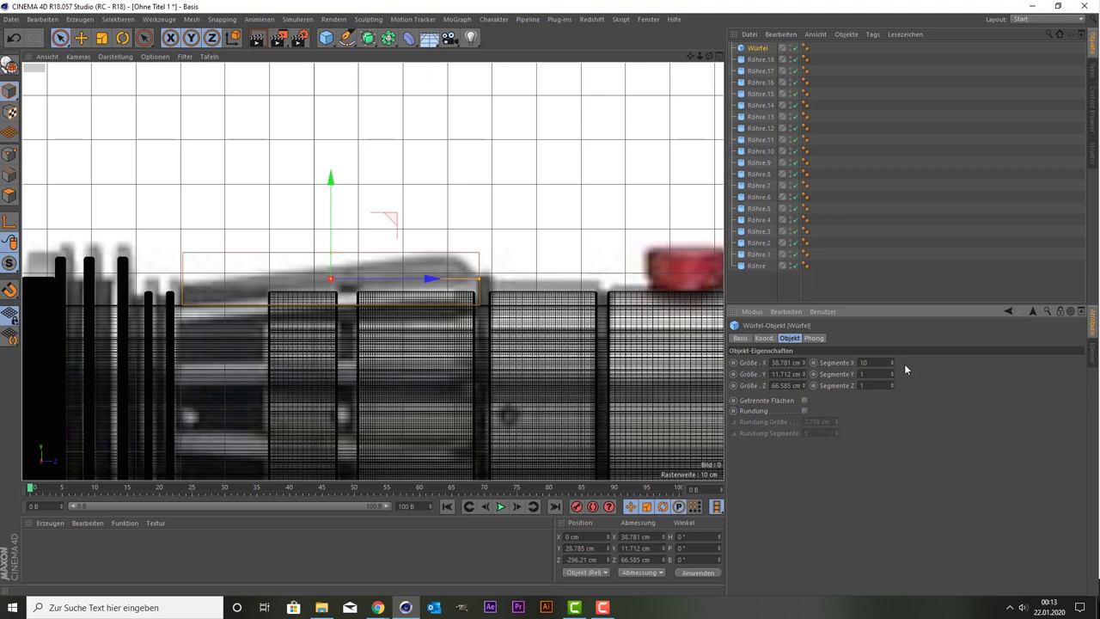
middle_click(348, 227)
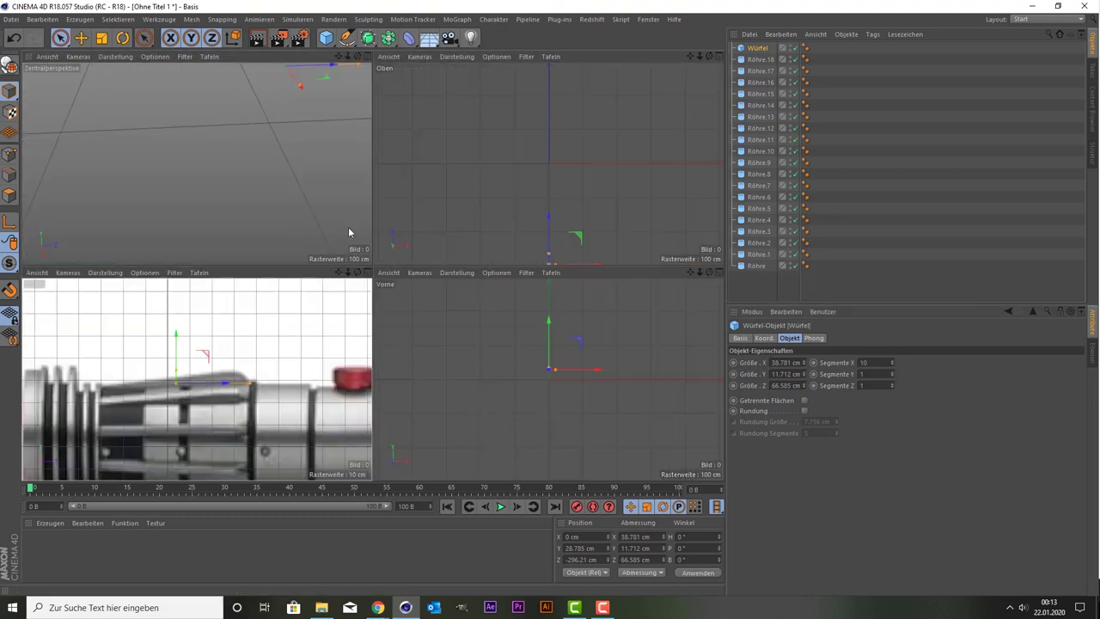
middle_click(258, 208)
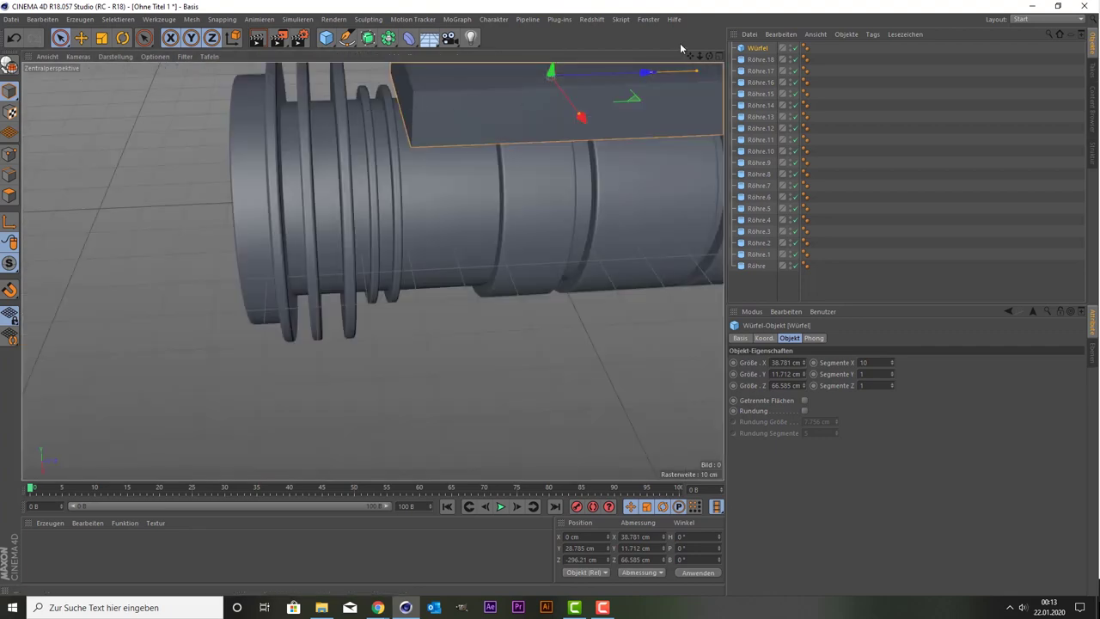
drag(707, 56, 85, 318)
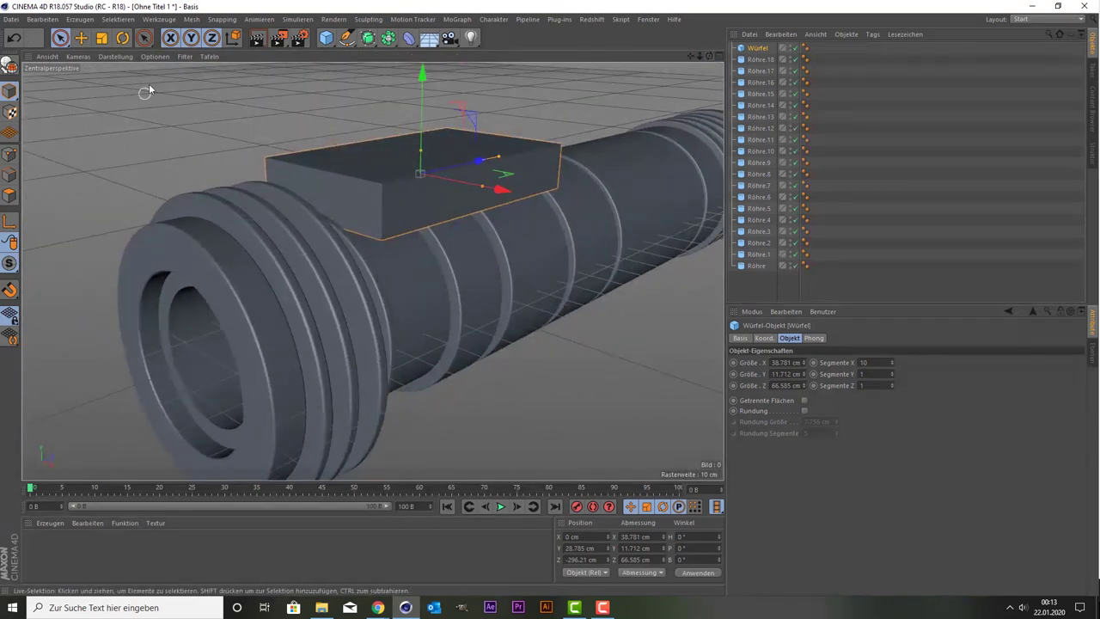
click(145, 58)
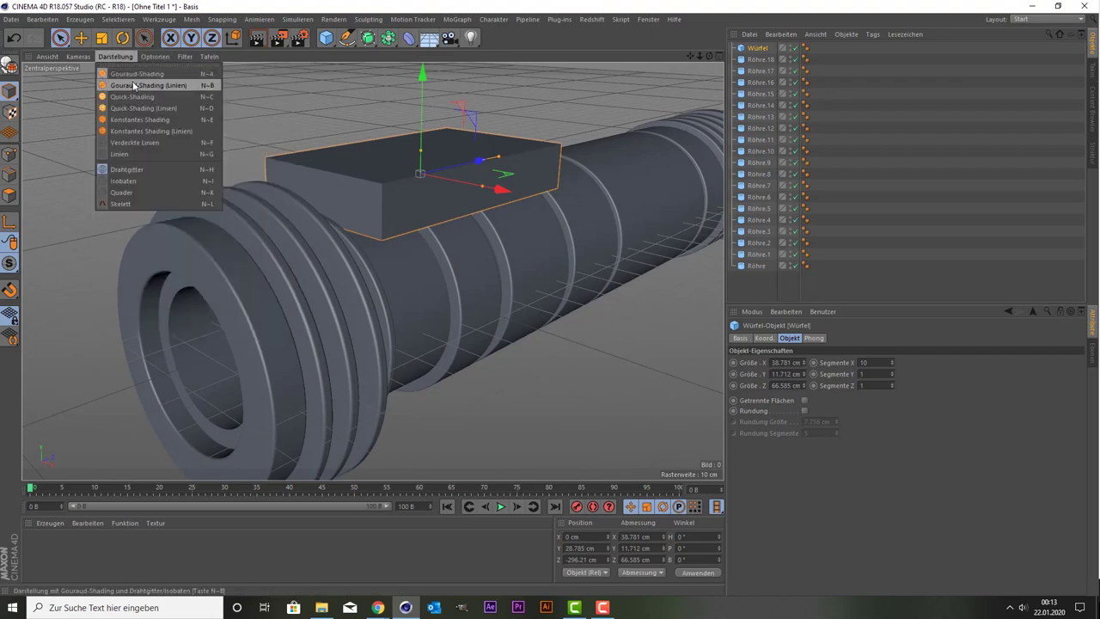
click(134, 85)
scroll(376, 223, up, 2)
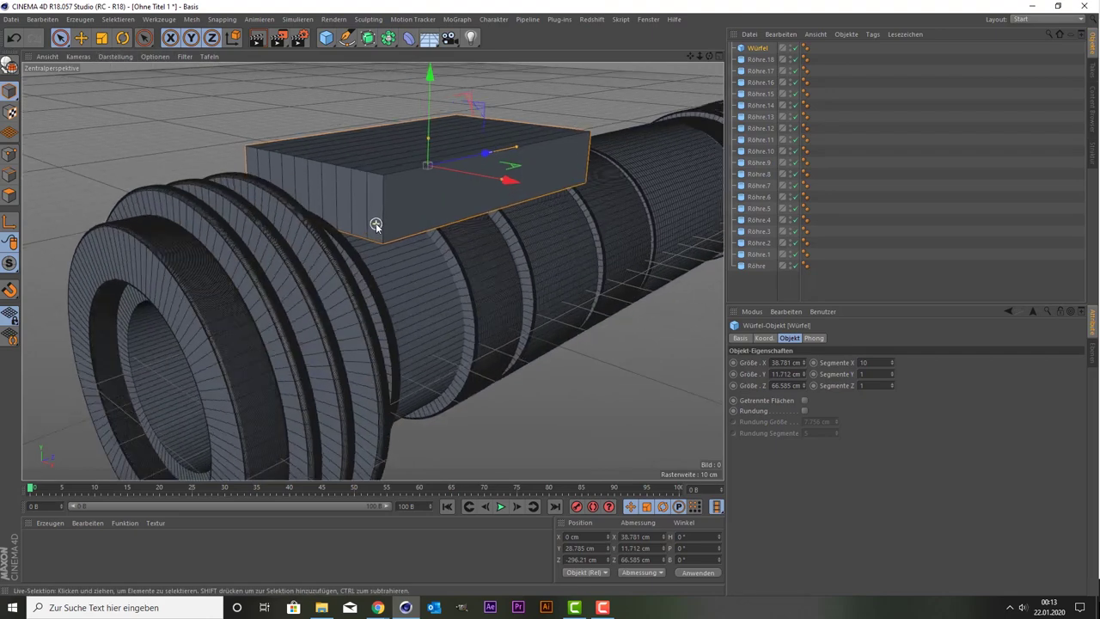
scroll(375, 223, up, 2)
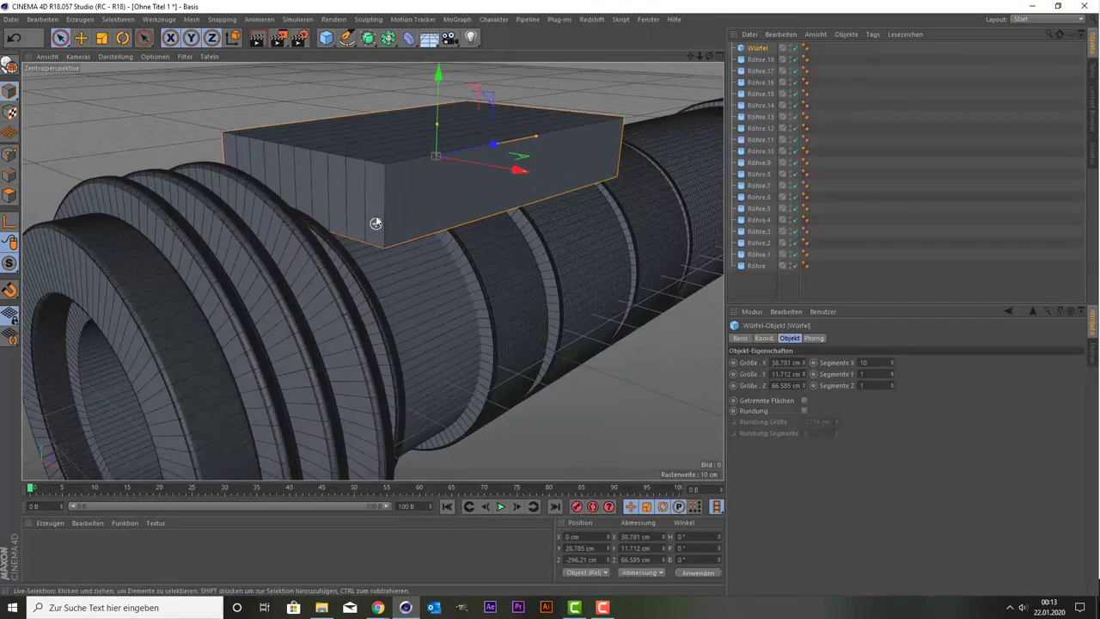
Set Würfel's segments to 1 along X and 10 along Y
click(878, 361)
text(1)
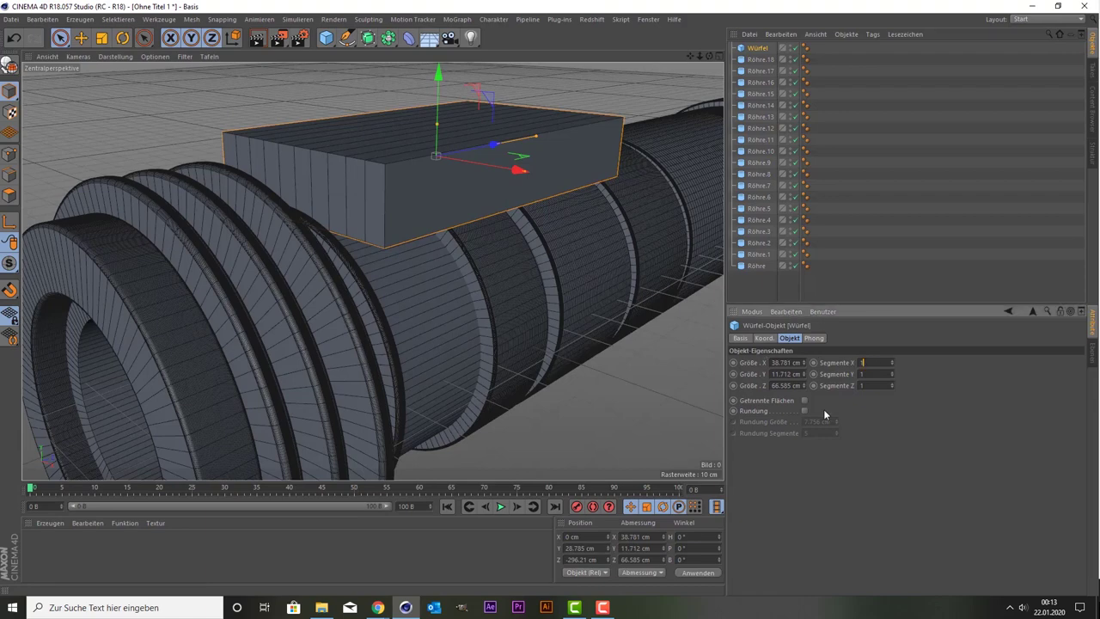
key(Return)
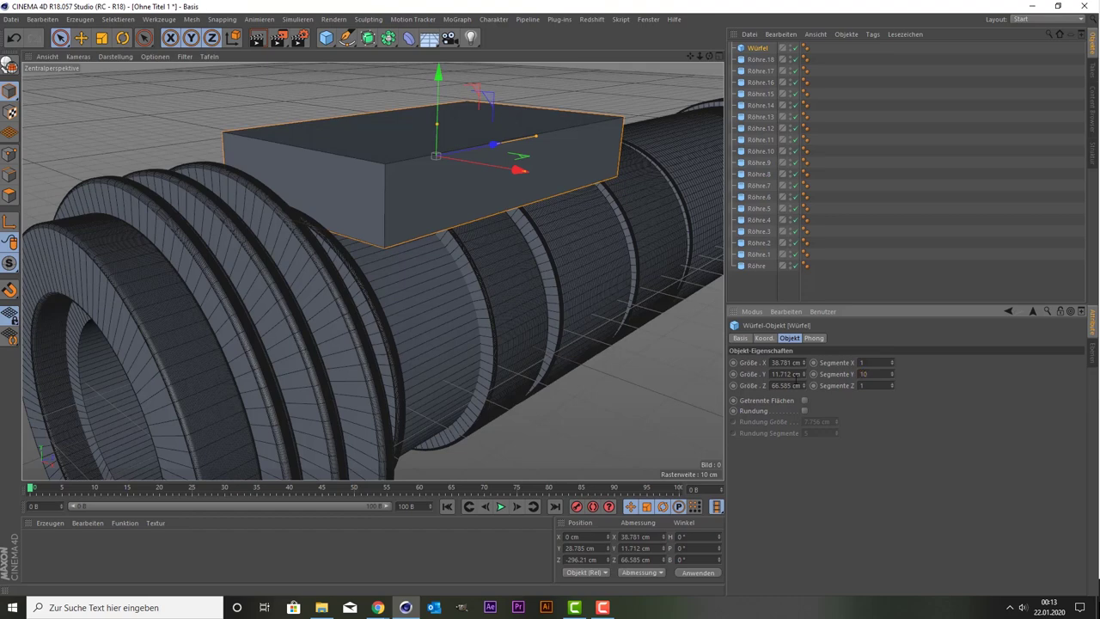
key(Return)
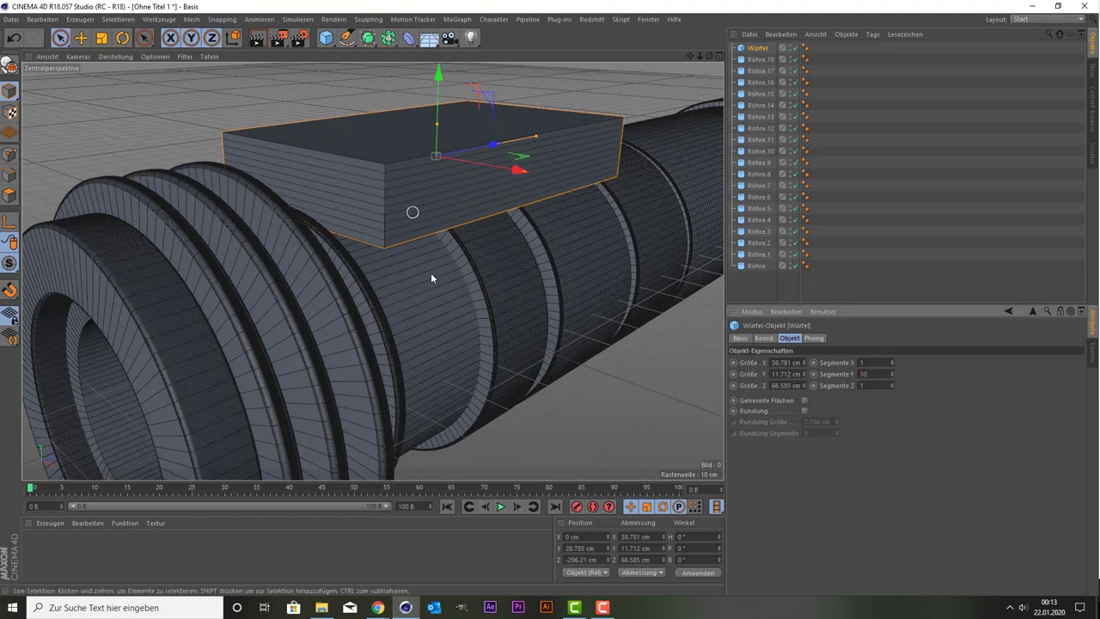
key(F5)
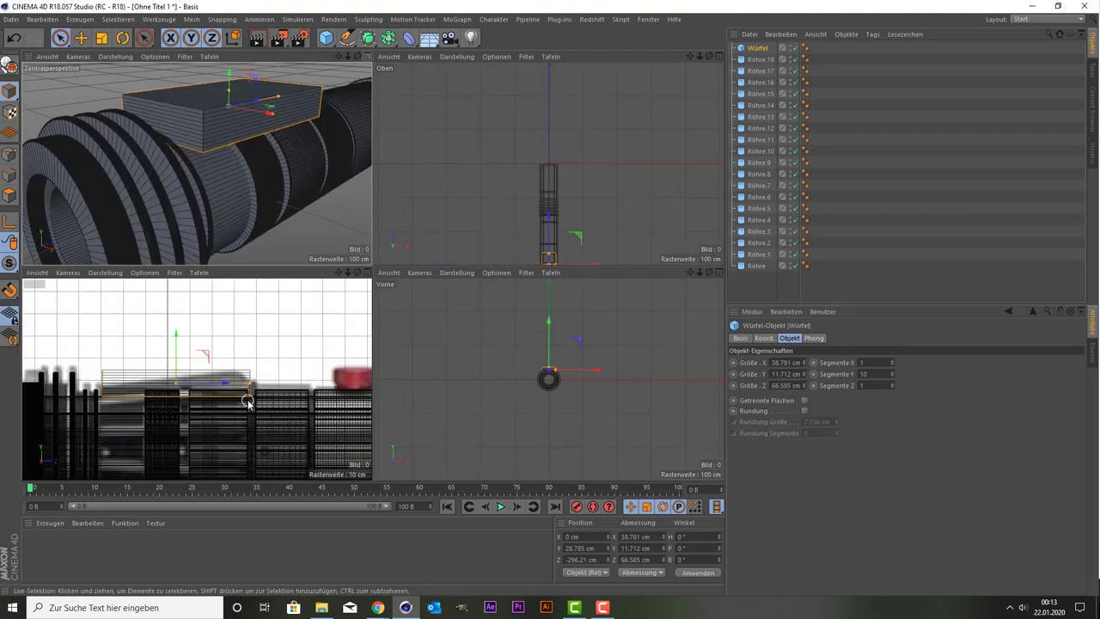
Zoom into the side view and give the Würfel 5 segments in height and 6 in length
middle_click(258, 397)
scroll(263, 305, up, 1)
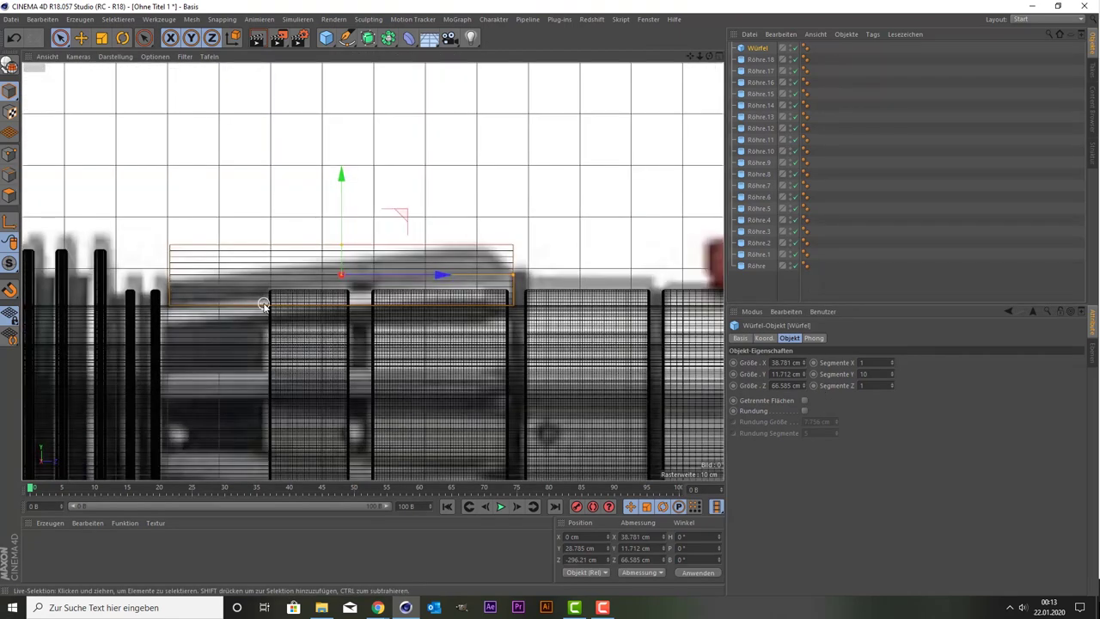
scroll(263, 305, up, 1)
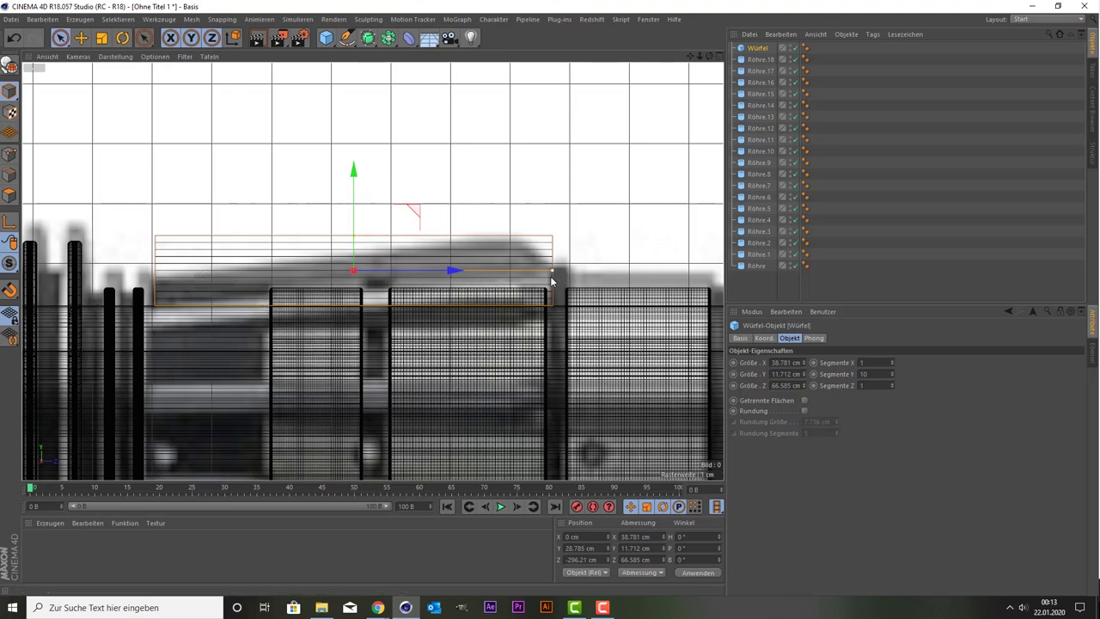
double_click(864, 373)
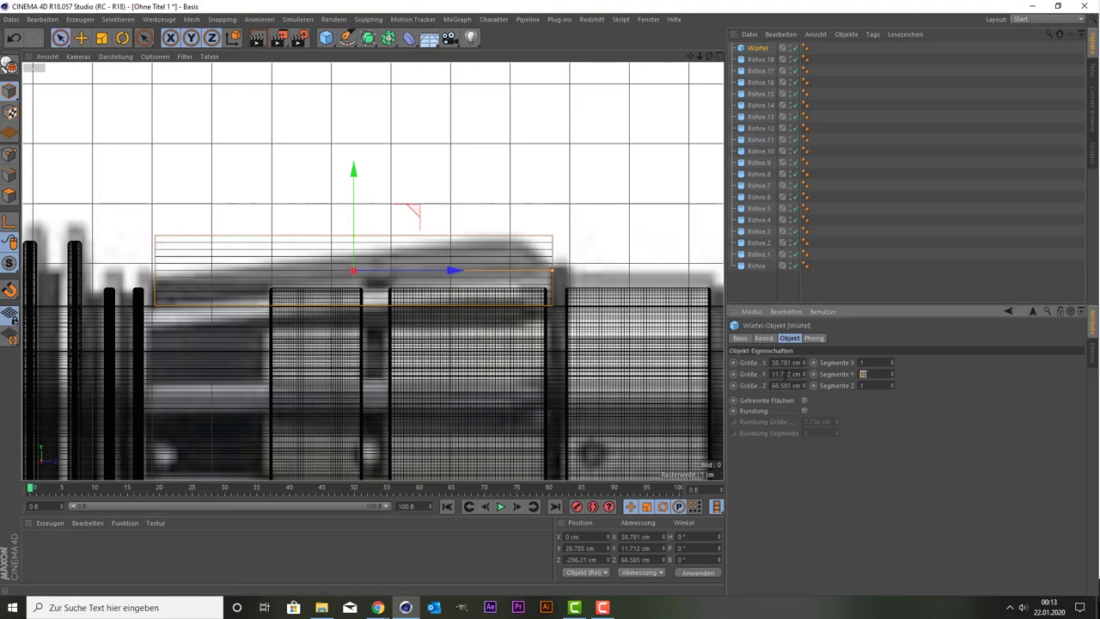
text(5)
key(Return)
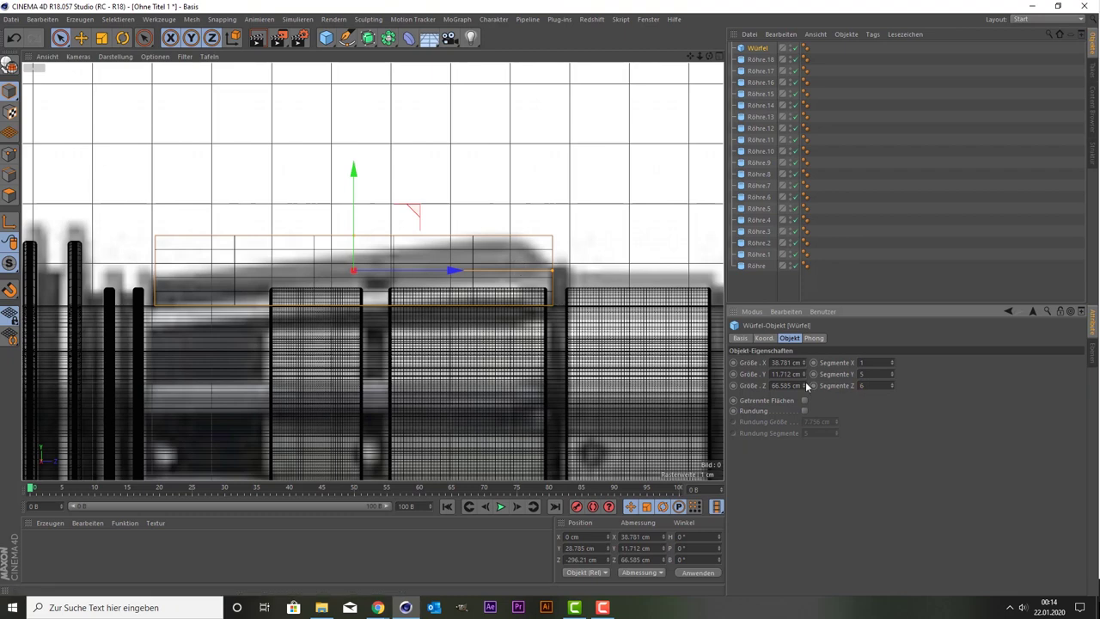
key(Return)
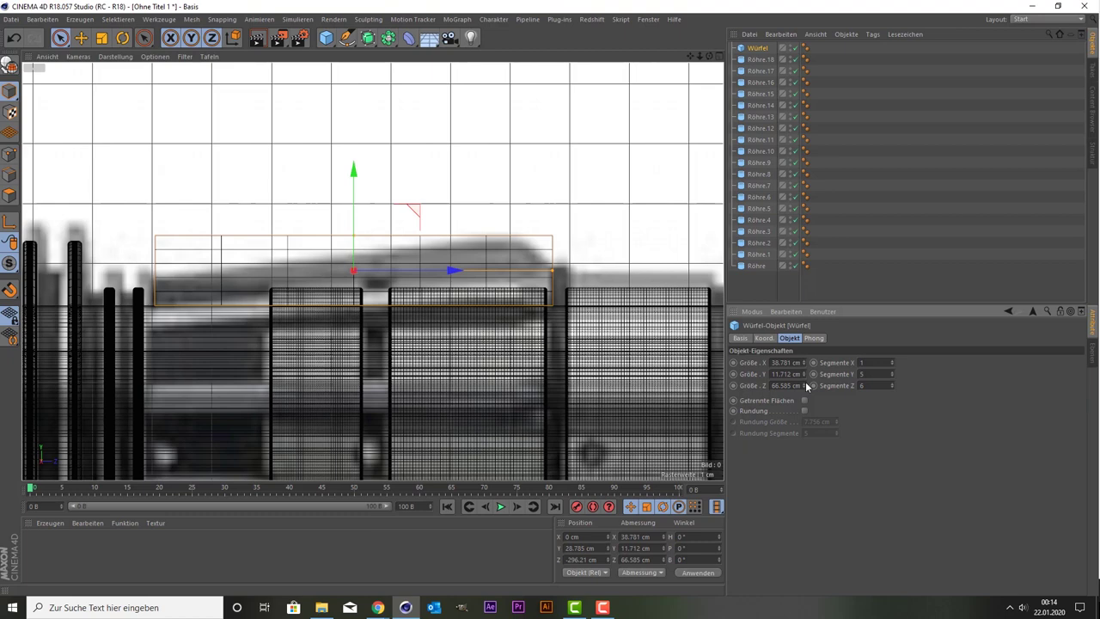
Make the cube editable, switch to Polygons mode, and enable Live Selection's tolerant edge/polygon selection
key(c)
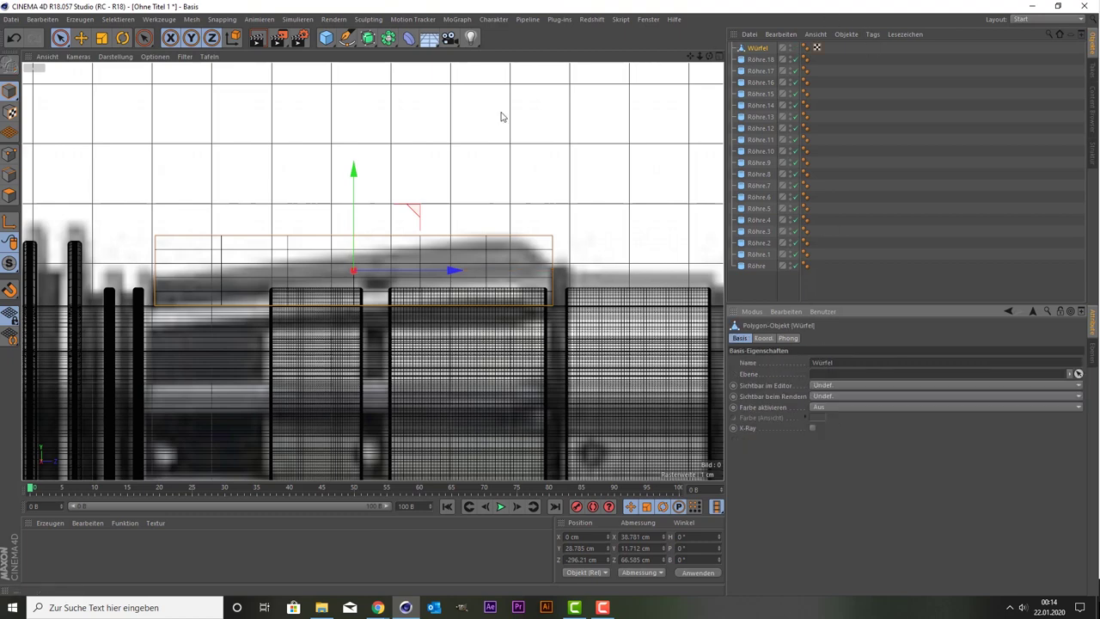
click(7, 198)
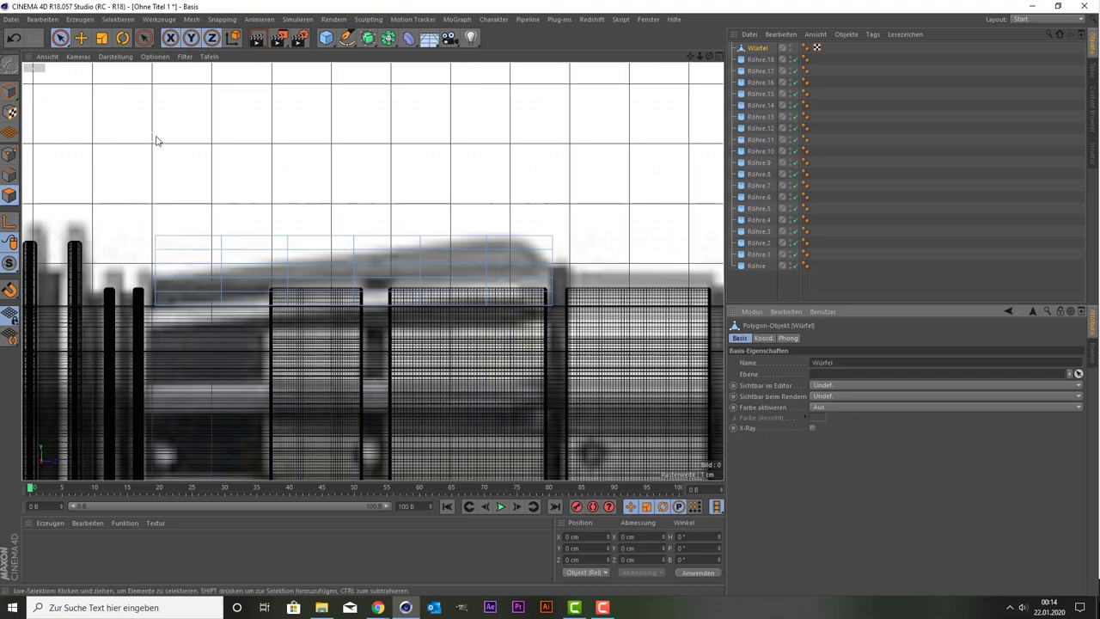
click(60, 38)
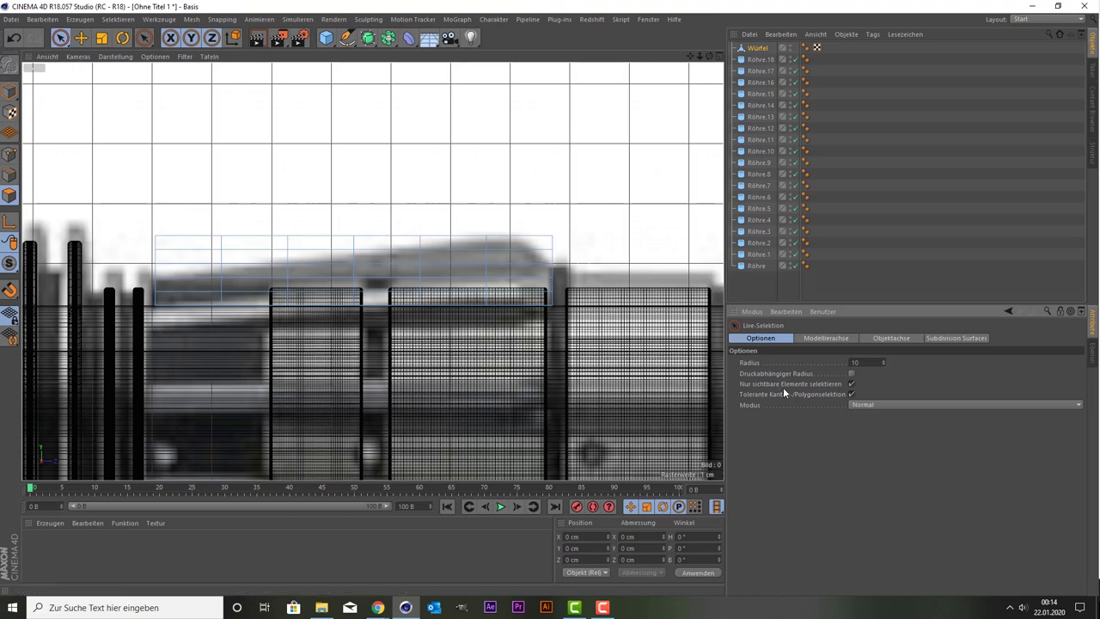
click(851, 392)
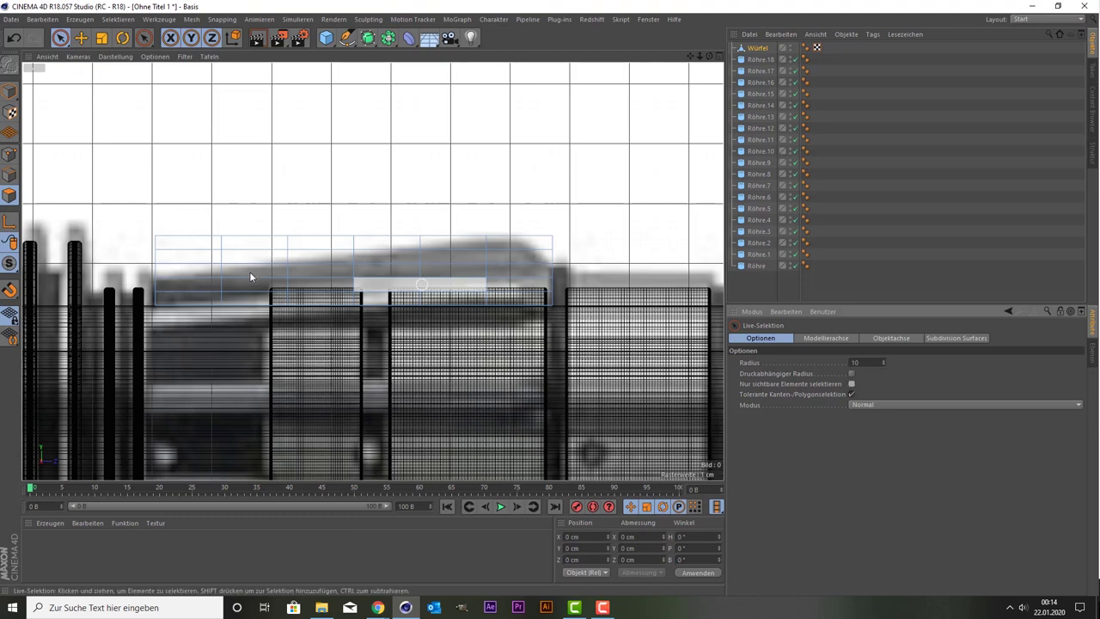
click(158, 243)
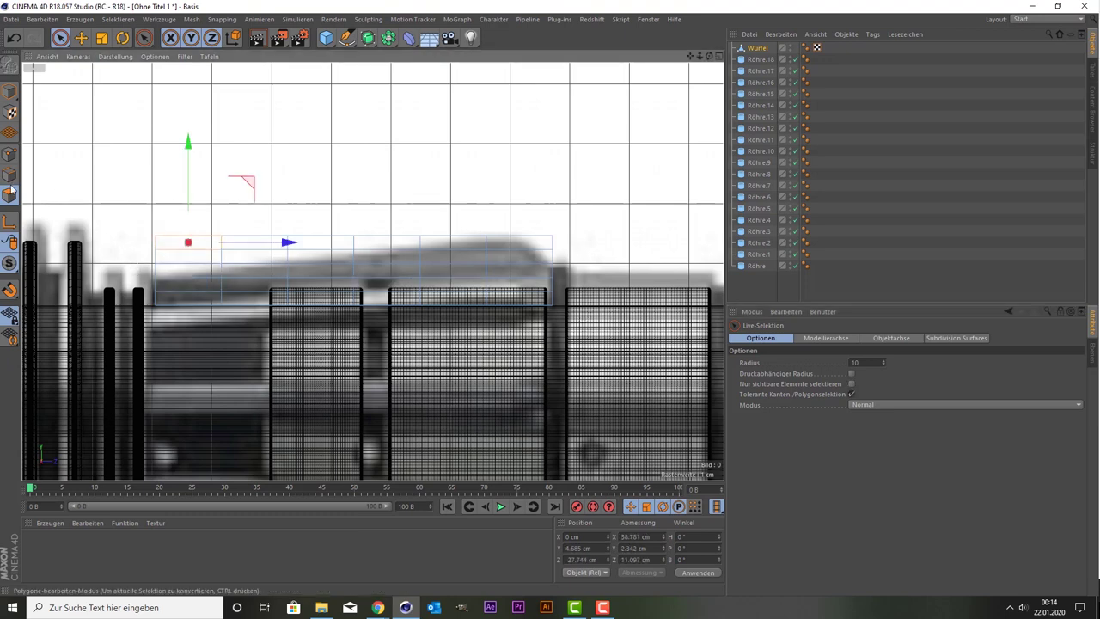
Switch to Points mode and maximize the zoomed front view with the reference image
click(10, 154)
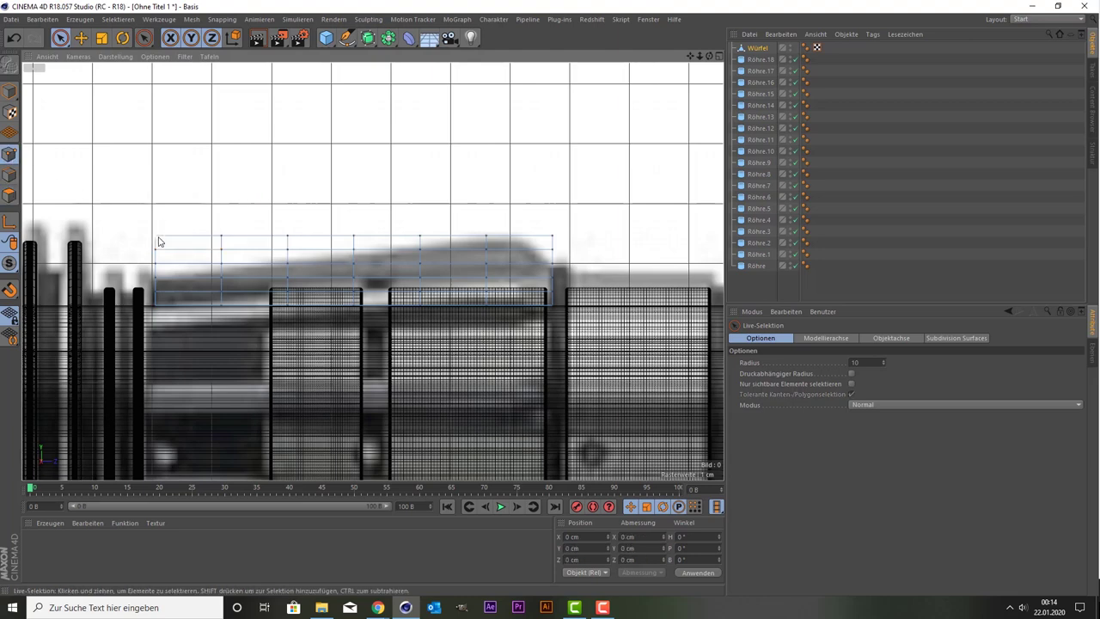
click(158, 241)
middle_click(158, 240)
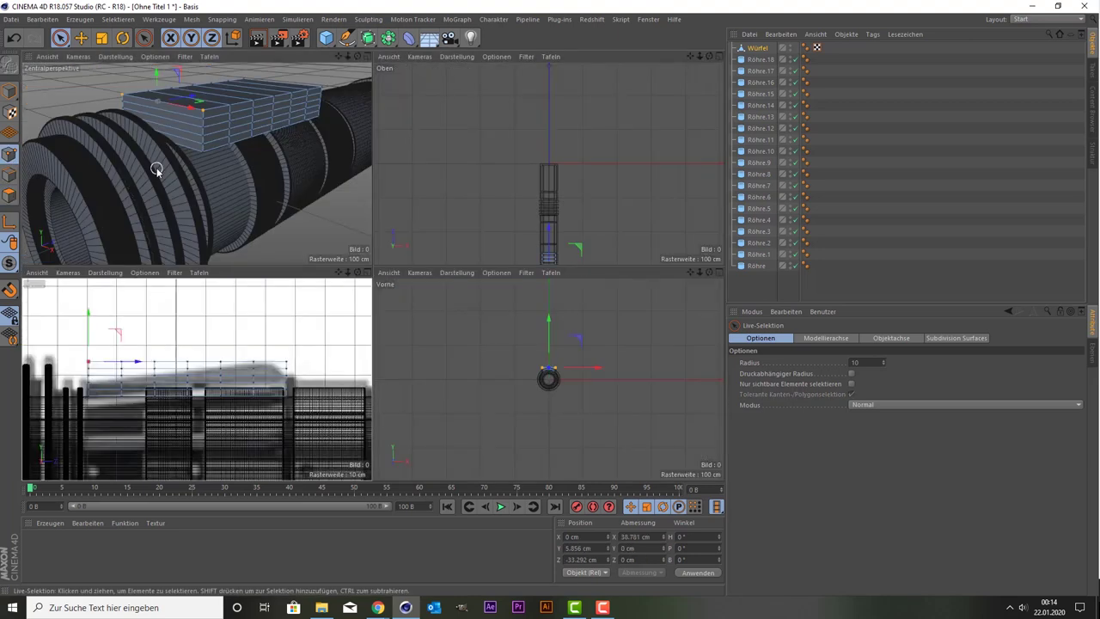
middle_click(157, 165)
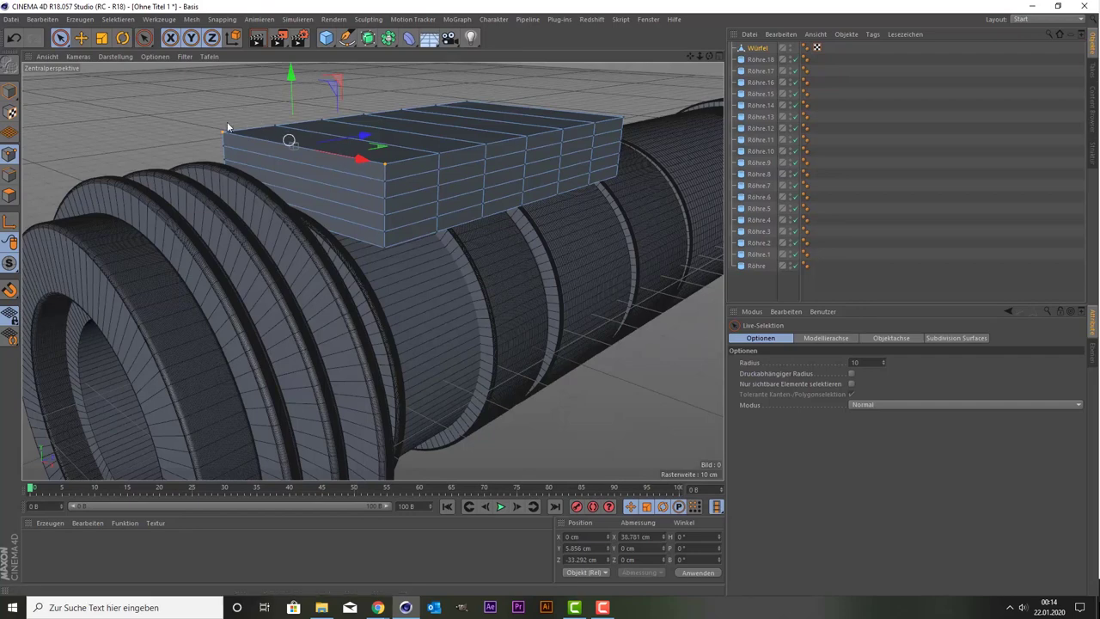
middle_click(306, 215)
middle_click(138, 333)
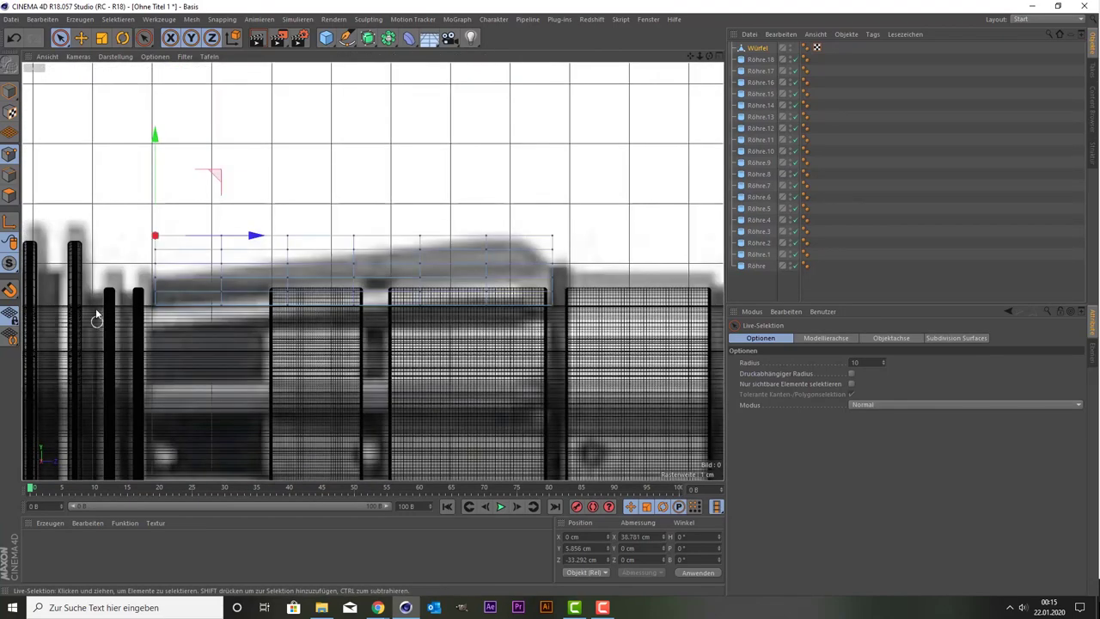
scroll(154, 299, up, 2)
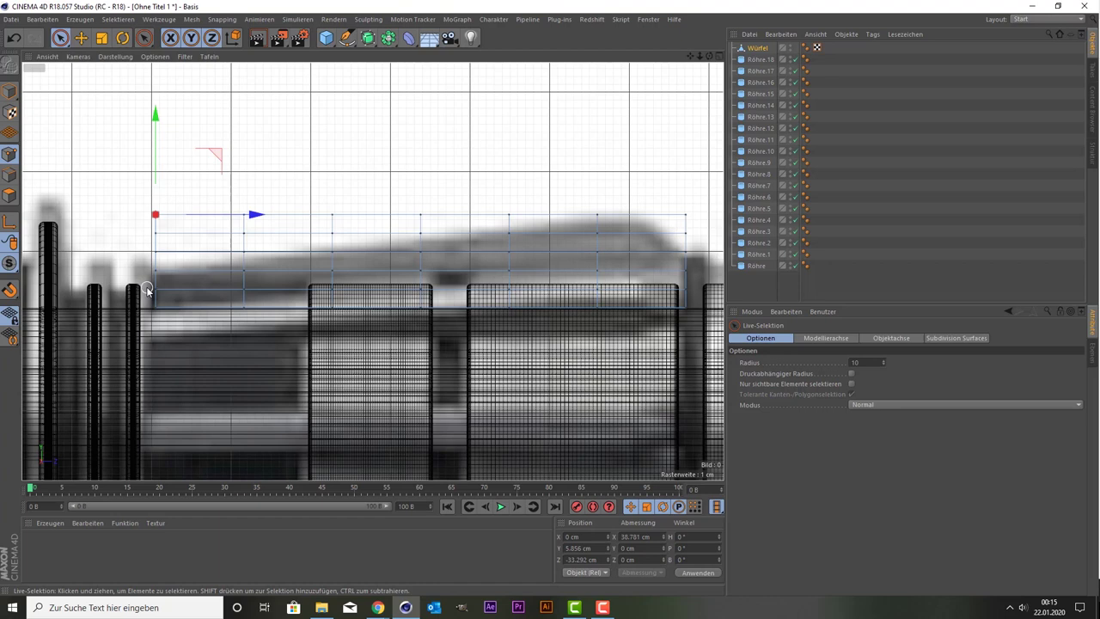
Undo back to the cube primitive, set Segments Y to 3, and make it editable again
key(ctrl+z)
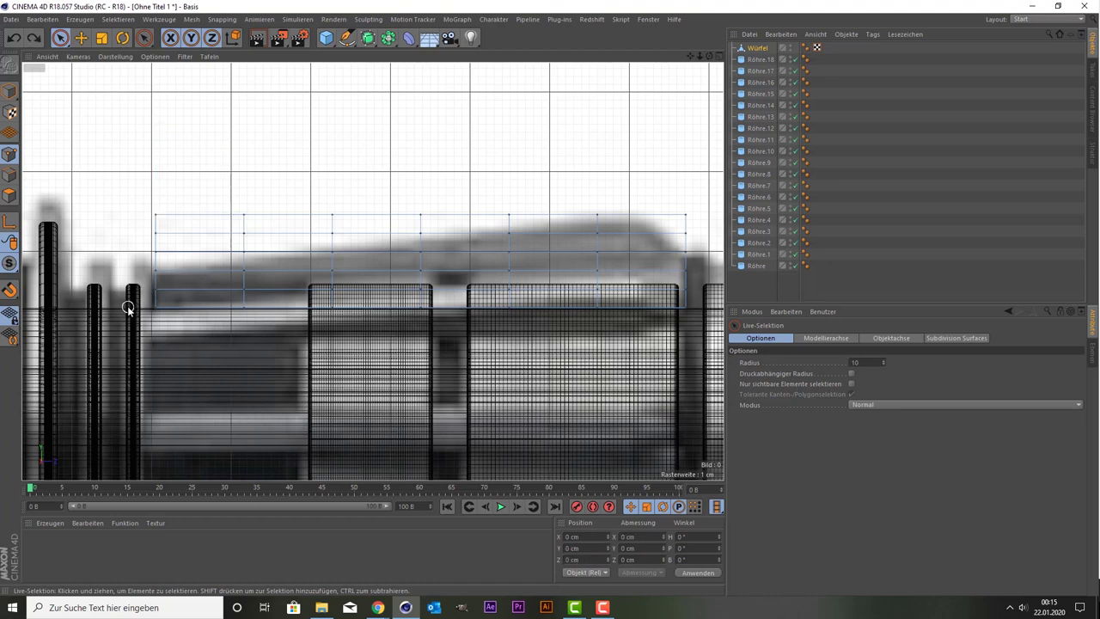
key(ctrl+z)
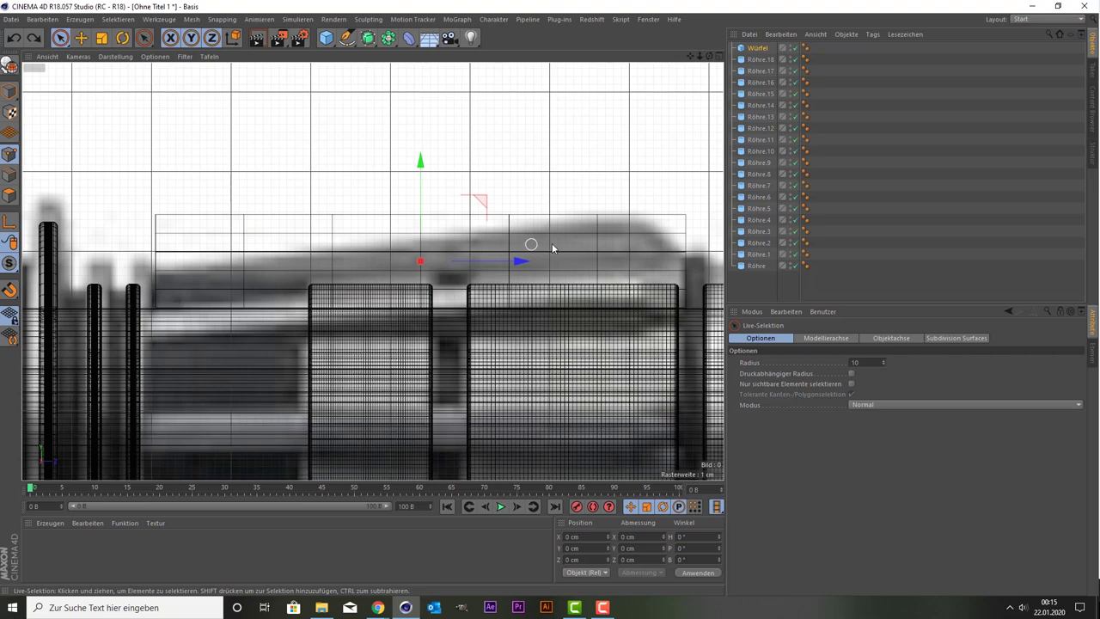
click(760, 48)
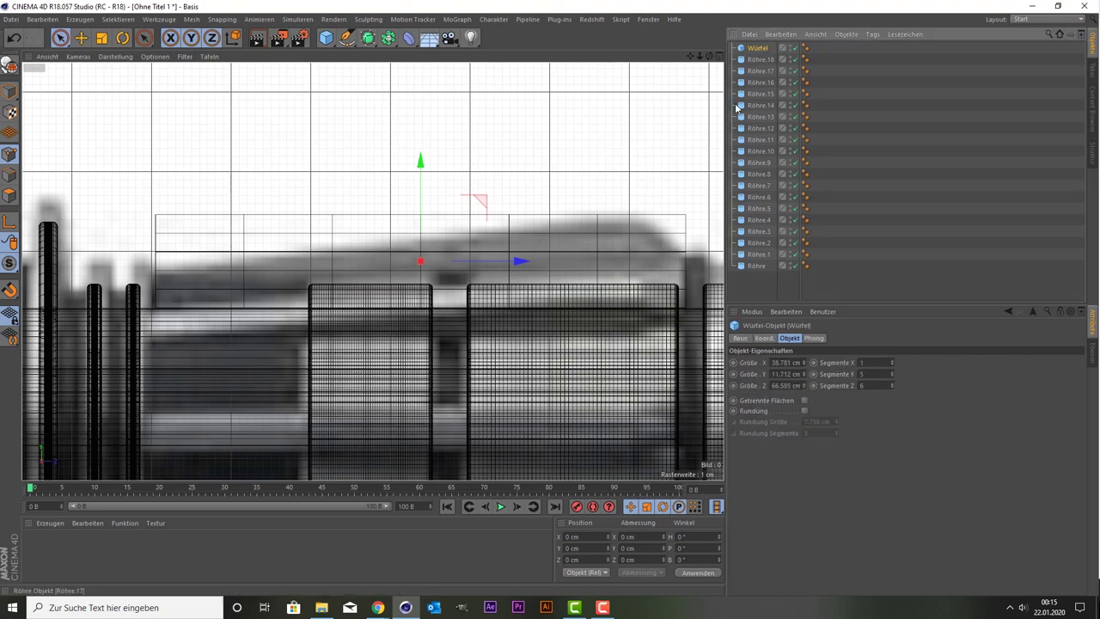
click(884, 373)
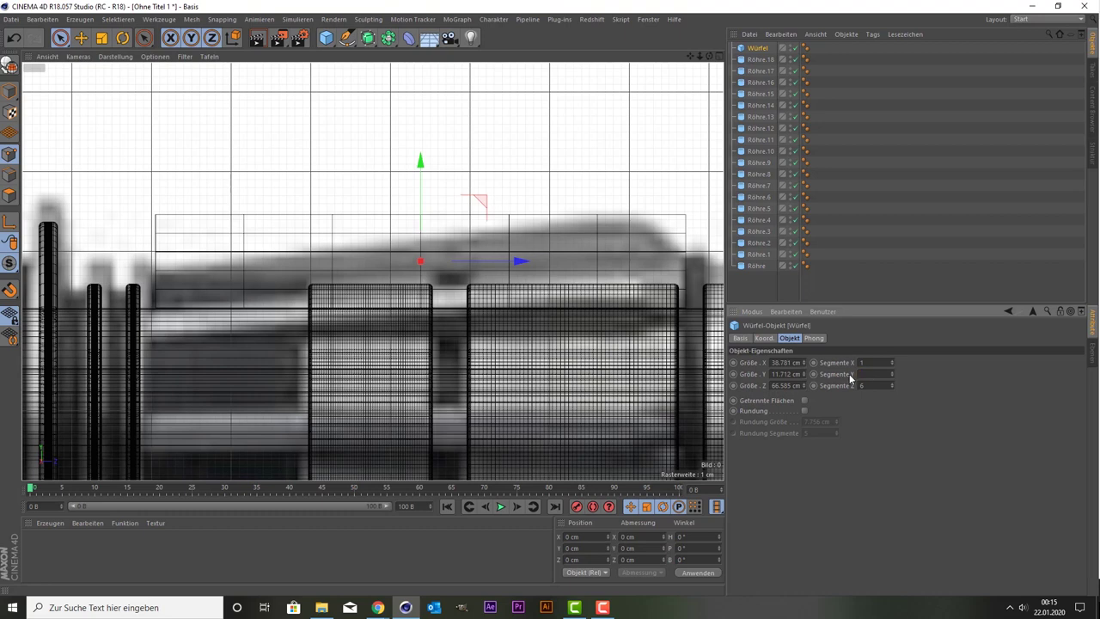
text(2)
key(Return)
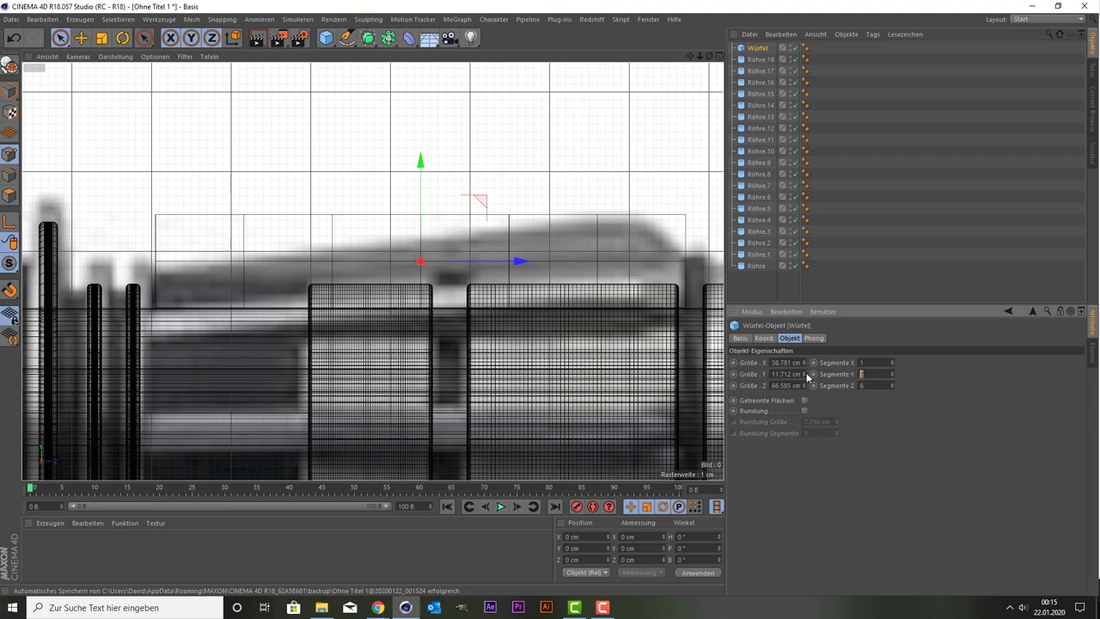
text(3)
key(Return)
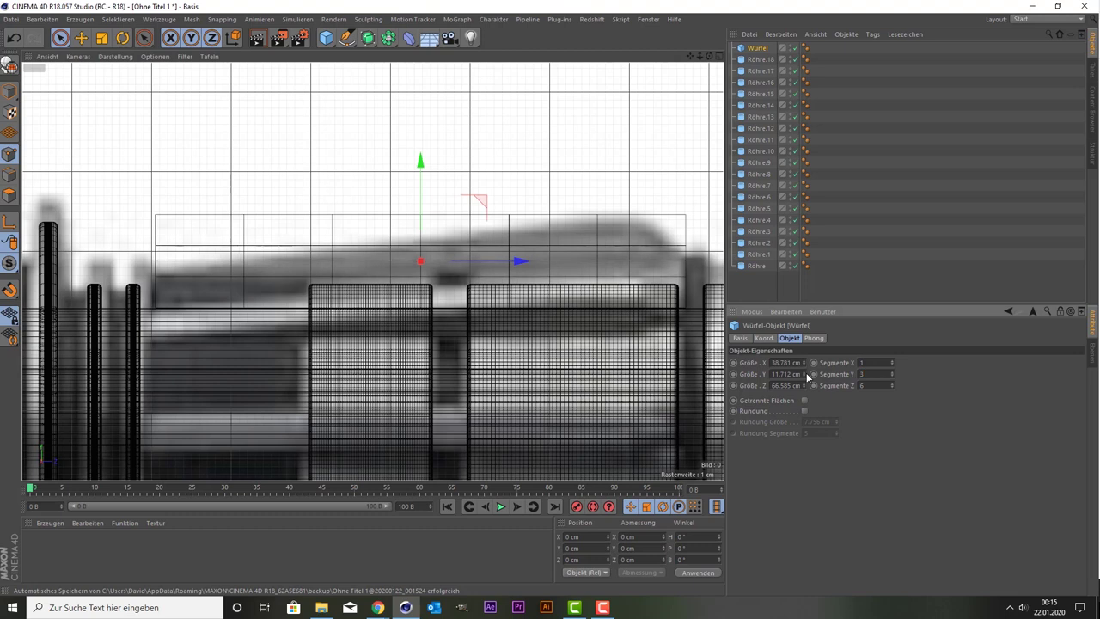
key(c)
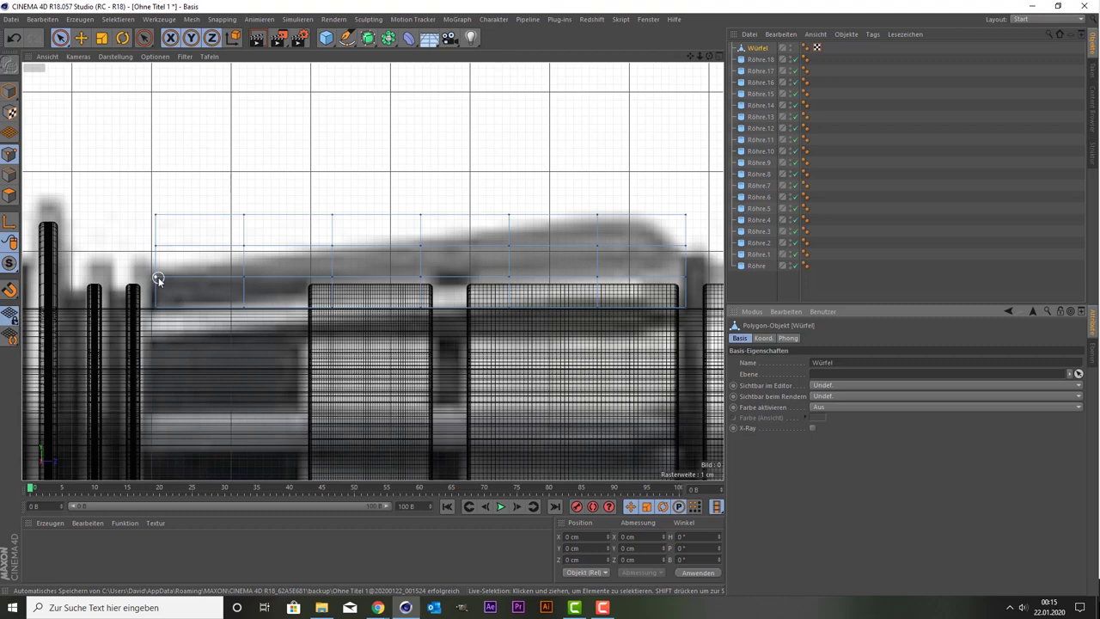
Select points on the cube's left edge and drag the middle point downward
click(158, 276)
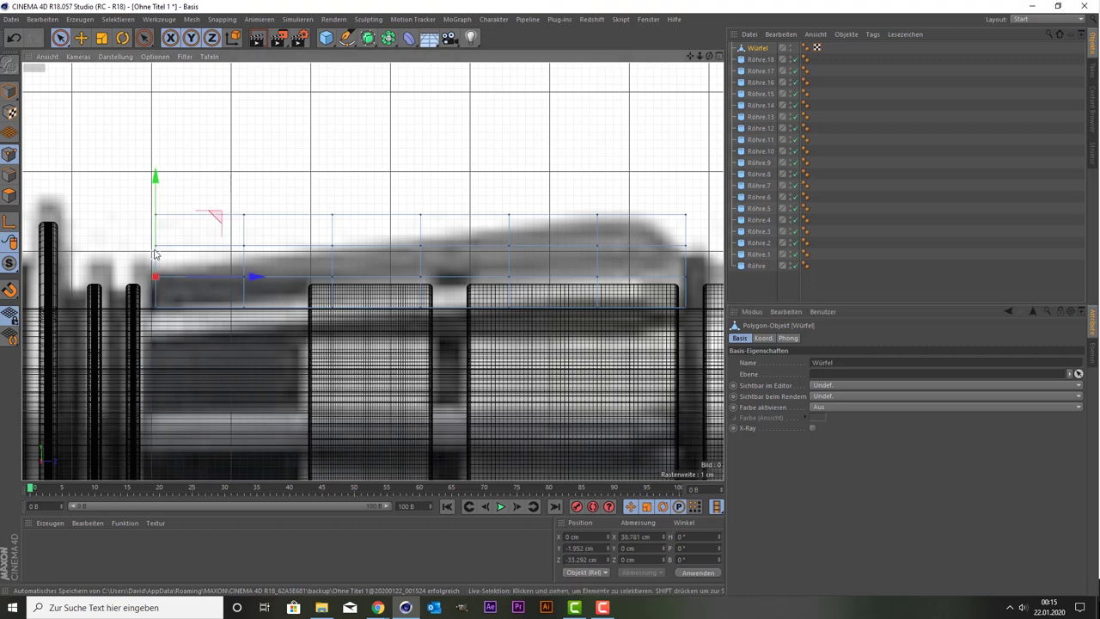
drag(155, 250, 159, 255)
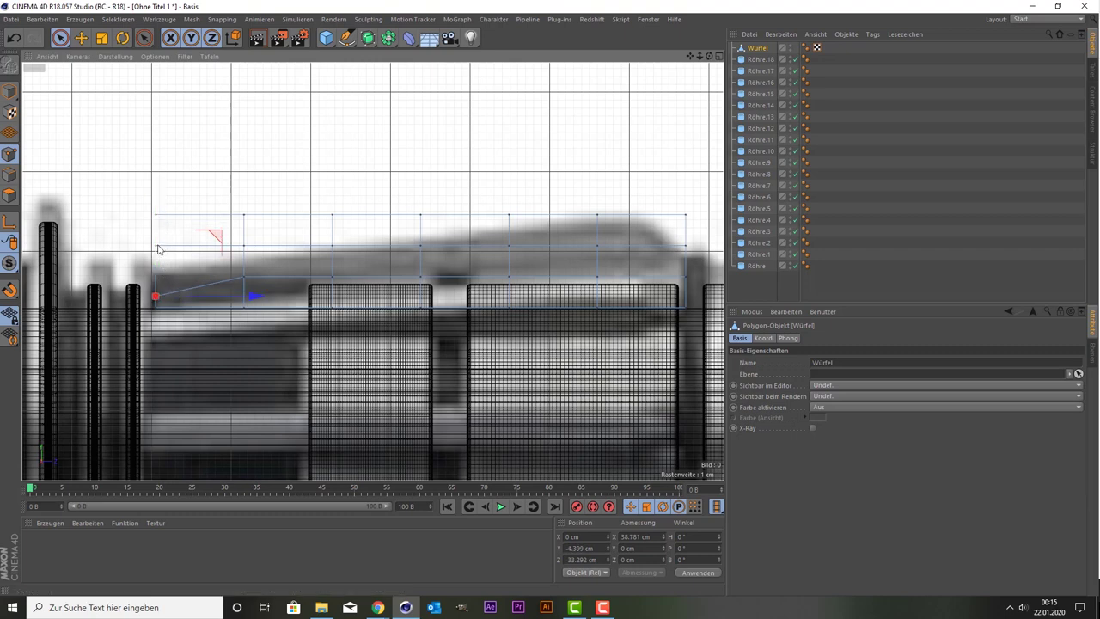
click(155, 250)
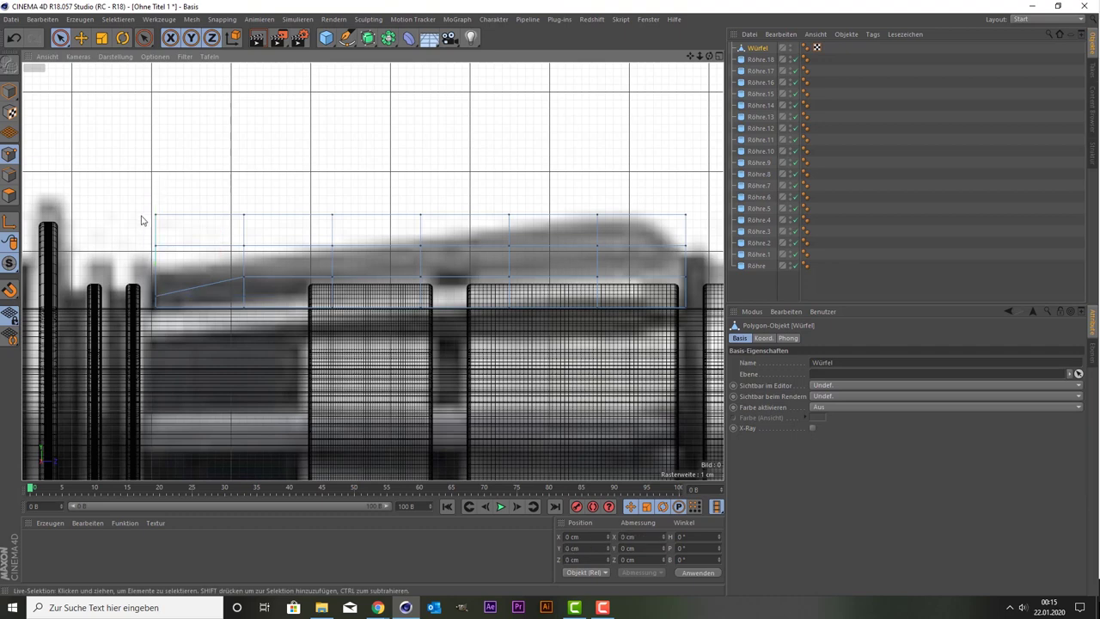
click(157, 215)
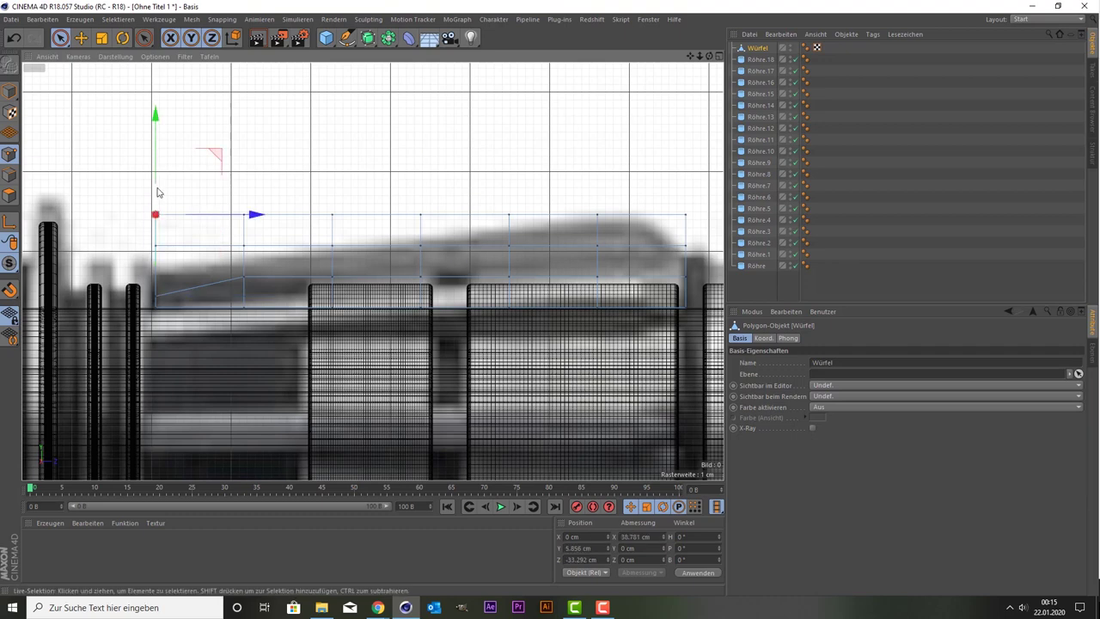
click(157, 247)
drag(155, 214, 232, 240)
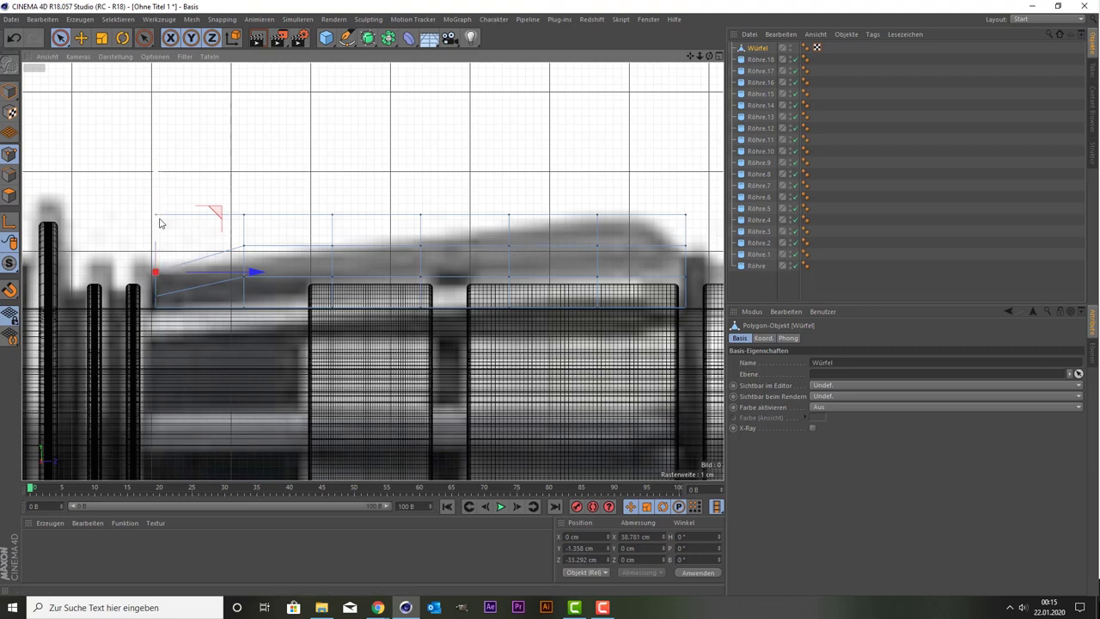
Drag the lower left point further down and pull the top-left corner down to form the slope
click(148, 250)
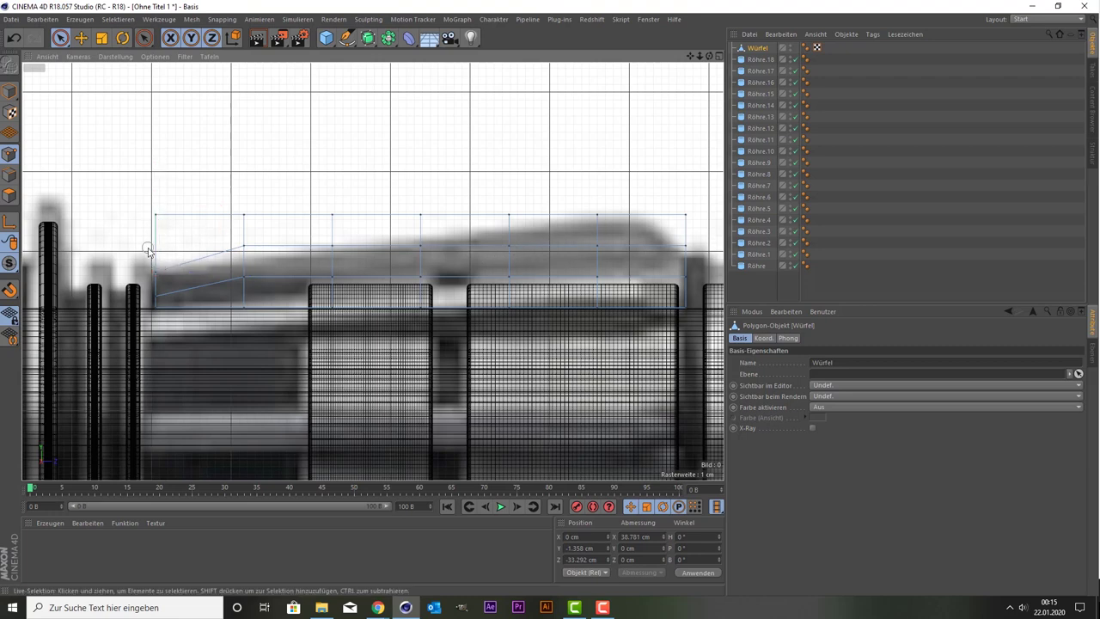
click(159, 271)
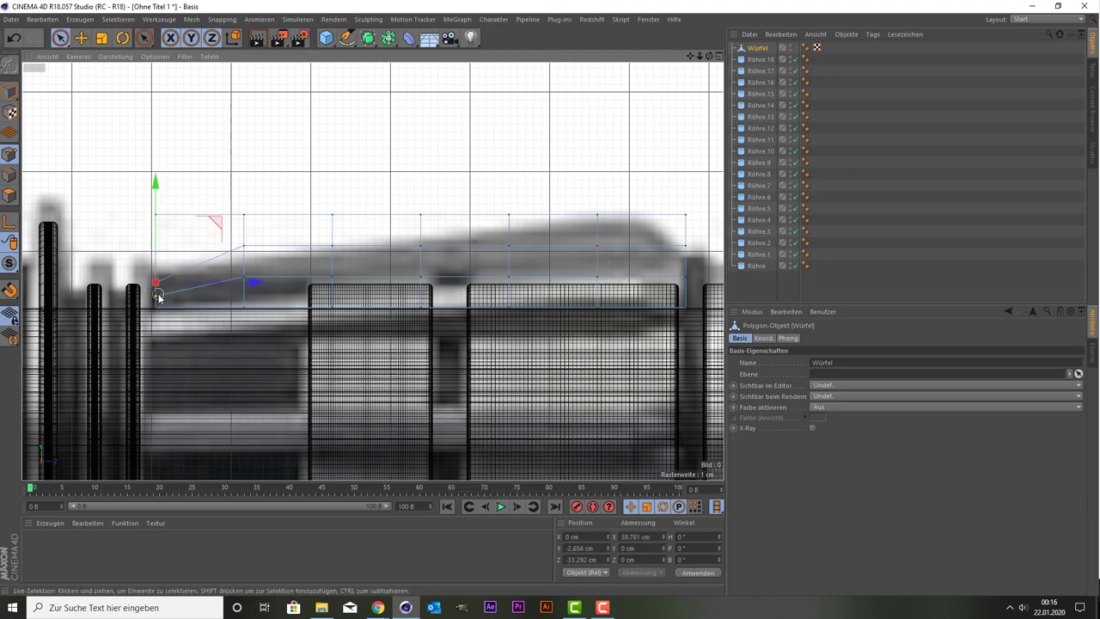
drag(156, 286, 156, 305)
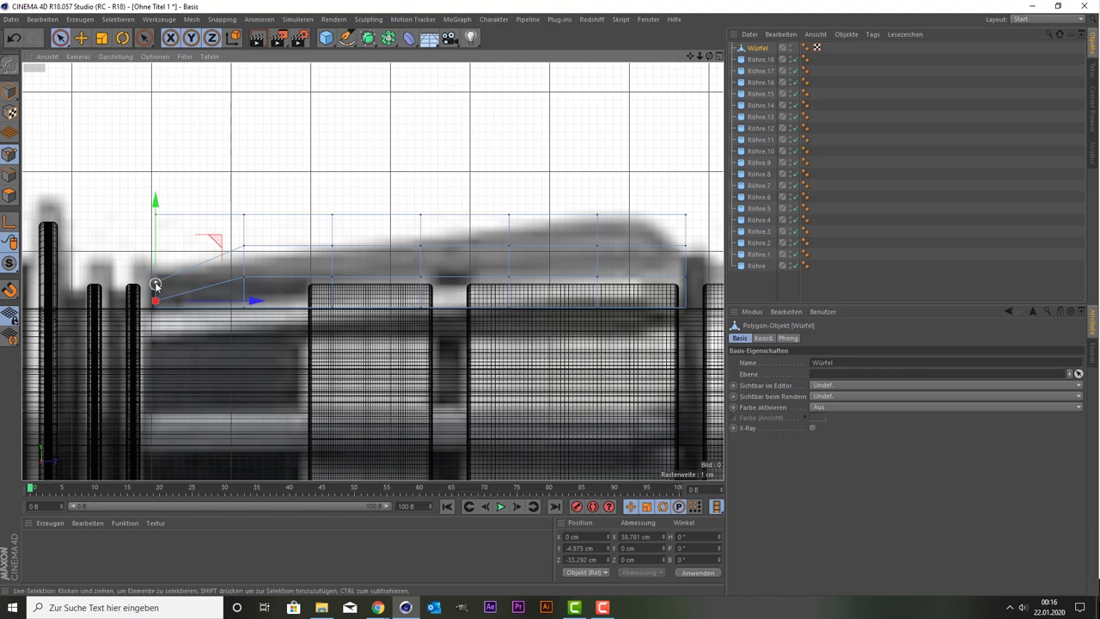
click(157, 221)
click(155, 215)
click(152, 189)
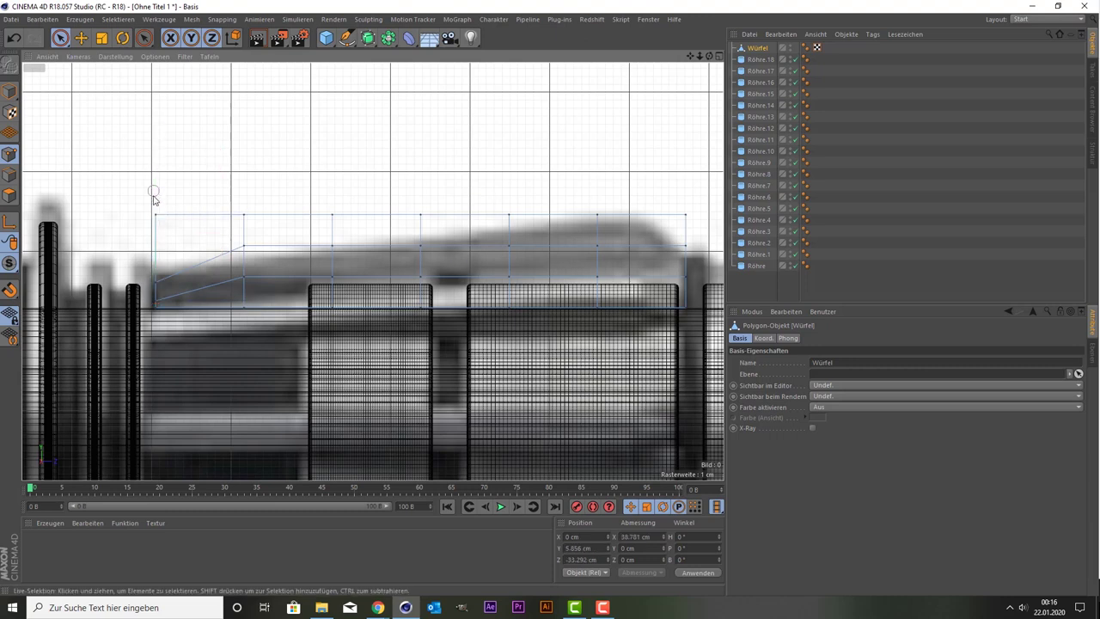
click(155, 214)
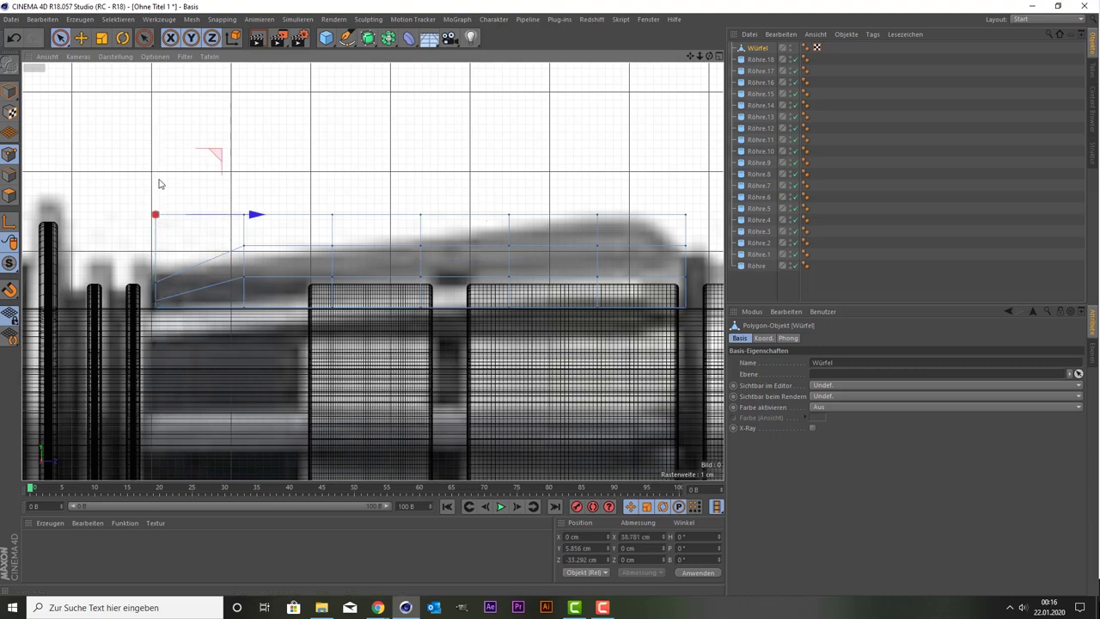
drag(156, 183, 150, 235)
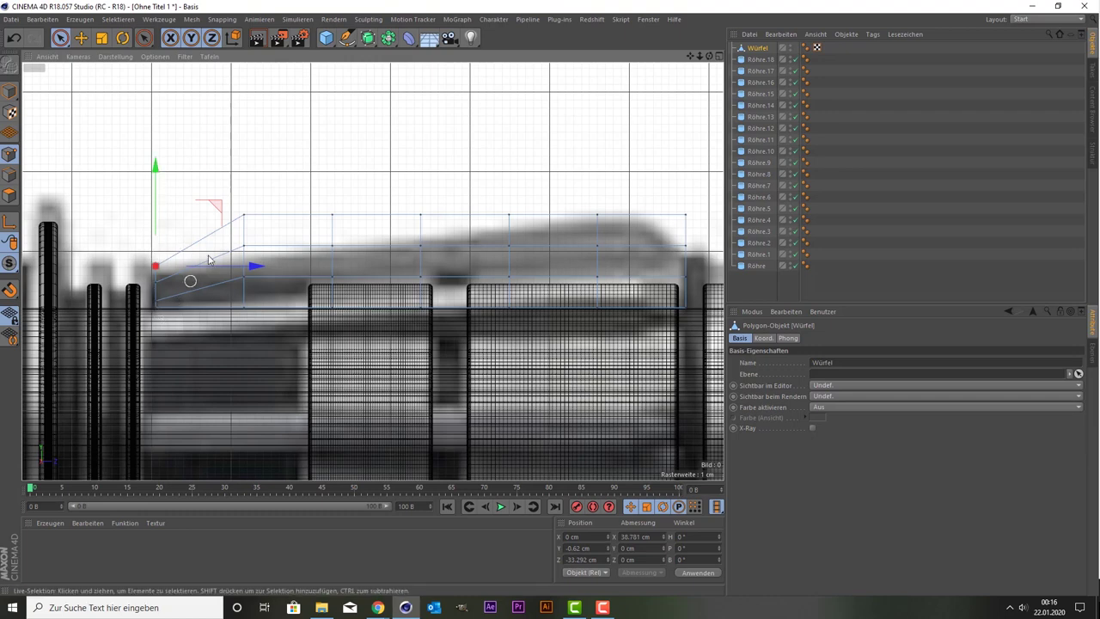
Select the vertices at the left end of the Würfel block in the Front view
click(154, 267)
shift+click(152, 281)
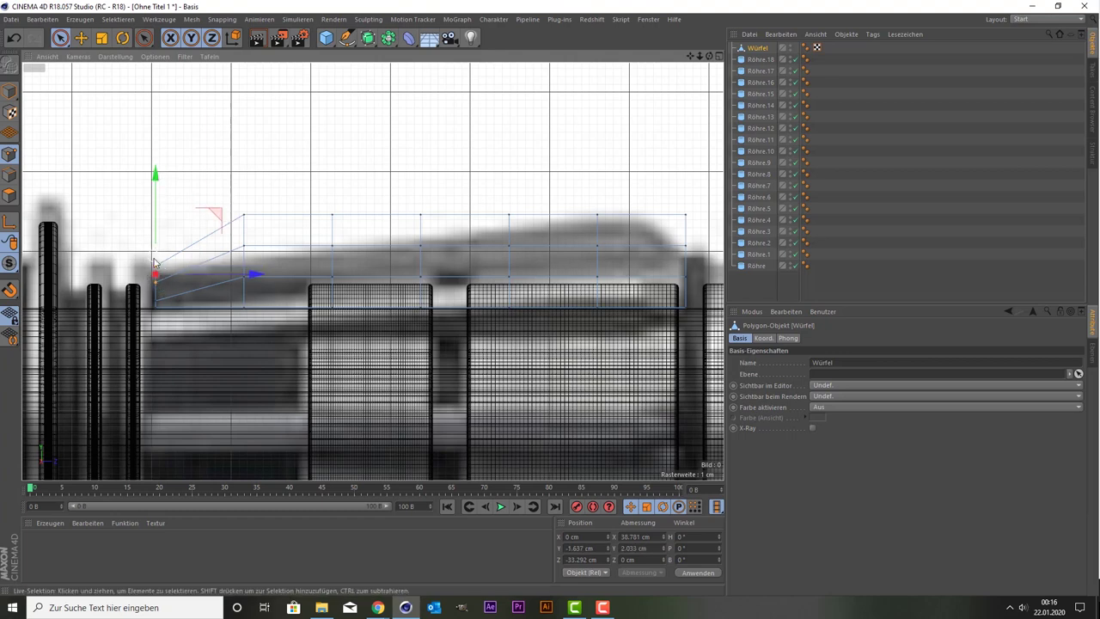
click(118, 260)
click(157, 265)
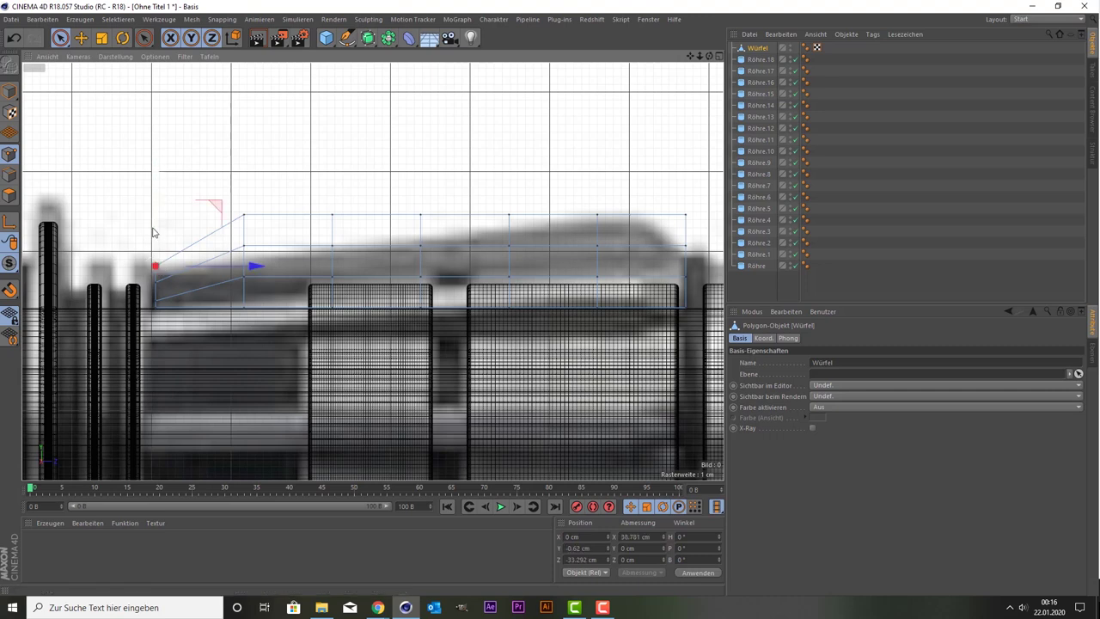
click(155, 307)
Orbit the angled block in the maximized Perspective view, then maximize the side view with the reference image
middle_click(88, 209)
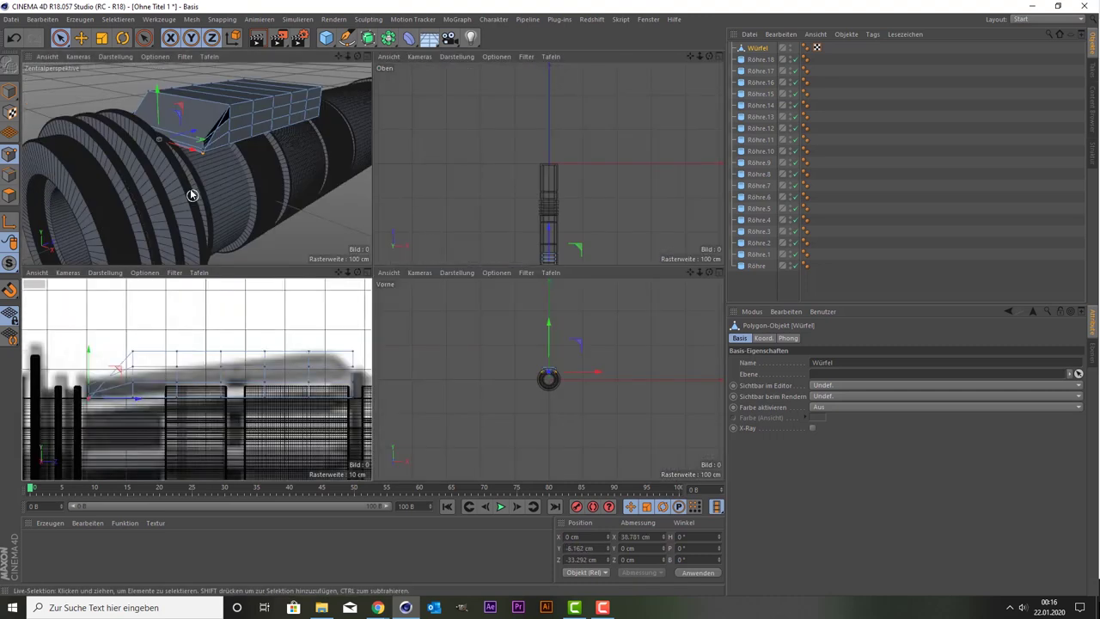
middle_click(189, 184)
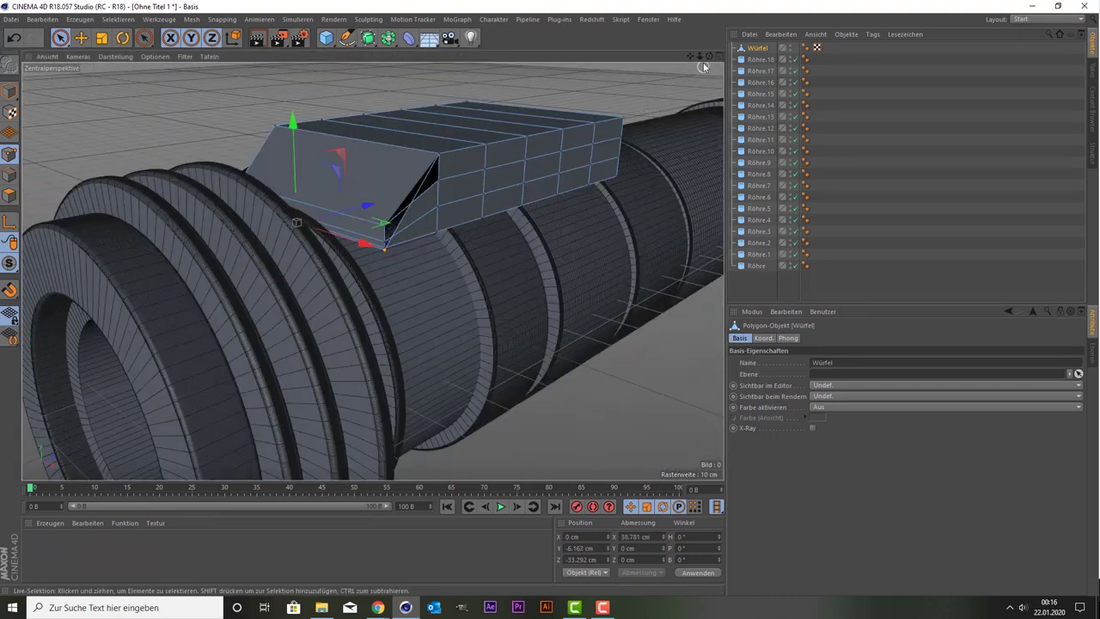
drag(709, 56, 336, 184)
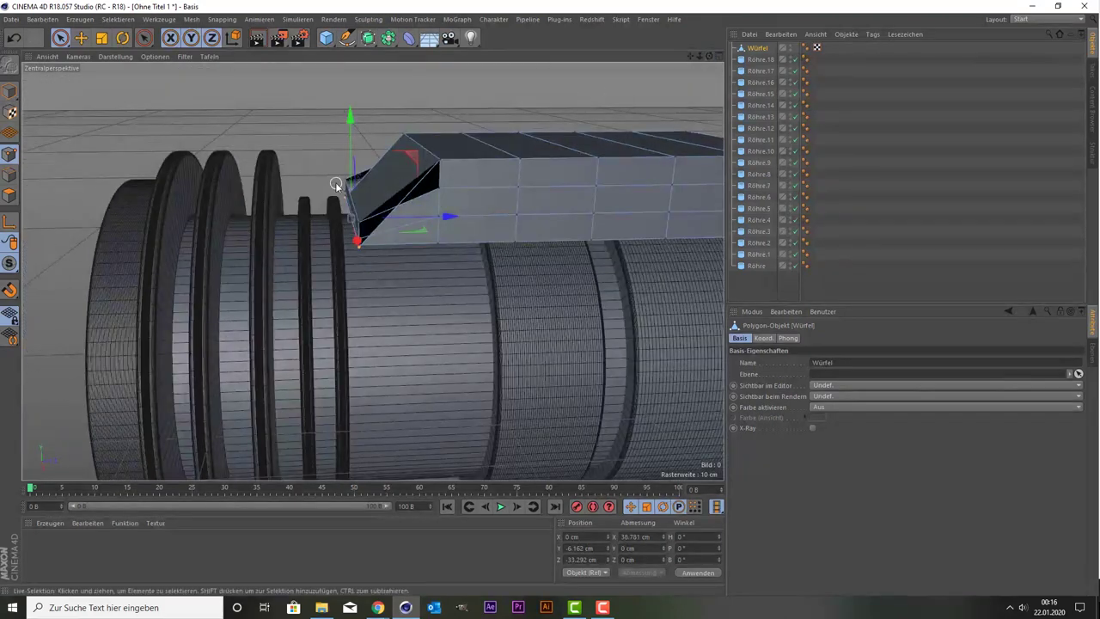
middle_click(296, 218)
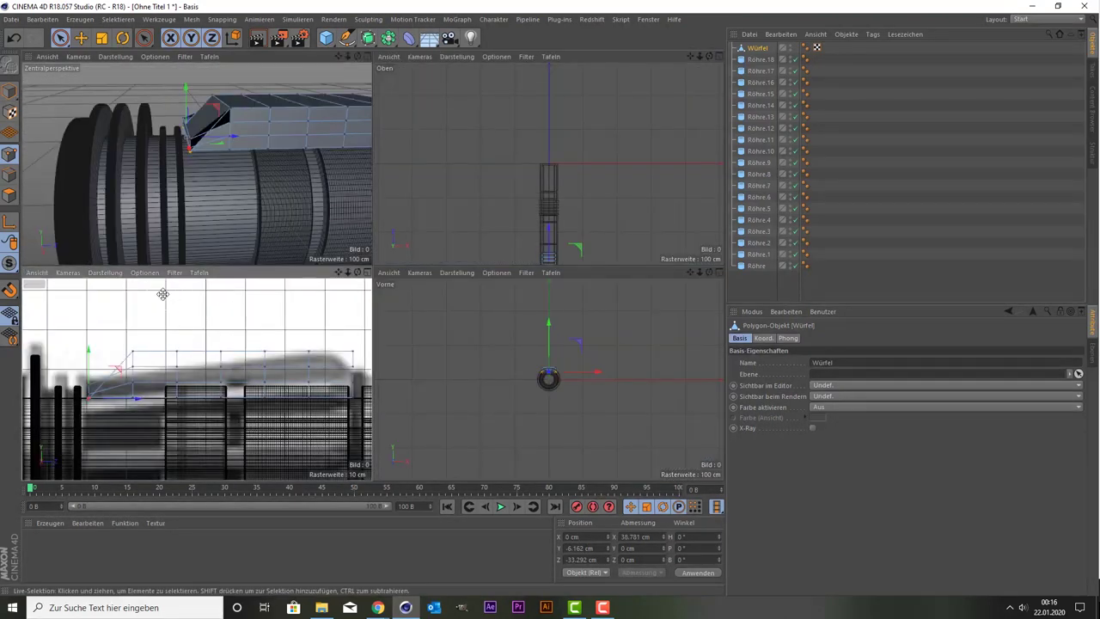
middle_click(163, 293)
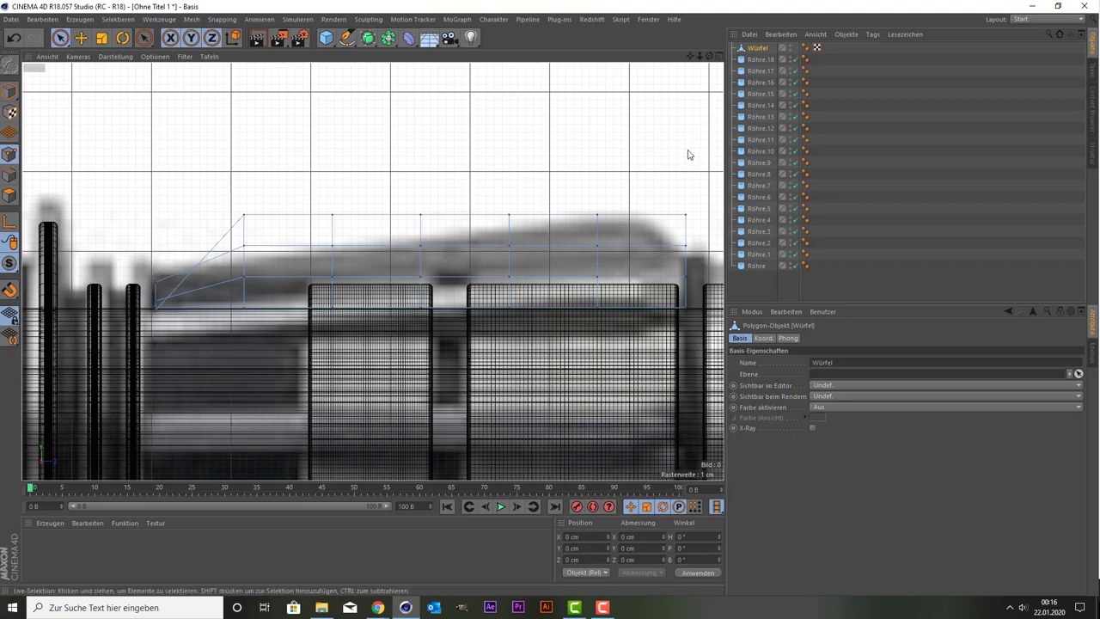
Undo the last vertex change, nudge the selected vertex lower, and lower the next slope vertex slightly
key(ctrl+z)
key(ctrl+y)
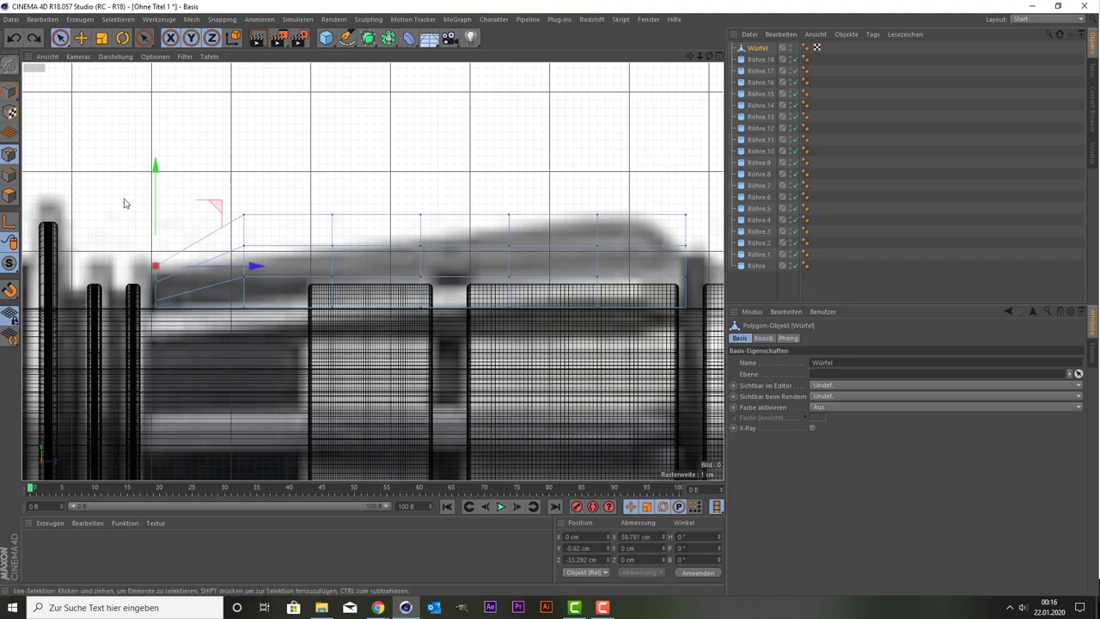
drag(155, 209, 155, 212)
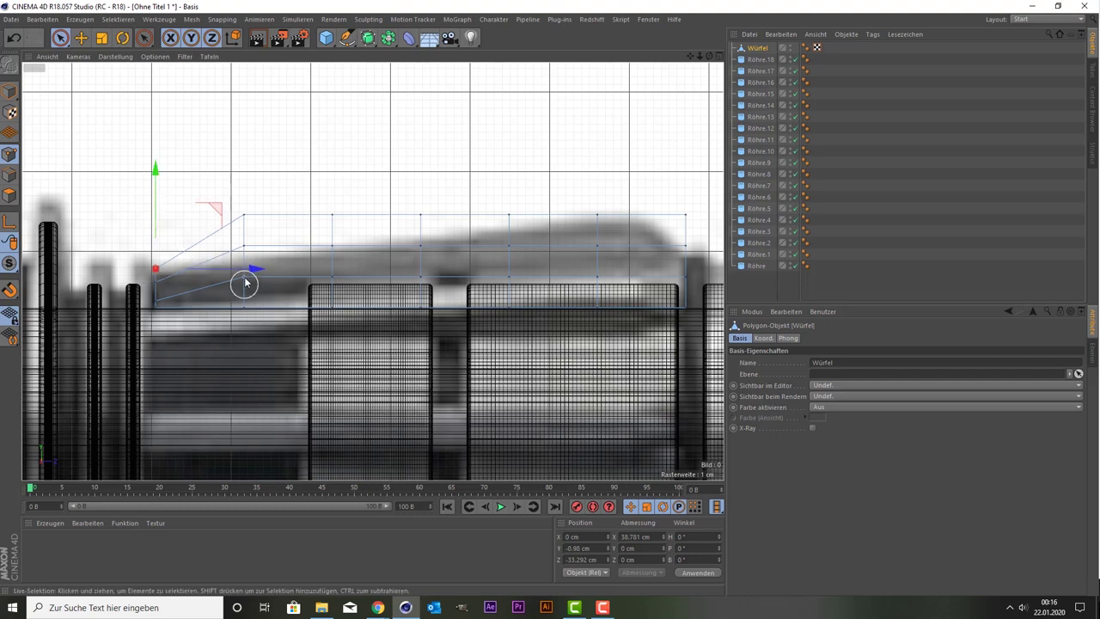
click(243, 246)
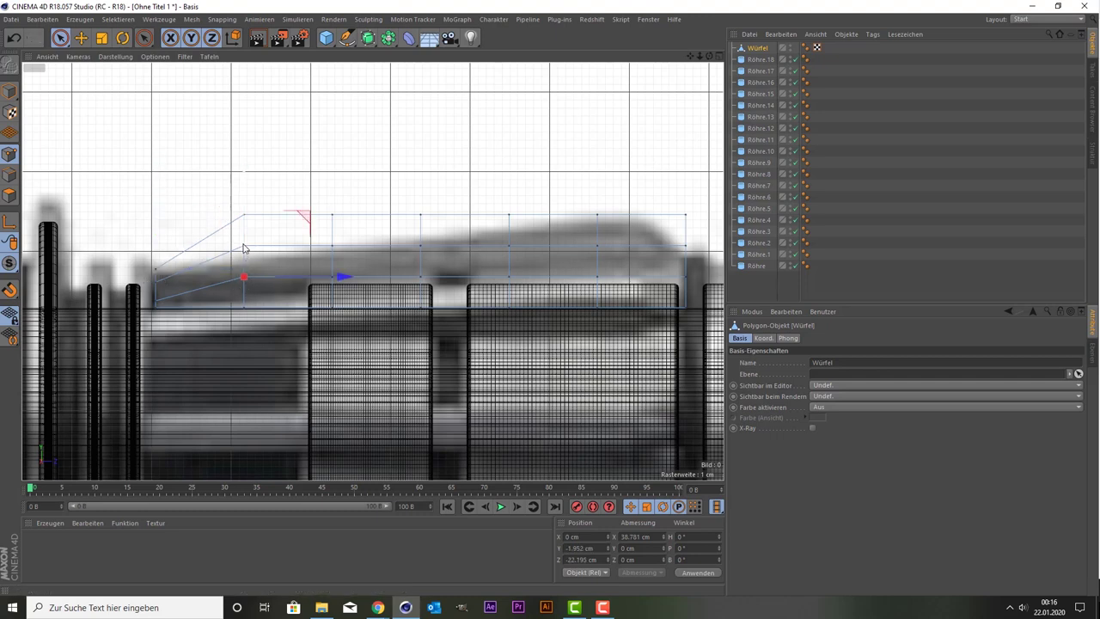
drag(244, 214, 244, 265)
key(ctrl+z)
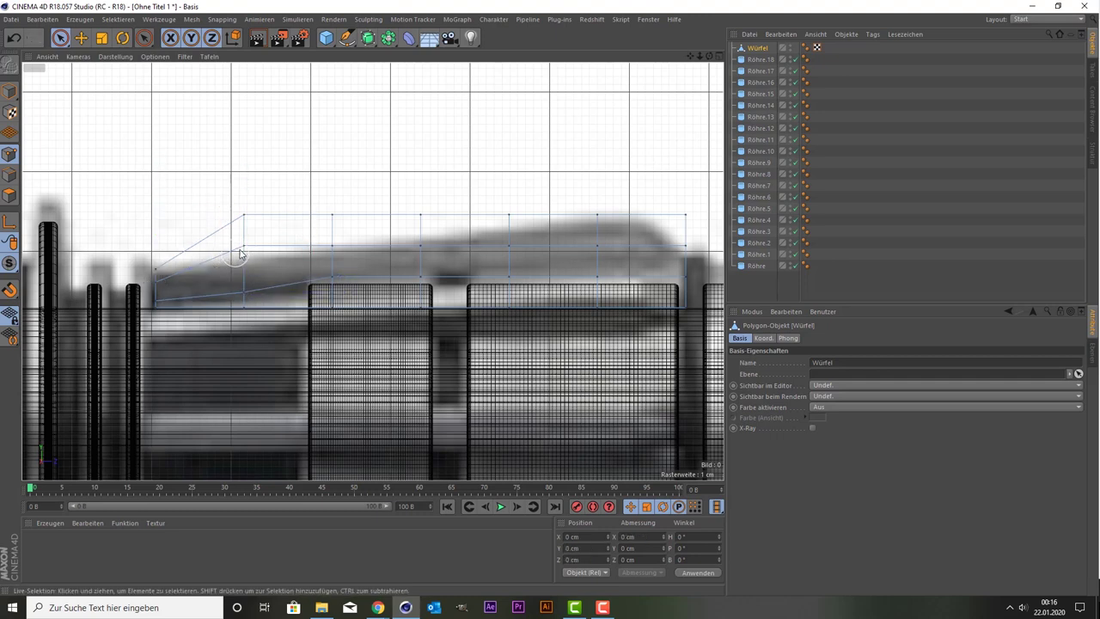
drag(245, 220, 237, 249)
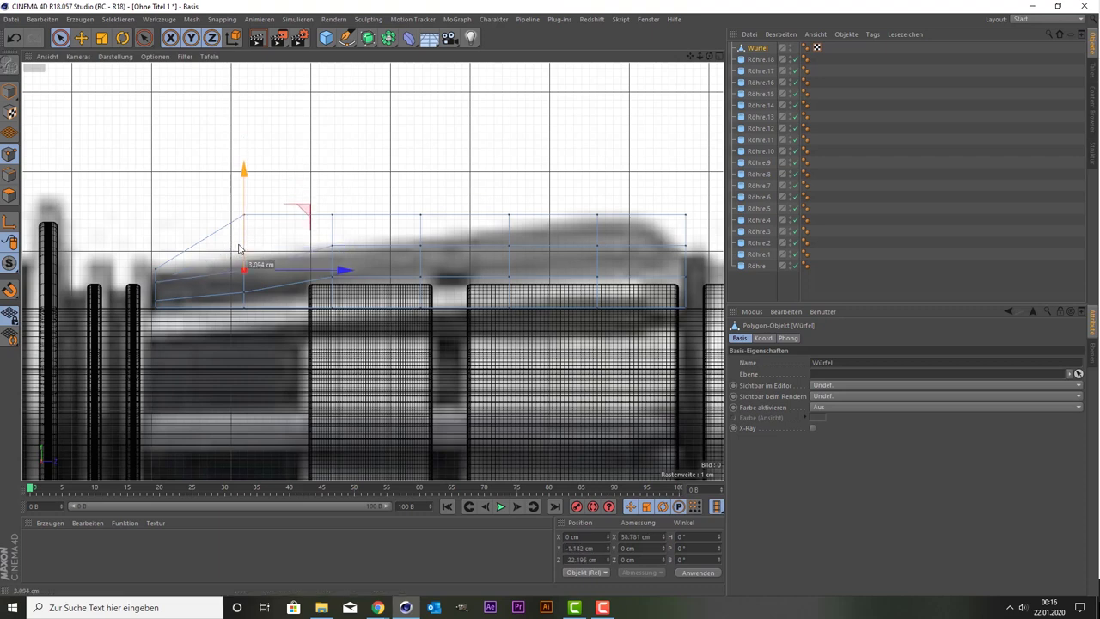
Lower the upper vertex of the slope along the height axis
click(237, 249)
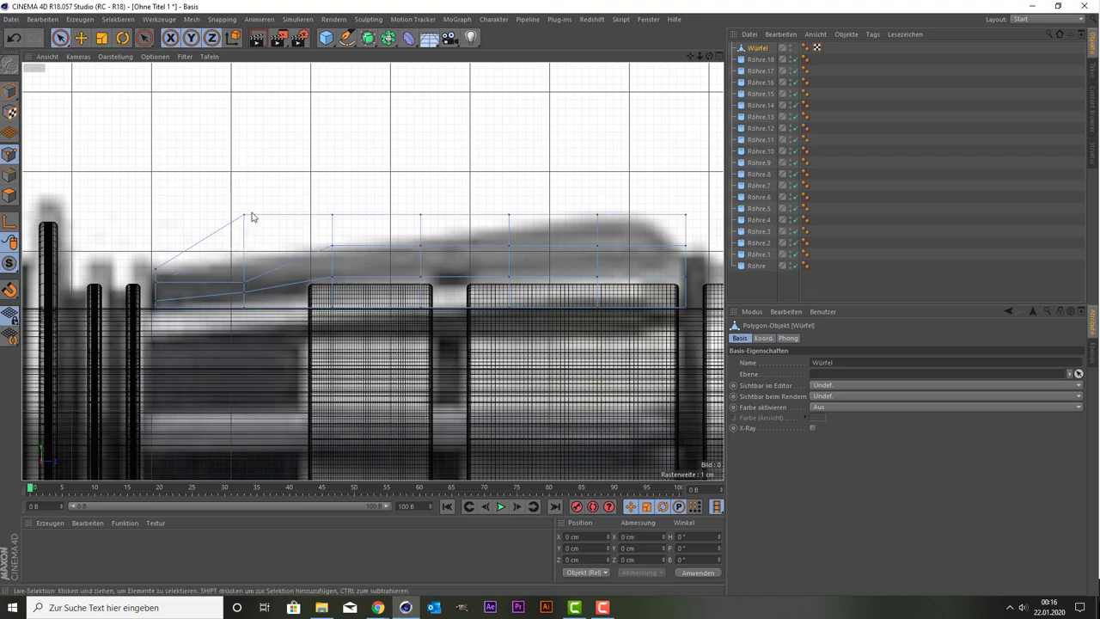
click(245, 215)
drag(243, 189, 239, 233)
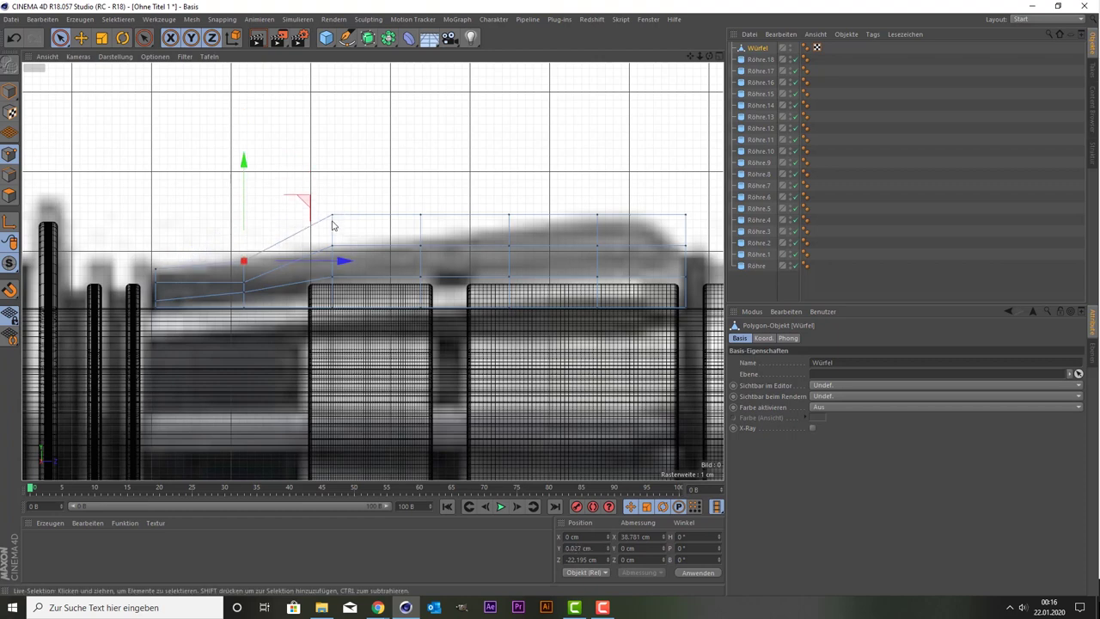
click(332, 216)
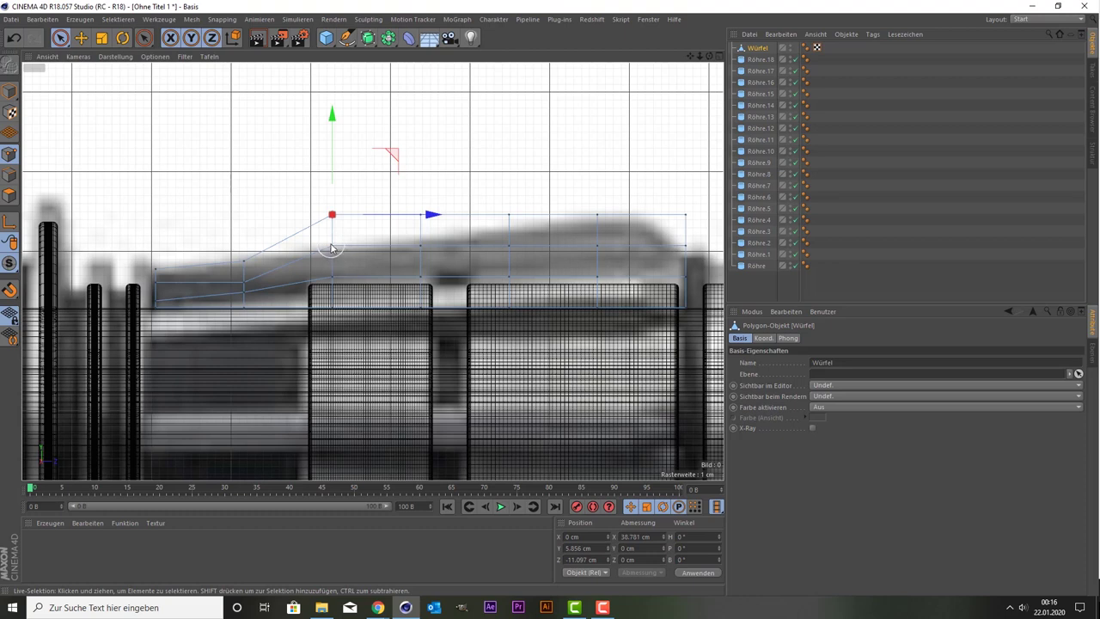
Lower two vertices of the next column together, then drop the lower one about 3 cm
click(315, 261)
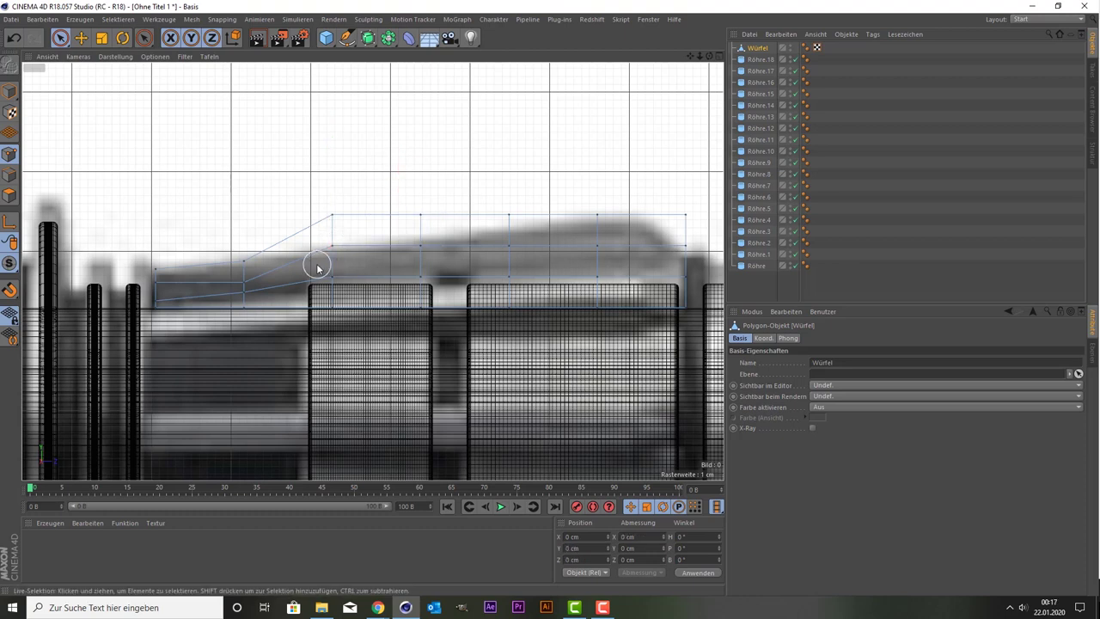
click(332, 221)
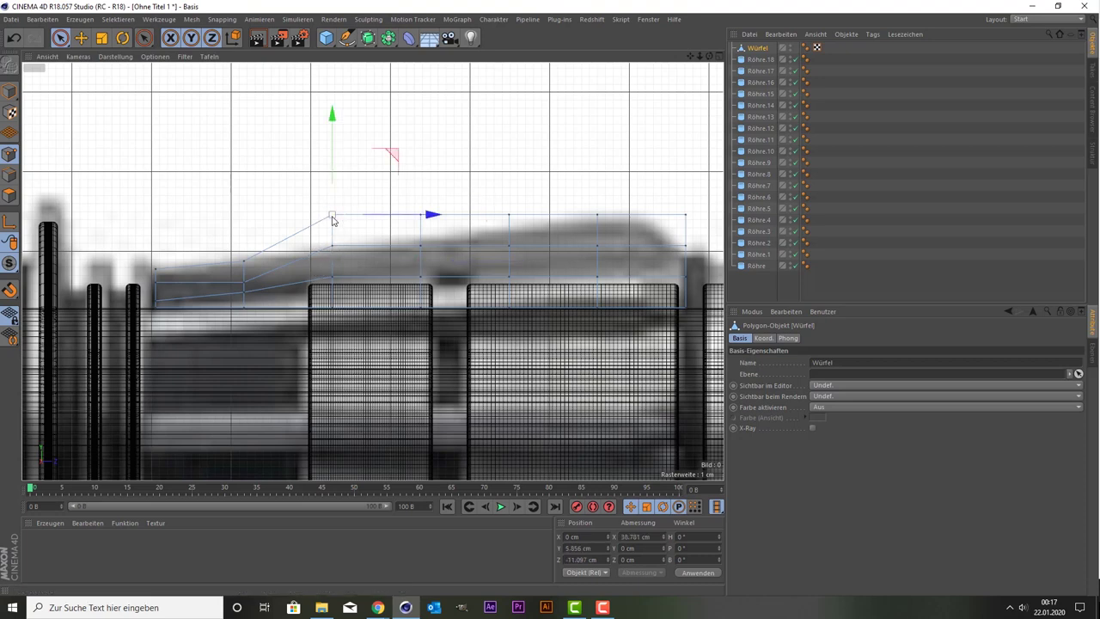
shift+click(332, 276)
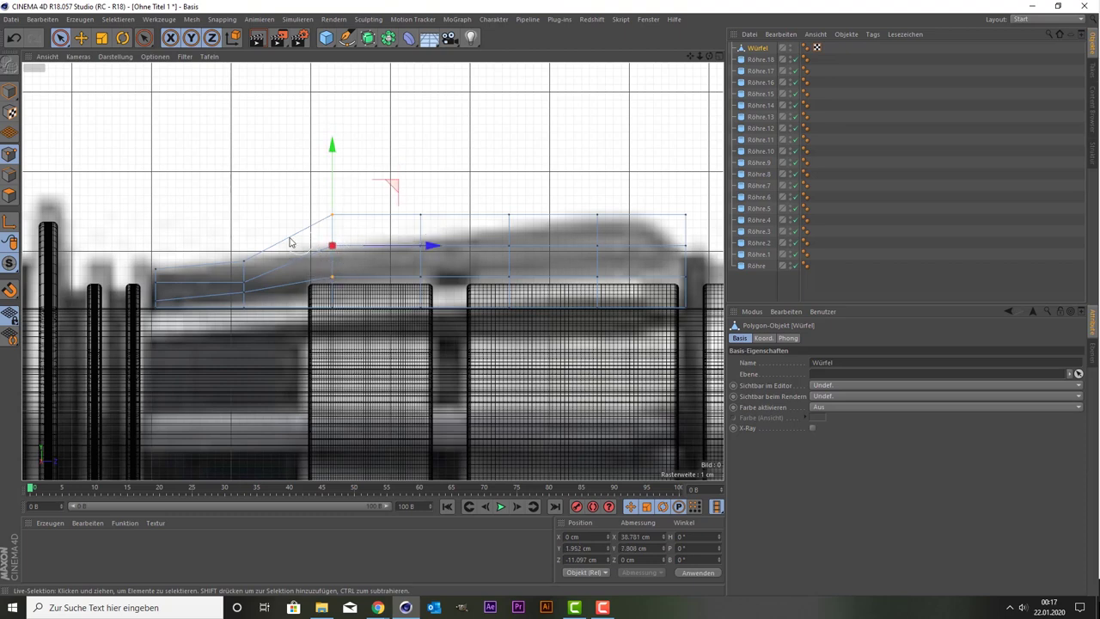
click(372, 208)
click(331, 215)
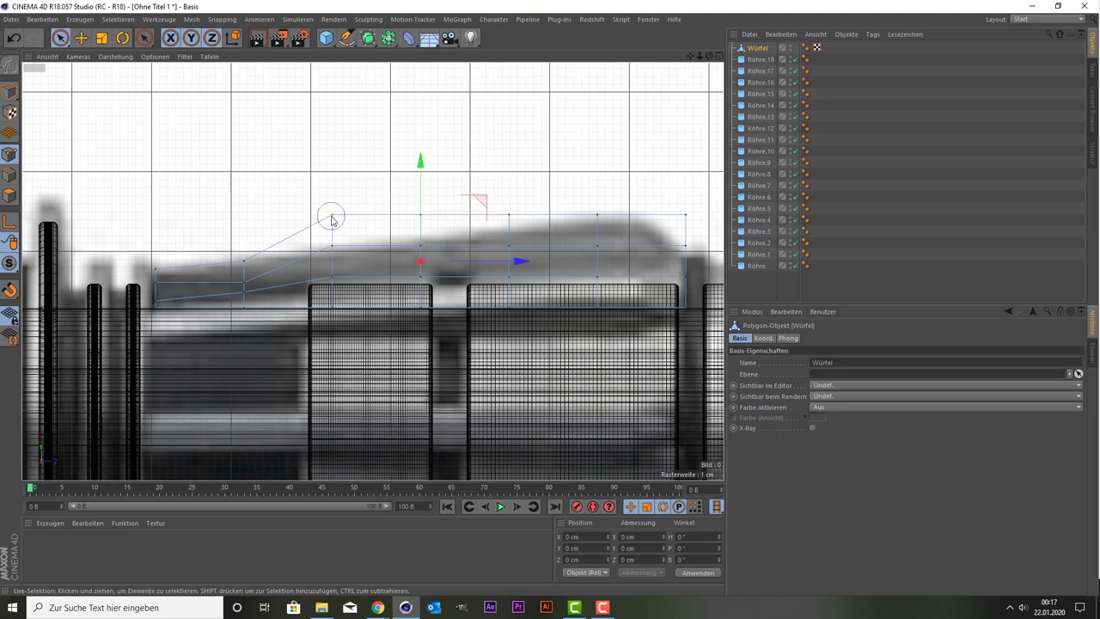
shift+click(331, 246)
drag(331, 200, 332, 225)
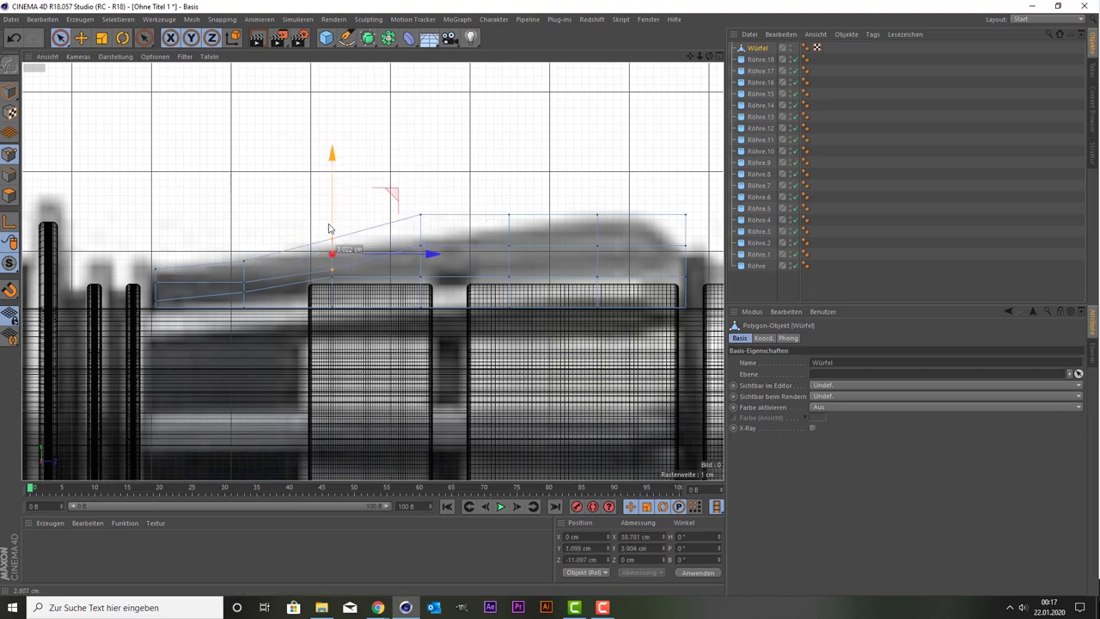
click(335, 275)
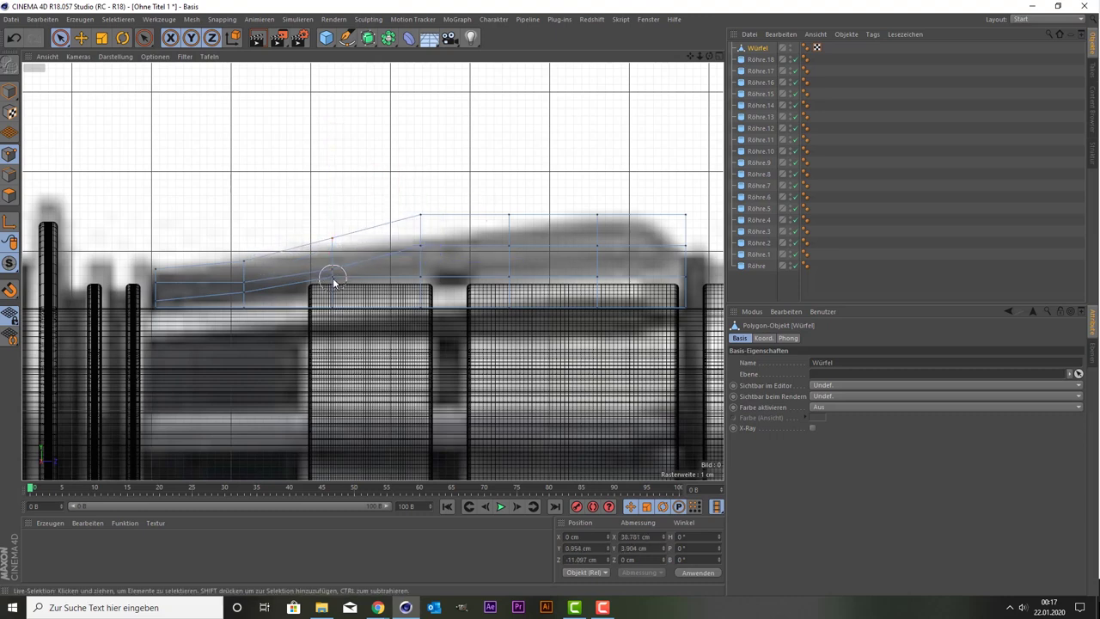
drag(332, 232, 326, 262)
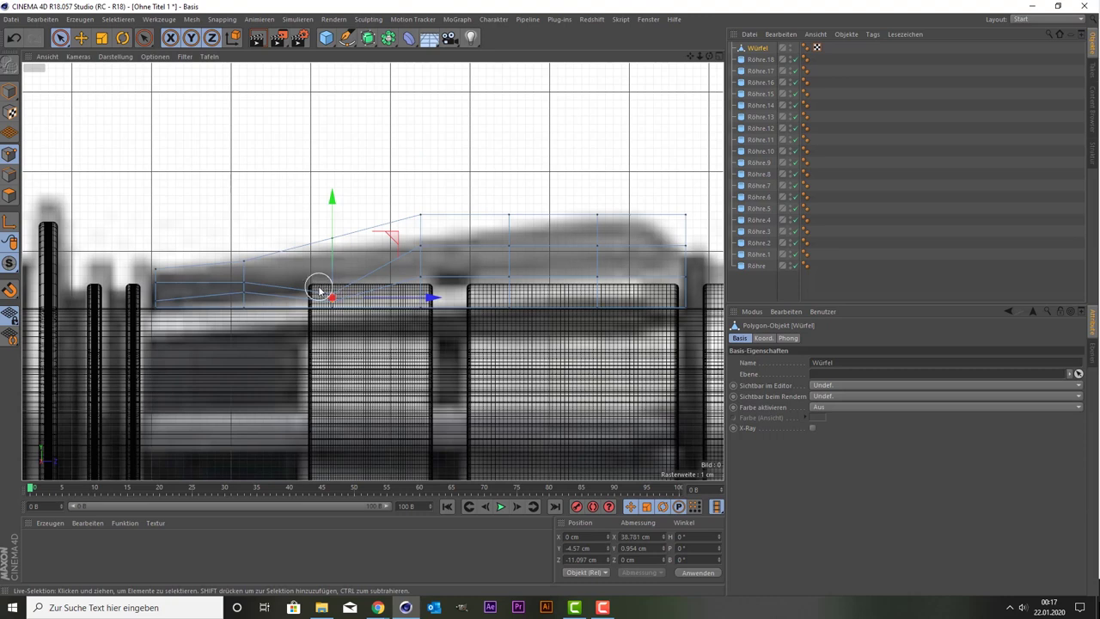
Lower the middle vertex of that column about 2.9 cm
click(332, 294)
click(331, 290)
click(330, 275)
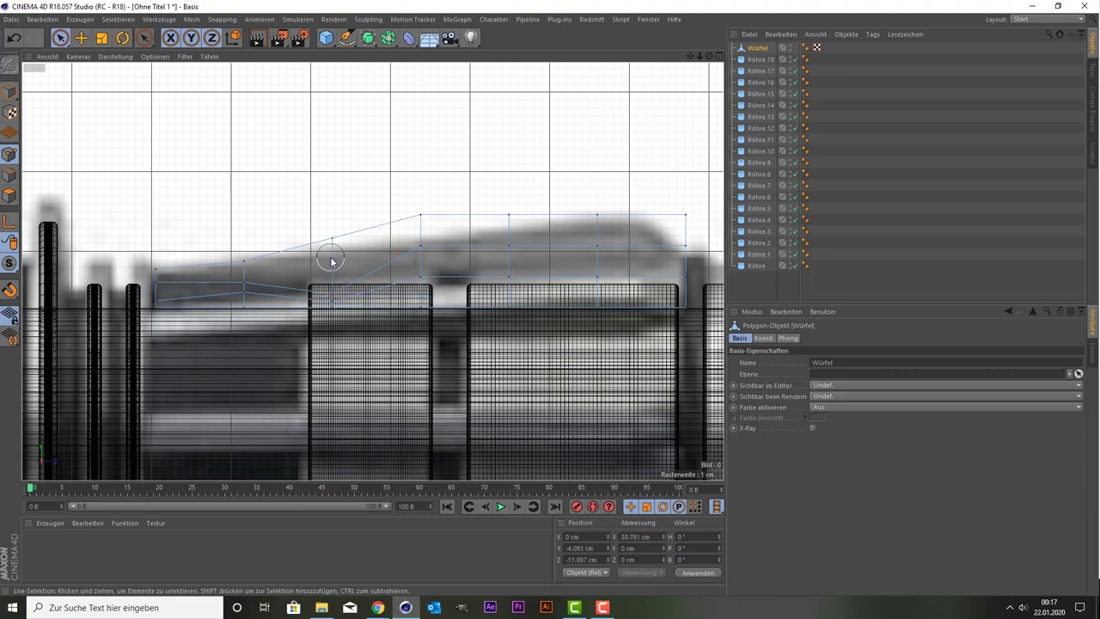
click(331, 296)
click(333, 297)
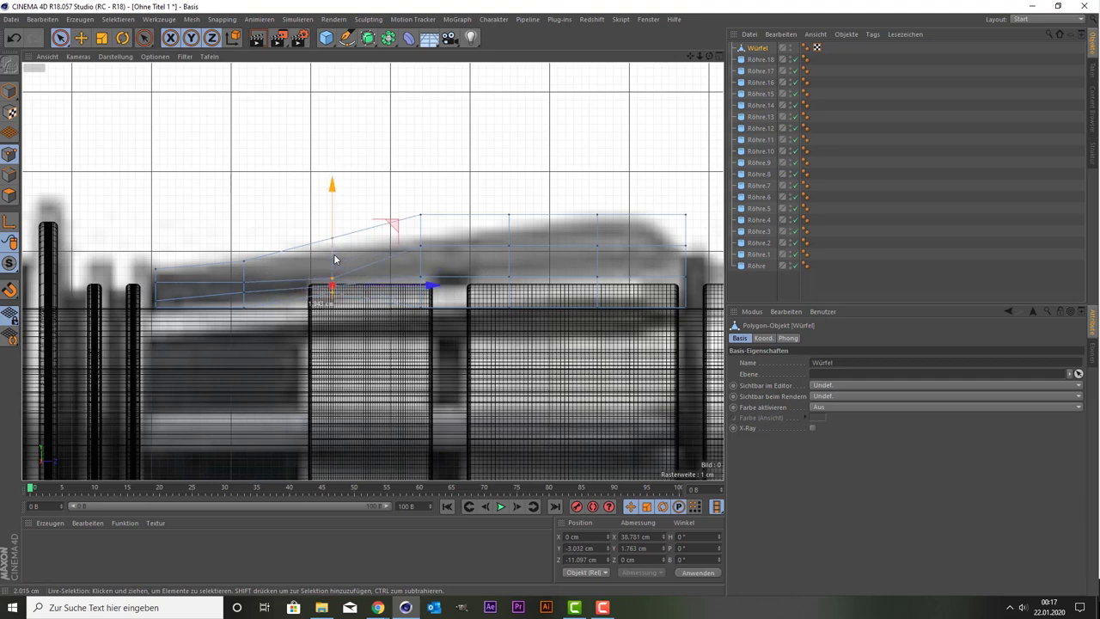
click(329, 333)
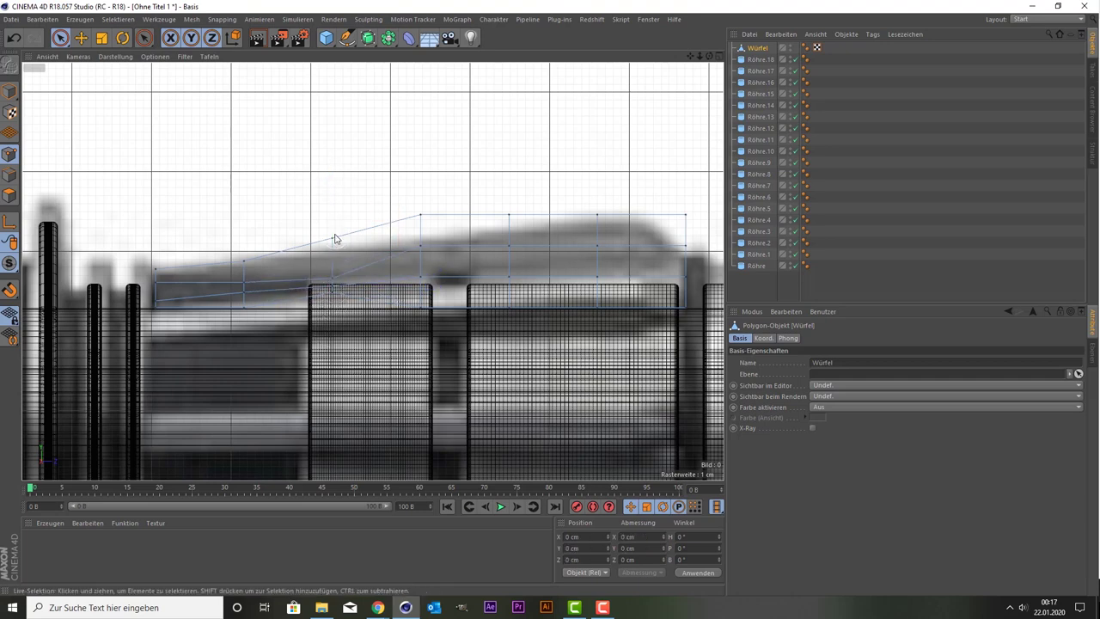
click(335, 239)
shift+click(332, 238)
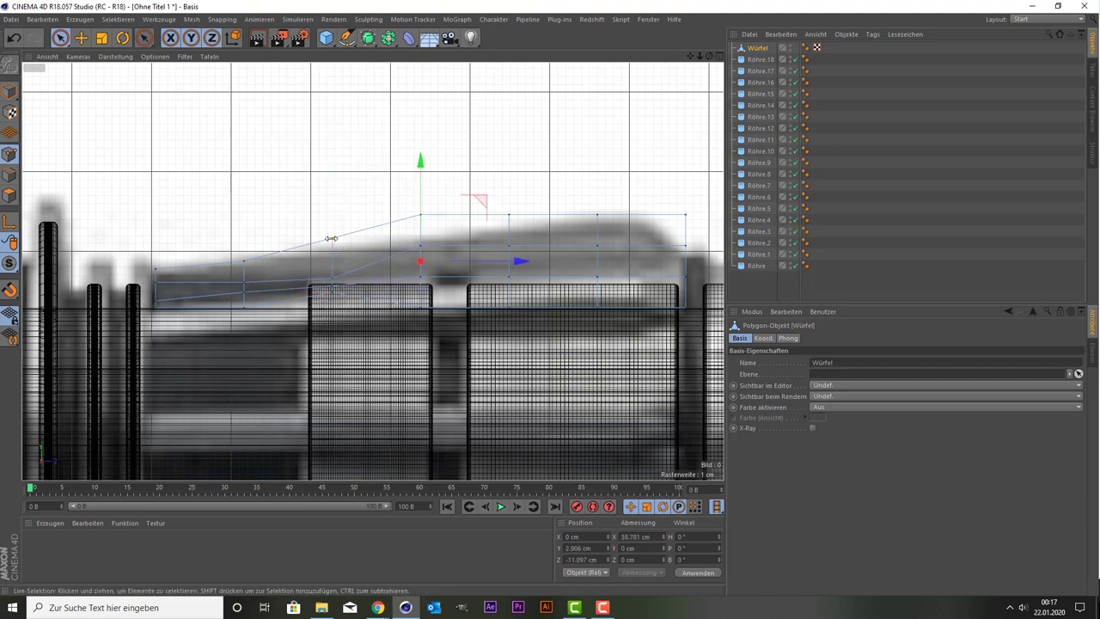
click(331, 238)
drag(333, 207, 329, 231)
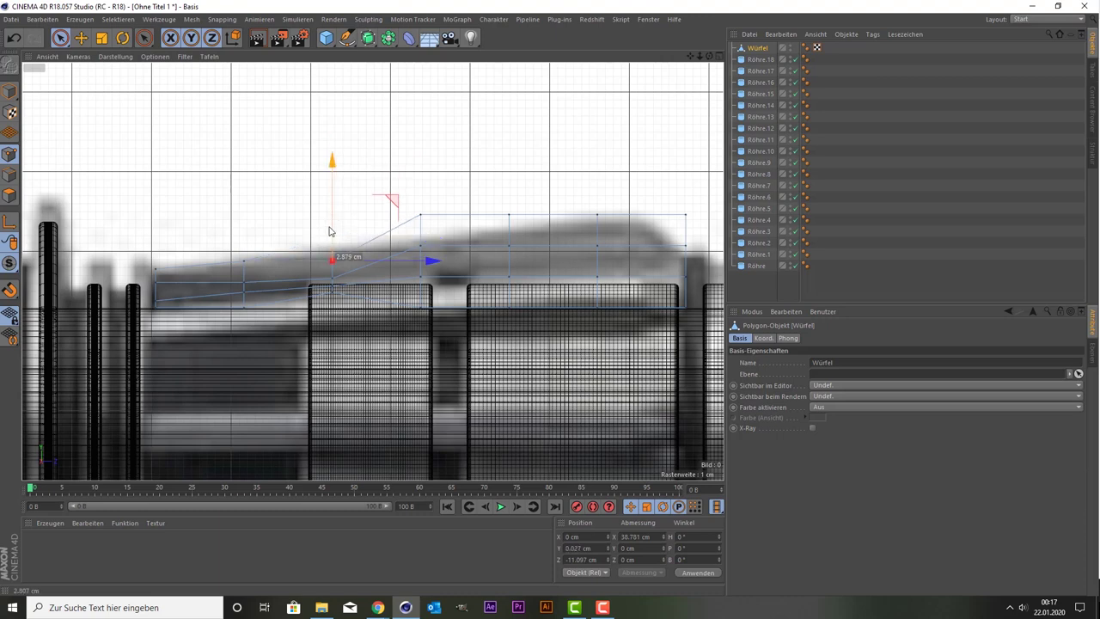
Lower the next section's block points to follow the reference outline
click(417, 254)
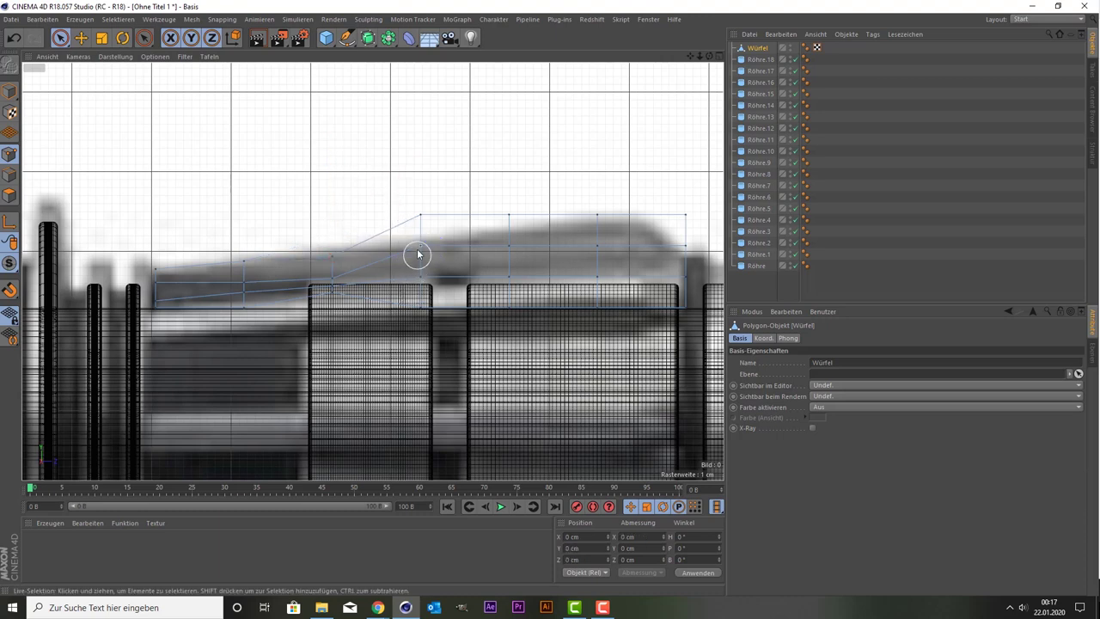
click(417, 254)
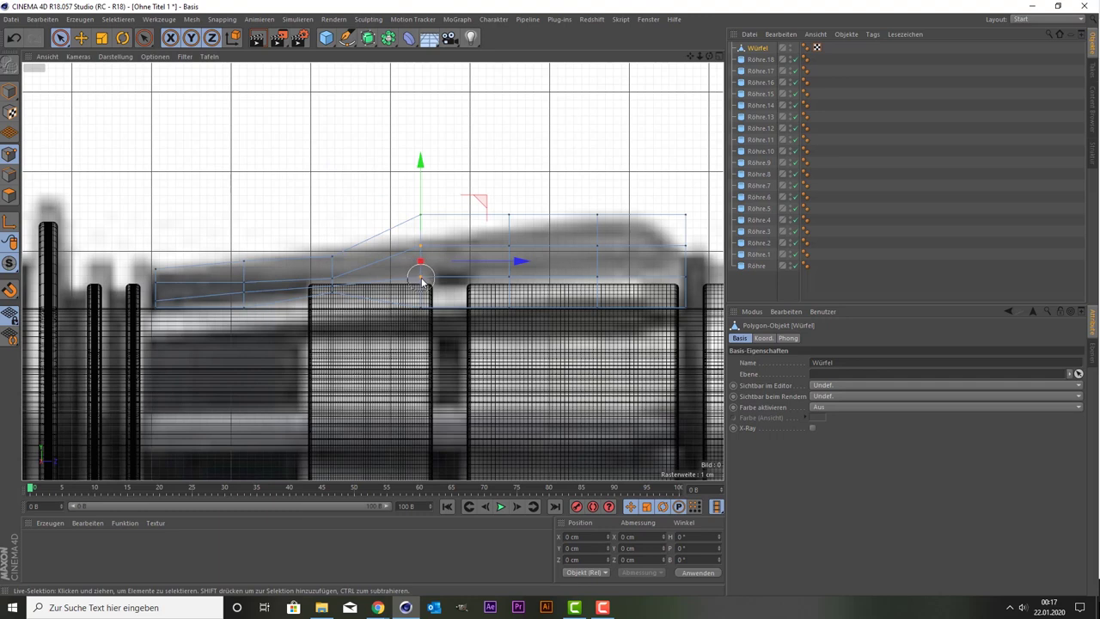
drag(420, 214, 421, 234)
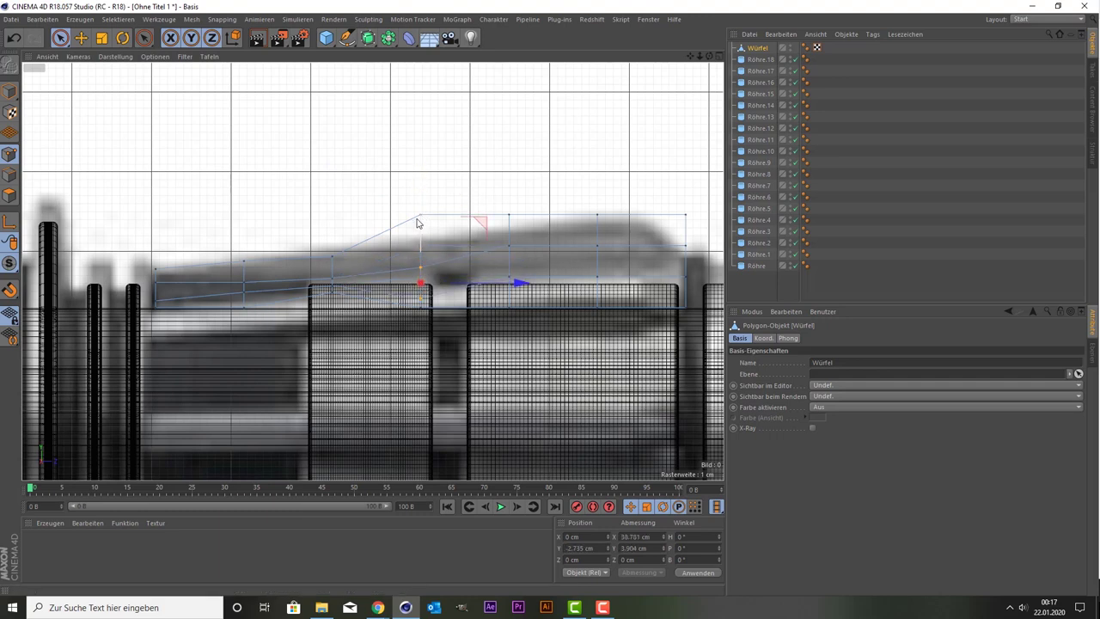
click(422, 214)
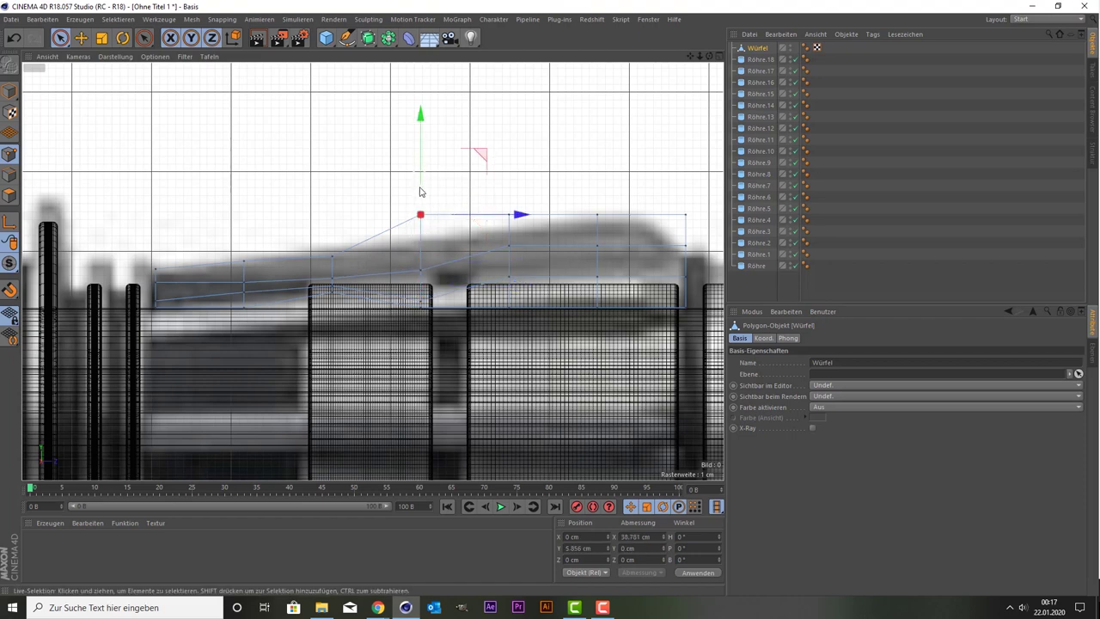
drag(420, 184, 439, 215)
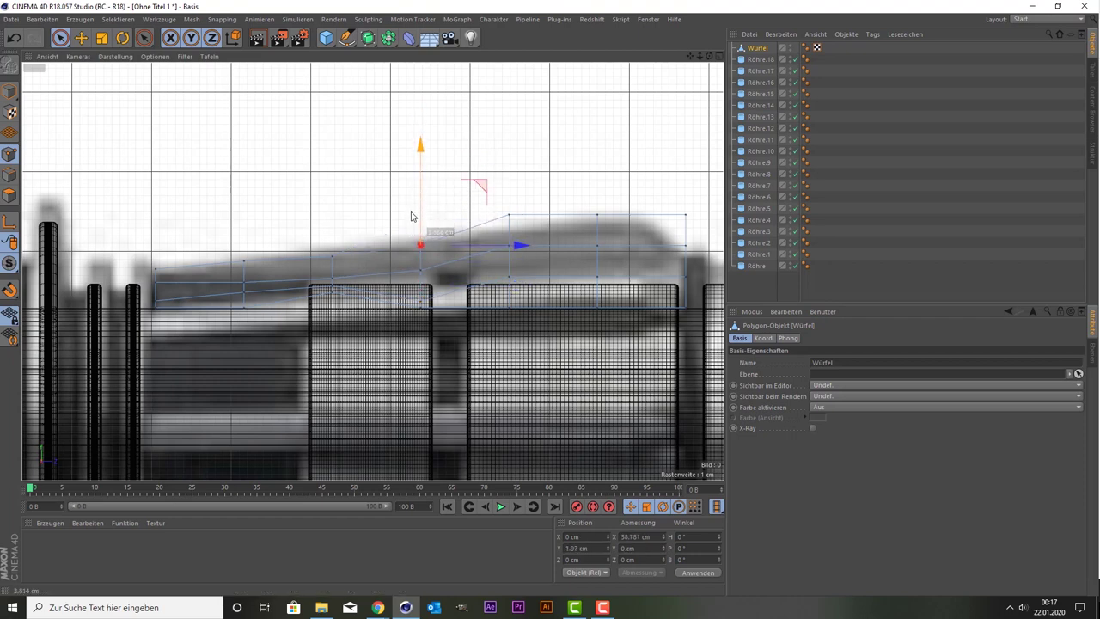
Lower the top point of the next column to match the slope
click(529, 308)
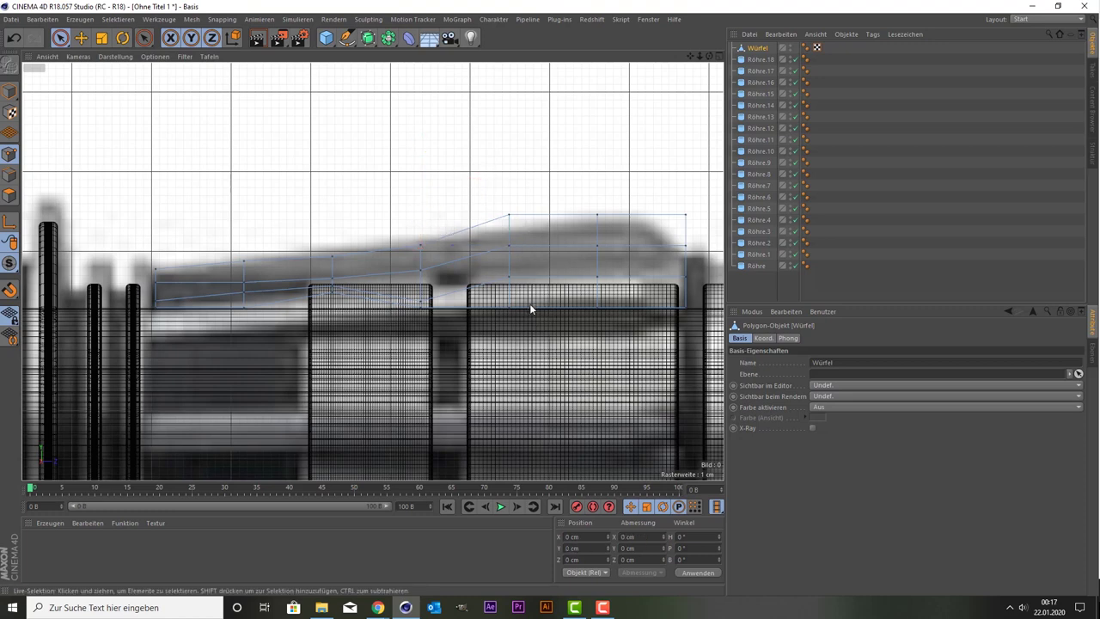
click(511, 251)
drag(512, 283, 504, 220)
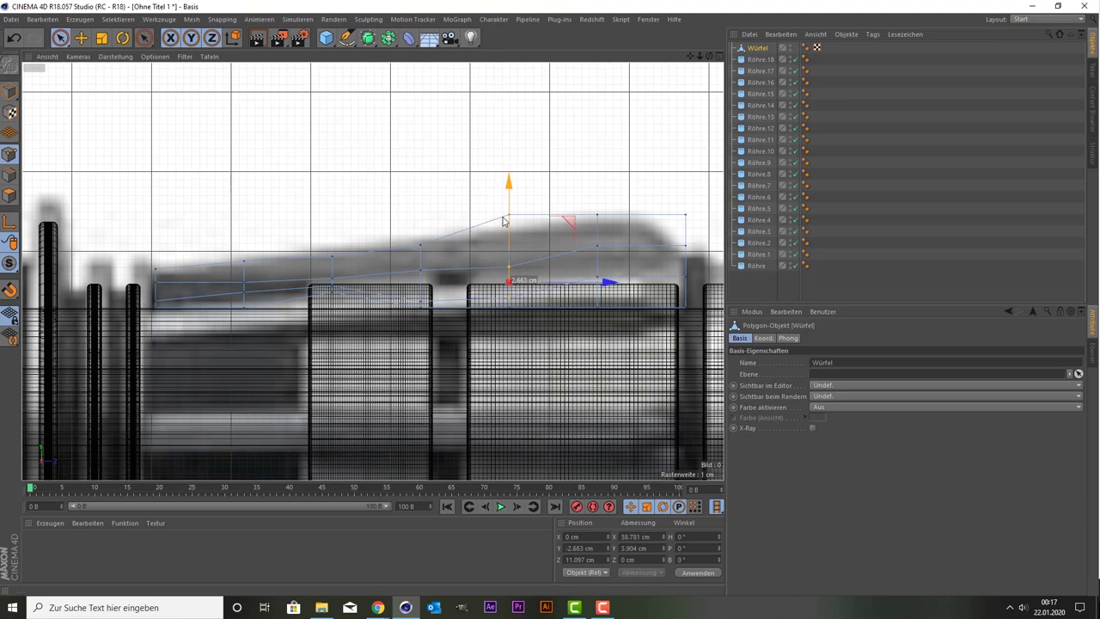
click(544, 209)
click(508, 217)
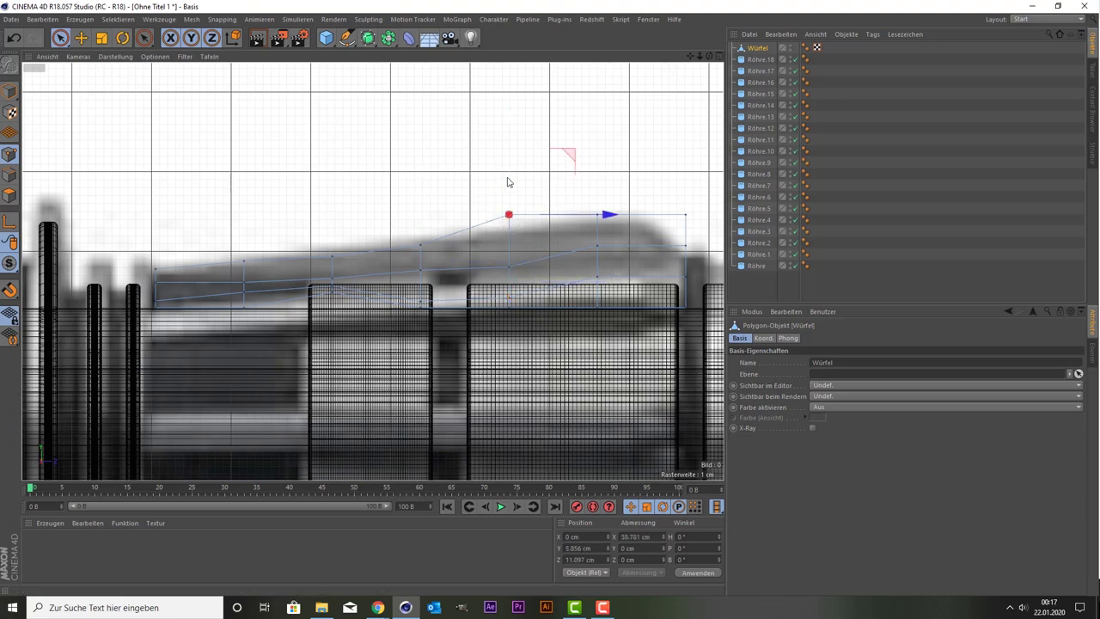
drag(507, 179, 509, 199)
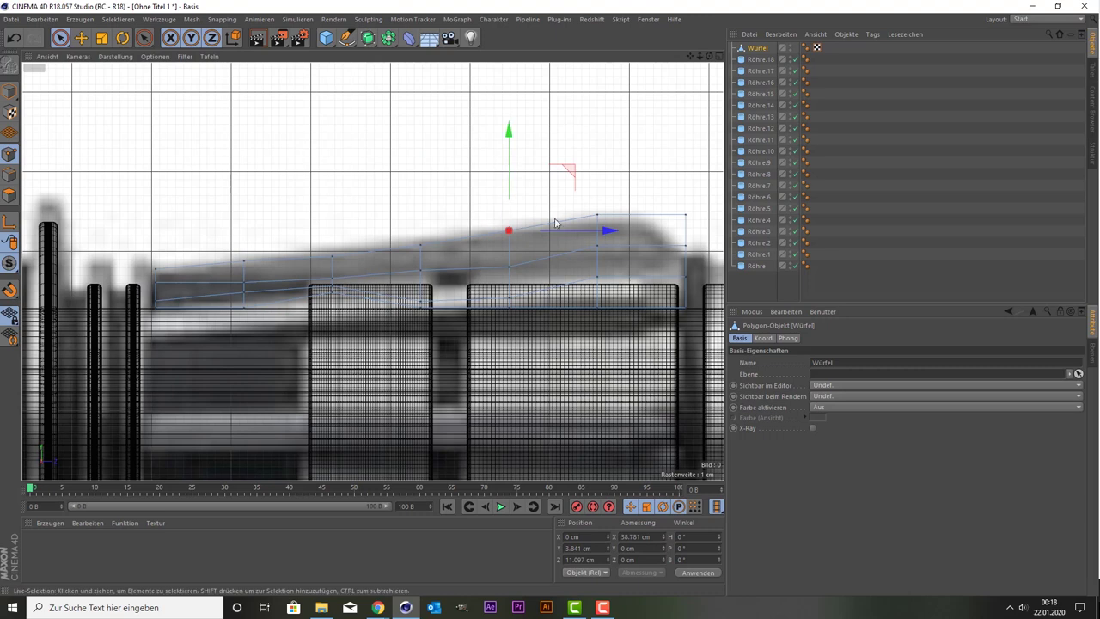
Lower the lower and upper vertices of the right column onto the reference edge
click(599, 251)
click(599, 292)
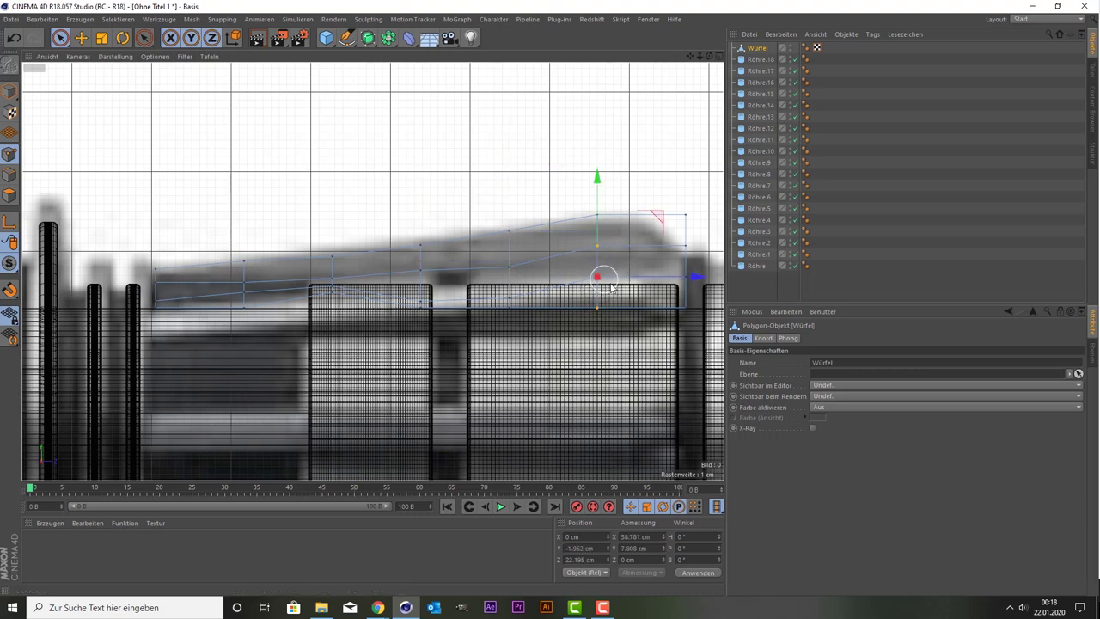
click(618, 255)
click(590, 264)
click(593, 208)
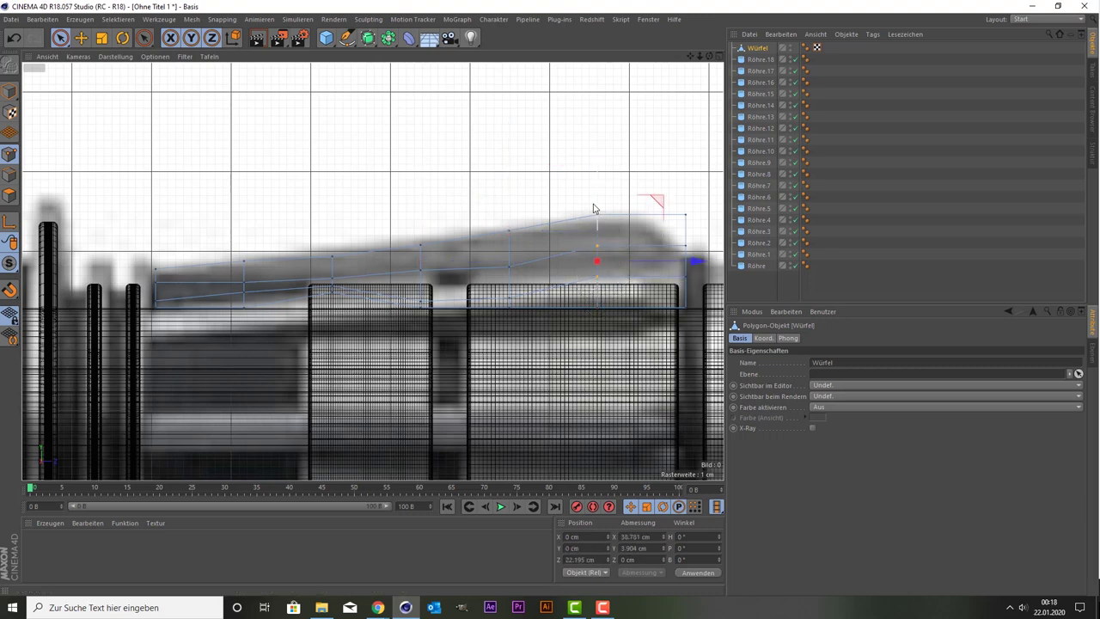
drag(599, 194, 599, 210)
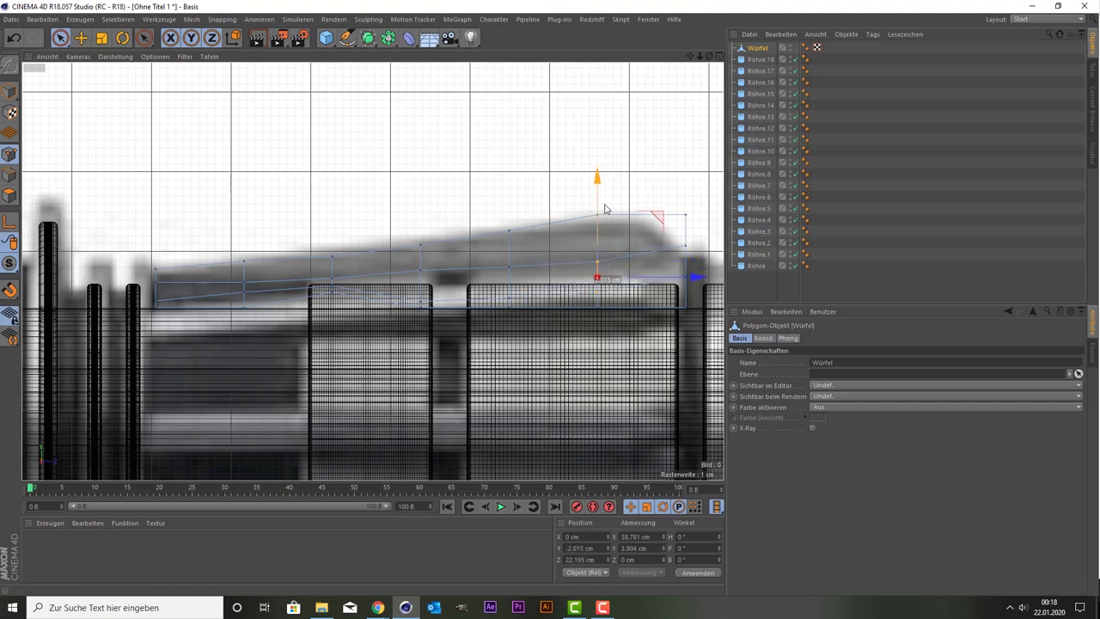
click(614, 200)
click(597, 219)
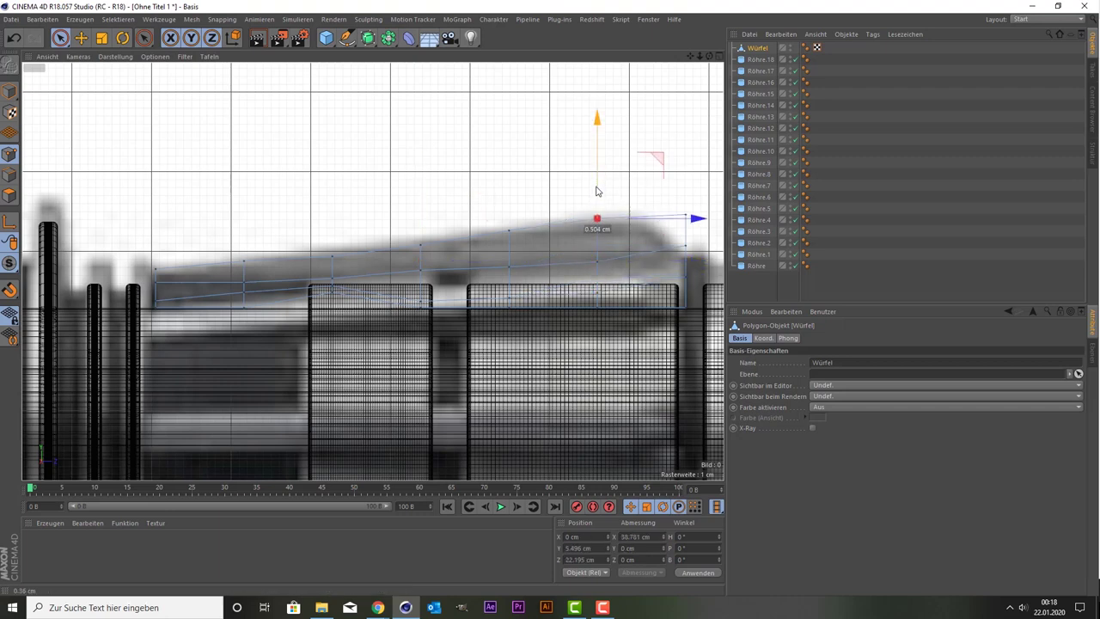
drag(596, 191, 596, 184)
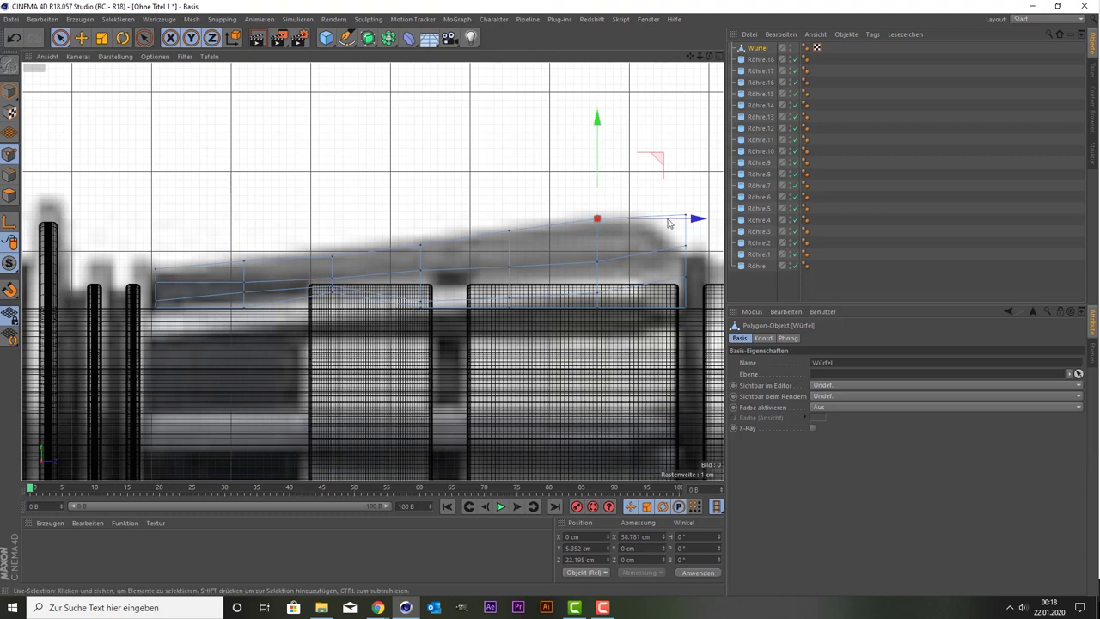
Pull the block's top-right corner vertex back to the left and lower it
drag(689, 56, 568, 48)
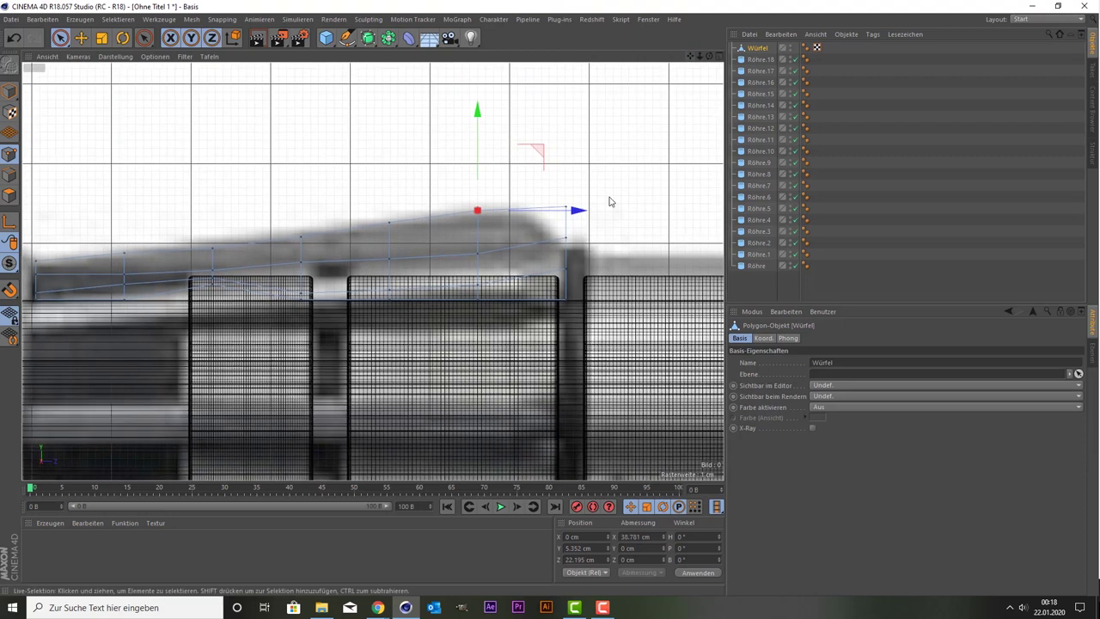
click(595, 197)
click(559, 220)
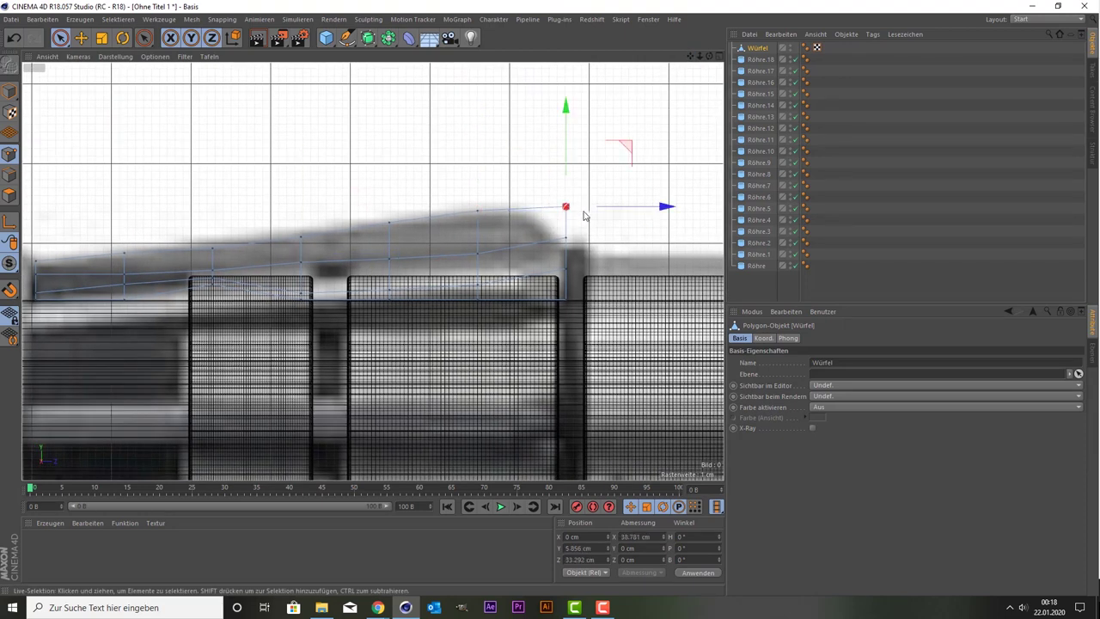
drag(607, 209, 580, 209)
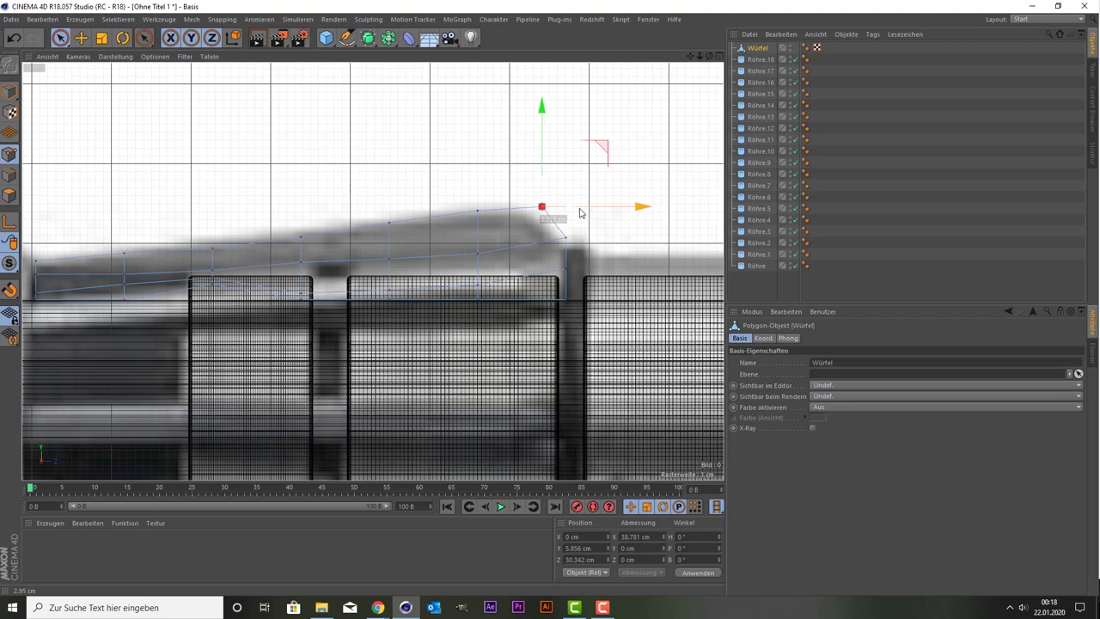
click(536, 187)
click(536, 203)
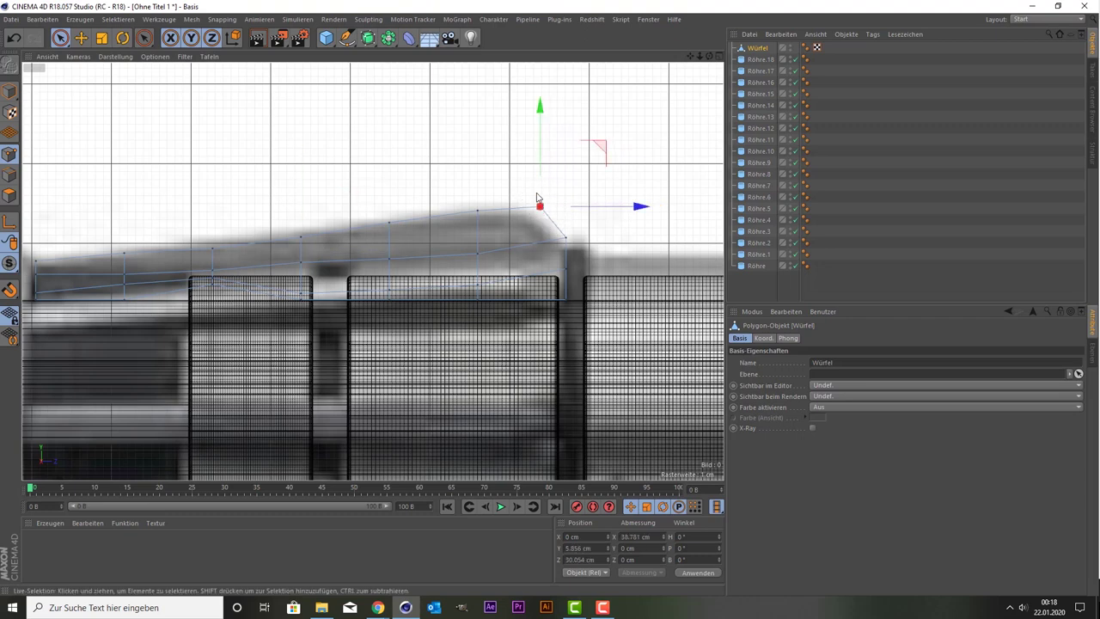
drag(540, 173, 532, 188)
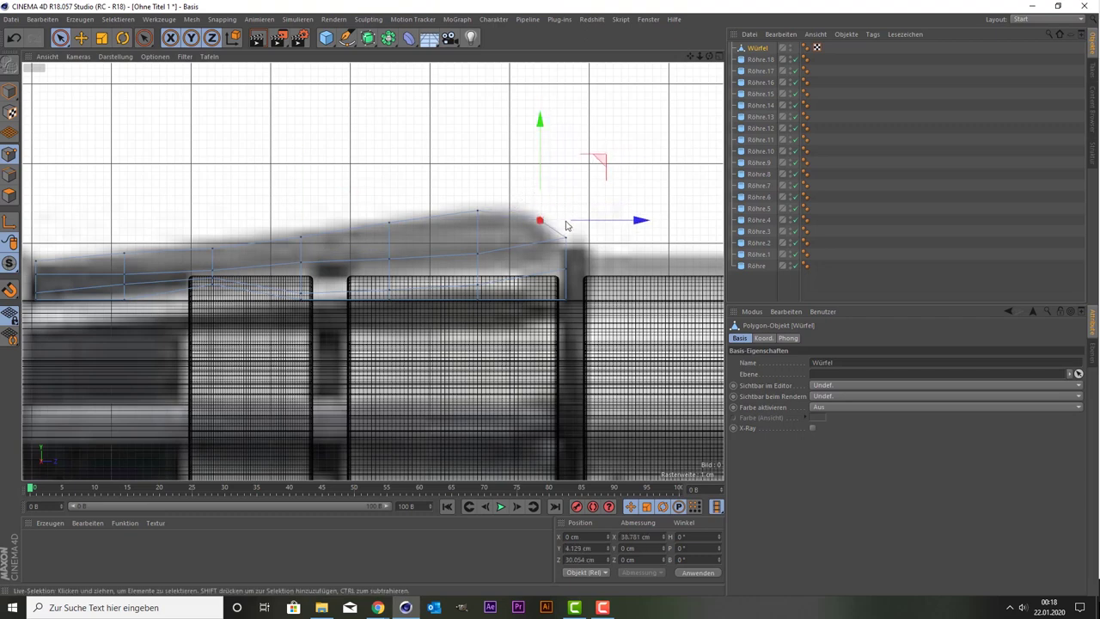
drag(583, 223, 568, 220)
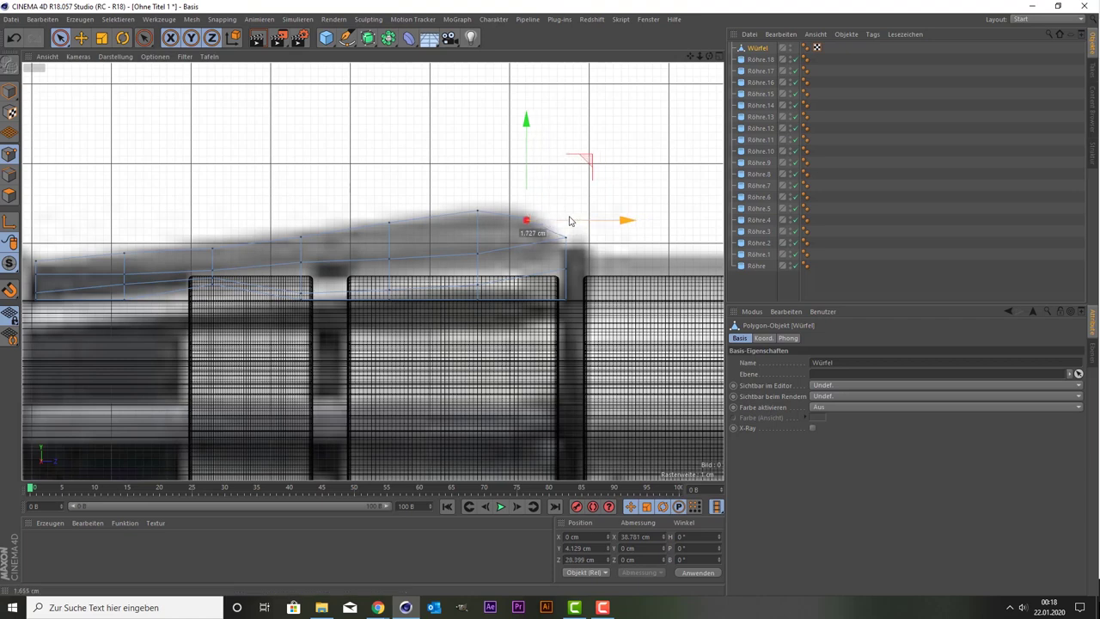
Raise the corner vertex slightly and move the end vertex down and outward
click(521, 192)
click(524, 220)
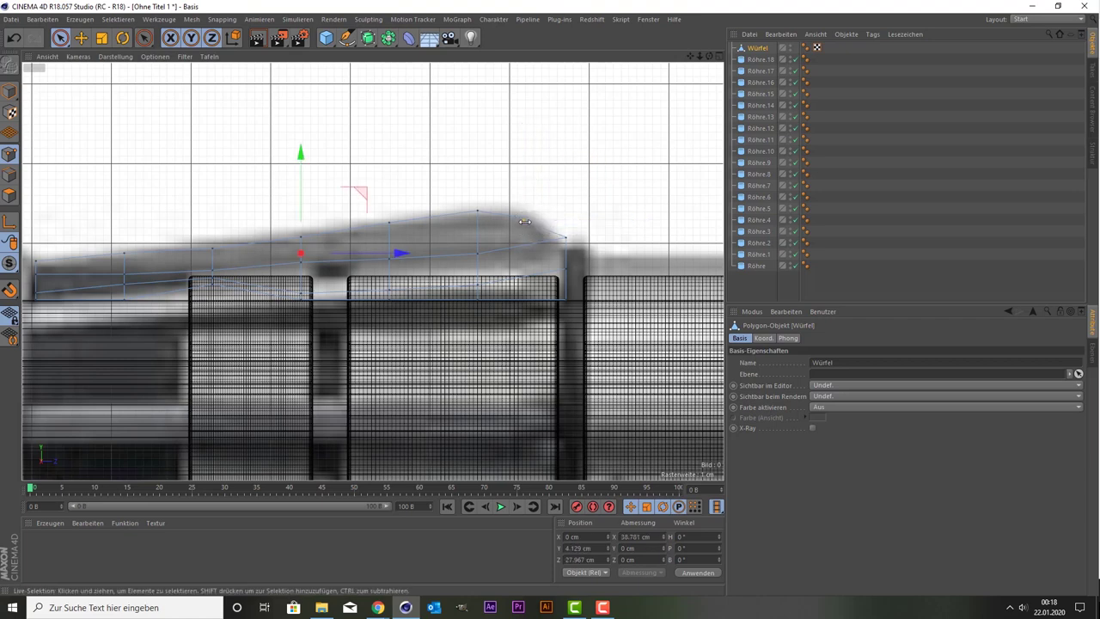
drag(523, 176, 521, 169)
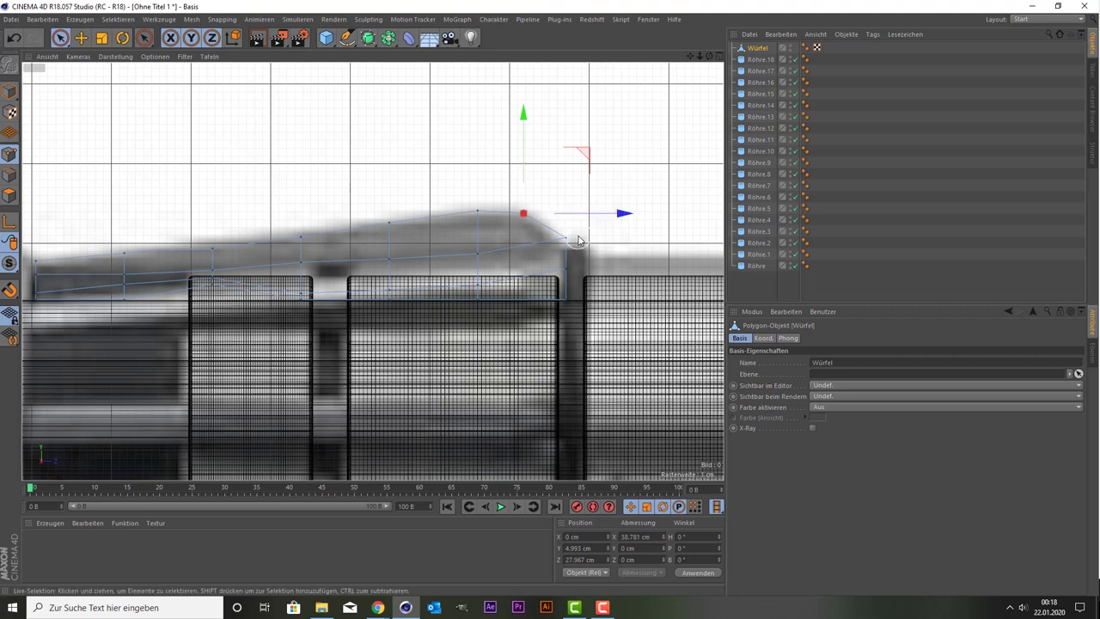
mouse_move(565, 240)
mouse_down()
mouse_move(608, 265)
mouse_move(593, 240)
mouse_move(585, 245)
mouse_move(596, 250)
mouse_up()
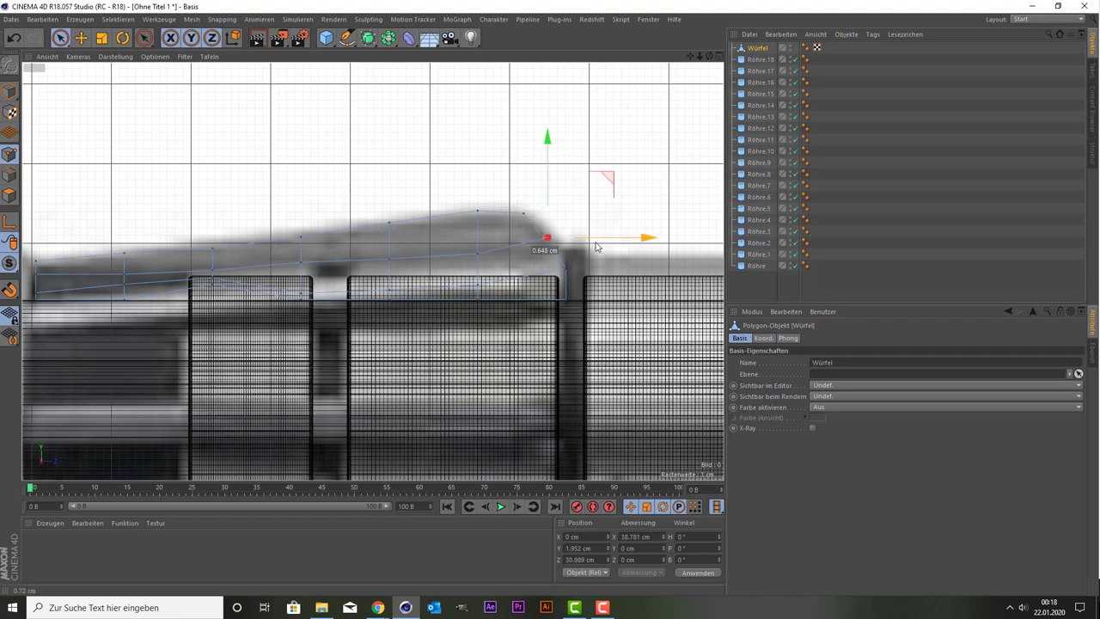
click(572, 335)
Try lowering a block point in the four-view layout, then undo the move
middle_click(362, 289)
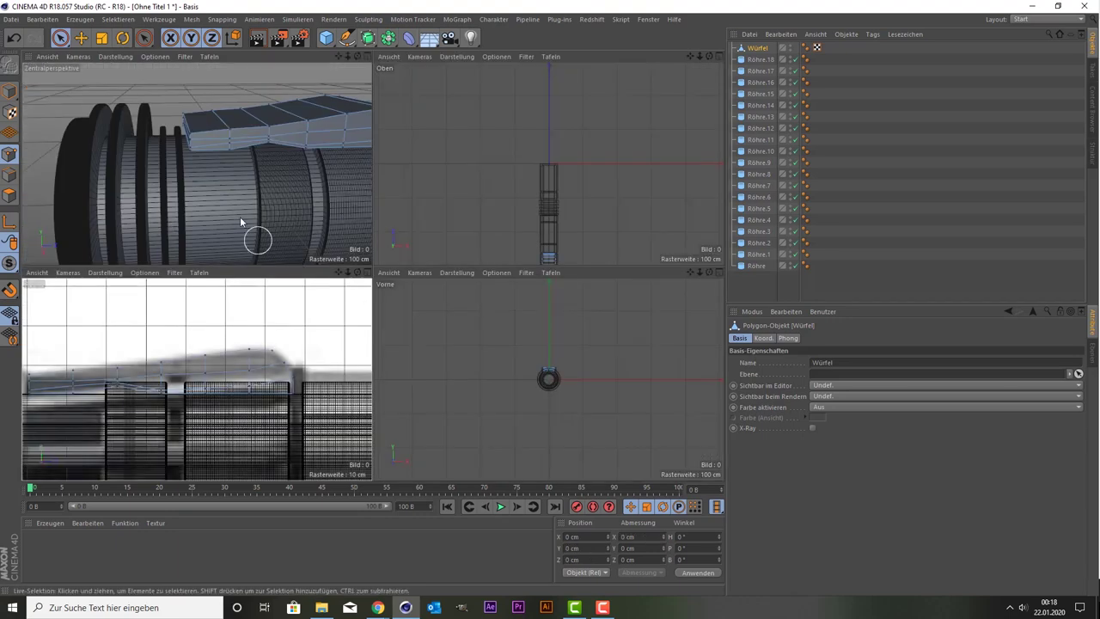
middle_click(252, 235)
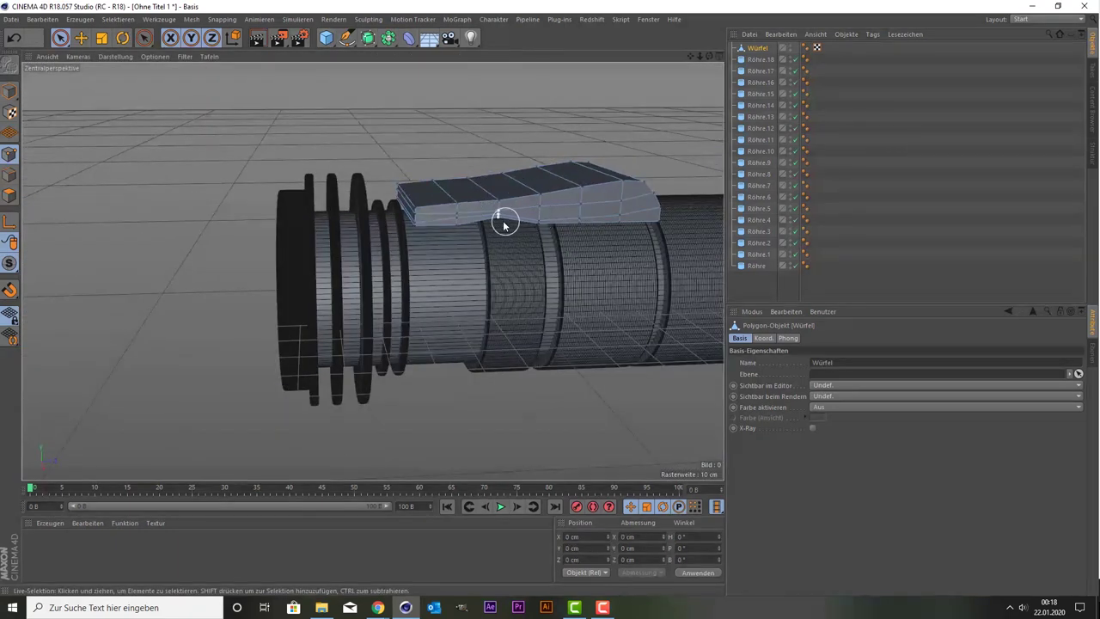
scroll(500, 220, up, 3)
middle_click(490, 238)
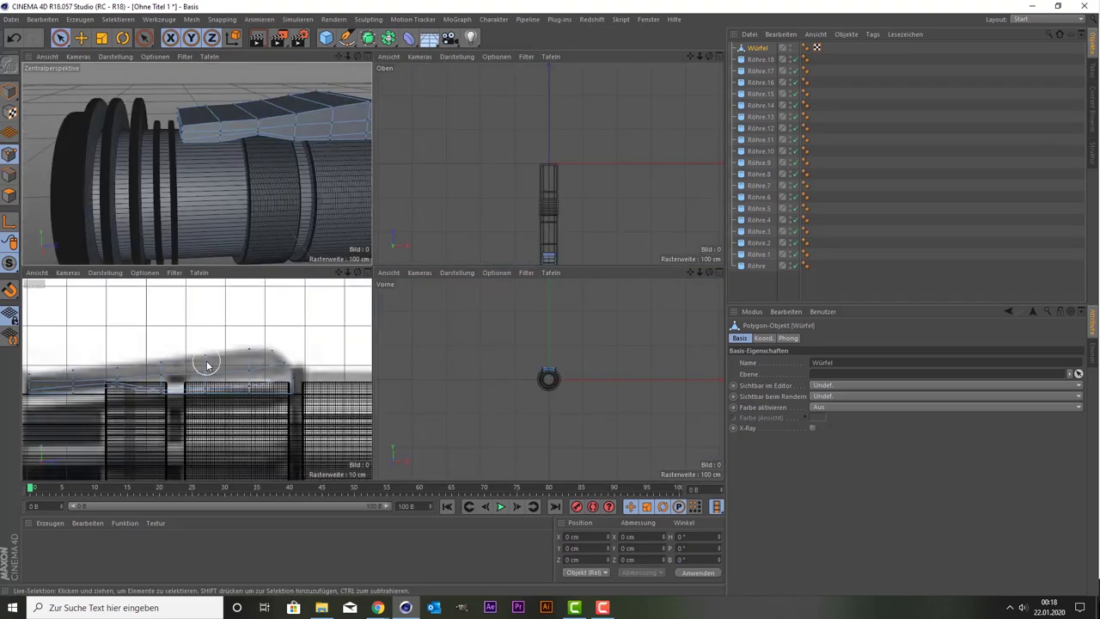
click(264, 136)
drag(260, 99, 257, 107)
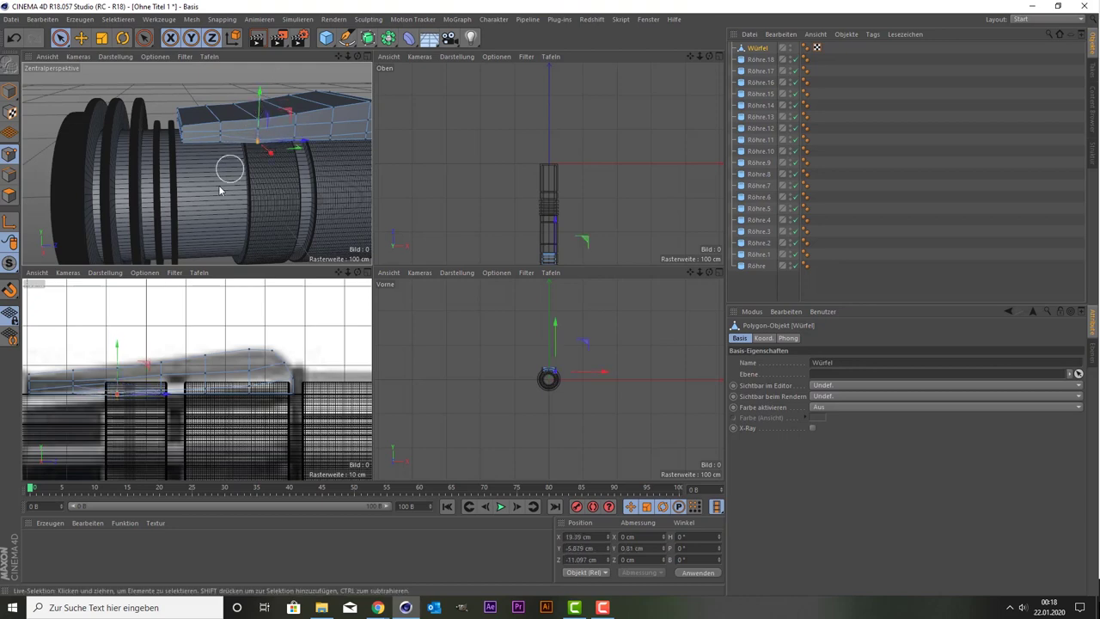
middle_click(228, 177)
scroll(464, 239, down, 2)
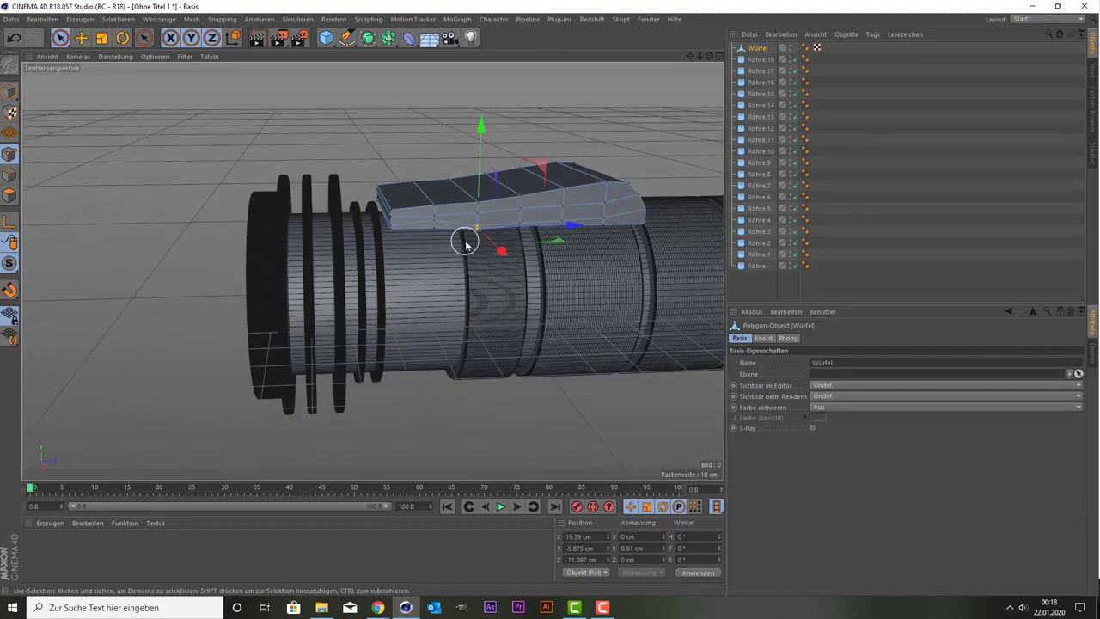
key(ctrl+z)
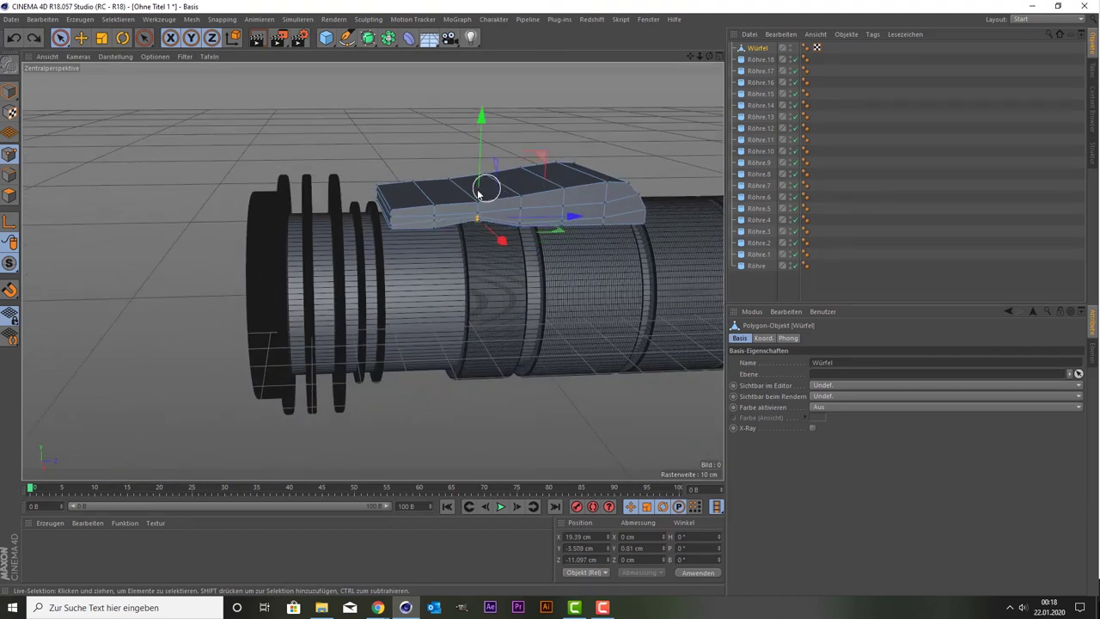
Lower a point on the plate's edge to −5.465 cm, then orbit the perspective view to inspect
middle_click(318, 203)
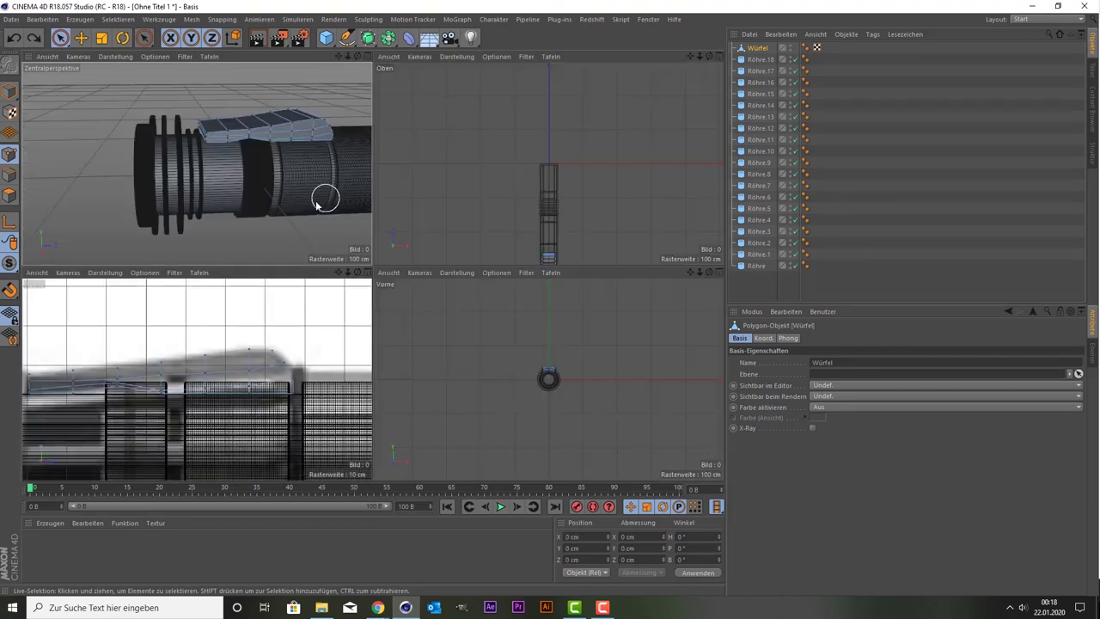
middle_click(217, 379)
scroll(374, 247, up, 3)
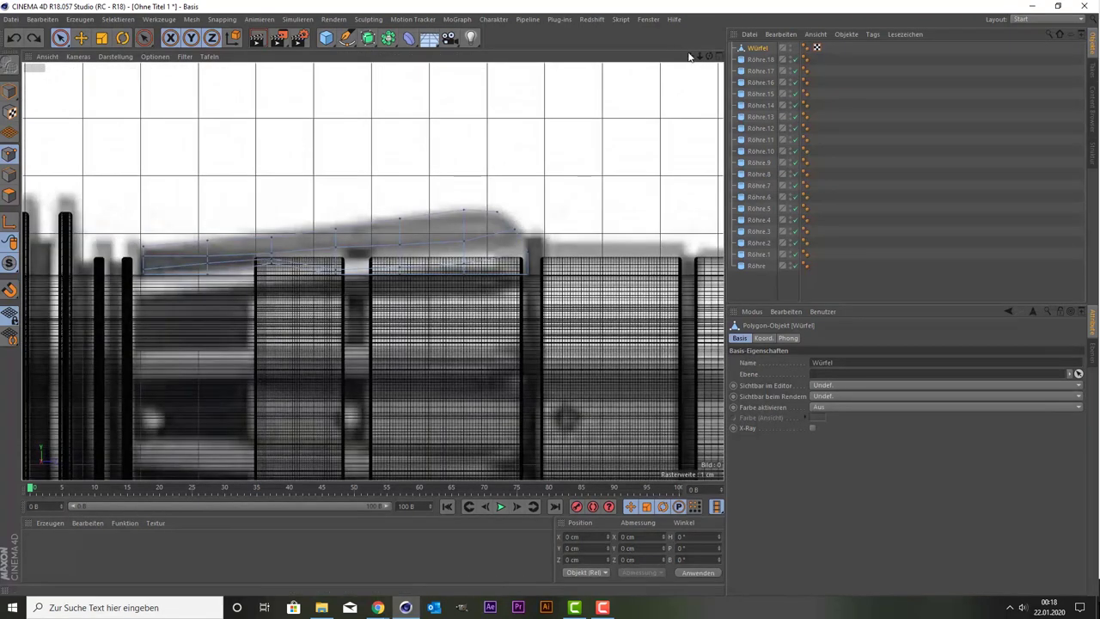
drag(689, 56, 928, 57)
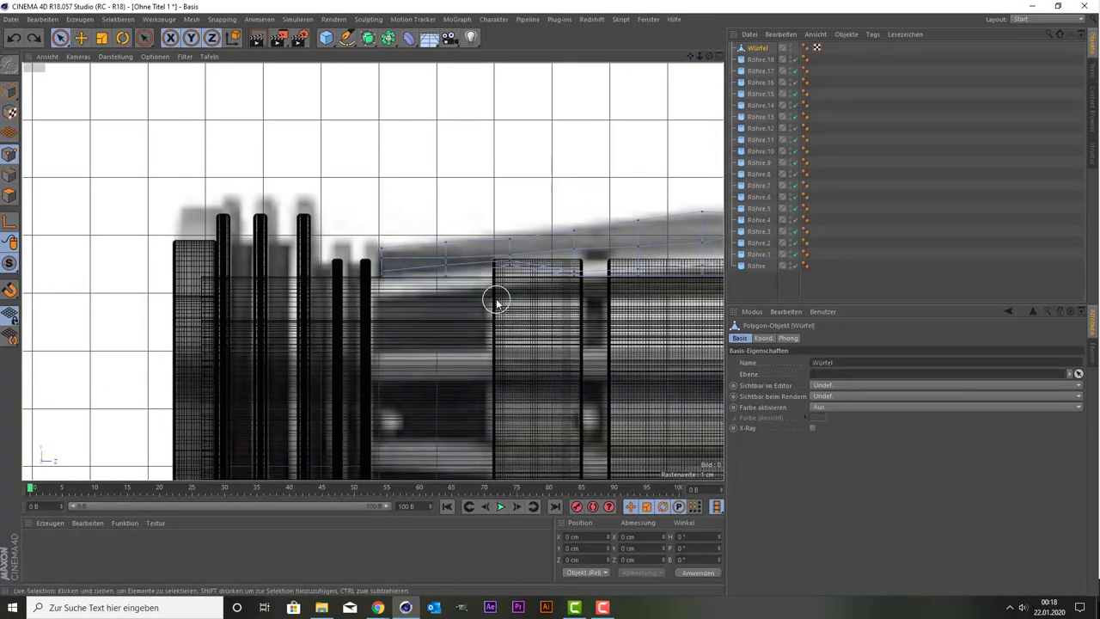
click(510, 277)
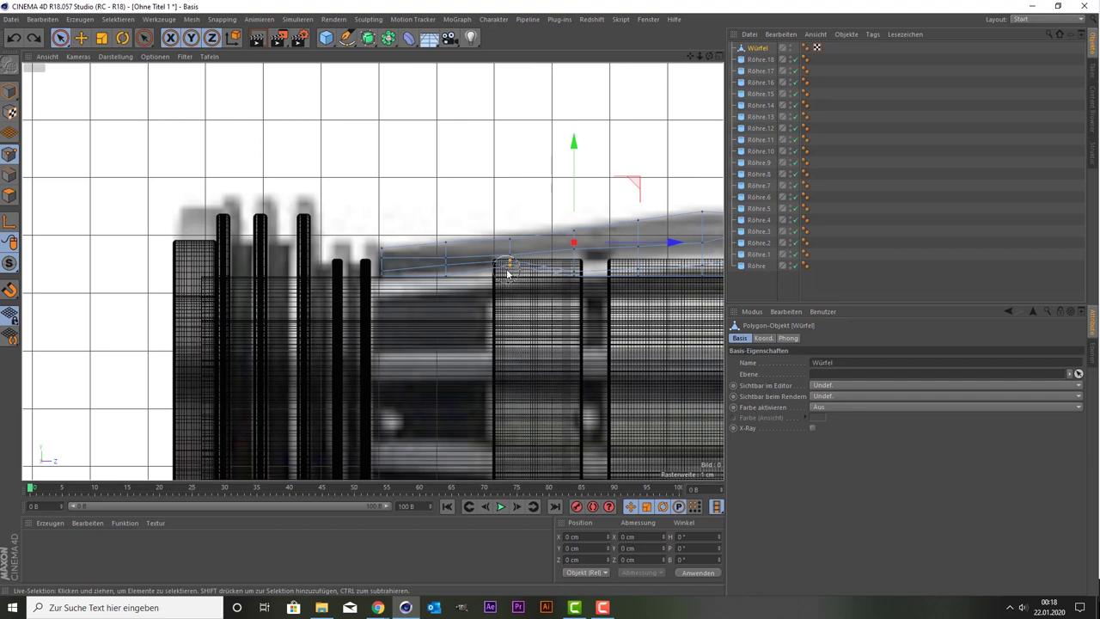
drag(510, 207, 503, 209)
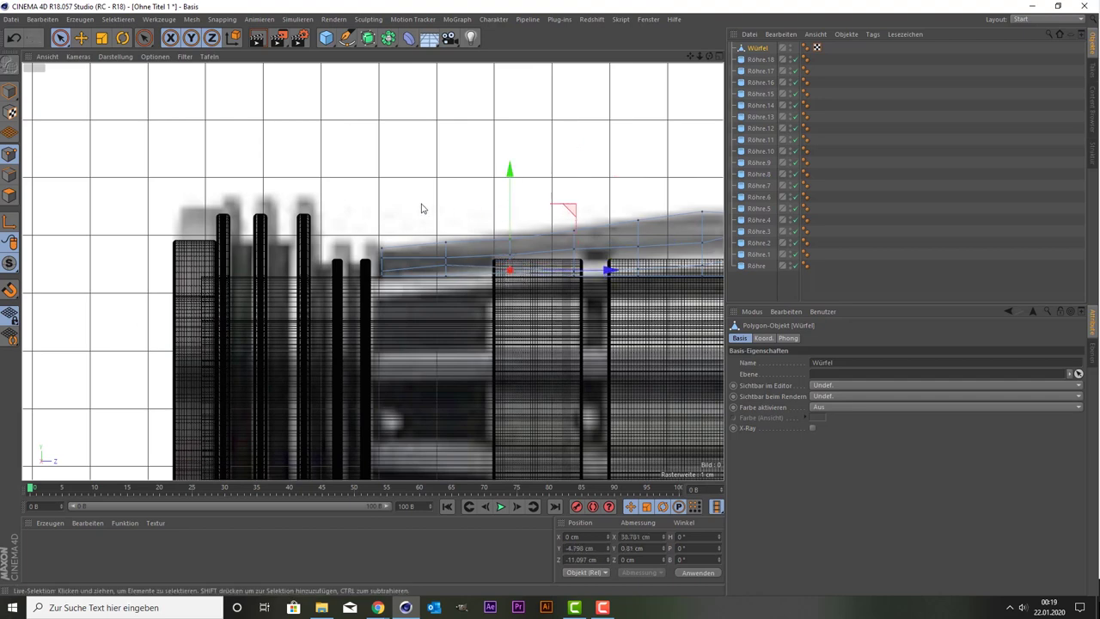
middle_click(367, 196)
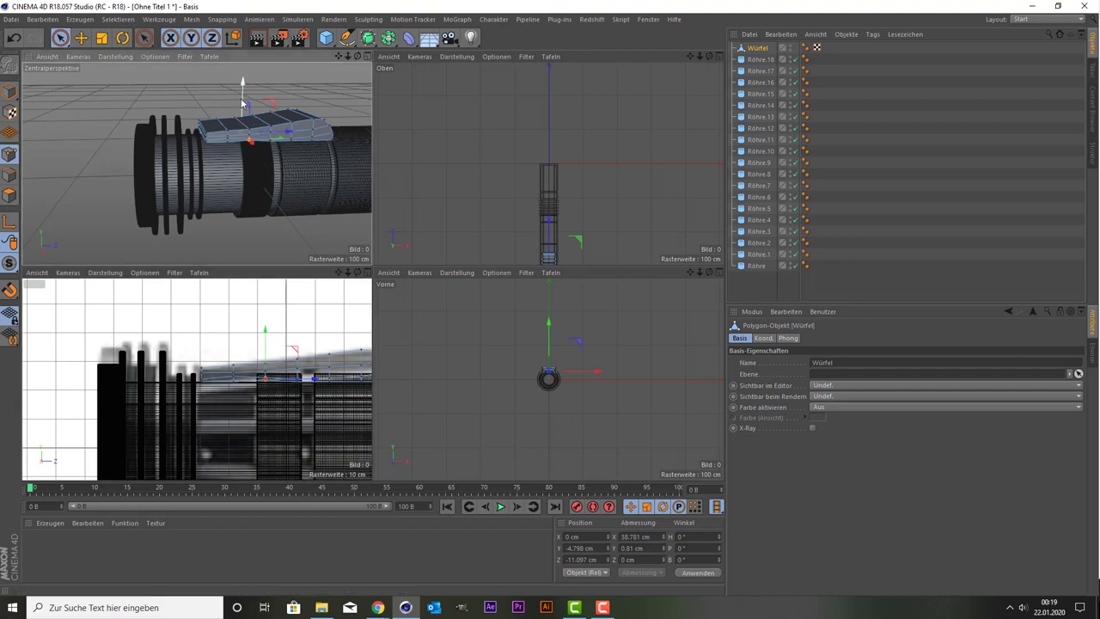
drag(240, 104, 241, 105)
scroll(249, 137, up, 3)
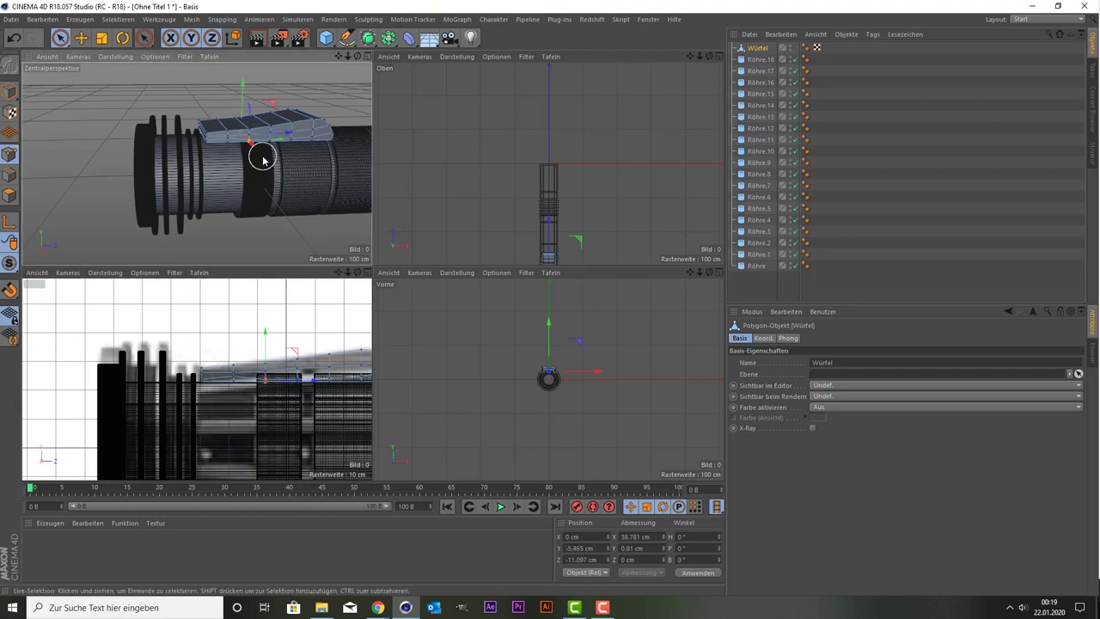
middle_click(258, 159)
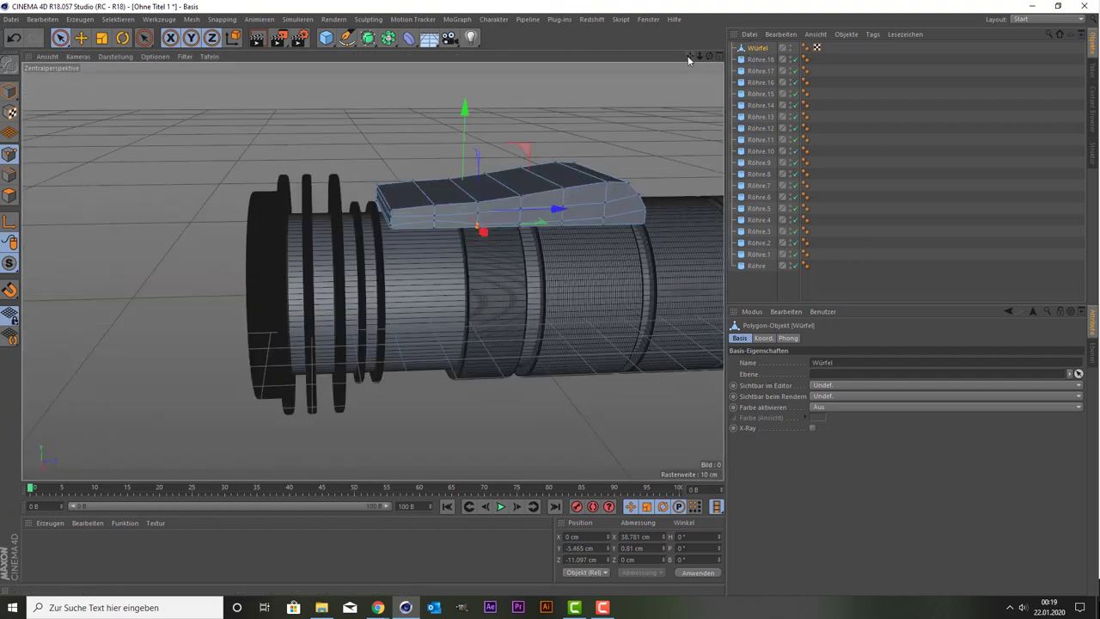
drag(689, 56, 627, 167)
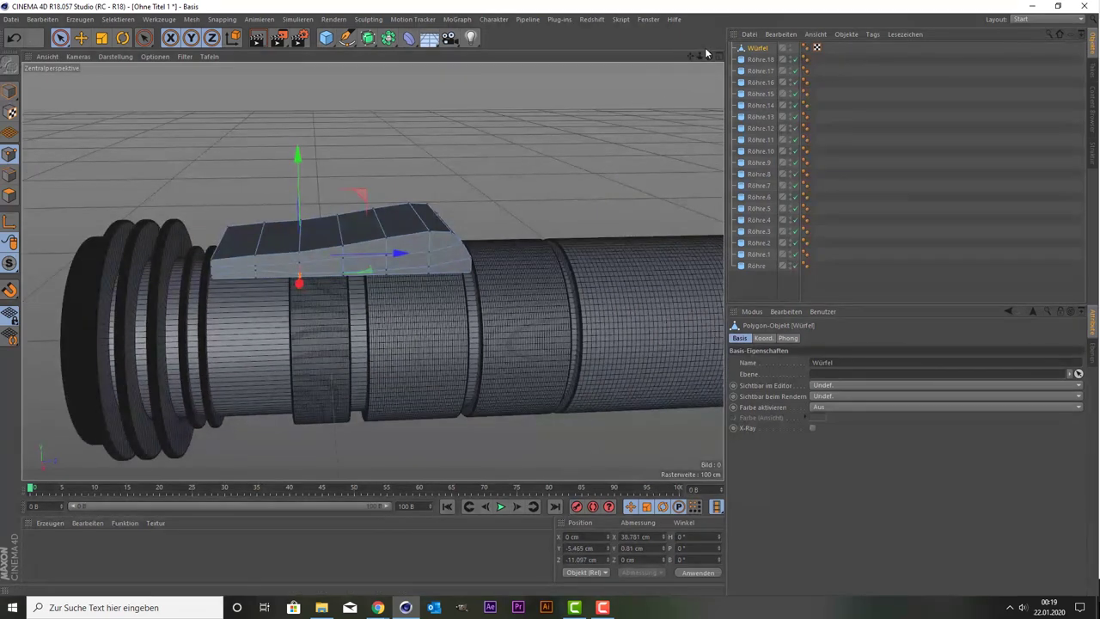
mouse_move(709, 56)
mouse_down()
mouse_move(372, 272)
mouse_move(309, 267)
mouse_up()
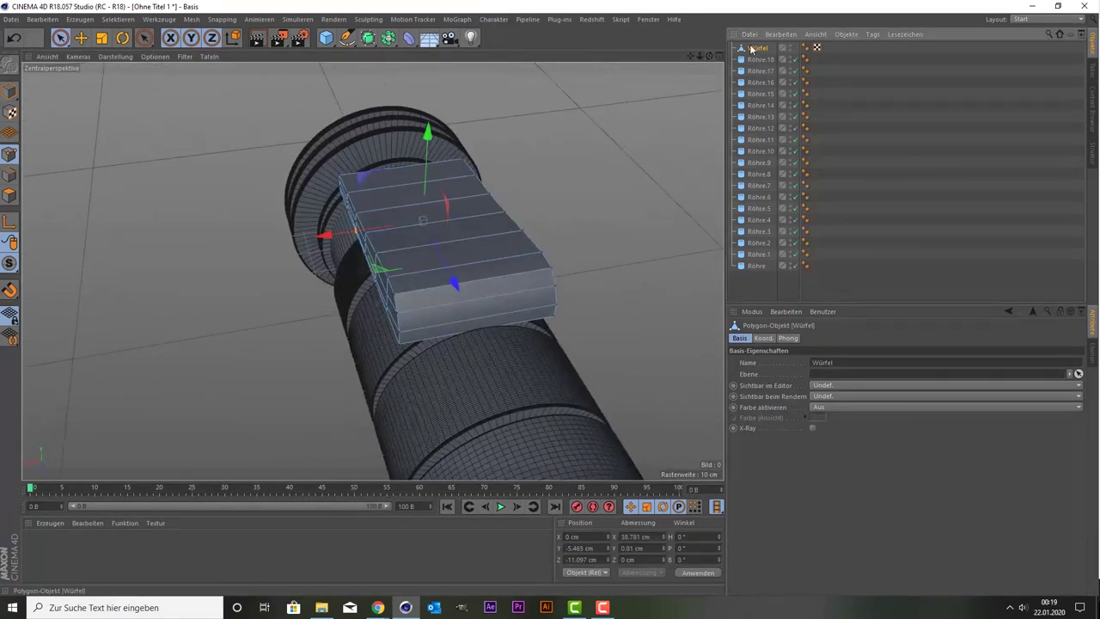
Scale the Würfel to about 15% along X, lower it about 2 cm, and shift it along the hilt
click(9, 91)
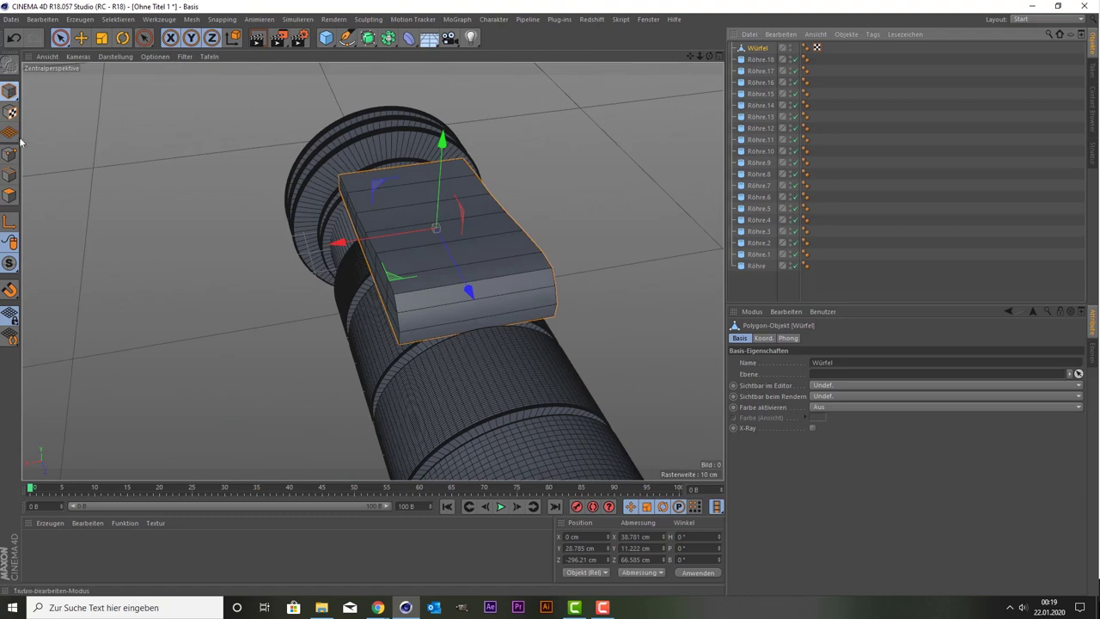
click(103, 38)
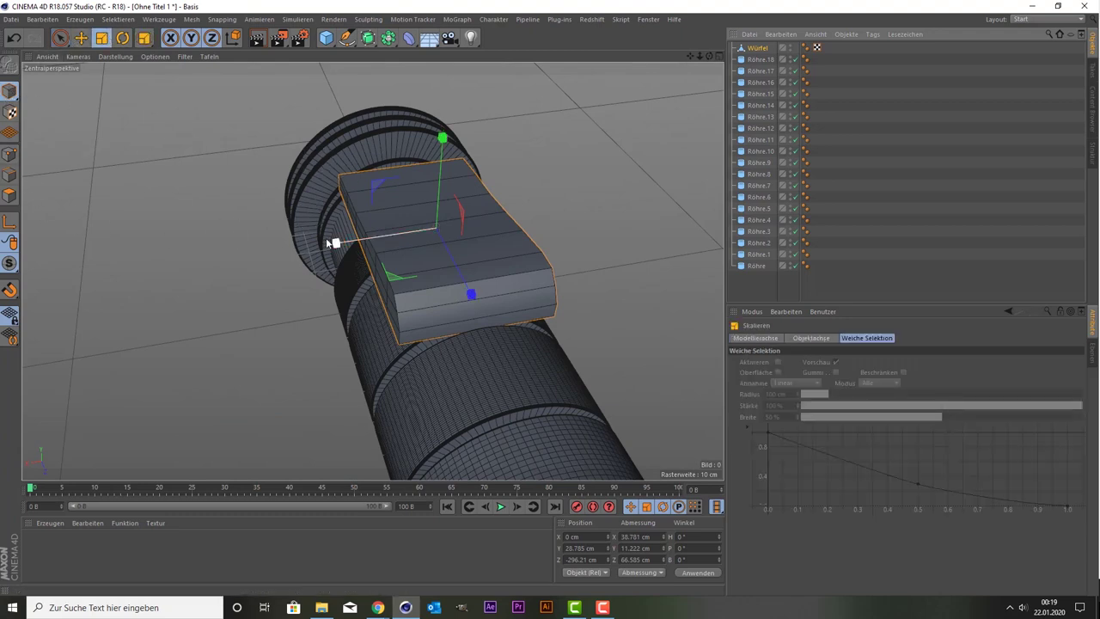
drag(336, 243, 416, 240)
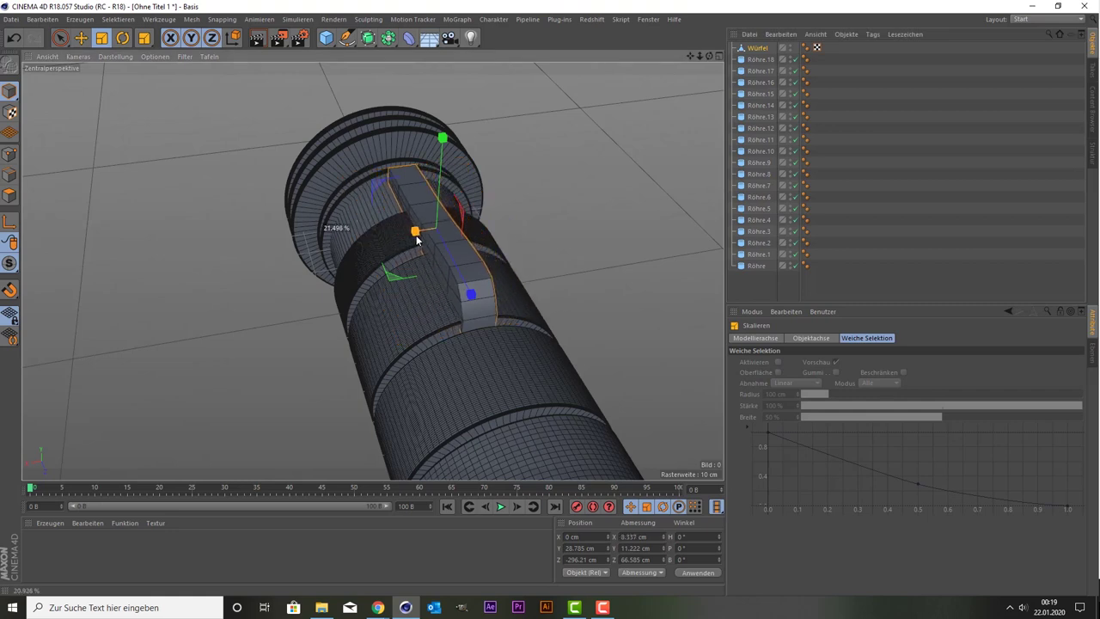
drag(415, 239, 419, 240)
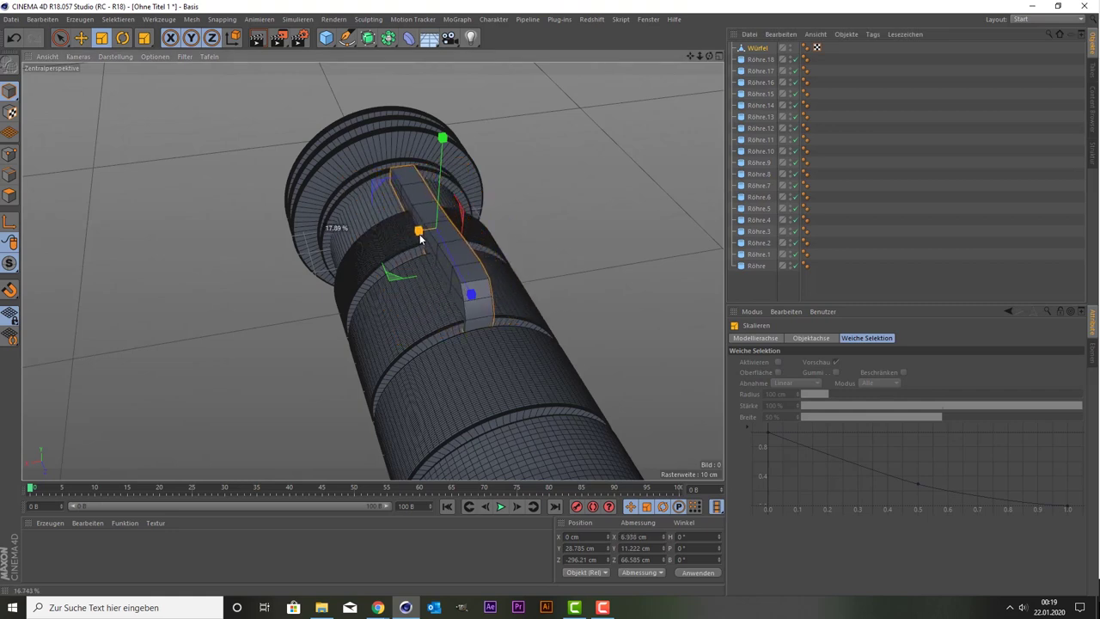
key(space)
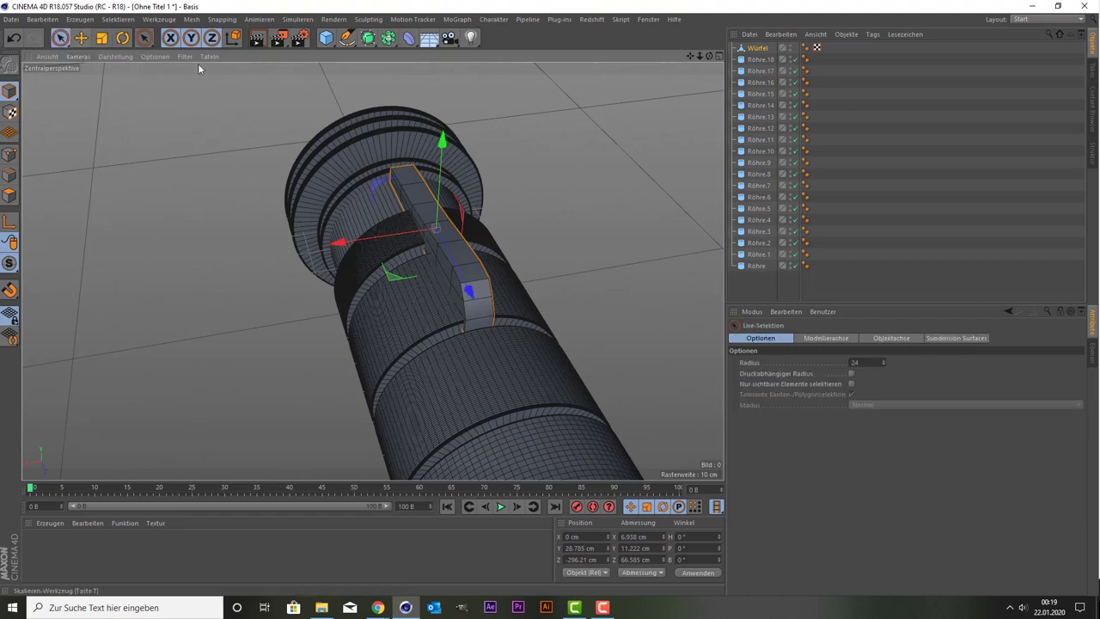
drag(436, 177, 440, 189)
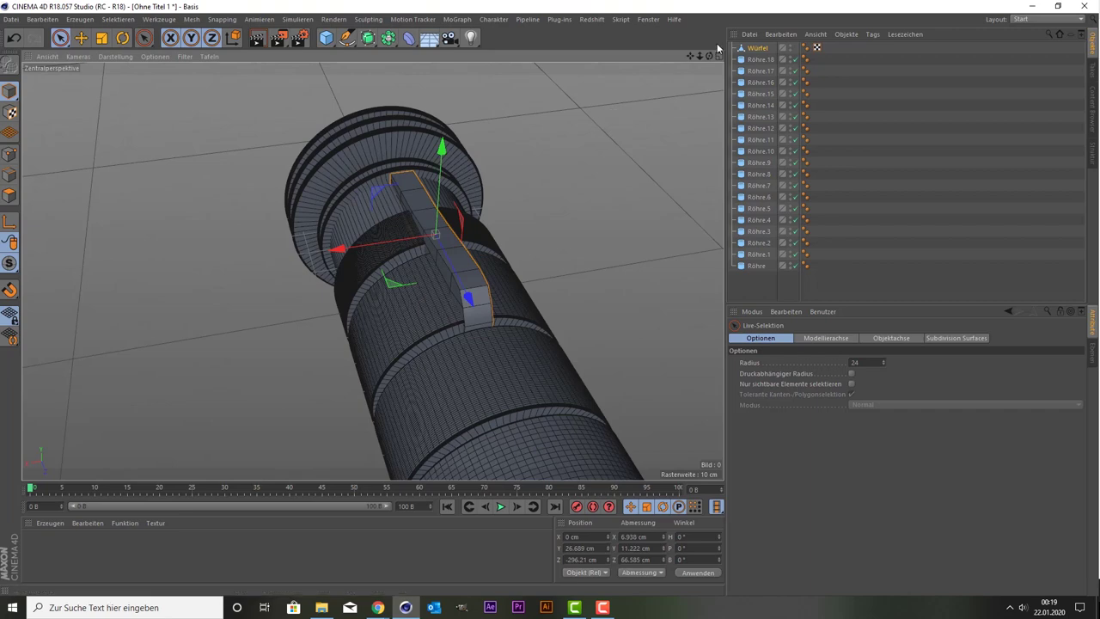
drag(709, 60, 478, 172)
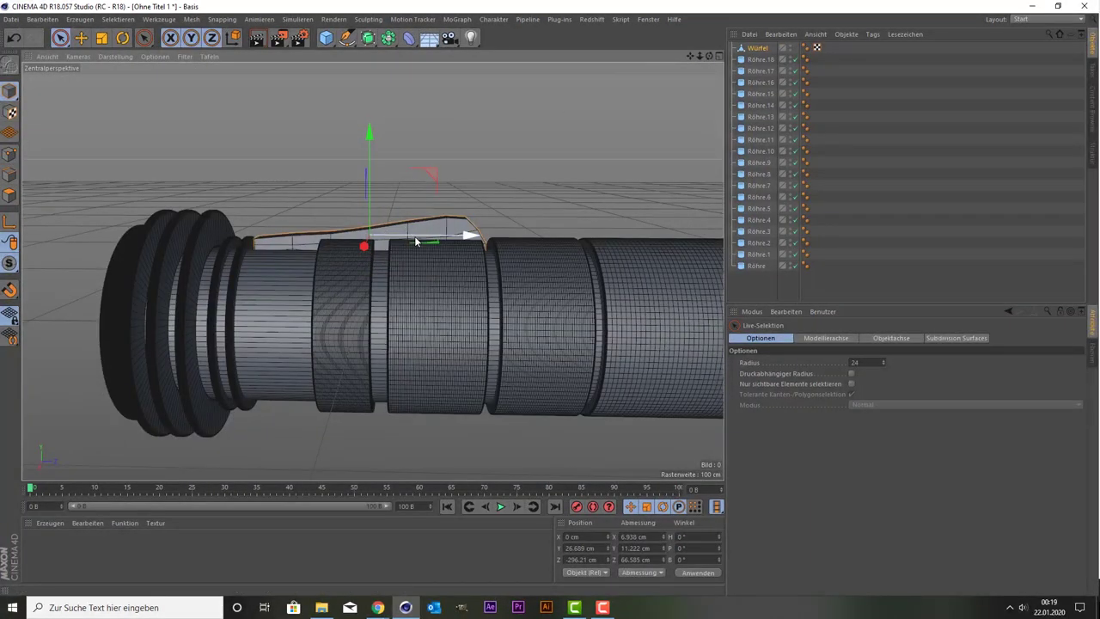
drag(416, 241, 412, 242)
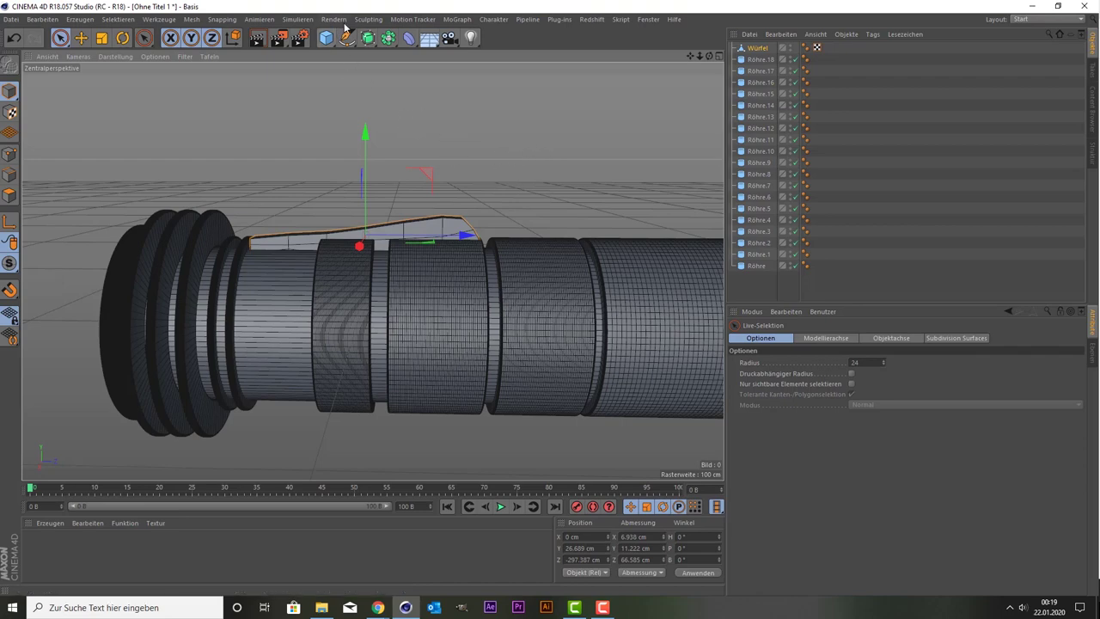
Add a Subdivision Surface, widen the bar to about 9.5 cm along X, and smooth it under it
drag(368, 38, 427, 46)
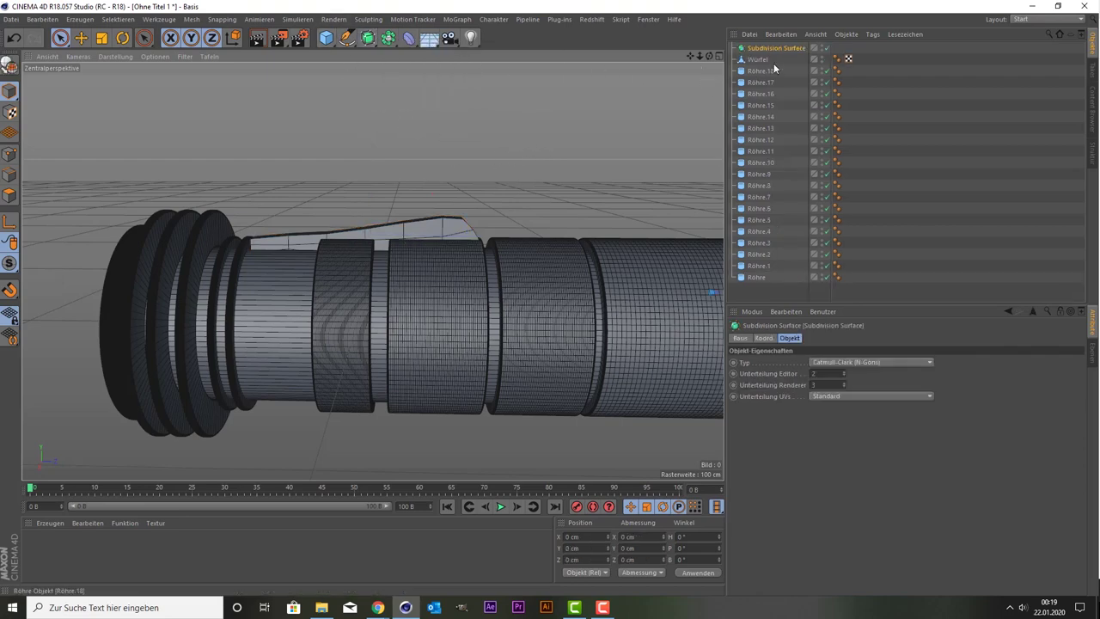
mouse_move(760, 48)
mouse_down()
mouse_move(422, 269)
mouse_move(438, 234)
mouse_up()
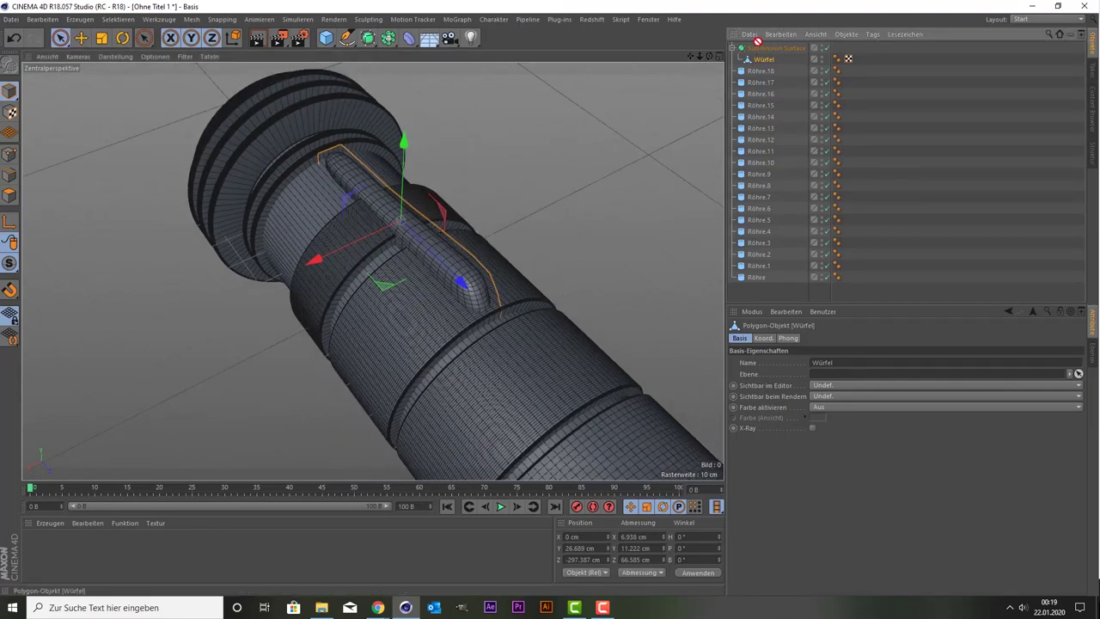
drag(759, 47, 759, 45)
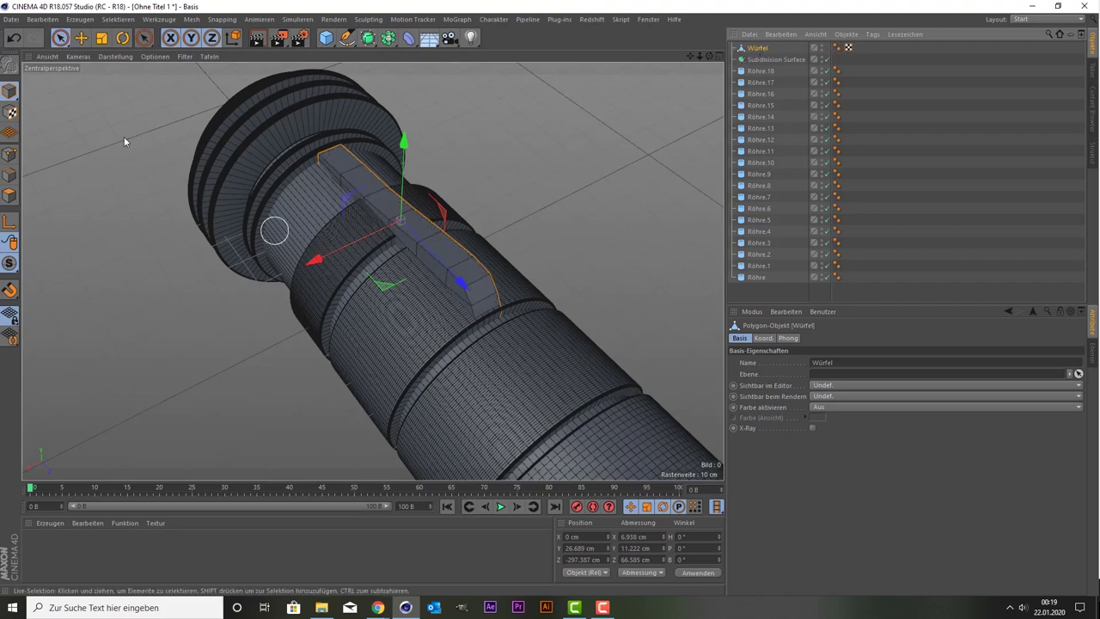
click(98, 38)
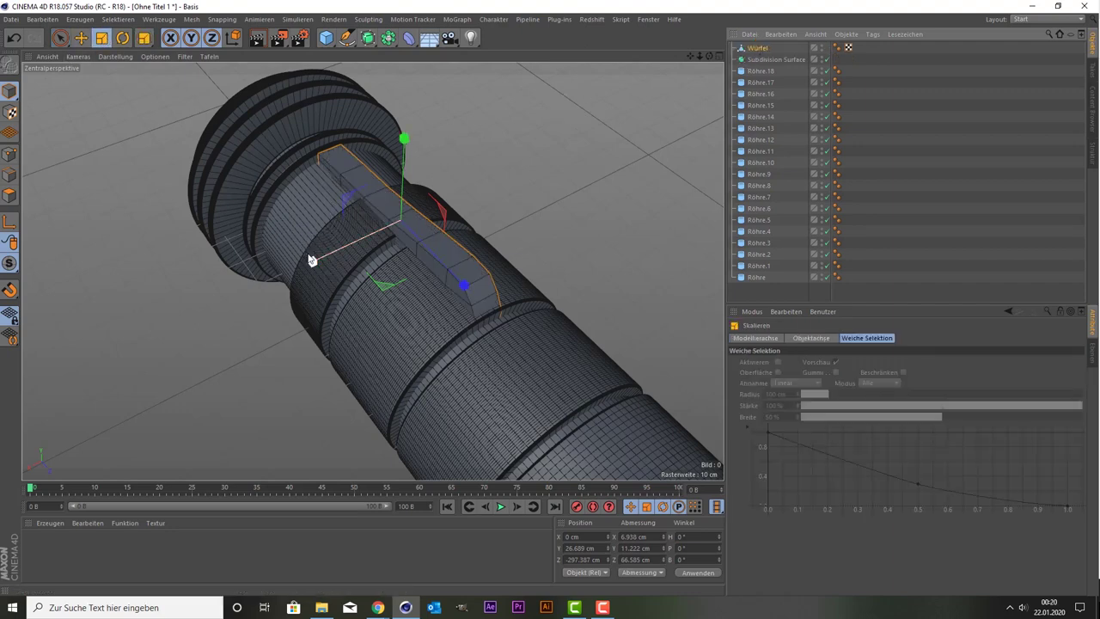
drag(312, 262, 270, 278)
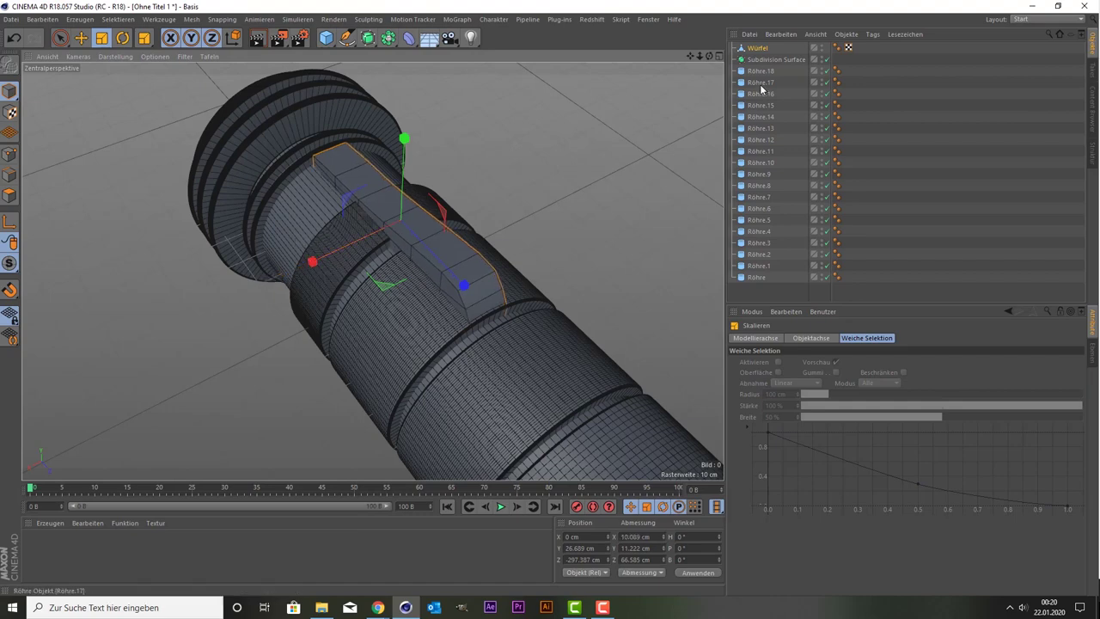
click(769, 58)
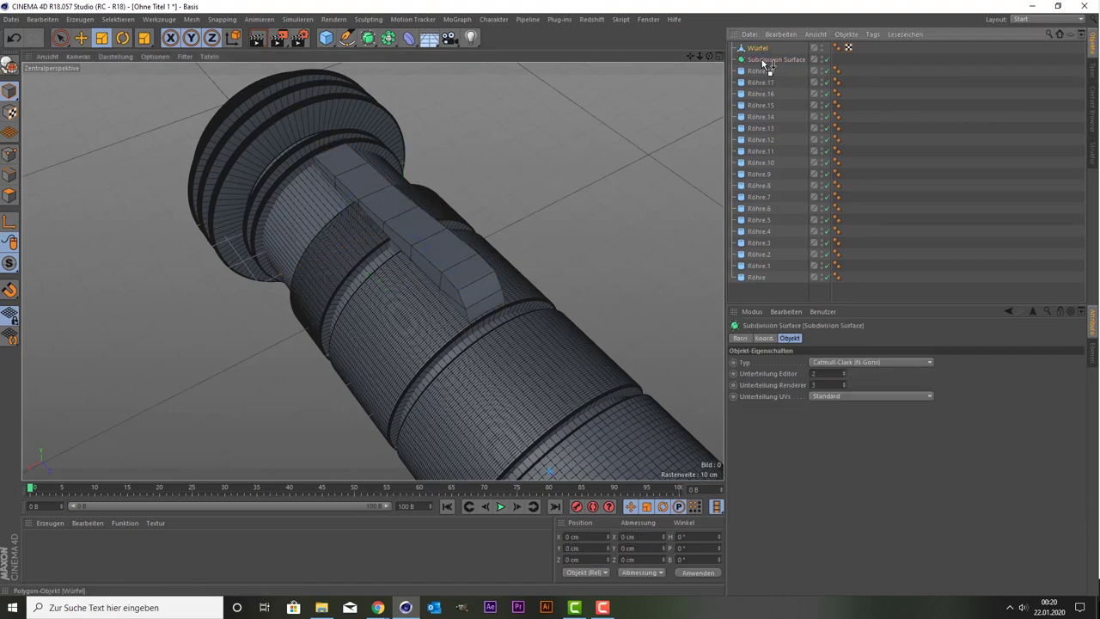
drag(764, 63, 766, 62)
click(591, 159)
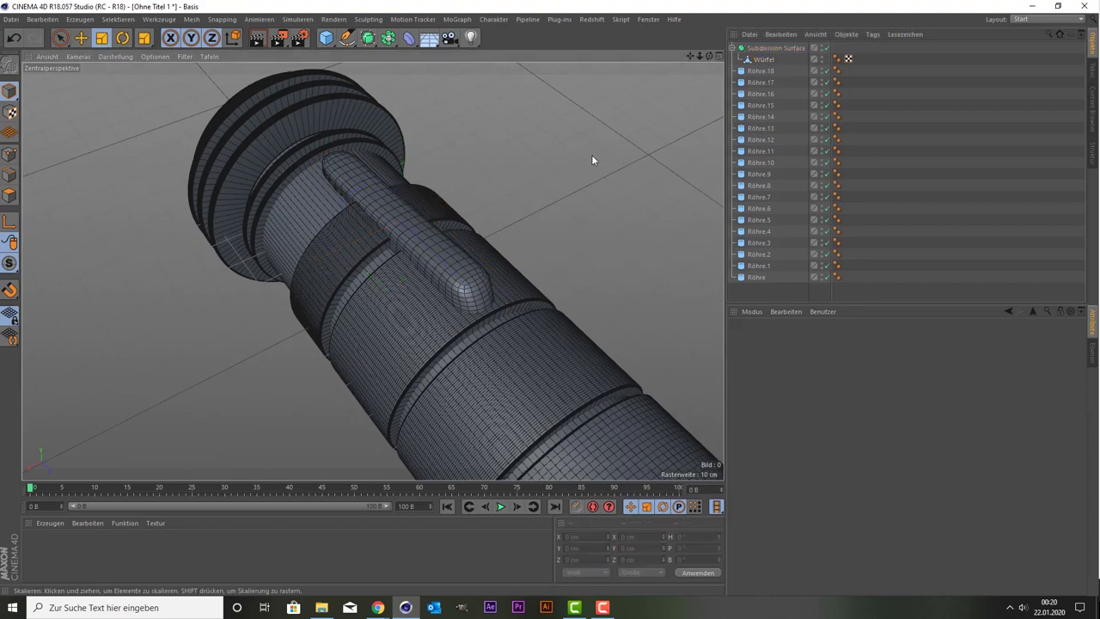
Orbit and zoom around the smoothed bar, then return to Live Selection with tweak mode on
drag(709, 56, 372, 271)
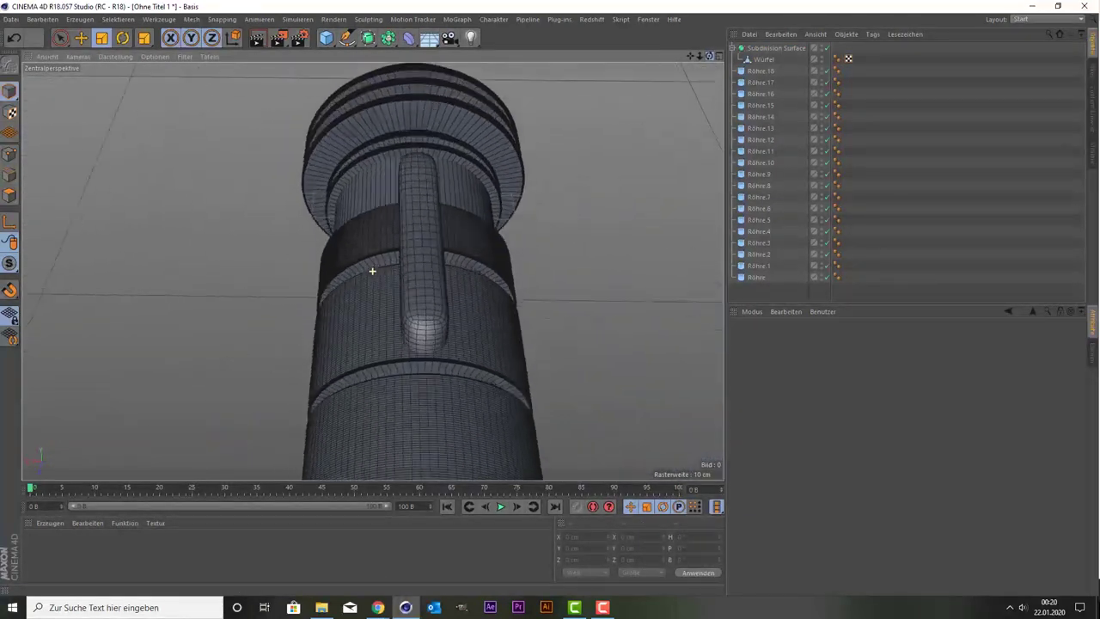
drag(372, 270, 415, 225)
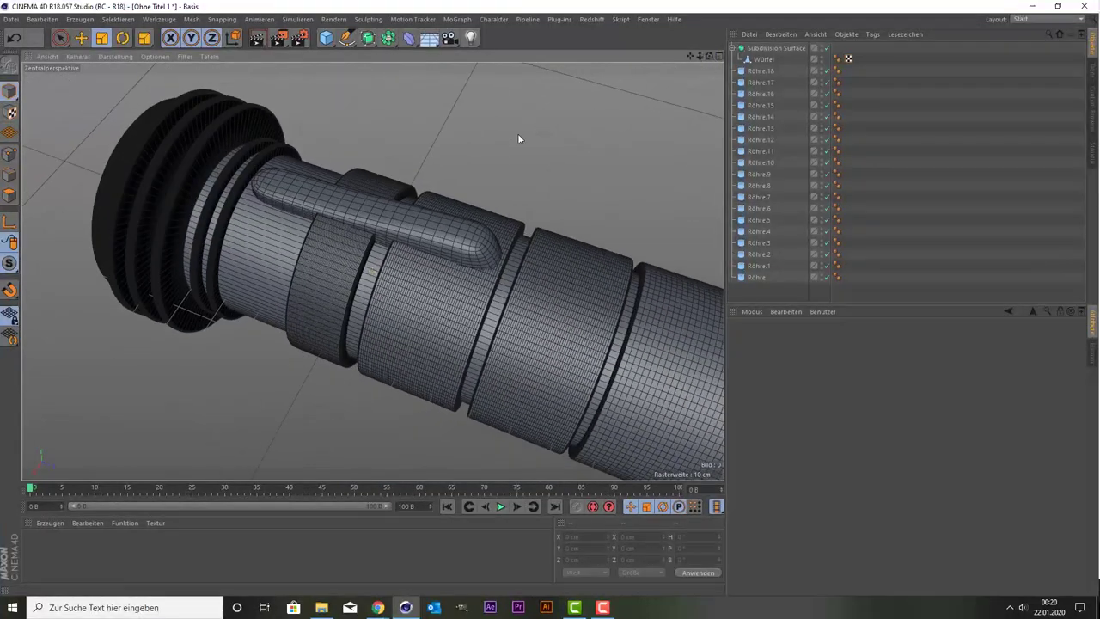
click(415, 224)
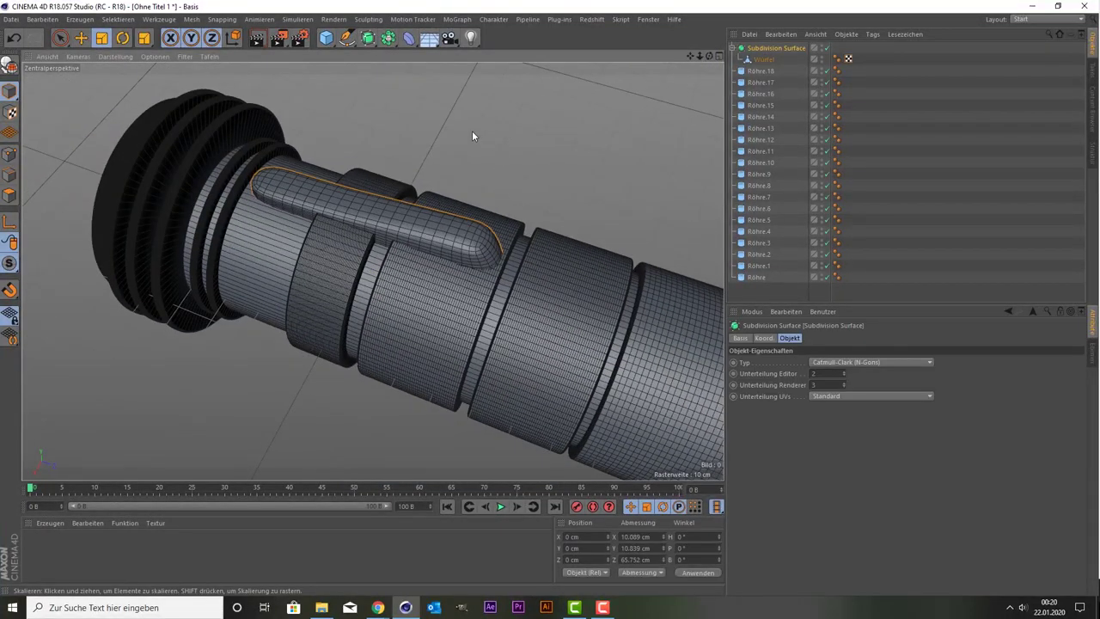
scroll(472, 135, up, 2)
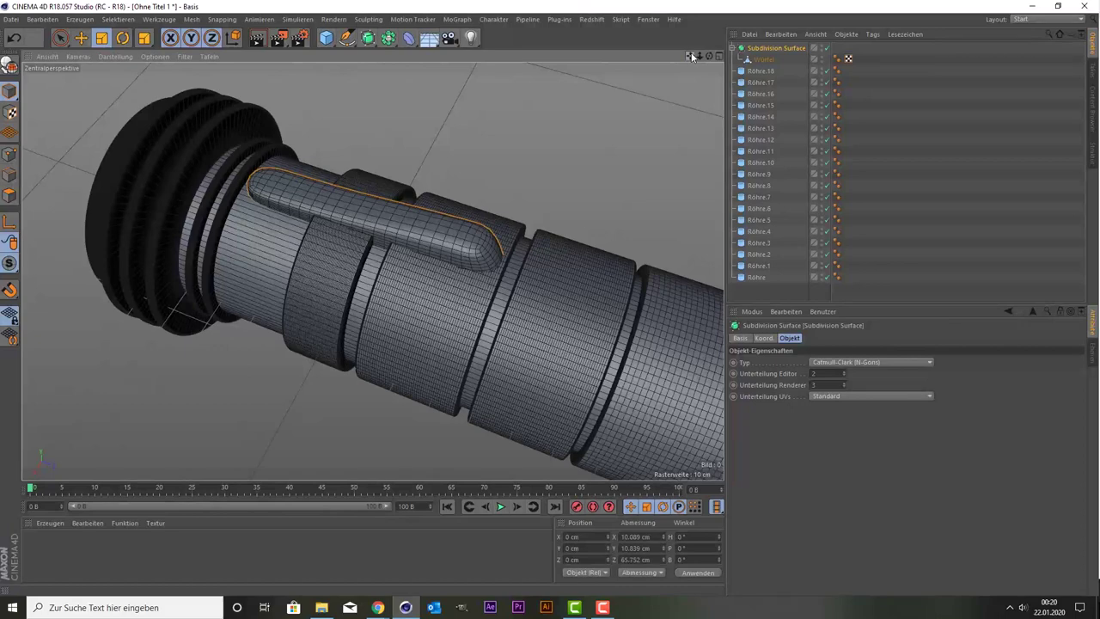
drag(695, 58, 695, 58)
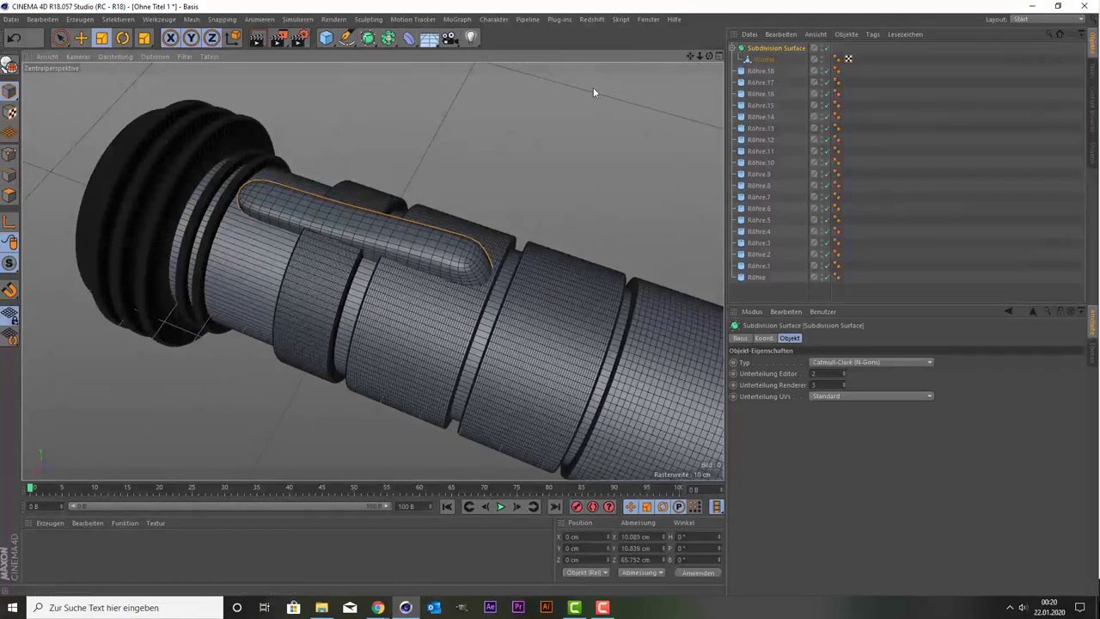
scroll(258, 162, down, 3)
scroll(189, 110, down, 3)
scroll(189, 112, up, 2)
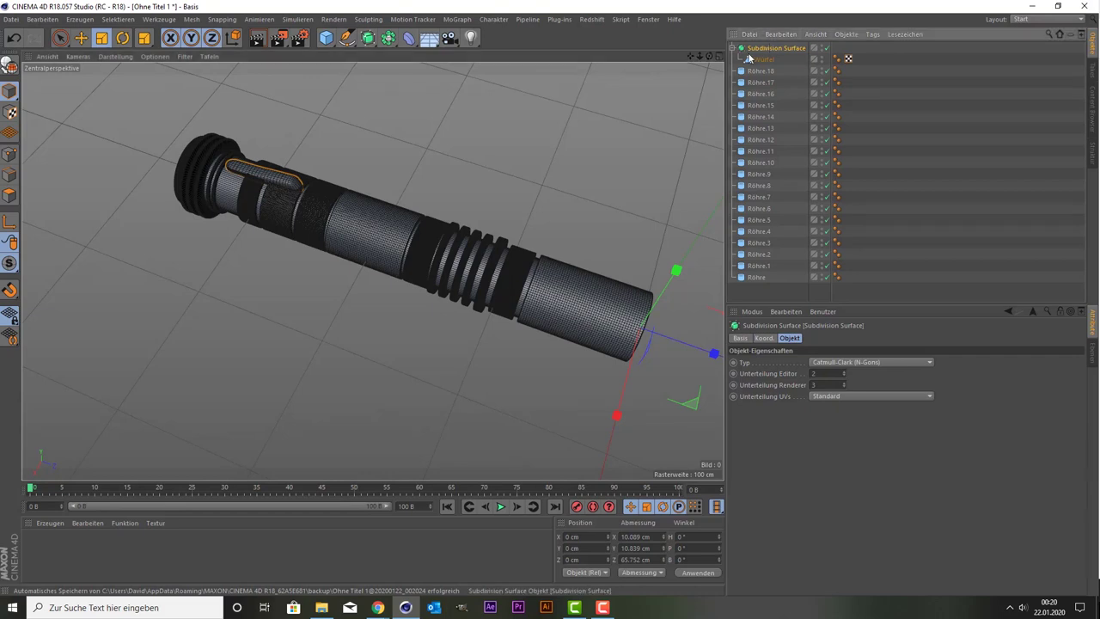
scroll(602, 215, down, 2)
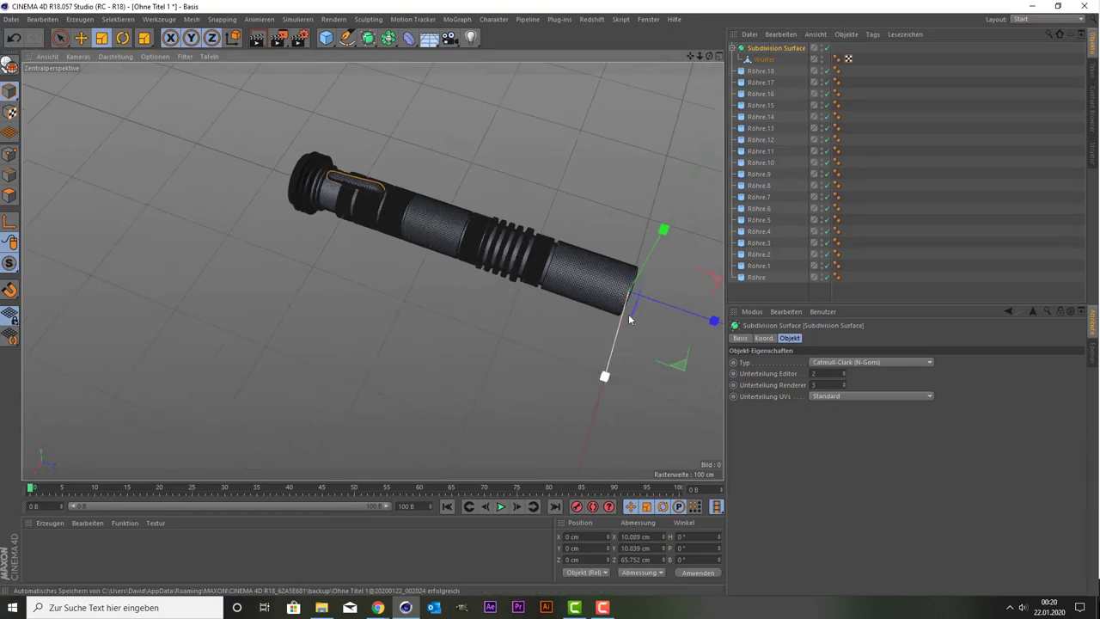
click(62, 39)
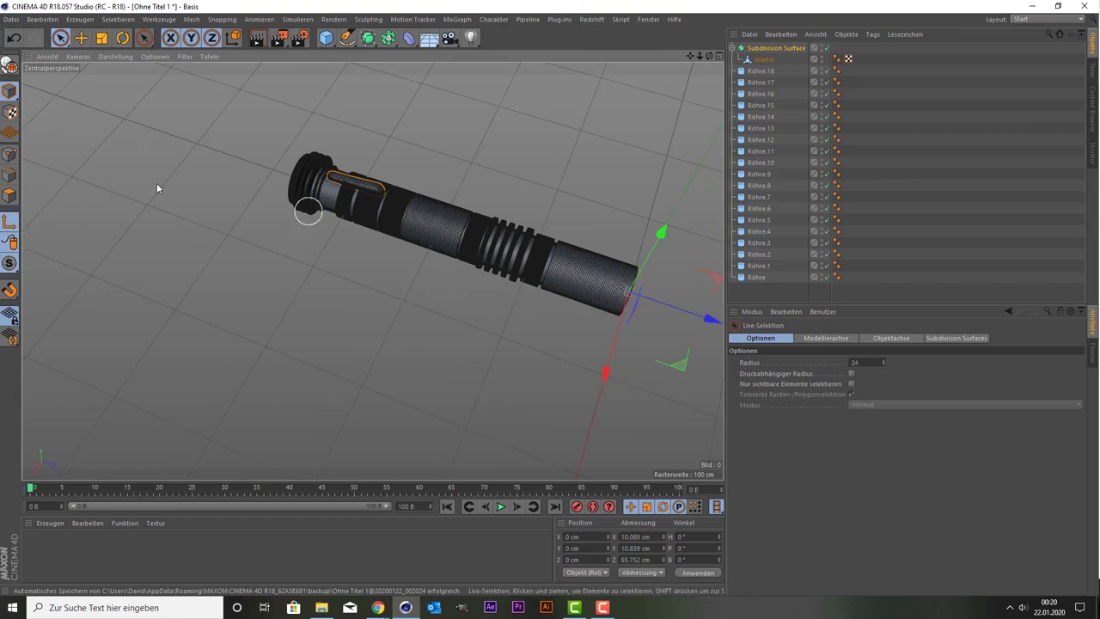
click(7, 241)
Slide the bar toward the ridged end and settle it at Y 23.486 cm, Z −299.414 cm
drag(710, 316, 376, 253)
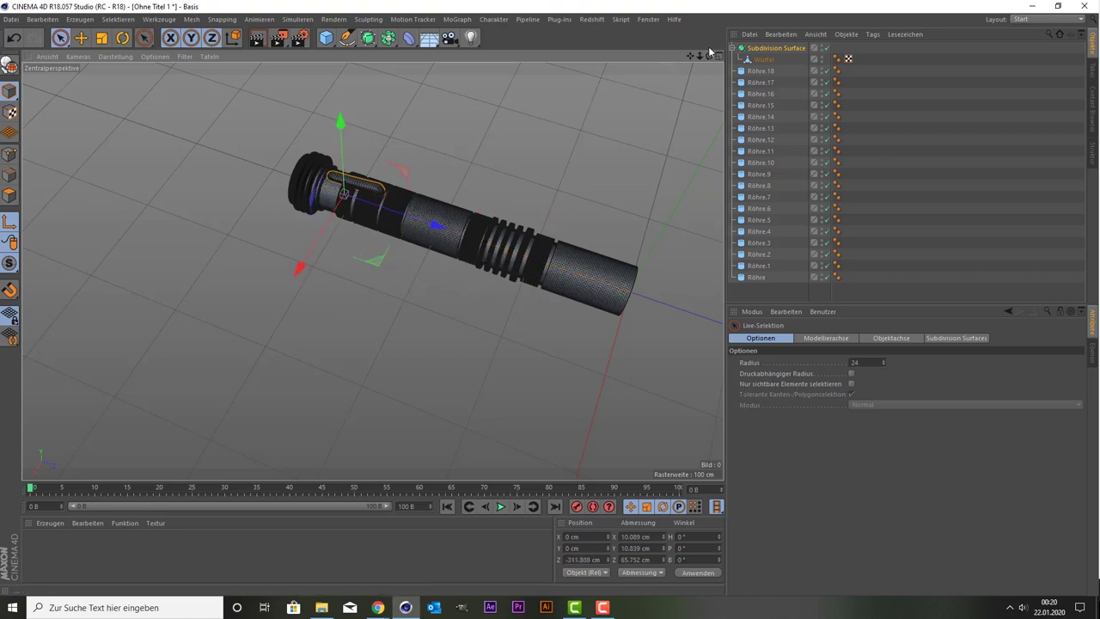
drag(709, 56, 653, 78)
drag(708, 55, 387, 183)
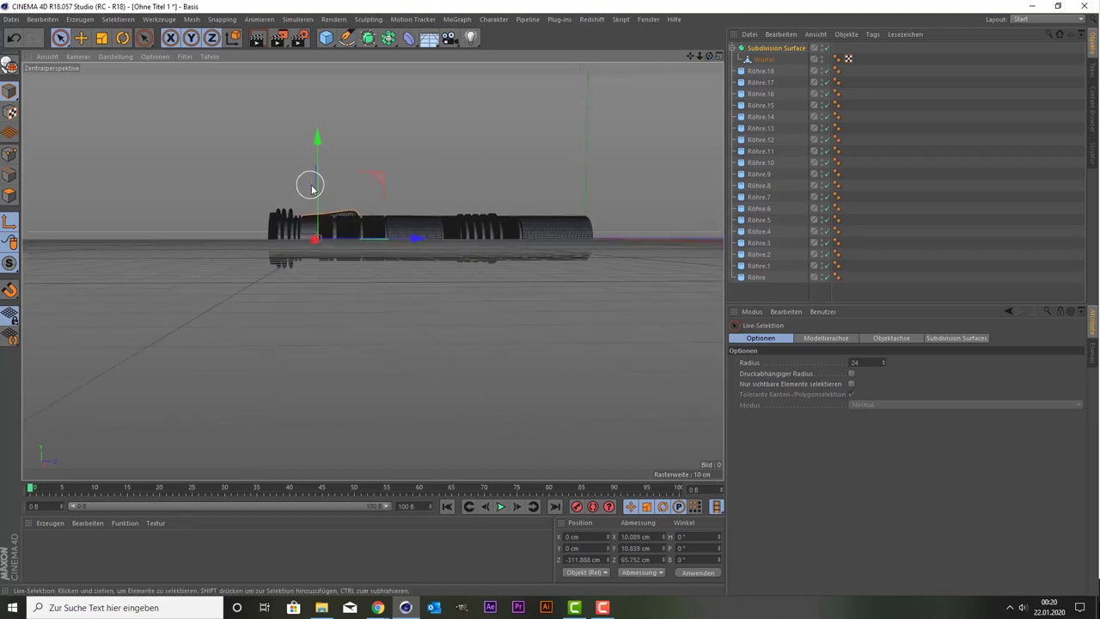
drag(316, 187, 317, 164)
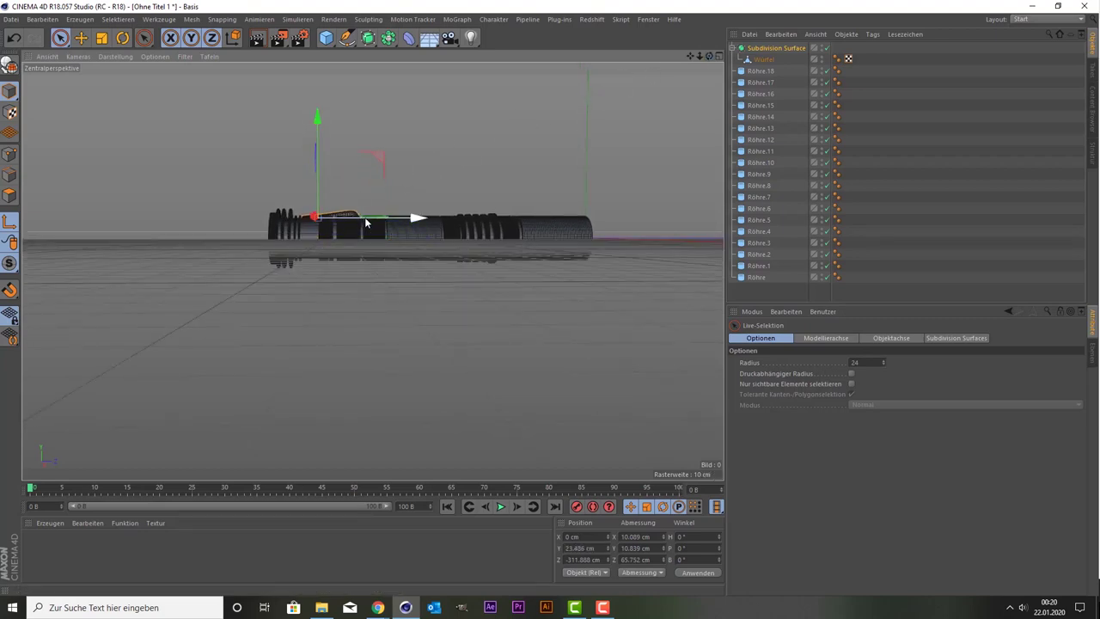
drag(363, 218, 374, 217)
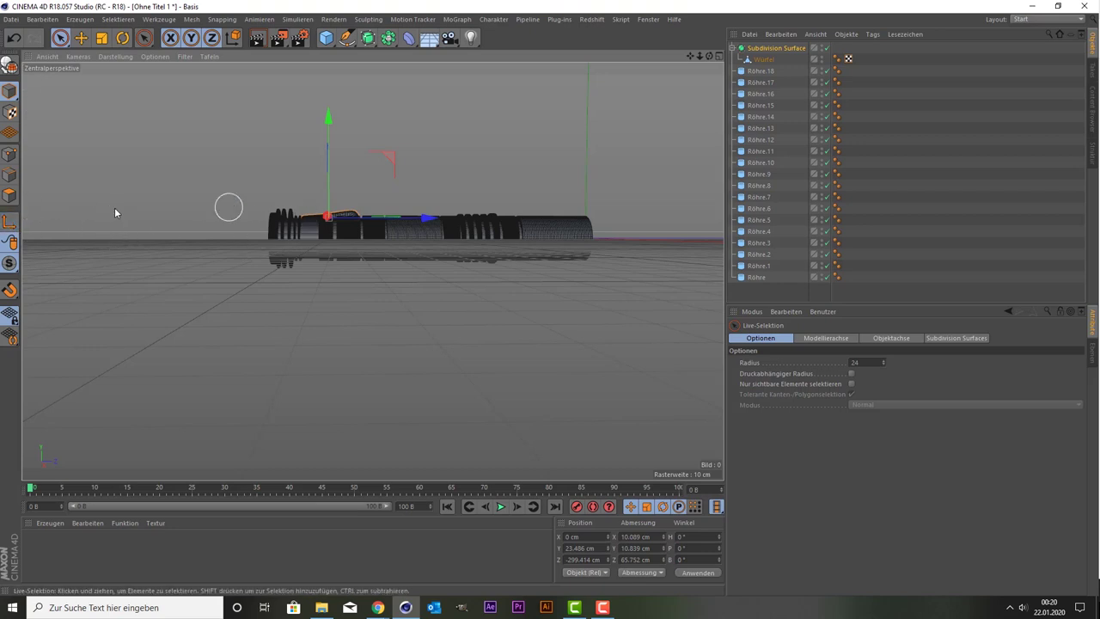
scroll(300, 199, up, 3)
Take the bar out of Subdivision Surface, narrow it to 6.915 cm along X, and re-nest it
scroll(329, 204, up, 2)
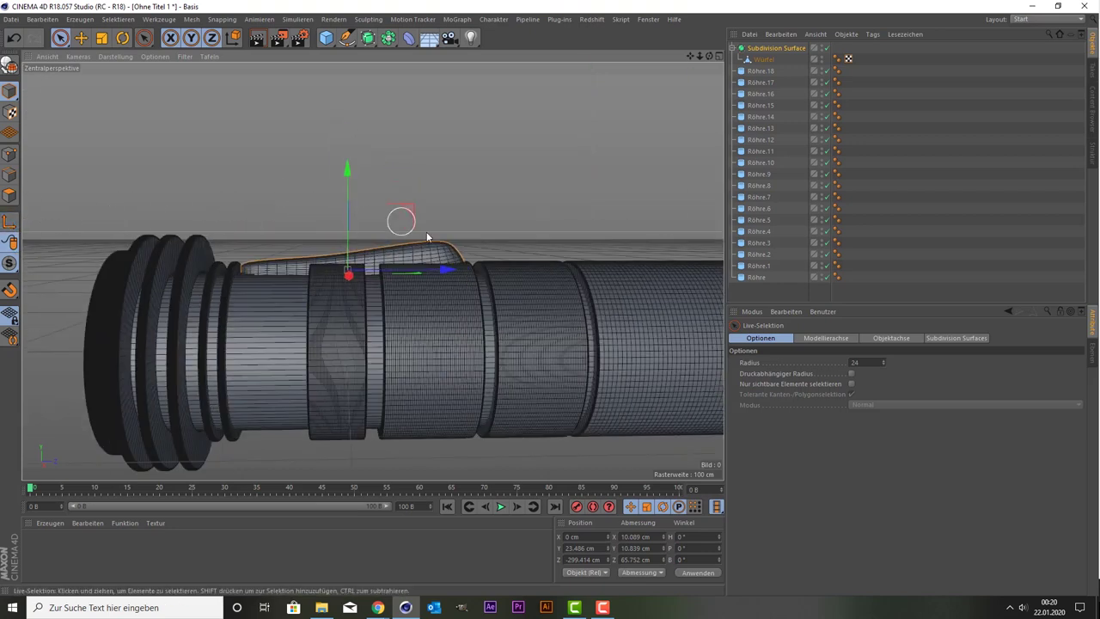
drag(708, 56, 756, 103)
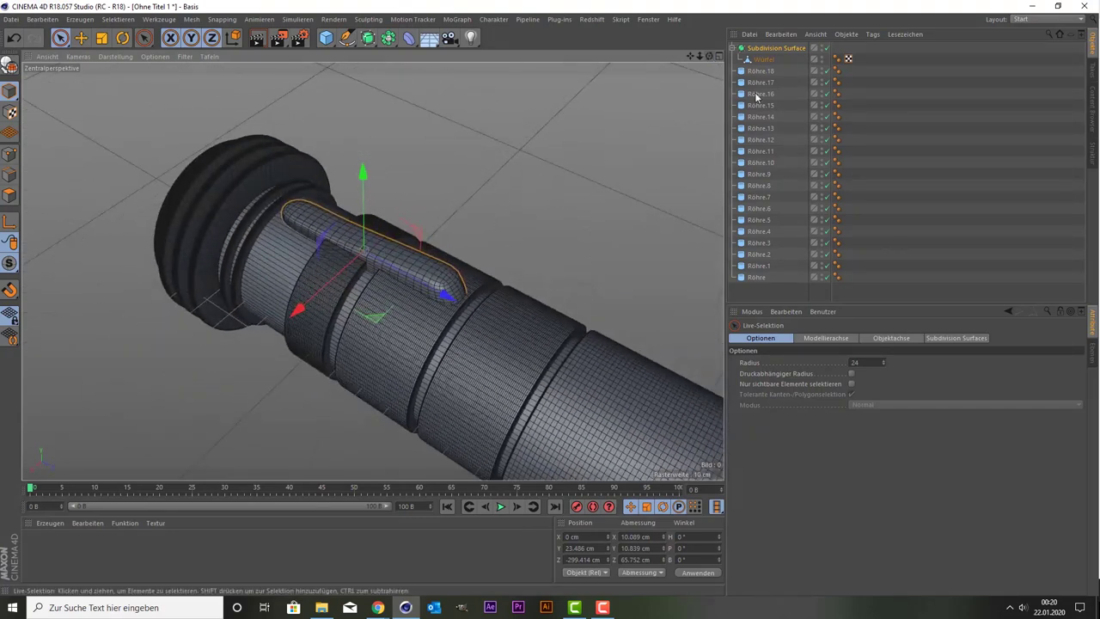
drag(761, 63, 770, 50)
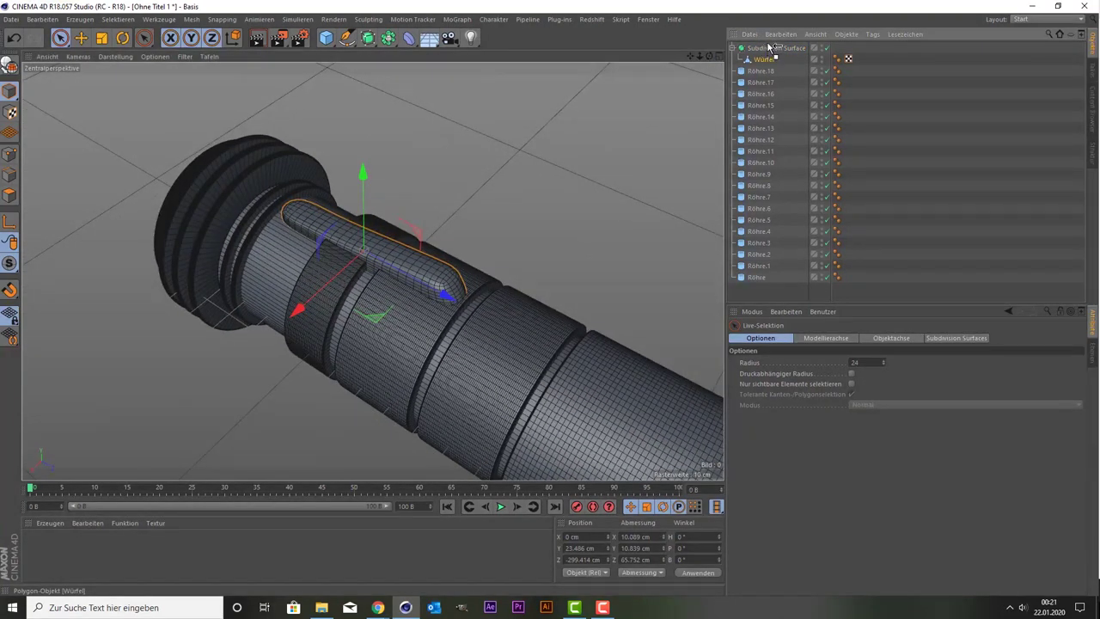
drag(770, 49, 768, 44)
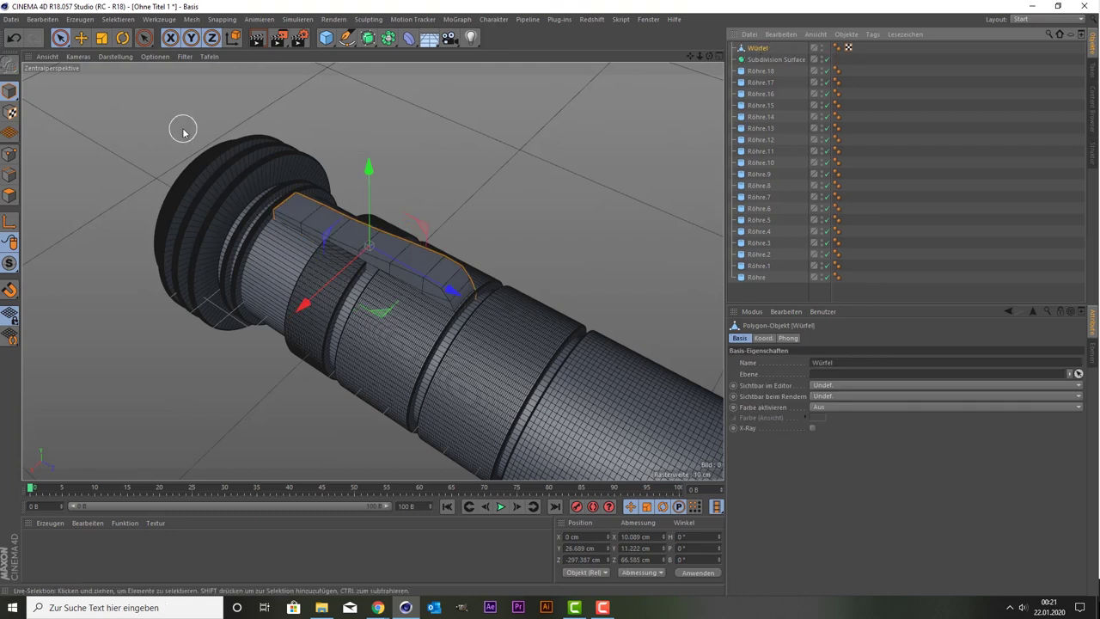
click(101, 37)
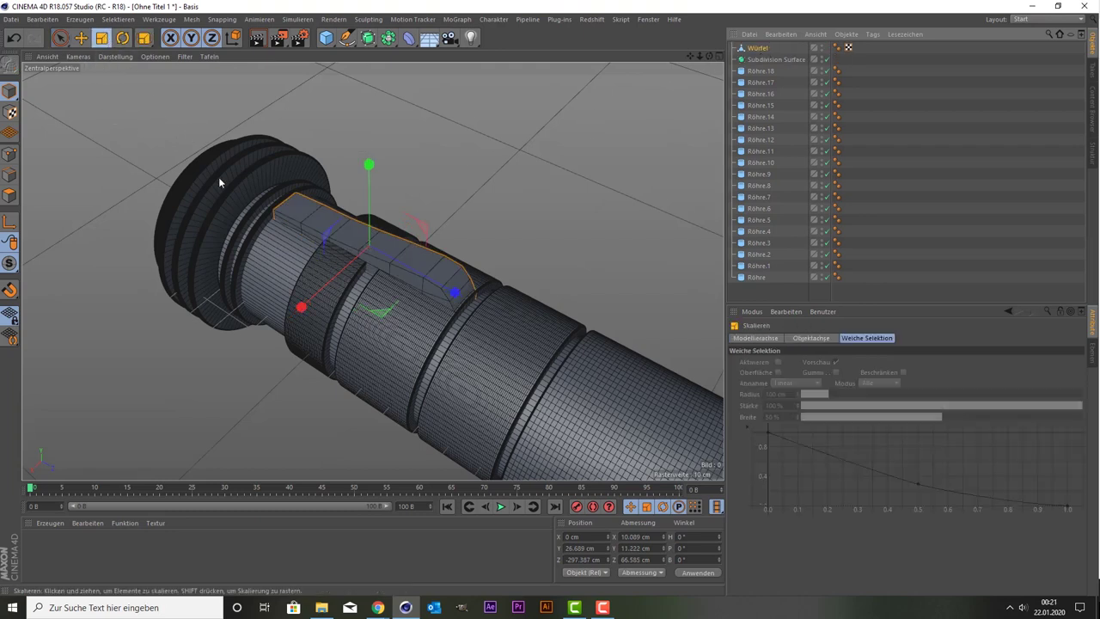
drag(301, 305, 326, 293)
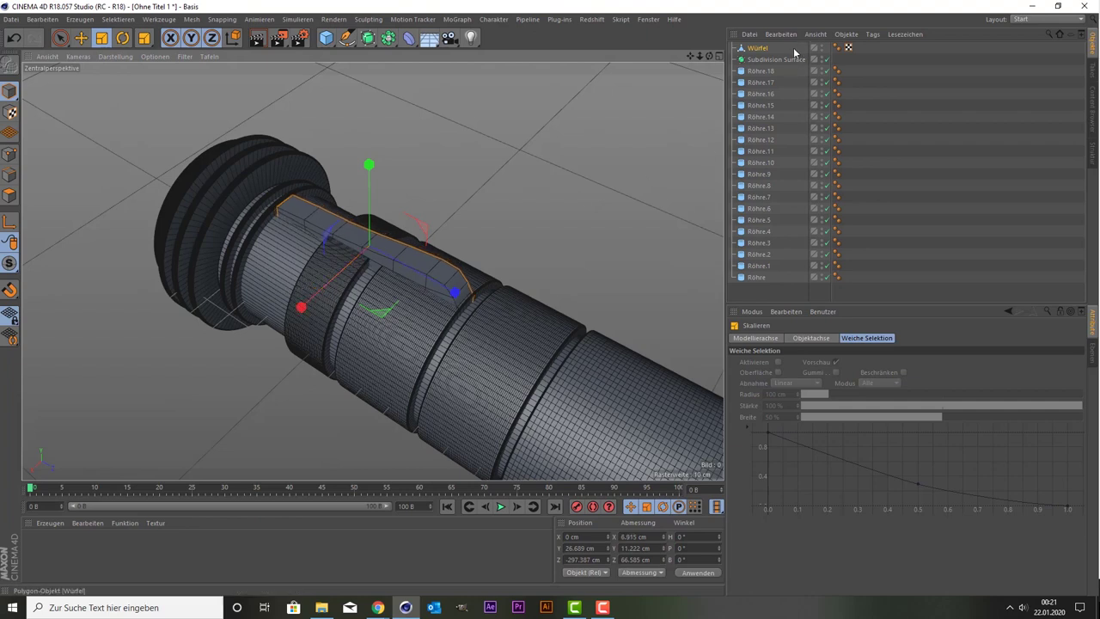
drag(762, 62, 765, 62)
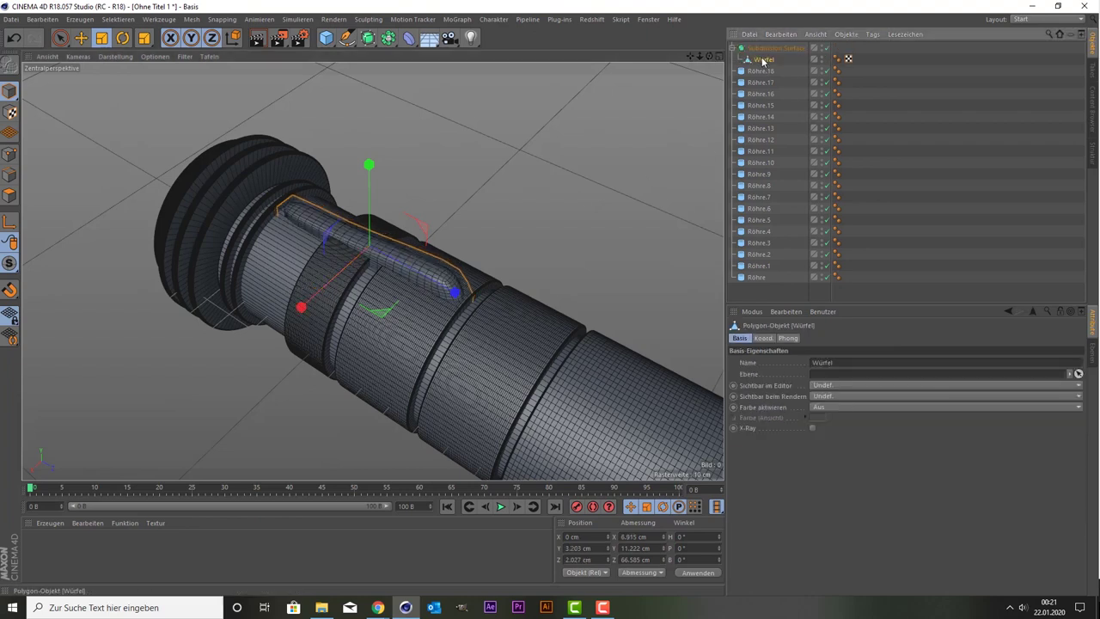
click(774, 48)
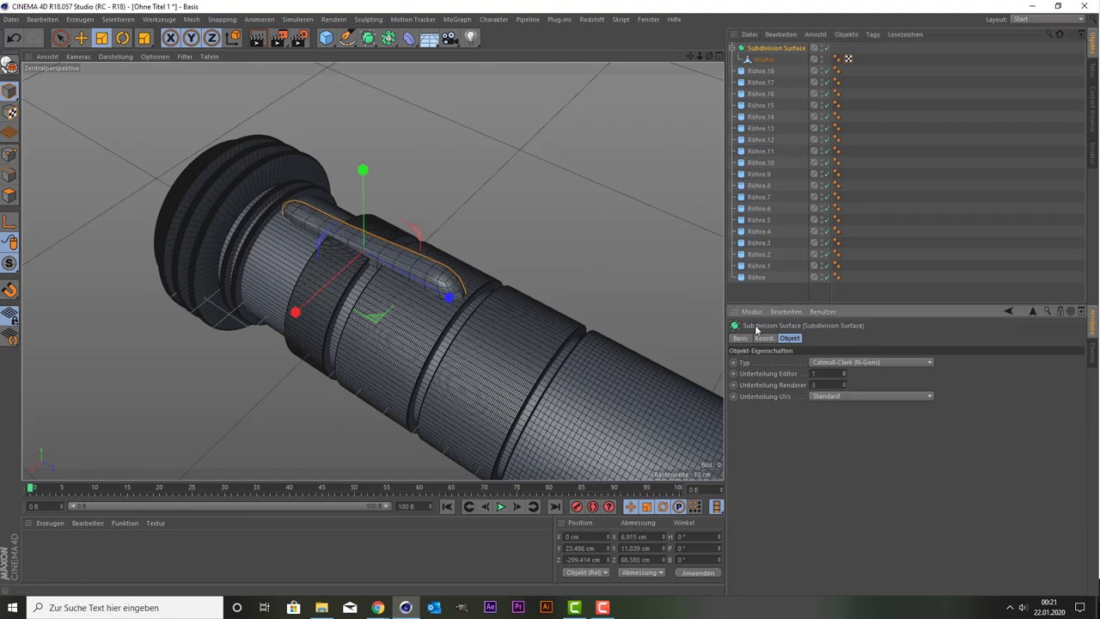
click(591, 198)
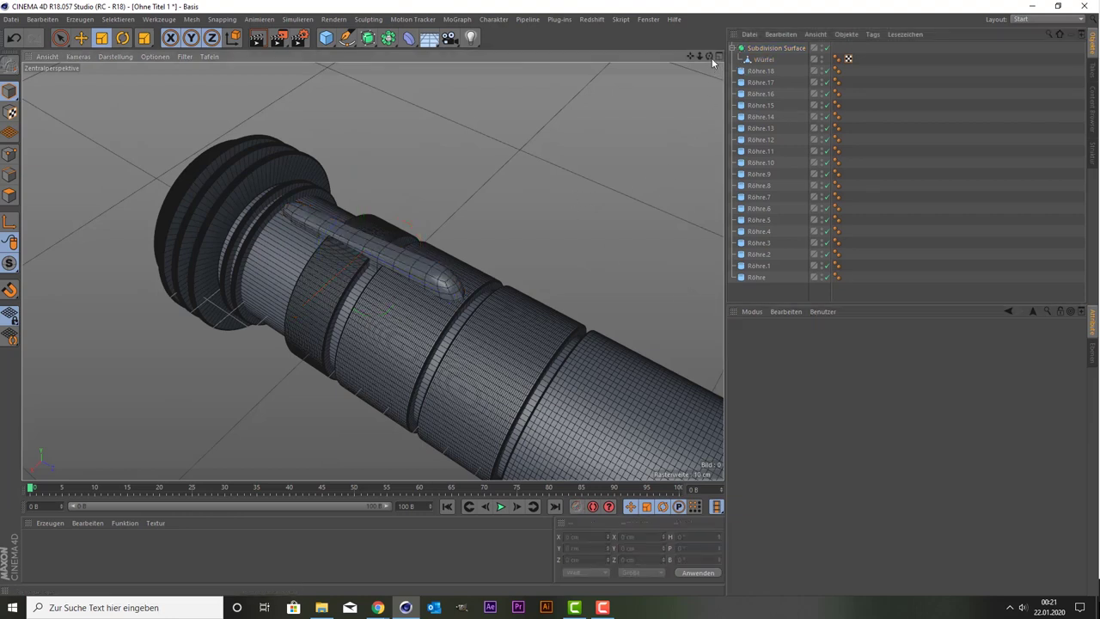
Take the Würfel bar out of Subdivision Surface, rendering before and after to compare its hard edges
mouse_move(711, 57)
mouse_down()
mouse_move(688, 43)
mouse_move(696, 69)
mouse_up()
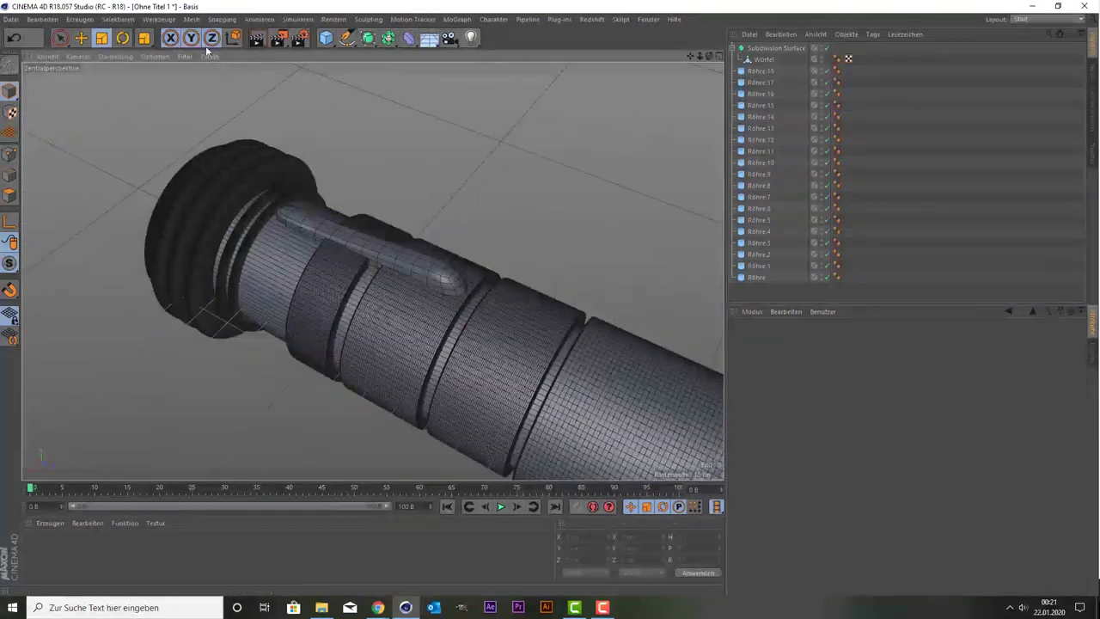
click(262, 40)
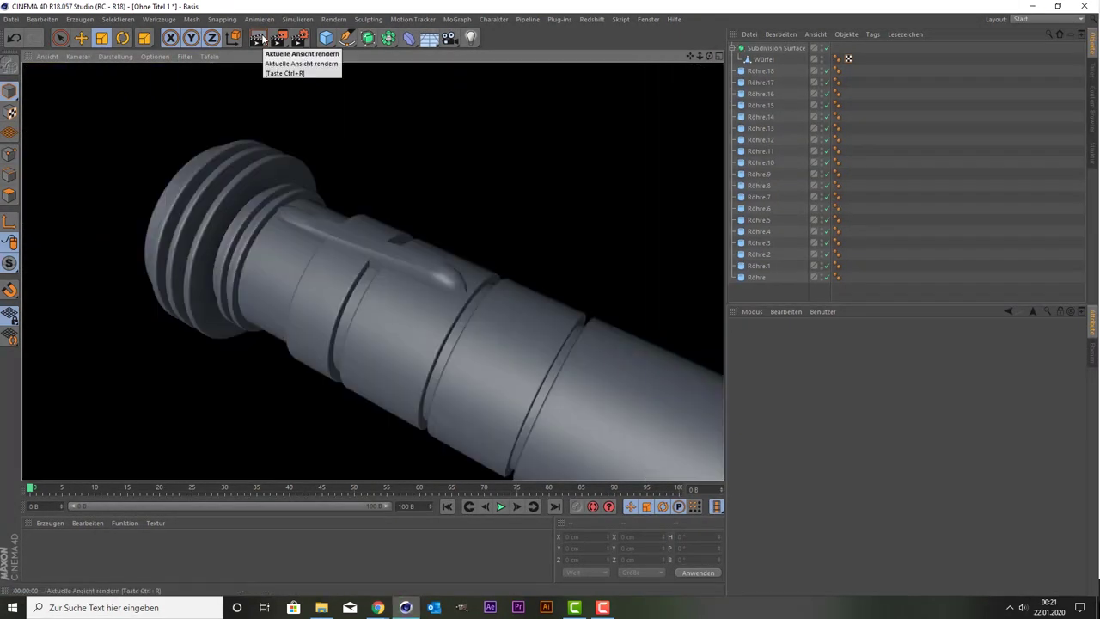
click(763, 60)
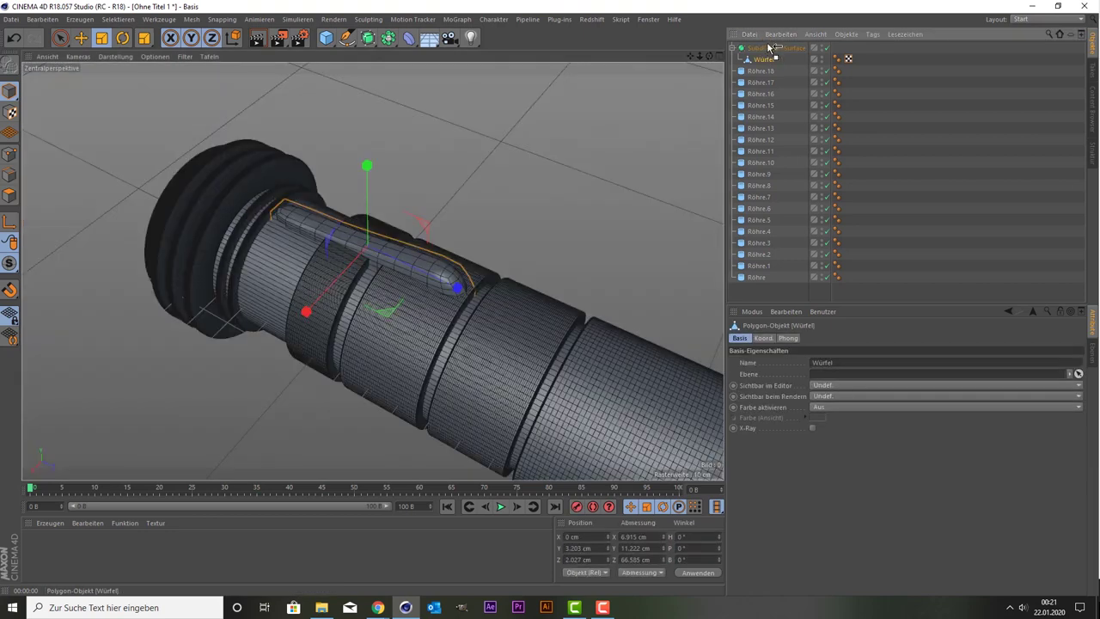
drag(770, 48, 769, 45)
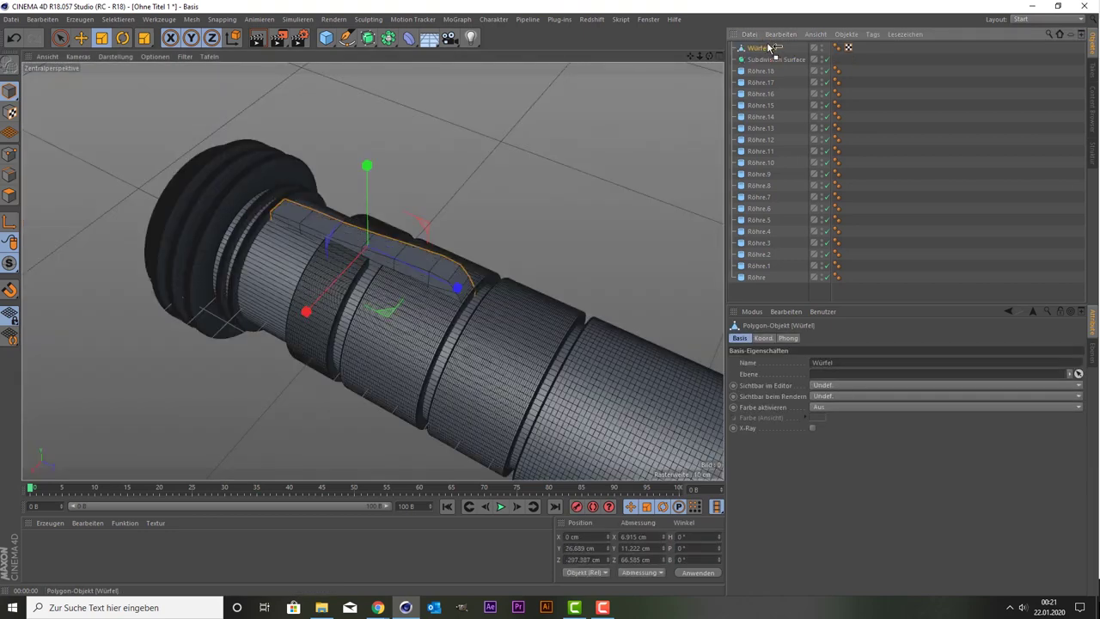
click(256, 38)
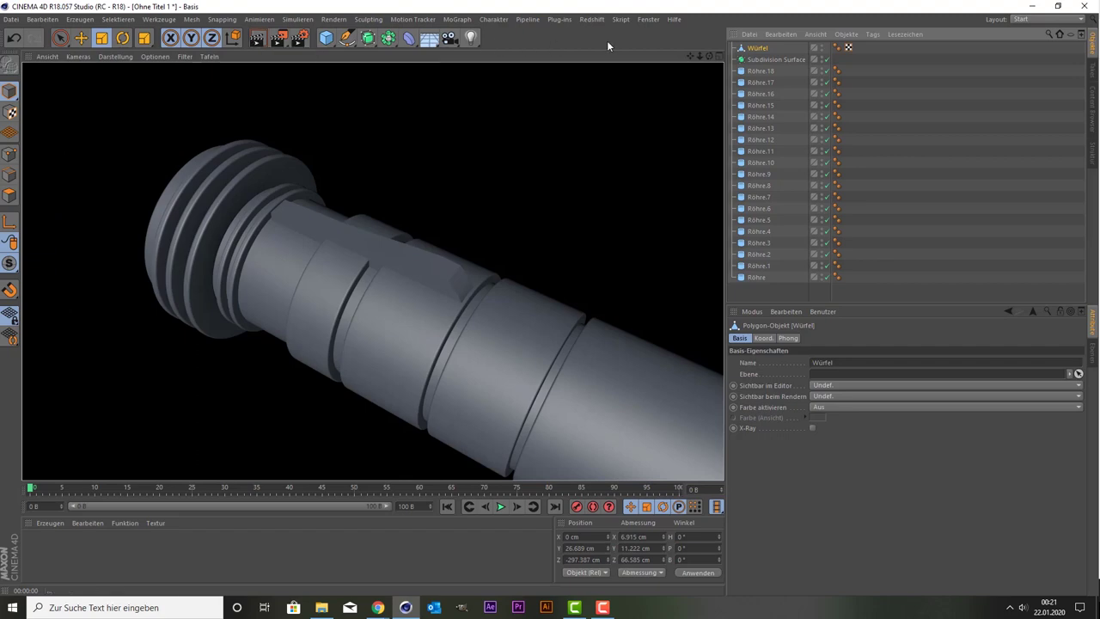
Delete the now-empty Subdivision Surface object
mouse_move(710, 58)
mouse_down()
mouse_move(372, 270)
mouse_move(378, 309)
mouse_up()
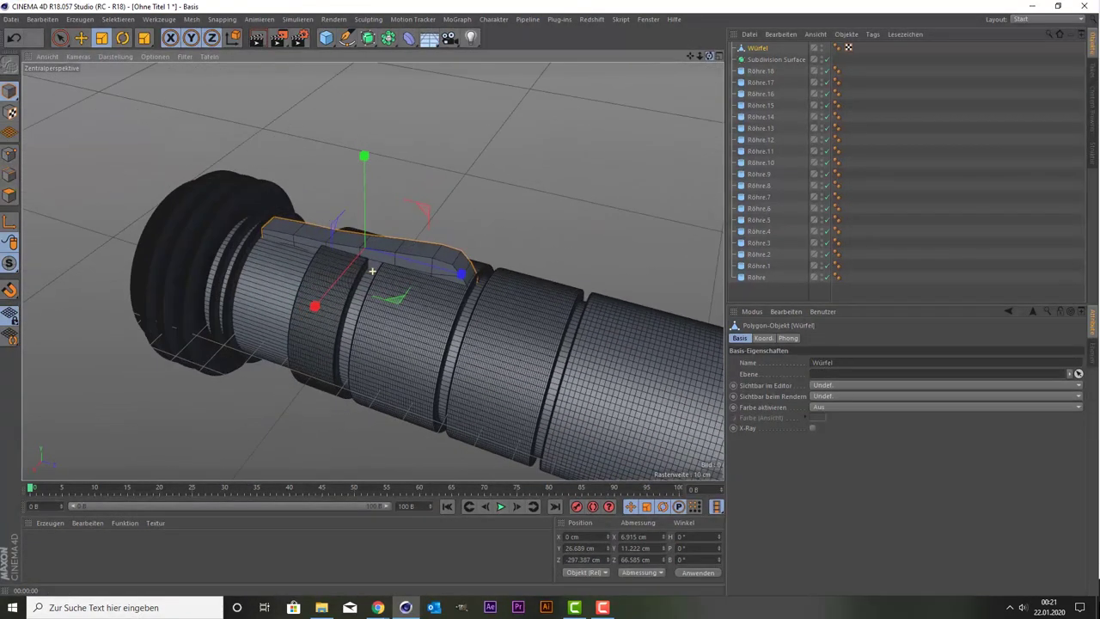
click(760, 60)
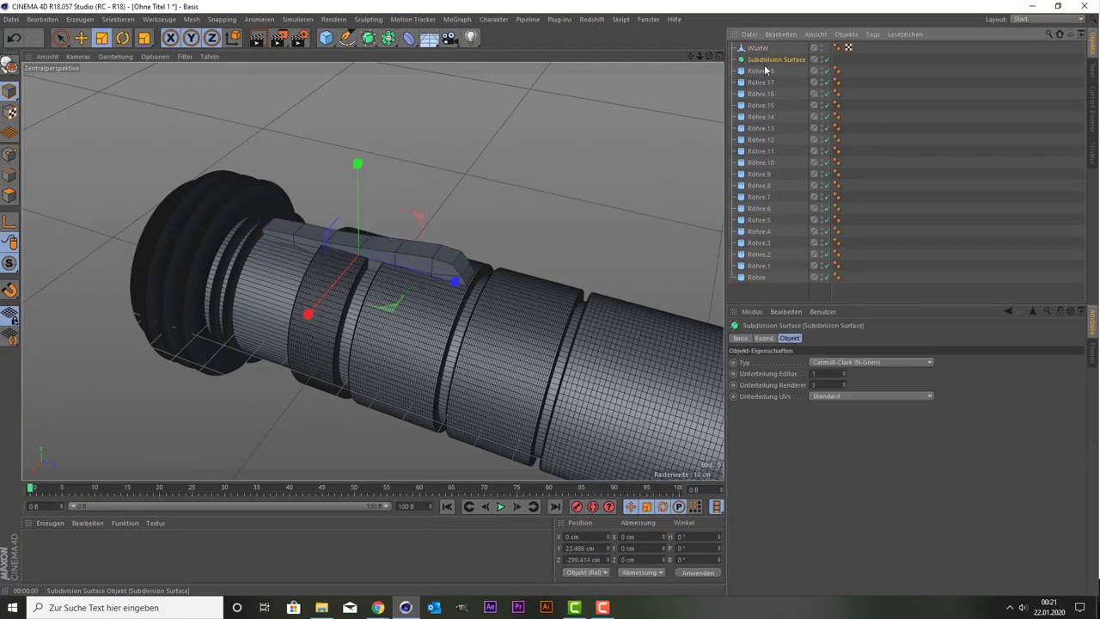
key(Delete)
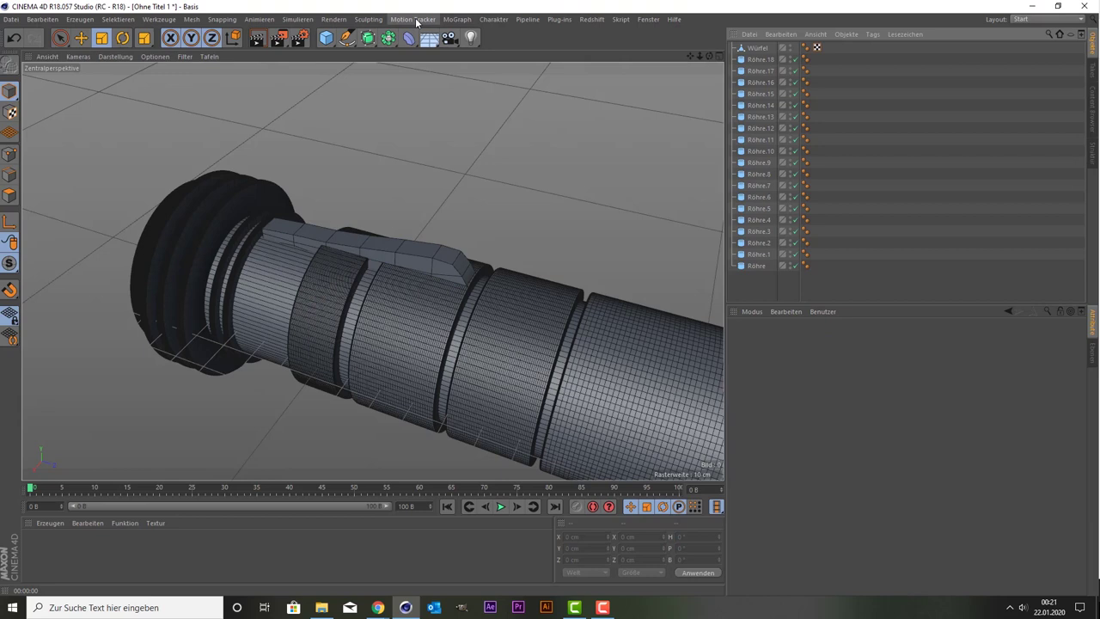
Add a Klon cloner, put the Würfel bar inside it, and set its mode to Radial
click(471, 23)
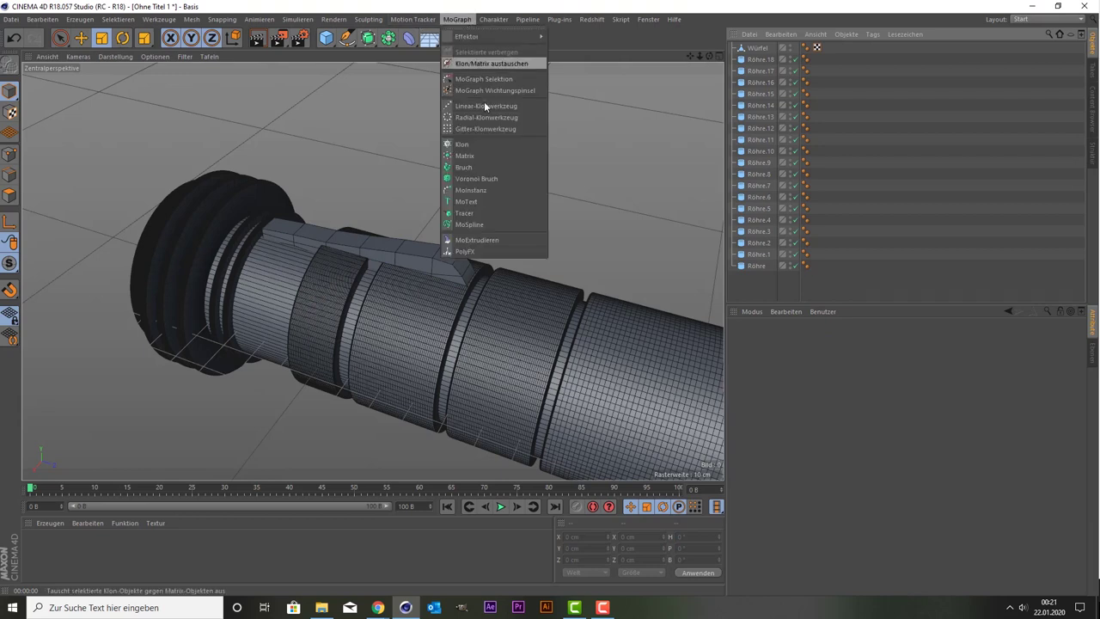
click(490, 142)
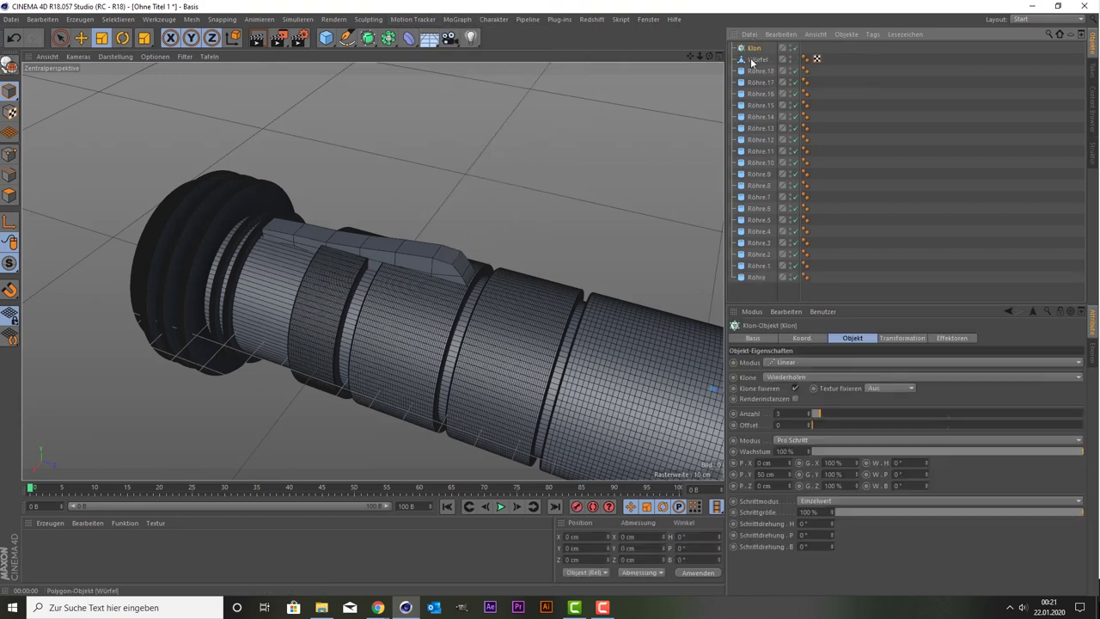
drag(755, 54, 756, 49)
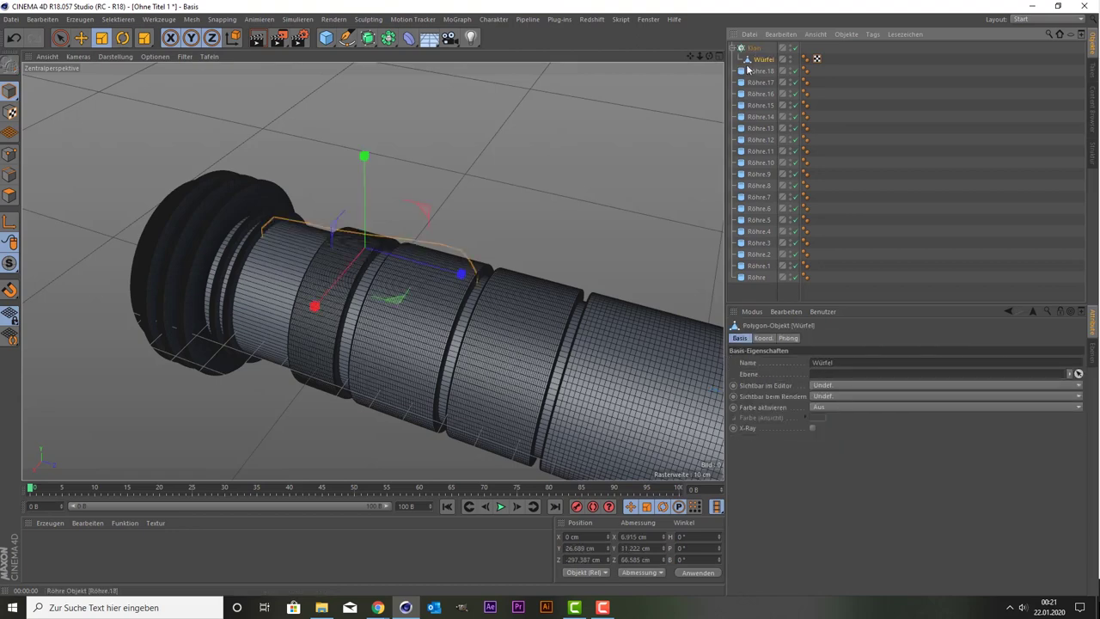
click(755, 49)
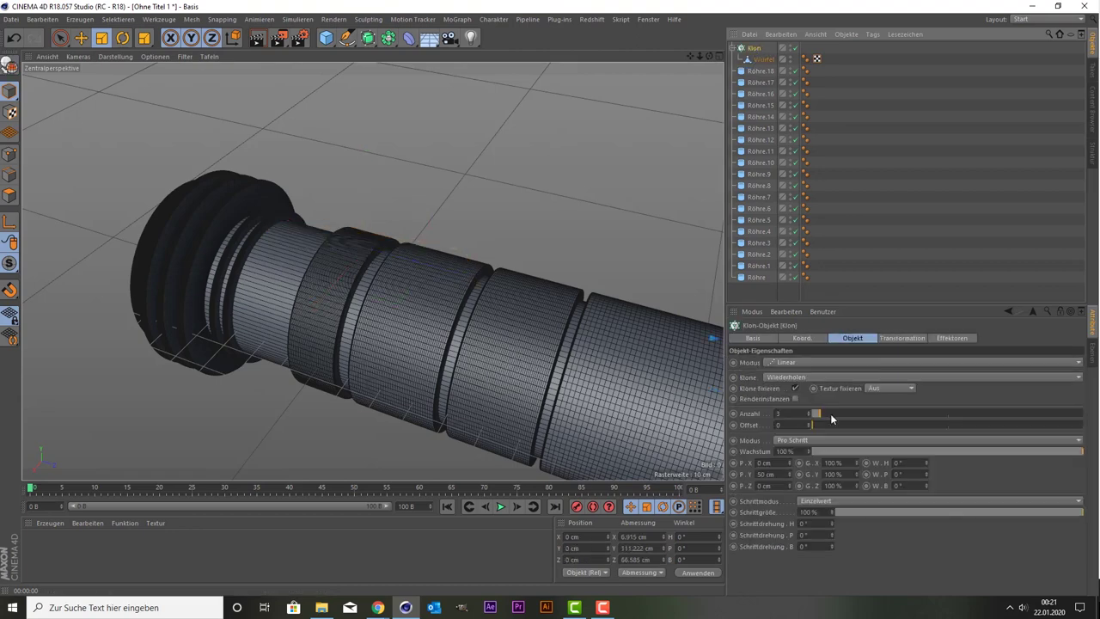
click(793, 363)
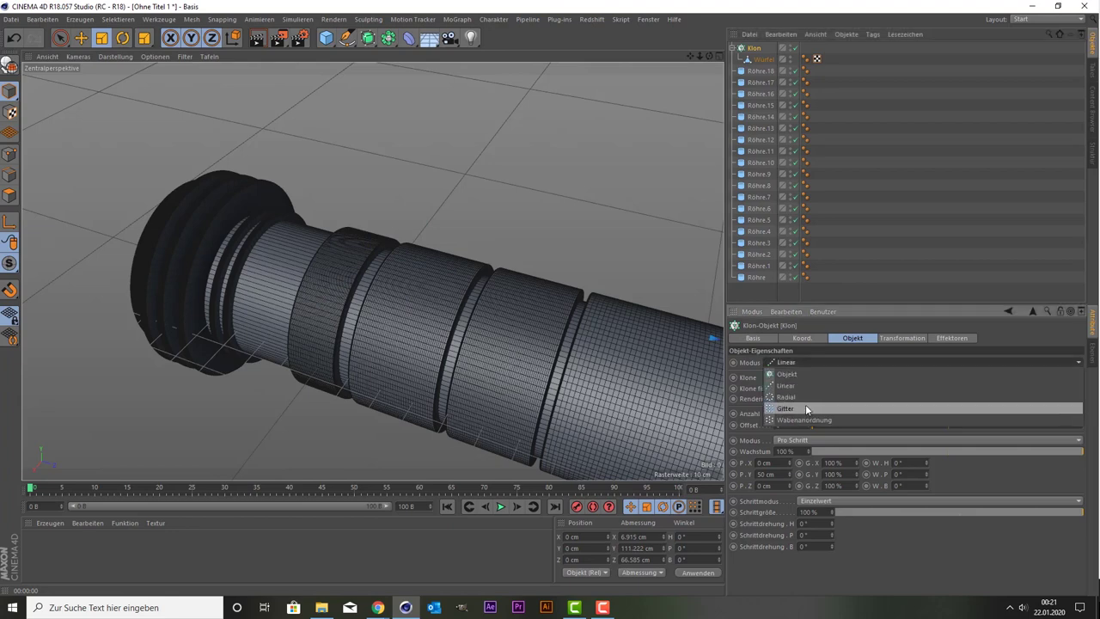
click(805, 398)
scroll(560, 342, down, 3)
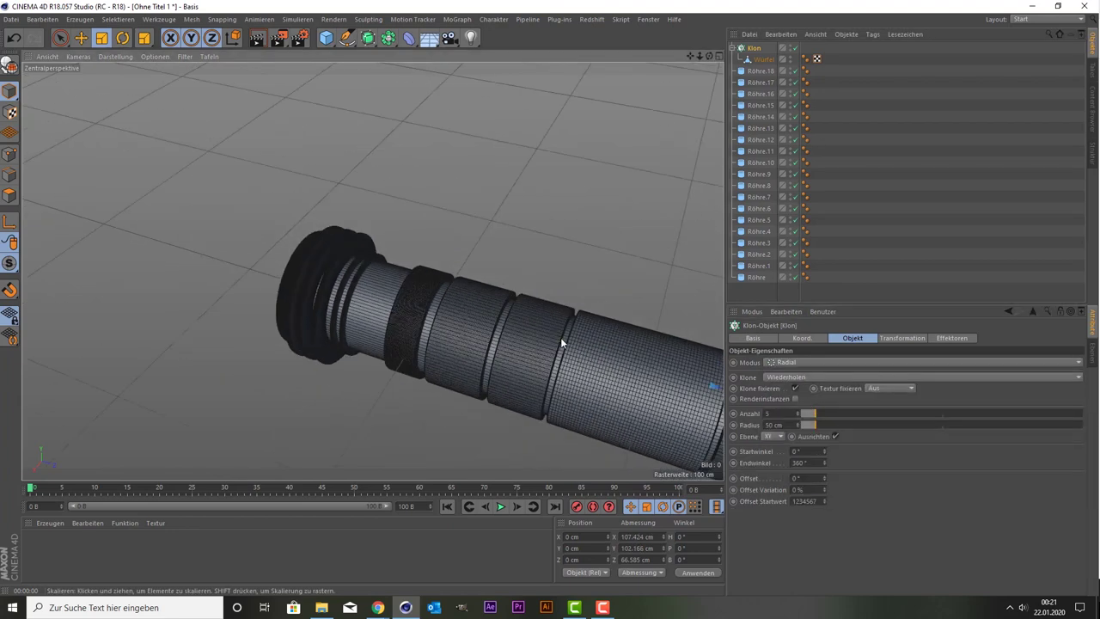
scroll(560, 336, down, 2)
scroll(560, 337, down, 1)
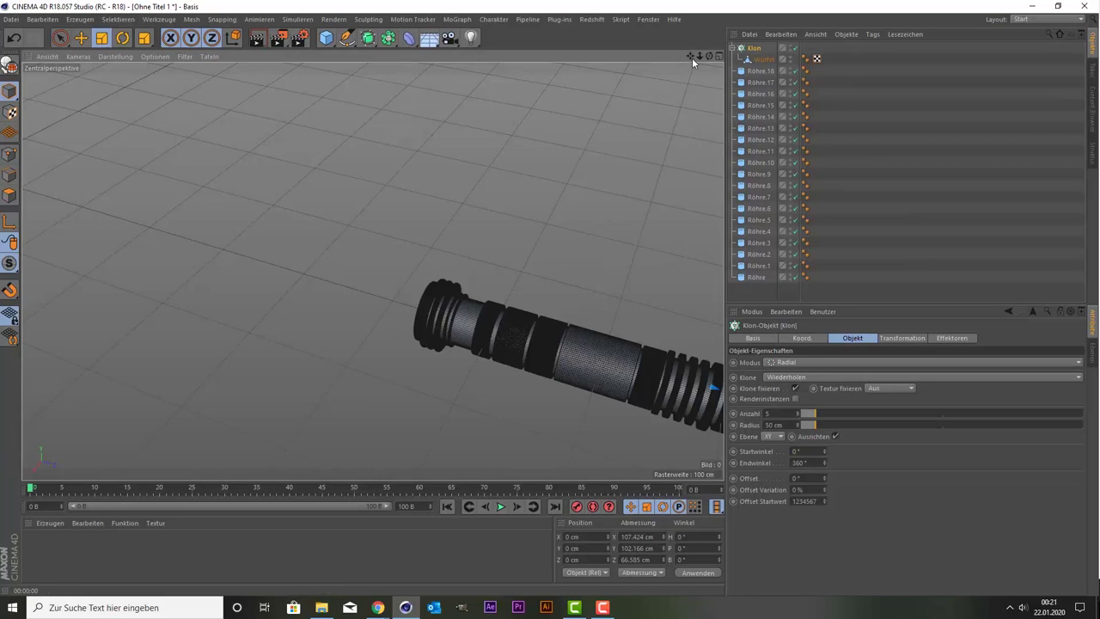
Move the radial Klon ring along Z to the hilt's opposite end, about Z −298 cm
mouse_move(692, 57)
mouse_down()
mouse_move(372, 271)
mouse_move(475, 323)
mouse_up()
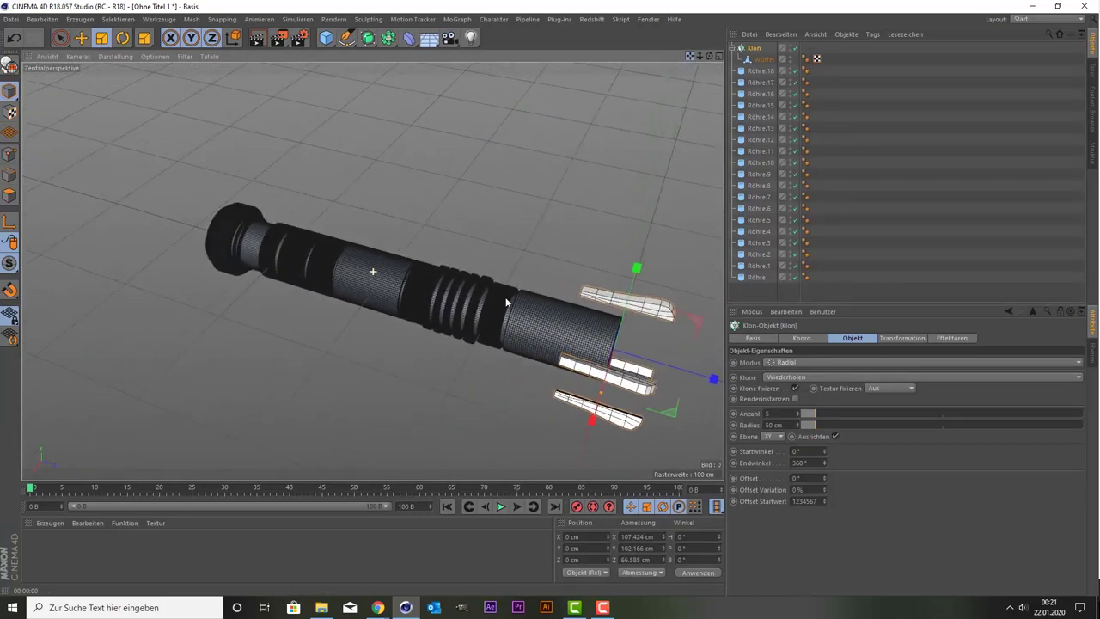
click(60, 38)
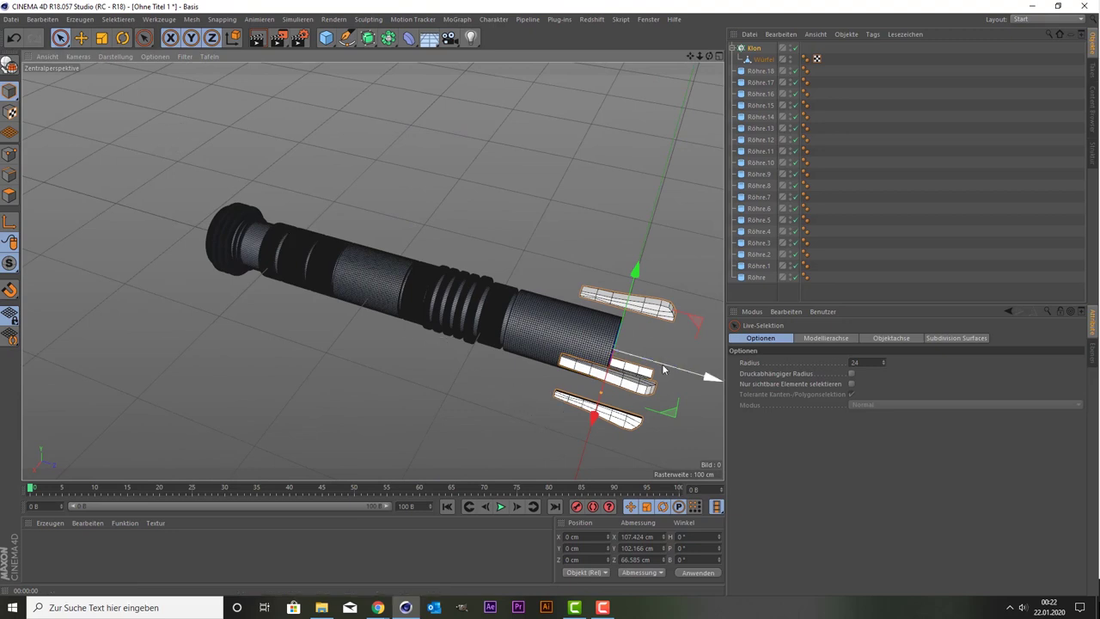
mouse_move(679, 371)
mouse_down()
mouse_move(290, 322)
mouse_move(318, 319)
mouse_up()
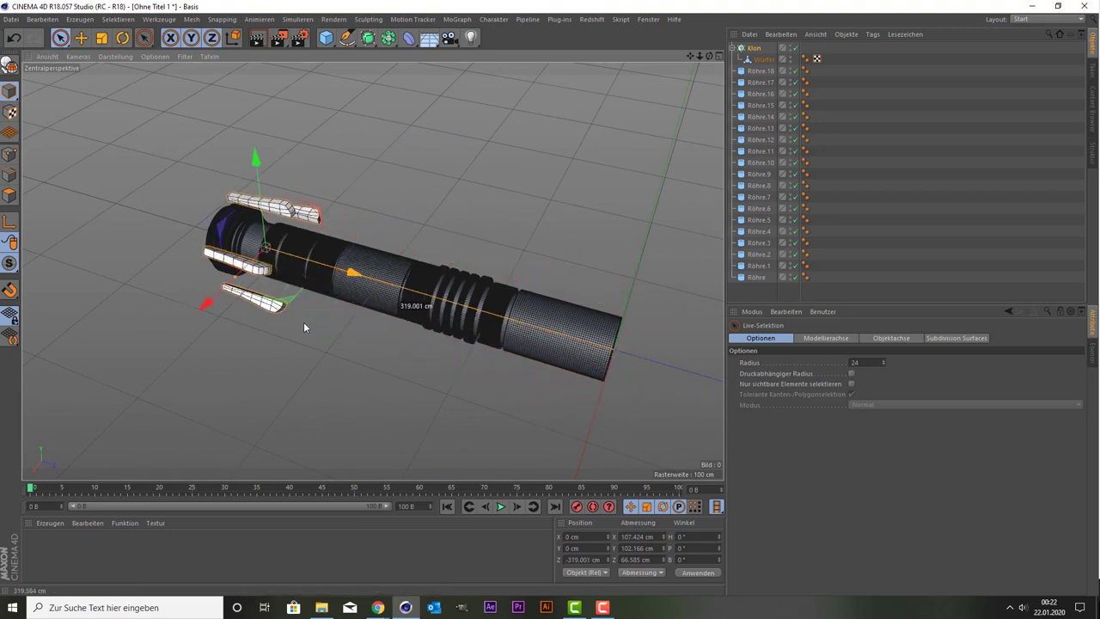
key(F5)
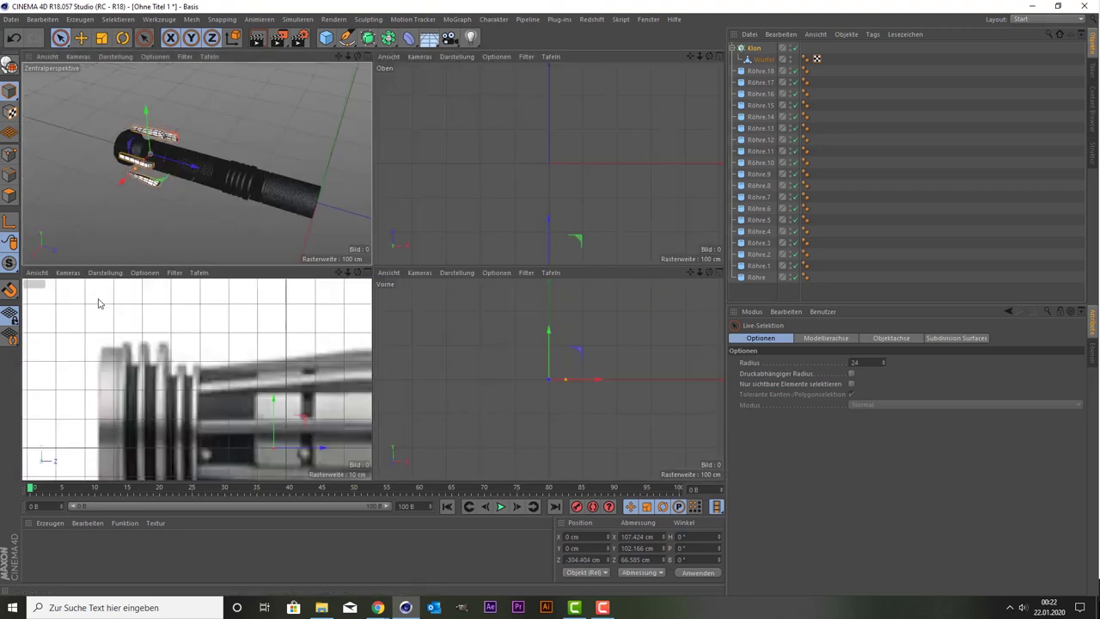
key(F3)
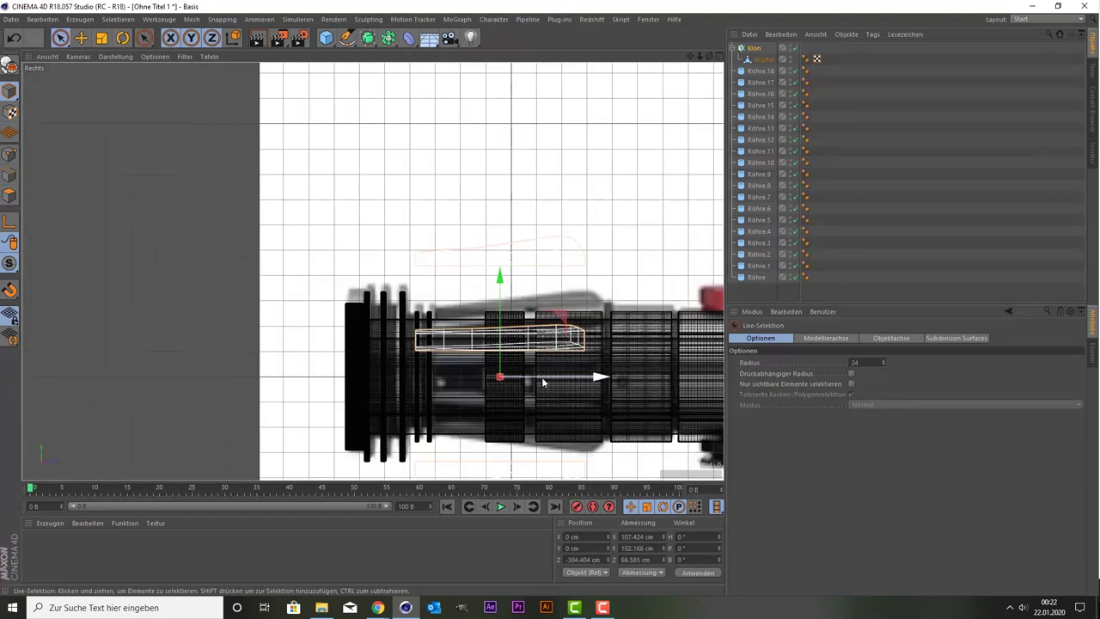
drag(562, 383, 582, 383)
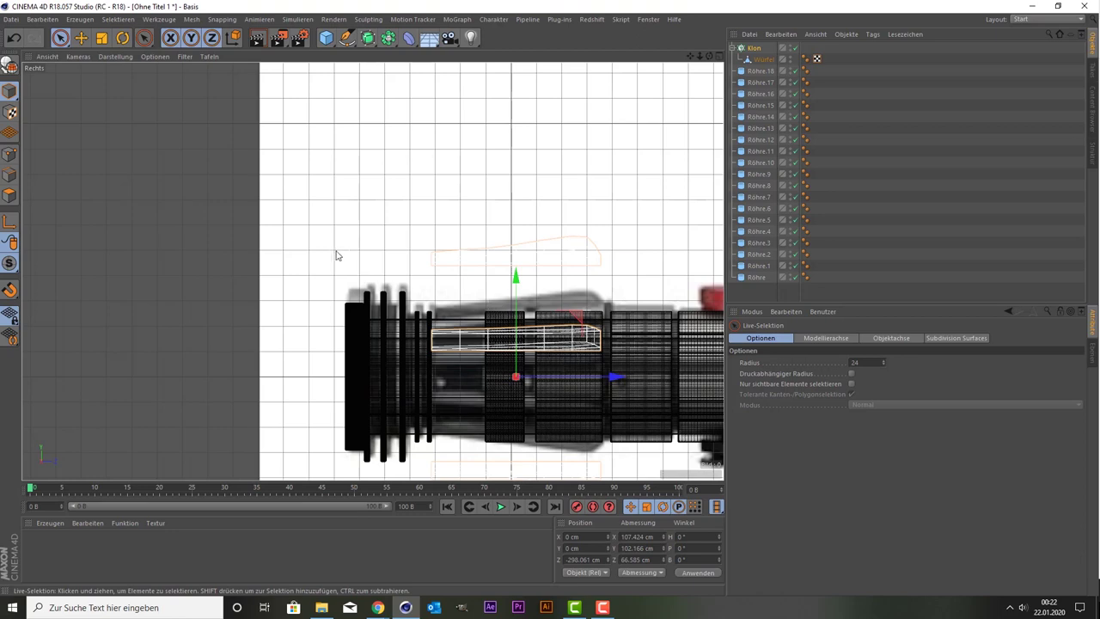
middle_click(157, 205)
Select the Klon and pull its radius down to 26 cm so the clones hug the handle
middle_click(157, 205)
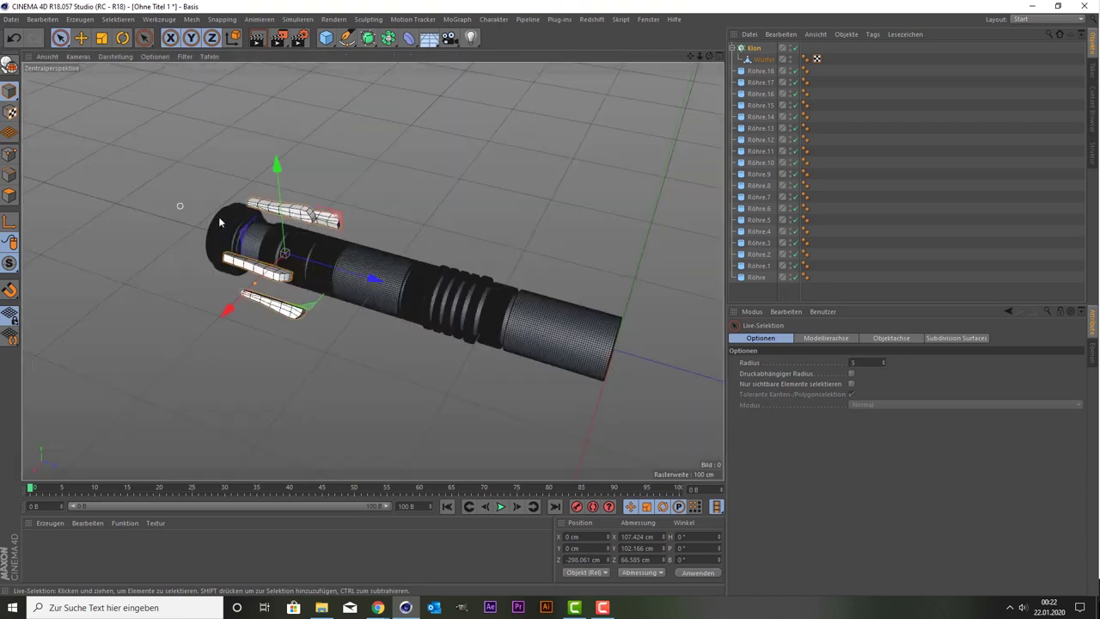
scroll(137, 146, up, 3)
scroll(129, 128, up, 3)
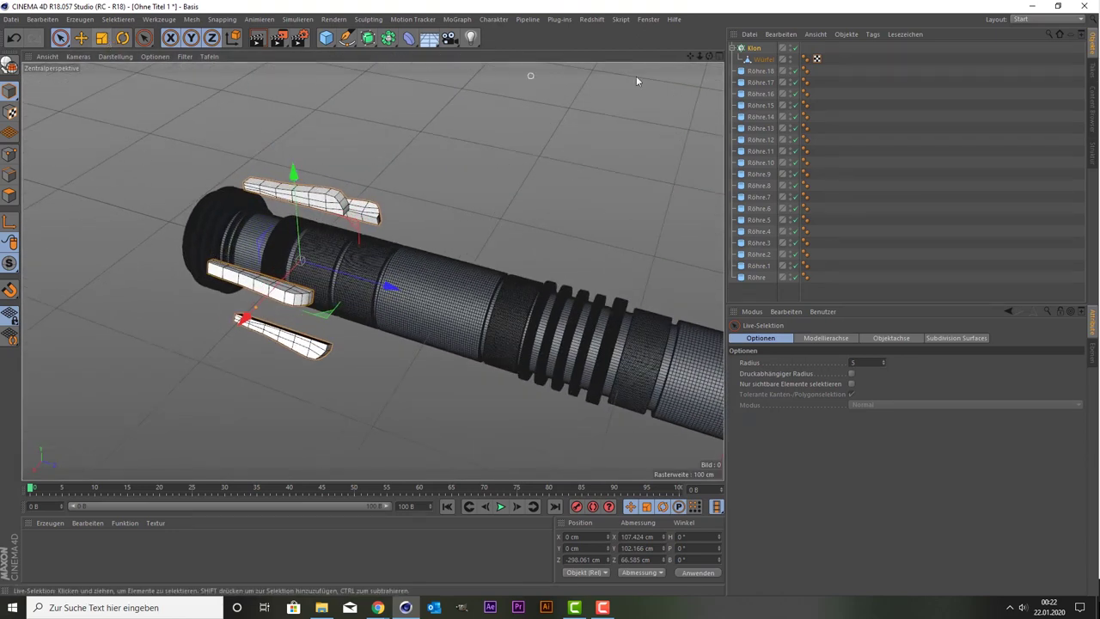
click(769, 57)
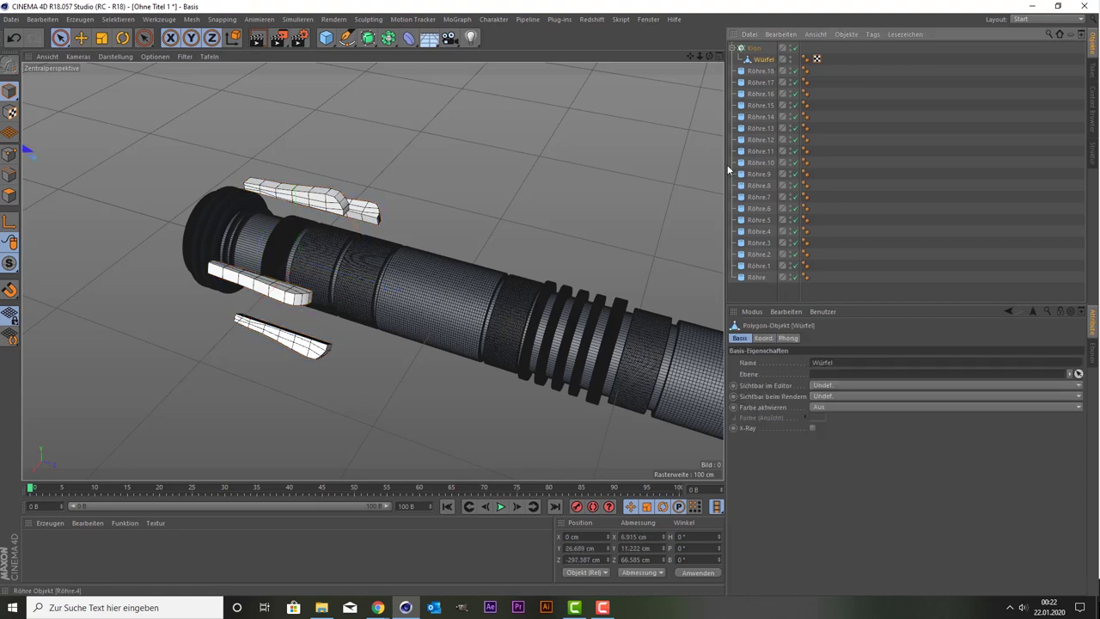
click(756, 52)
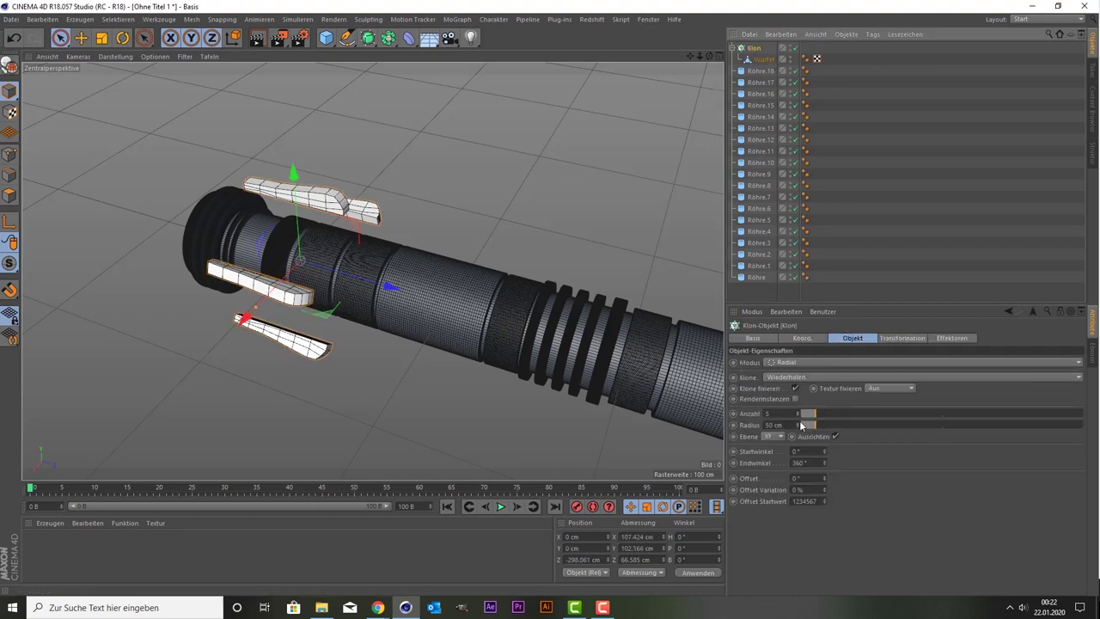
drag(798, 424, 770, 425)
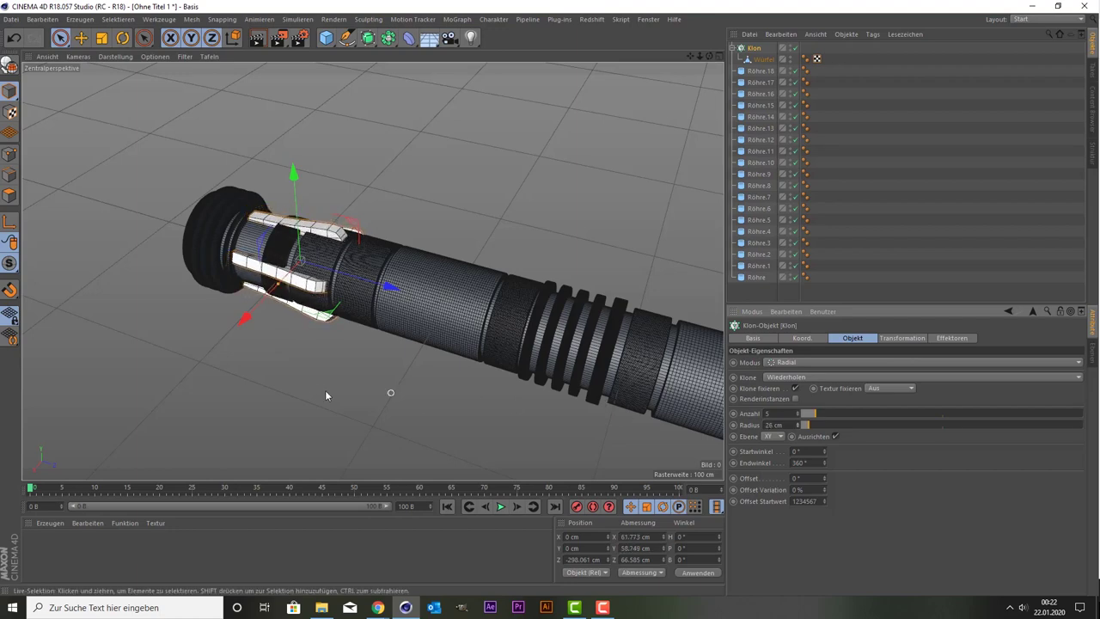
Adjust the Klon count up and down until it settles at 7 copies
scroll(272, 389, up, 5)
scroll(271, 389, down, 3)
scroll(271, 388, up, 1)
scroll(271, 387, down, 2)
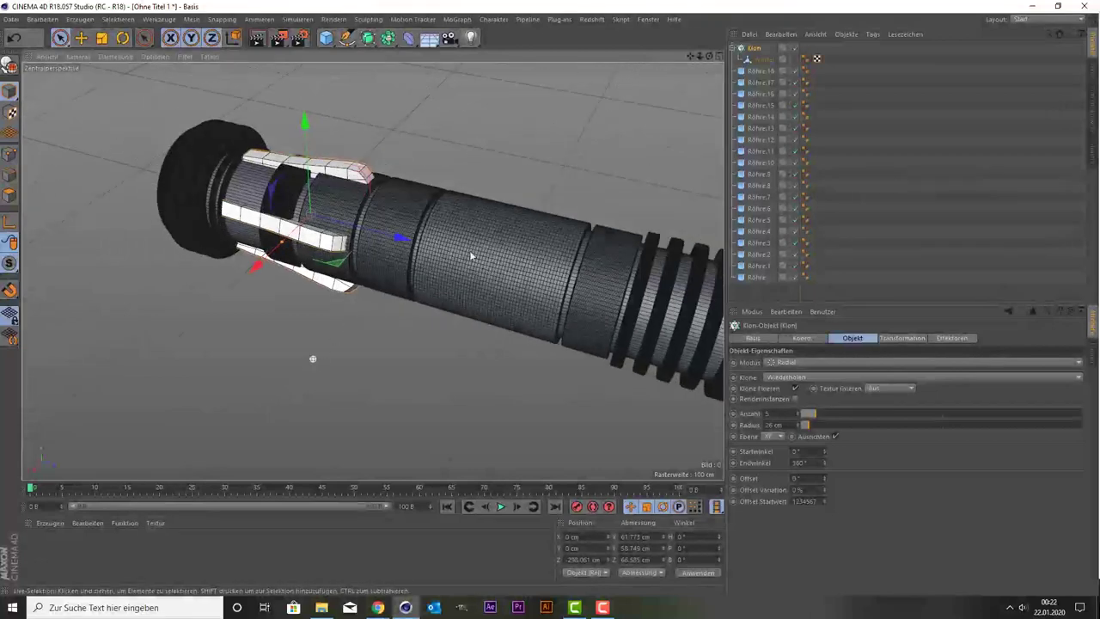
click(795, 411)
click(796, 411)
click(796, 411)
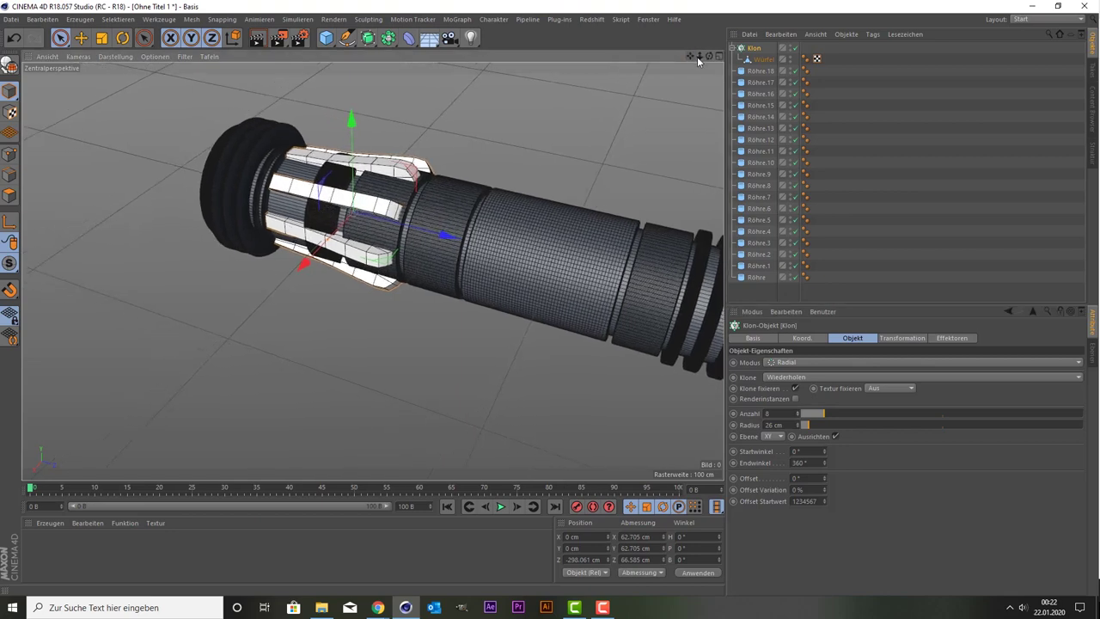
drag(709, 56, 372, 270)
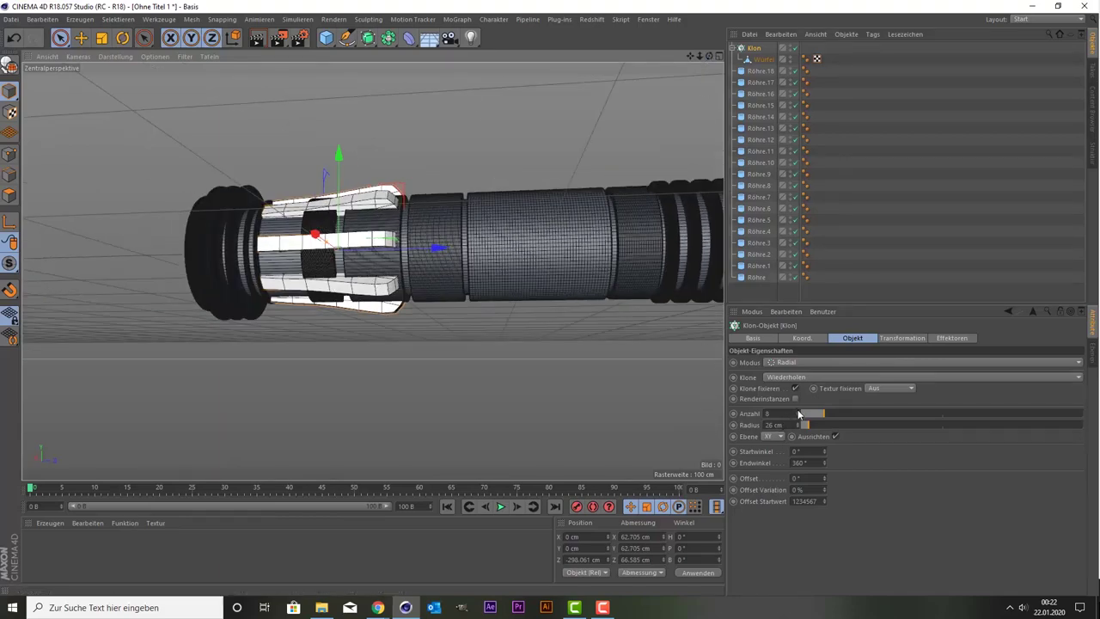
click(798, 413)
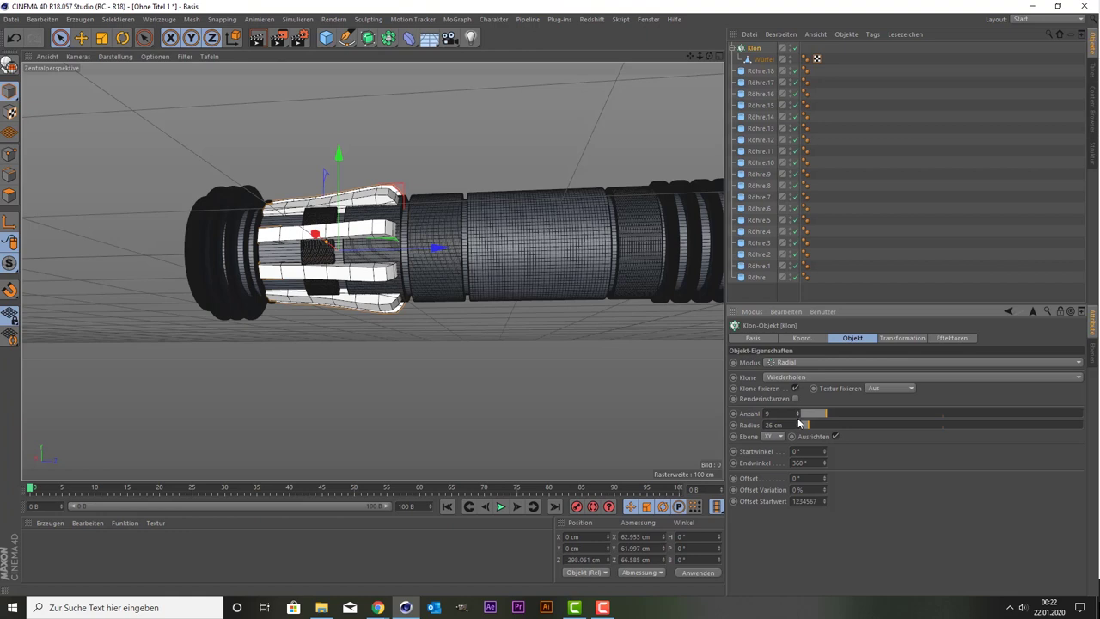
click(795, 413)
click(796, 416)
click(797, 416)
click(797, 417)
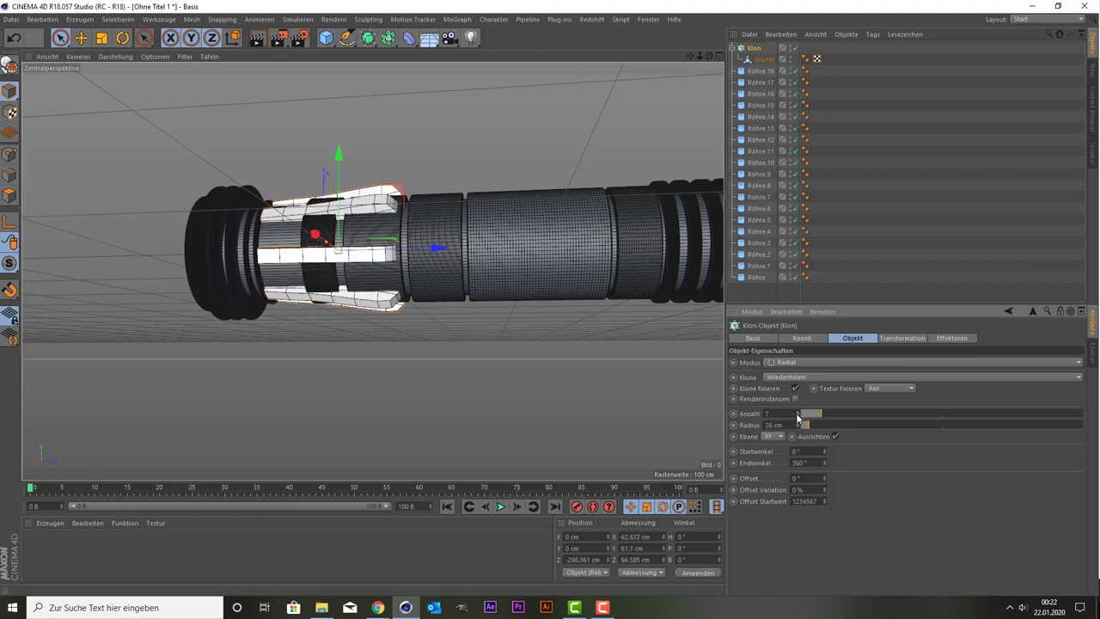
click(796, 417)
click(797, 417)
click(796, 417)
click(796, 412)
click(796, 412)
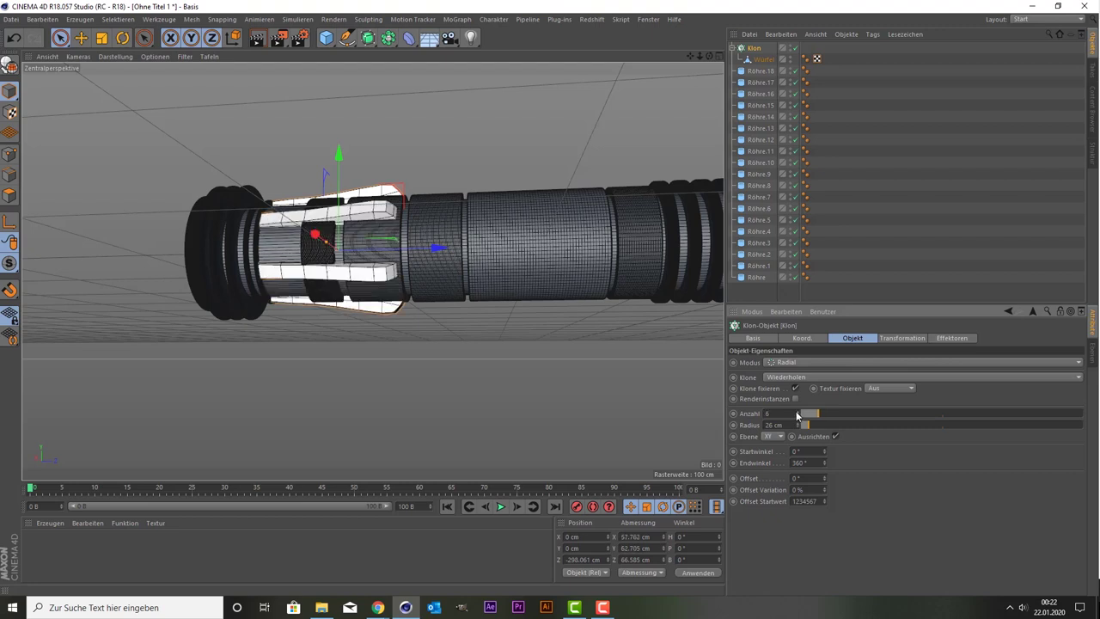
click(796, 412)
Check the Right view, then try 8 and 6 clones before returning to 7
middle_click(582, 373)
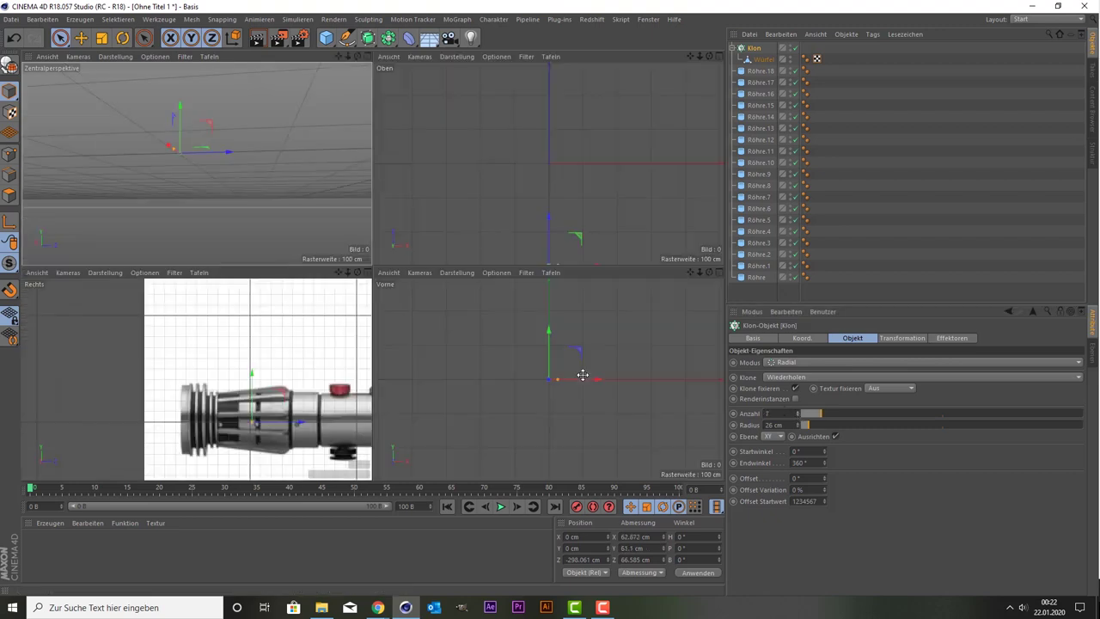
middle_click(265, 352)
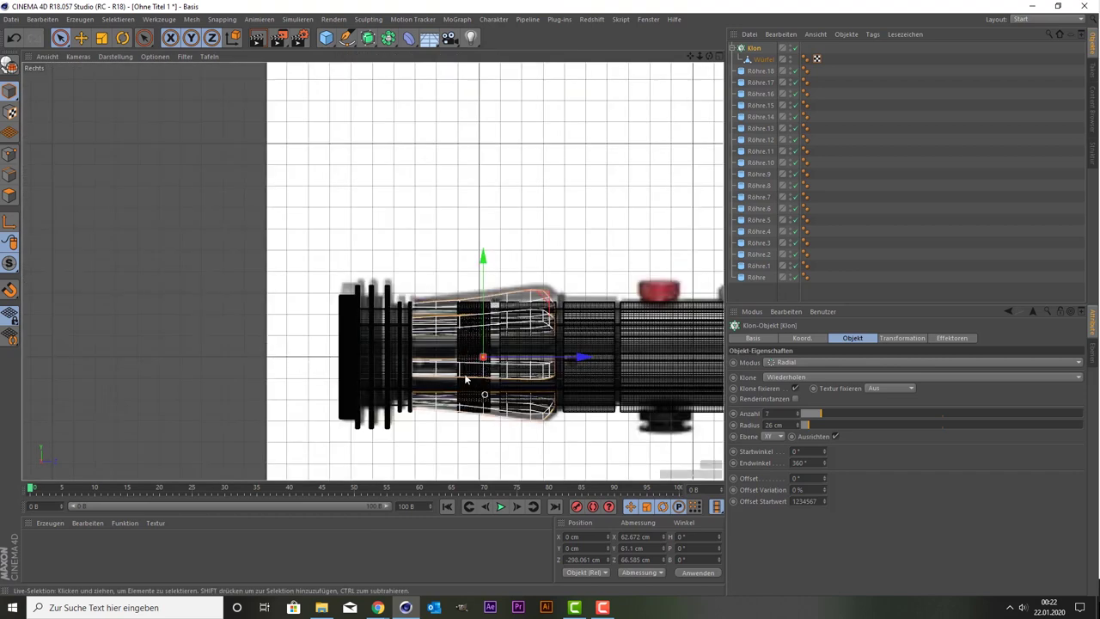
scroll(378, 313, up, 1)
right_click(285, 301)
click(206, 245)
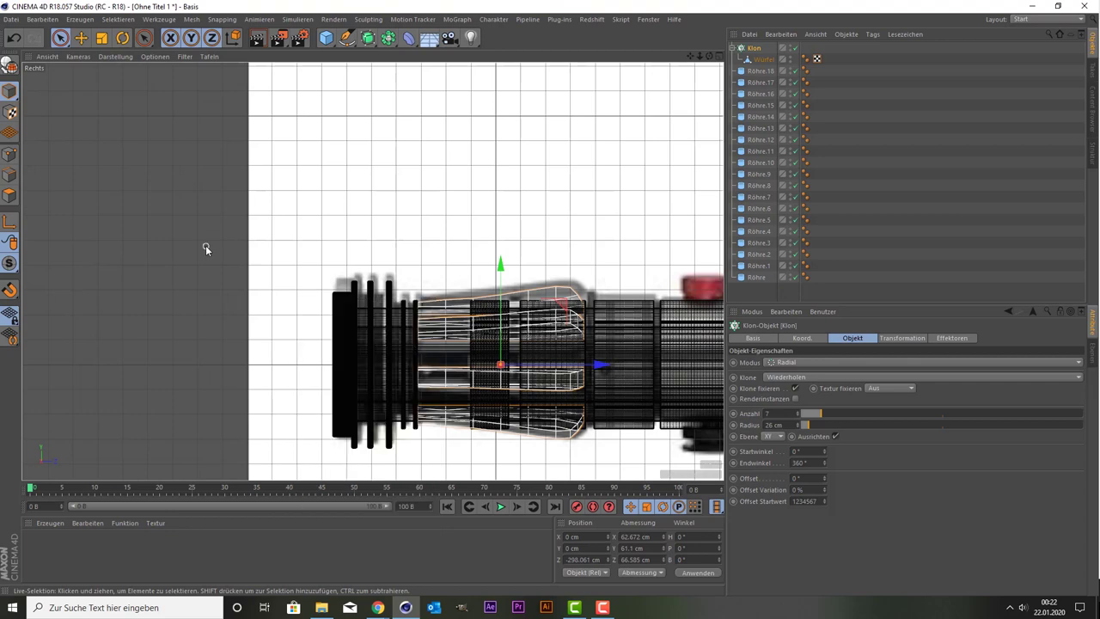
middle_click(205, 236)
middle_click(204, 222)
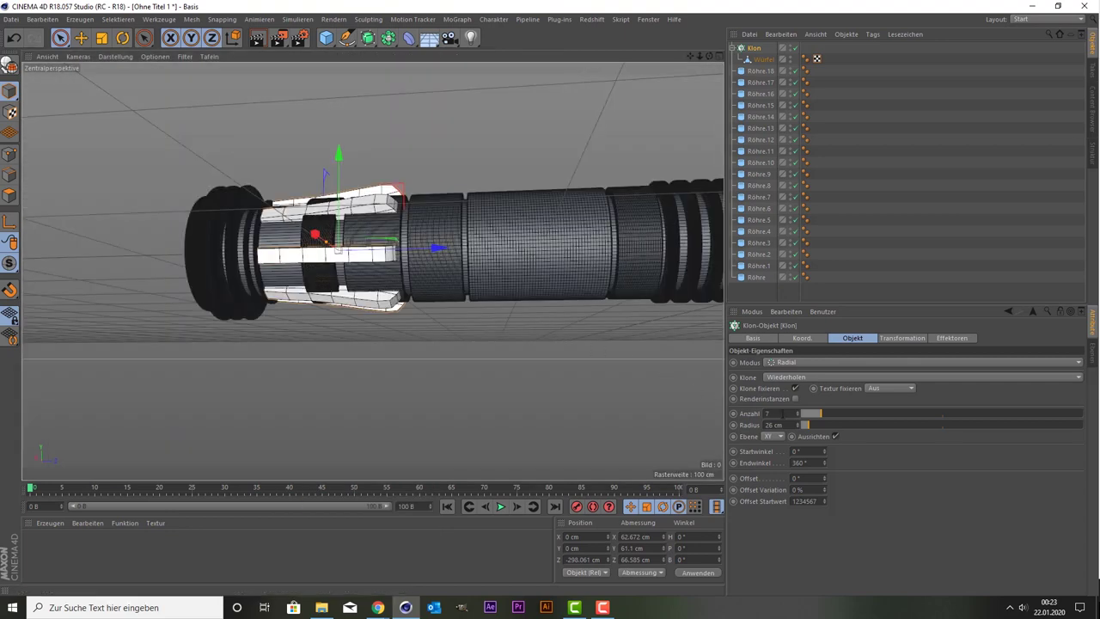
click(798, 416)
click(798, 416)
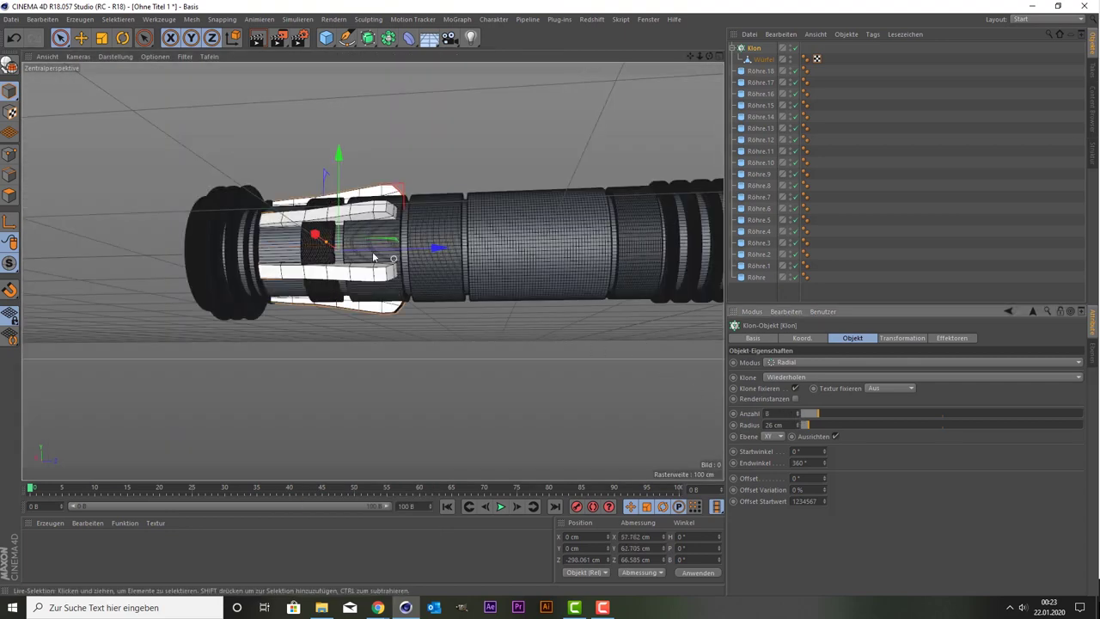
alt+drag(373, 260, 369, 269)
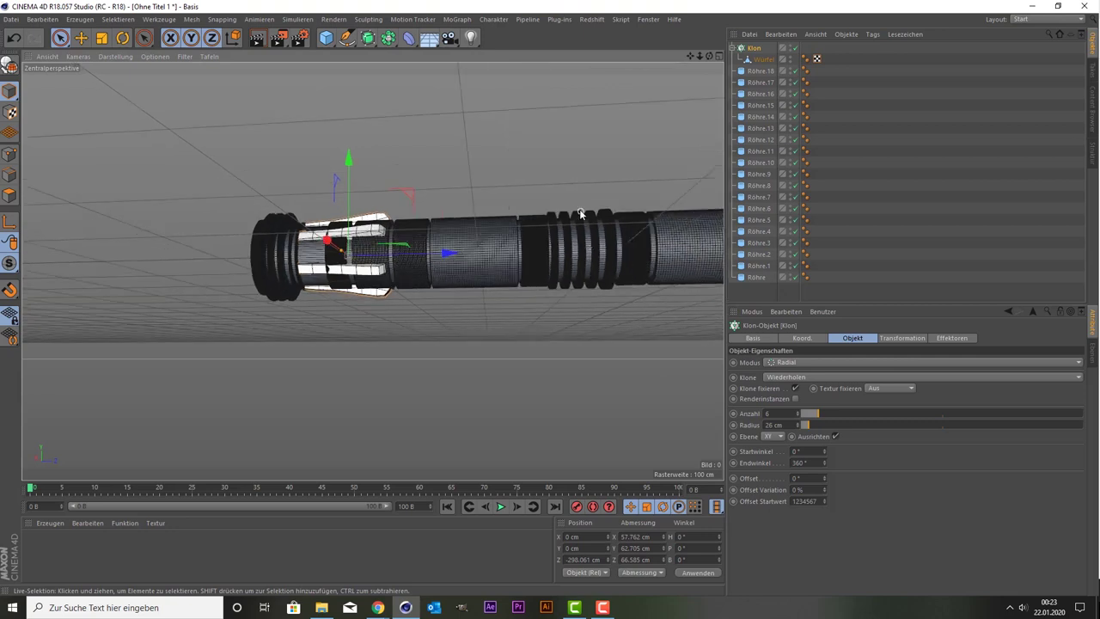
alt+drag(581, 214, 602, 225)
click(798, 412)
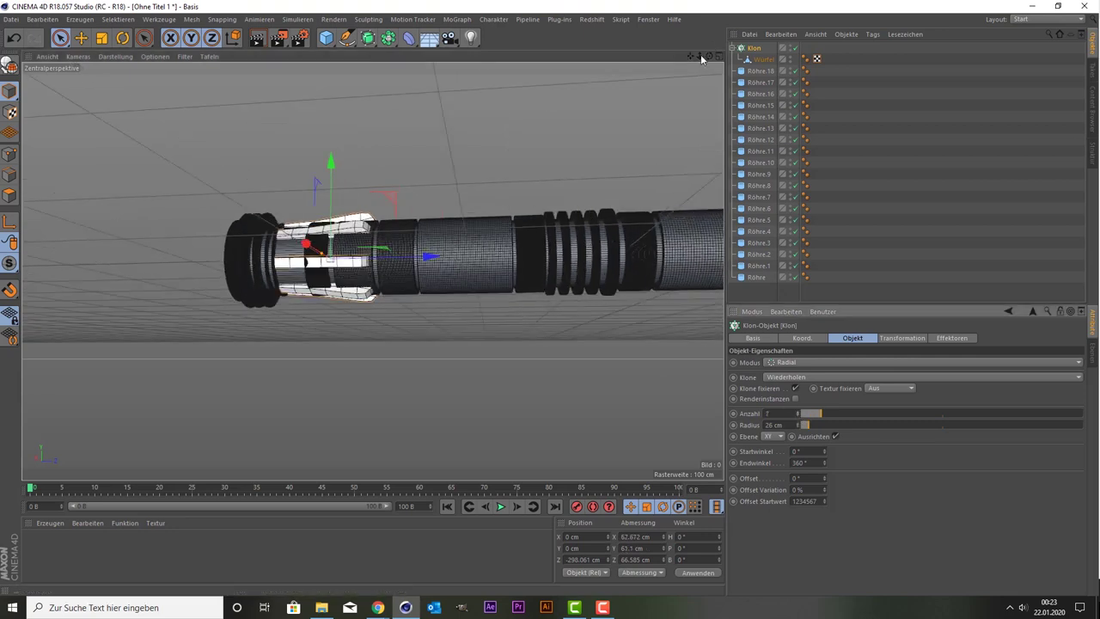
Widen the Klon ring radius to 27 cm
drag(708, 57, 372, 272)
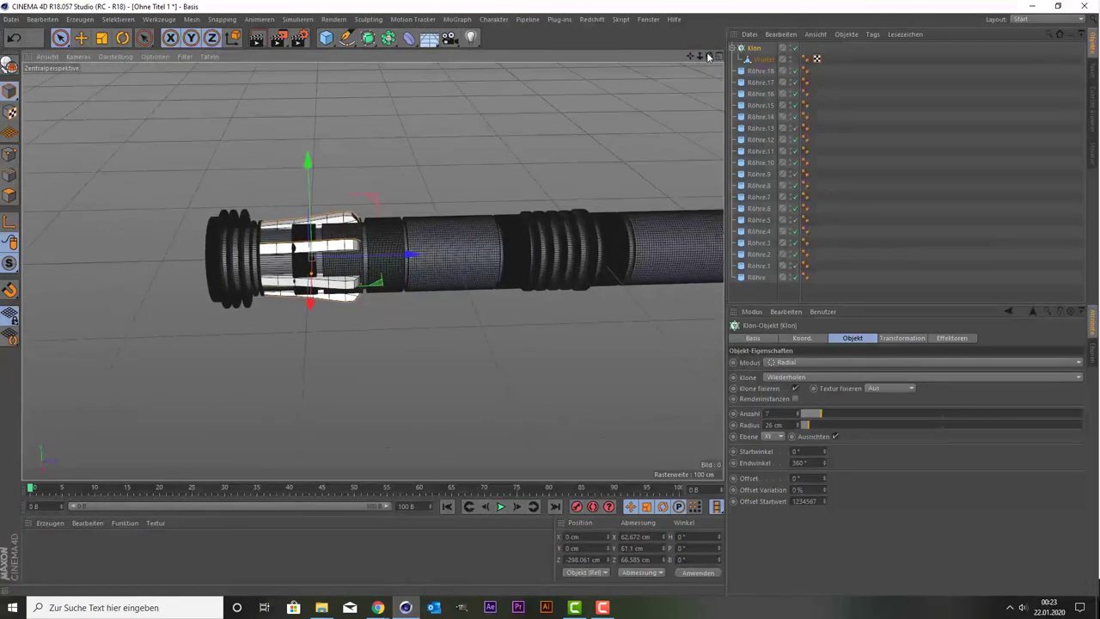
drag(708, 56, 666, 59)
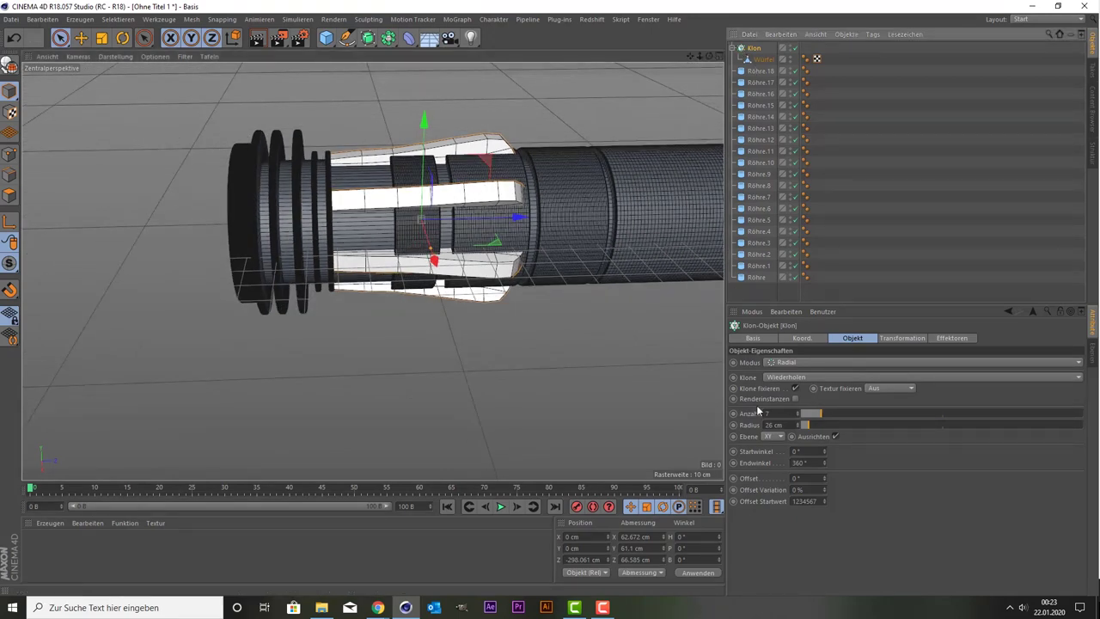
click(800, 425)
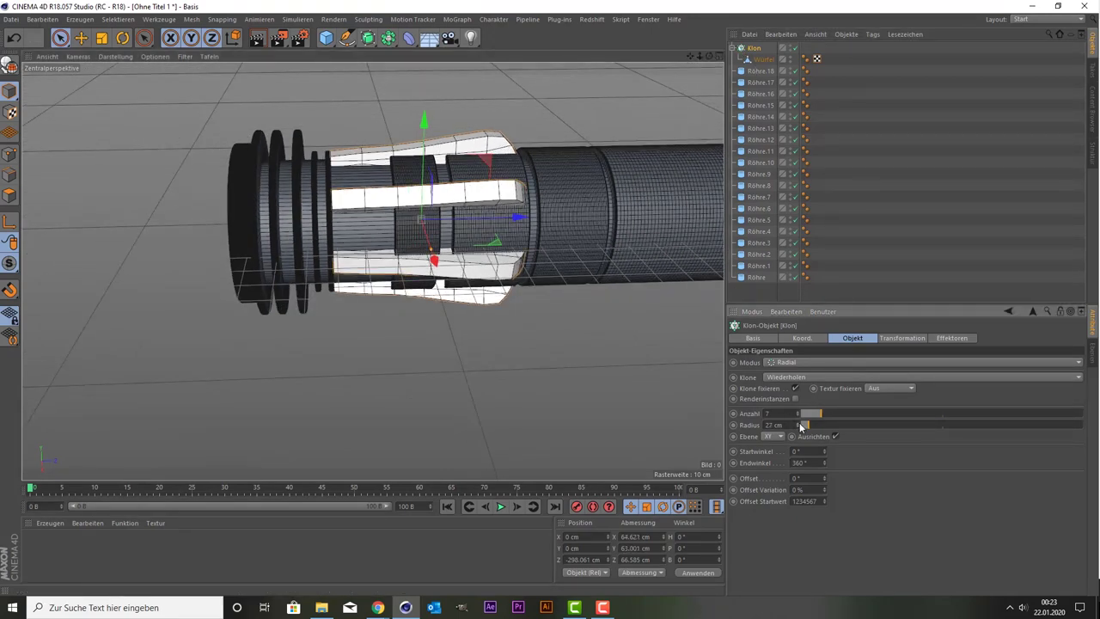
drag(710, 57, 653, 78)
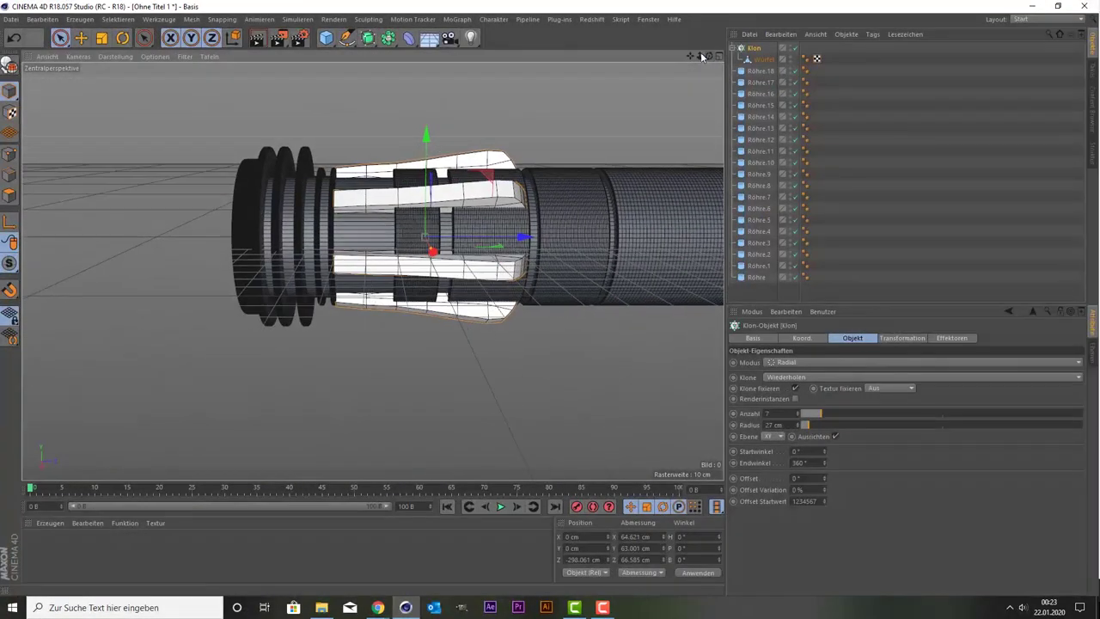
middle_click(601, 139)
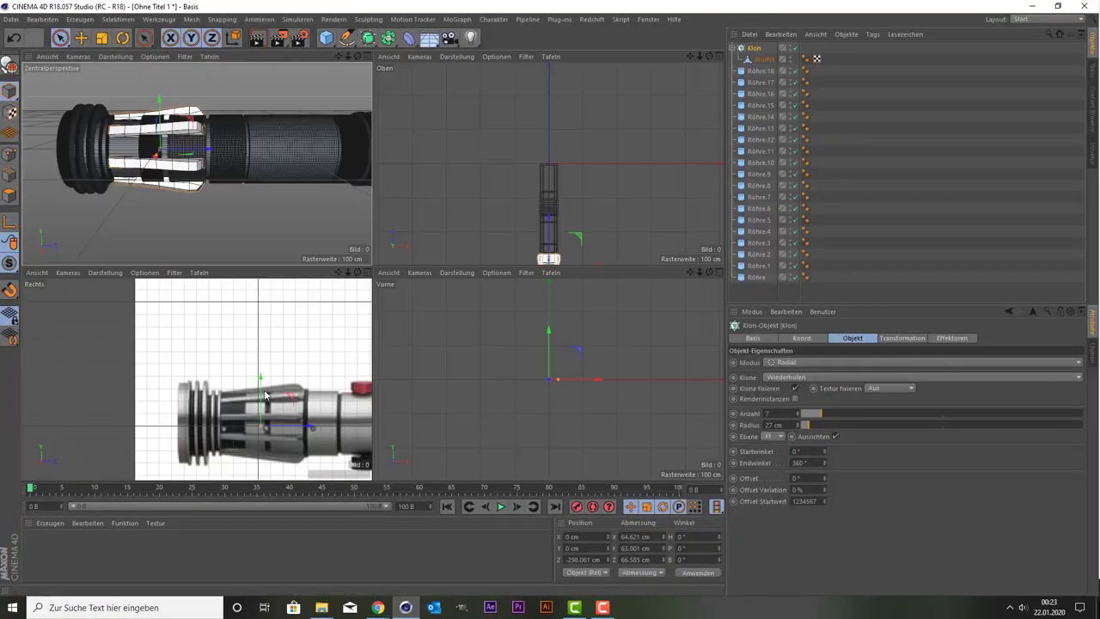
middle_click(267, 386)
scroll(344, 369, up, 2)
scroll(430, 343, up, 2)
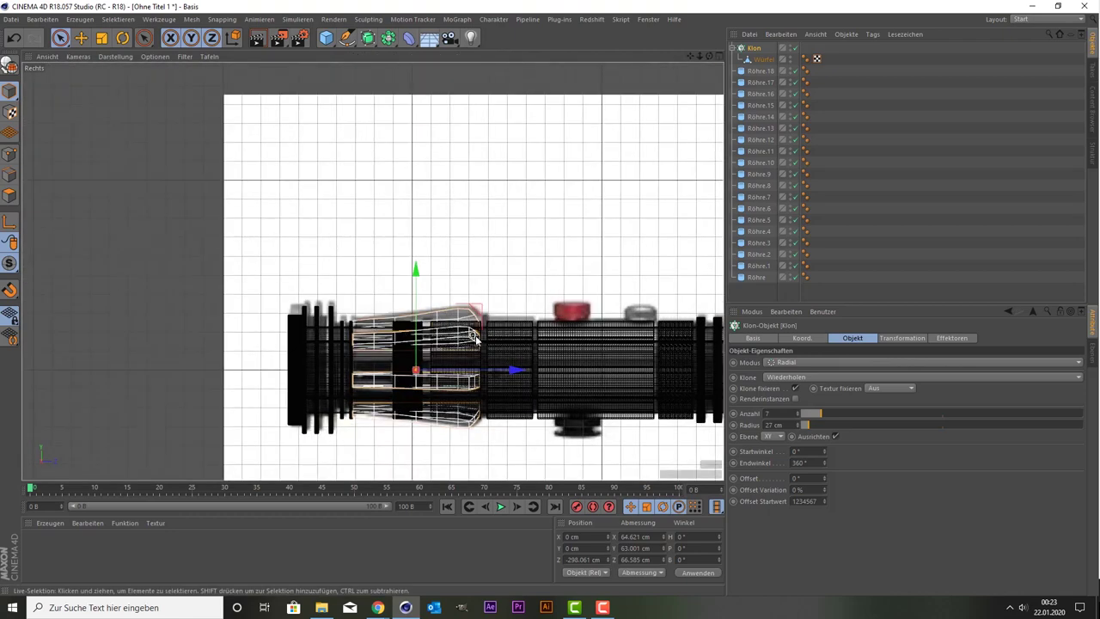
scroll(533, 312, up, 2)
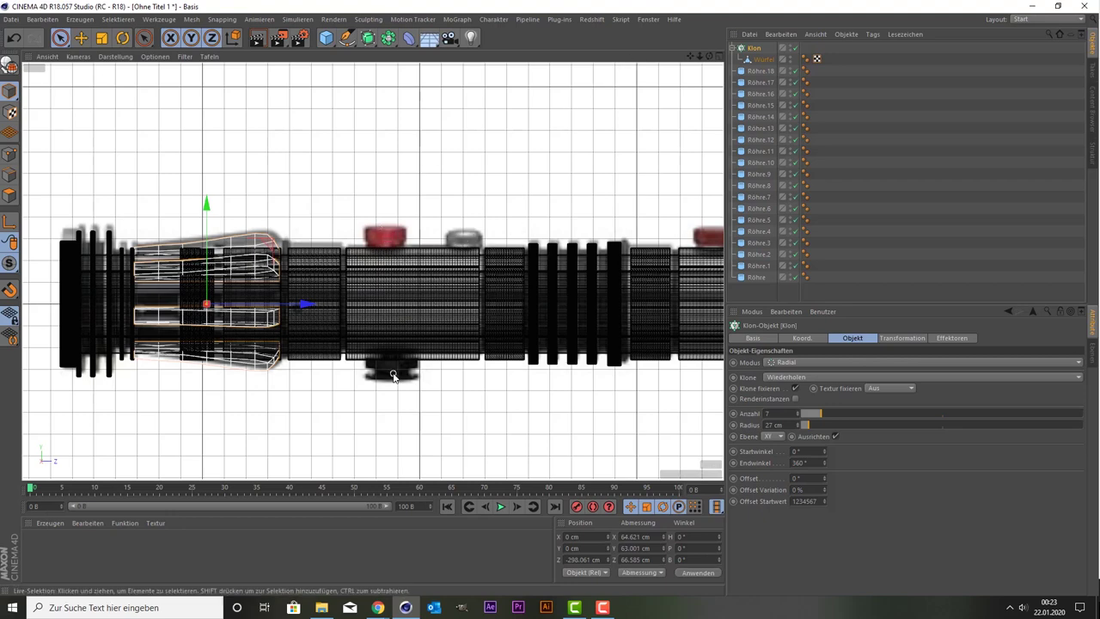
scroll(420, 259, down, 2)
scroll(419, 260, down, 2)
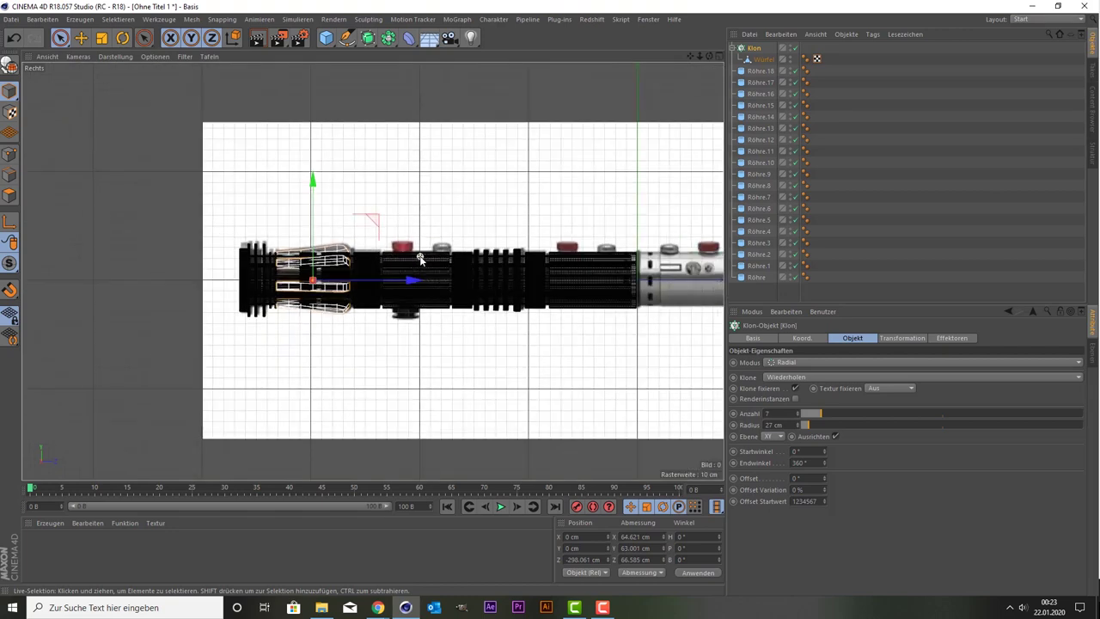
scroll(419, 259, down, 2)
scroll(419, 257, up, 2)
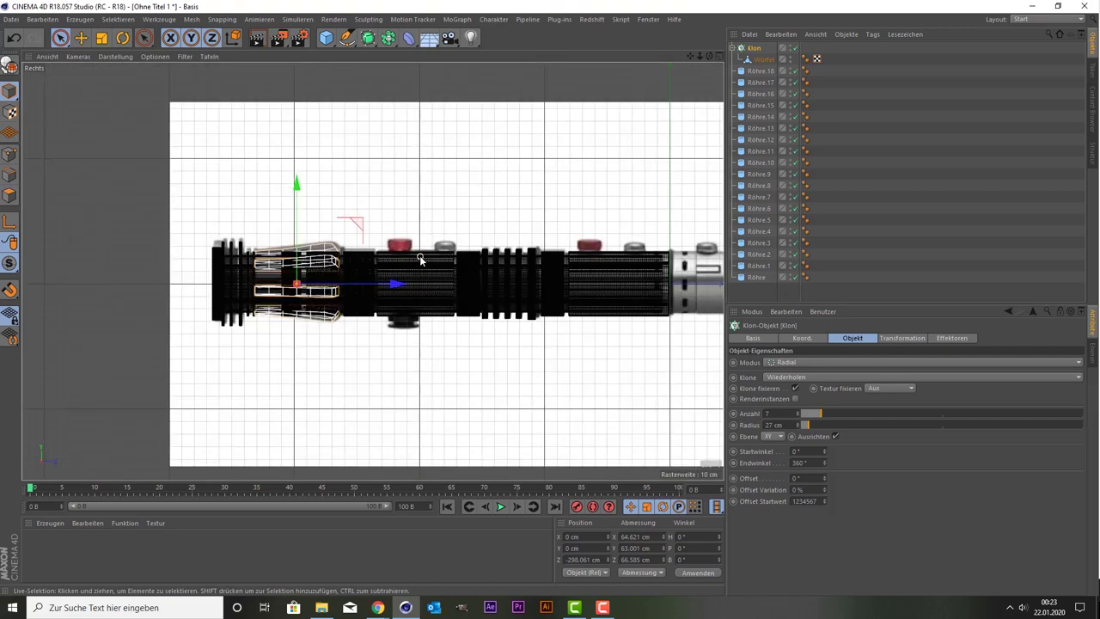
scroll(419, 258, up, 2)
scroll(419, 258, down, 2)
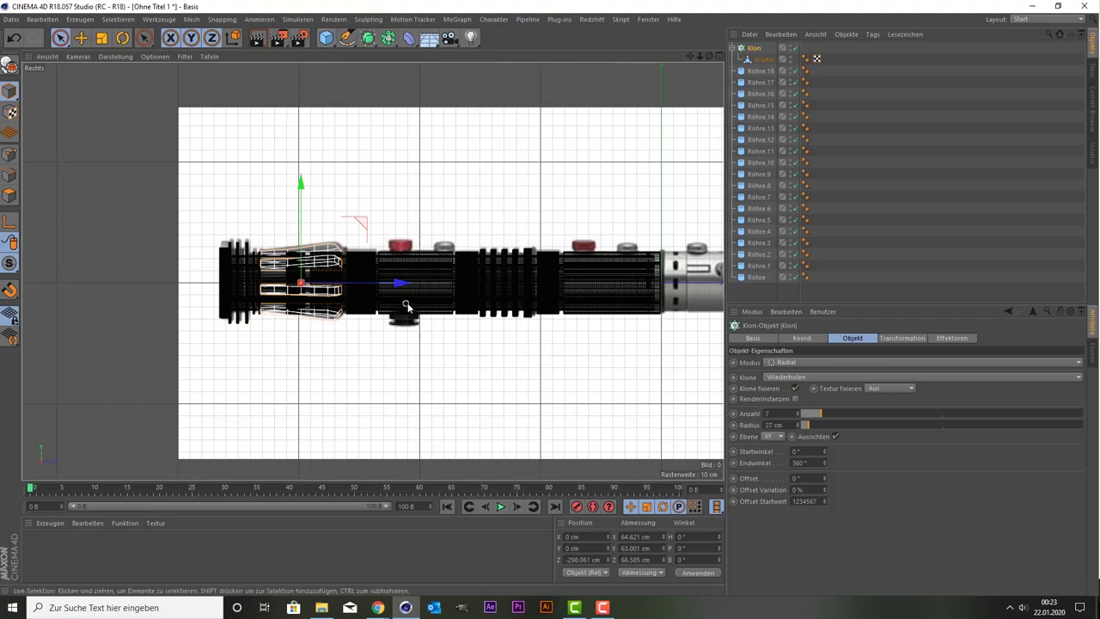
scroll(403, 257, up, 1)
scroll(404, 258, up, 3)
scroll(404, 258, up, 1)
scroll(388, 216, up, 2)
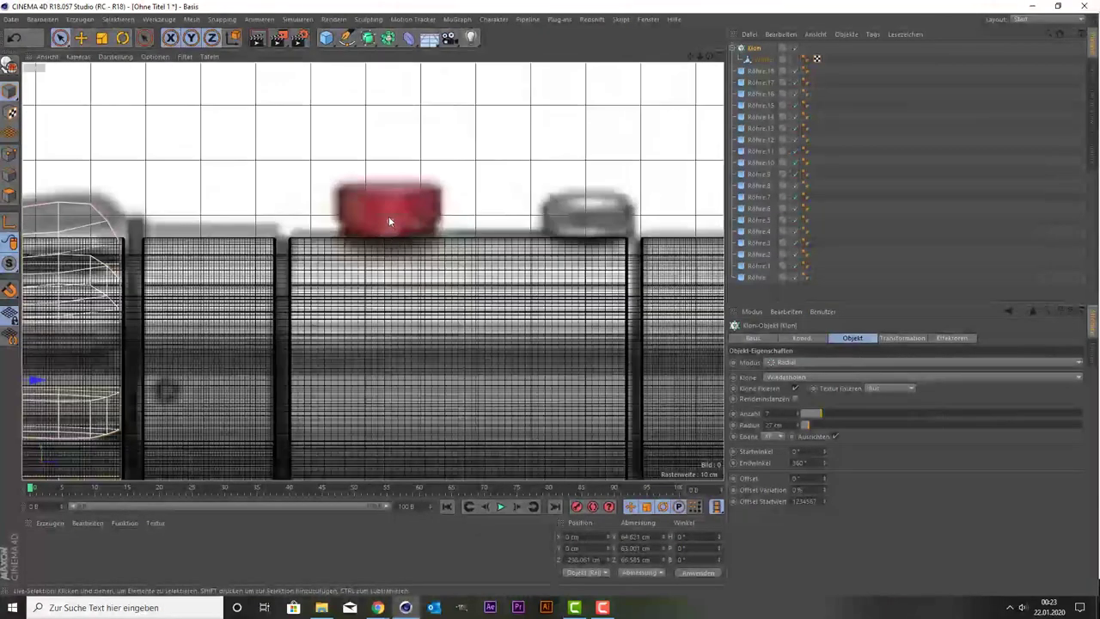
scroll(389, 215, down, 3)
scroll(386, 211, down, 1)
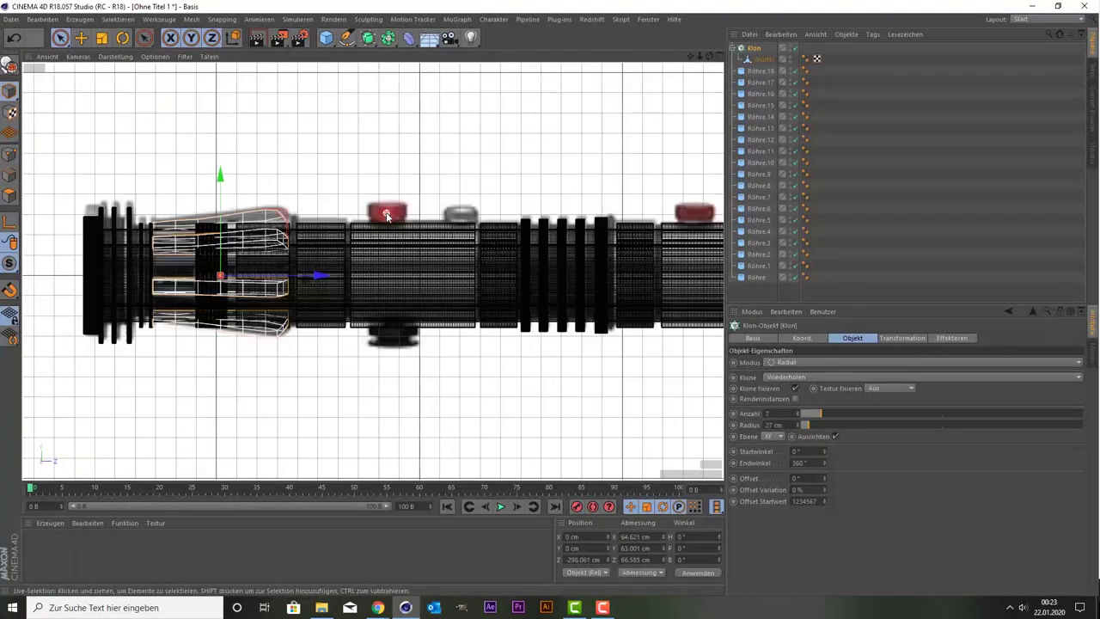
Add a Zahnrad gear spline and view it beside the hilt in a maximized perspective view
click(344, 39)
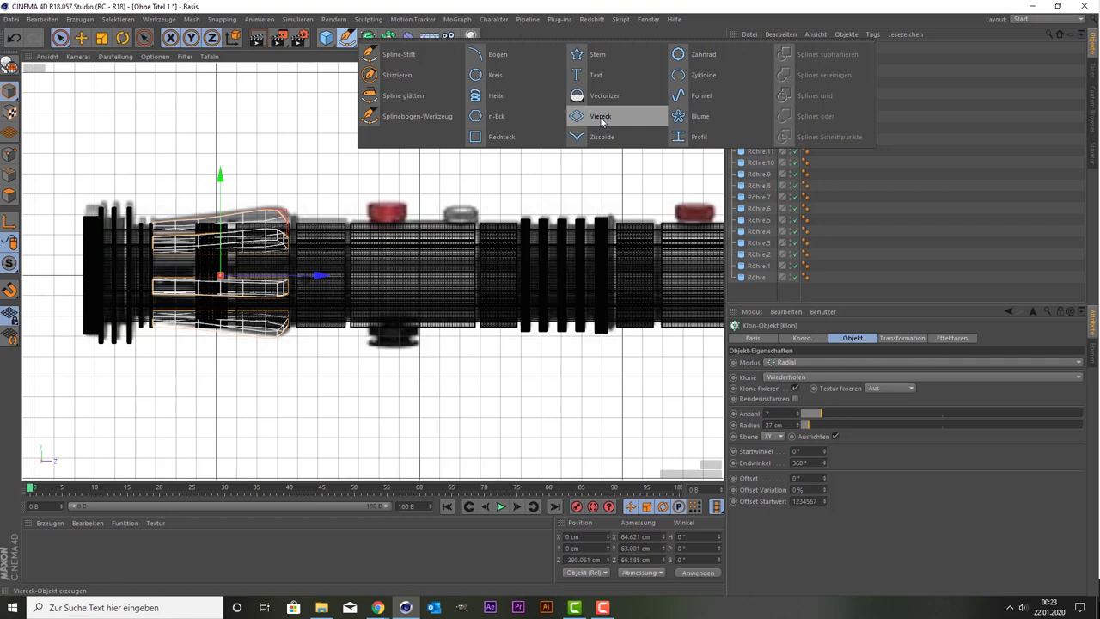
click(713, 57)
middle_click(397, 206)
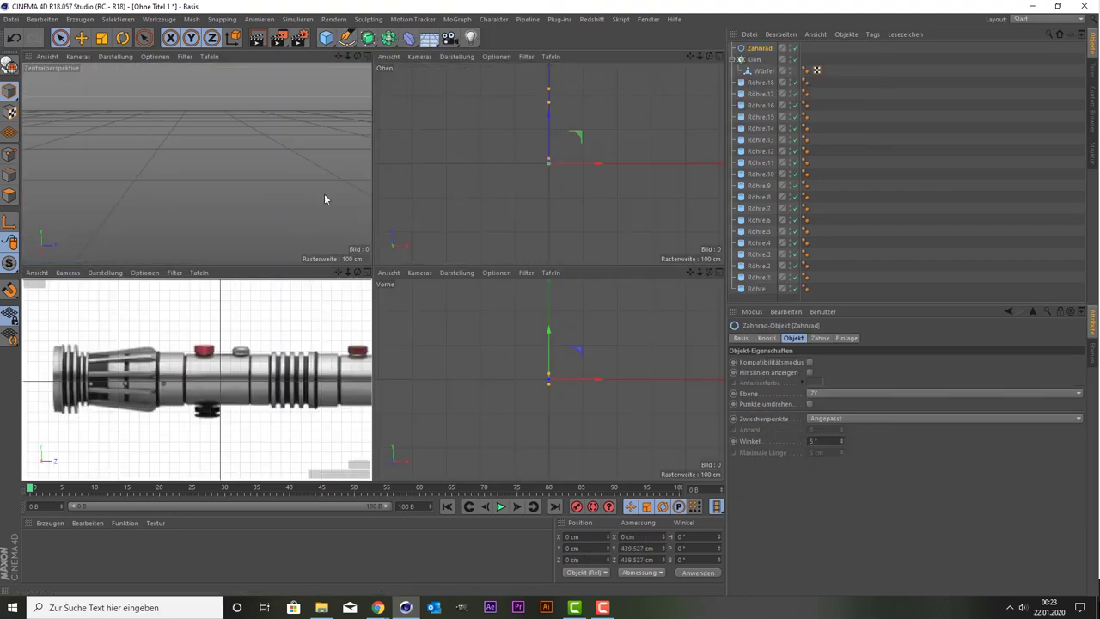
middle_click(248, 188)
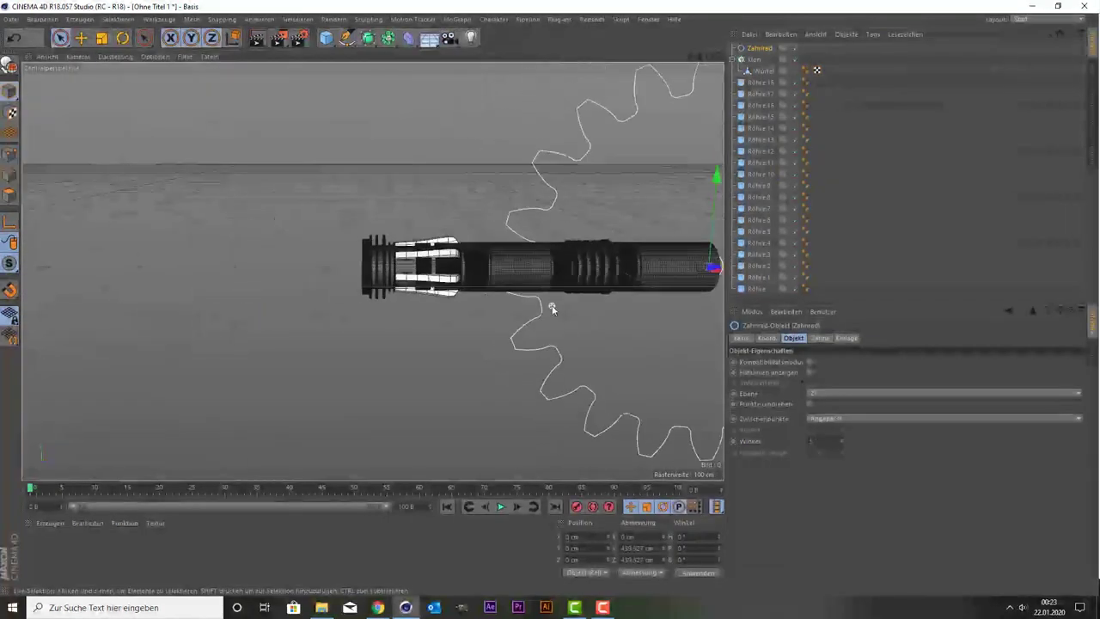
alt+drag(553, 307, 364, 272)
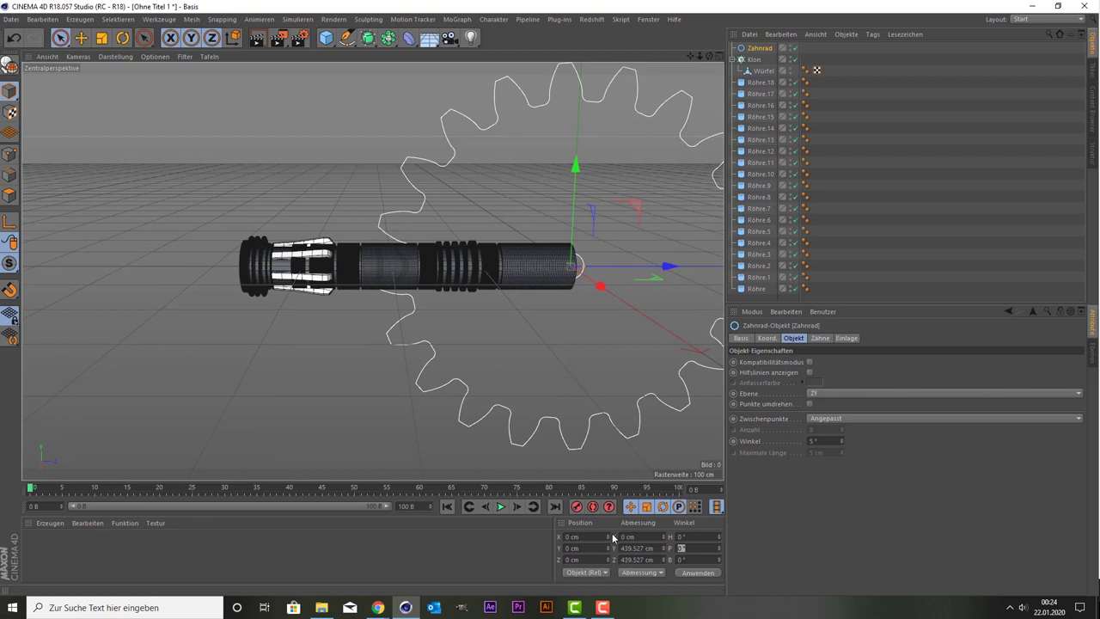
text(90)
Try 90° pitch and 90° heading rotations on the gear, undoing each
key(Return)
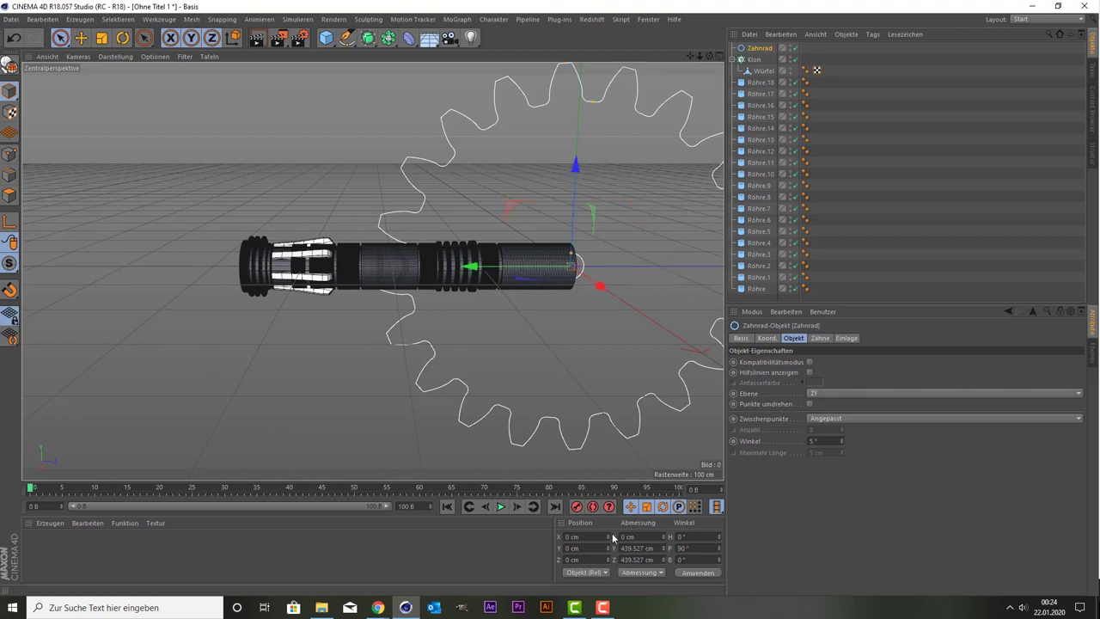
key(ctrl+z)
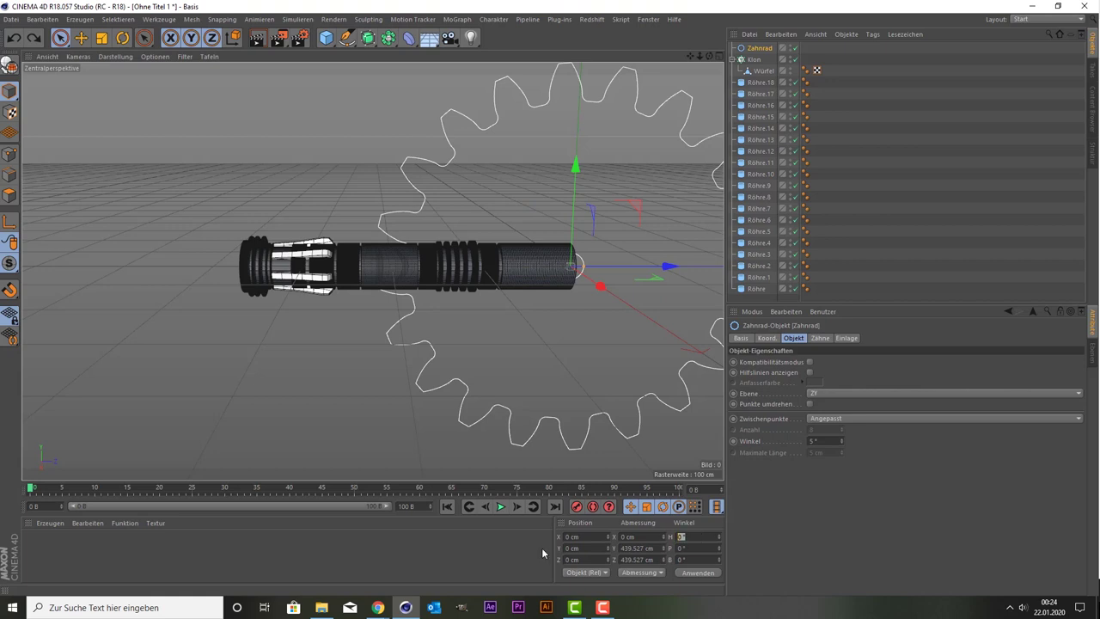
text(90)
key(Return)
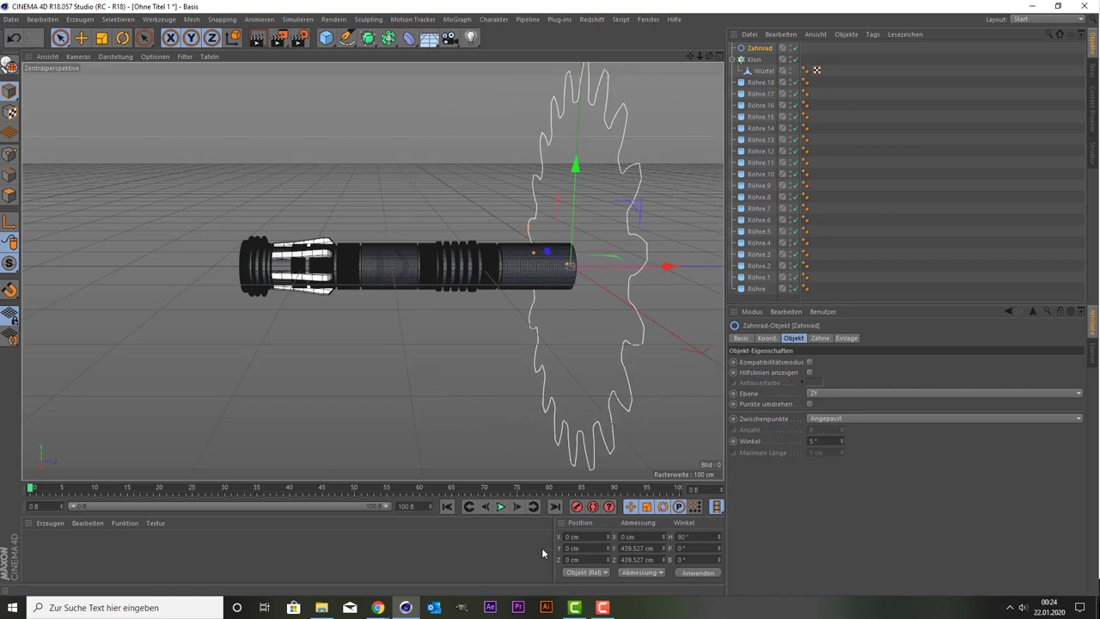
key(ctrl+z)
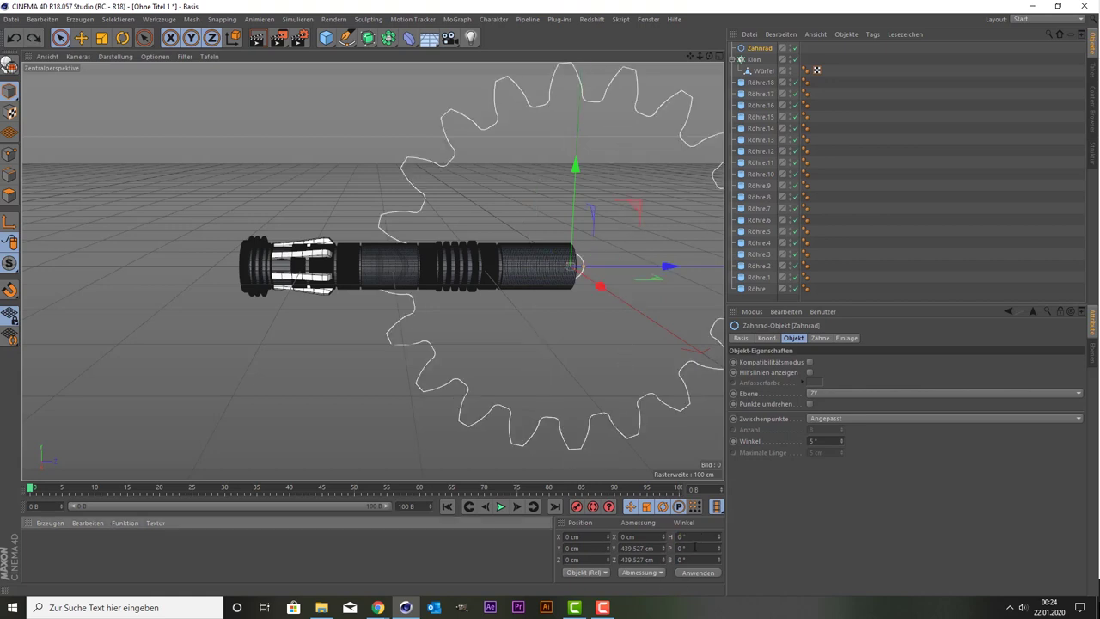
Set the Zahnrad's bank to 90° so it lies flat and slide it along Z toward the hilt
click(688, 559)
text(90)
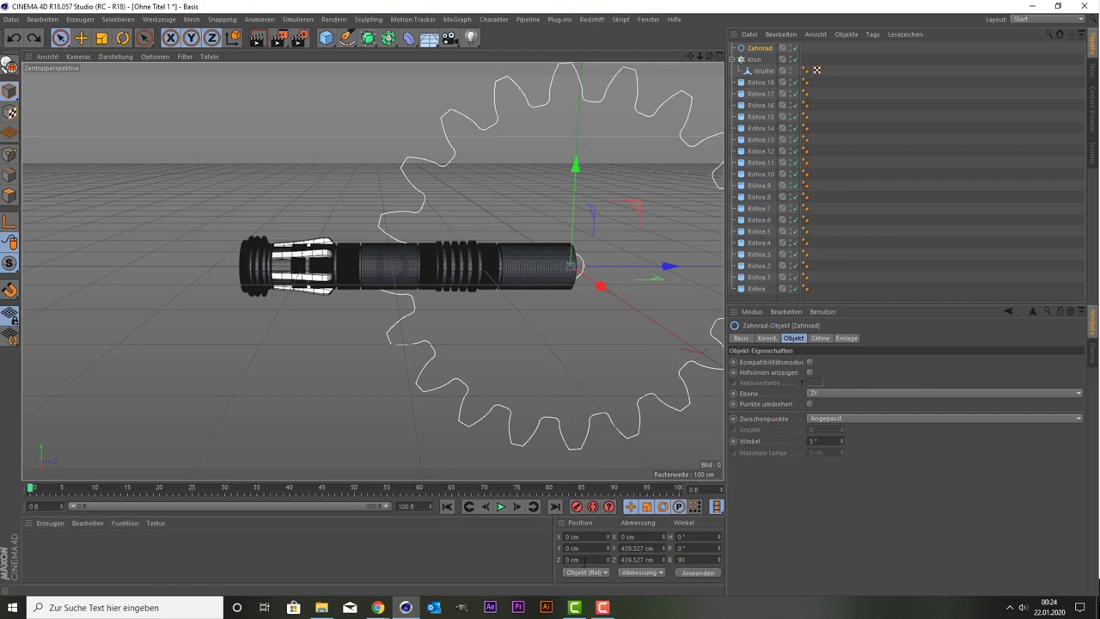
key(Return)
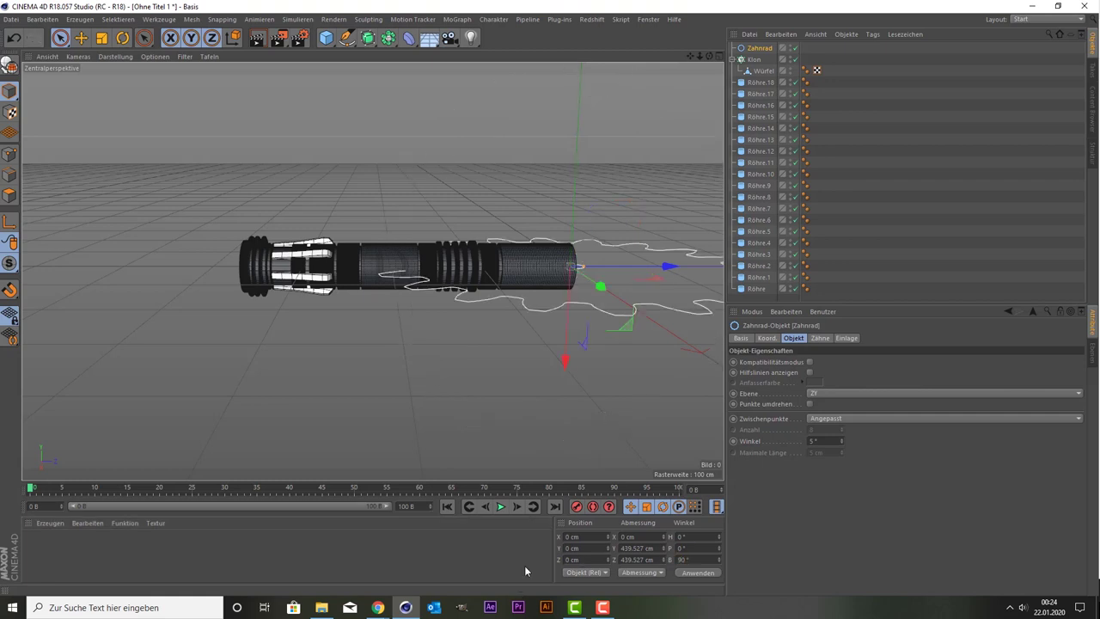
drag(668, 266, 341, 266)
scroll(343, 274, up, 3)
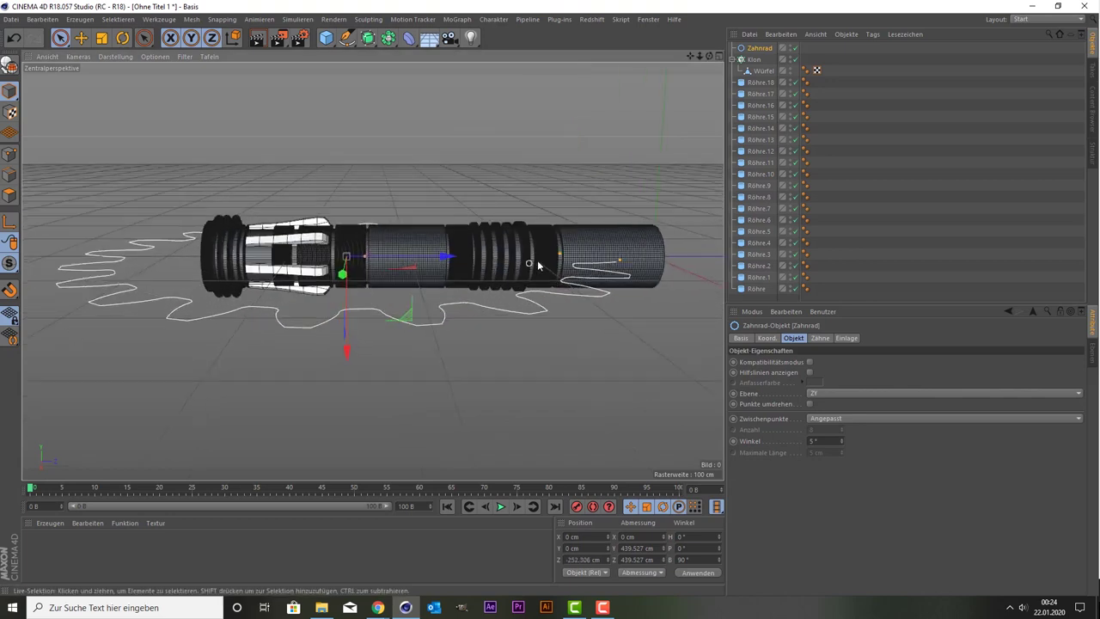
drag(552, 257, 468, 268)
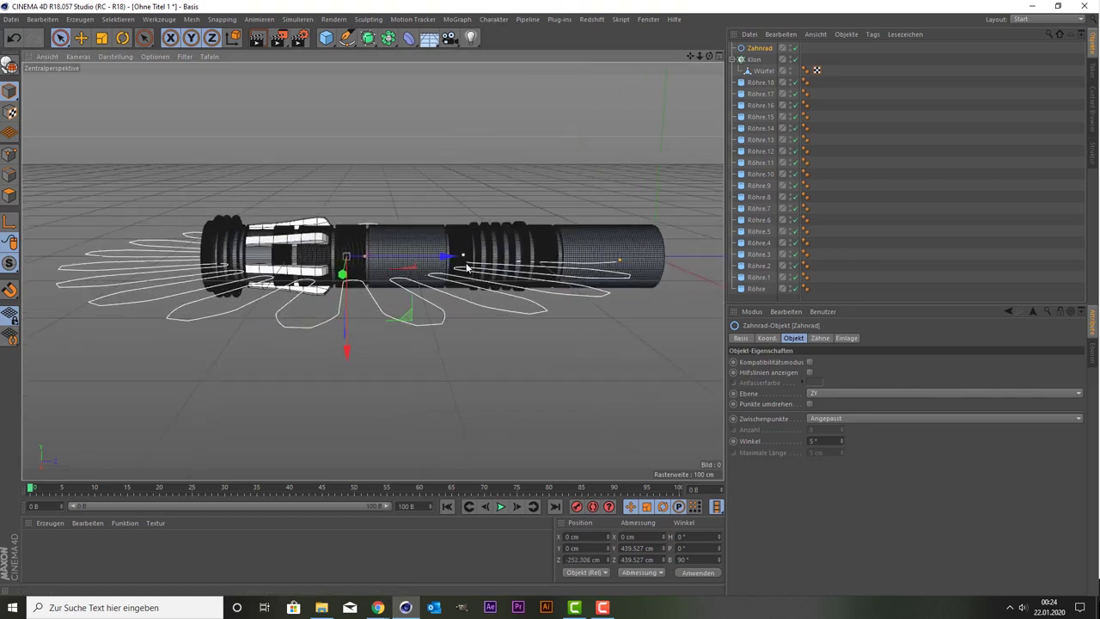
key(ctrl+z)
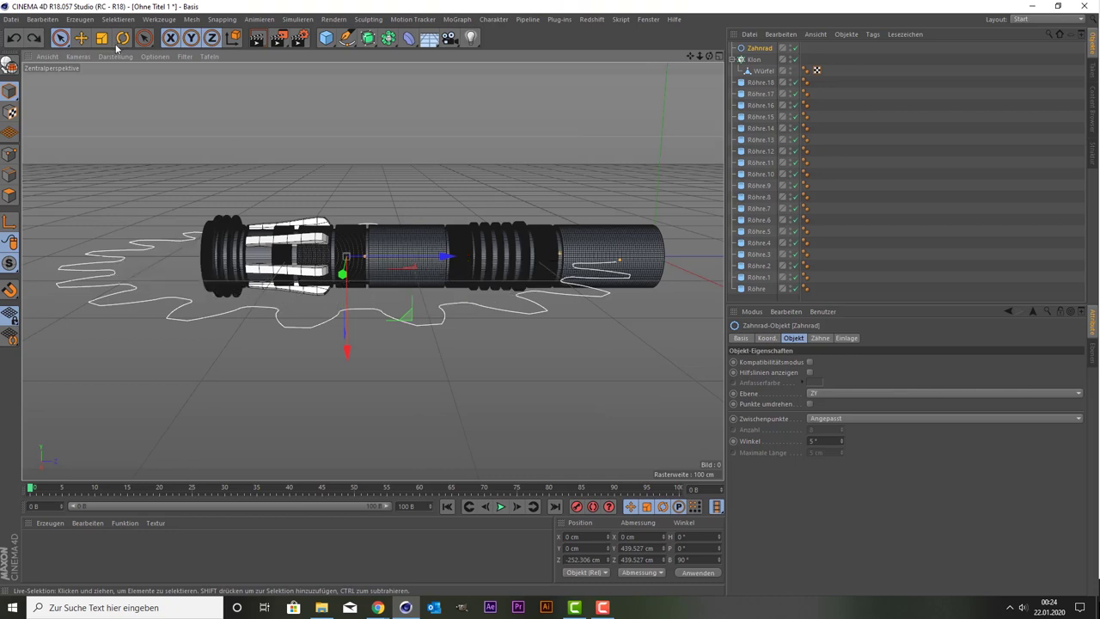
Scale the gear down to about 19 cm and raise it to the top of the hilt
click(102, 43)
drag(231, 158, 71, 353)
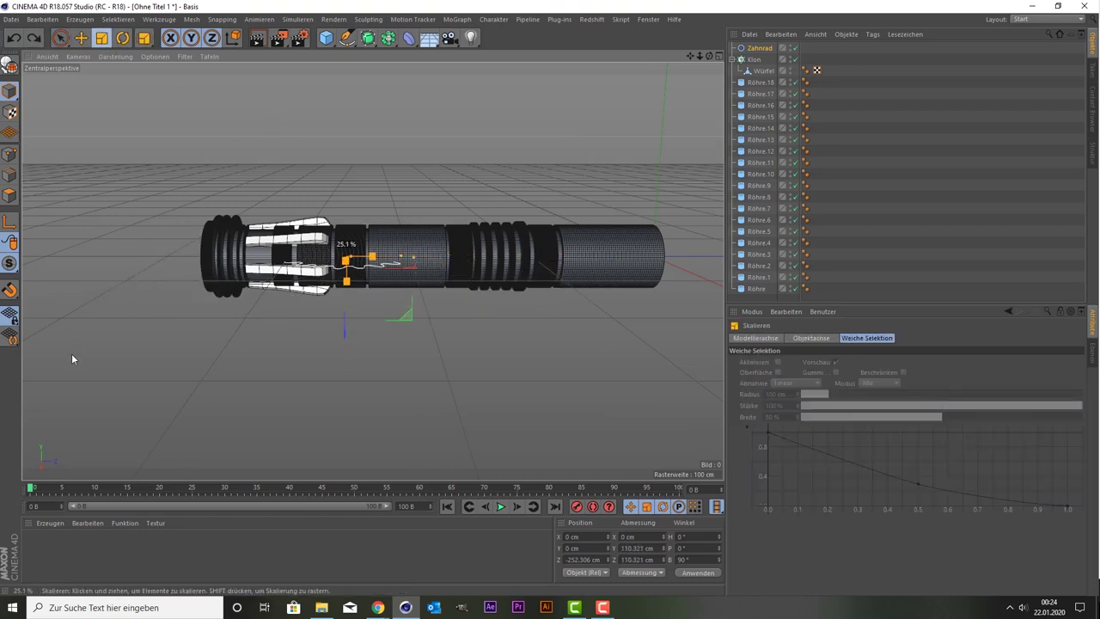
key(space)
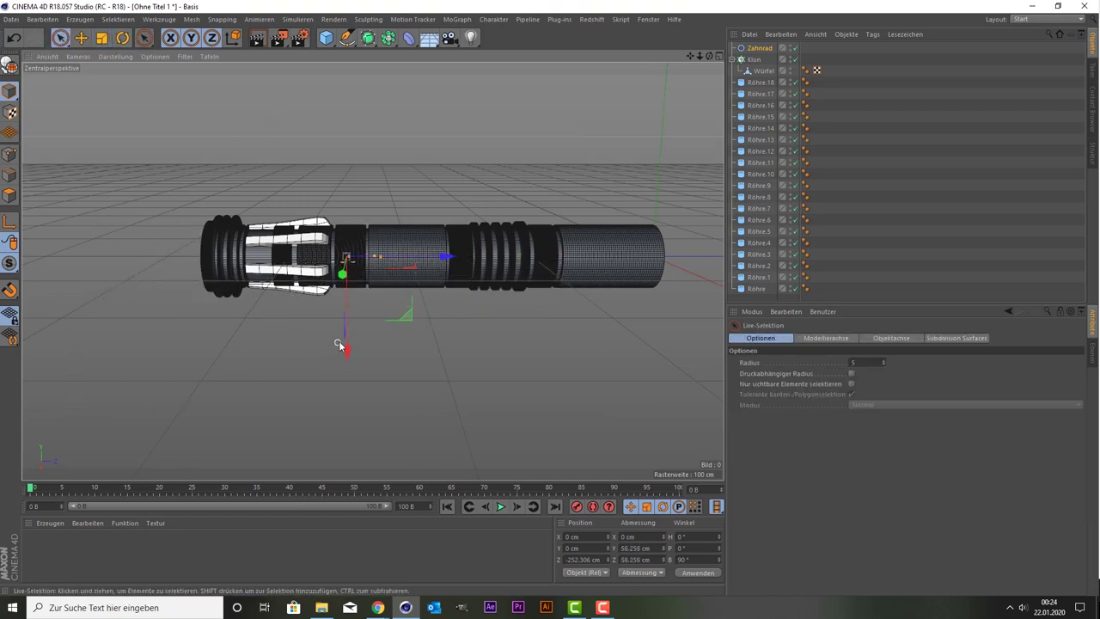
drag(337, 344, 340, 314)
scroll(251, 268, up, 3)
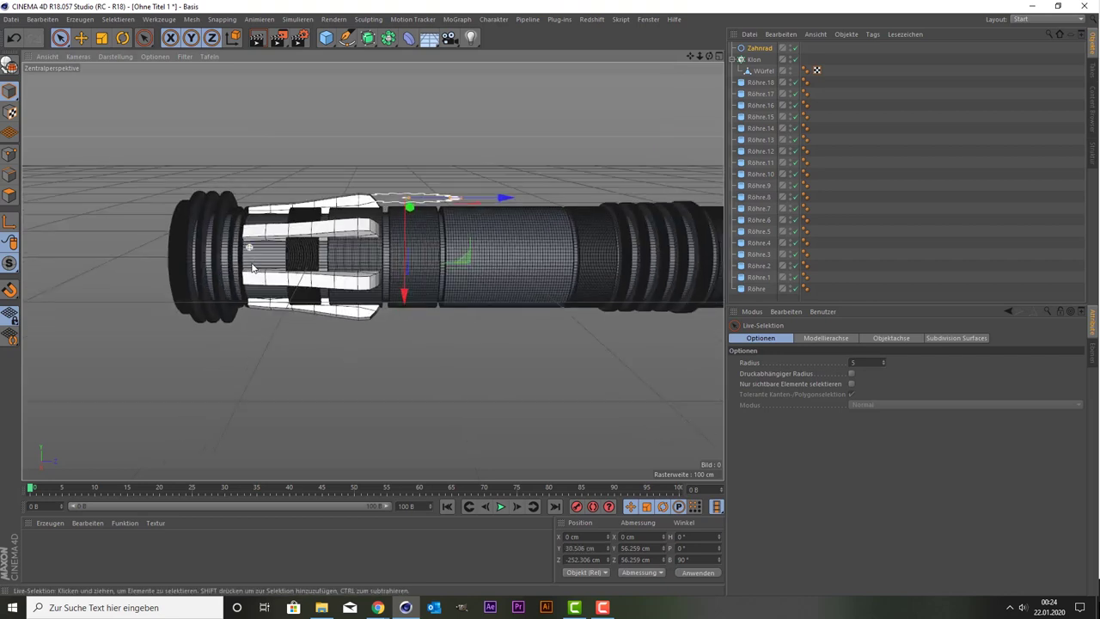
drag(258, 184, 239, 243)
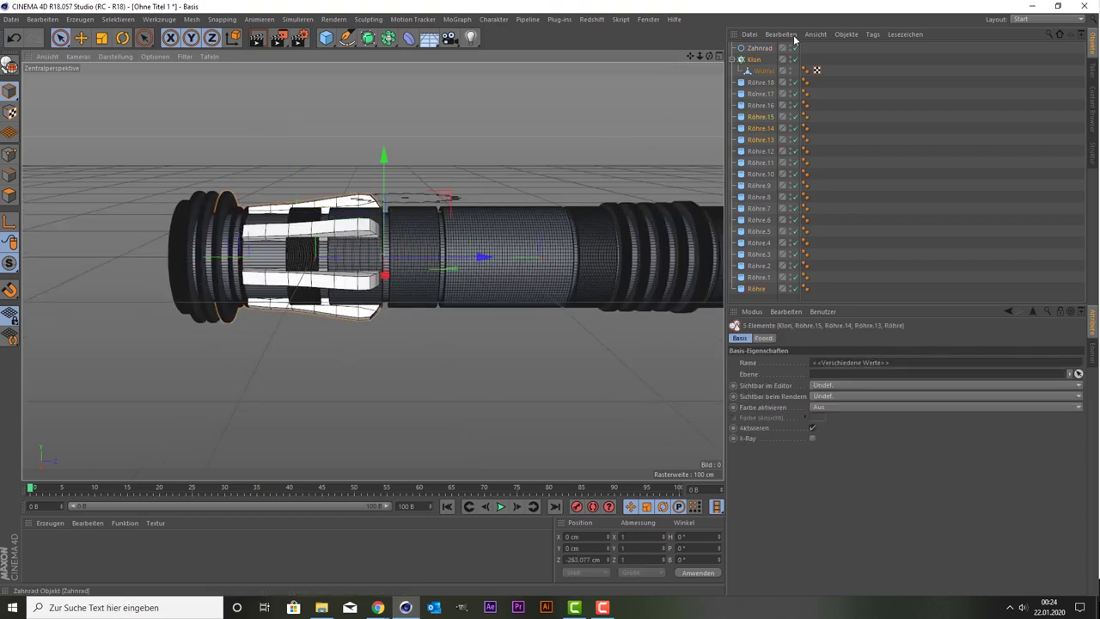
click(760, 48)
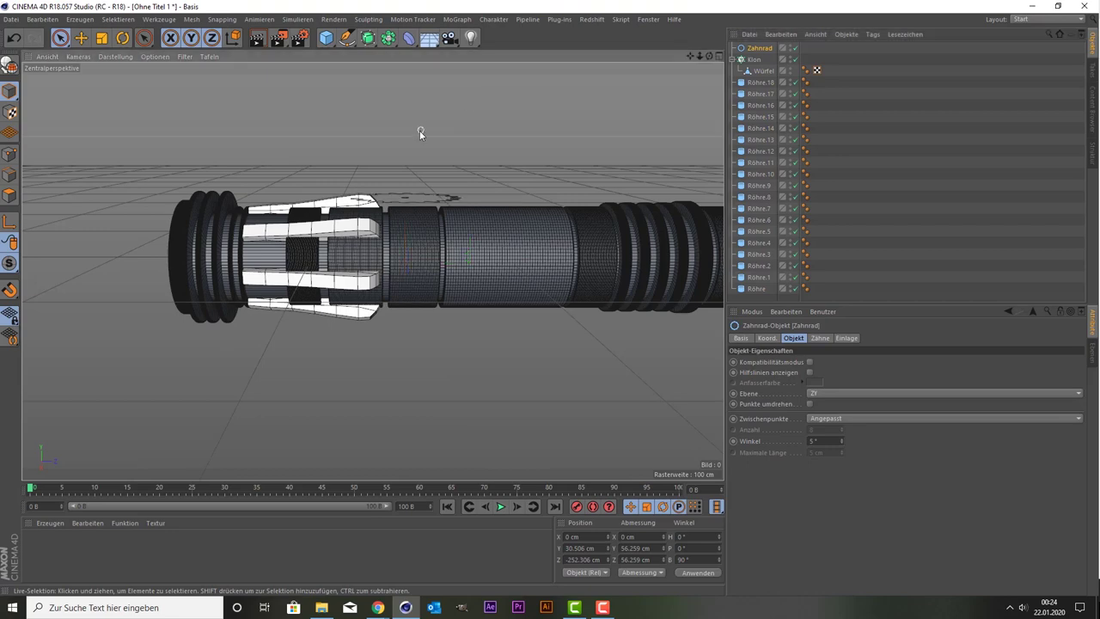
key(t)
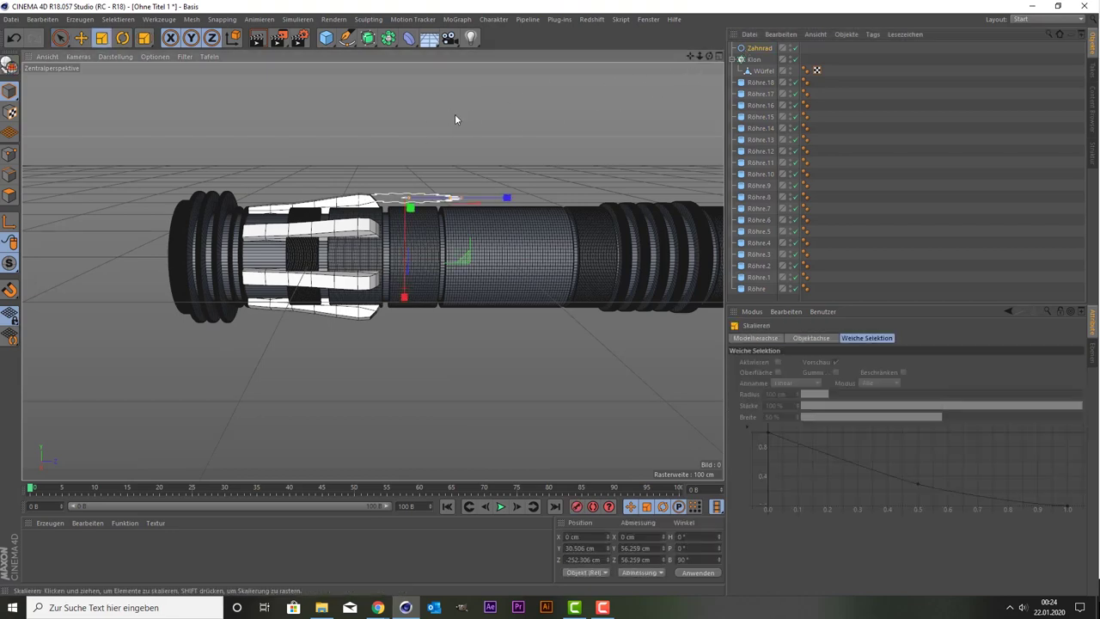
drag(454, 118, 319, 280)
scroll(319, 280, up, 1)
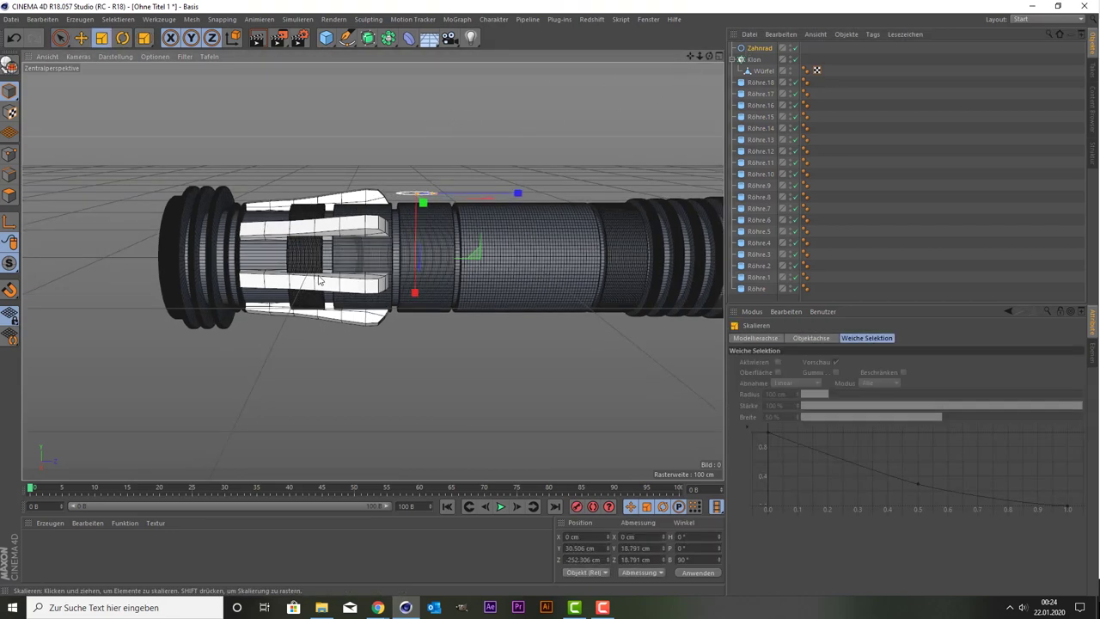
In the Right view, move the gear along Z onto the red button, to Z −215.57 cm
middle_click(318, 280)
middle_click(317, 342)
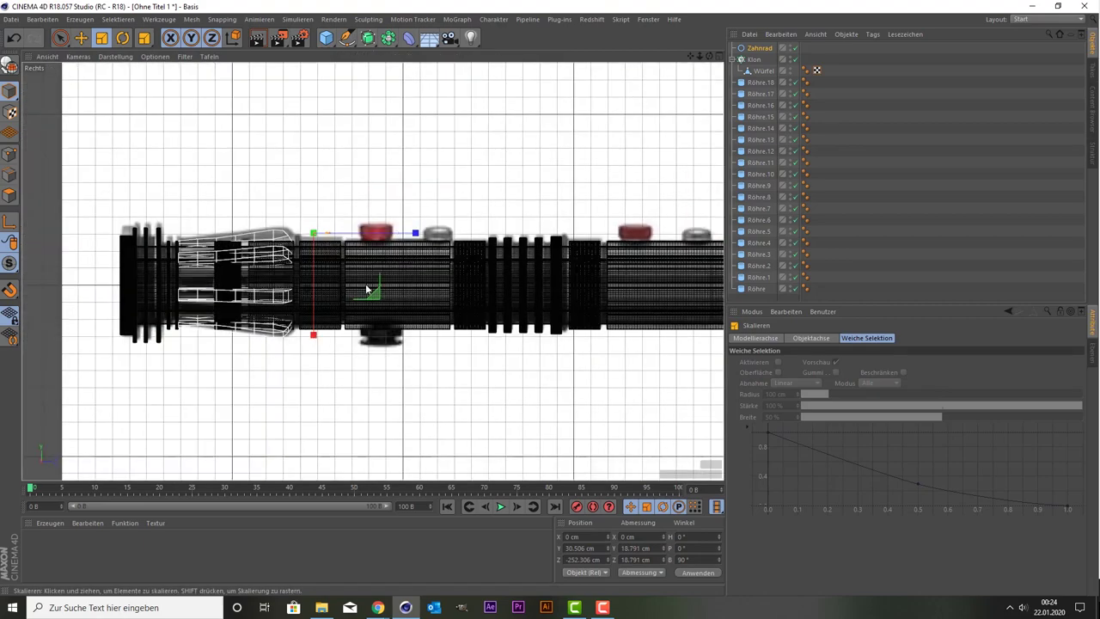
key(space)
drag(362, 233, 425, 238)
scroll(427, 238, up, 3)
scroll(427, 238, up, 3)
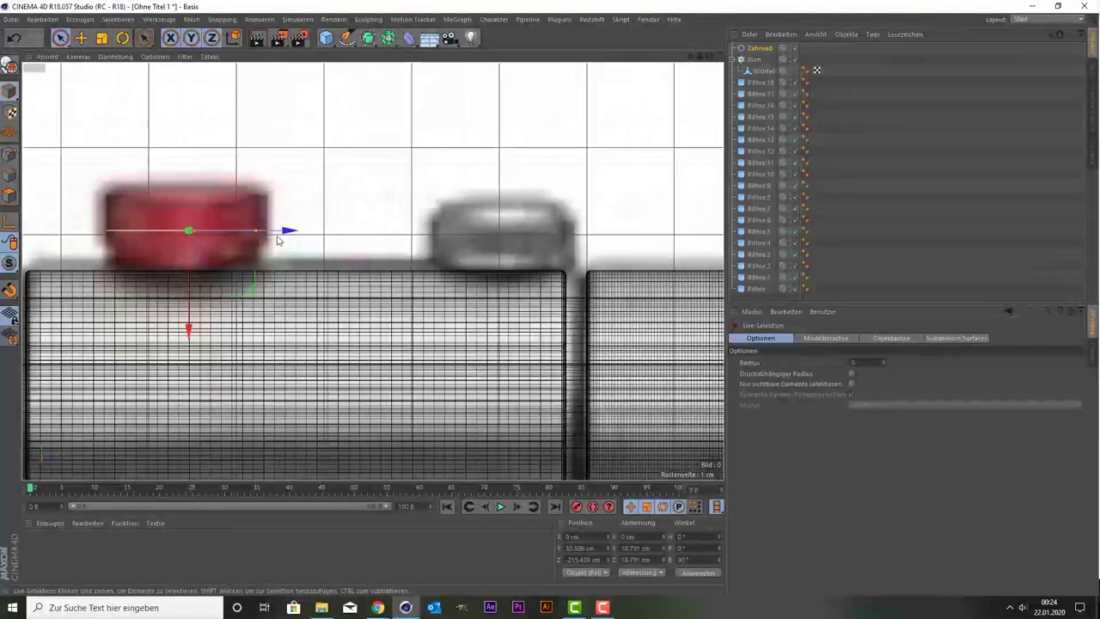
drag(287, 234, 284, 242)
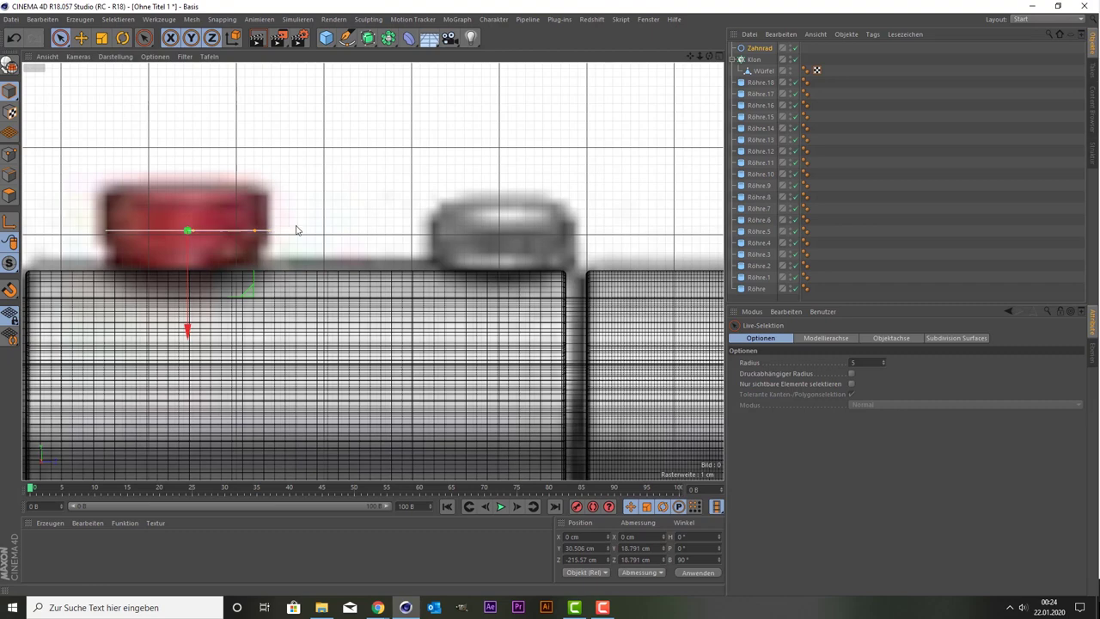
scroll(318, 225, down, 3)
scroll(332, 225, up, 2)
scroll(344, 210, down, 2)
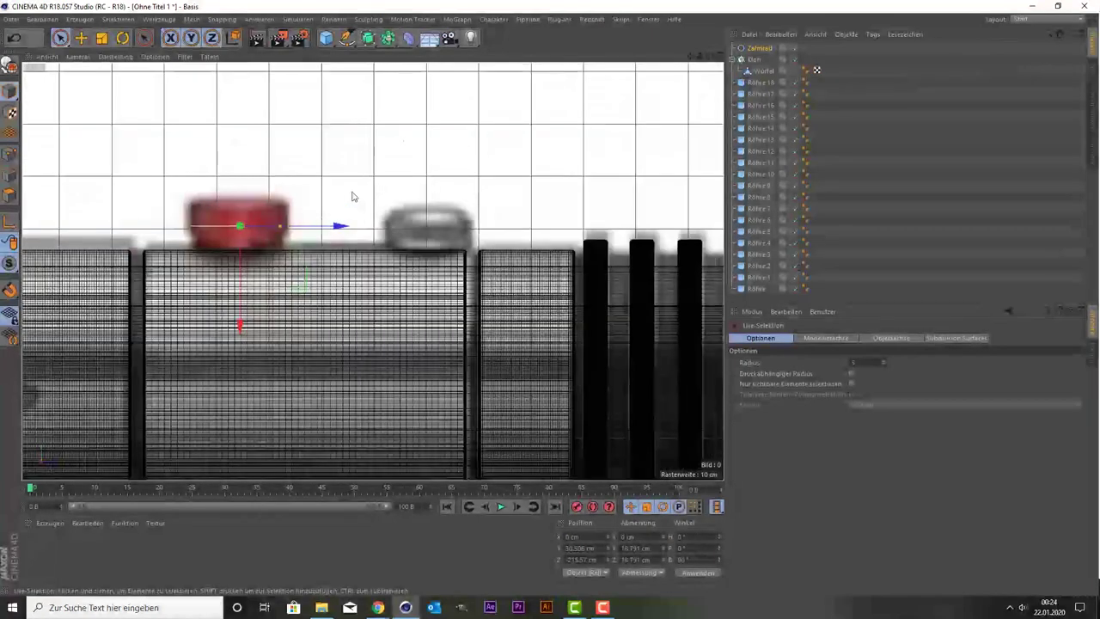
click(369, 37)
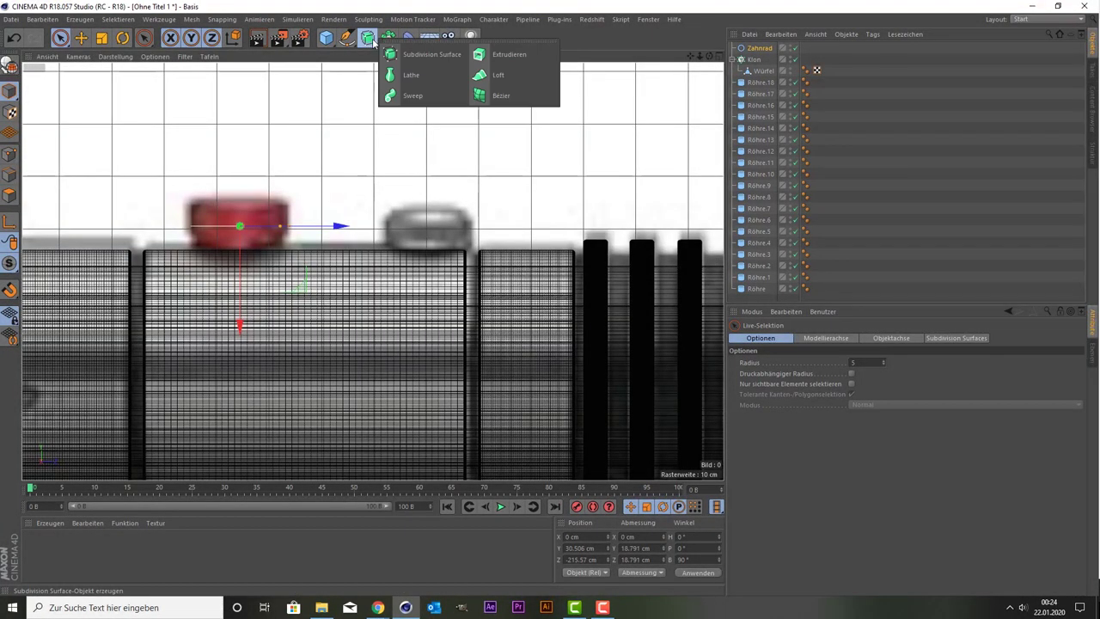
Add an Extrudieren object and frame the gear on the hilt in perspective
click(496, 56)
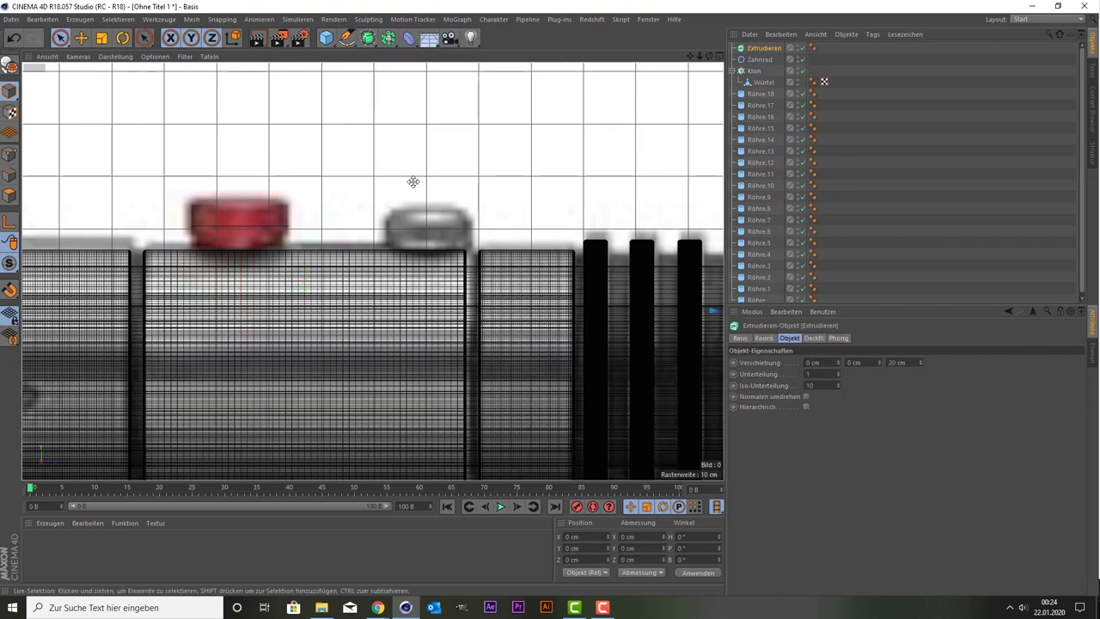
middle_click(413, 182)
middle_click(284, 179)
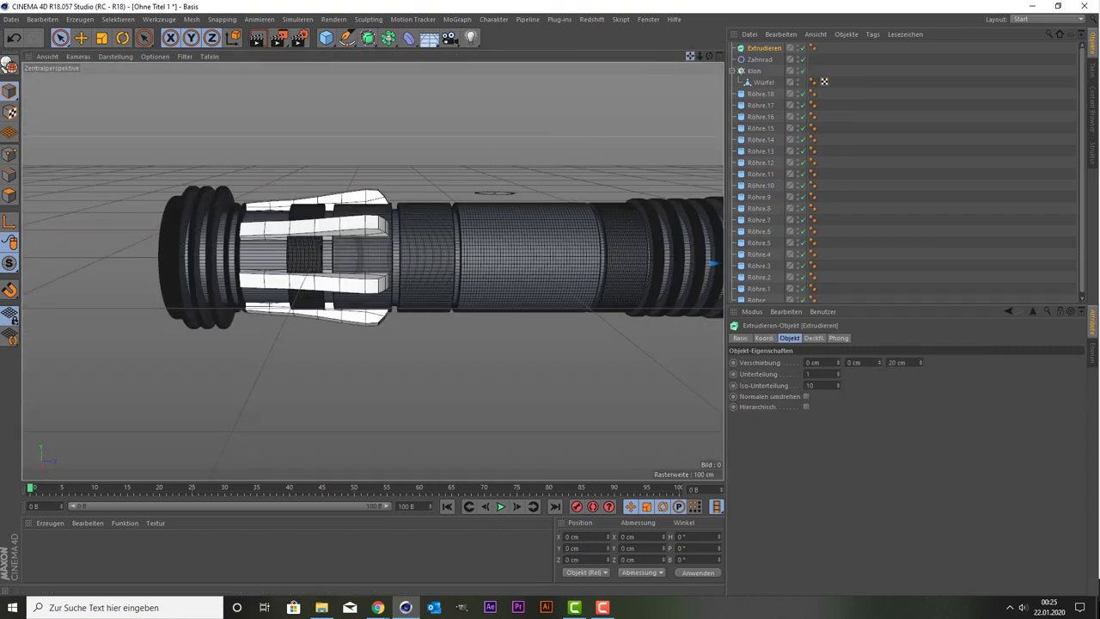
alt+middle_drag(403, 355, 304, 463)
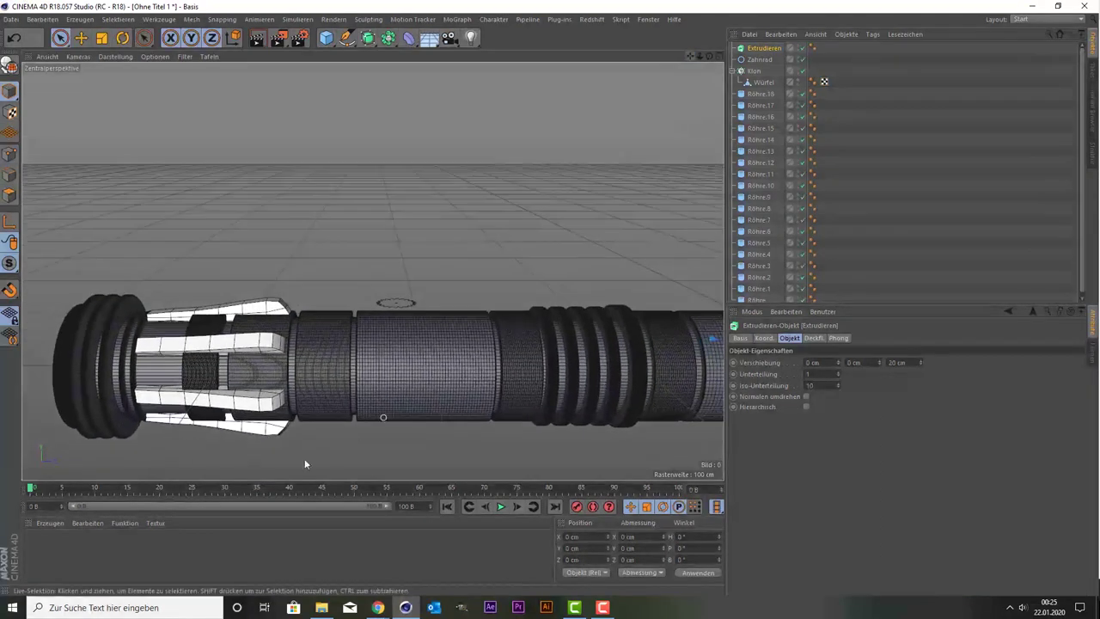
scroll(304, 464, up, 3)
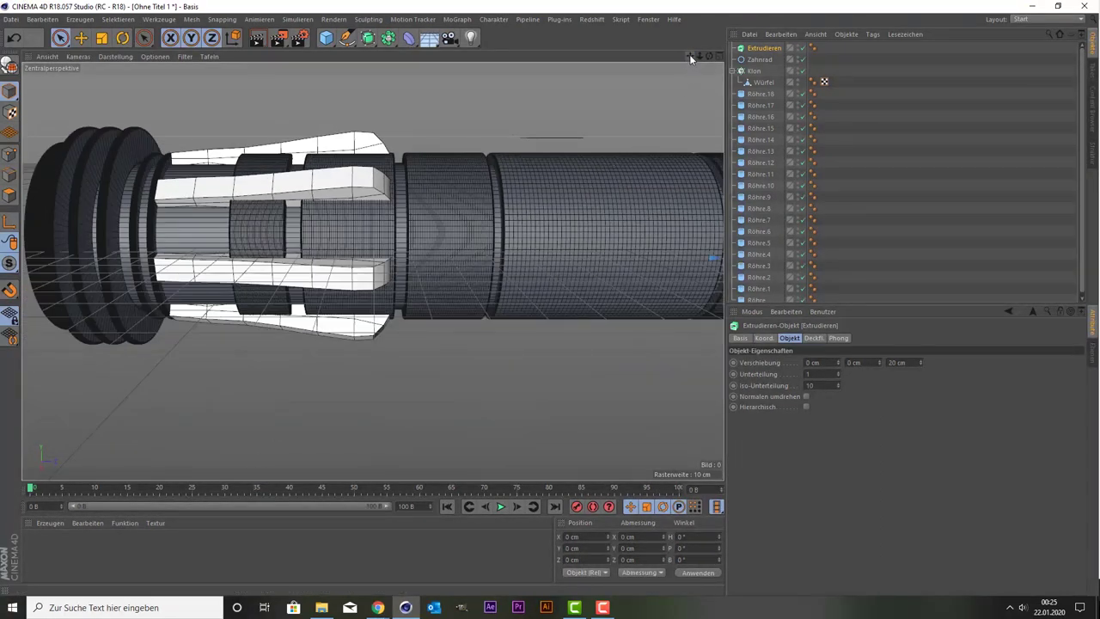
mouse_move(689, 55)
mouse_down()
mouse_move(776, 62)
mouse_move(761, 48)
mouse_up()
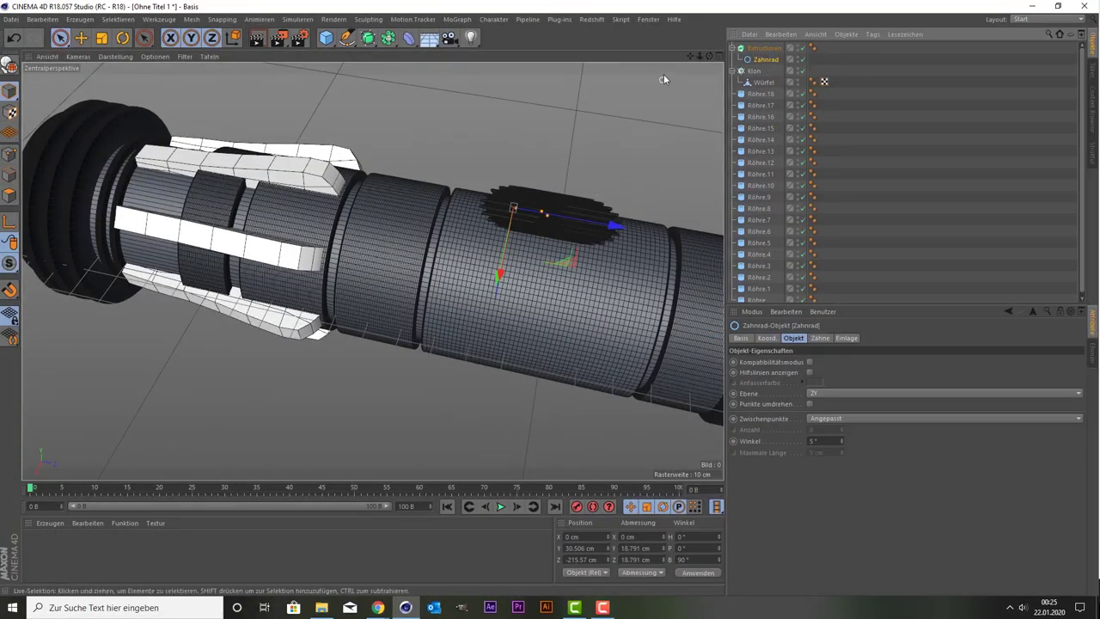
drag(688, 57, 728, 72)
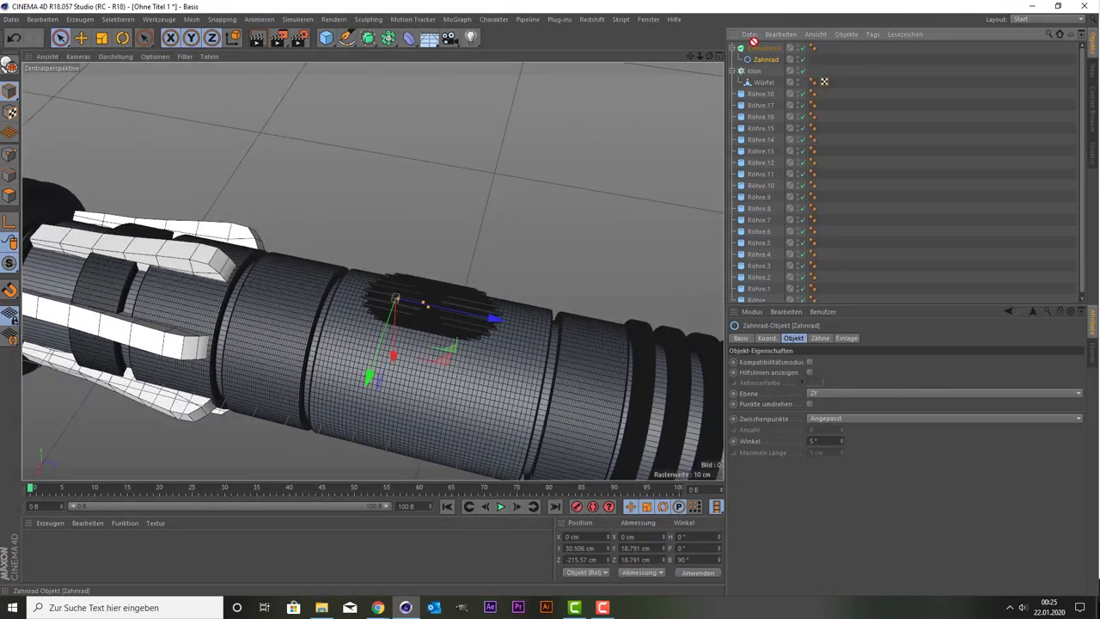
Test parenting the Zahnrad under Extrudieren, undoing and redoing the change
drag(756, 47, 756, 45)
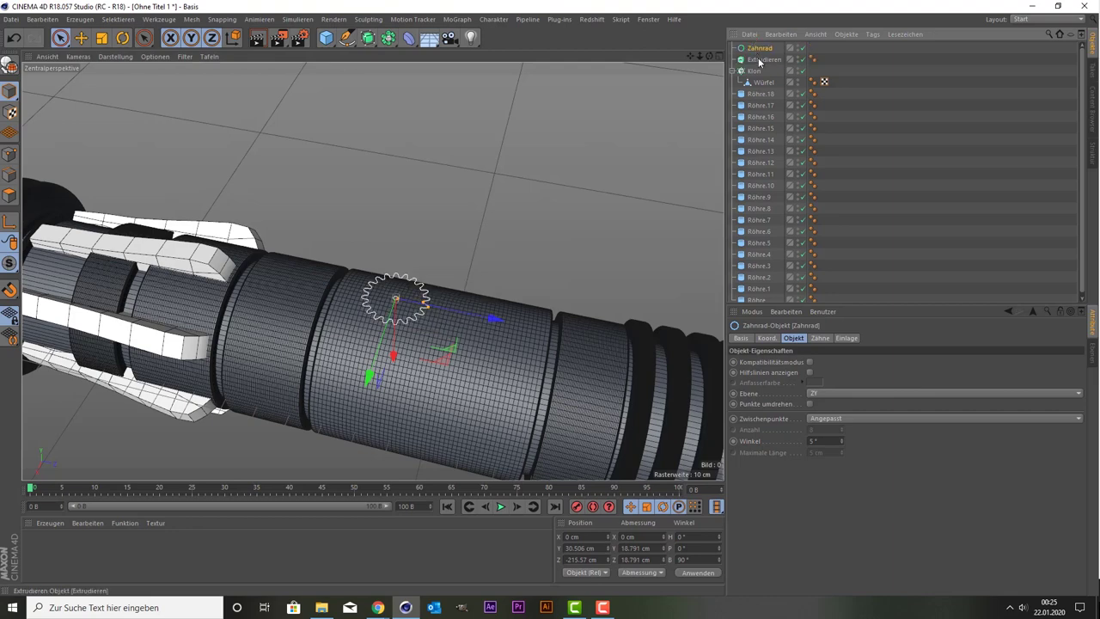
click(760, 59)
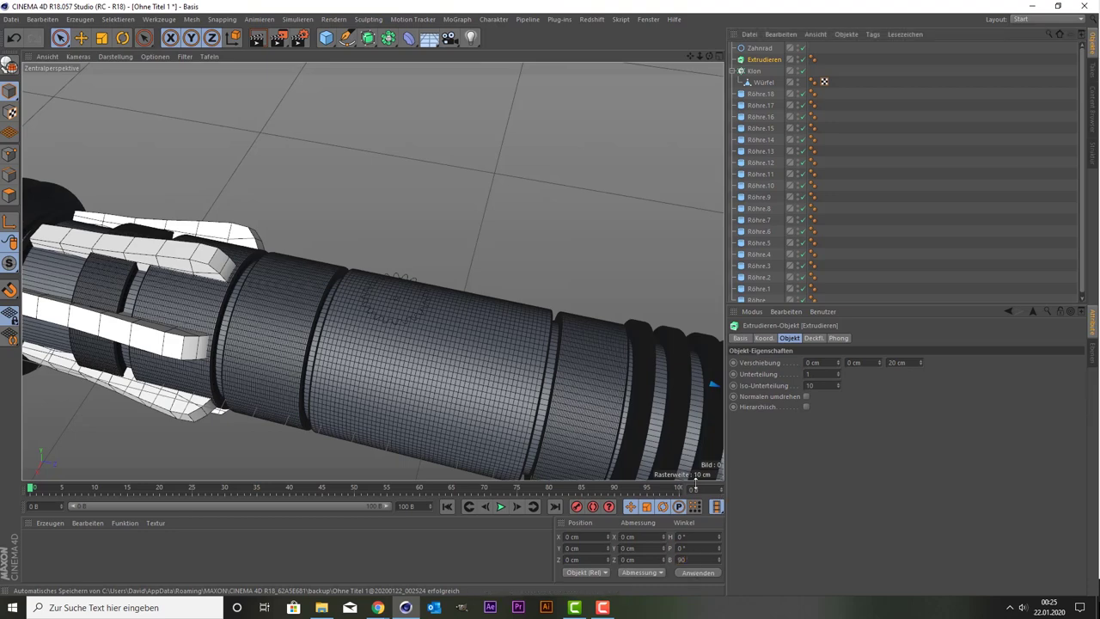
click(759, 50)
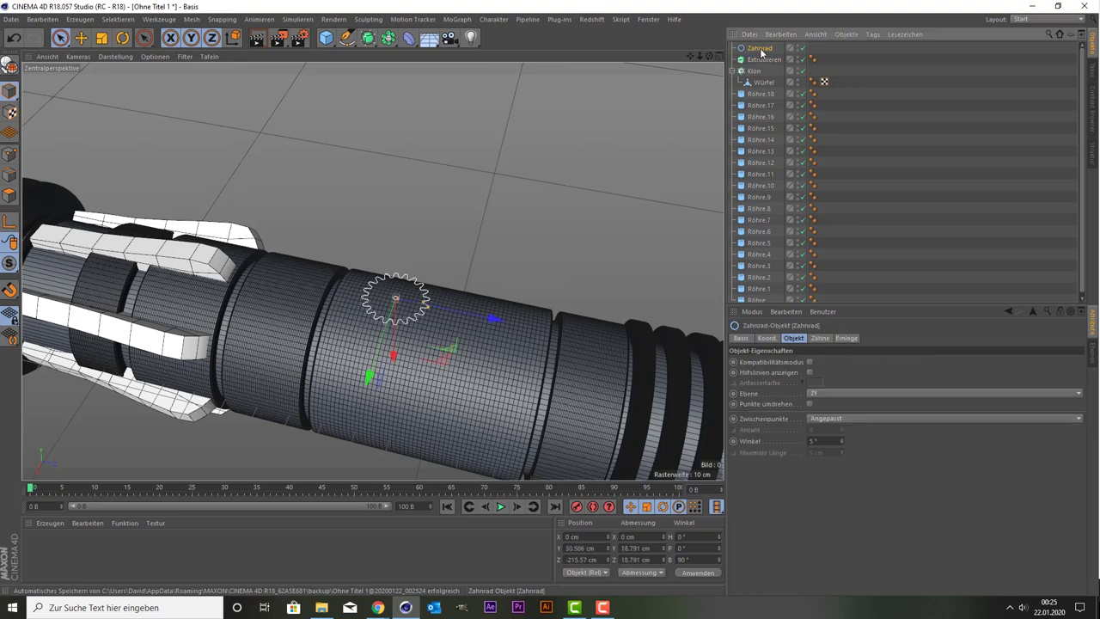
drag(761, 60, 760, 60)
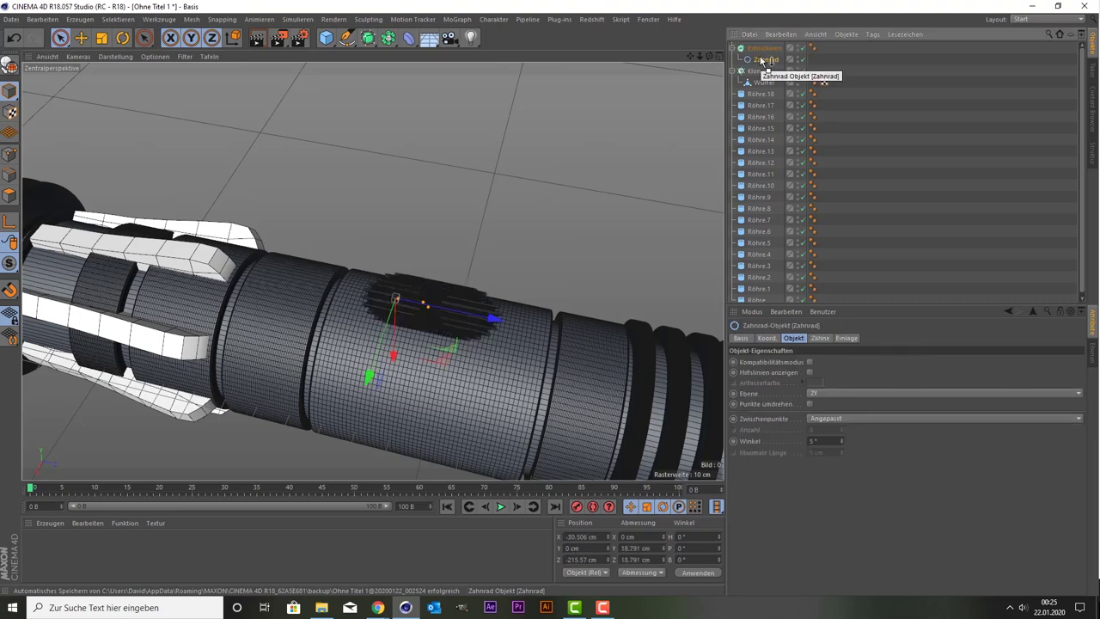
key(ctrl+z)
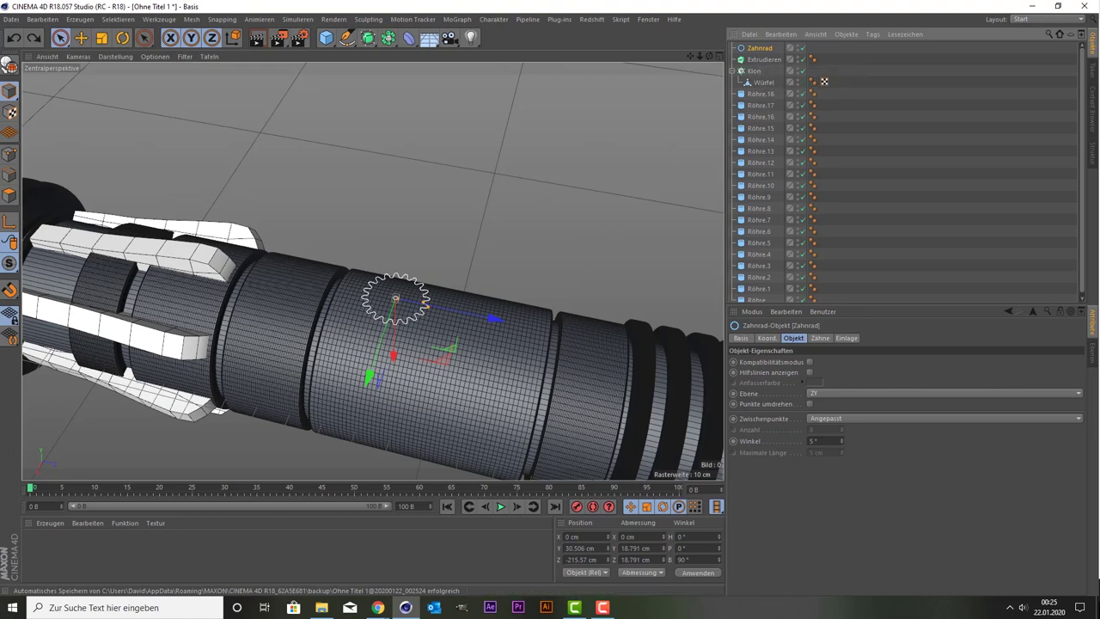
key(ctrl+y)
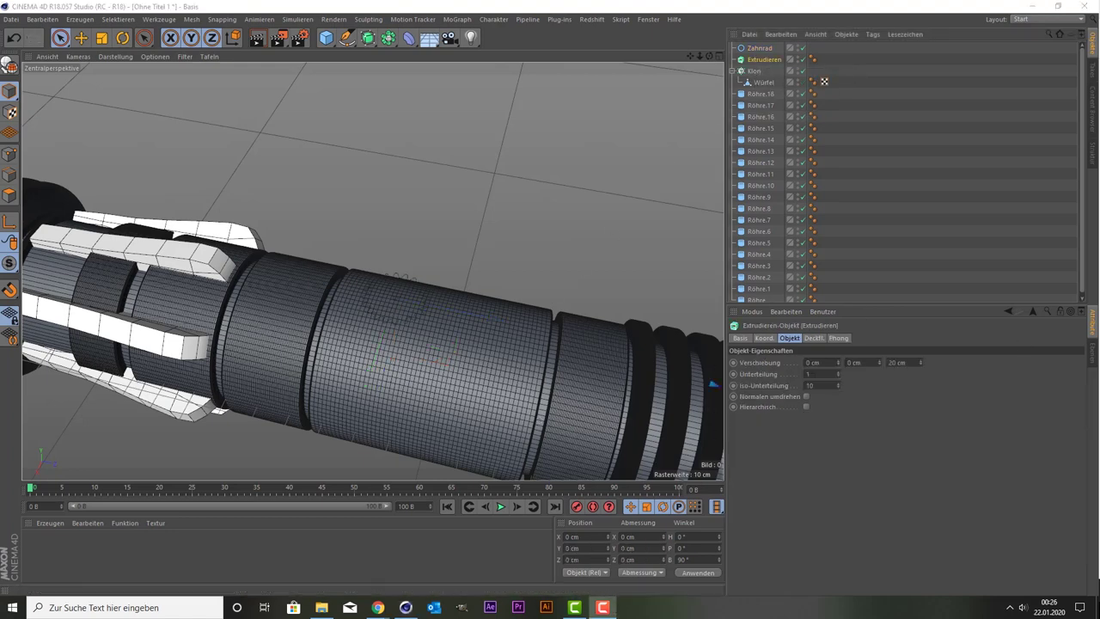
Set the extrusion's rotation to P 90° and B 0°
click(692, 536)
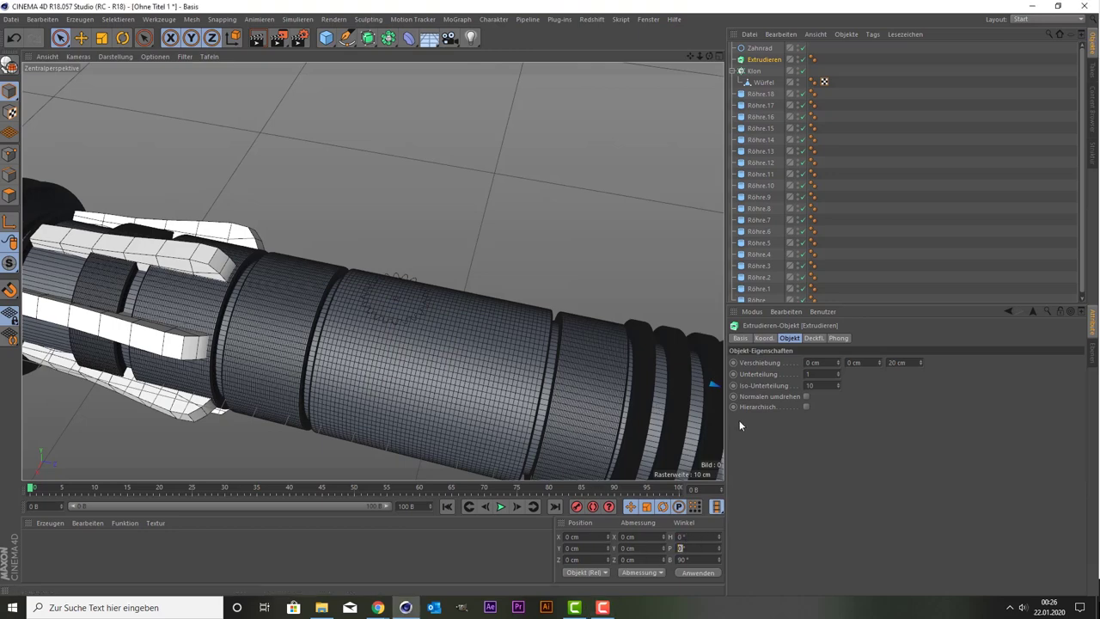
text(0)
key(Return)
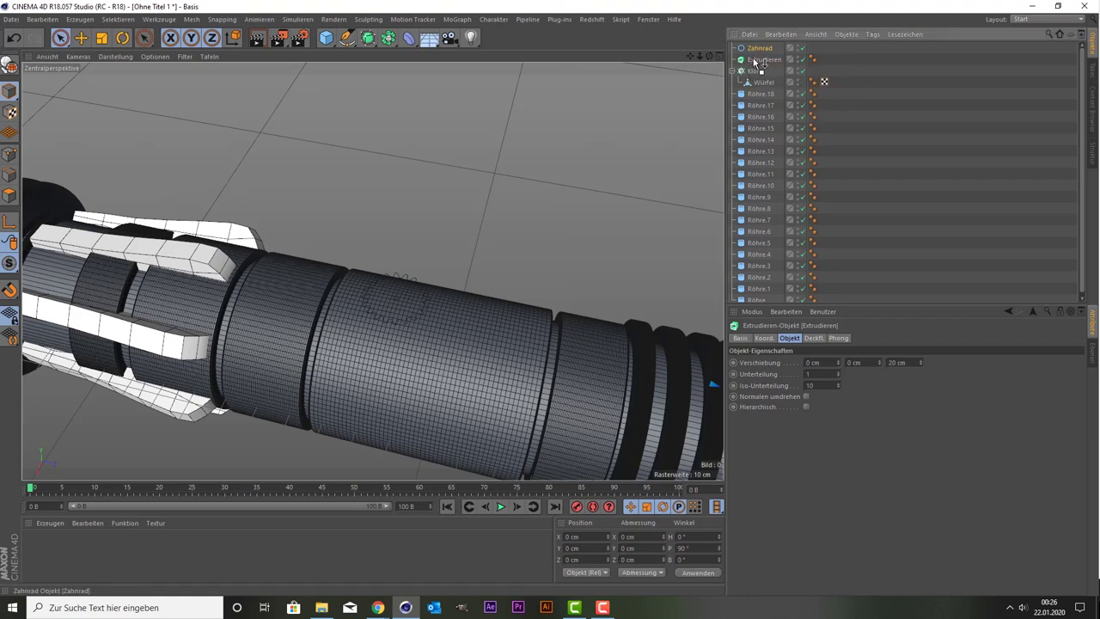
Parent Zahnrad under Extrudieren and cut the extrusion depth from 20 cm to 5 cm
drag(759, 48, 756, 62)
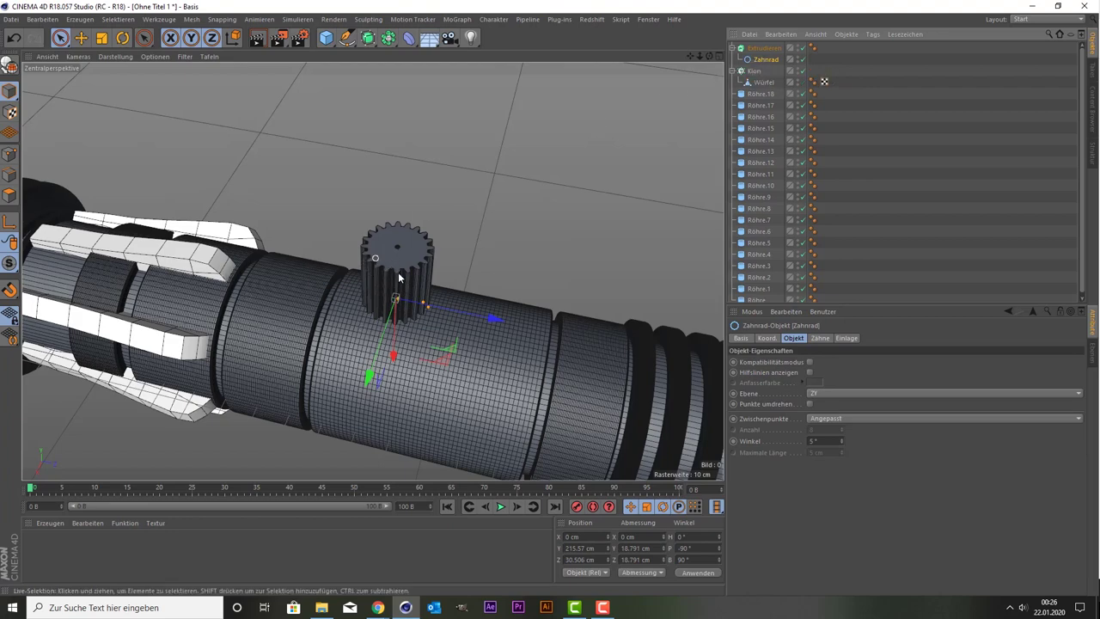
middle_click(399, 315)
middle_click(263, 340)
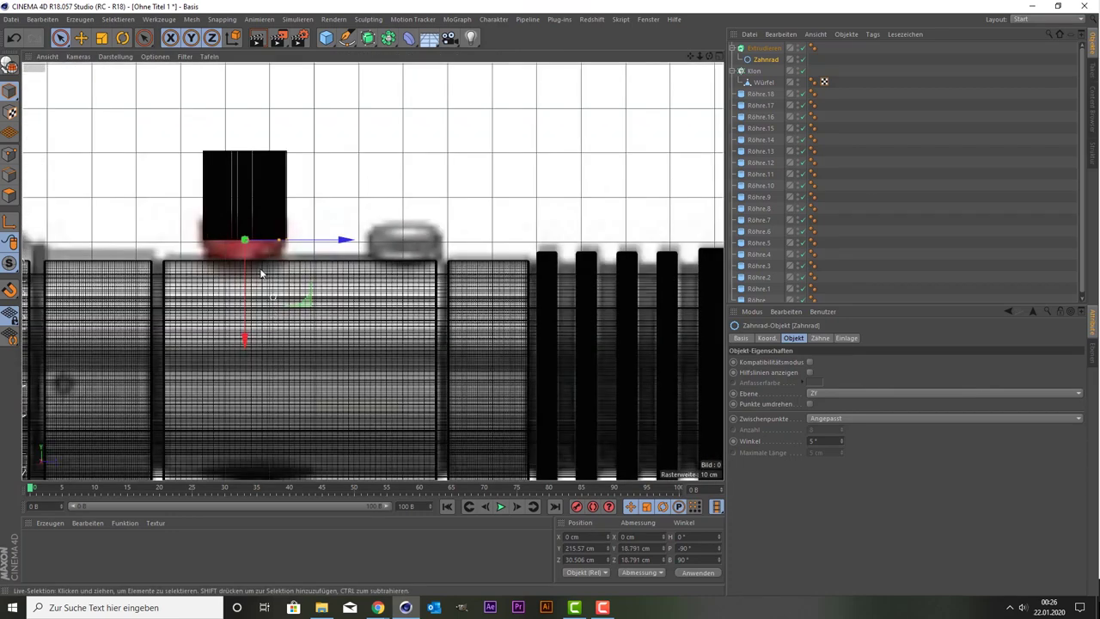
drag(690, 55, 748, 99)
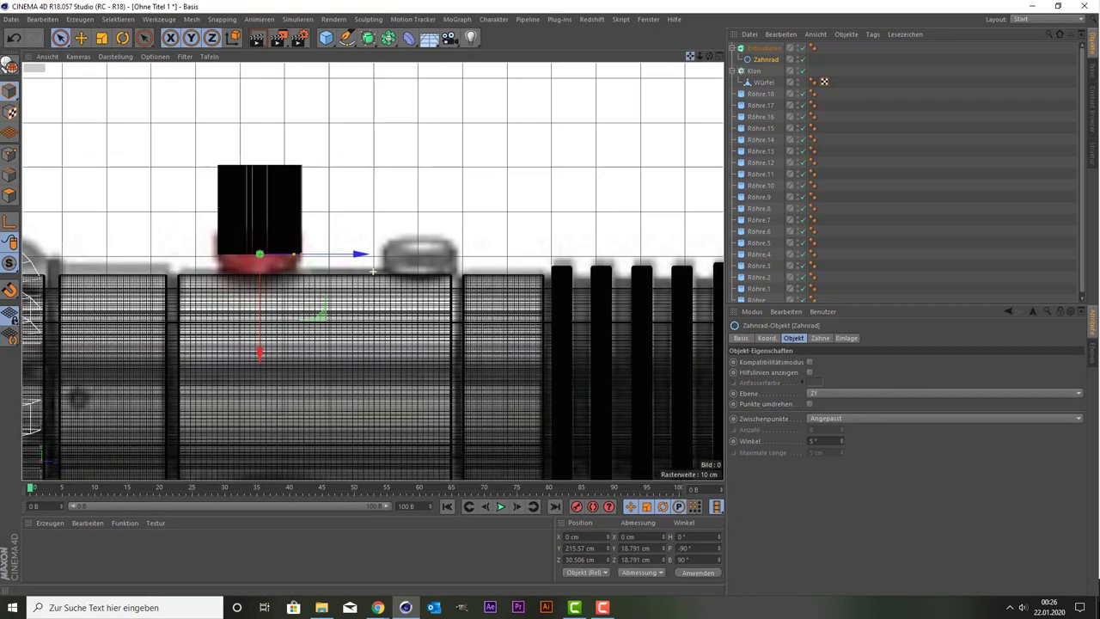
click(759, 49)
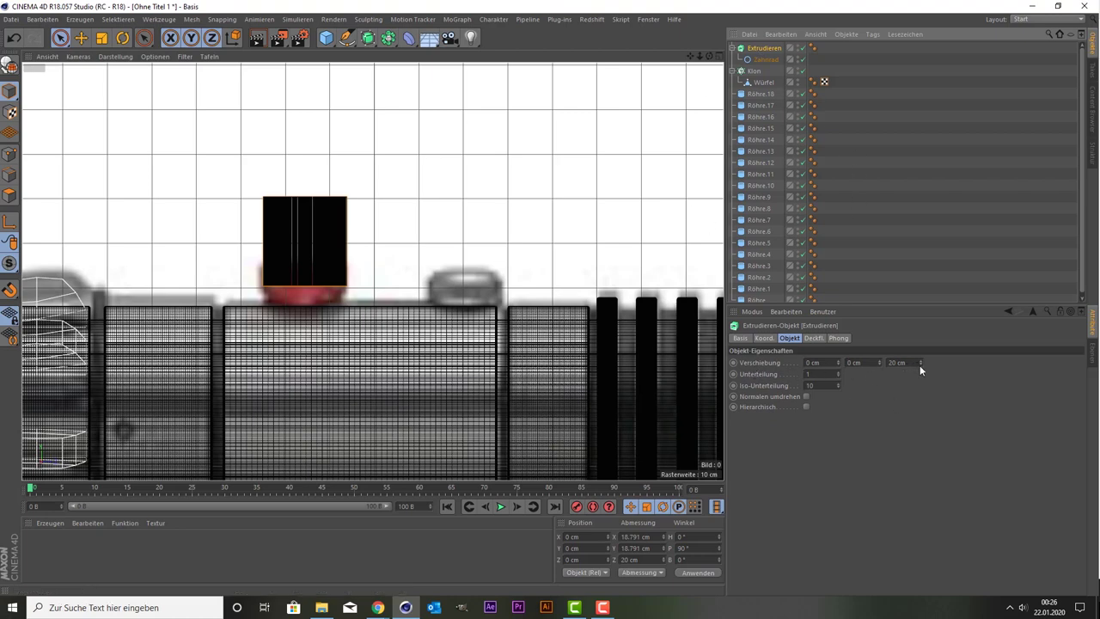
drag(918, 364, 918, 364)
text(5)
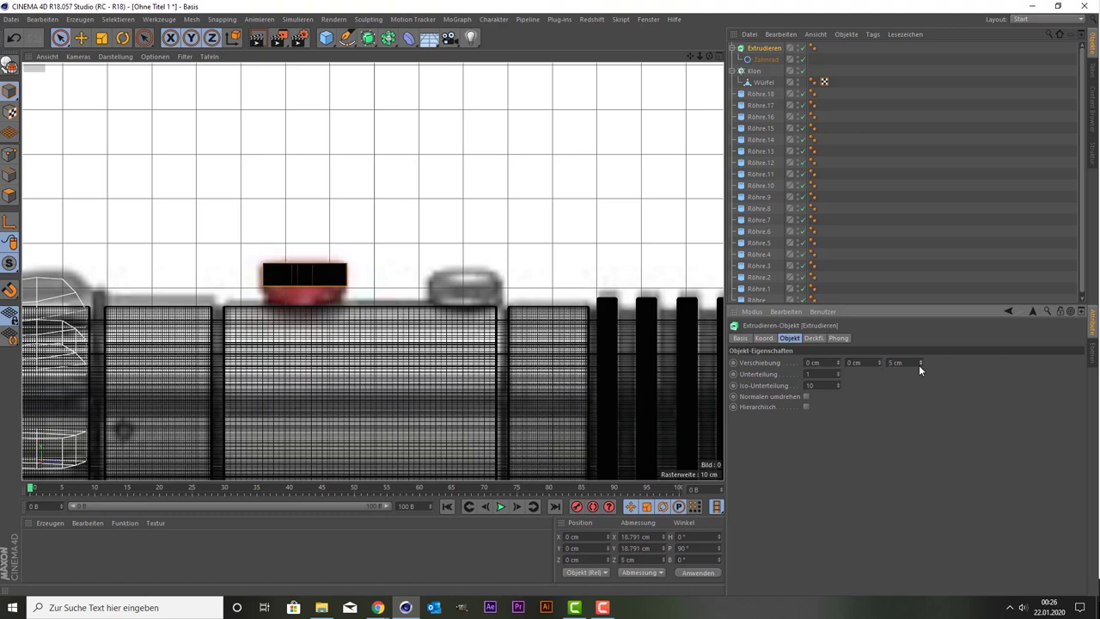
click(60, 38)
middle_click(307, 203)
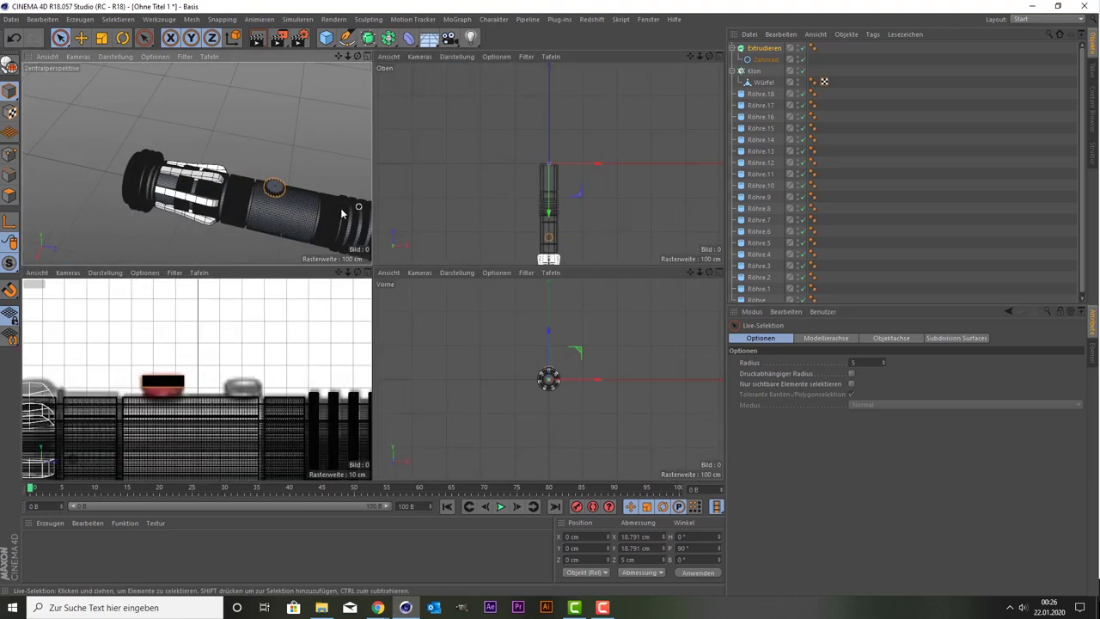
In the top view, shift the gear's axis along the hilt
middle_click(562, 215)
key(l)
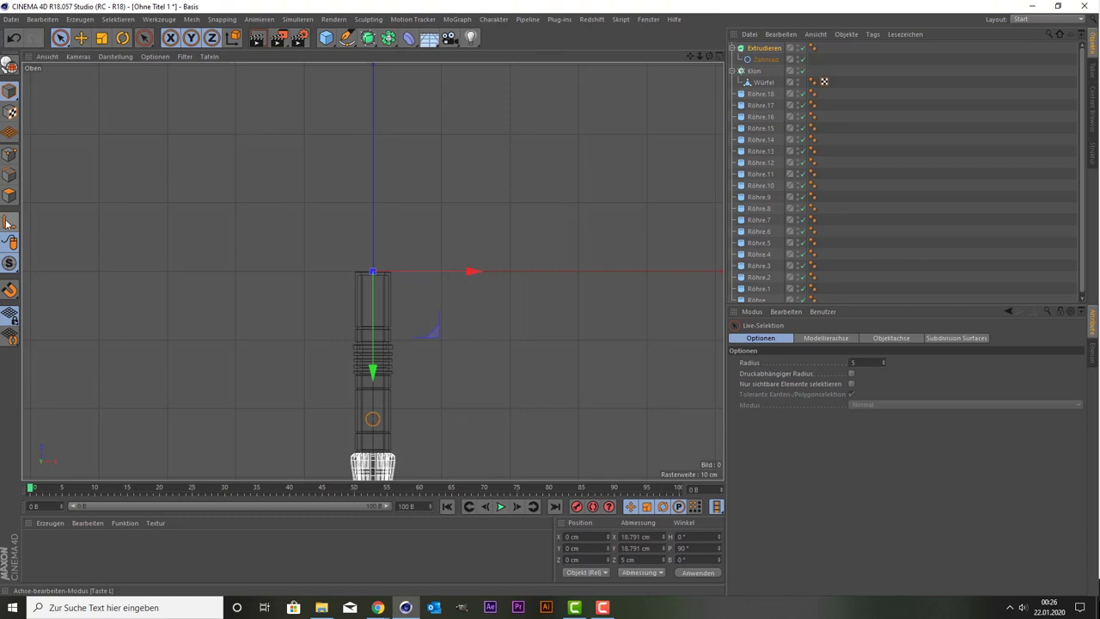
mouse_move(372, 332)
mouse_down()
mouse_move(383, 359)
mouse_move(382, 343)
mouse_up()
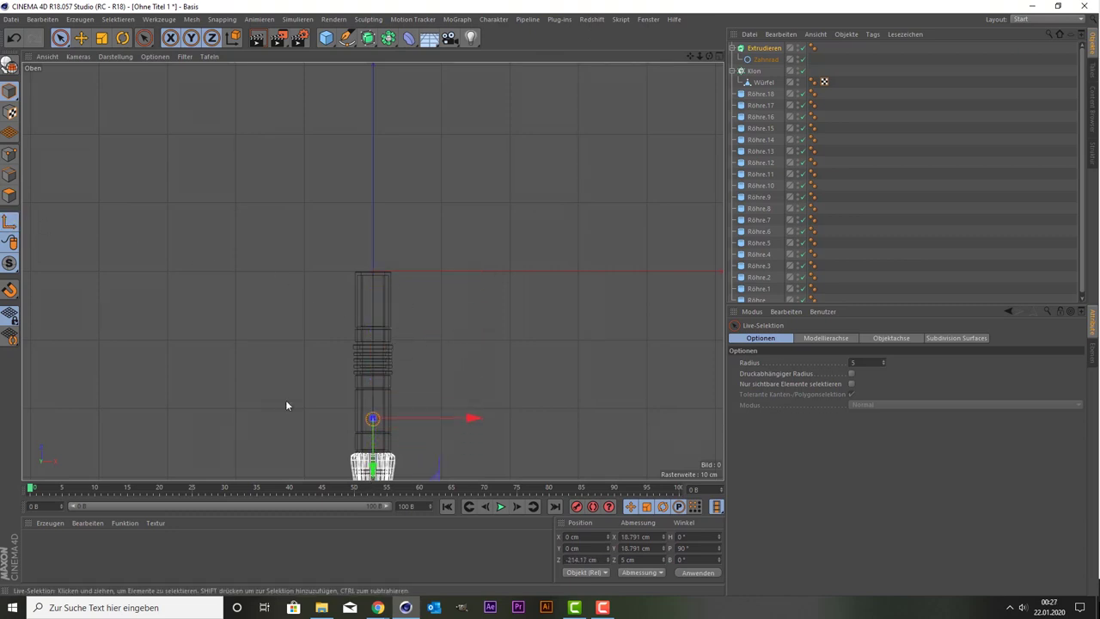
Raise the gear to Y 32.547 cm so it sits on the hilt's top surface
middle_click(135, 280)
middle_click(140, 180)
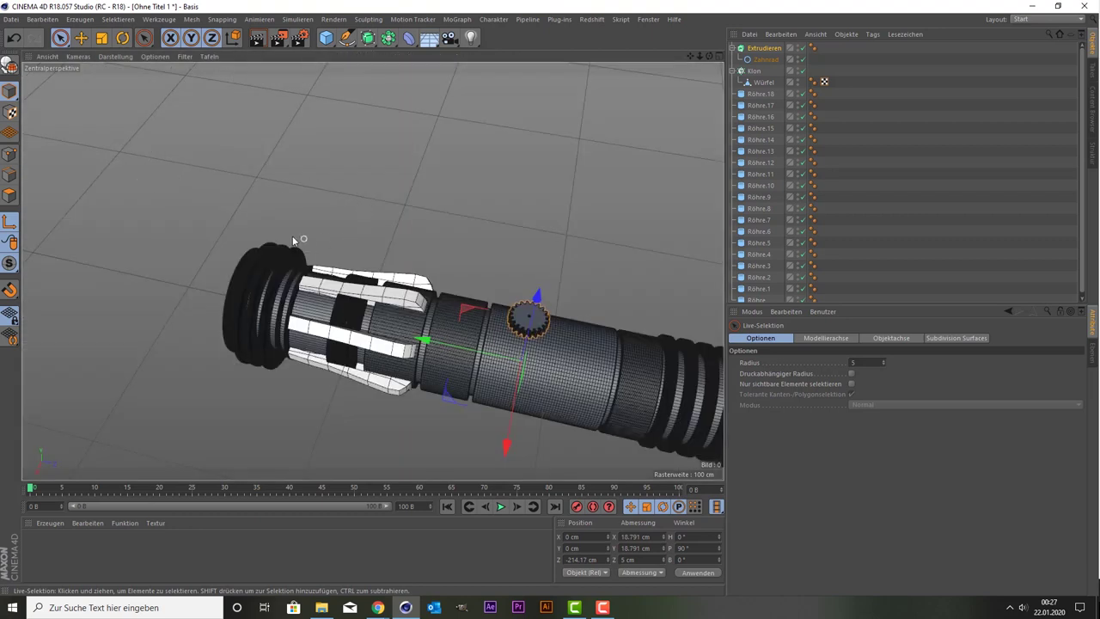
drag(528, 327, 526, 305)
middle_click(574, 283)
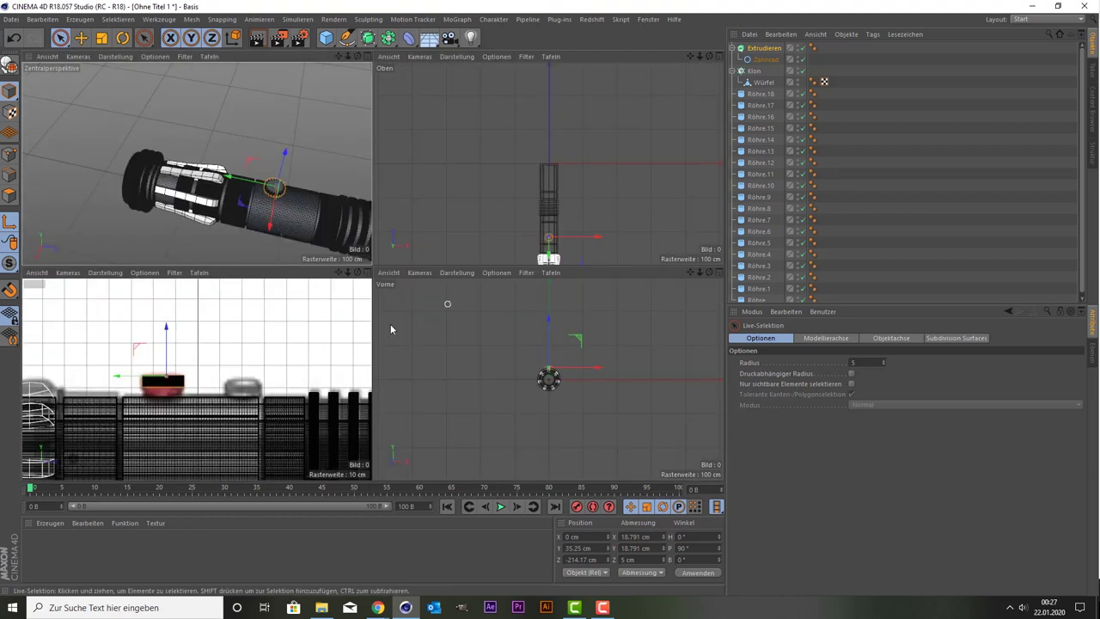
middle_click(222, 363)
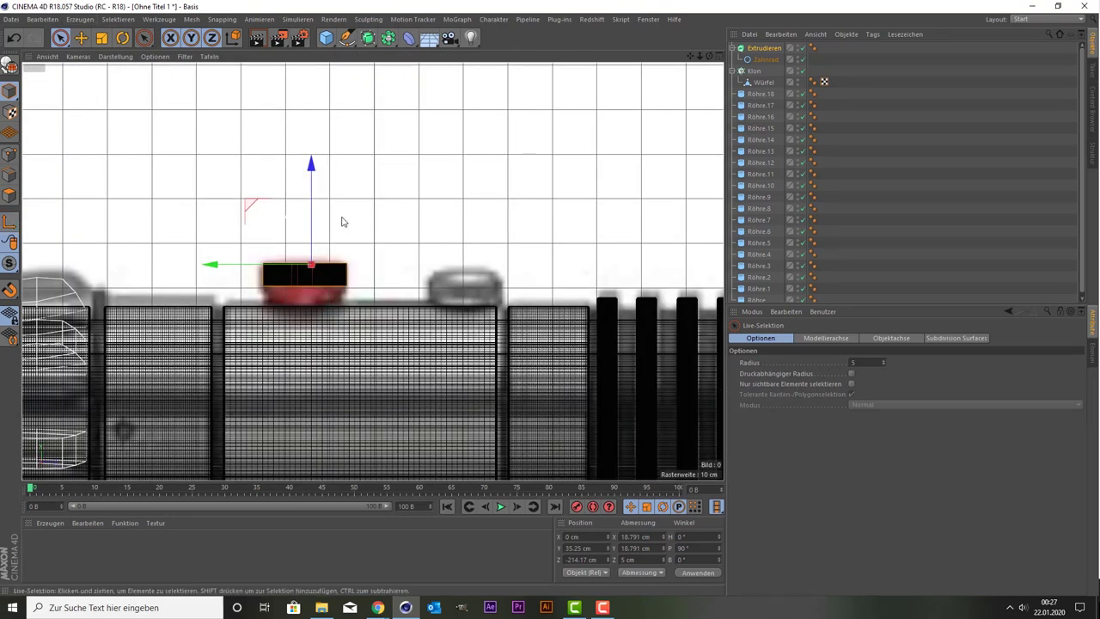
drag(310, 217, 302, 228)
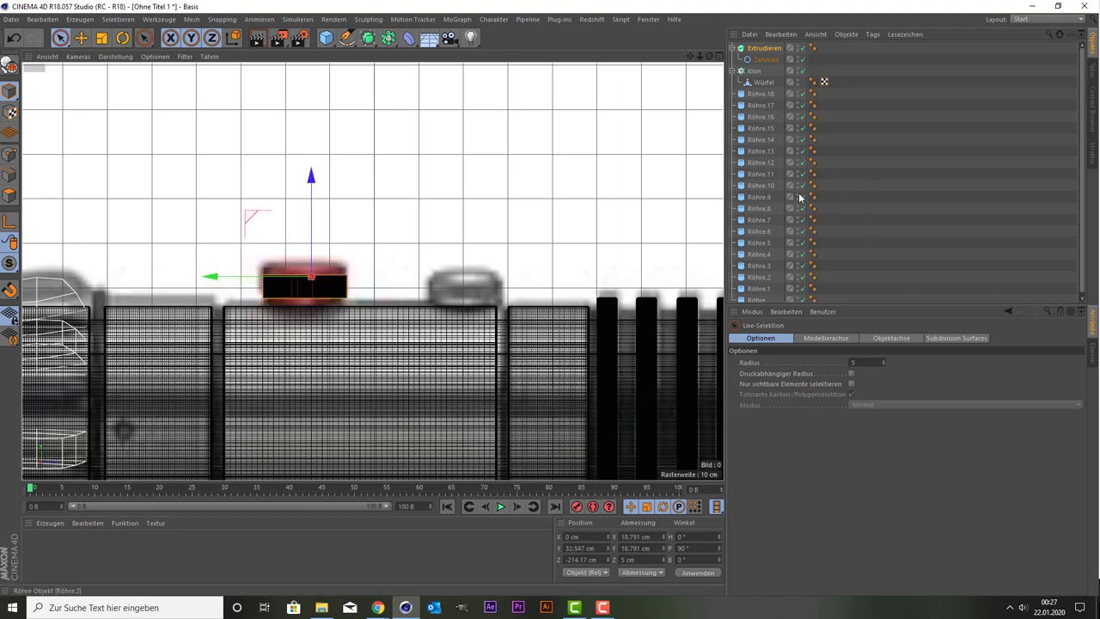
Increase the gear extrusion's depth to 9 cm and nudge the gear slightly lower
click(818, 117)
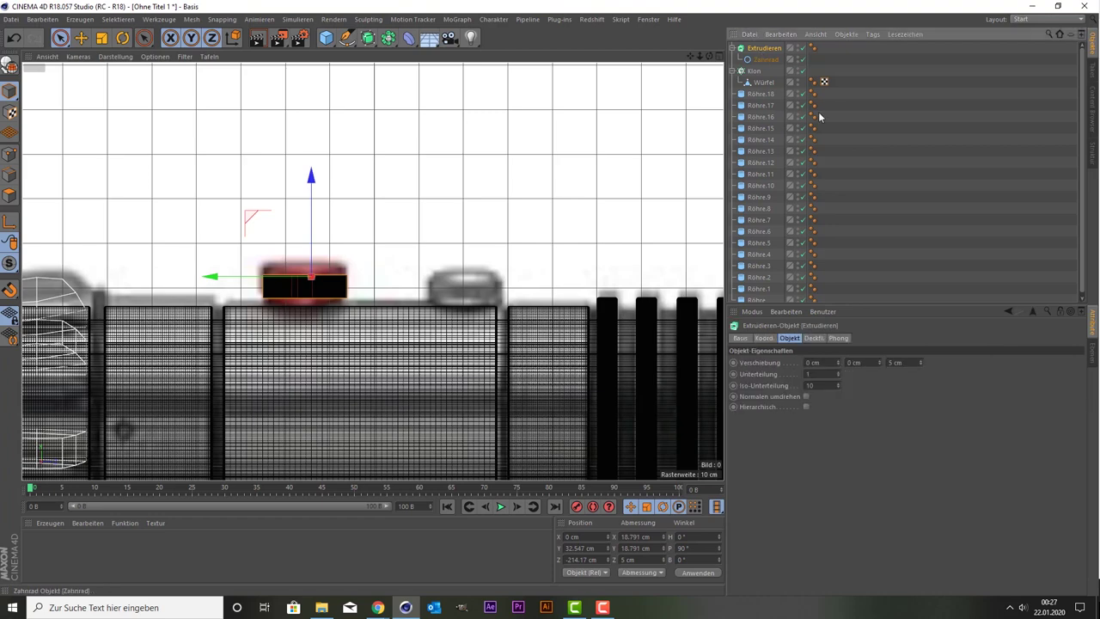
click(920, 360)
click(920, 360)
click(921, 359)
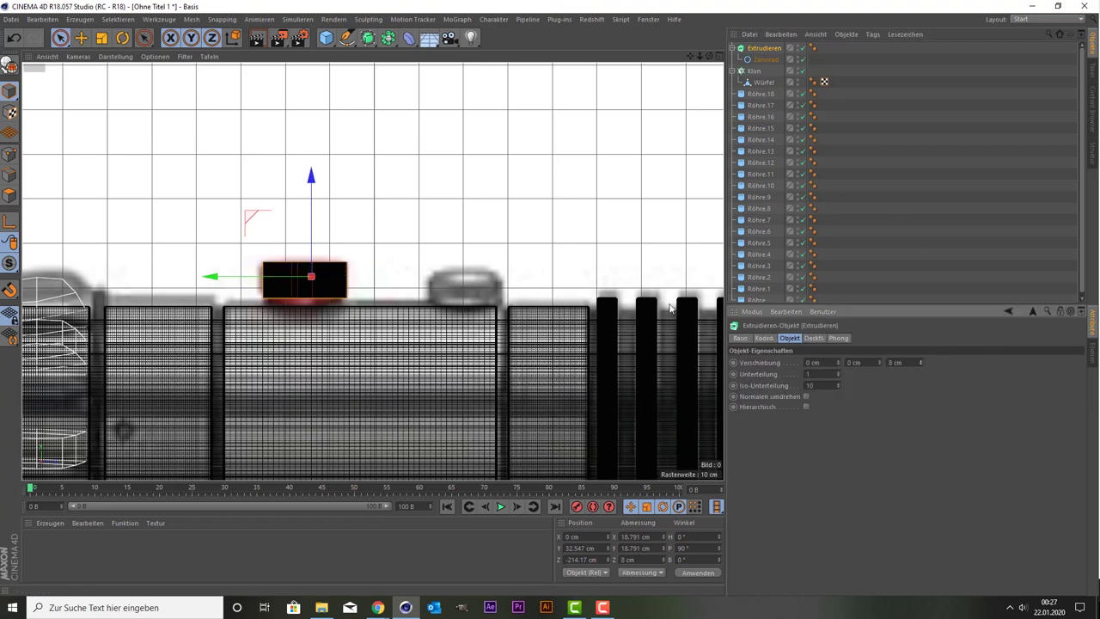
click(314, 225)
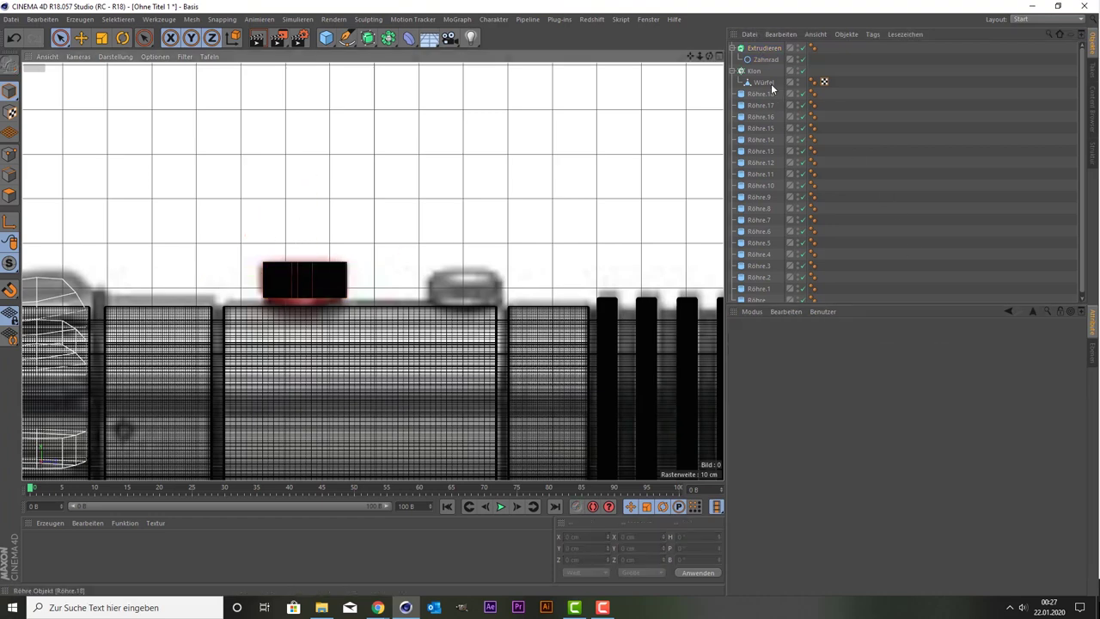
click(765, 48)
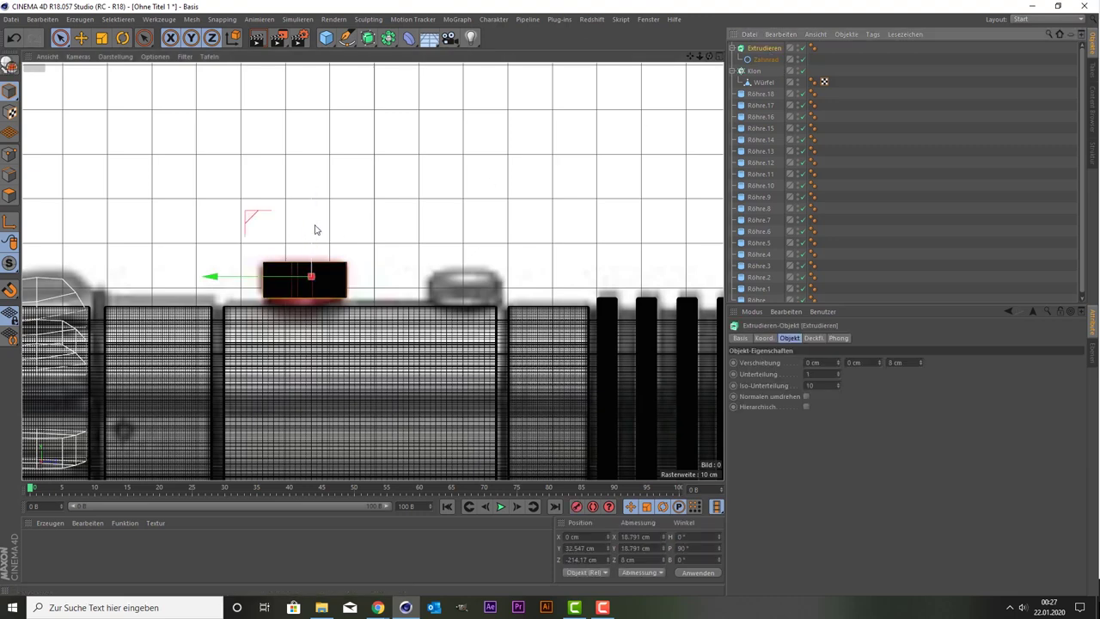
drag(311, 230, 309, 239)
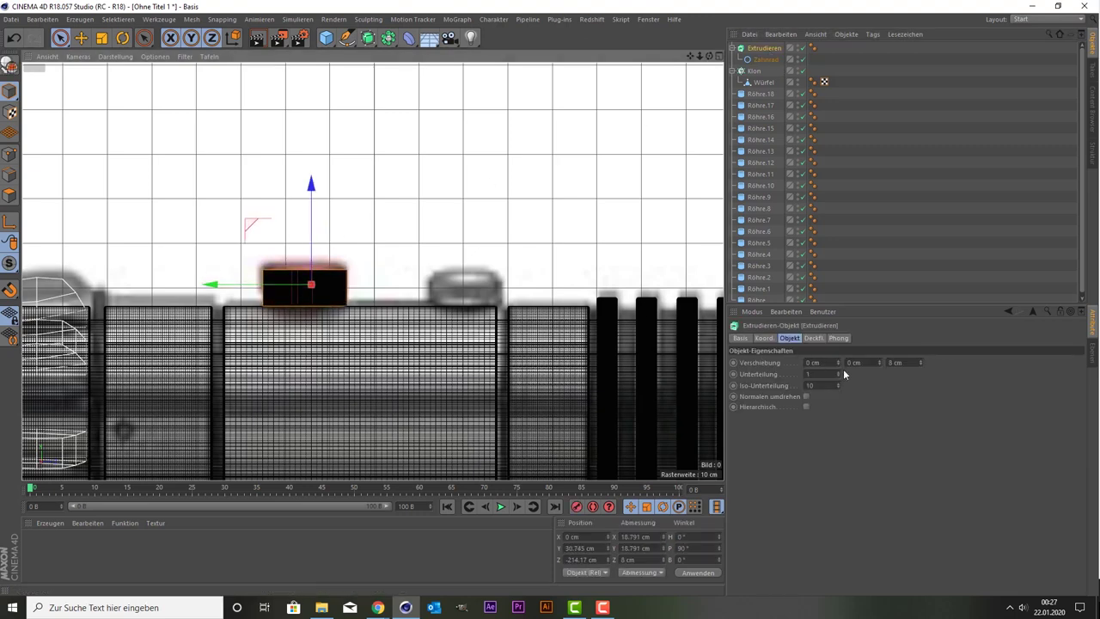
click(919, 360)
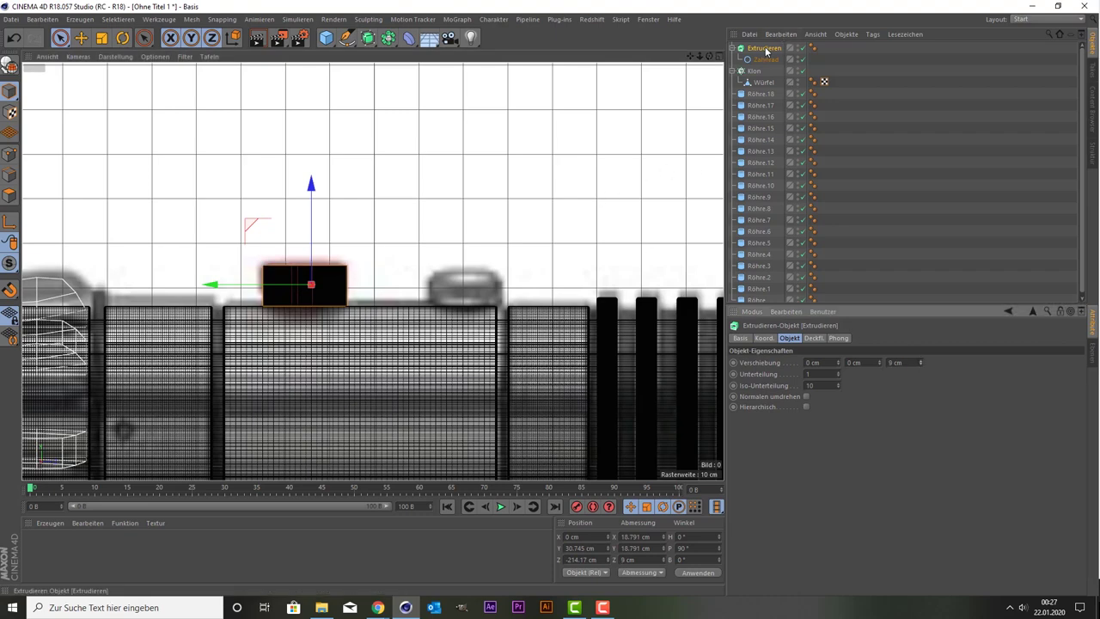
Inspect the thickened gear from low and high angles, then bring up the primitive palette
middle_click(240, 167)
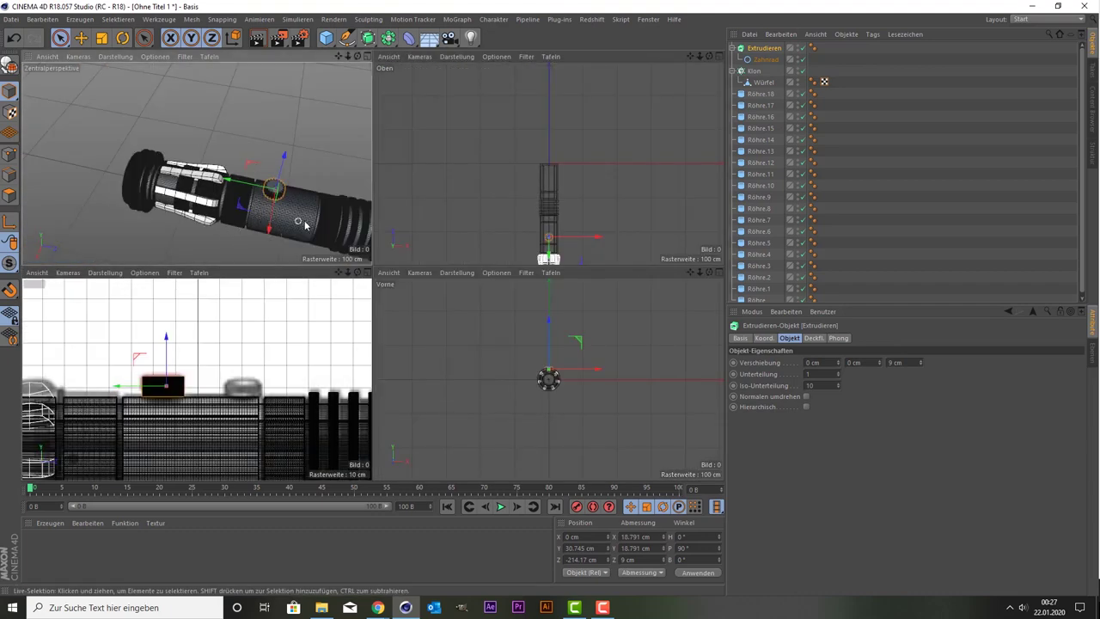
middle_click(305, 226)
scroll(584, 238, up, 5)
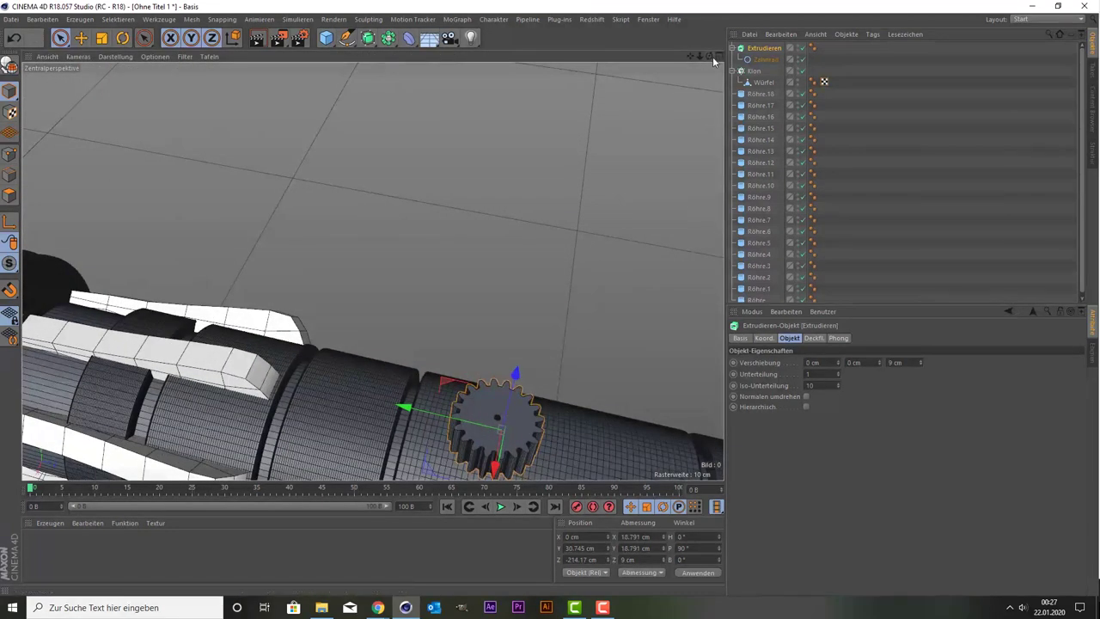
mouse_move(709, 56)
mouse_down()
mouse_move(372, 271)
mouse_move(546, 333)
mouse_move(546, 315)
mouse_up()
scroll(546, 315, up, 3)
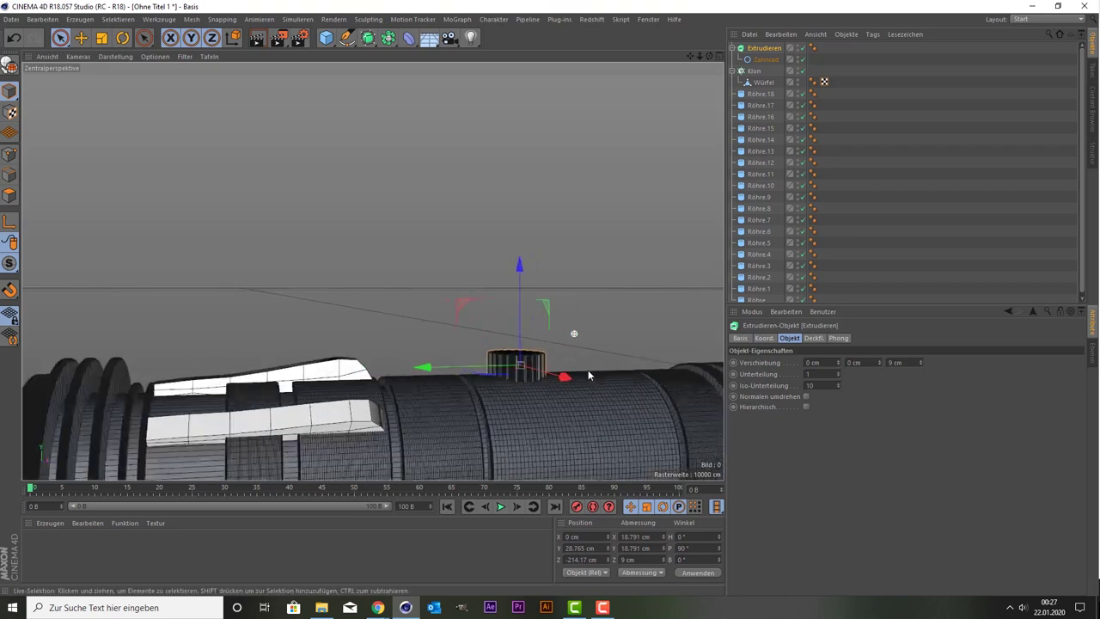
scroll(573, 332, up, 2)
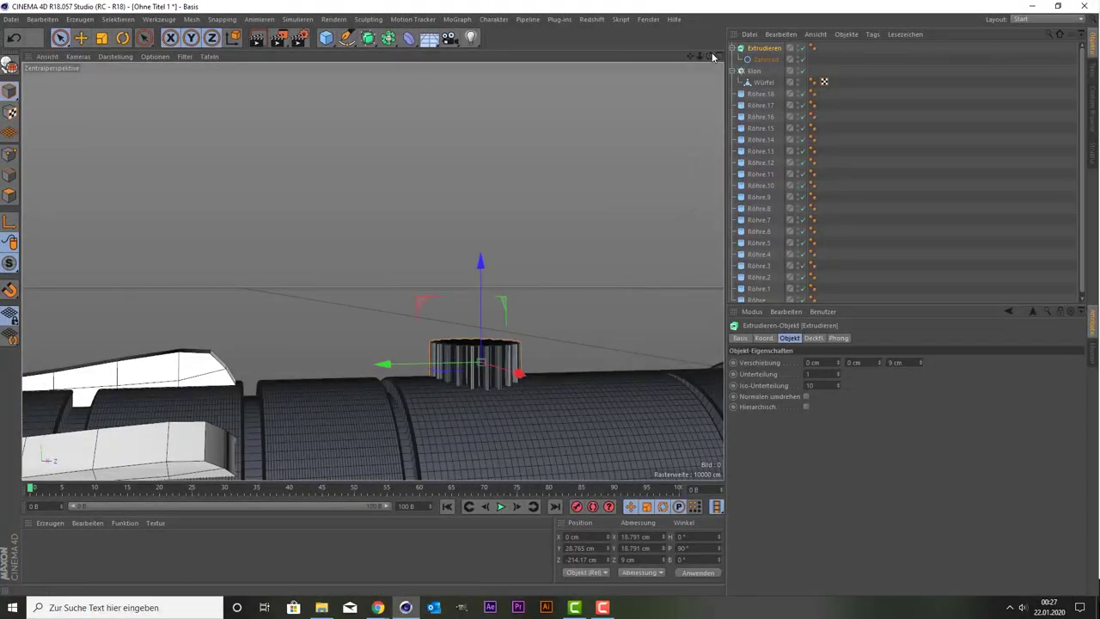
alt+drag(369, 270, 371, 267)
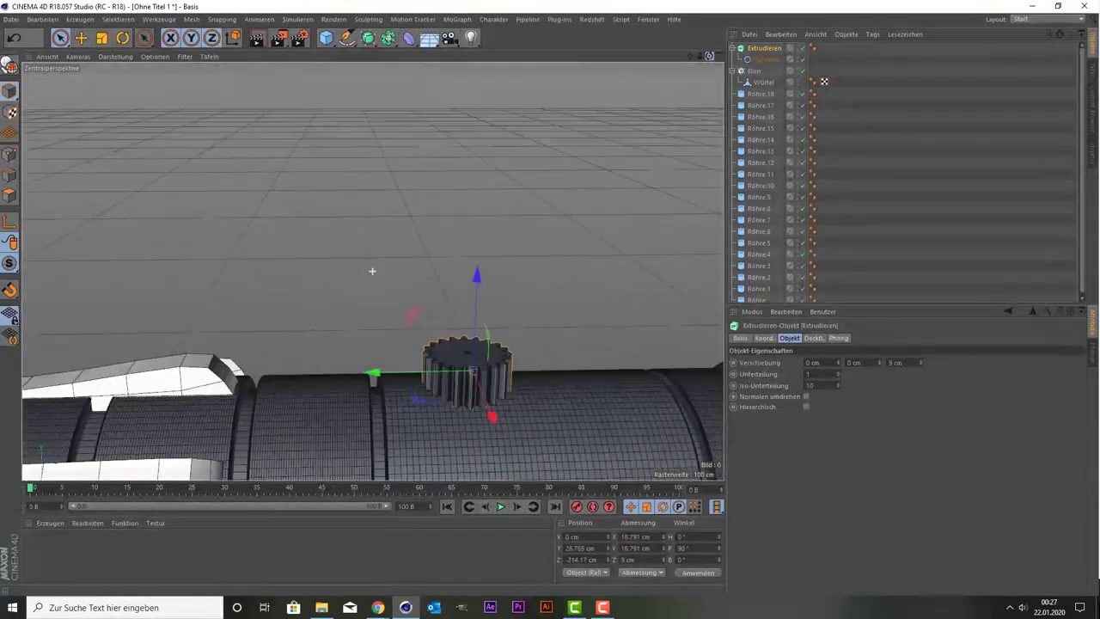
middle_click(564, 190)
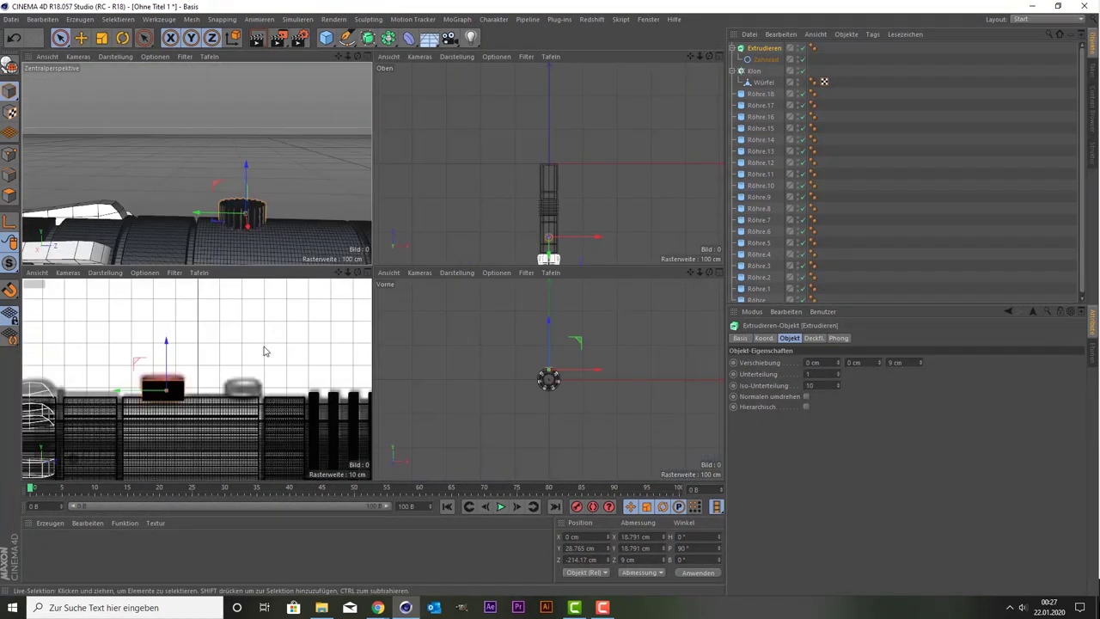
middle_click(367, 397)
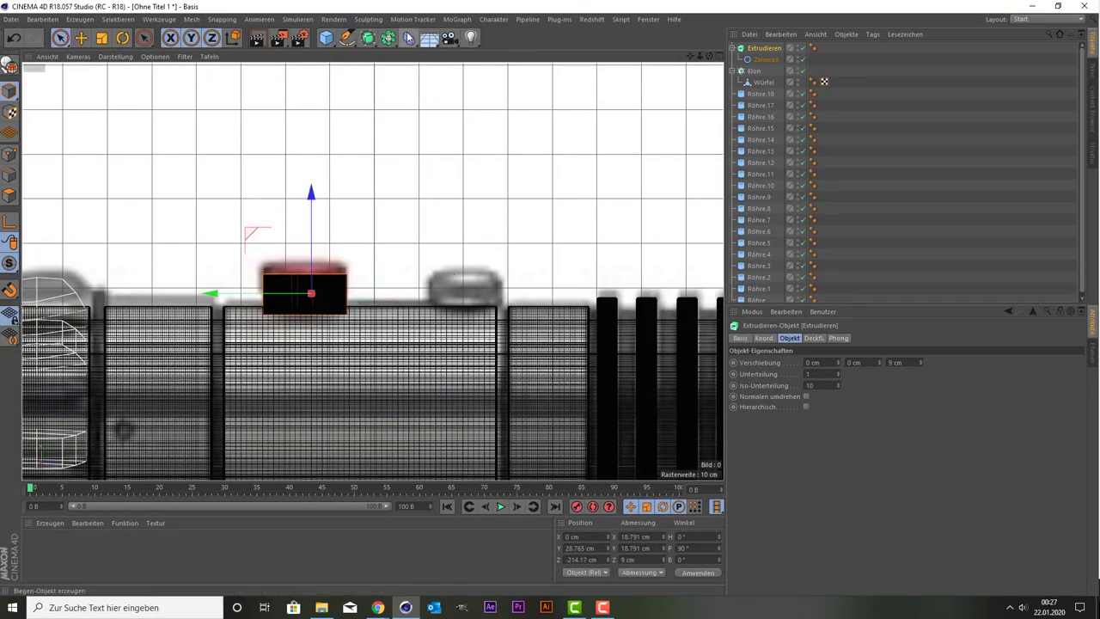
drag(324, 39, 640, 54)
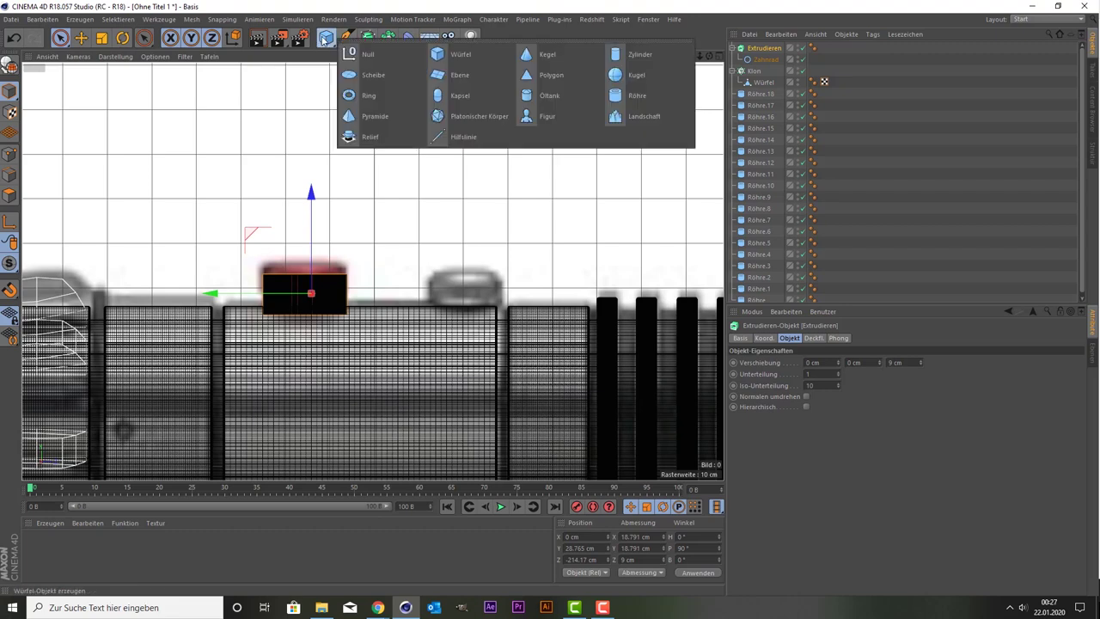
Add a cylinder, slide it toward the gear and scale it to under a third
click(639, 55)
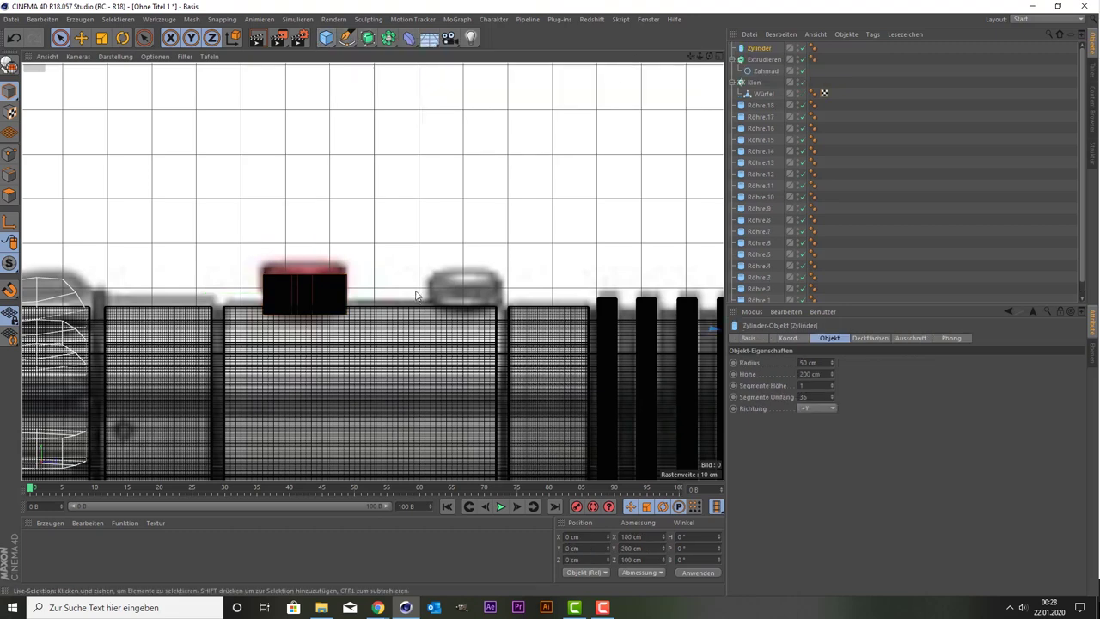
scroll(422, 267, down, 5)
drag(680, 312, 477, 310)
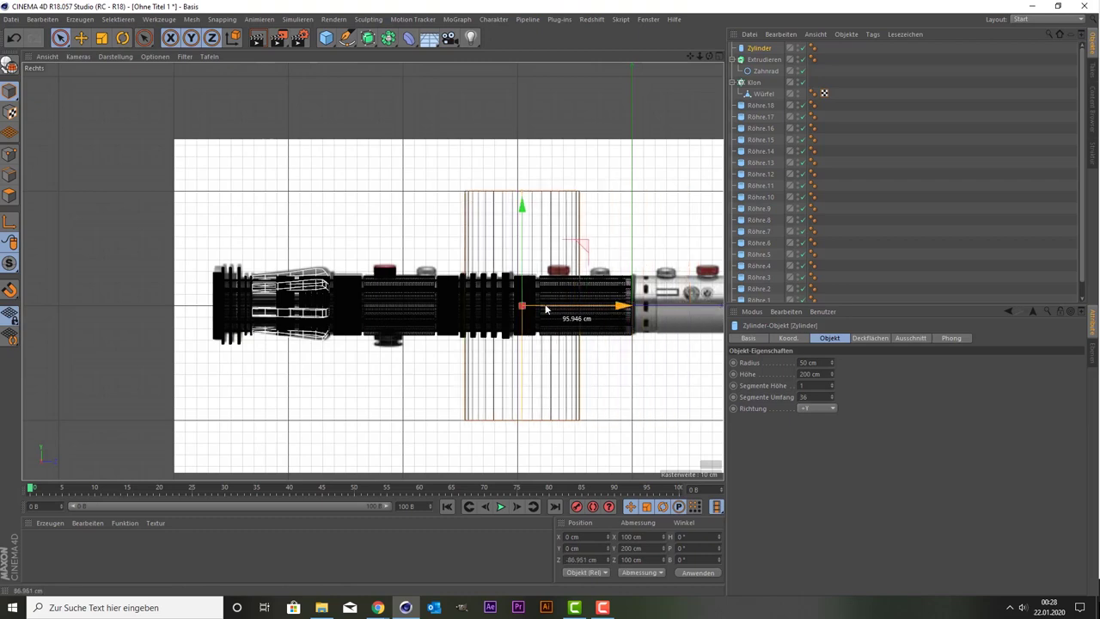
click(101, 38)
drag(304, 186, 136, 474)
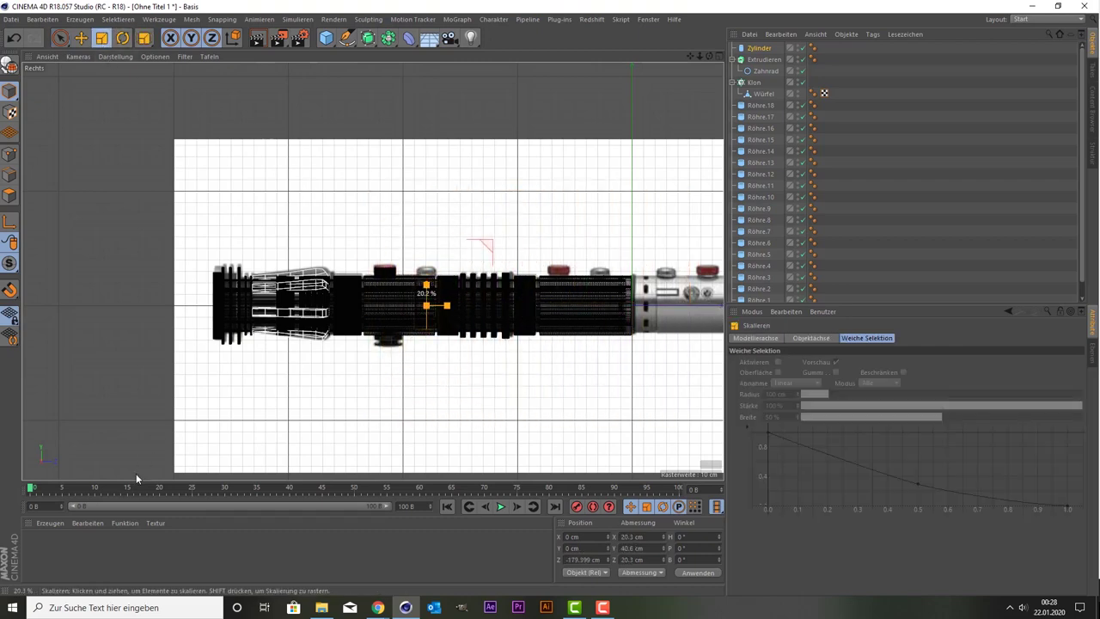
scroll(386, 410, up, 3)
scroll(439, 309, up, 3)
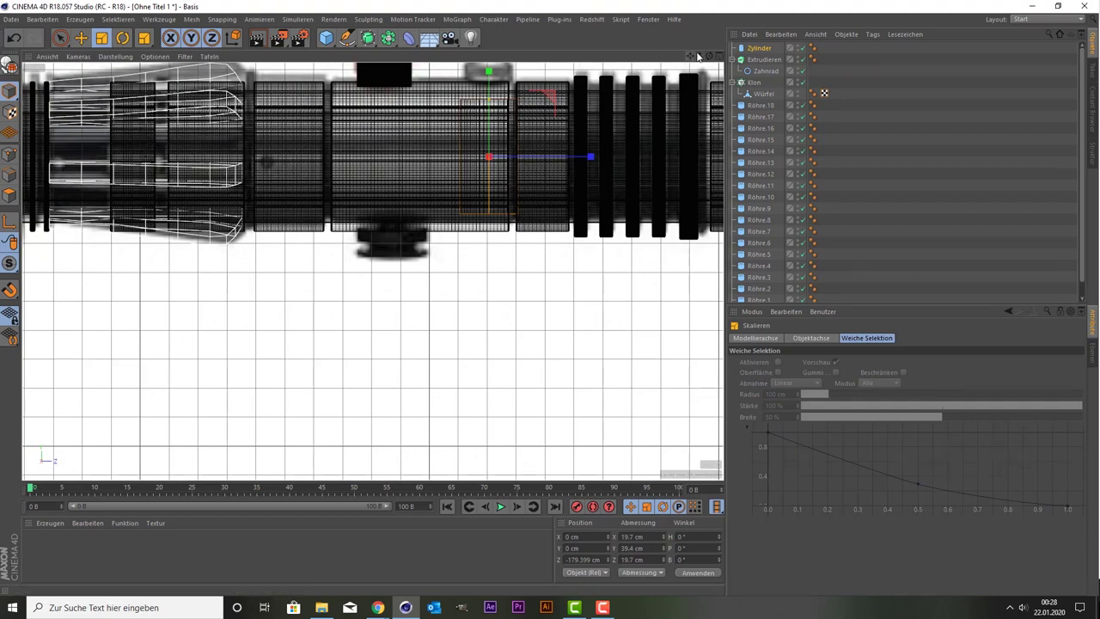
drag(695, 57, 684, 66)
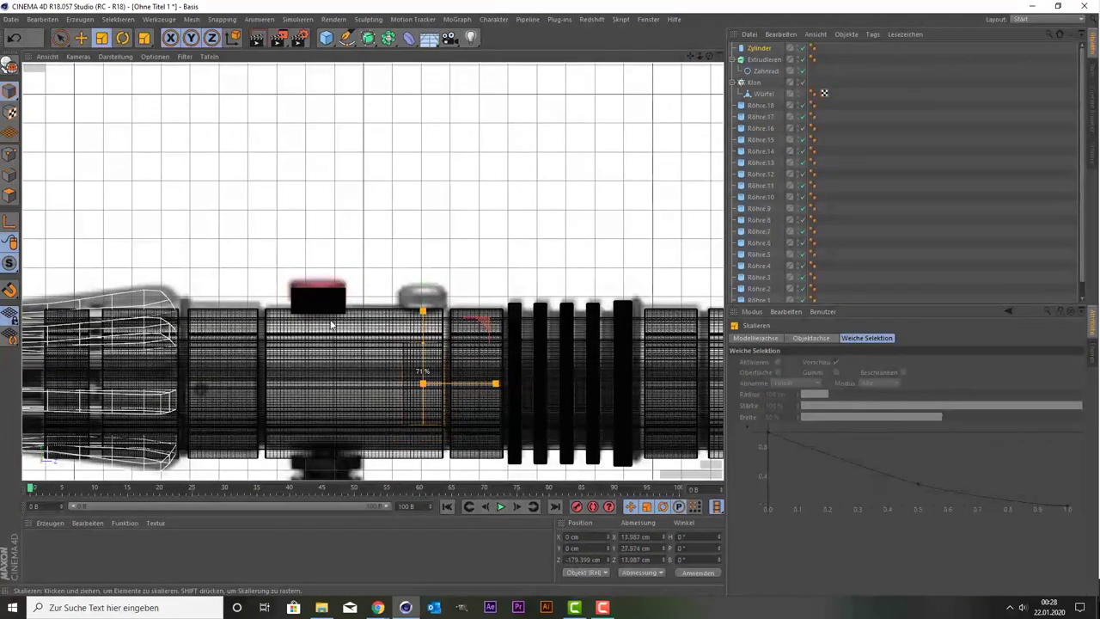
Raise the cylinder onto the hilt top and shorten it to an 8.459 cm knob
key(space)
drag(432, 342, 429, 253)
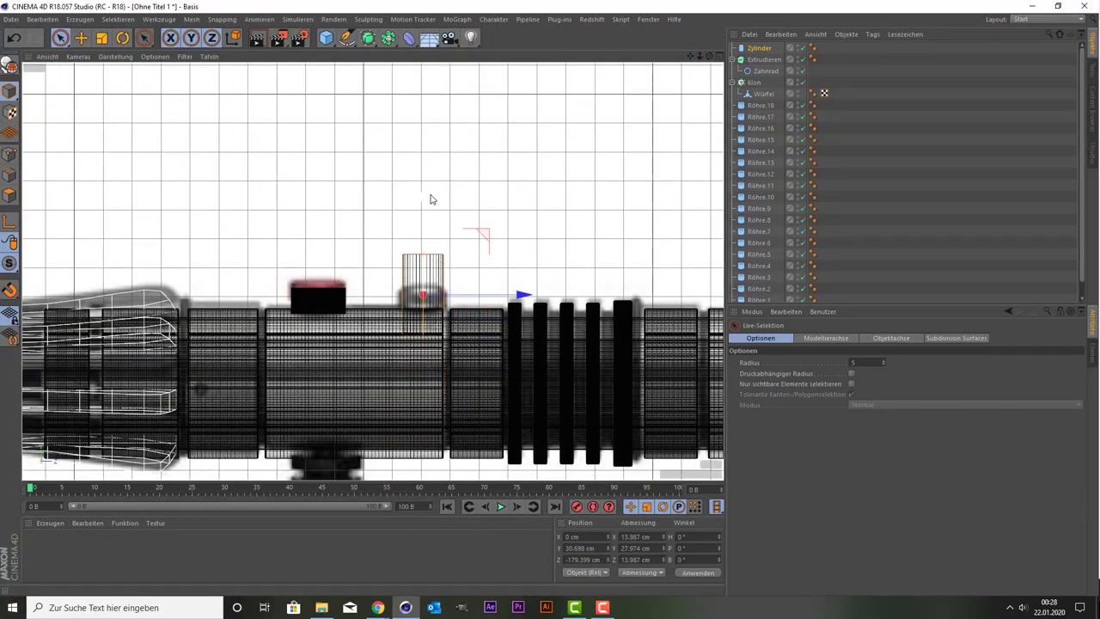
scroll(444, 274, up, 2)
mouse_move(348, 267)
mouse_down()
mouse_move(349, 352)
mouse_move(351, 340)
mouse_up()
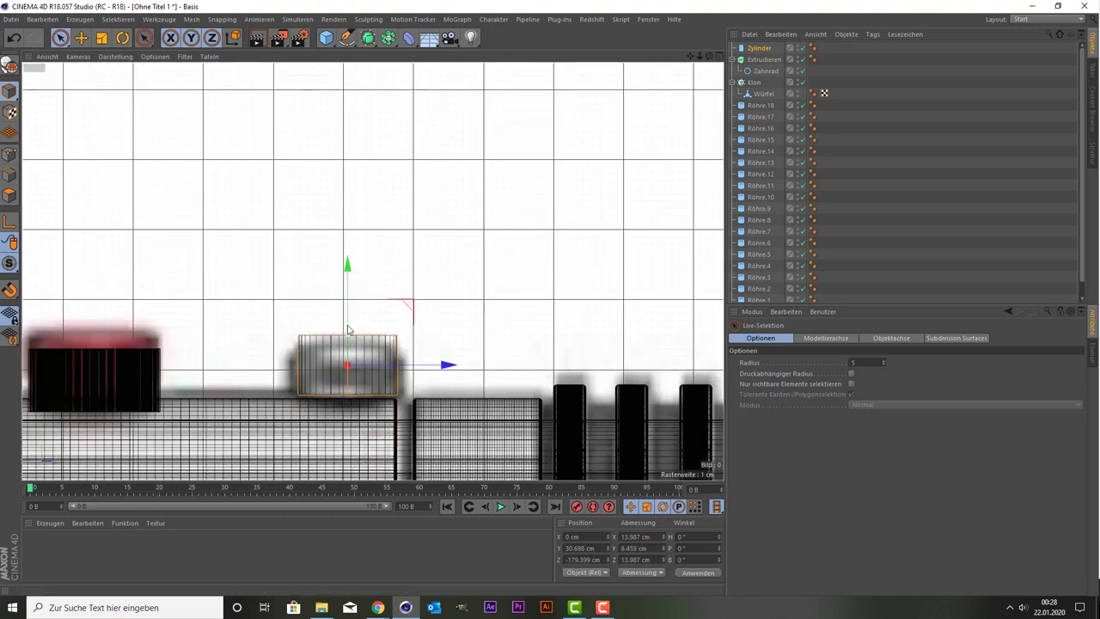
click(344, 313)
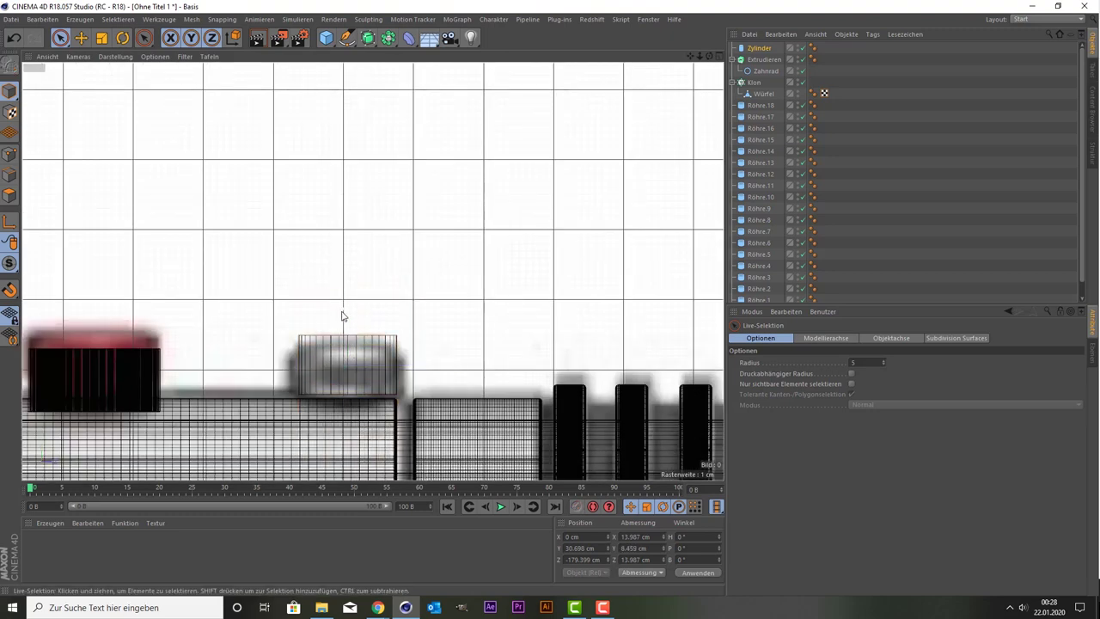
click(759, 49)
drag(347, 263, 347, 268)
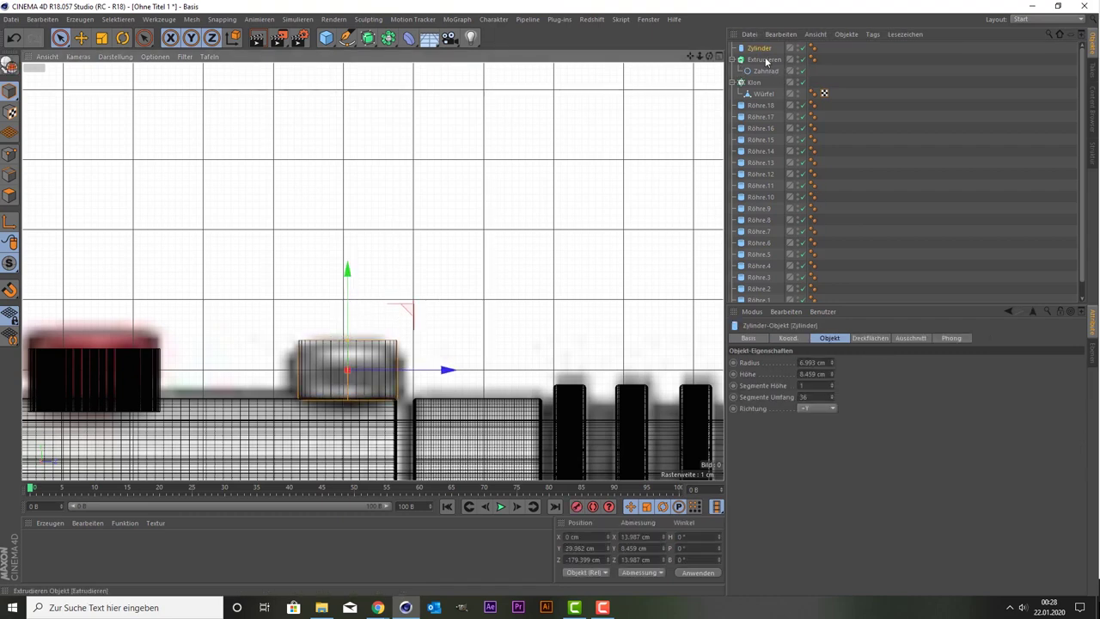
Enable Rundung on the cylinder's caps for a 2.797 cm fillet and nudge it down
click(883, 337)
click(782, 388)
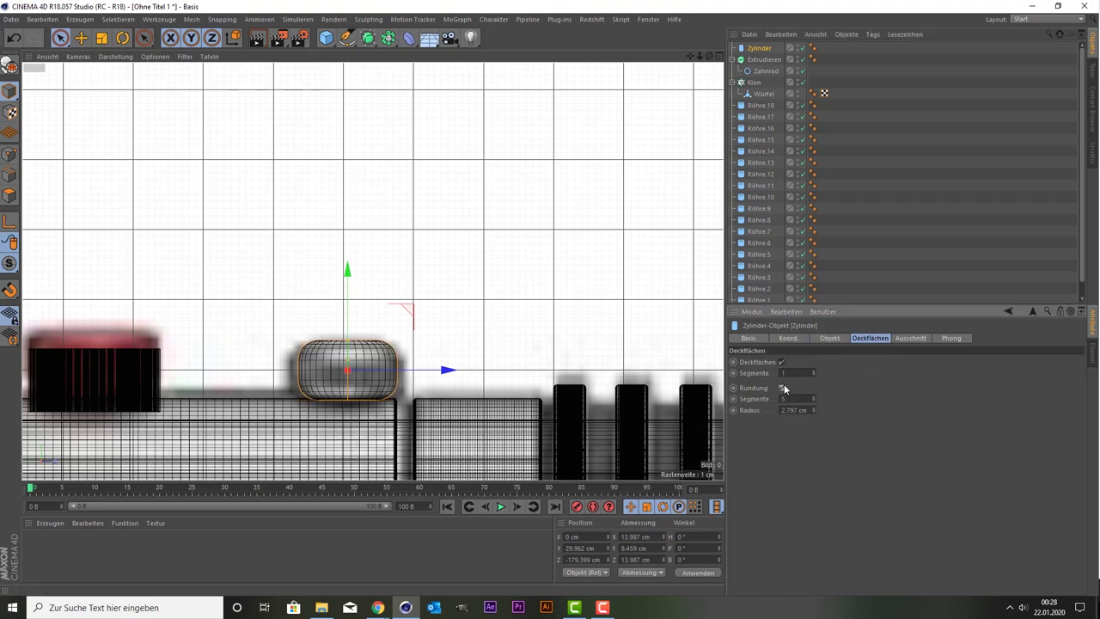
drag(347, 306, 342, 302)
Seat the knob at Y 28.344 cm and raise its height to 10.598 cm
middle_click(210, 257)
middle_click(220, 223)
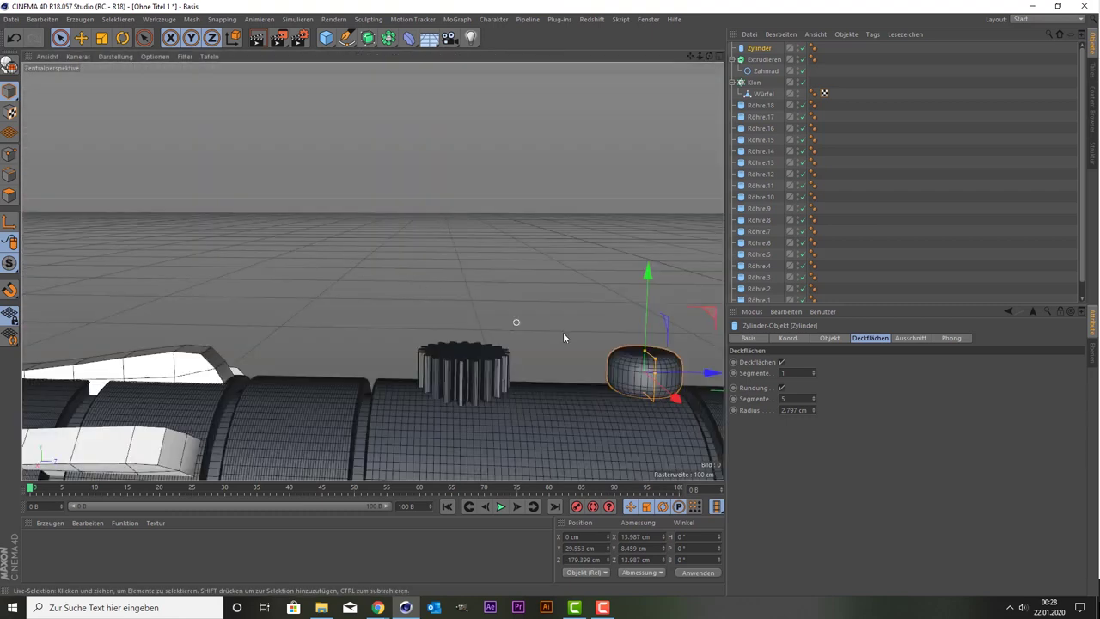
drag(709, 57, 709, 121)
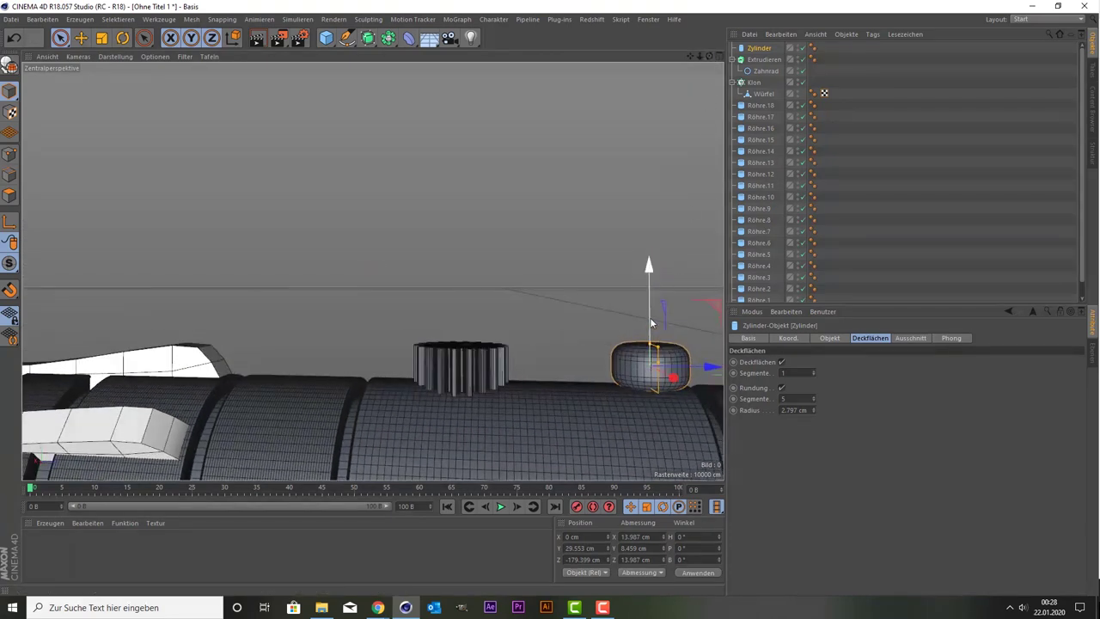
drag(650, 322, 646, 343)
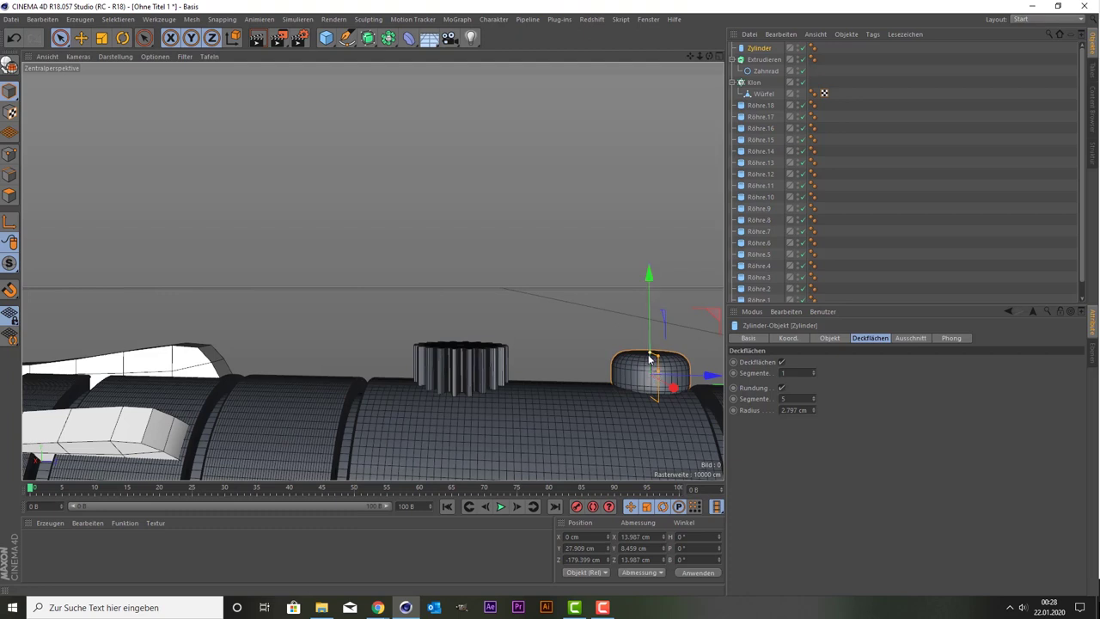
drag(648, 353, 648, 325)
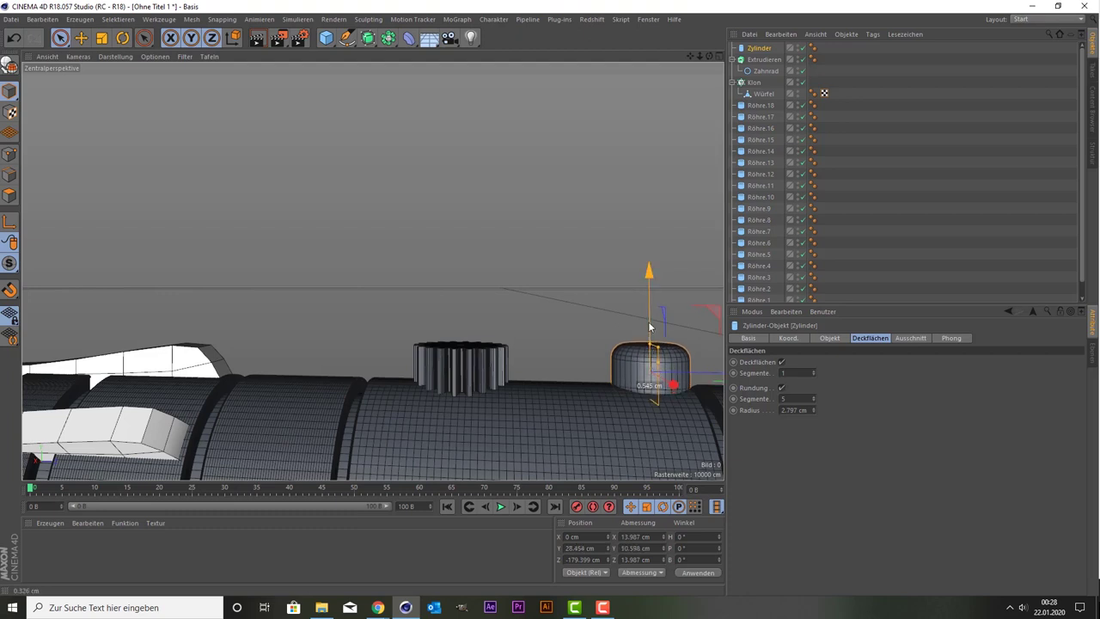
middle_click(503, 307)
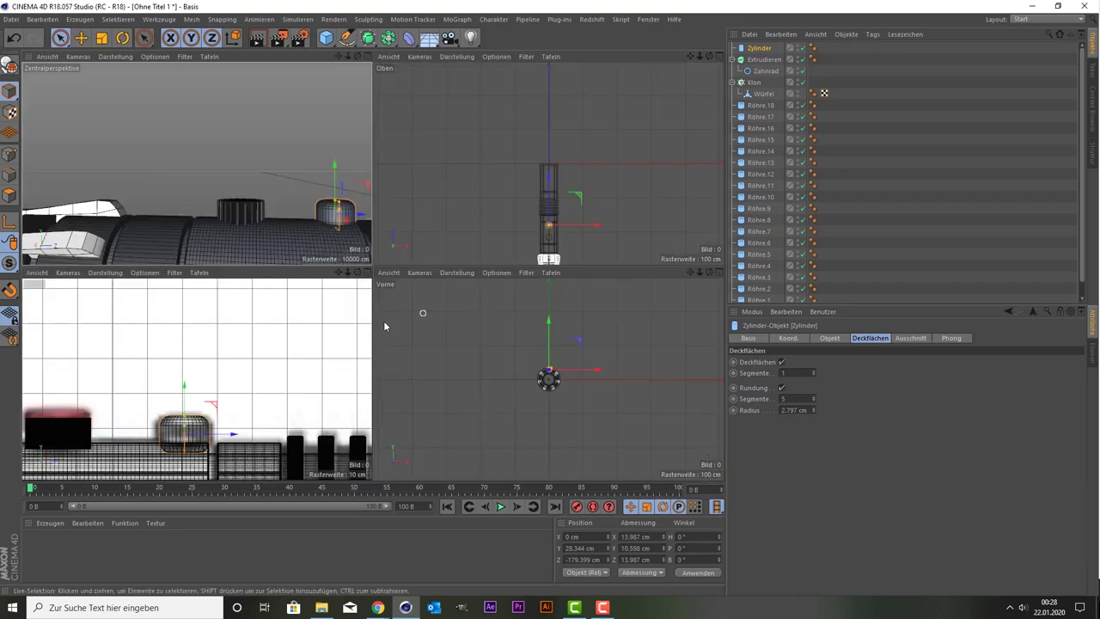
middle_click(277, 364)
Add a Kreis circle spline with a 200 cm radius
scroll(360, 434, down, 3)
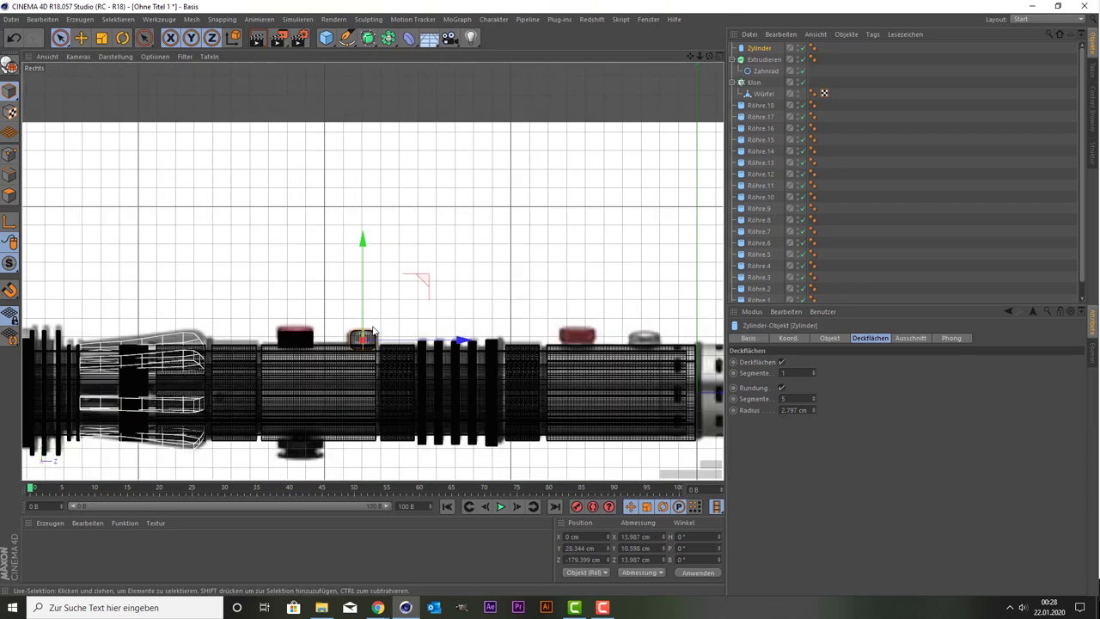
scroll(361, 434, down, 1)
scroll(361, 434, up, 2)
scroll(359, 423, up, 2)
scroll(429, 357, down, 2)
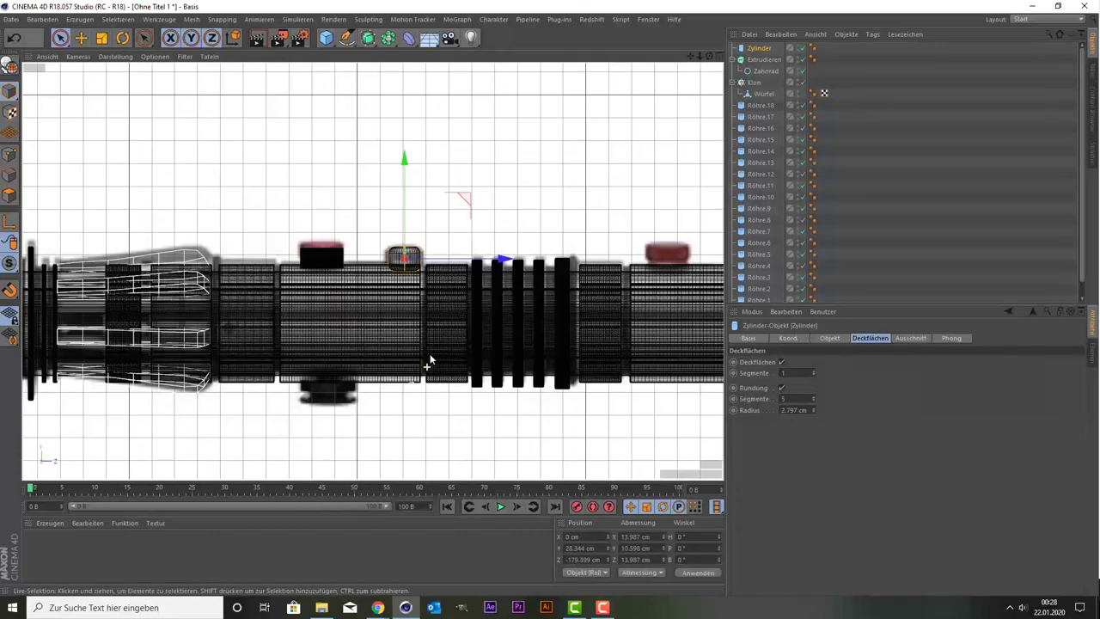
scroll(310, 411, up, 1)
scroll(359, 361, up, 2)
scroll(361, 344, up, 1)
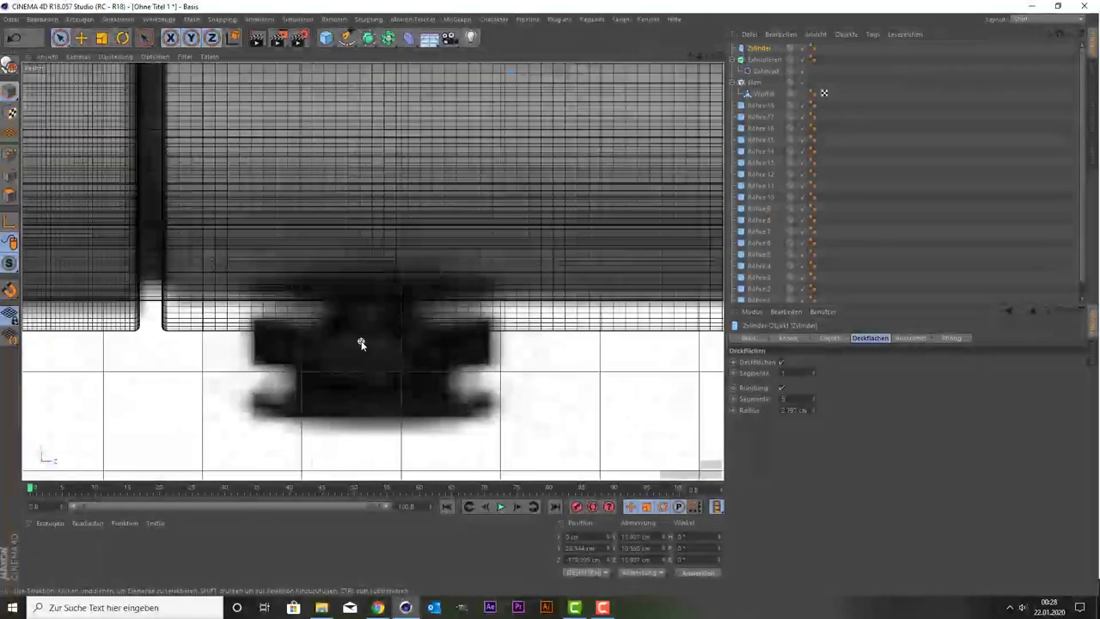
scroll(361, 342, down, 3)
scroll(361, 341, up, 2)
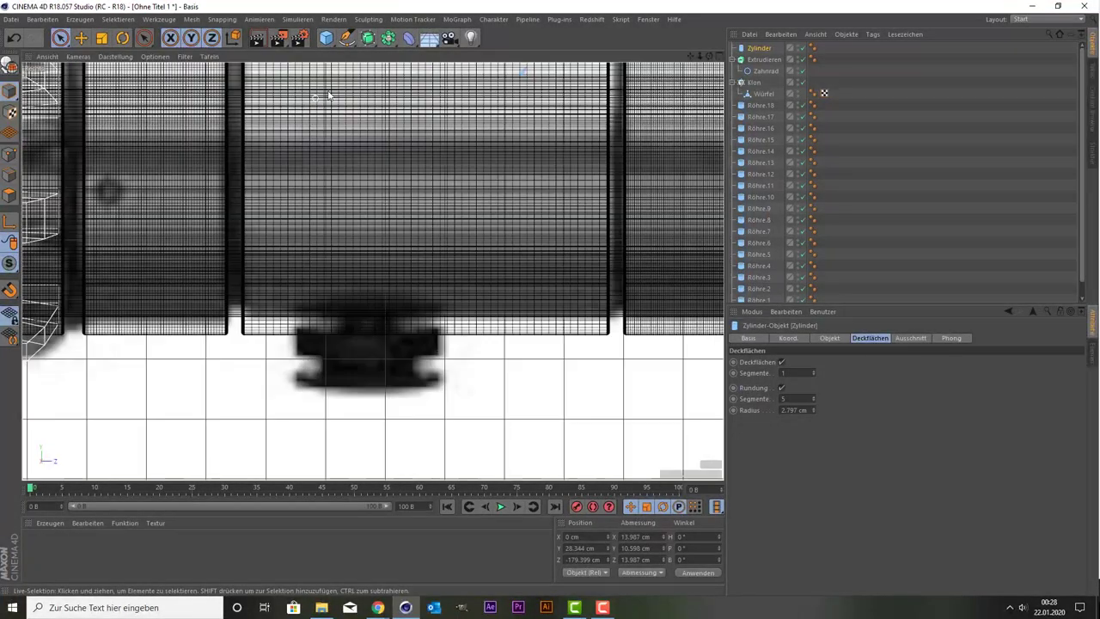
click(352, 37)
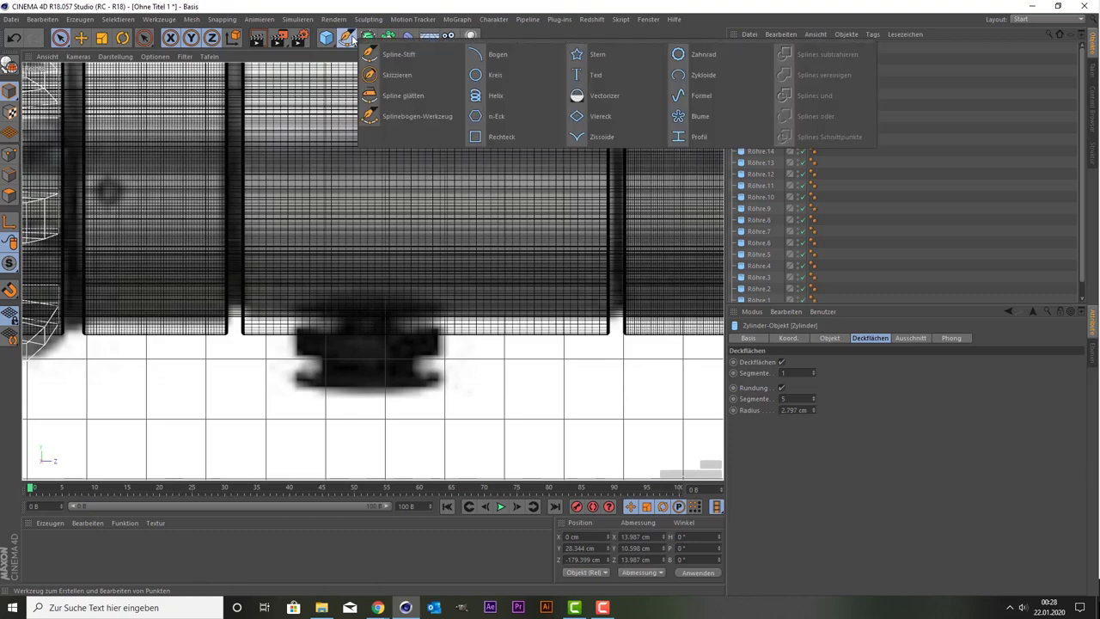
click(495, 75)
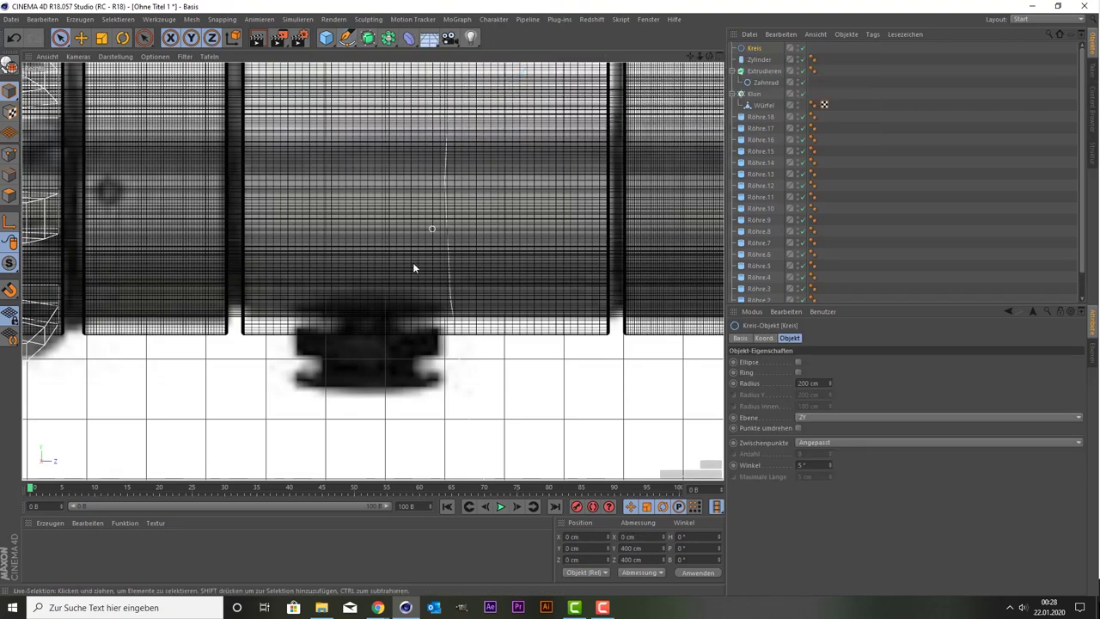
scroll(415, 260, down, 3)
scroll(415, 261, down, 1)
scroll(597, 454, up, 4)
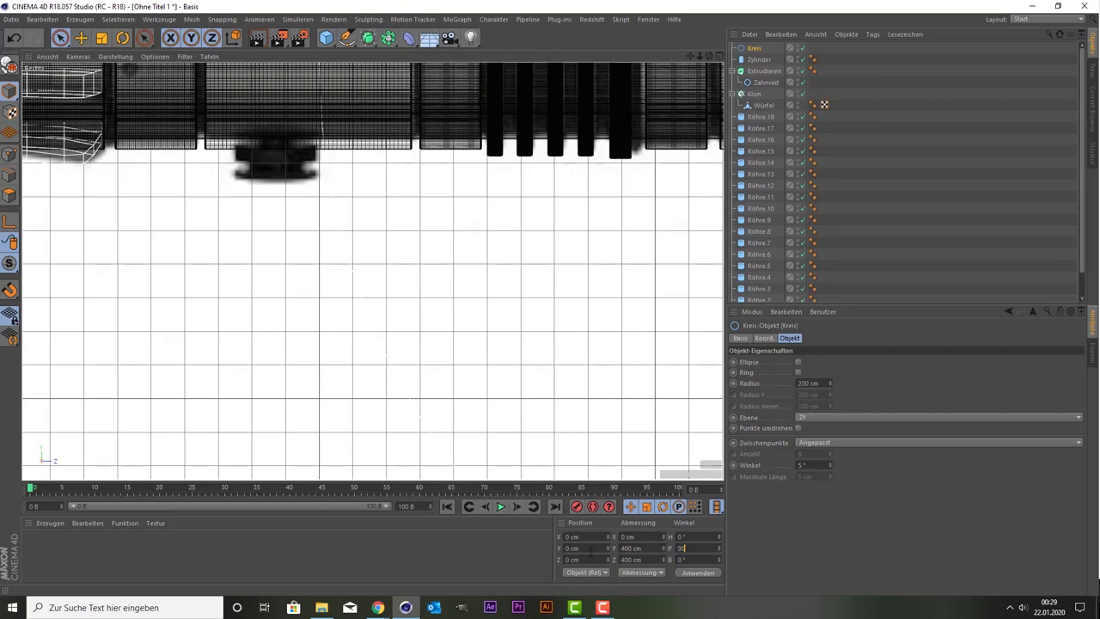
Rotate the circle 90° on its bank (B) axis
middle_click(380, 429)
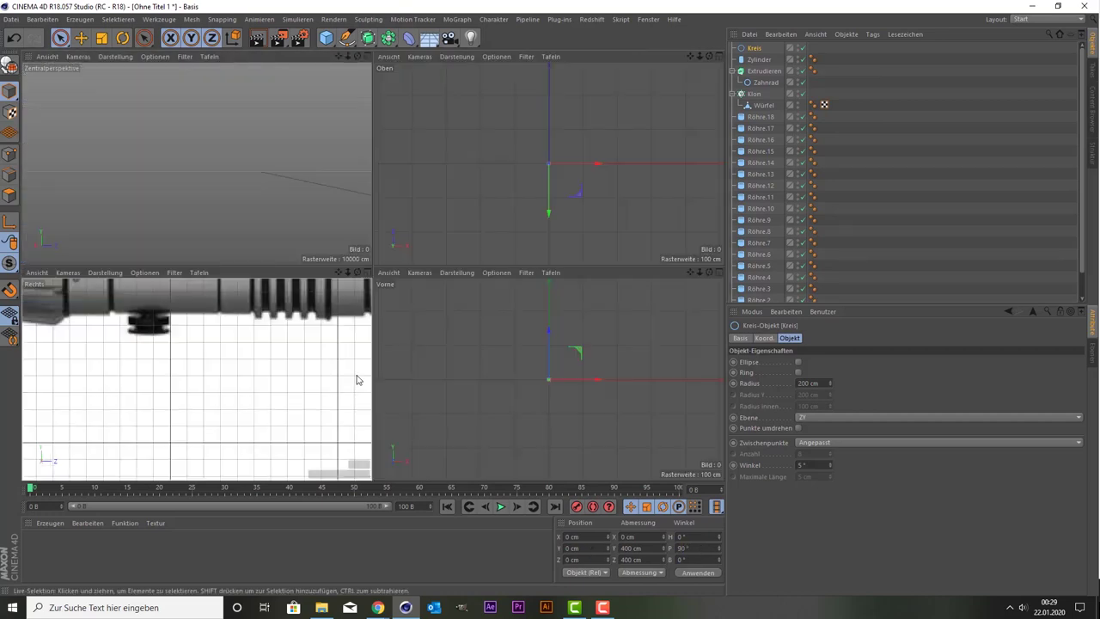
middle_click(221, 169)
scroll(377, 223, down, 3)
scroll(377, 223, down, 2)
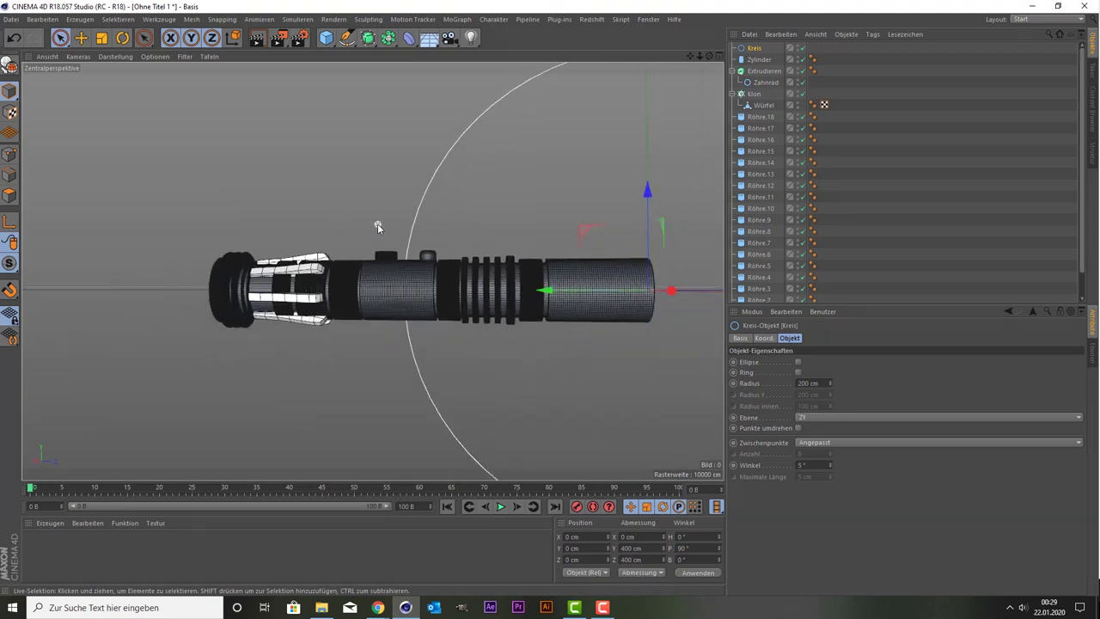
scroll(377, 223, down, 2)
scroll(377, 225, down, 1)
key(ctrl+z)
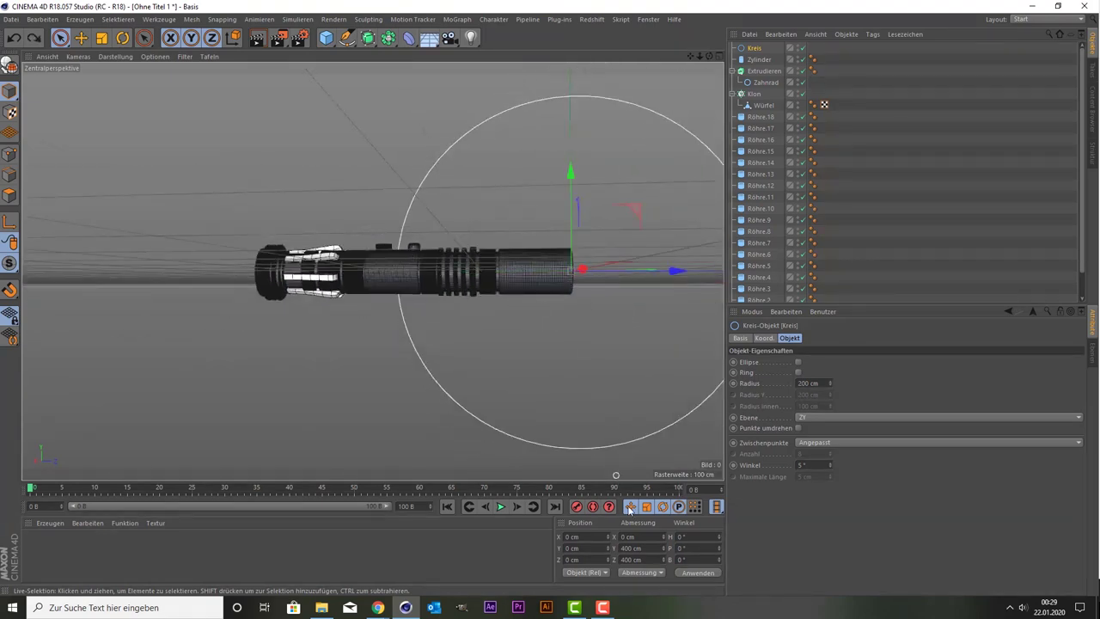
text(90)
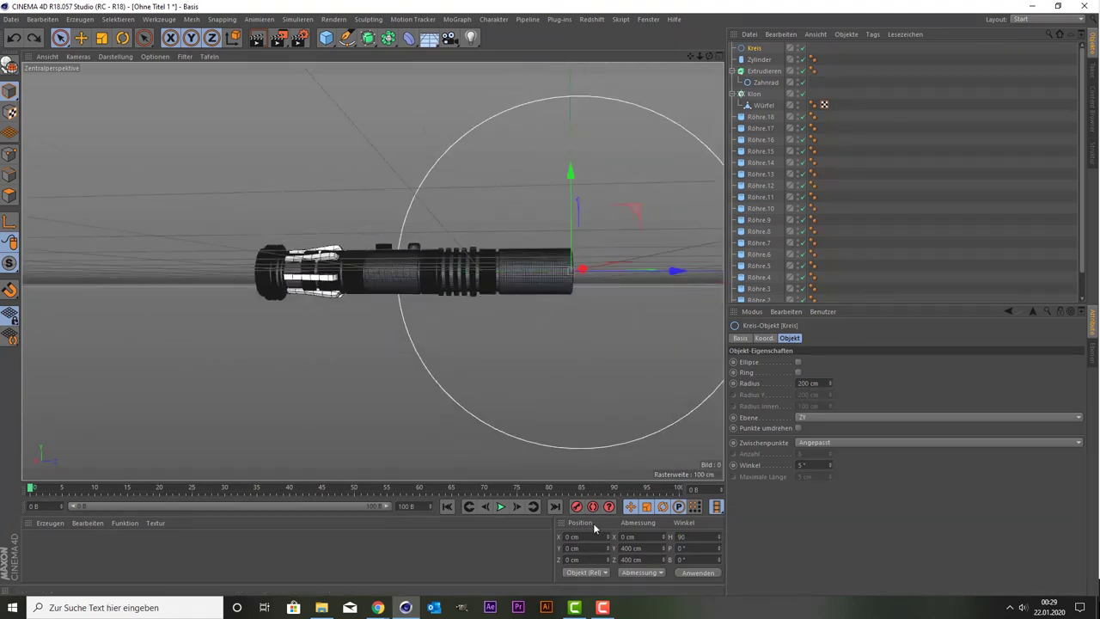
key(Return)
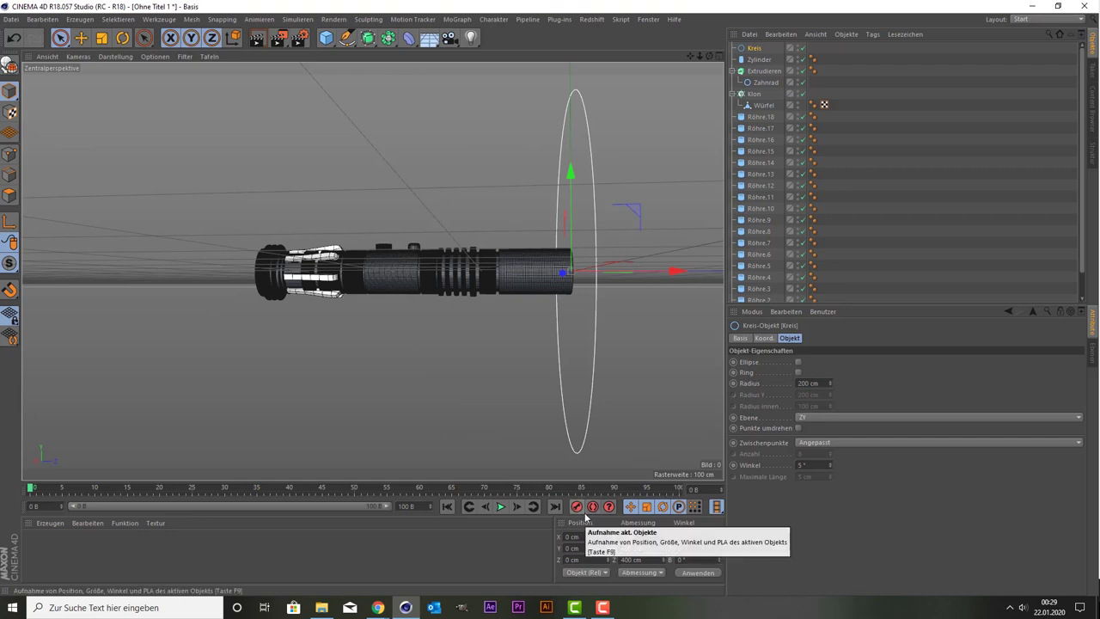
key(ctrl+z)
text(90)
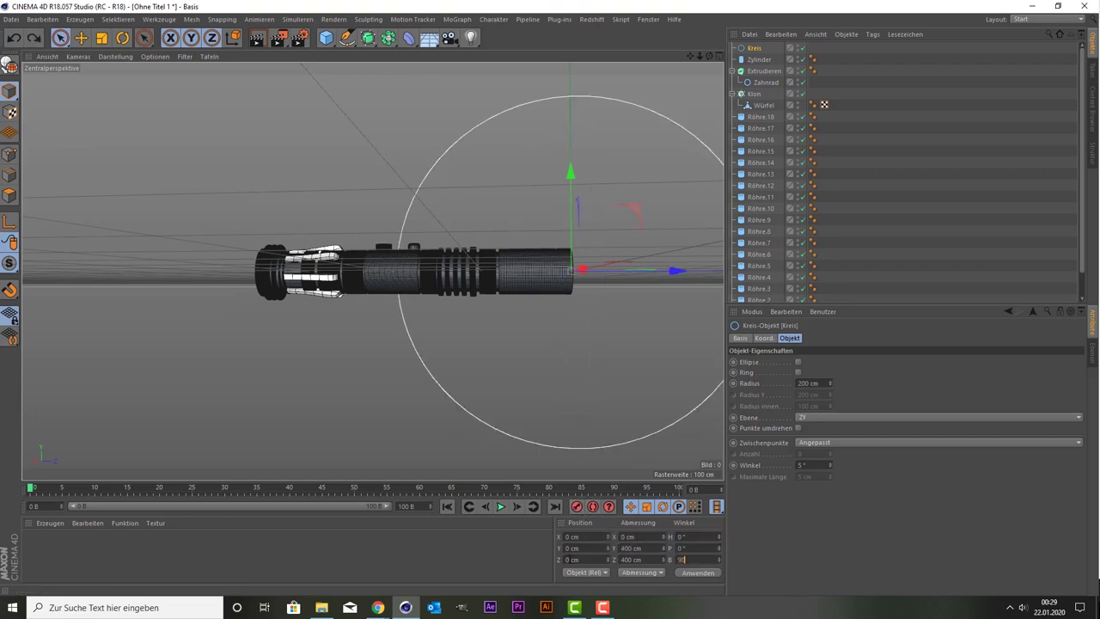
key(Return)
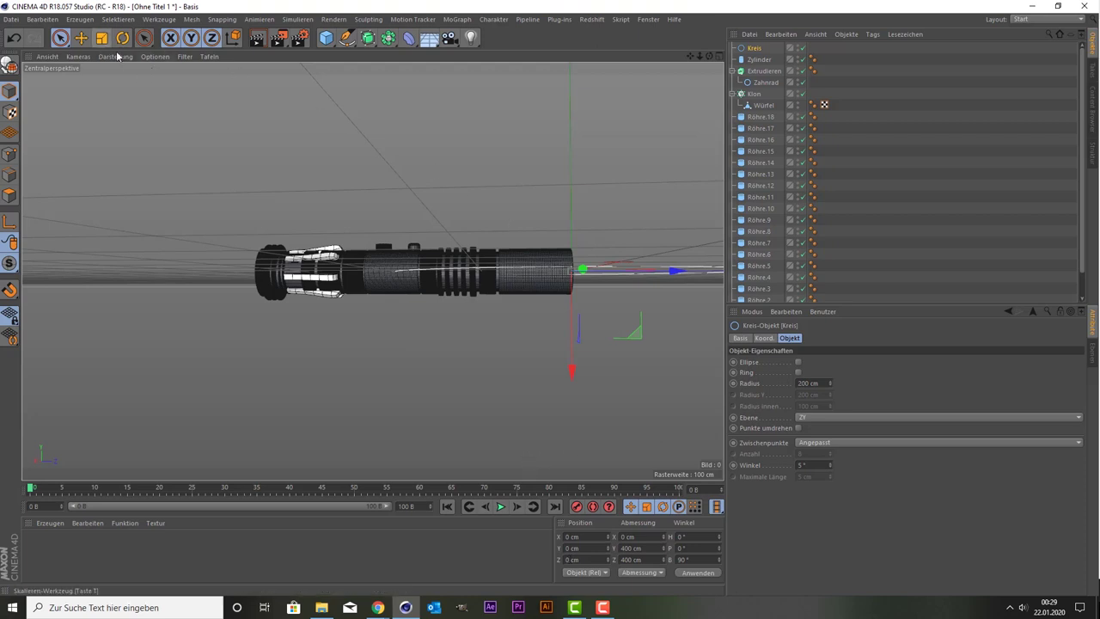
Slide the circle back along Z to -145.472 cm and view it from the right
mouse_move(619, 273)
mouse_down()
mouse_move(488, 283)
mouse_move(499, 283)
mouse_up()
middle_click(400, 278)
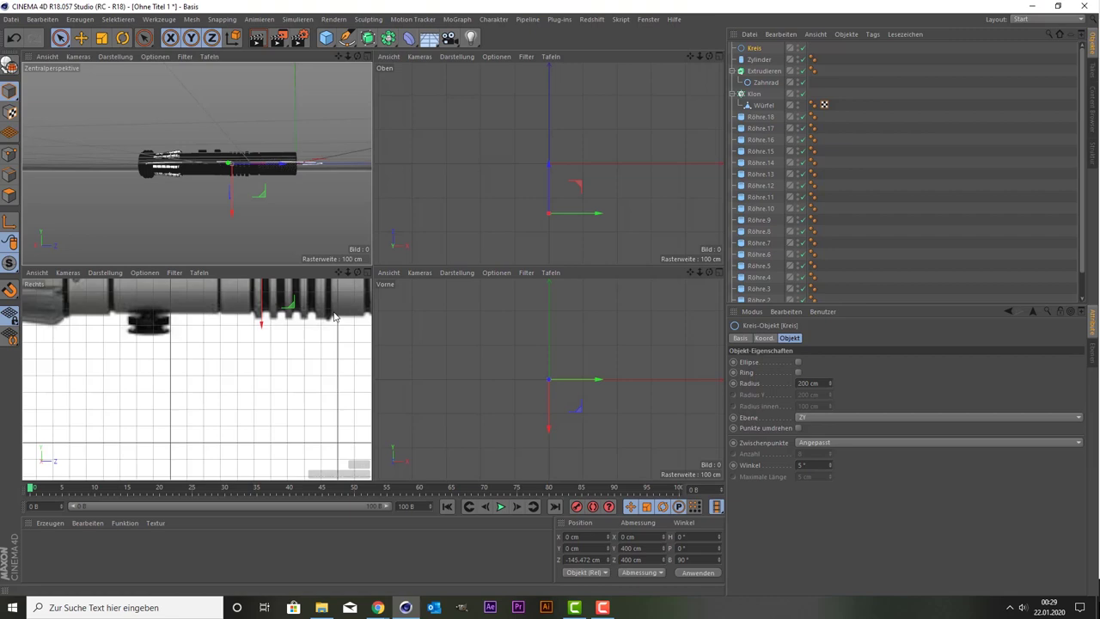
middle_click(215, 343)
scroll(245, 290, down, 2)
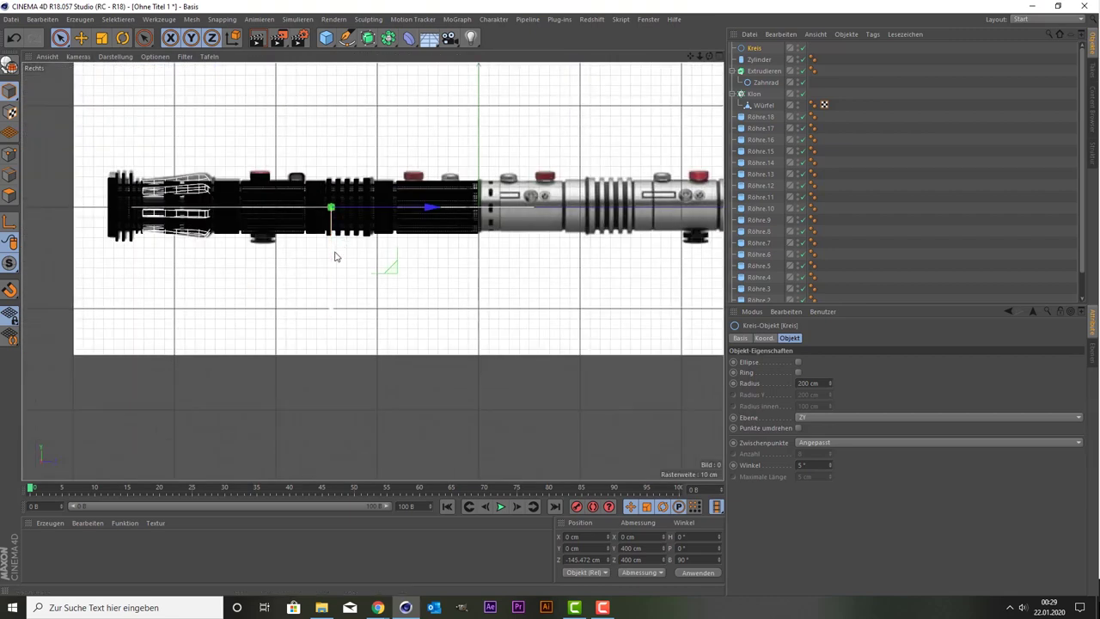
Scale the circle to 27.6 cm across and tuck it under the hilt's lower button
mouse_move(333, 254)
mouse_down()
mouse_move(336, 273)
mouse_move(298, 241)
mouse_up()
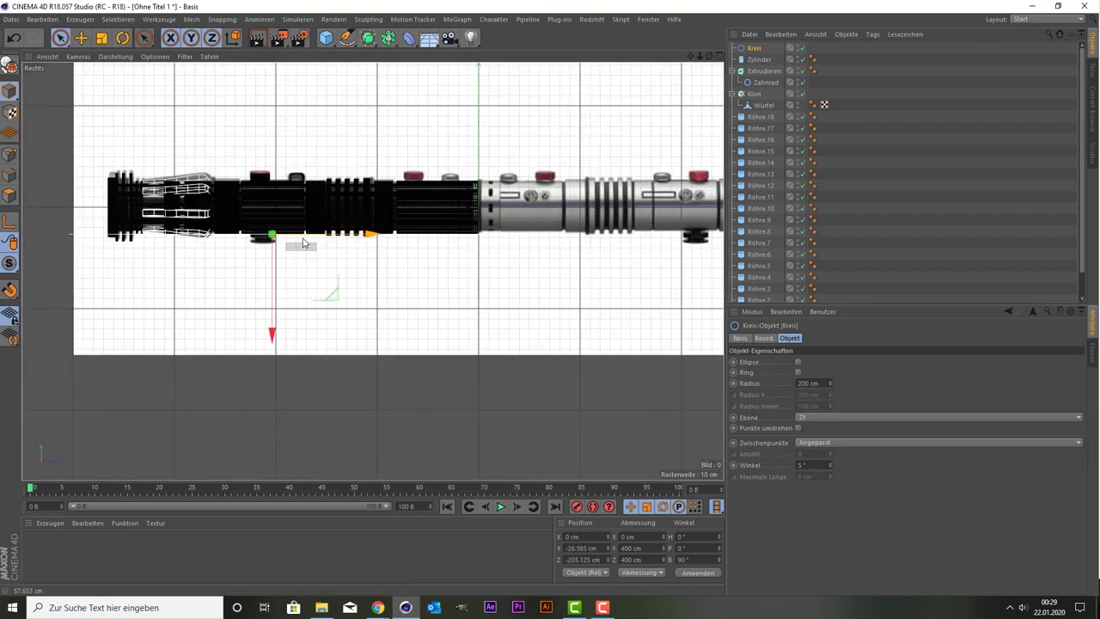
scroll(160, 289, up, 5)
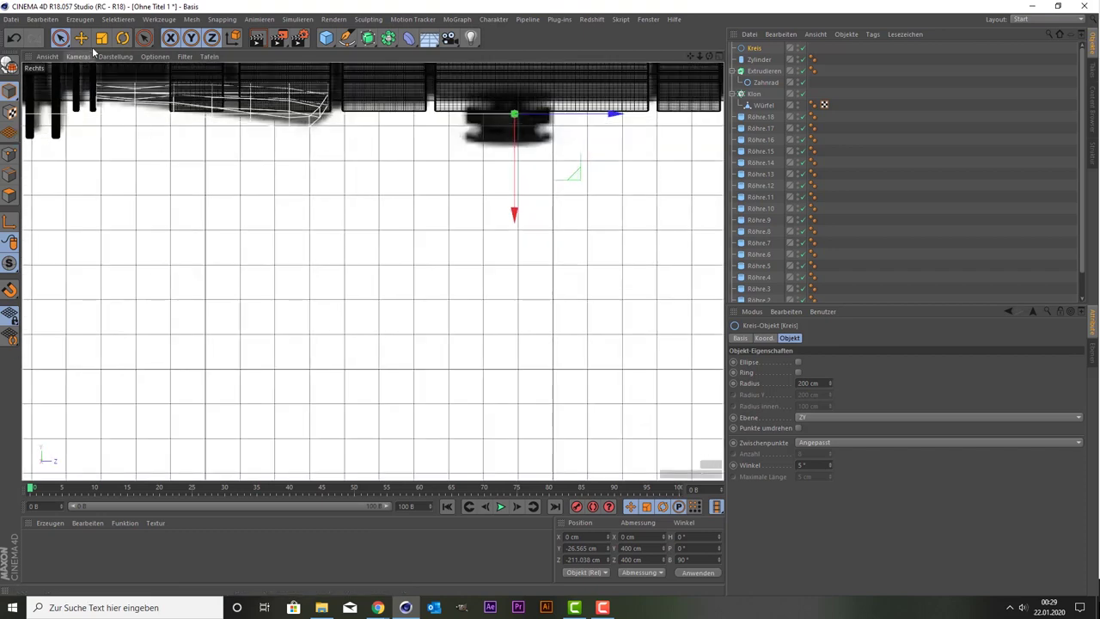
click(102, 38)
mouse_move(258, 378)
mouse_down()
mouse_move(154, 387)
mouse_move(626, 76)
mouse_up()
scroll(630, 111, up, 3)
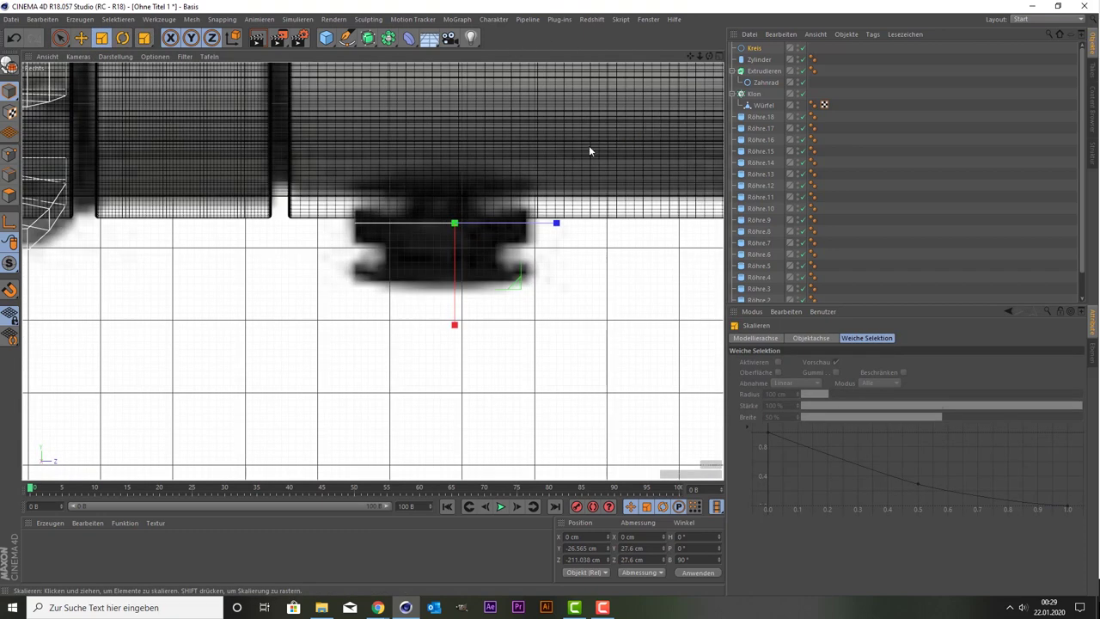
scroll(533, 197, up, 2)
key(space)
drag(437, 283, 438, 227)
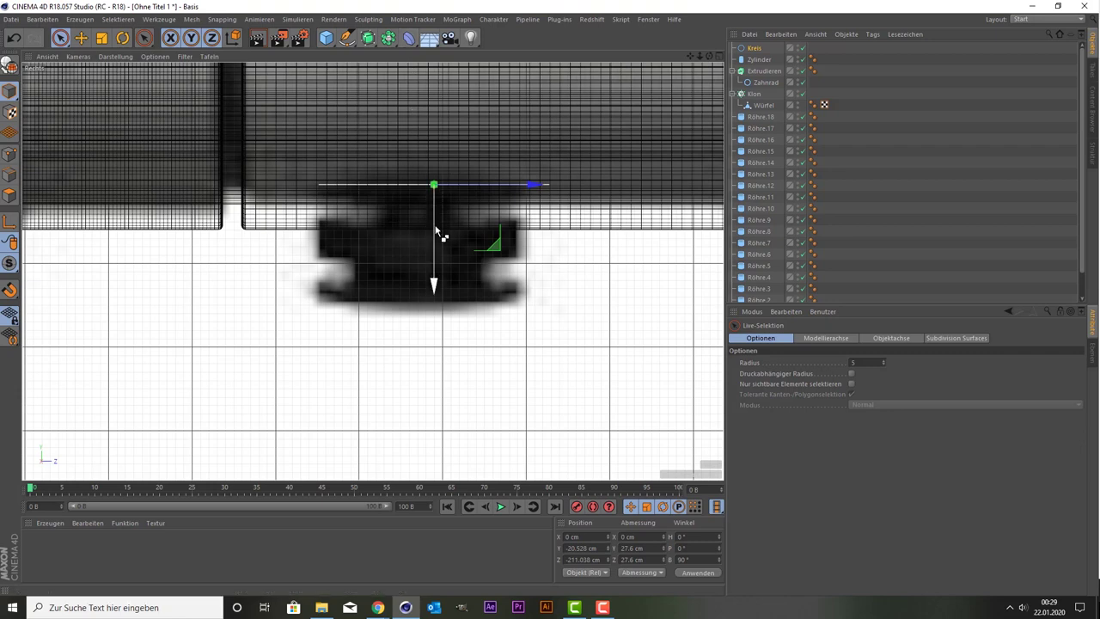
Duplicate the circle as Kreis.1, offset slightly along Y to -22.38 cm
ctrl+drag(437, 232, 427, 247)
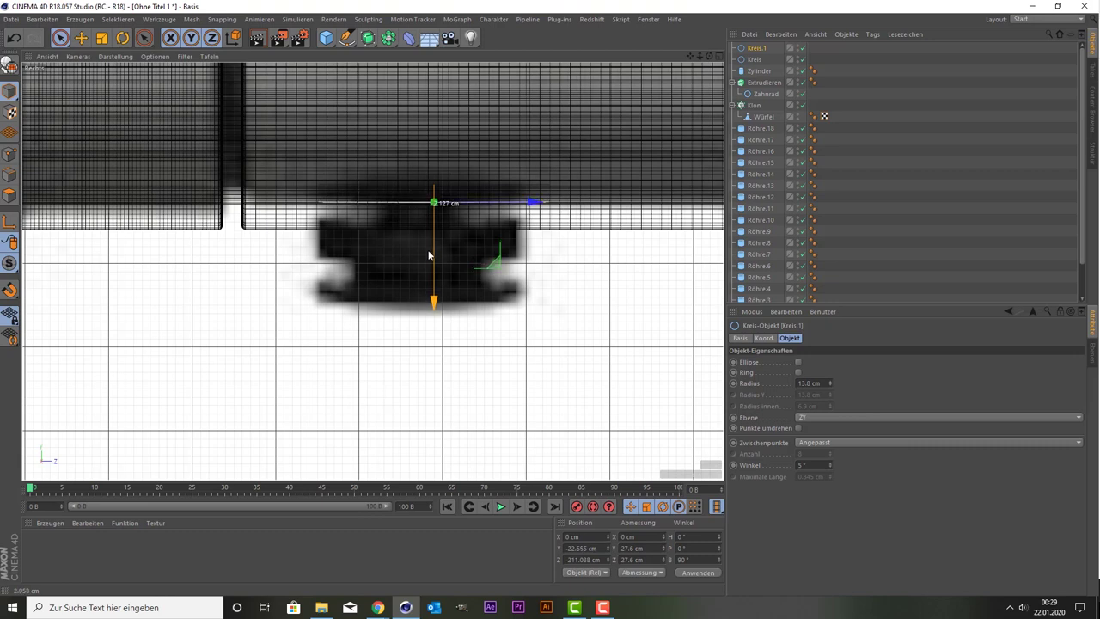
drag(428, 252, 428, 250)
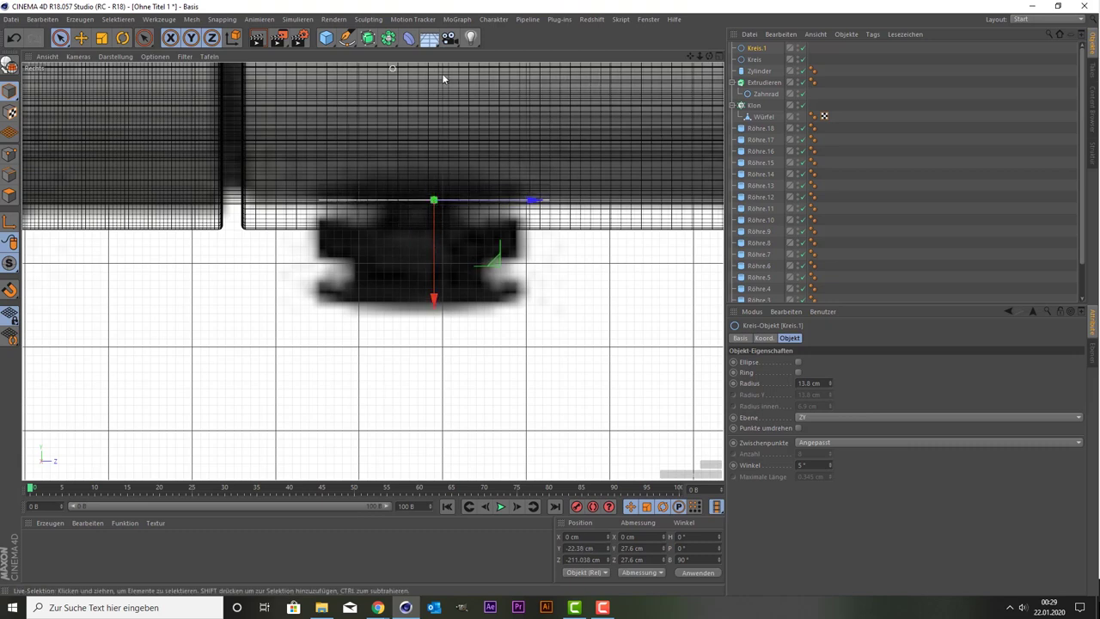
click(367, 40)
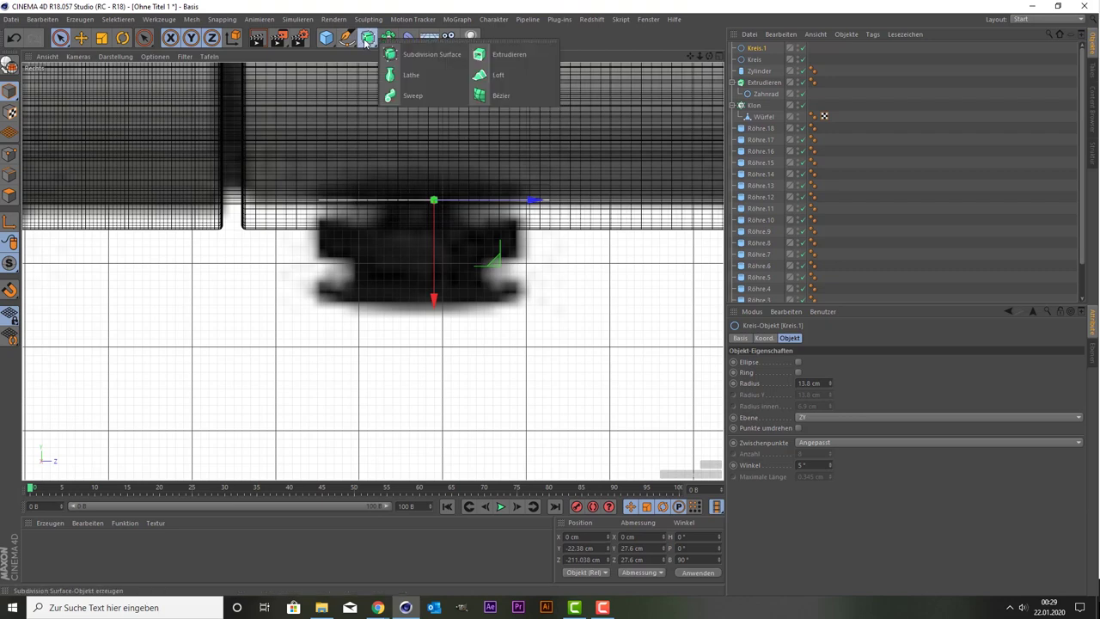
Create a Loft containing Kreis and Kreis.1, forming a thin band beneath the hilt
click(498, 76)
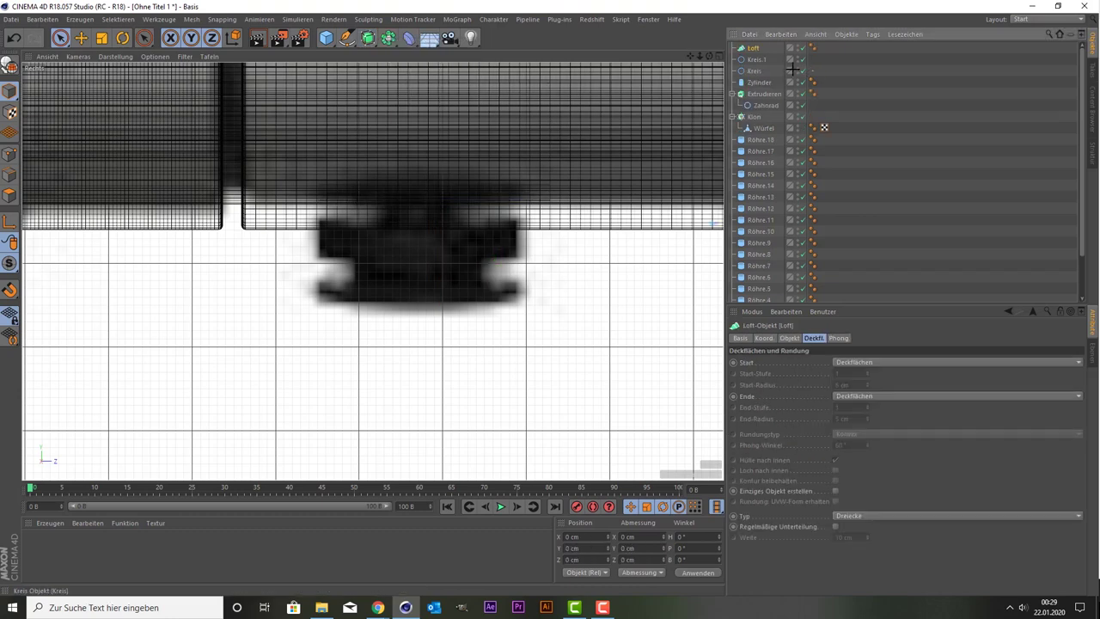
click(753, 70)
shift+click(750, 62)
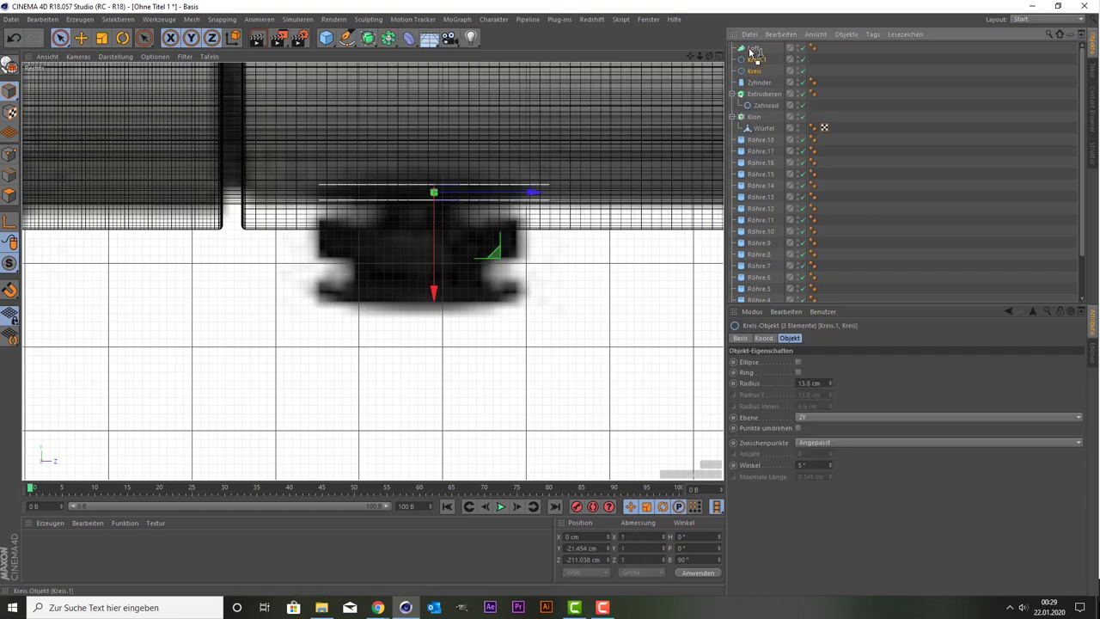
drag(753, 54, 753, 49)
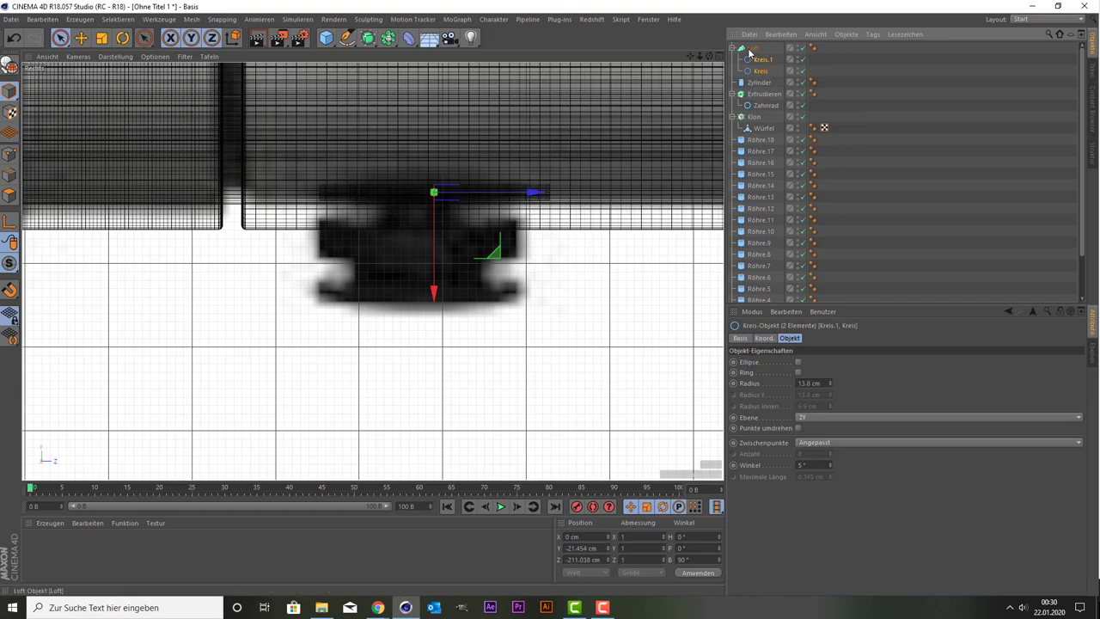
click(753, 48)
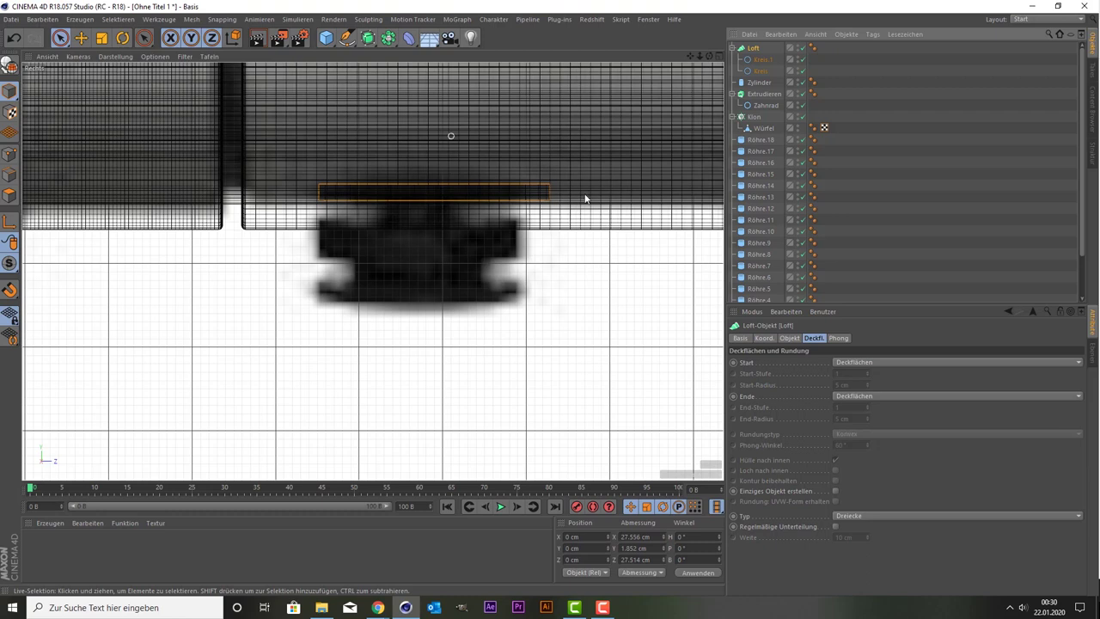
Duplicate Kreis.1 into the Loft, lower the copy about 1.5 cm and shrink it to half size
click(761, 60)
click(757, 74)
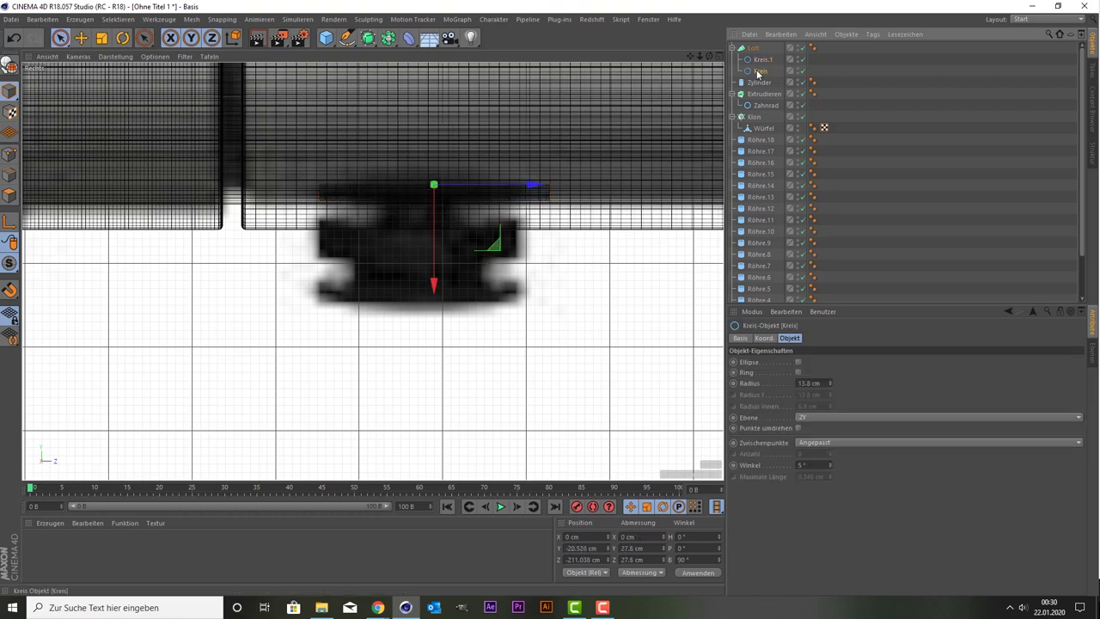
click(756, 61)
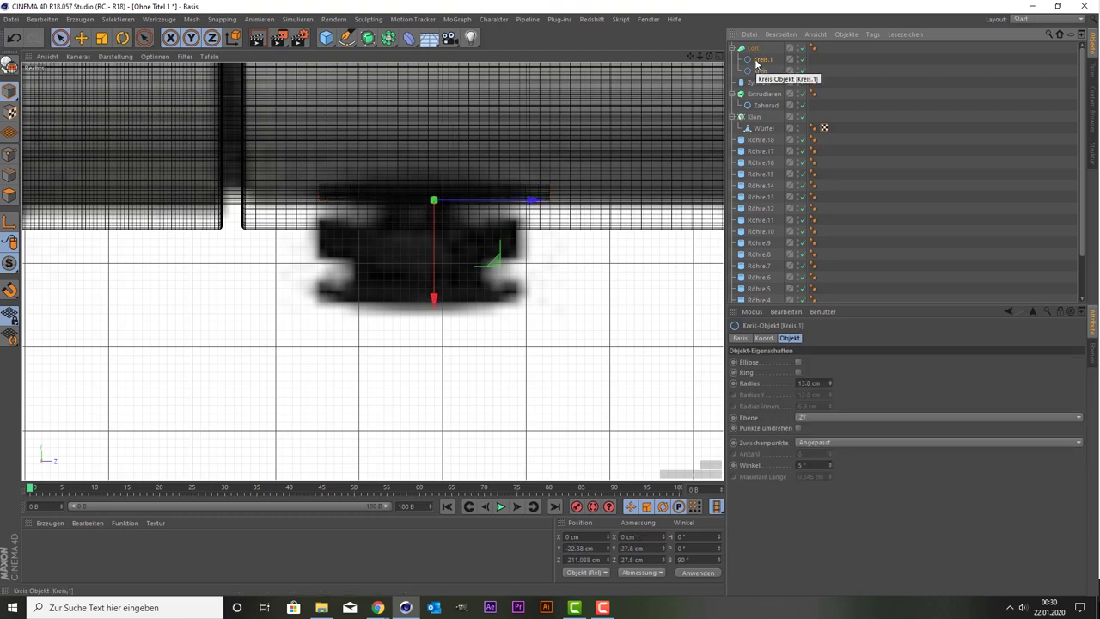
drag(756, 63, 756, 54)
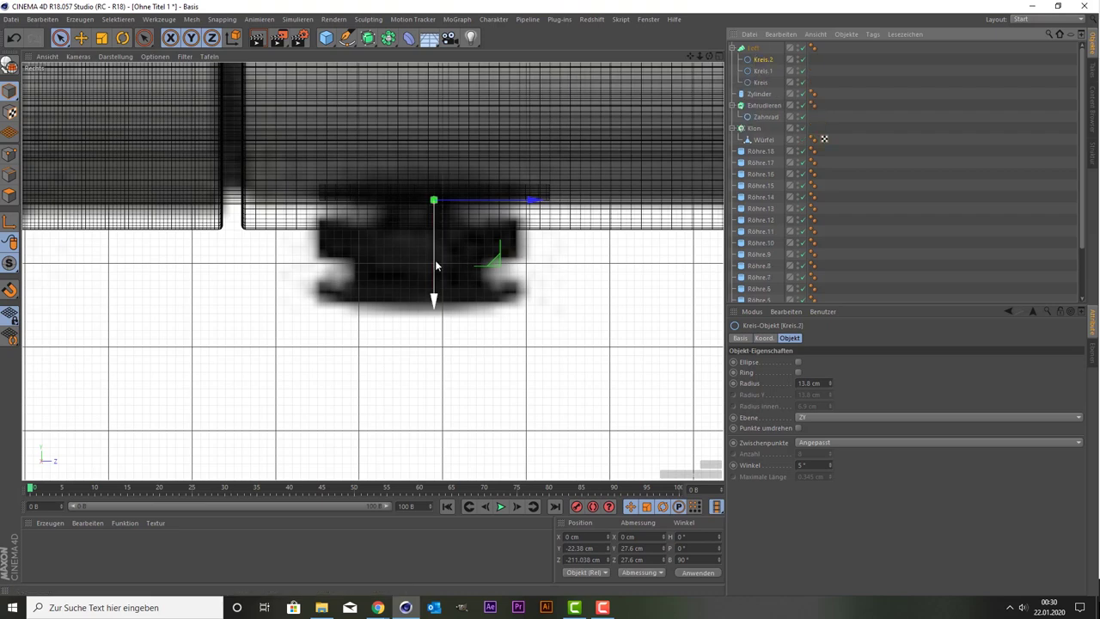
drag(433, 262, 426, 273)
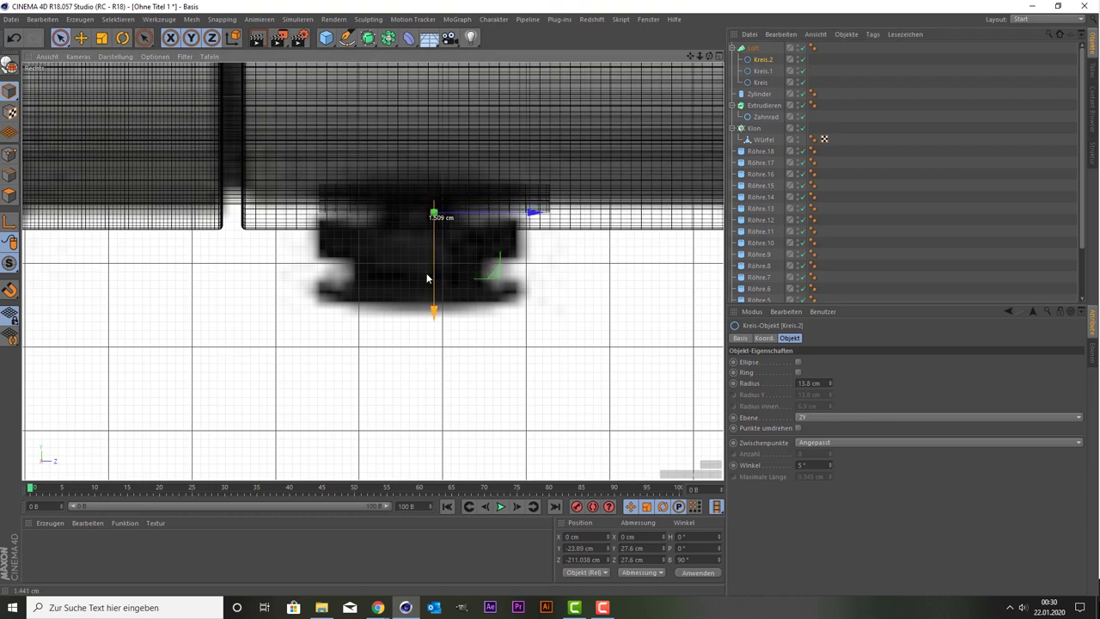
click(101, 37)
drag(184, 269, 25, 403)
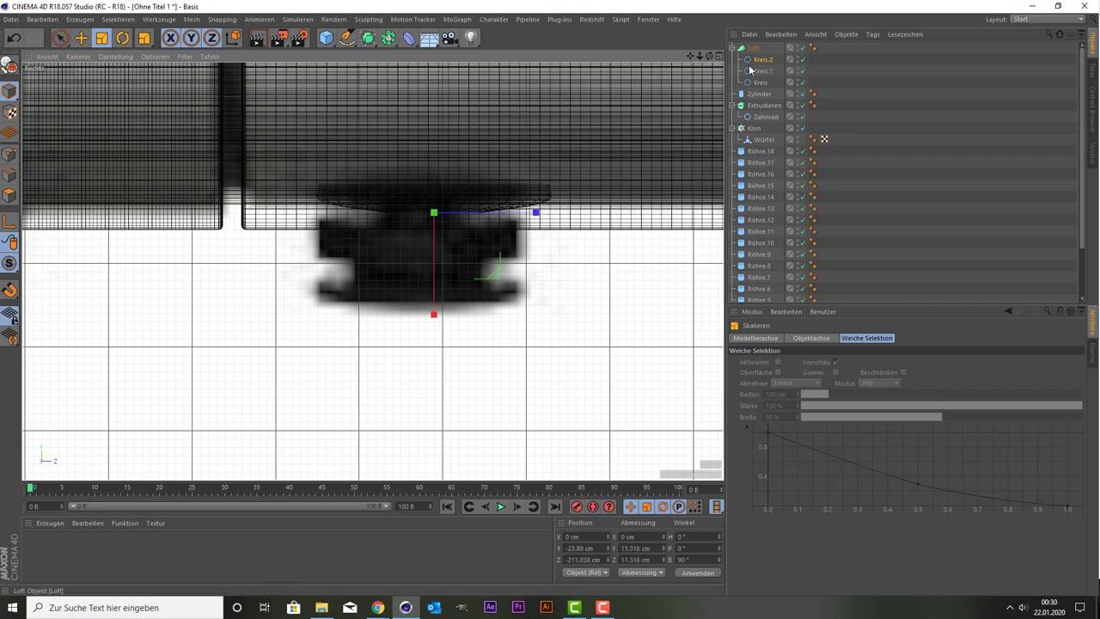
Duplicate Kreis.2 into Kreis.3 and lower it about 1.5 cm
drag(755, 60, 754, 49)
key(space)
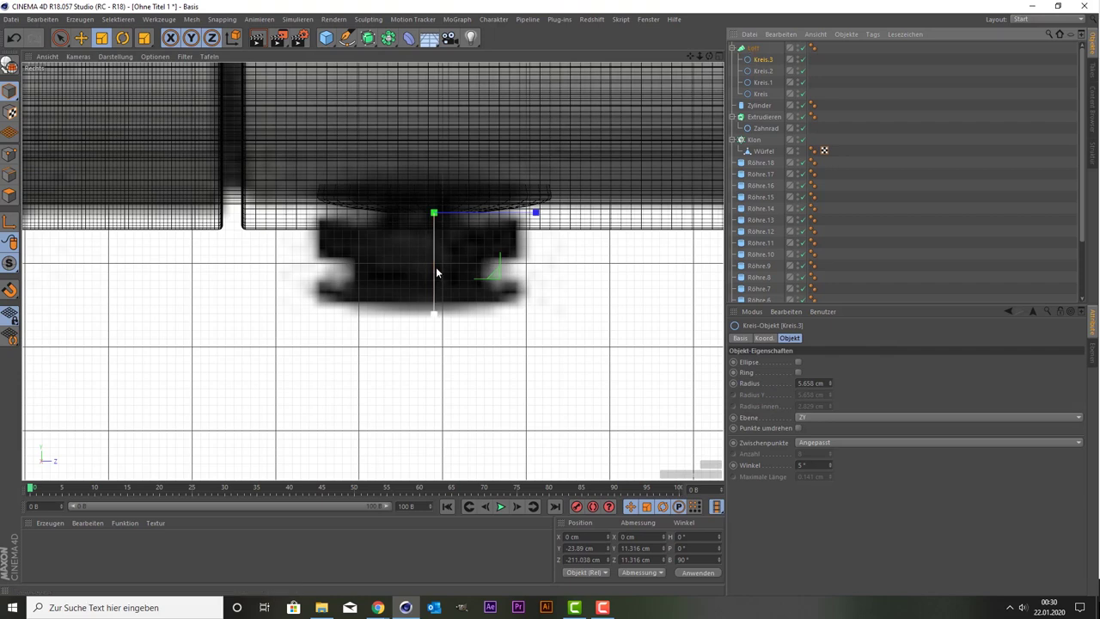
drag(435, 269, 431, 281)
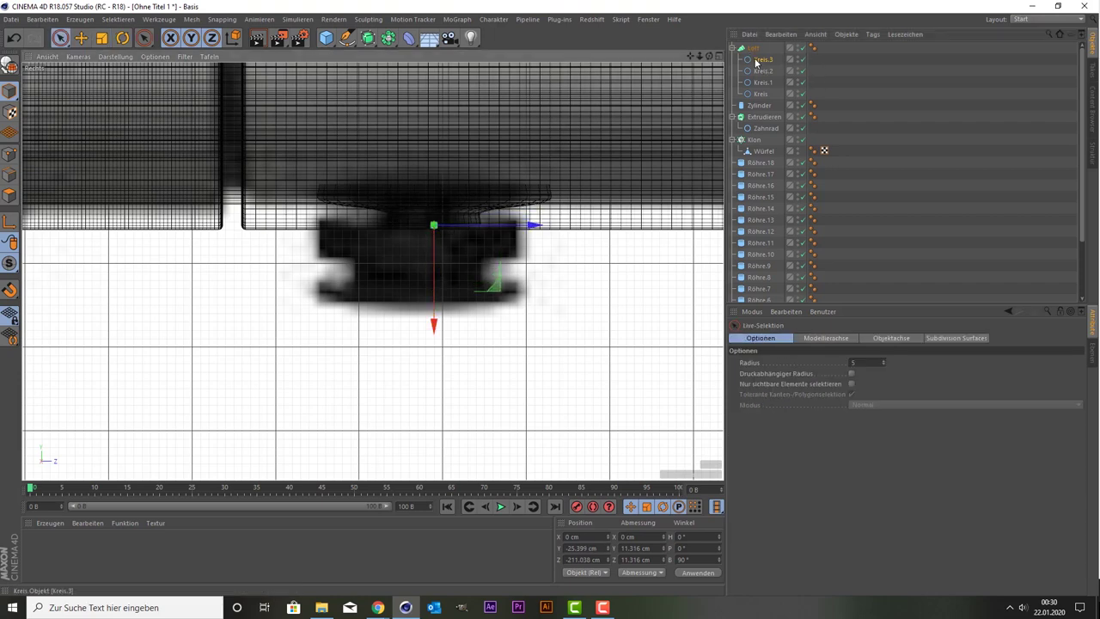
Duplicate into Kreis.4, widen it to about 28.109 cm, and copy it again as Kreis.5
ctrl+drag(753, 52, 754, 49)
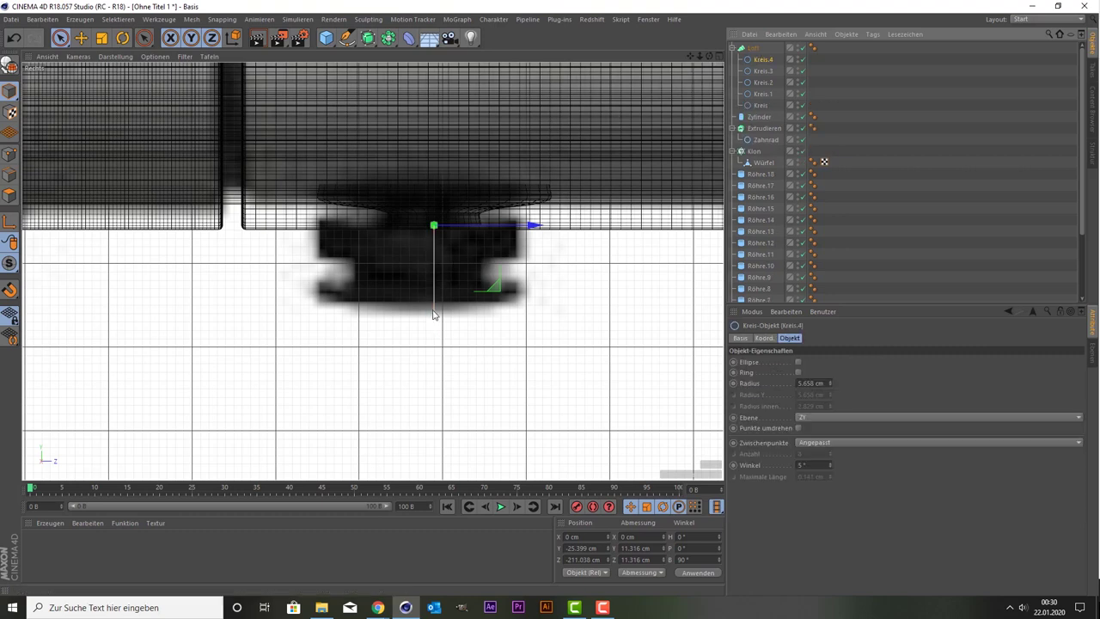
key(t)
mouse_move(403, 356)
mouse_down()
mouse_move(464, 365)
mouse_move(710, 189)
mouse_up()
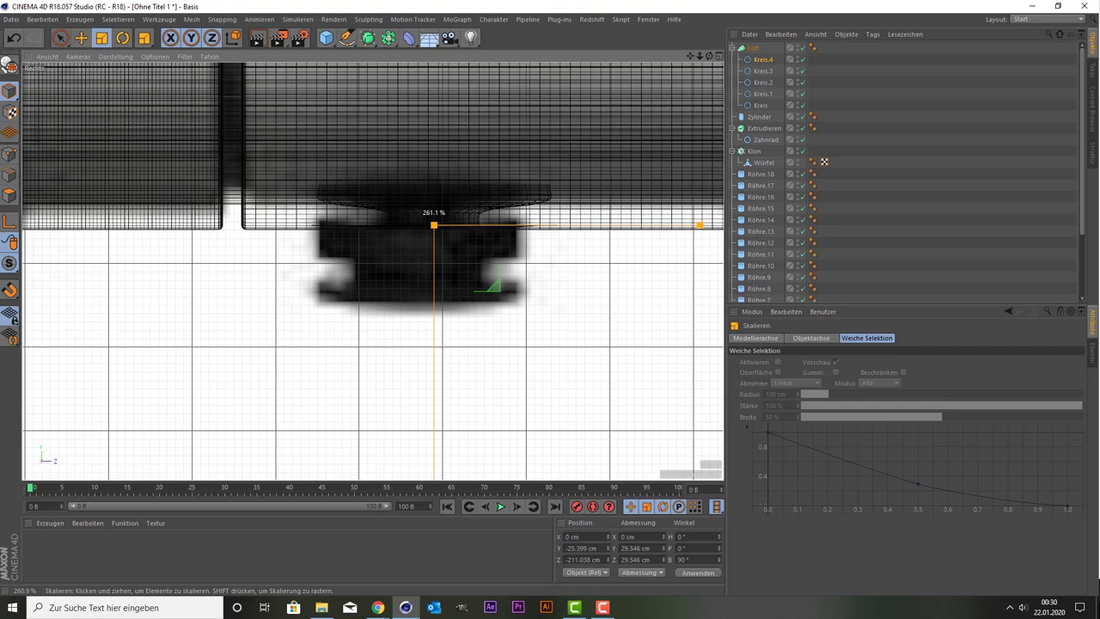
drag(699, 224, 420, 300)
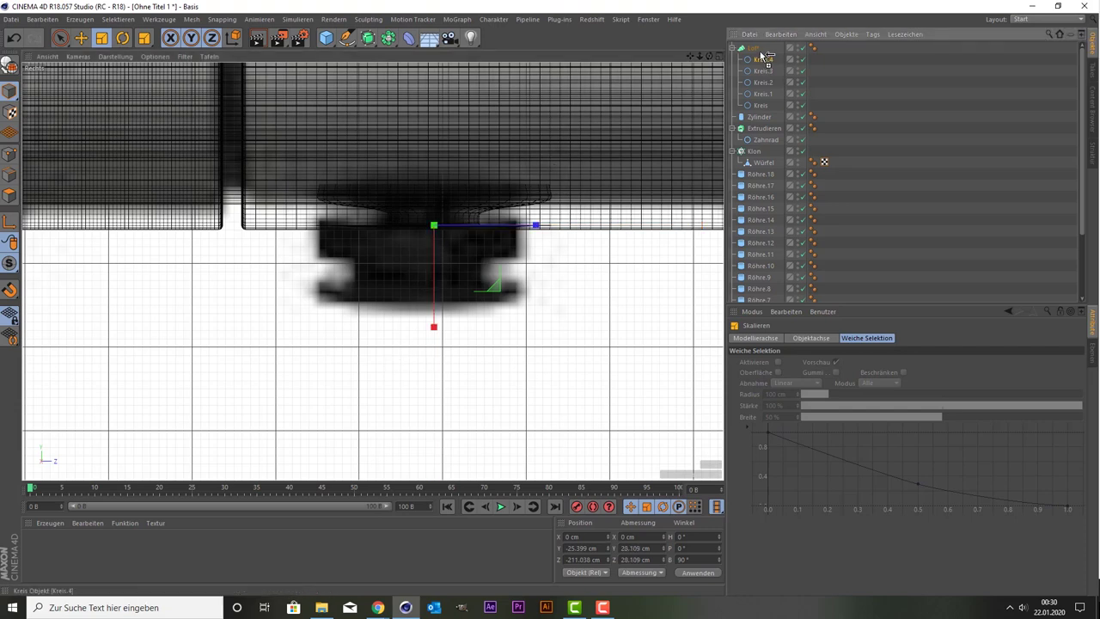
ctrl+drag(761, 54, 761, 50)
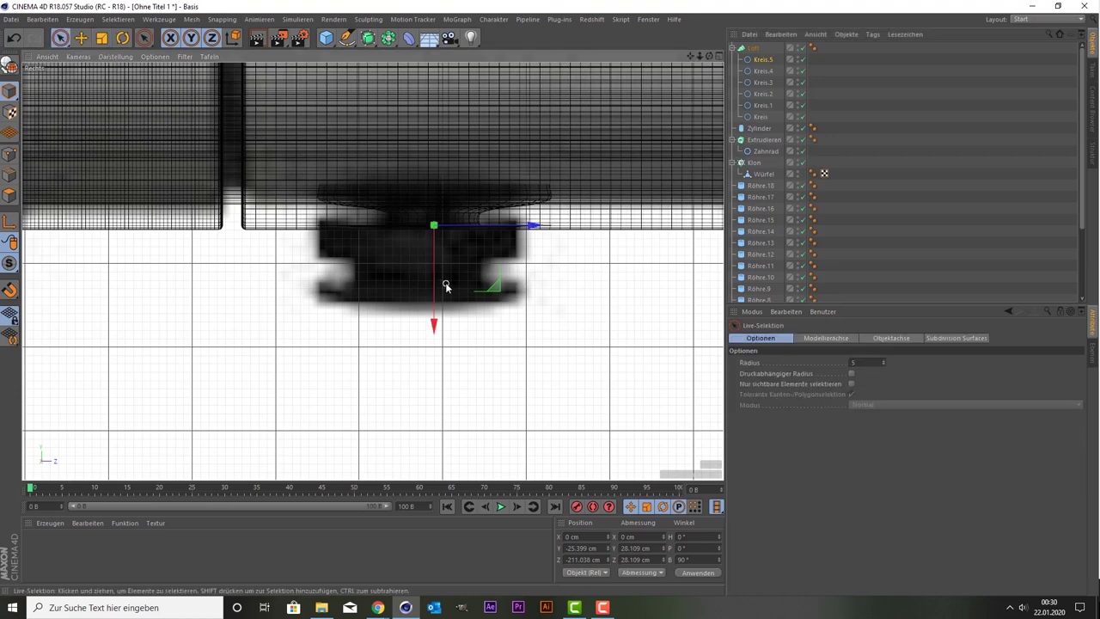
Lower the Kreis.5 circle about 3.8 cm
key(space)
click(440, 305)
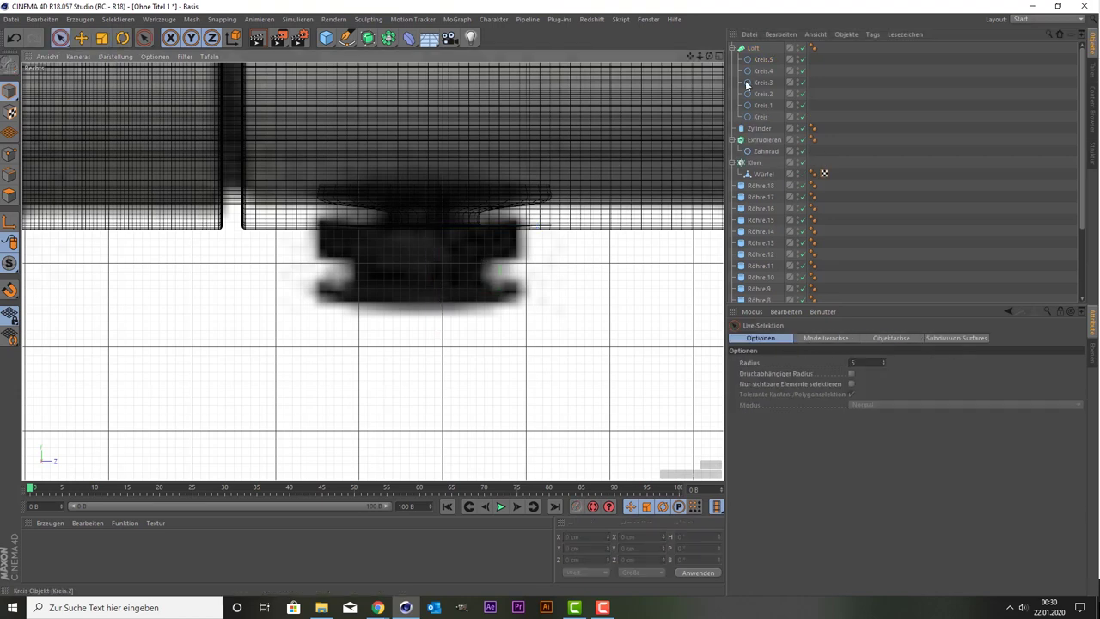
click(763, 61)
drag(431, 306, 430, 336)
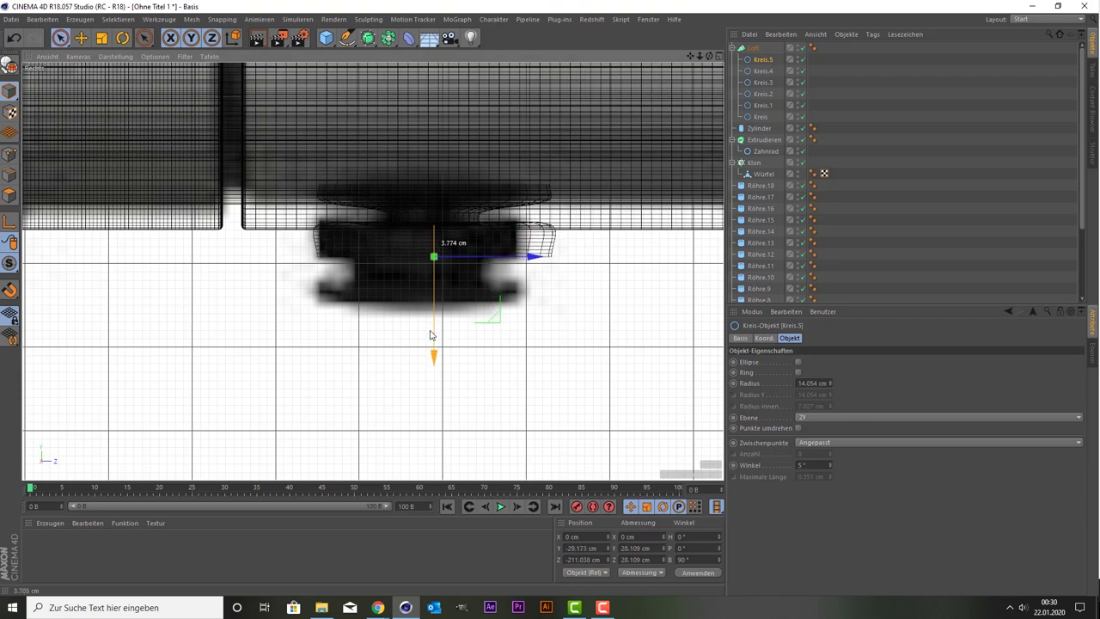
drag(430, 336, 430, 335)
Duplicate into Kreis.6 shrunk to about 19 cm, then Kreis.7 lowered about 3.6 cm
drag(762, 62, 755, 52)
key(t)
drag(369, 353, 271, 440)
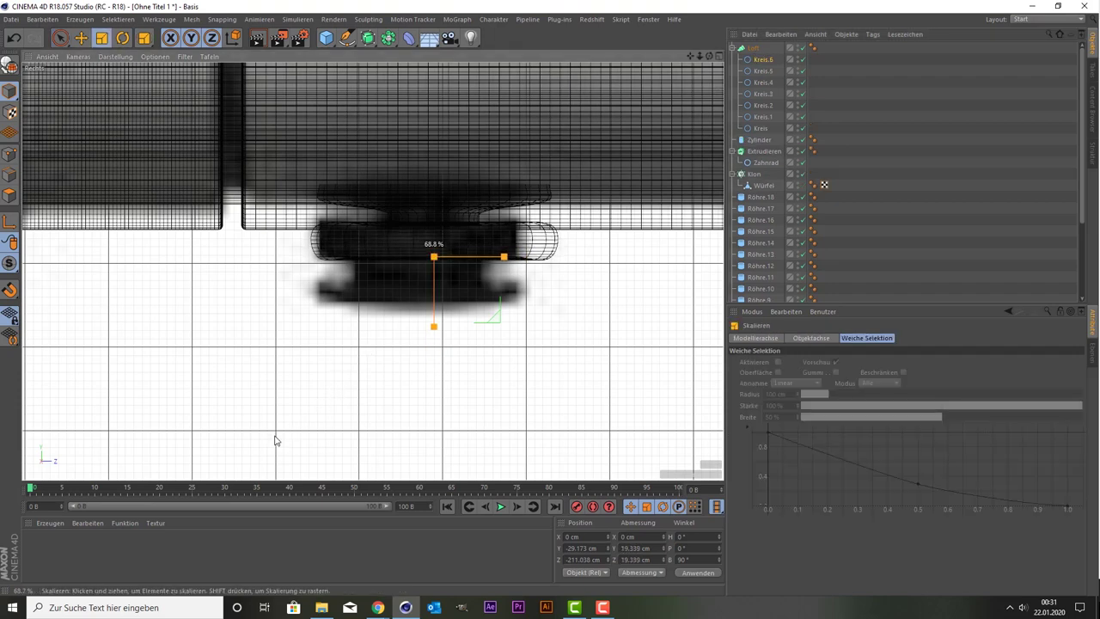
drag(274, 440, 275, 439)
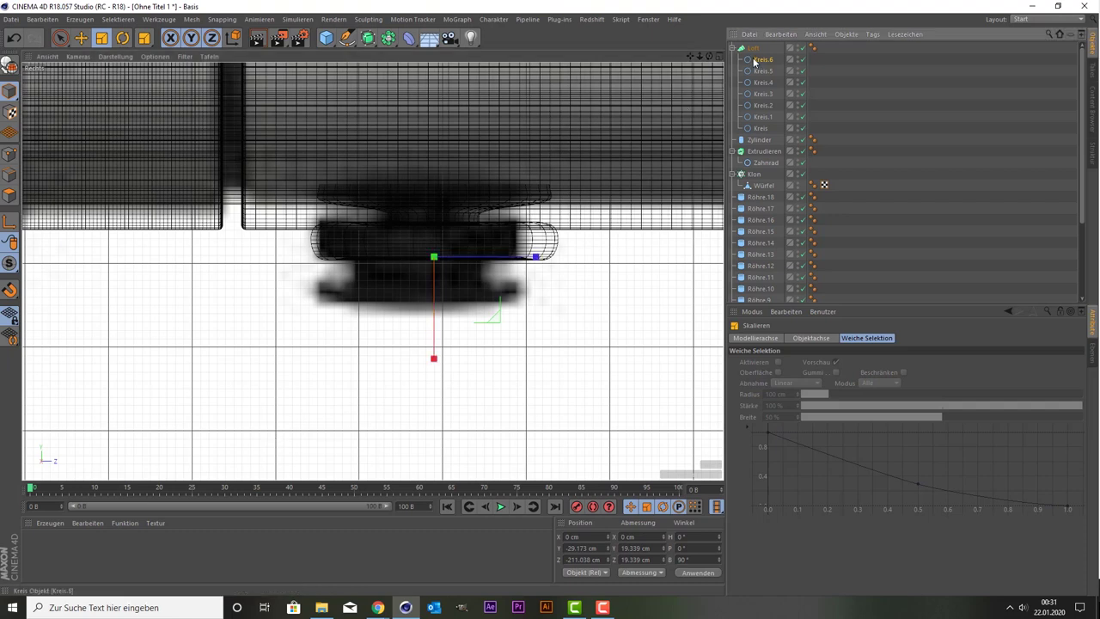
ctrl+drag(753, 55, 754, 51)
key(space)
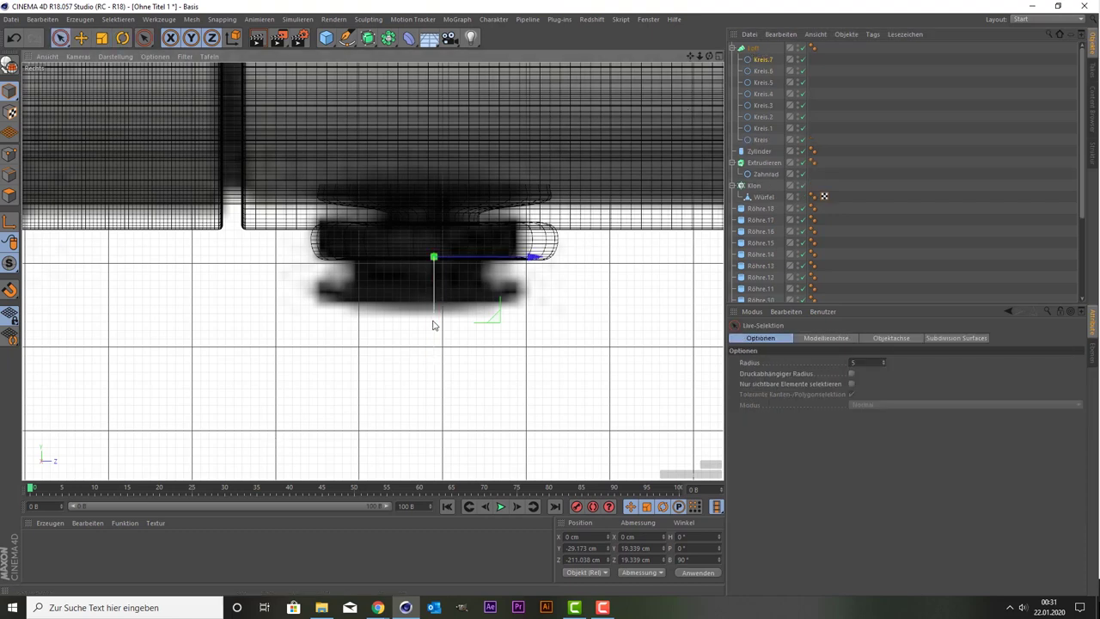
drag(433, 325, 432, 355)
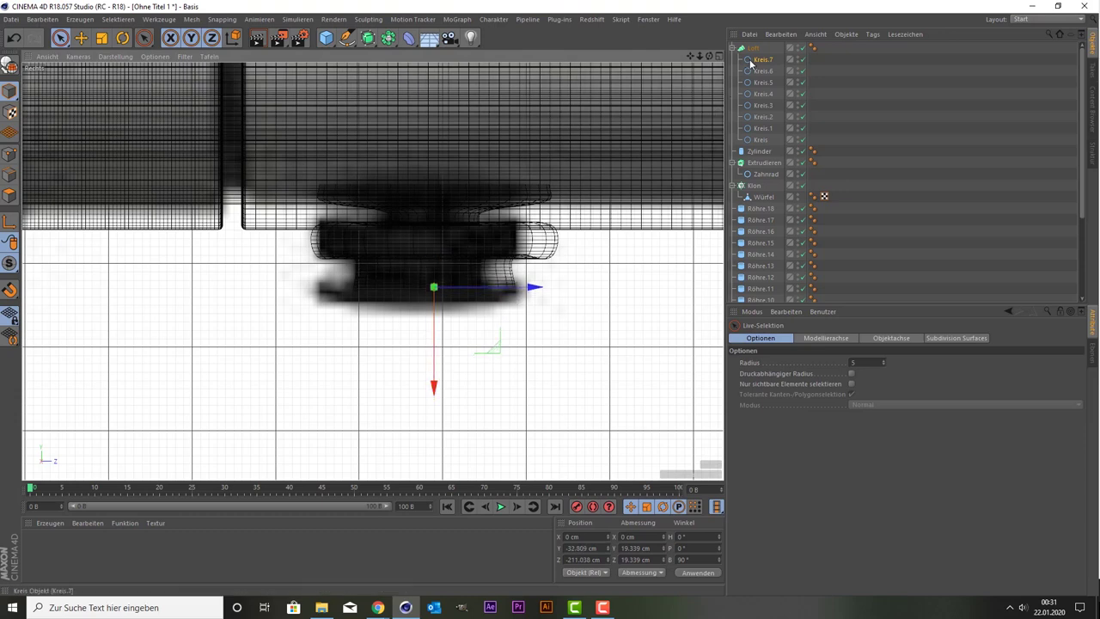
ctrl+drag(756, 54, 756, 53)
Enlarge Kreis.8 to 26.688 cm, then duplicate it as Kreis.9 and lower it to Y -34.593 cm
key(t)
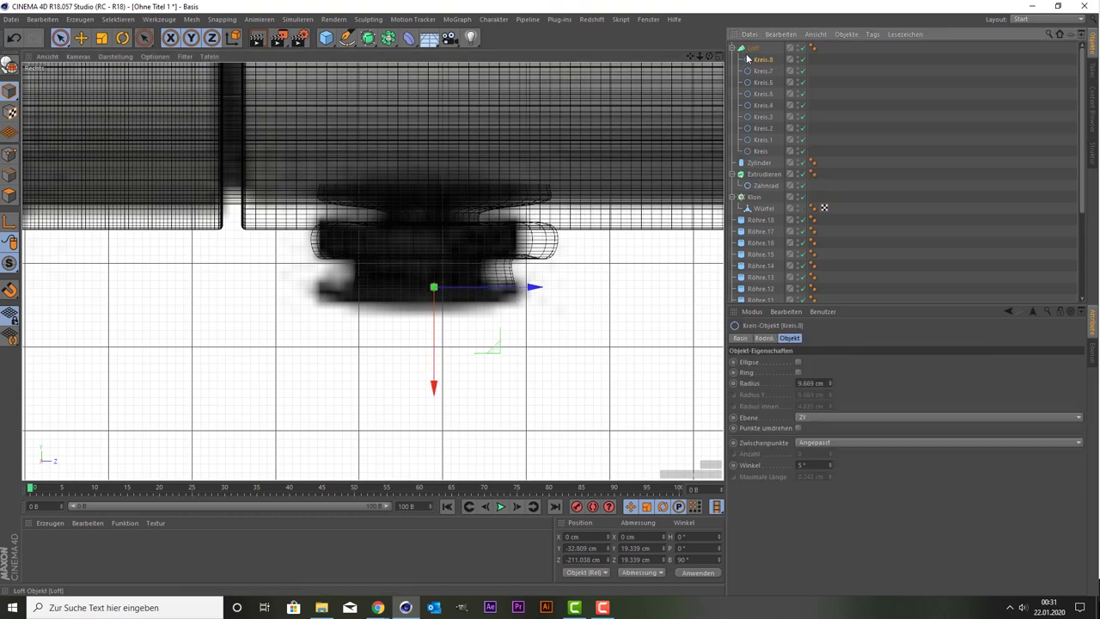
mouse_move(327, 433)
mouse_down()
mouse_move(427, 397)
mouse_move(456, 370)
mouse_up()
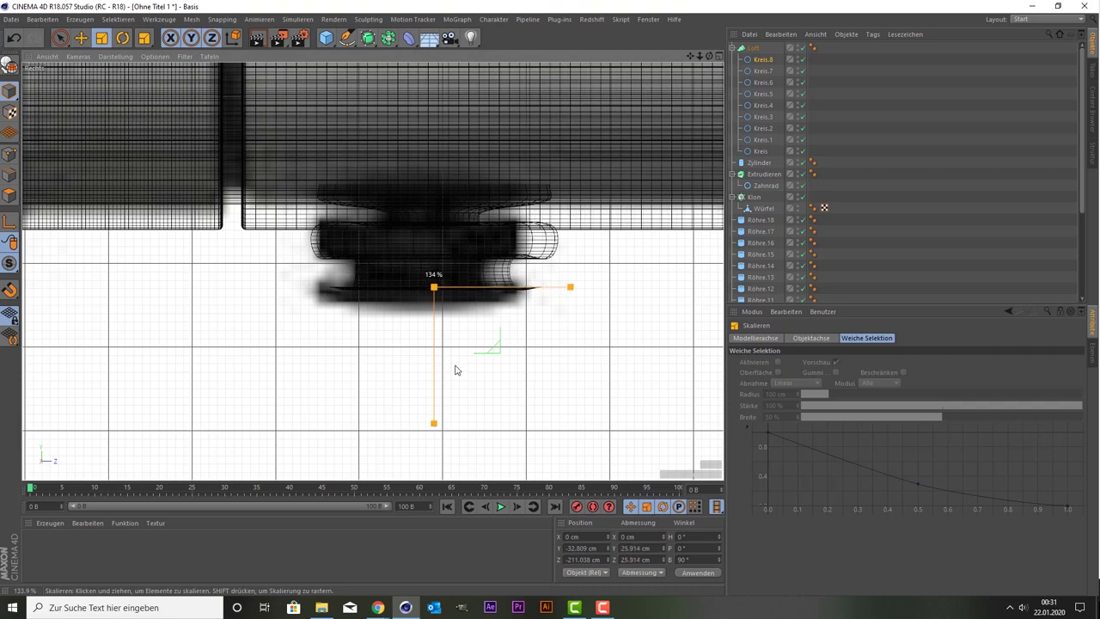
drag(455, 370, 468, 368)
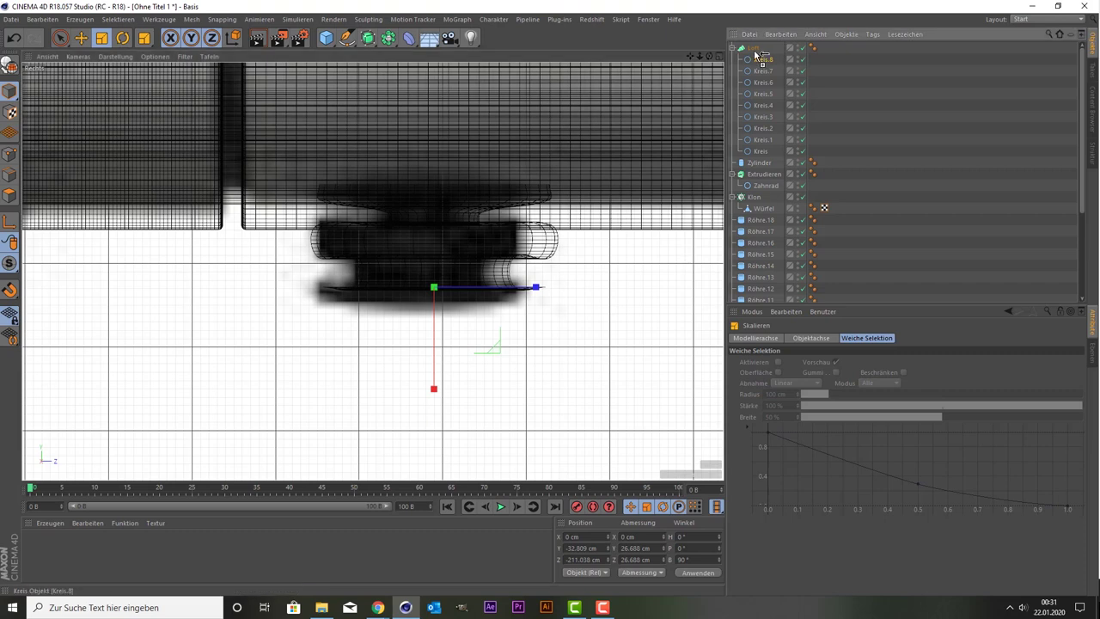
drag(756, 53, 758, 53)
key(space)
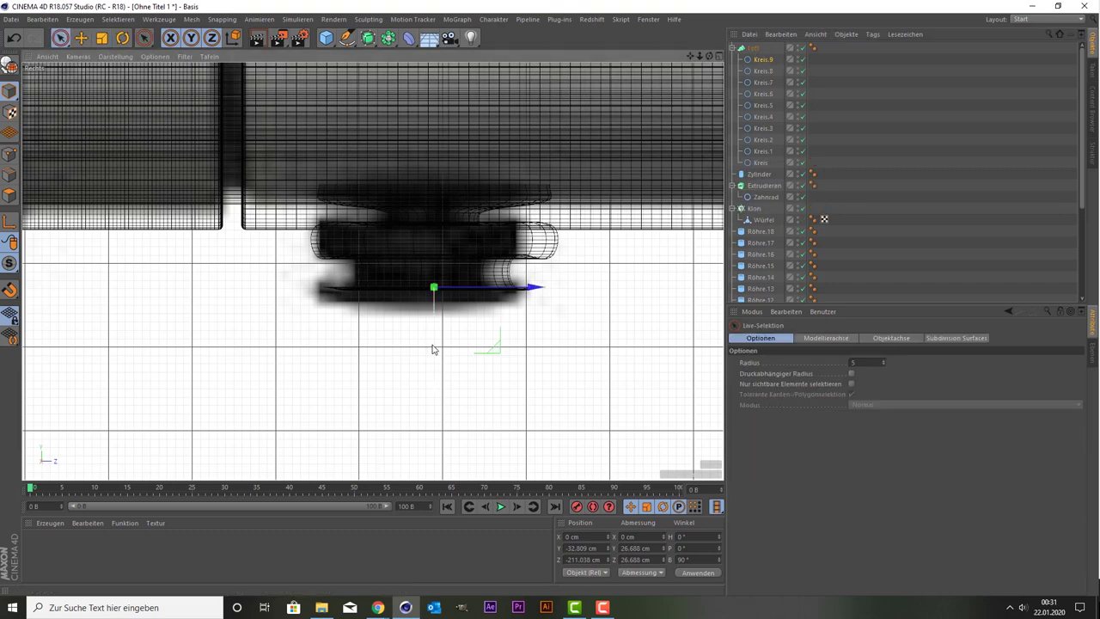
drag(432, 349, 433, 365)
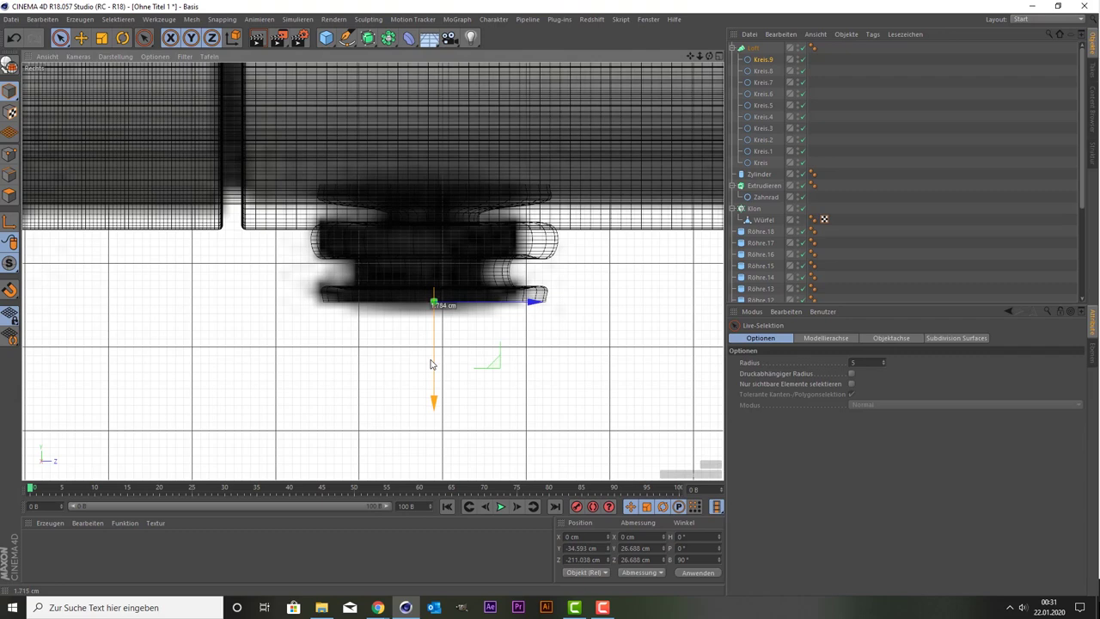
Enlarge the perspective view and zoom, pan and orbit along the hilt
middle_click(258, 265)
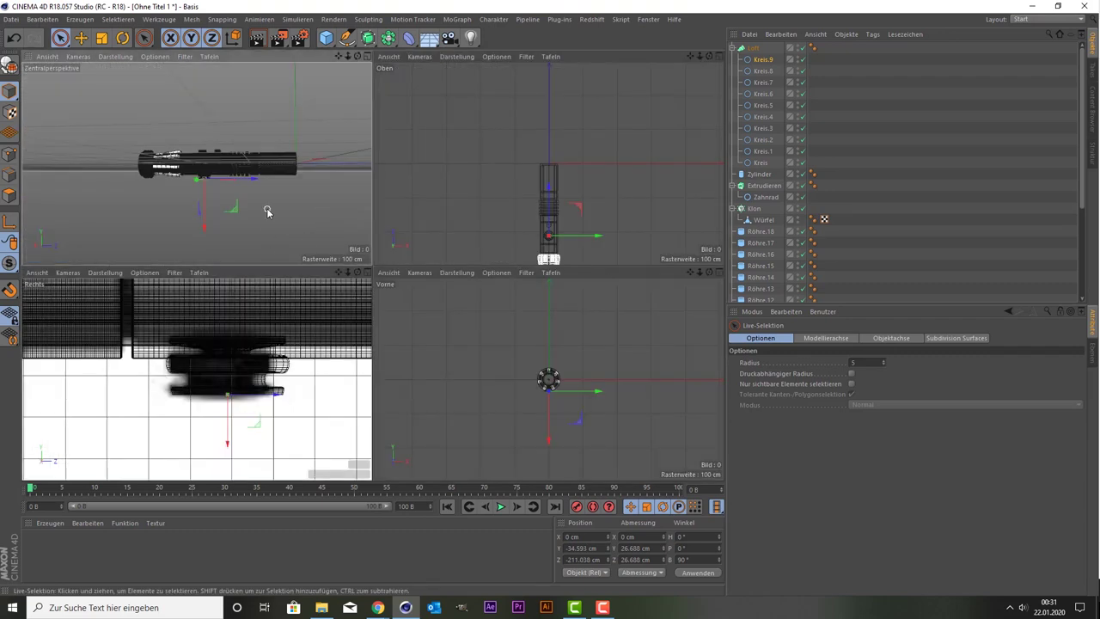
middle_click(314, 232)
scroll(374, 296, up, 3)
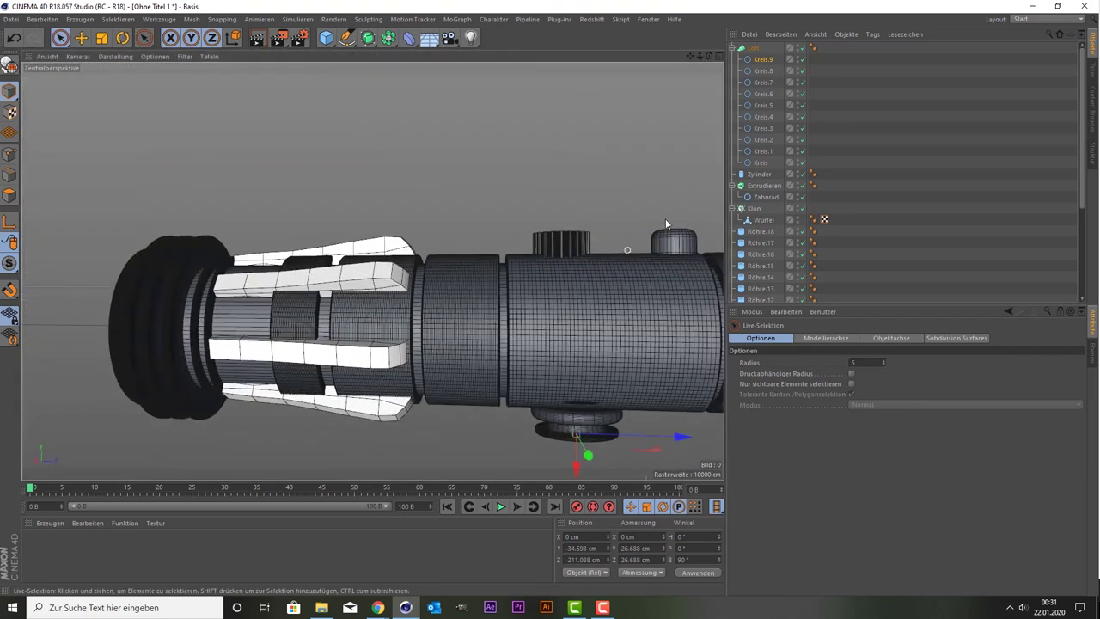
drag(688, 56, 544, 332)
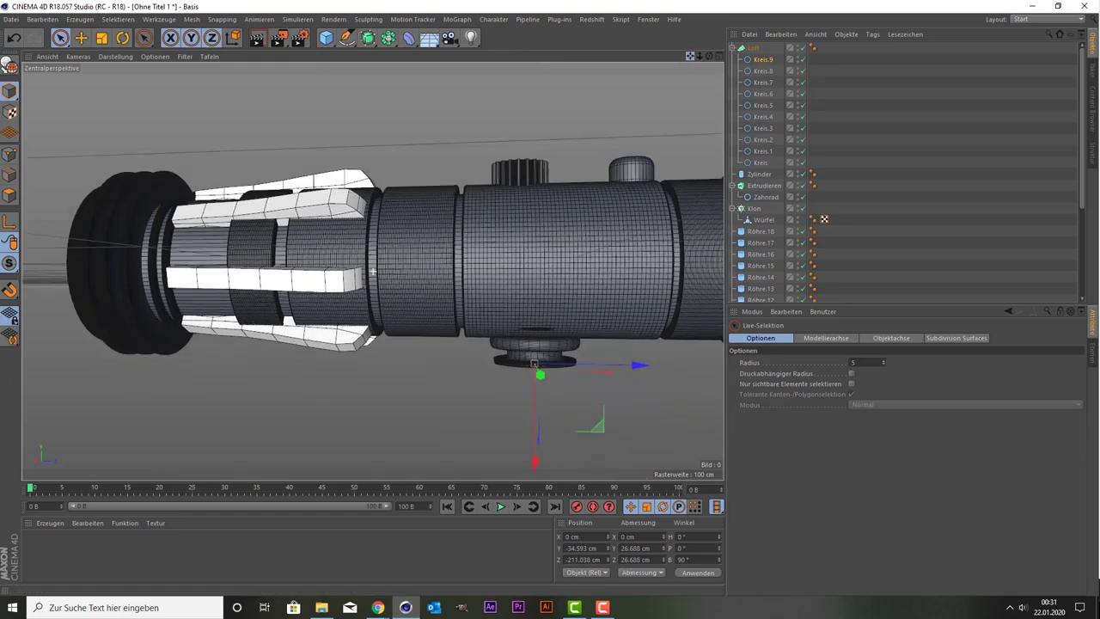
scroll(545, 333, up, 3)
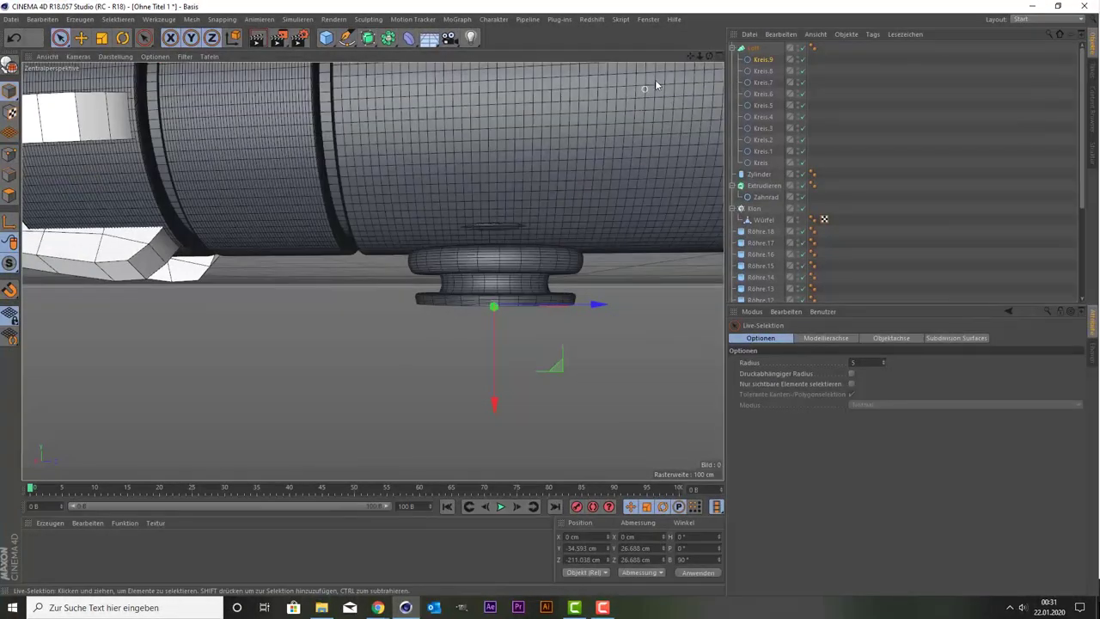
mouse_move(711, 59)
mouse_down()
mouse_move(372, 271)
mouse_move(378, 232)
mouse_up()
Raise Kreis.1 slightly, then orbit out to view the whole hilt
click(761, 151)
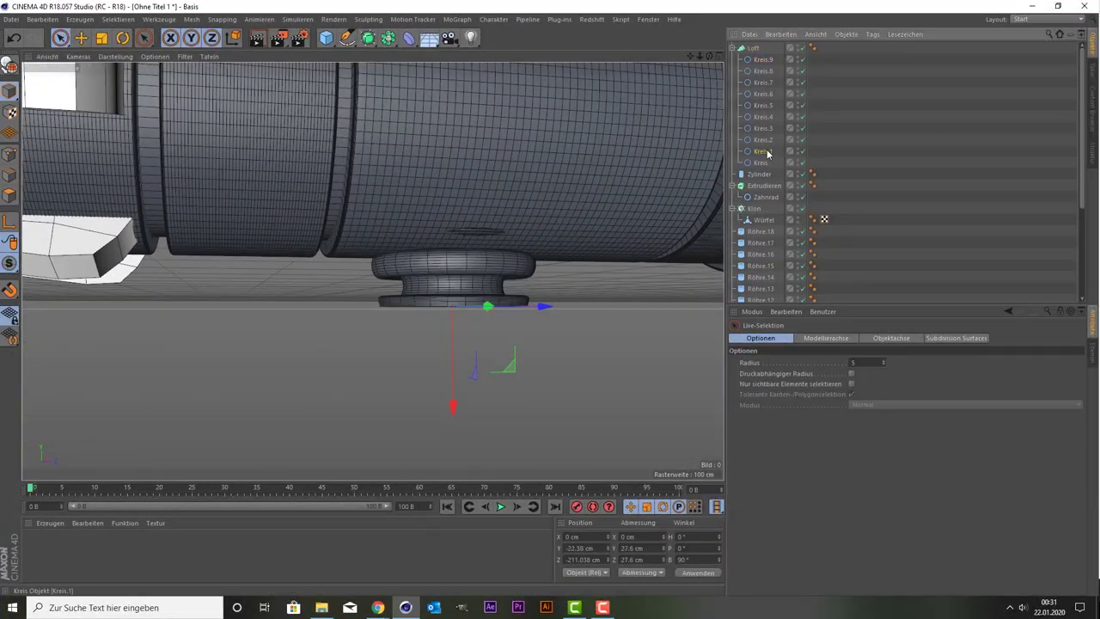
drag(454, 297, 453, 288)
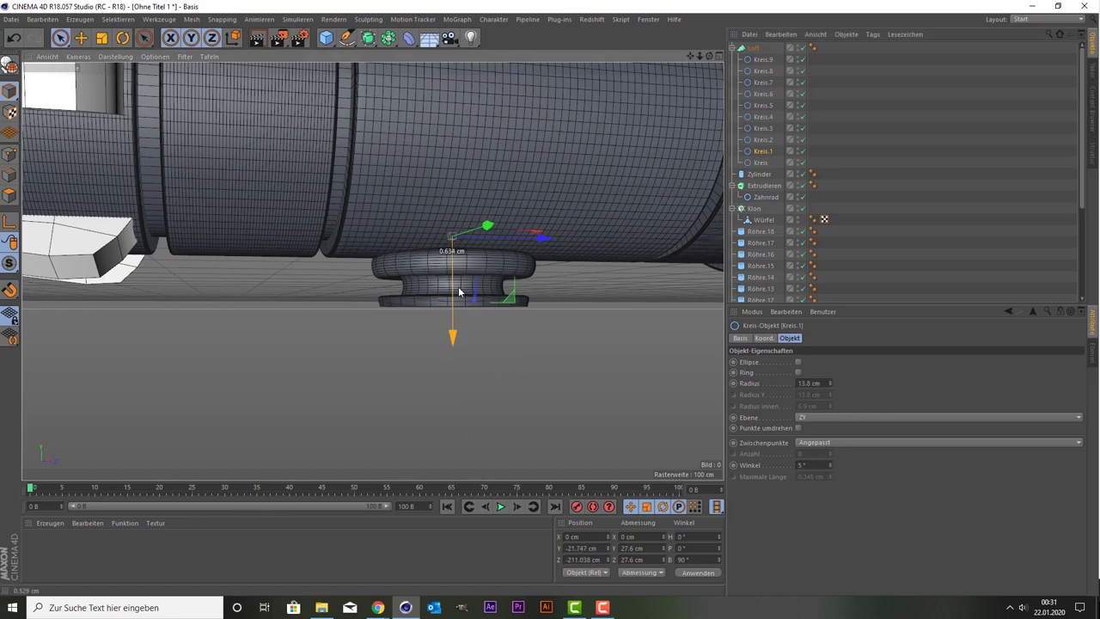
click(395, 339)
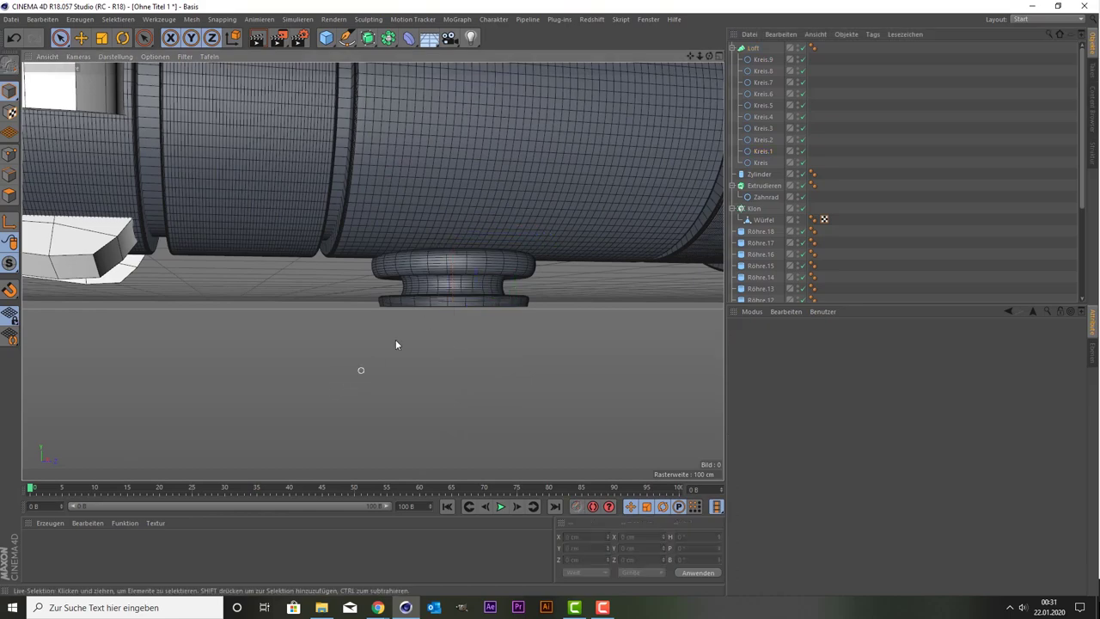
alt+drag(395, 339, 465, 264)
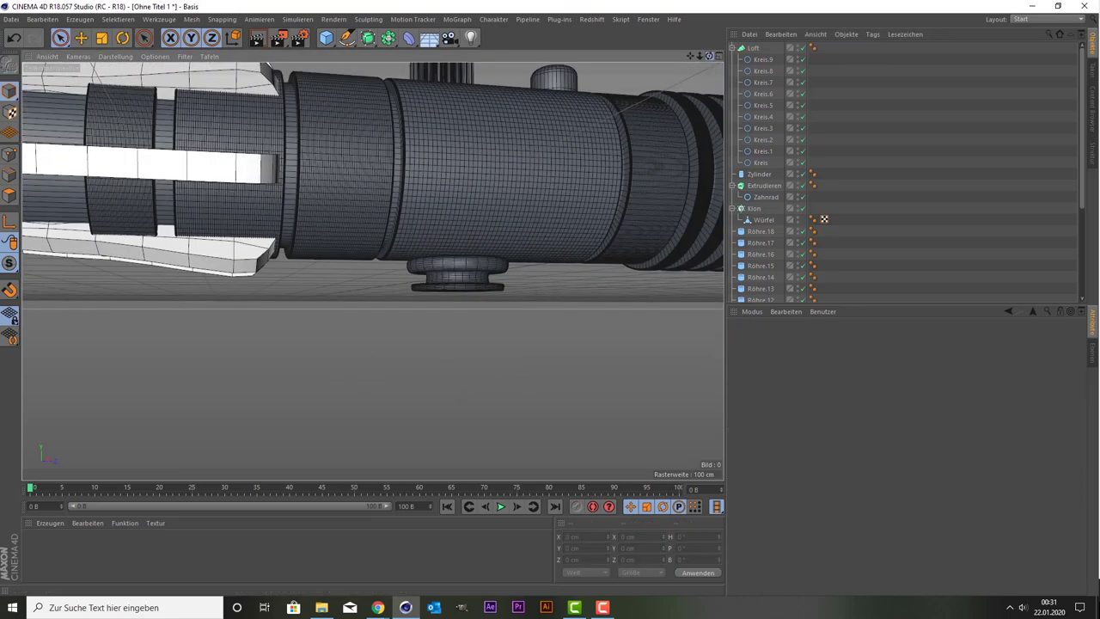
alt+drag(369, 258, 372, 271)
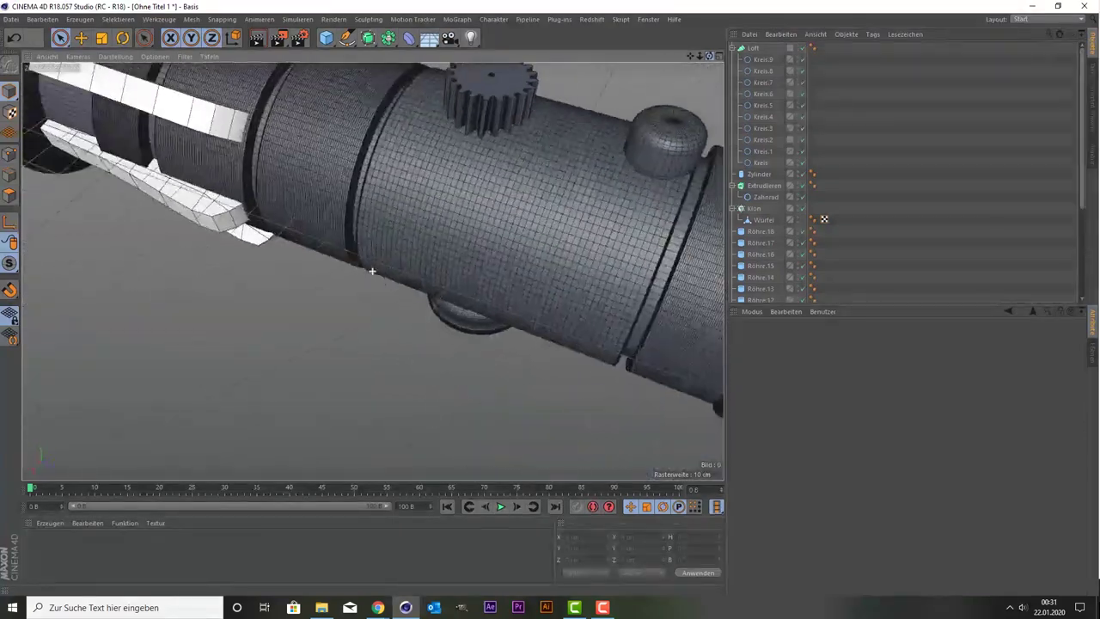
scroll(486, 226, down, 6)
alt+drag(472, 206, 450, 219)
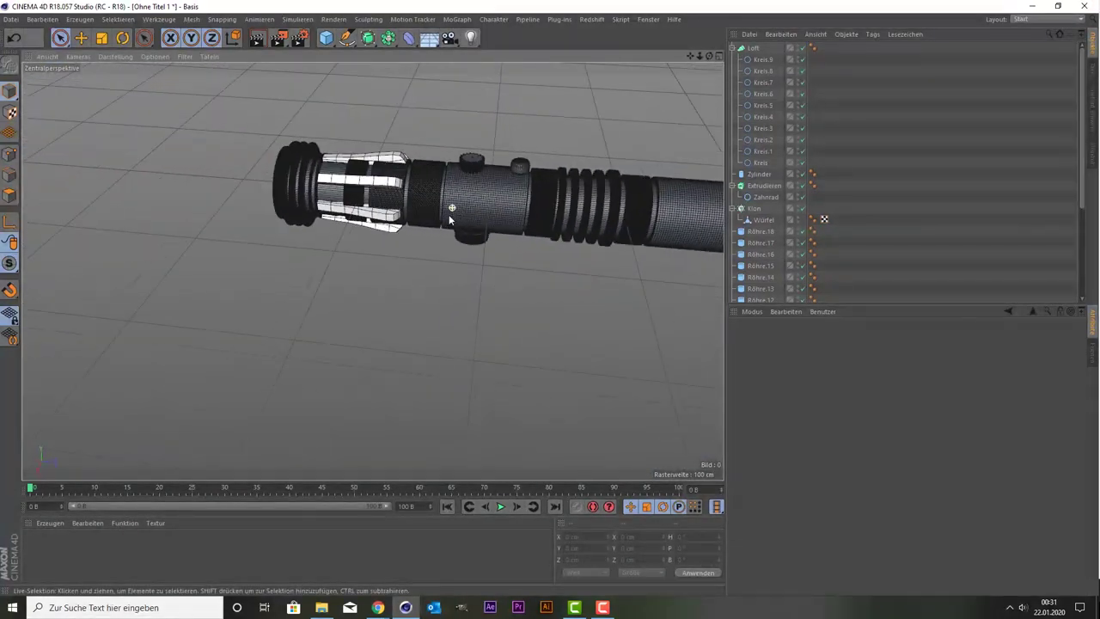
scroll(449, 219, down, 5)
scroll(515, 231, up, 3)
Switch to the Right view with F3 and frame the grip and shaded section
middle_click(574, 215)
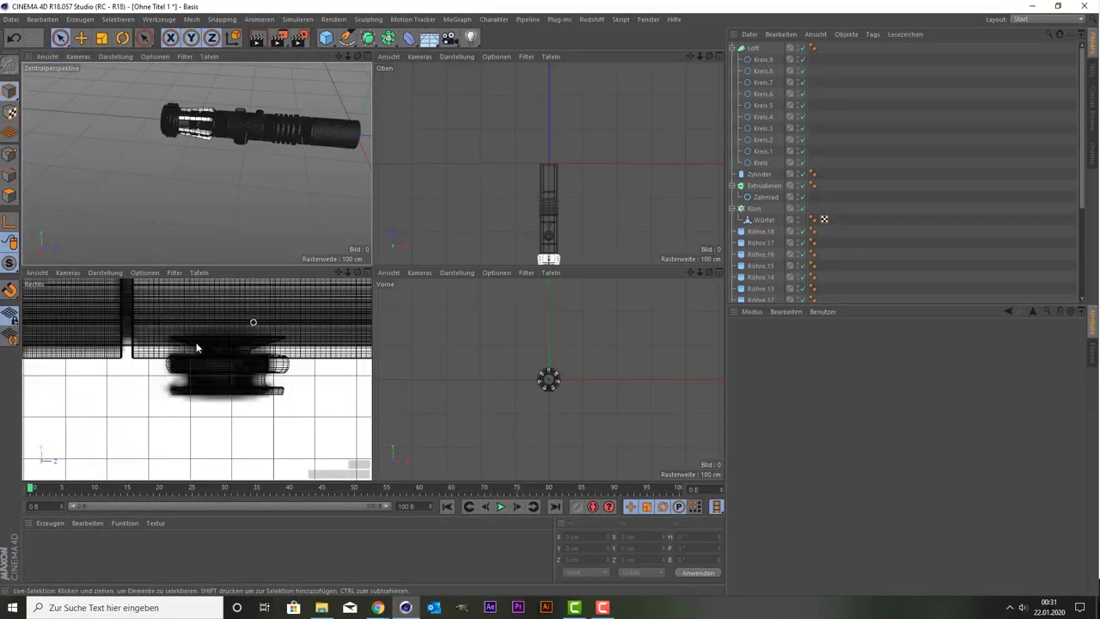
key(F3)
scroll(481, 250, down, 2)
scroll(617, 172, up, 2)
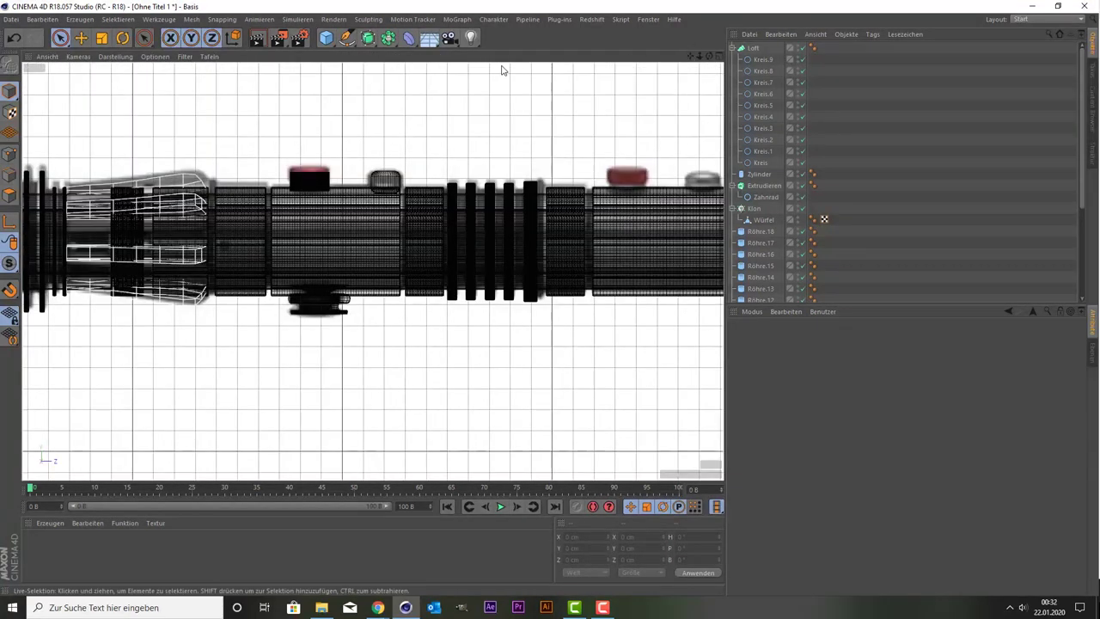
drag(692, 59, 659, 120)
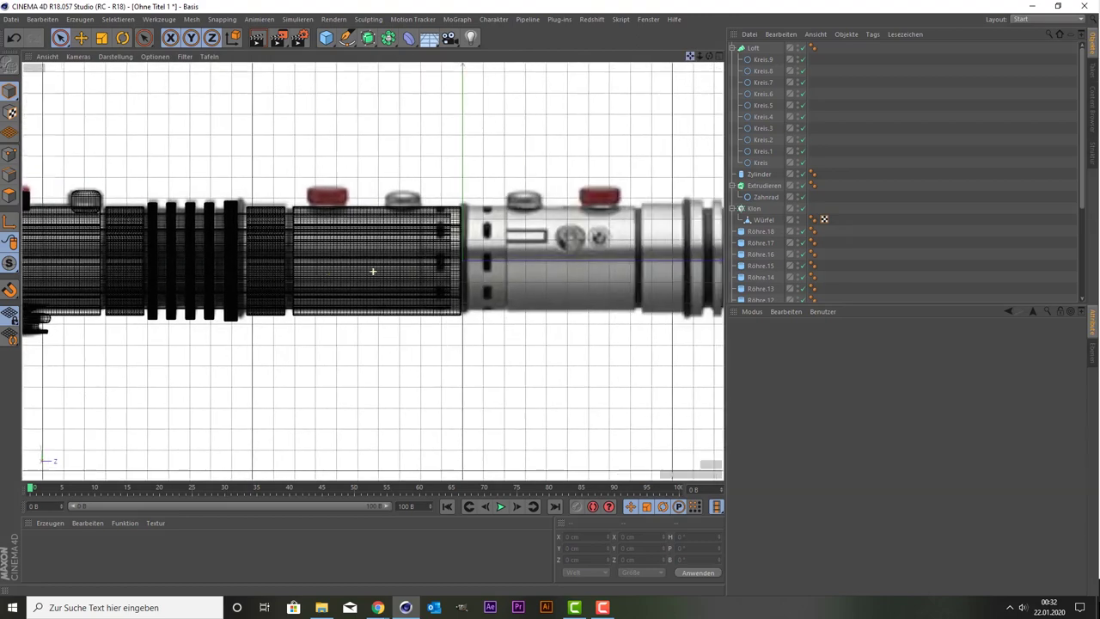
scroll(455, 275, up, 5)
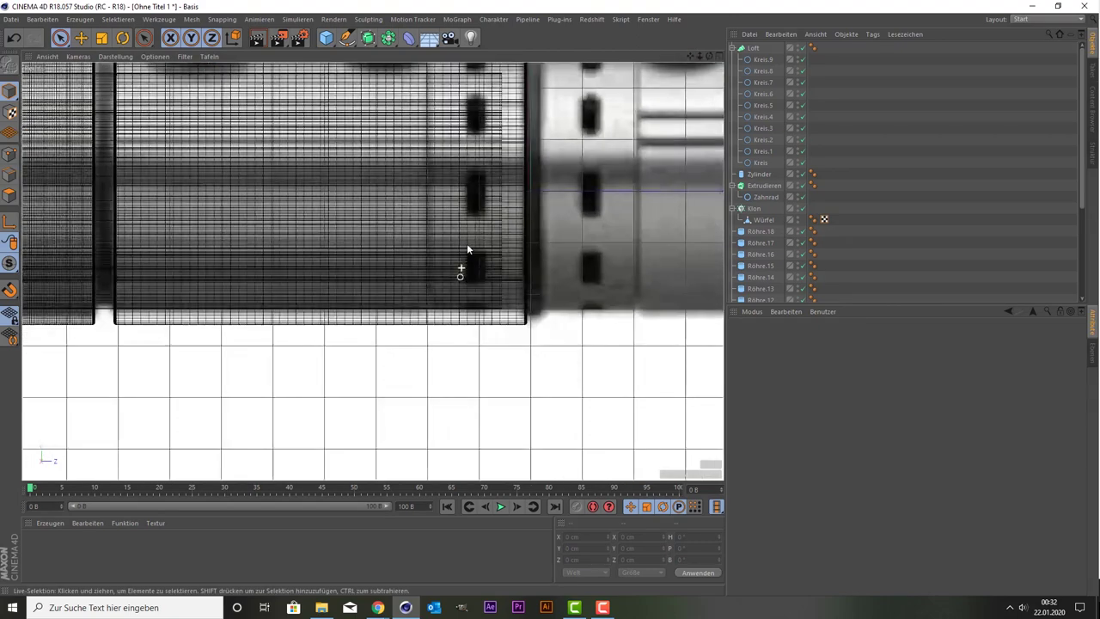
scroll(473, 224, down, 2)
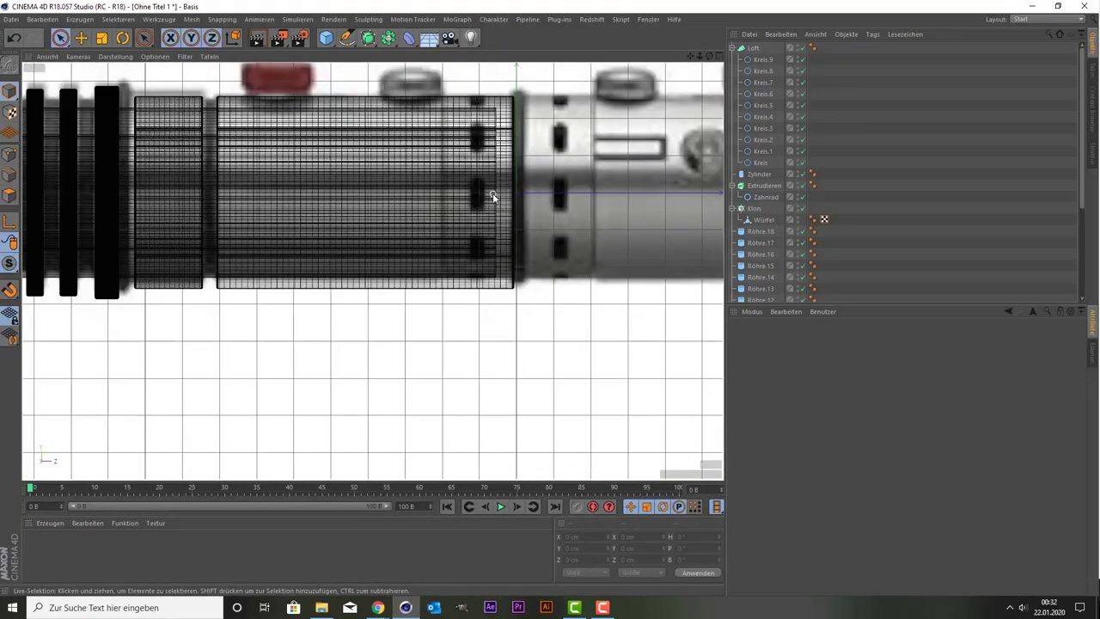
scroll(464, 151, down, 2)
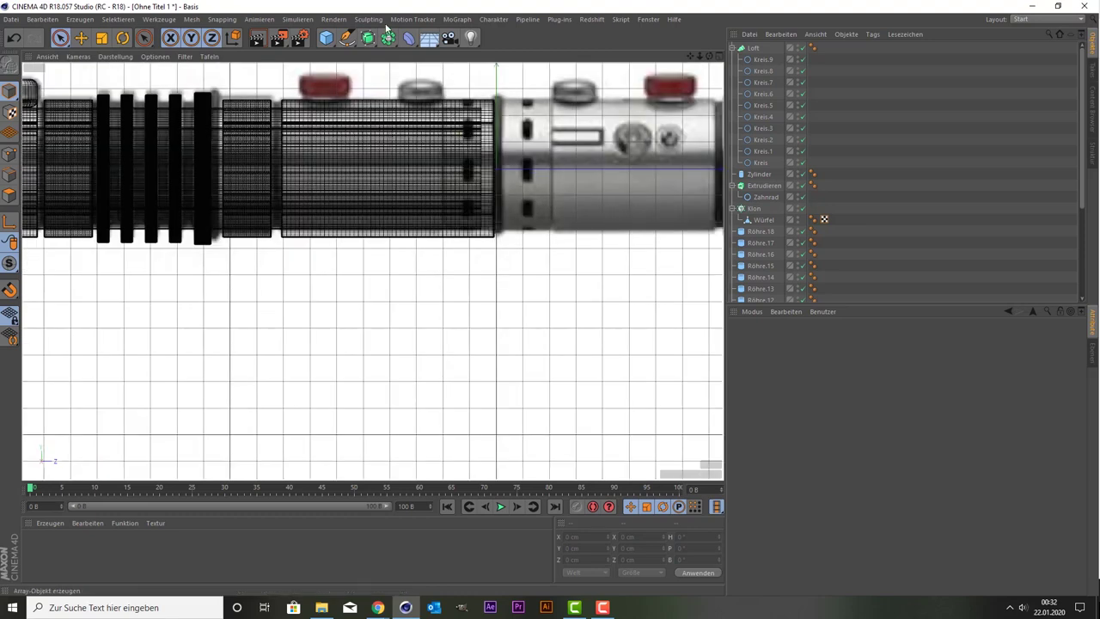
Add a Cube primitive to the scene
click(326, 38)
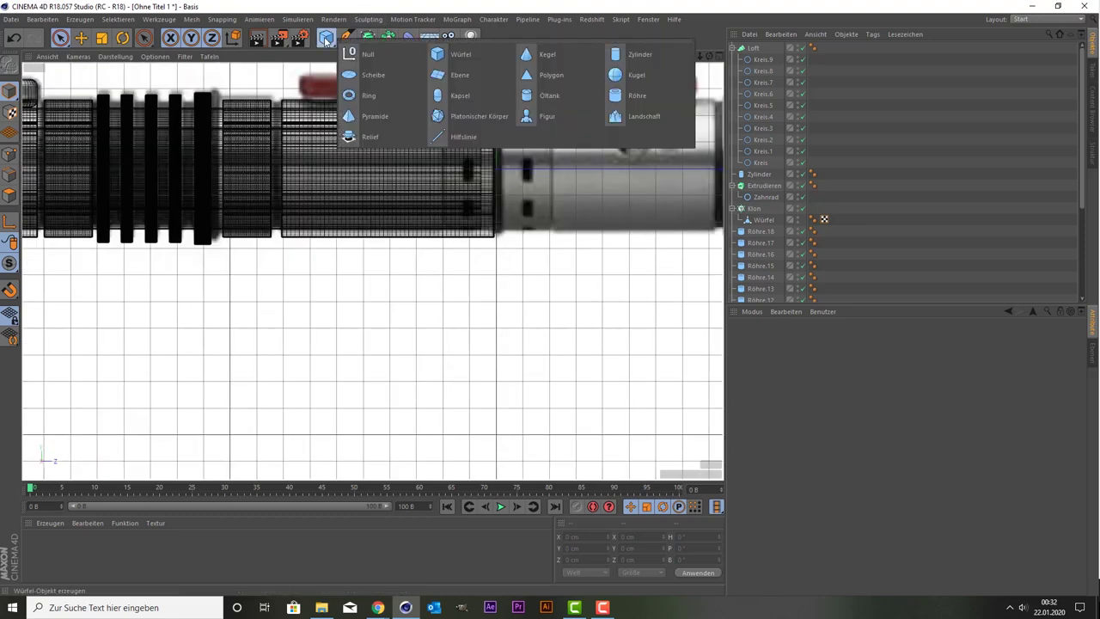
click(464, 54)
scroll(416, 80, down, 2)
scroll(447, 86, up, 2)
scroll(447, 86, up, 1)
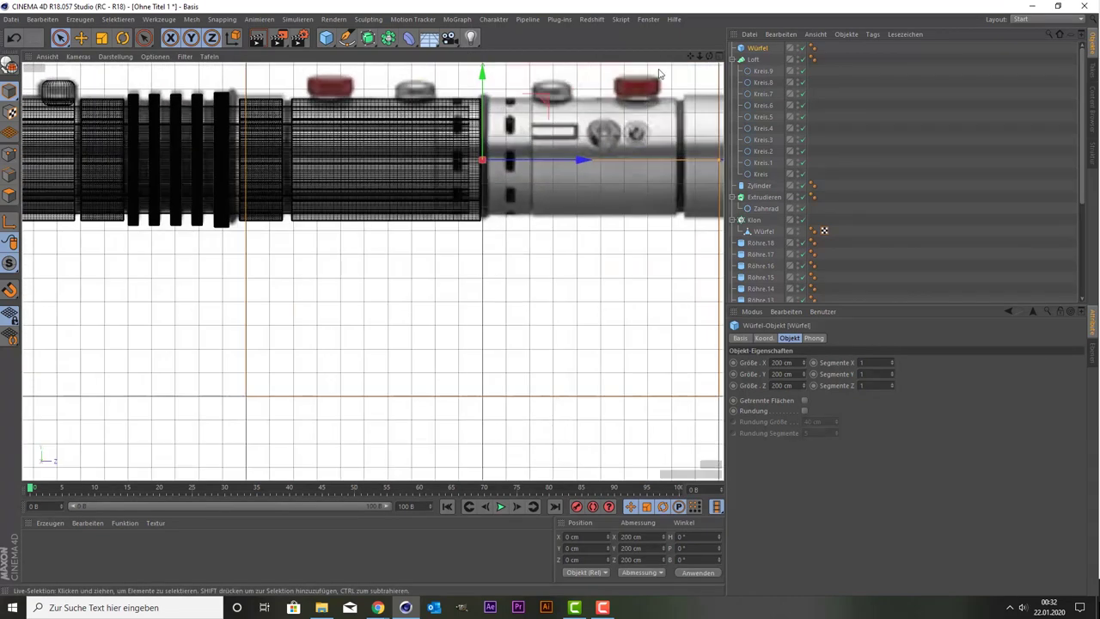
drag(690, 56, 605, 150)
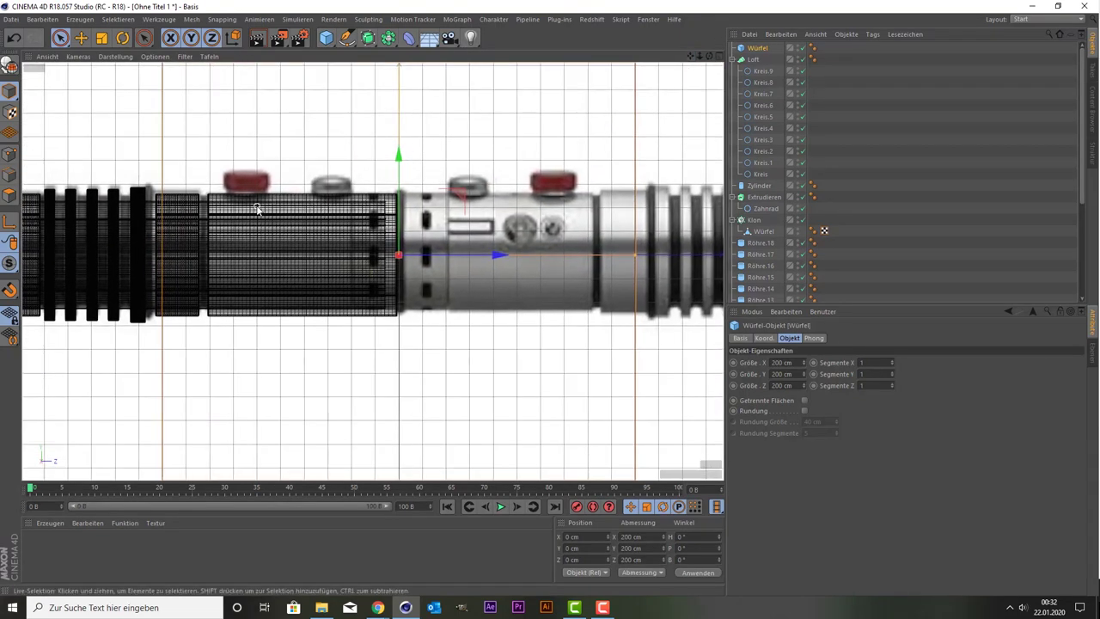
Scale the cube to about 7.8 × 7.8 × 4.973 cm and nudge it down
click(101, 38)
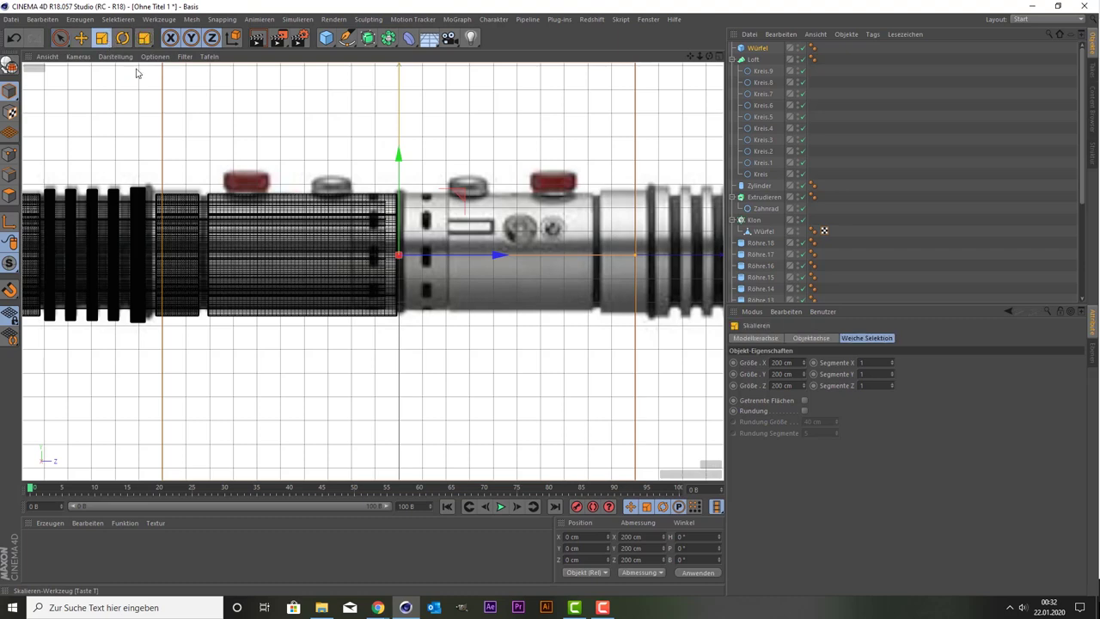
drag(129, 322, 39, 458)
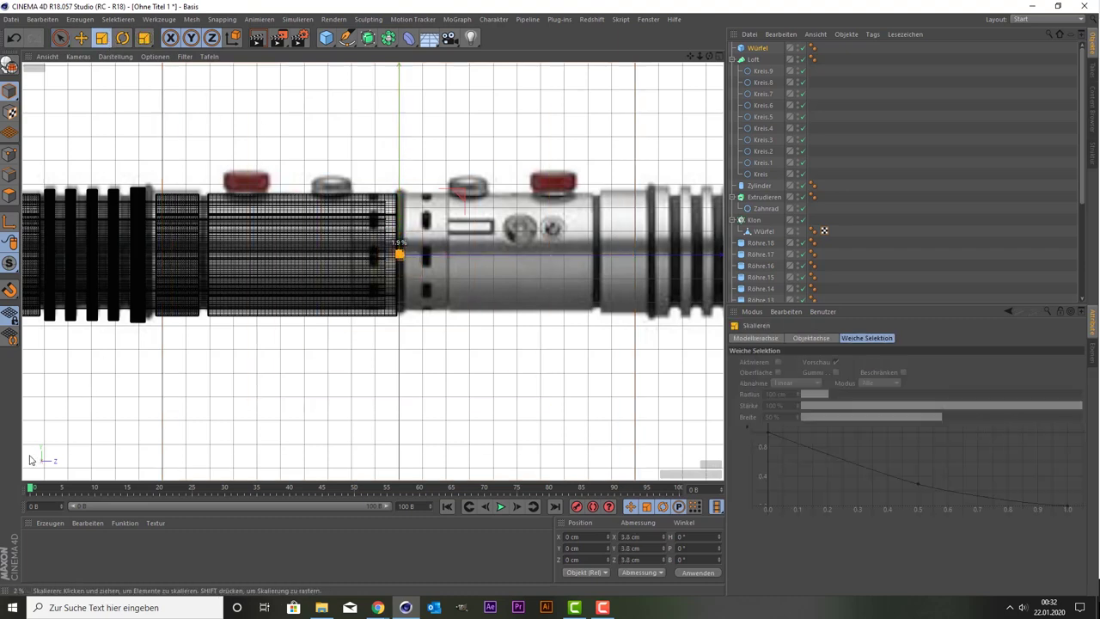
scroll(147, 418, up, 2)
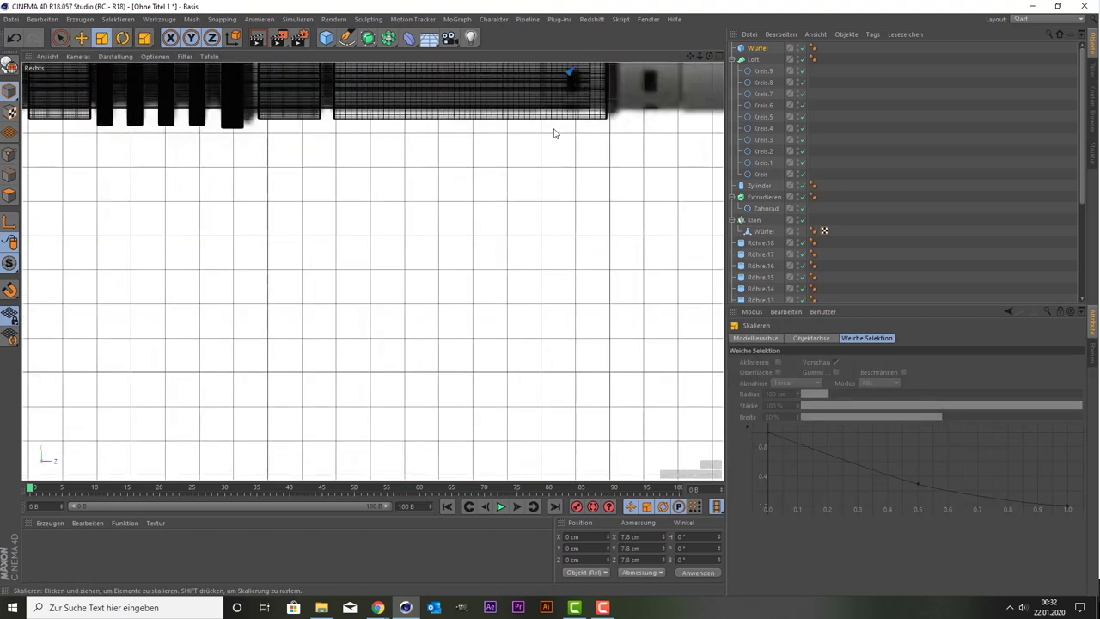
drag(689, 55, 471, 270)
key(space)
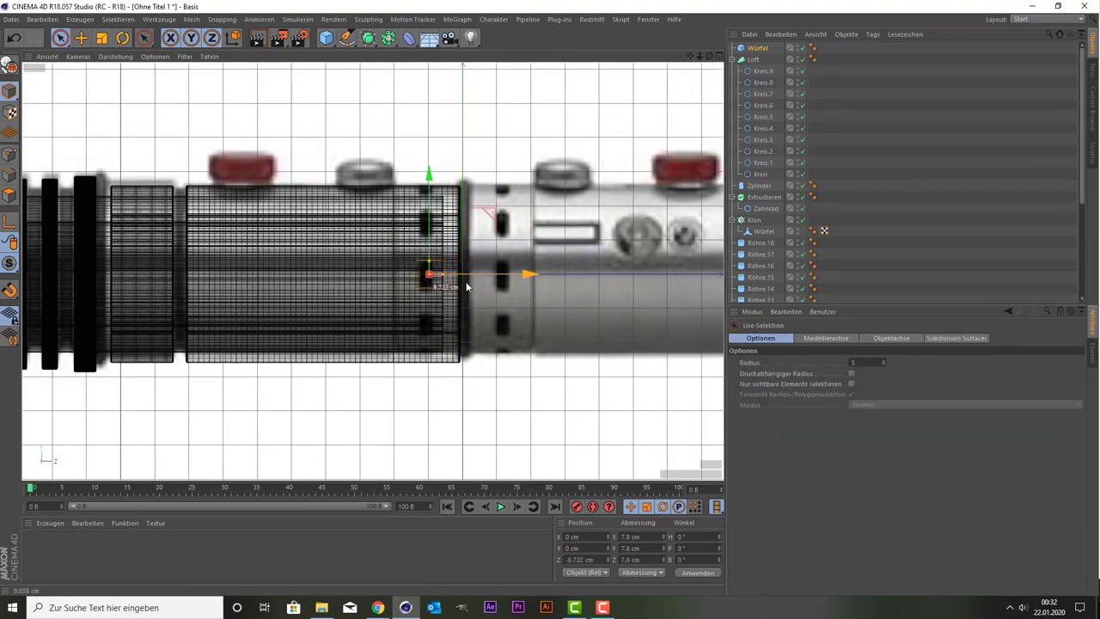
scroll(471, 270, up, 2)
scroll(405, 283, up, 1)
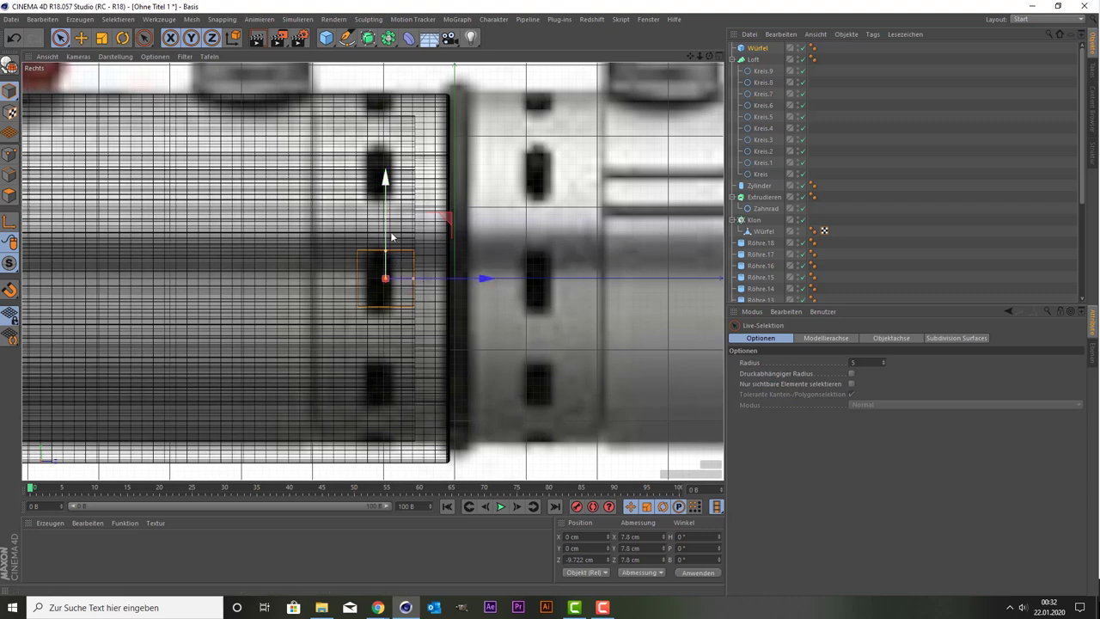
drag(387, 237, 386, 242)
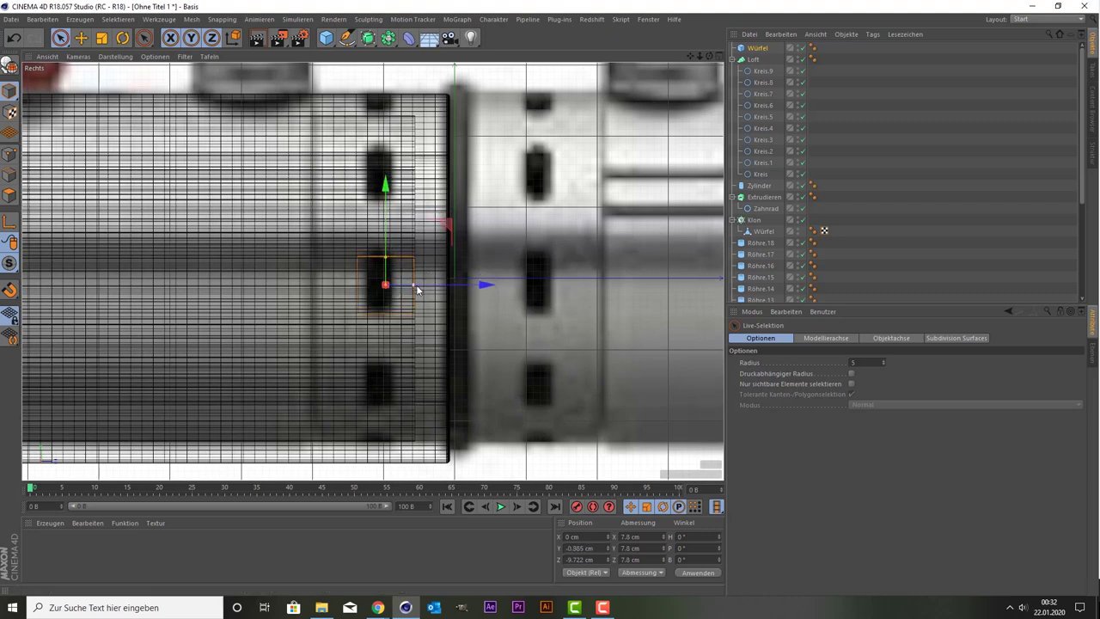
mouse_move(414, 284)
mouse_down()
mouse_move(404, 285)
mouse_move(437, 286)
mouse_up()
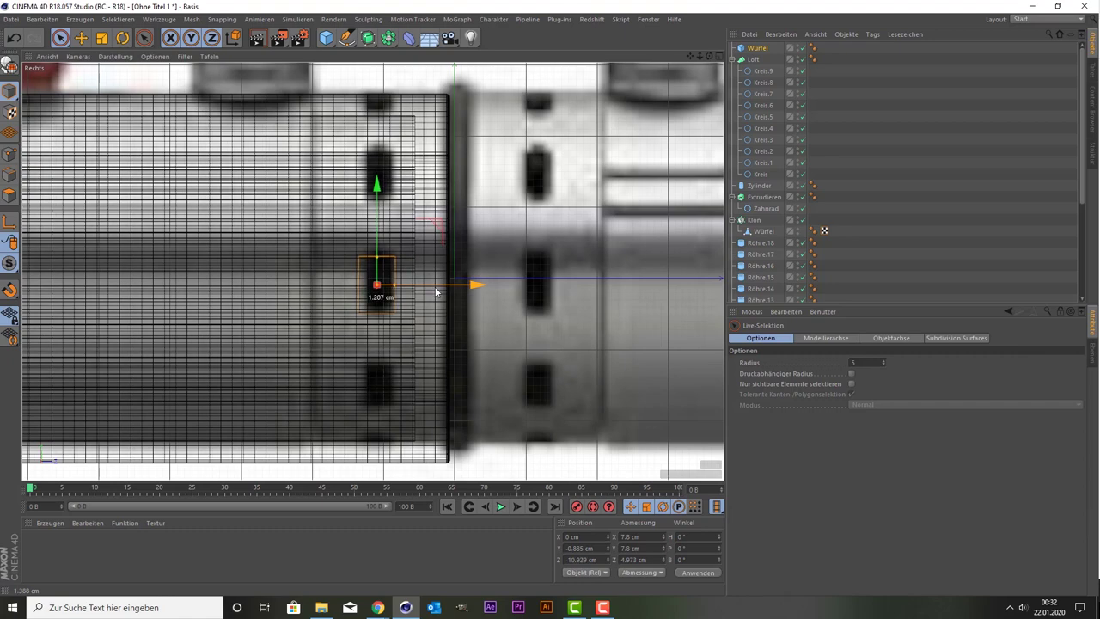
Move the cube out along X to 24.756 cm, onto the end tube's surface
middle_click(327, 232)
middle_click(328, 194)
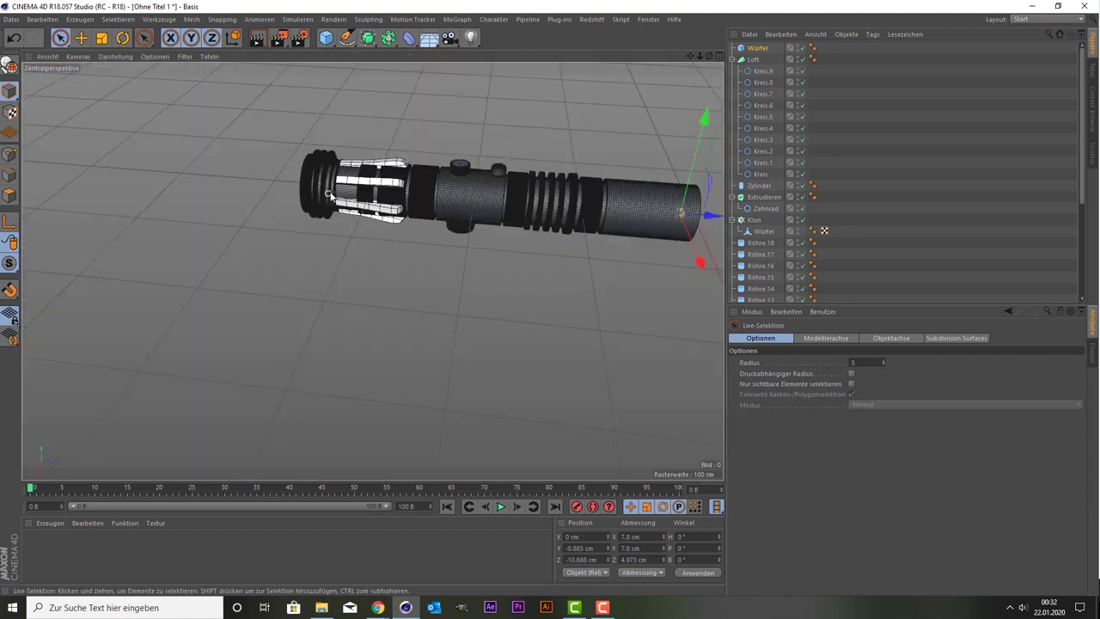
mouse_move(700, 56)
mouse_down()
mouse_move(685, 58)
mouse_move(724, 57)
mouse_move(653, 120)
mouse_move(605, 138)
mouse_up()
click(378, 326)
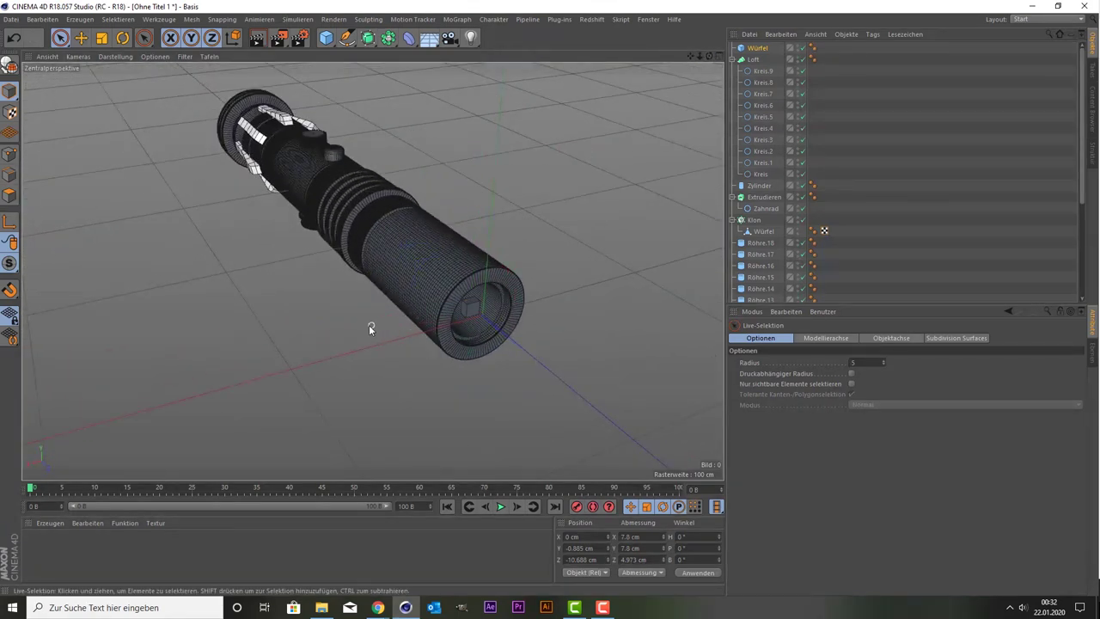
click(471, 310)
scroll(582, 230, up, 3)
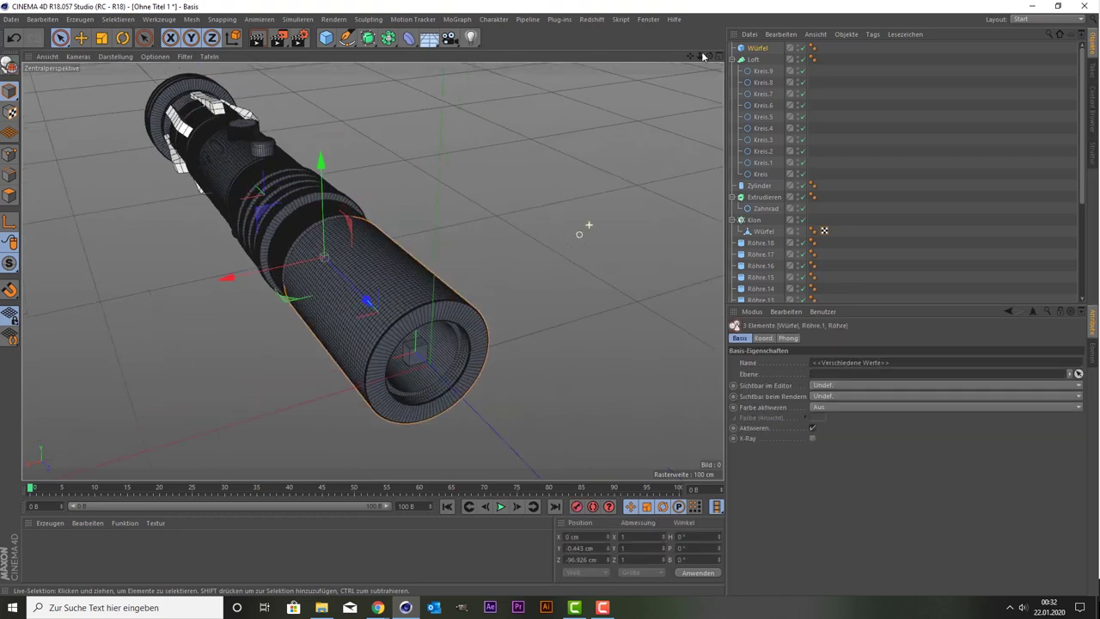
drag(323, 378, 279, 382)
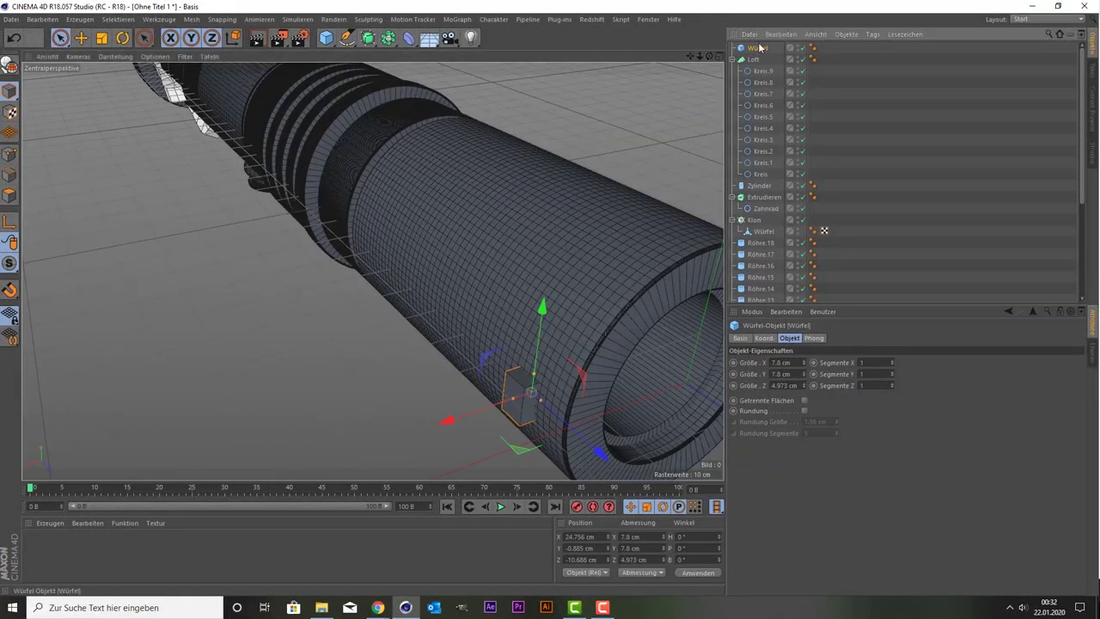
Enable Fillet on the Würfel cube: 1.56 cm radius, 5 segments
click(804, 410)
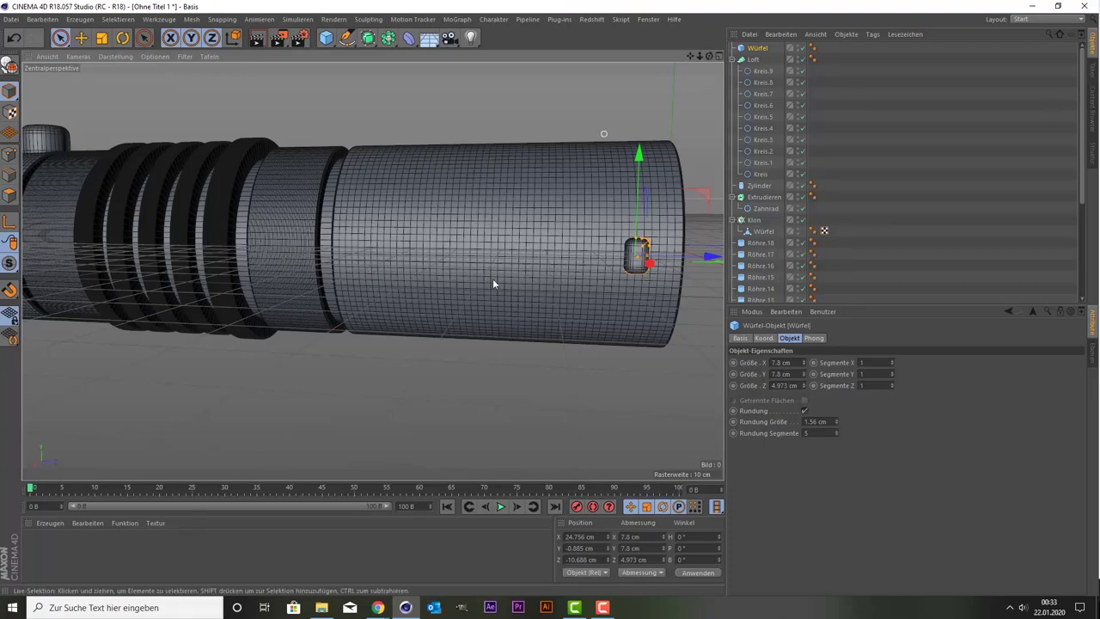
middle_click(469, 327)
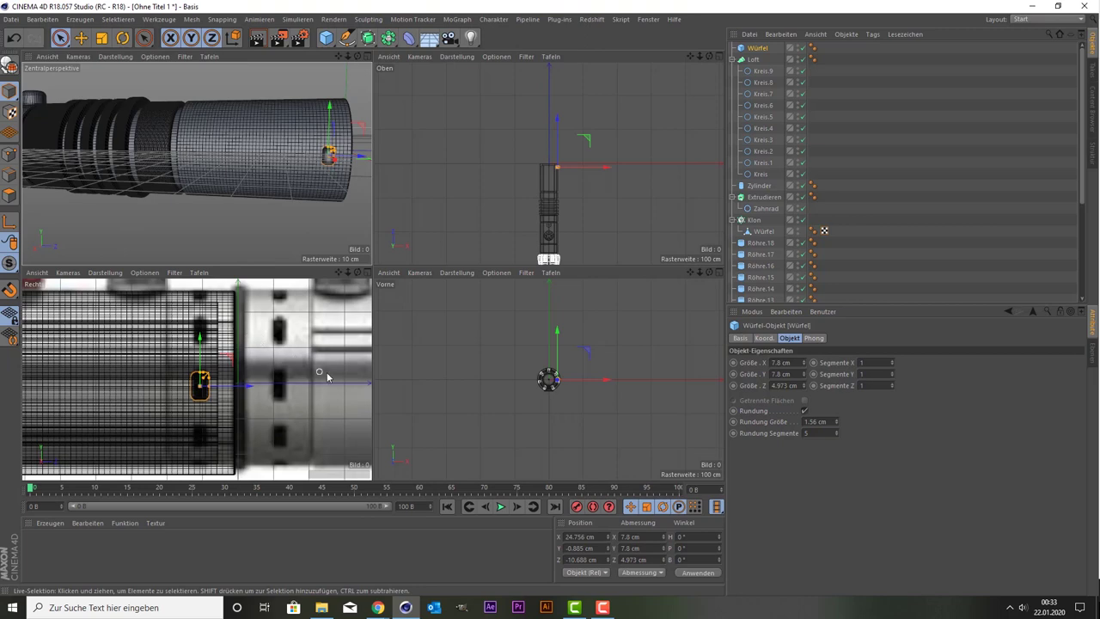
middle_click(249, 175)
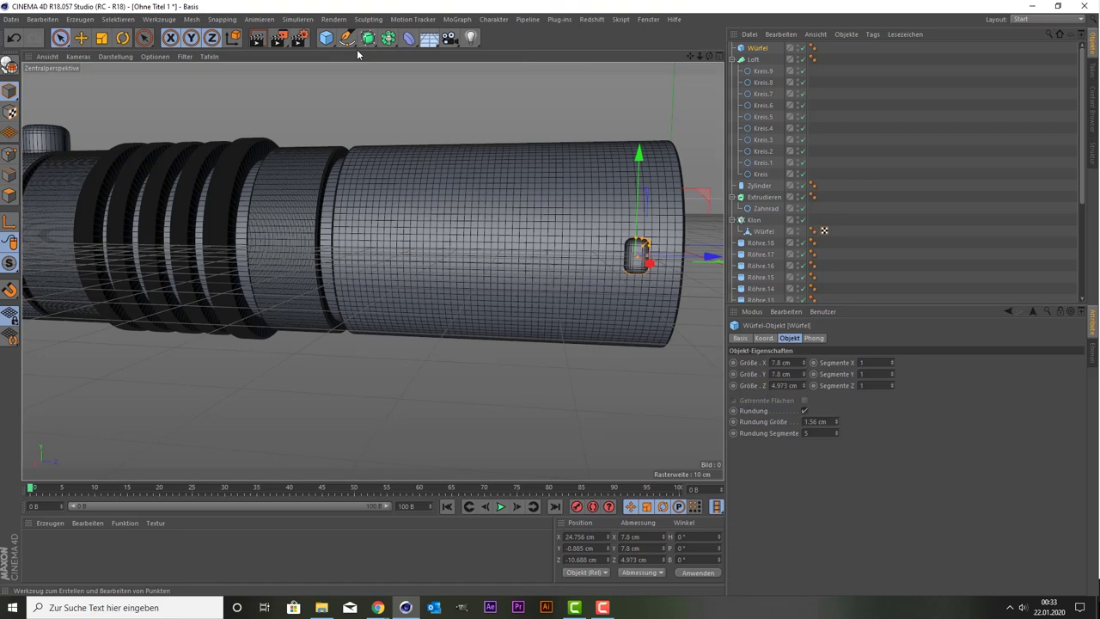
Add a Klon cloner, put Würfel inside, and set Mode to Radial (5 copies, 50 cm)
click(456, 19)
click(502, 145)
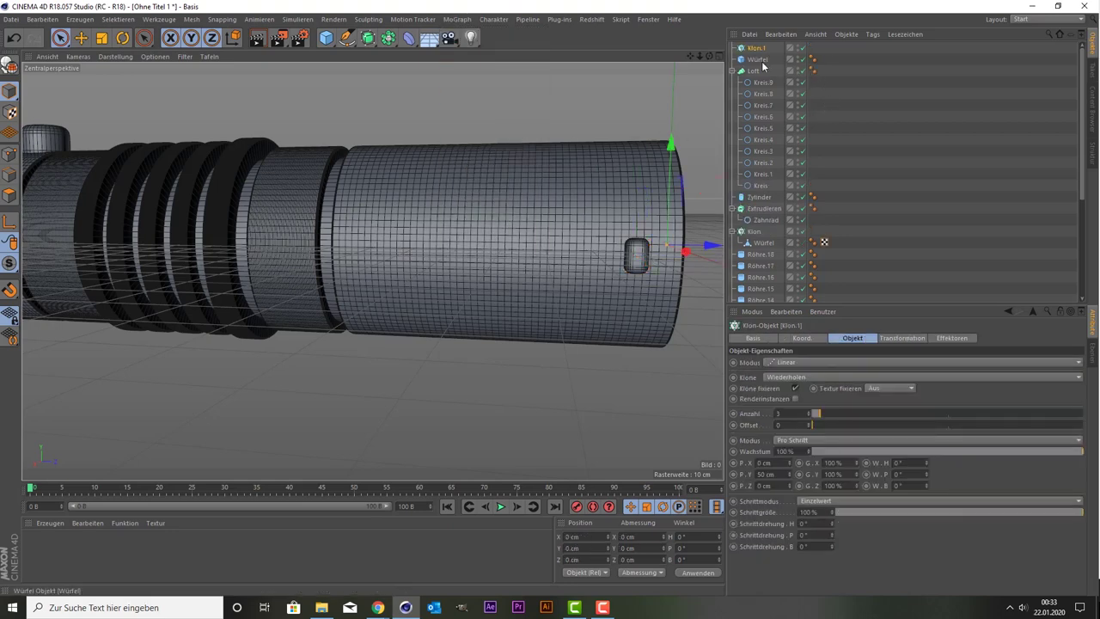
drag(758, 59, 759, 49)
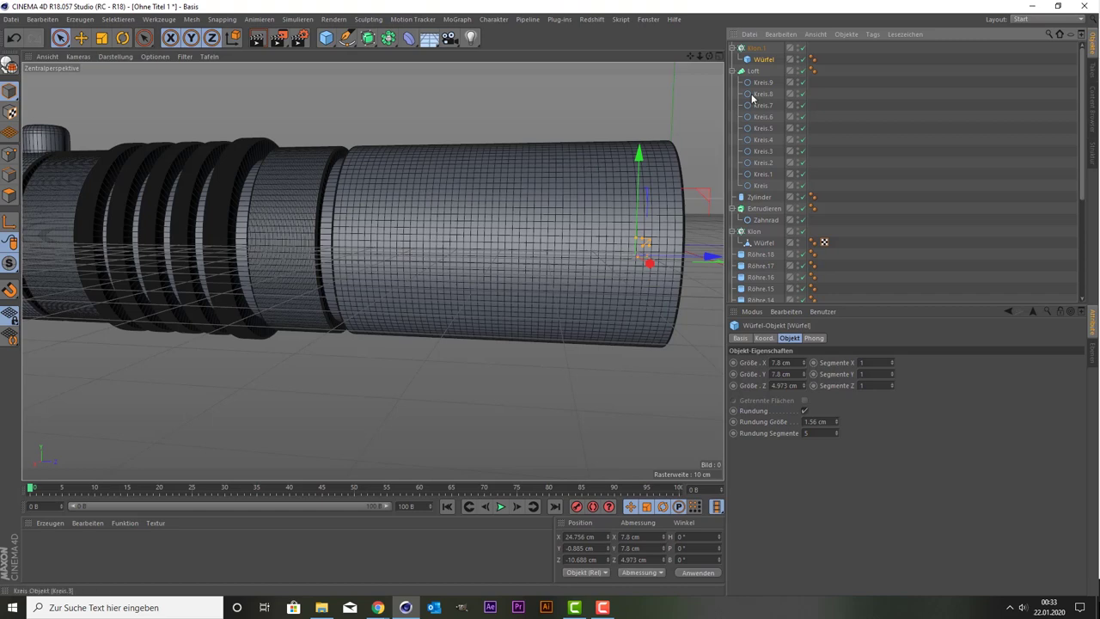
click(755, 48)
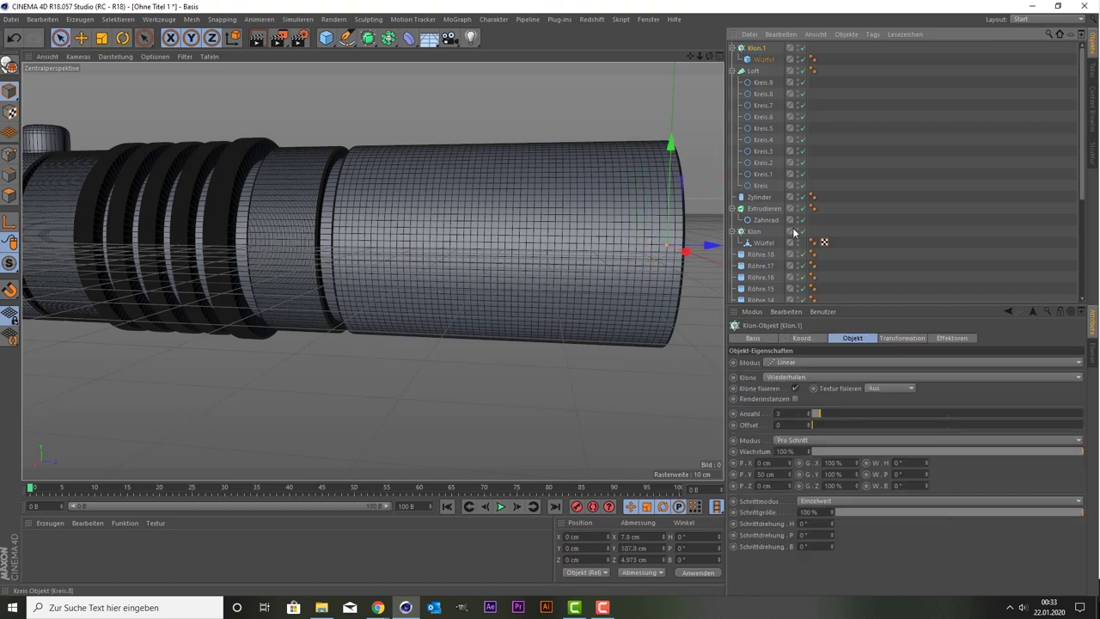
click(797, 364)
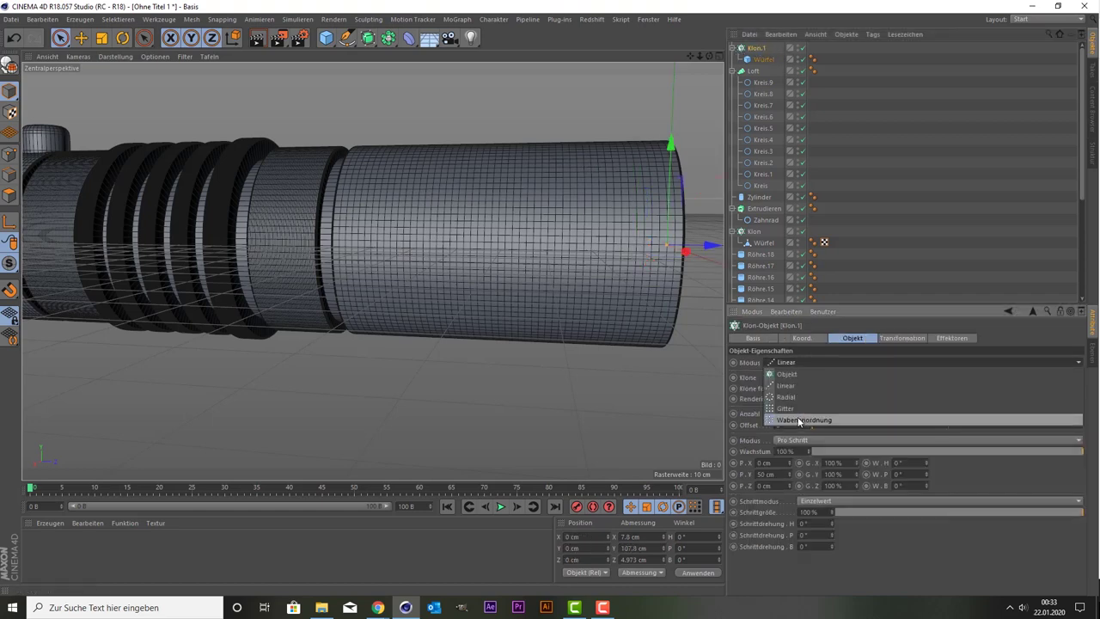
click(785, 400)
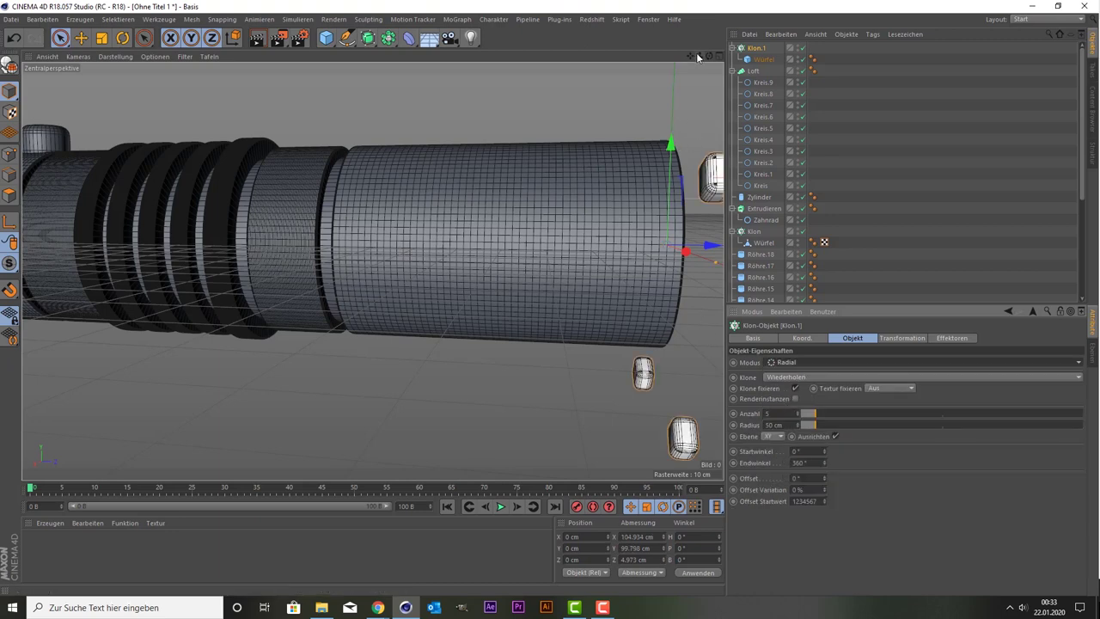
mouse_move(692, 56)
mouse_down()
mouse_move(654, 261)
mouse_move(625, 250)
mouse_up()
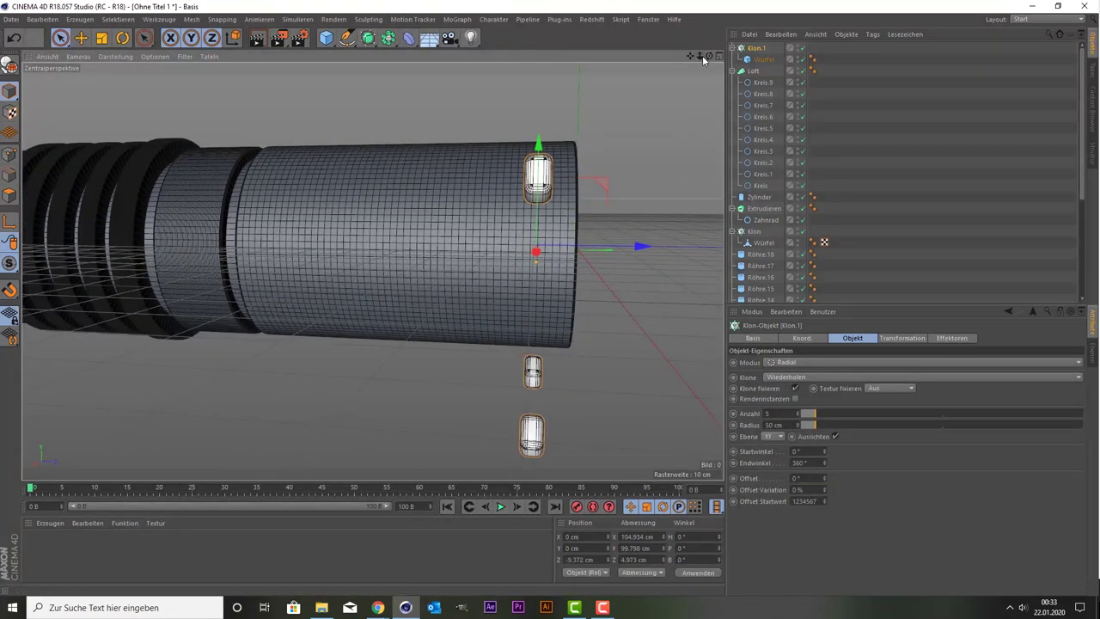
drag(706, 58, 469, 85)
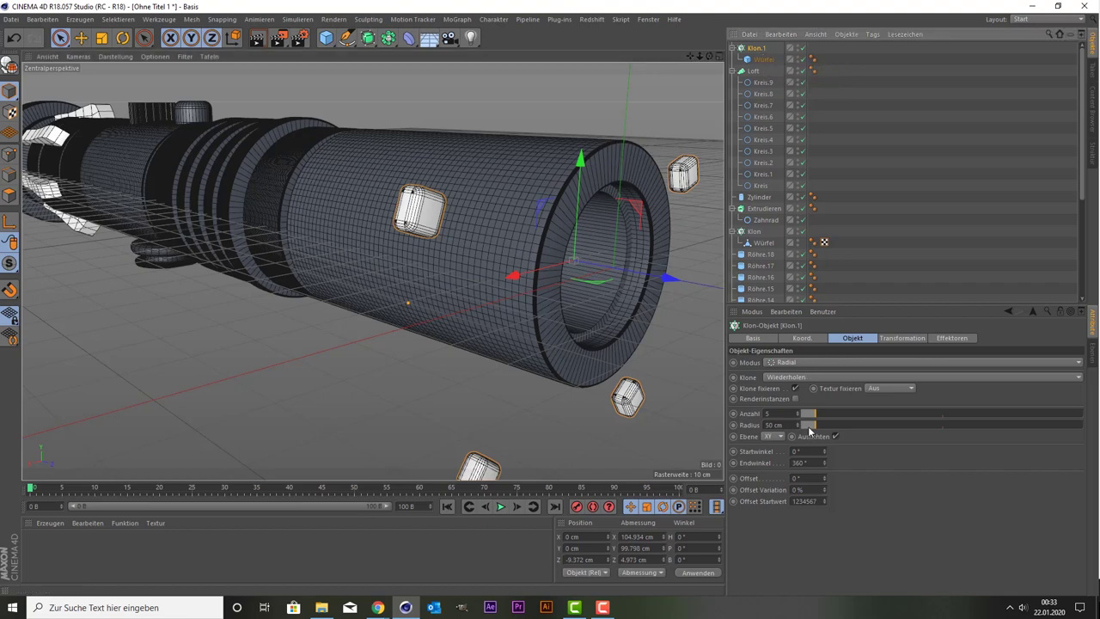
Try several Klon.1 radius values until the cube ring sits outside the end tube
click(808, 426)
drag(808, 430, 807, 427)
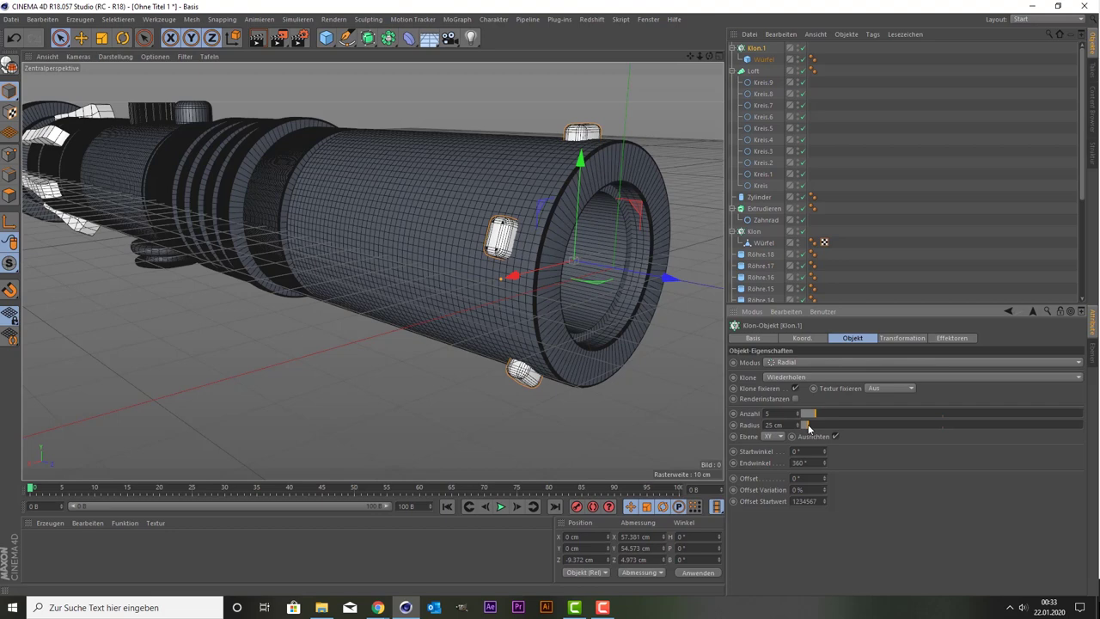
click(805, 426)
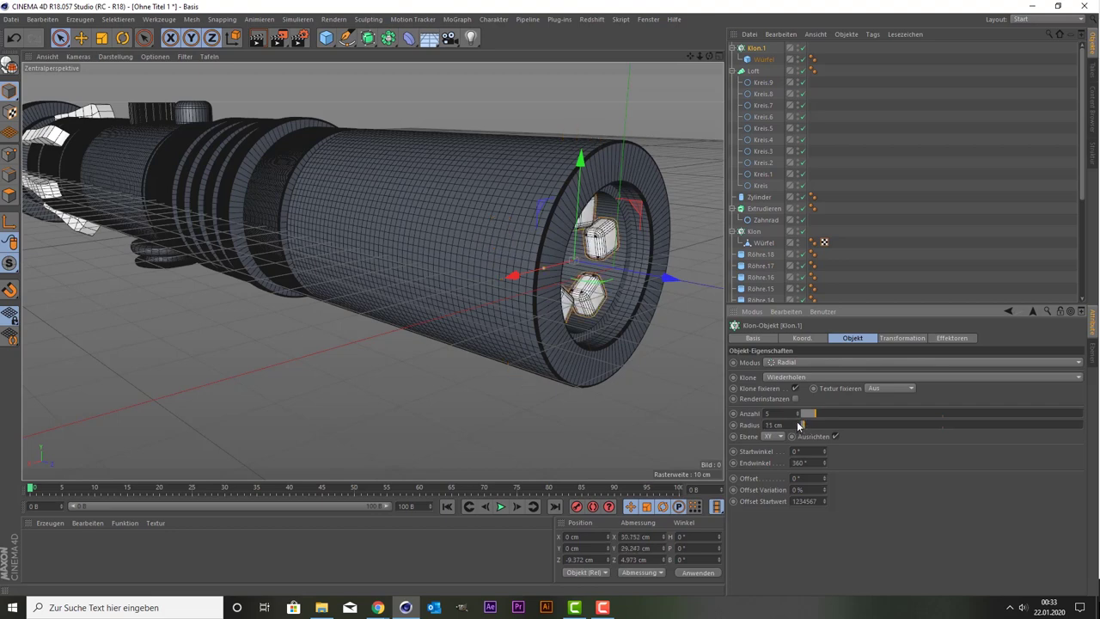
drag(798, 425, 798, 428)
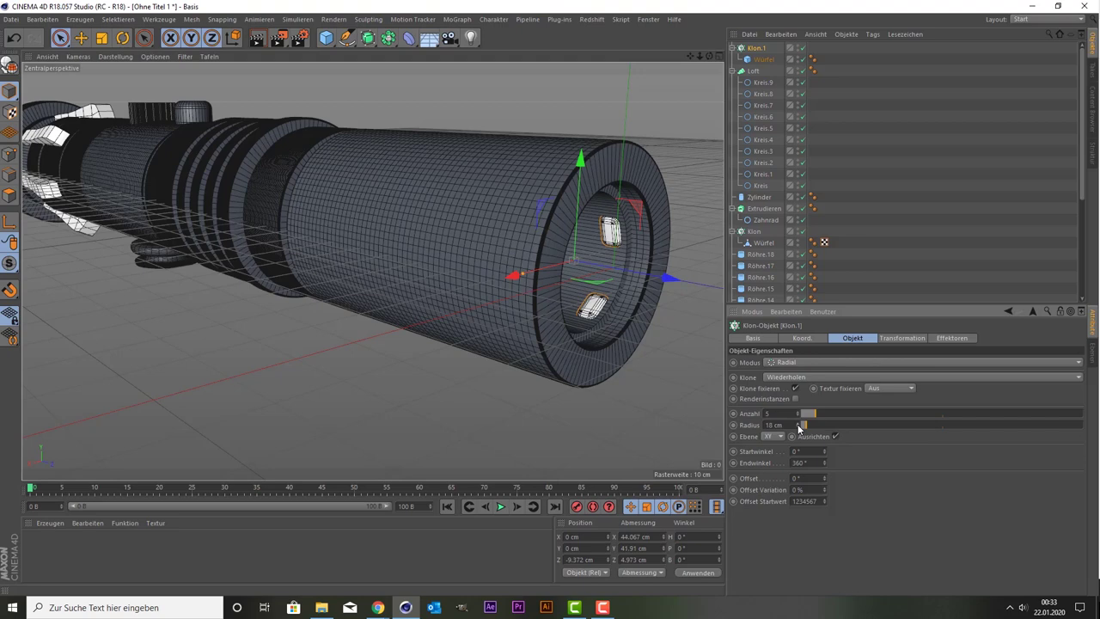
drag(799, 427, 797, 434)
alt+drag(550, 330, 515, 323)
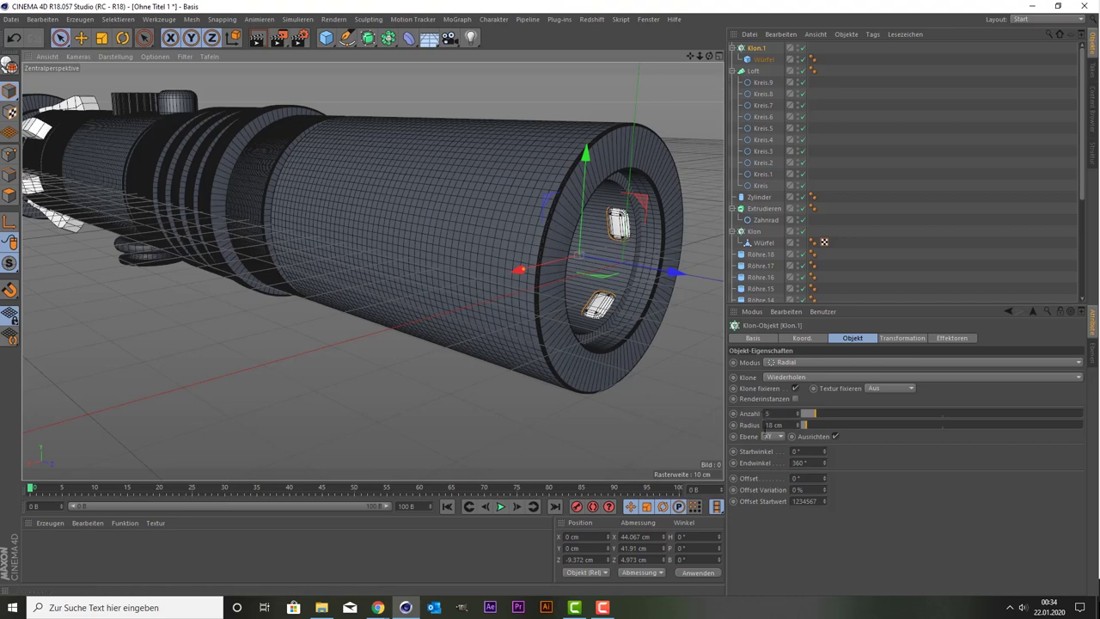
drag(797, 426, 798, 426)
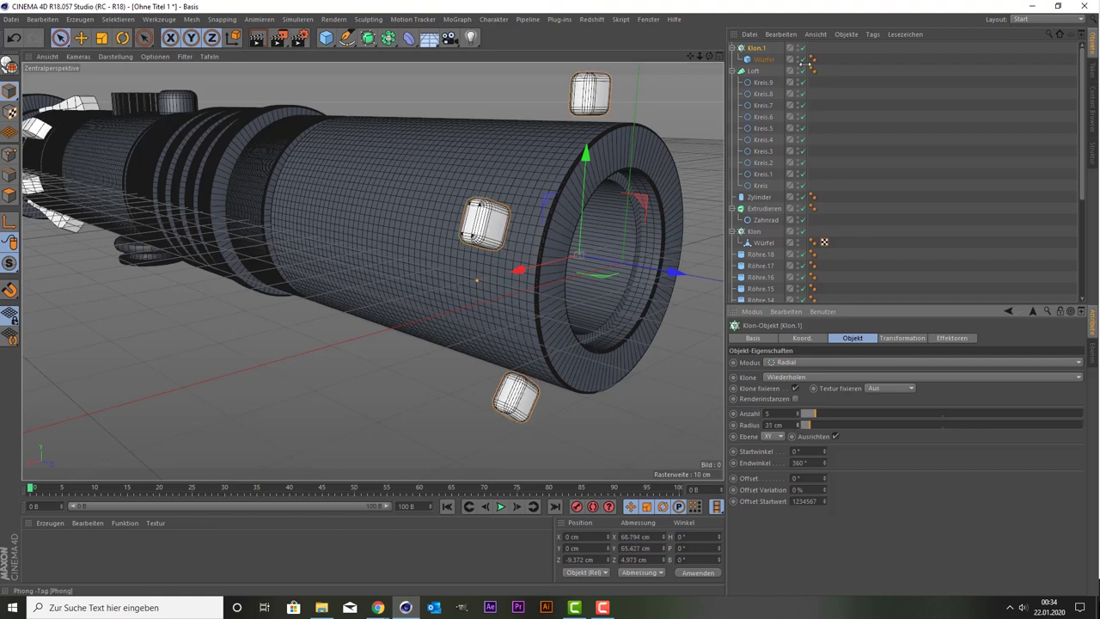
click(763, 59)
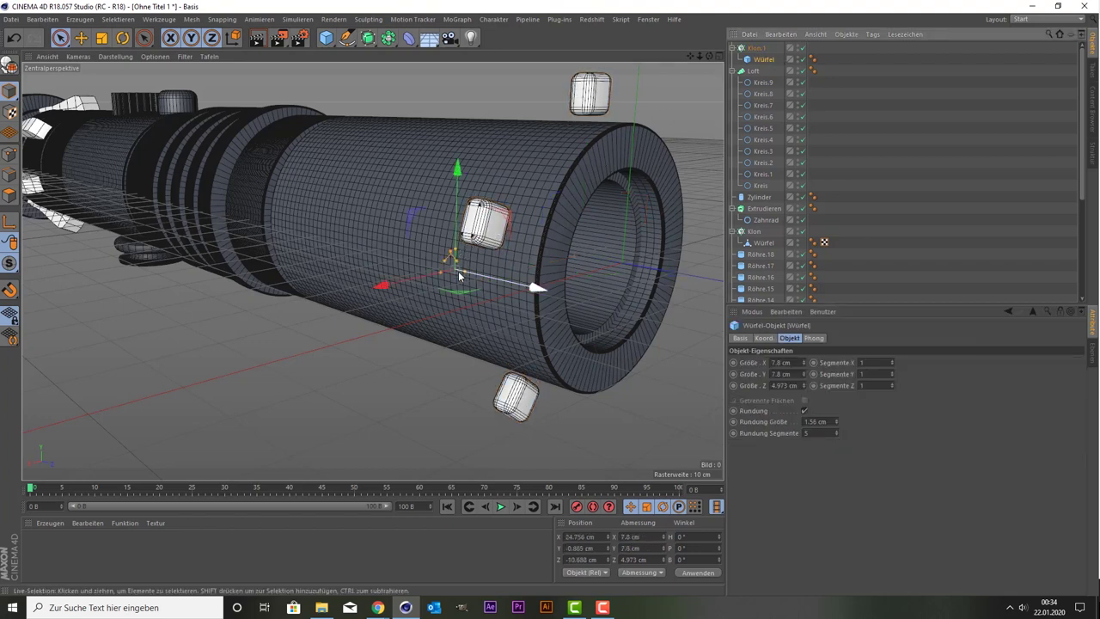
Take Würfel out of Klon.1 and trial an X stretch, then undo it
drag(761, 53, 762, 46)
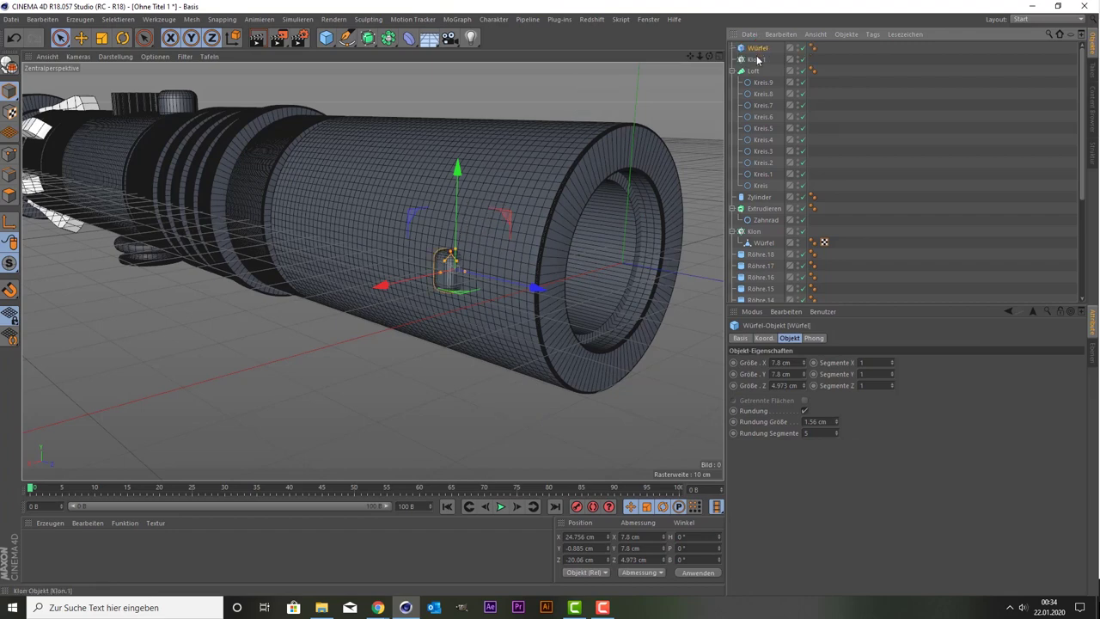
scroll(714, 101, down, 3)
scroll(543, 227, up, 4)
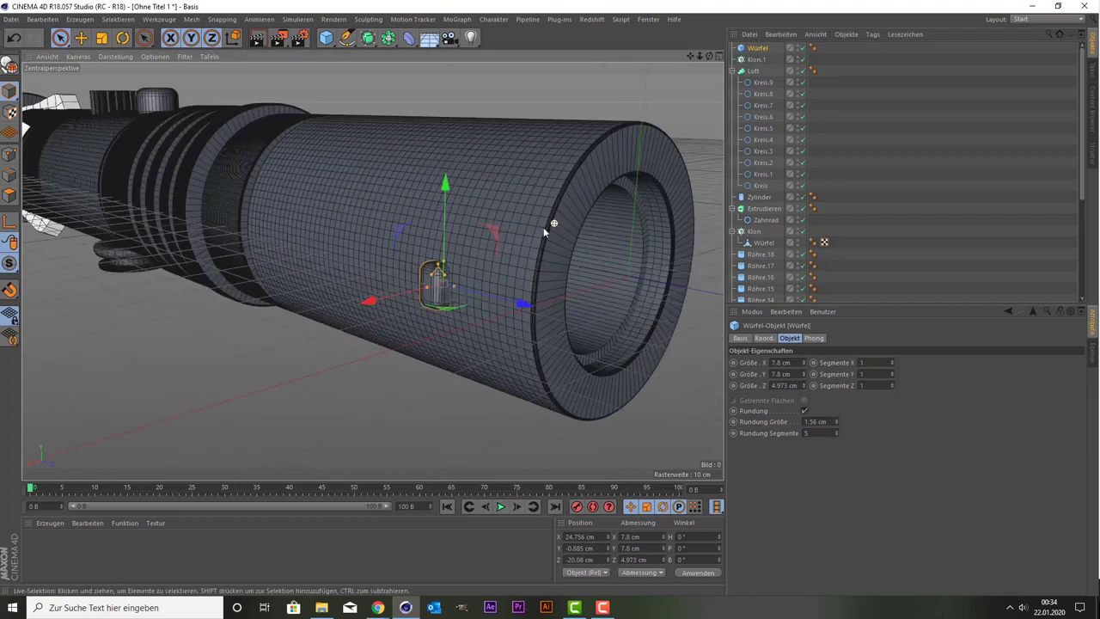
scroll(542, 226, up, 3)
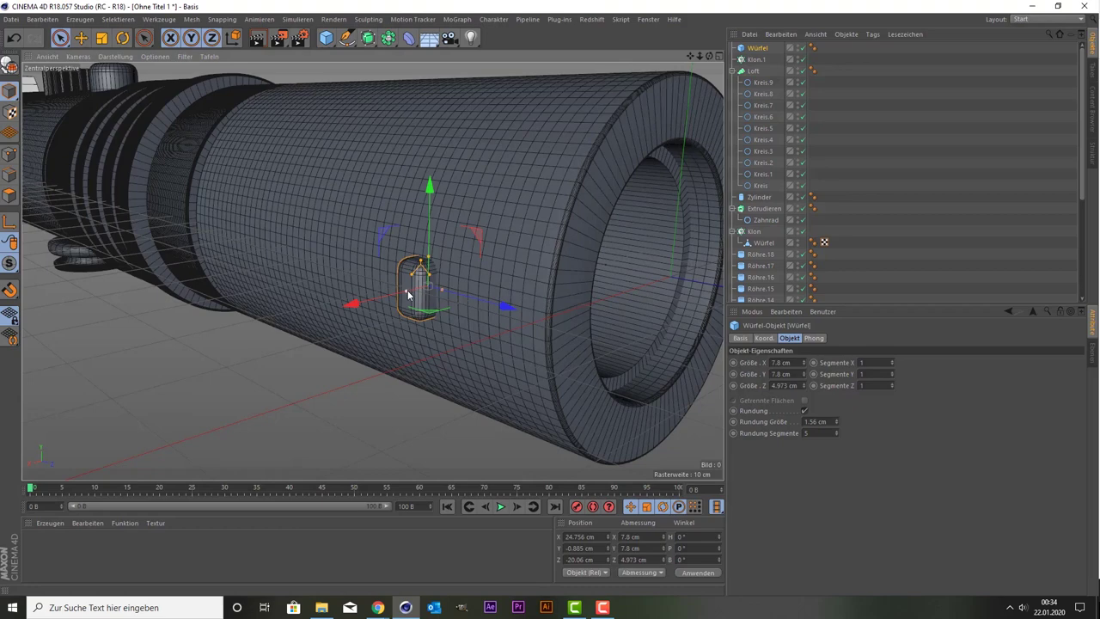
mouse_move(407, 295)
mouse_down()
mouse_move(388, 305)
mouse_move(285, 294)
mouse_move(359, 298)
mouse_up()
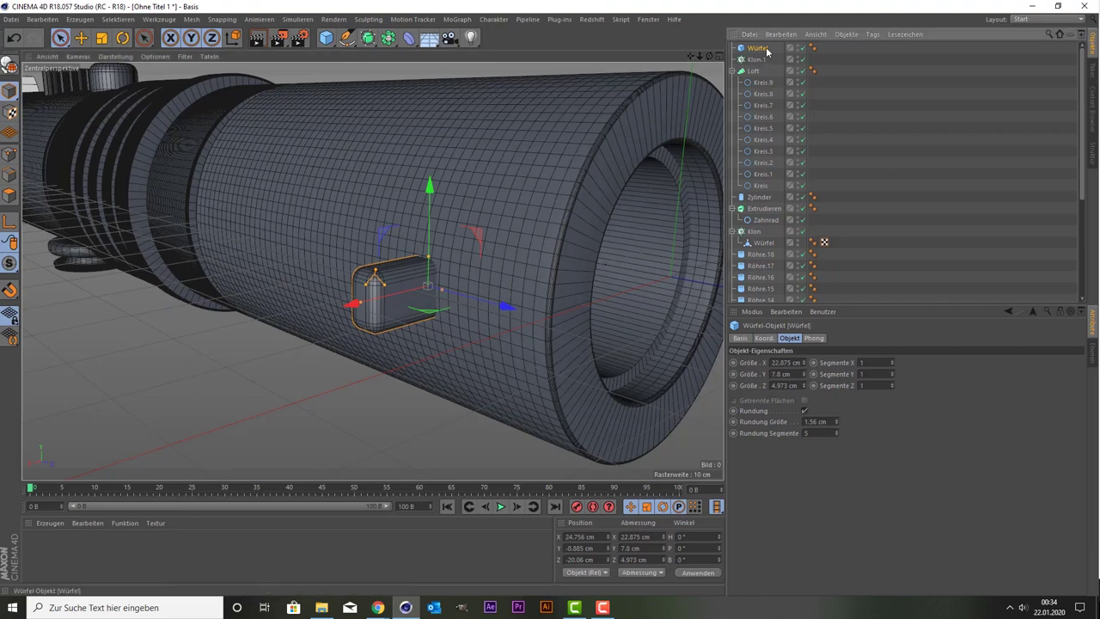
drag(767, 53, 753, 60)
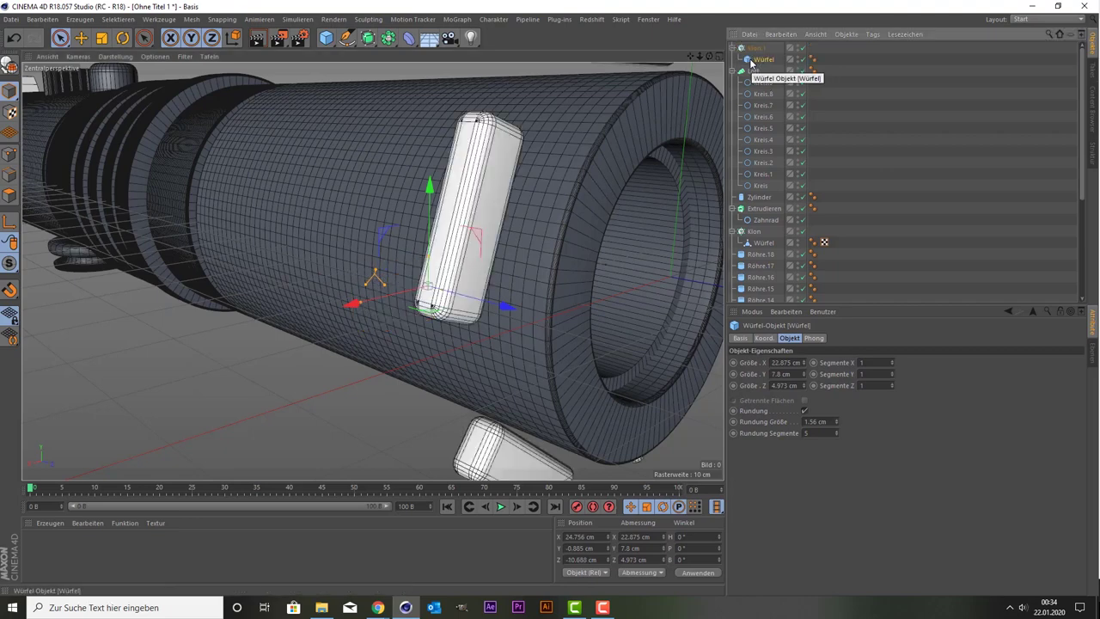
key(ctrl+z)
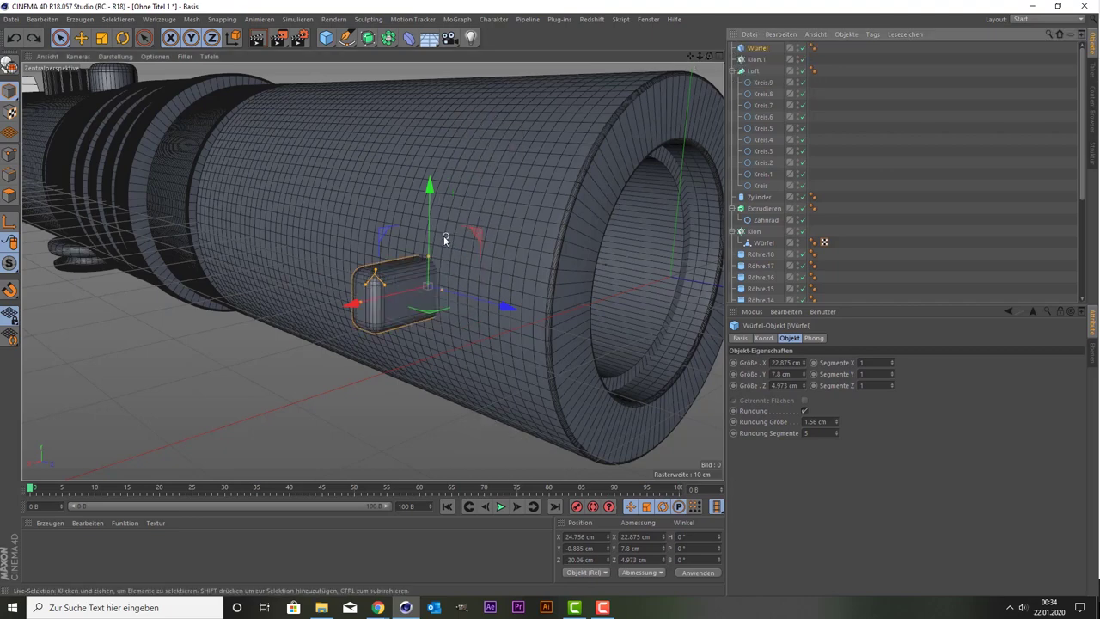
key(ctrl+z)
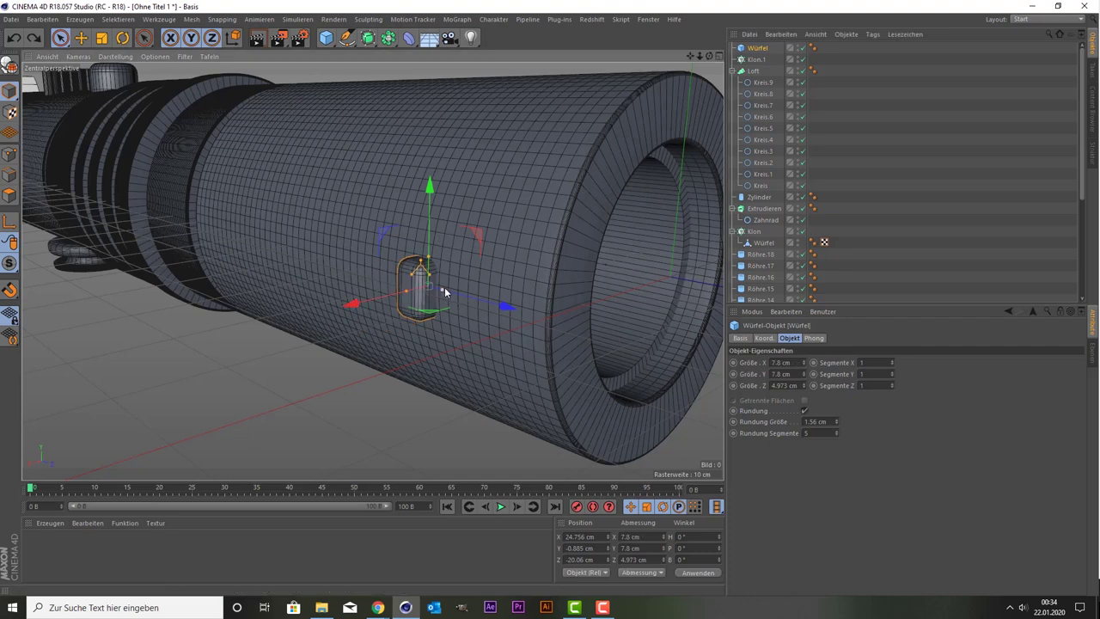
After undoing a Z stretch, make Würfel 14.401 cm tall and return it to Klon.1
drag(444, 289, 465, 288)
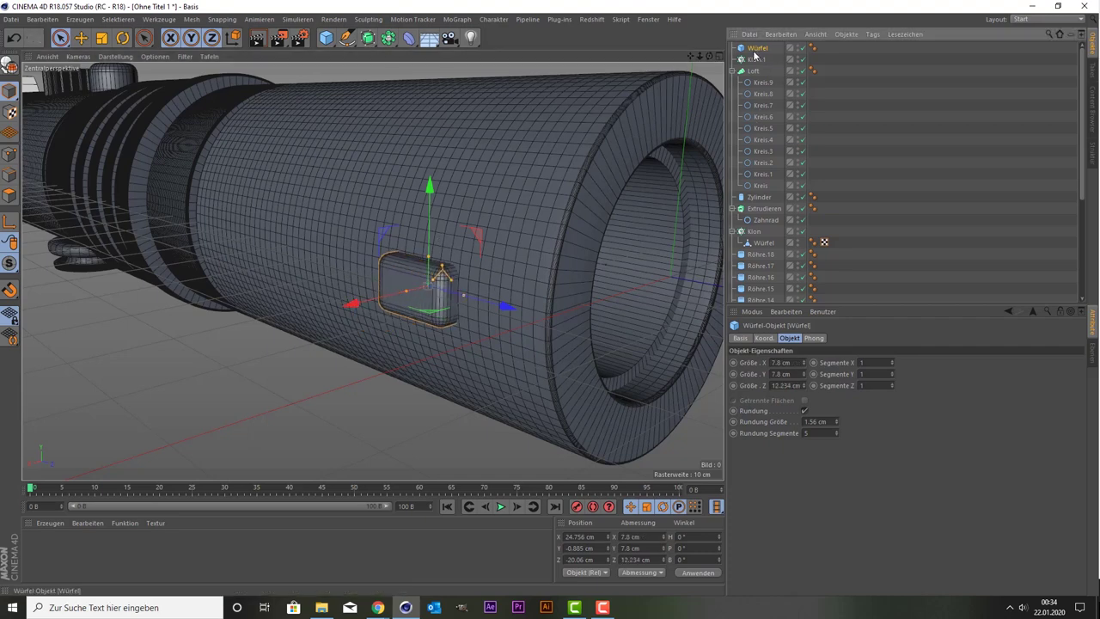
drag(757, 48, 756, 62)
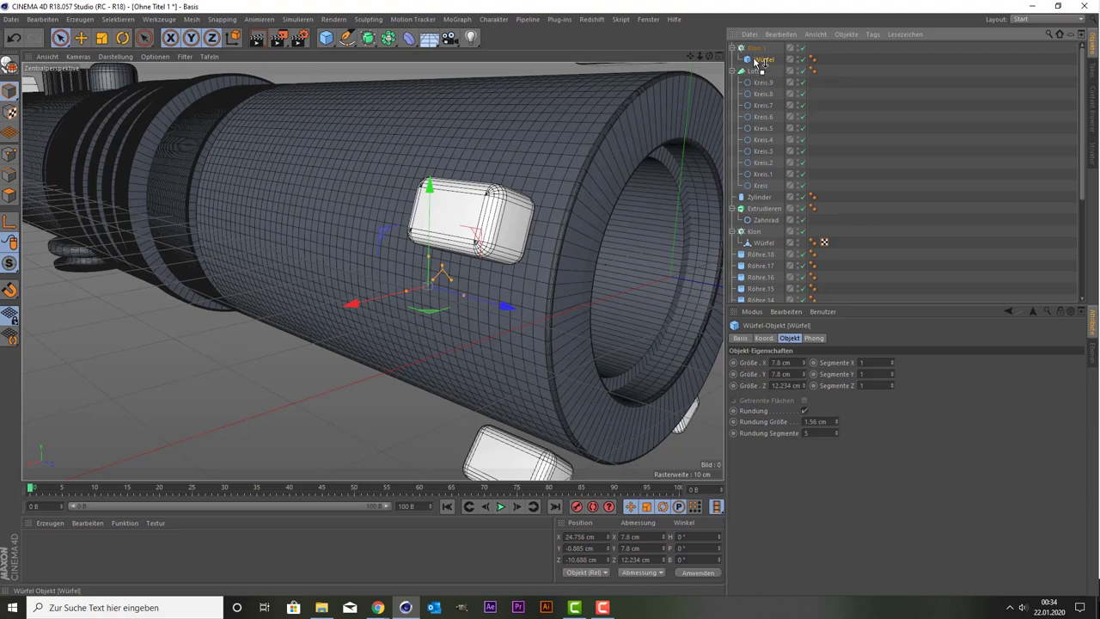
key(ctrl+z)
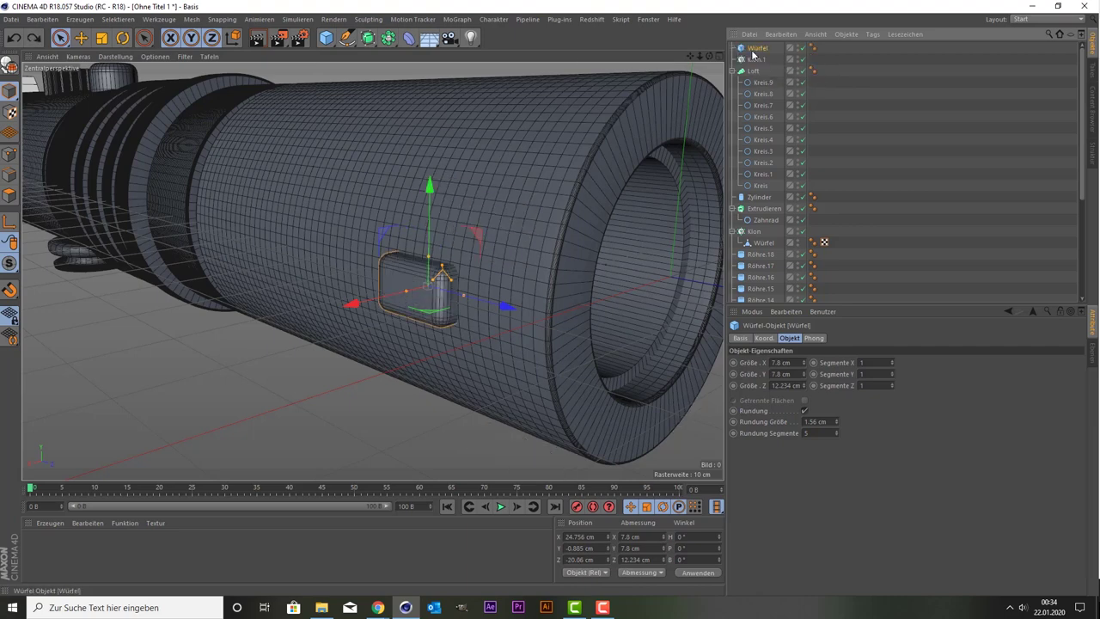
key(ctrl+z)
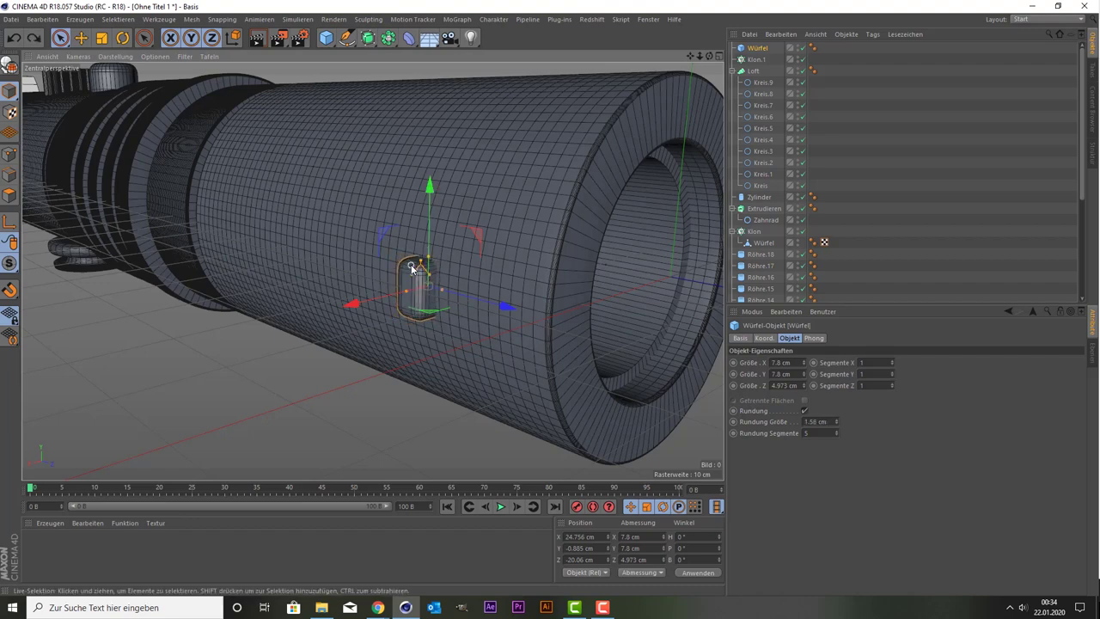
drag(420, 263, 420, 233)
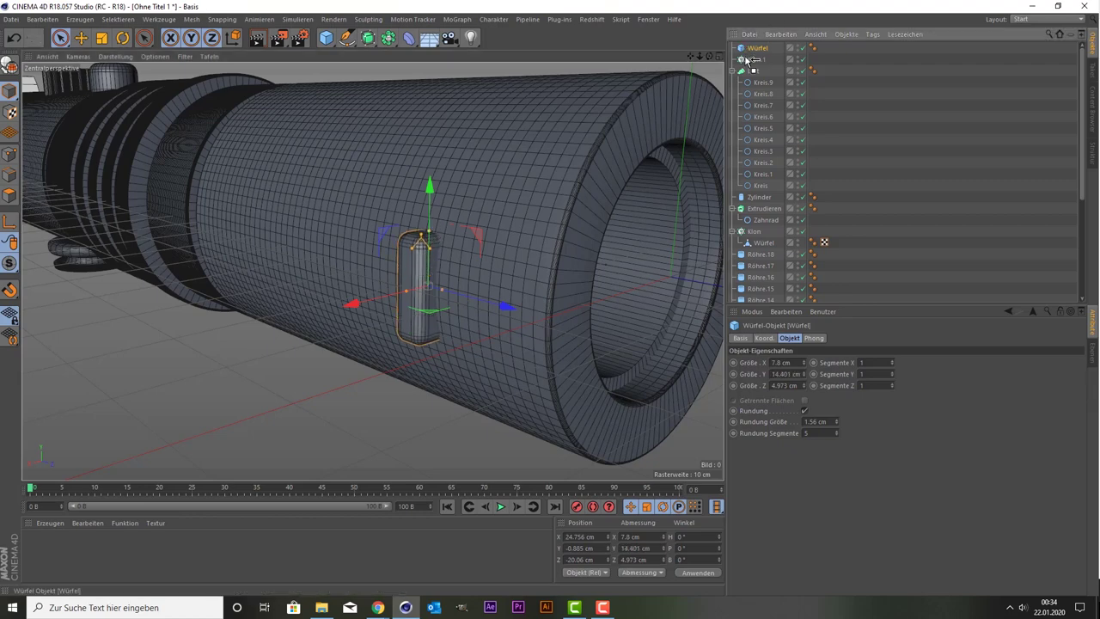
drag(747, 60, 747, 60)
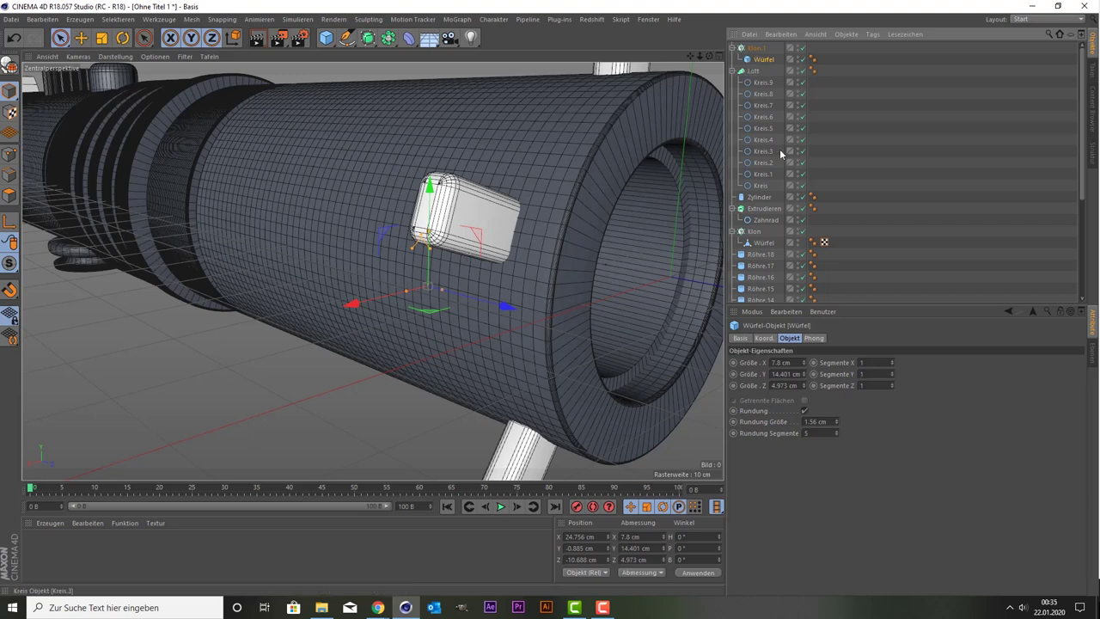
Reset Klon.1's radius to 1 cm, then raise it to 22 cm and check the view
click(756, 49)
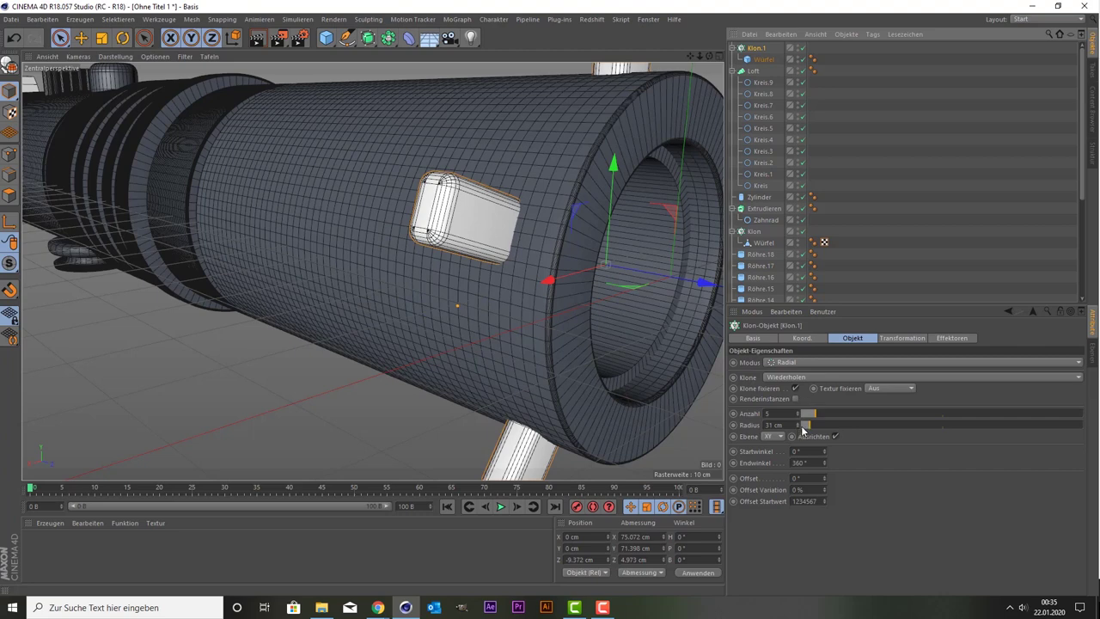
click(802, 426)
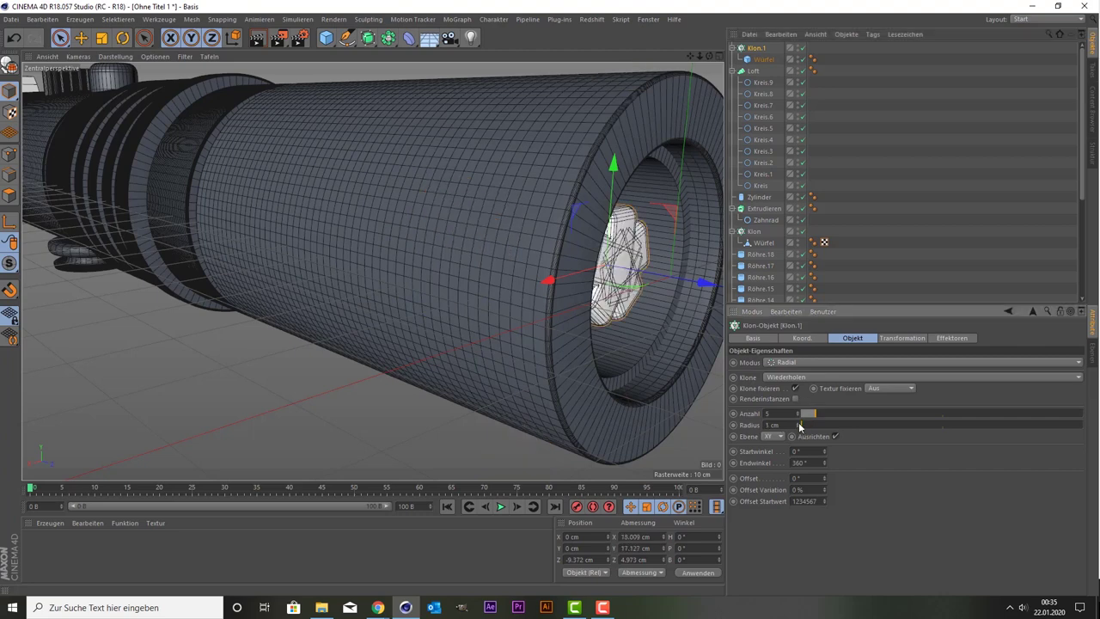
drag(799, 426, 800, 426)
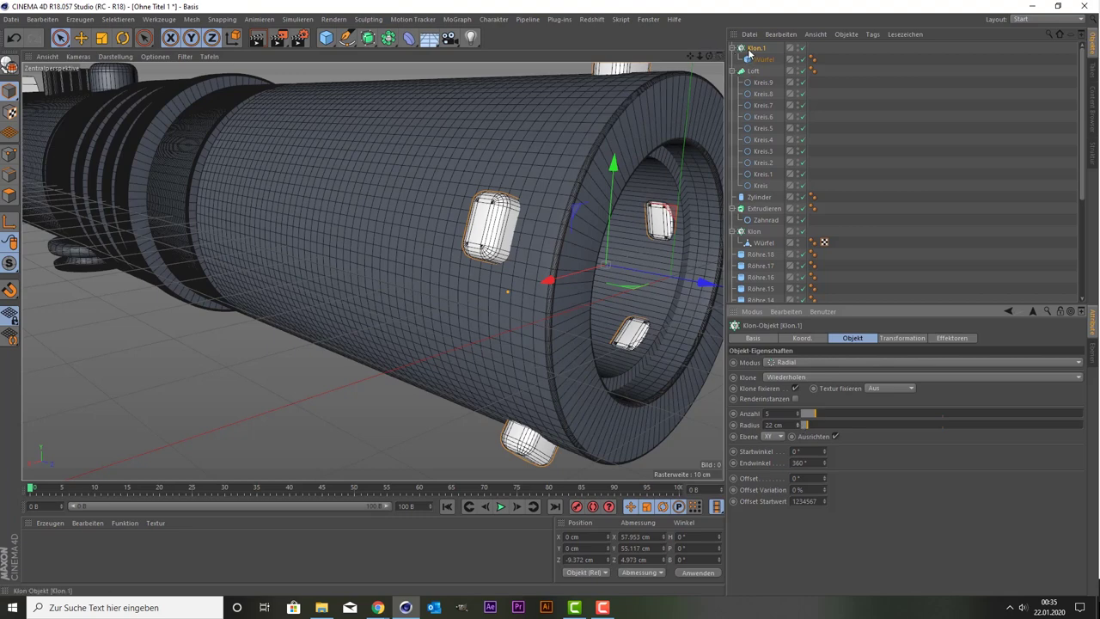
scroll(545, 139, up, 1)
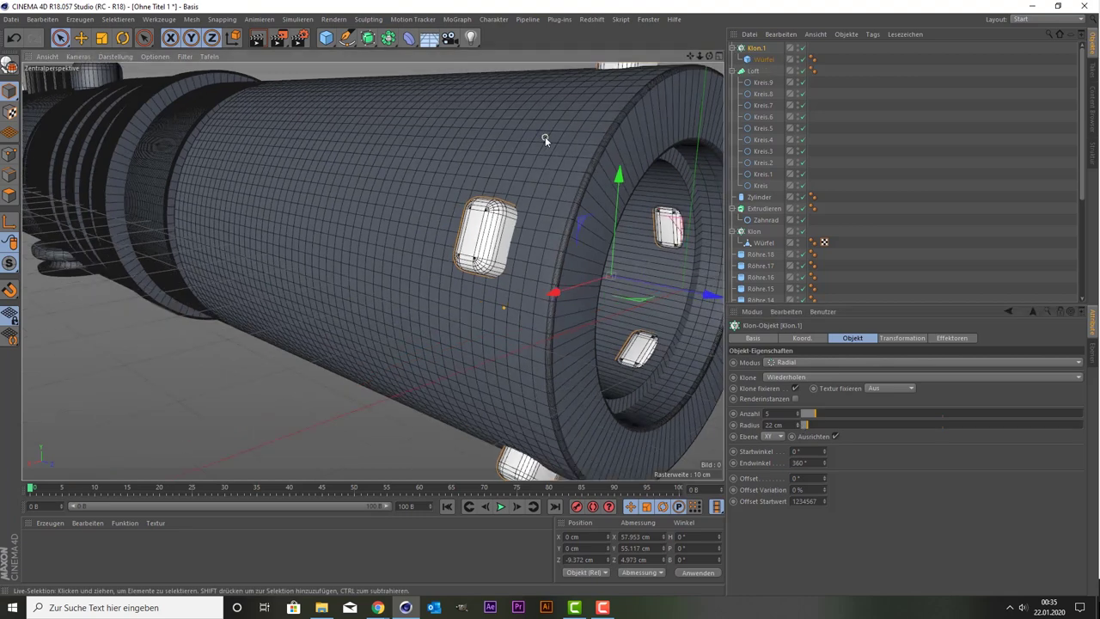
middle_click(545, 136)
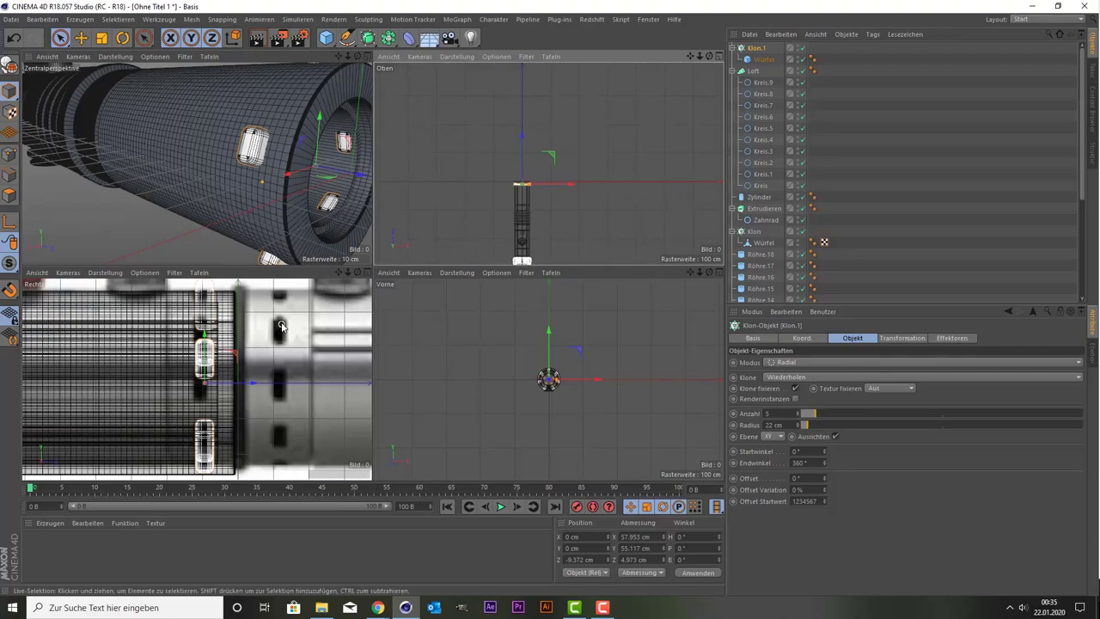
middle_click(353, 141)
scroll(567, 132, down, 1)
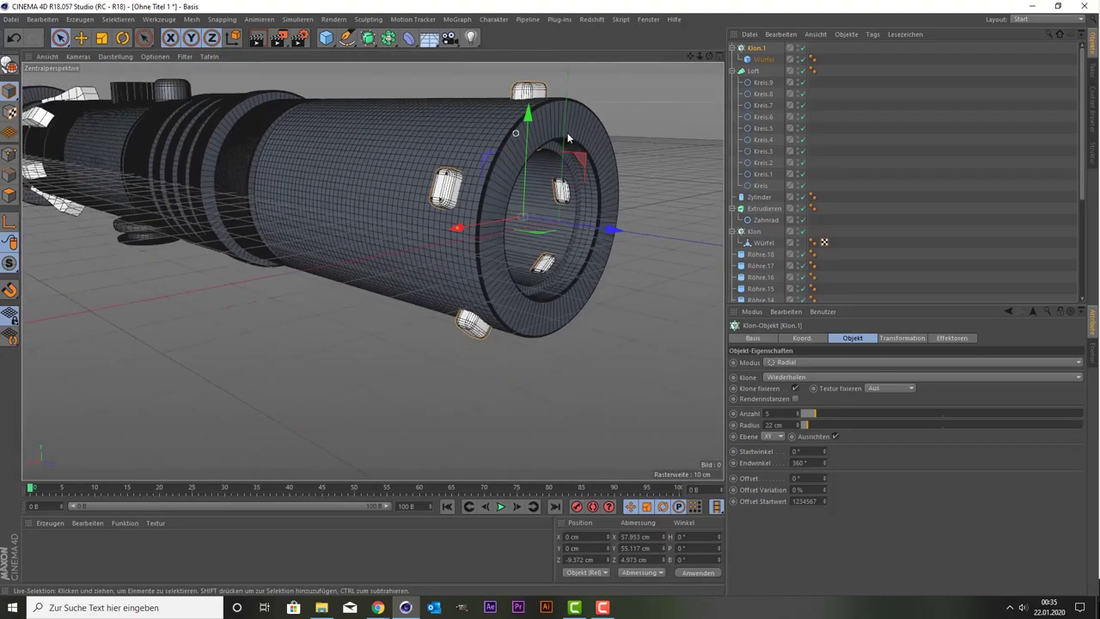
mouse_move(710, 55)
mouse_down()
mouse_move(653, 60)
mouse_move(687, 57)
mouse_up()
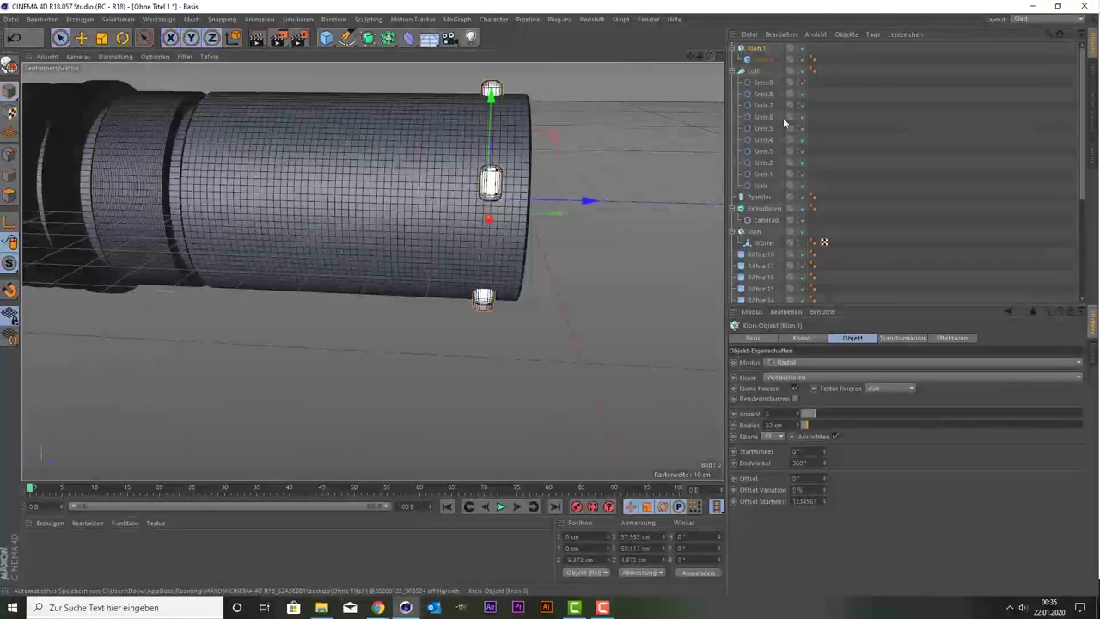
Settle the Klon.1 cloner on 7 clones at a 22 cm radius
click(796, 412)
click(796, 412)
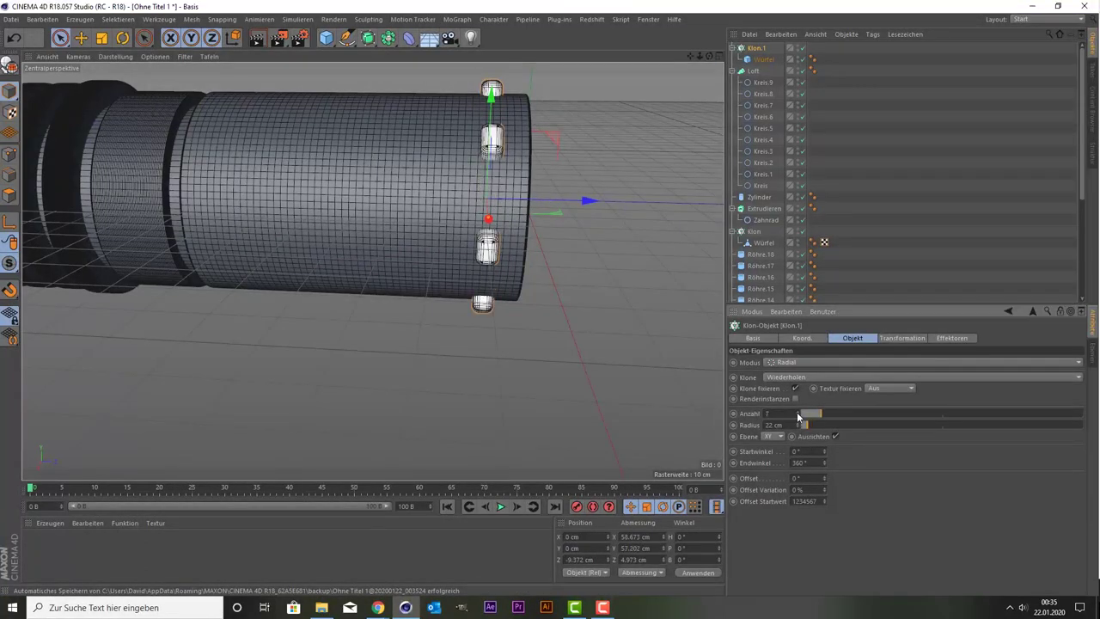
click(797, 413)
click(797, 423)
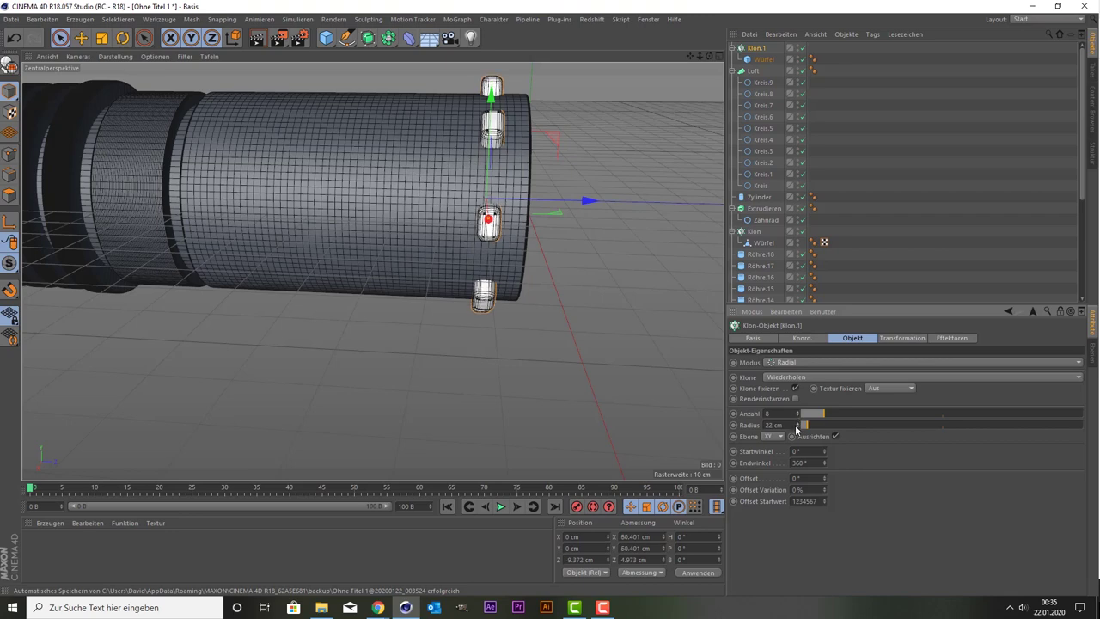
click(796, 427)
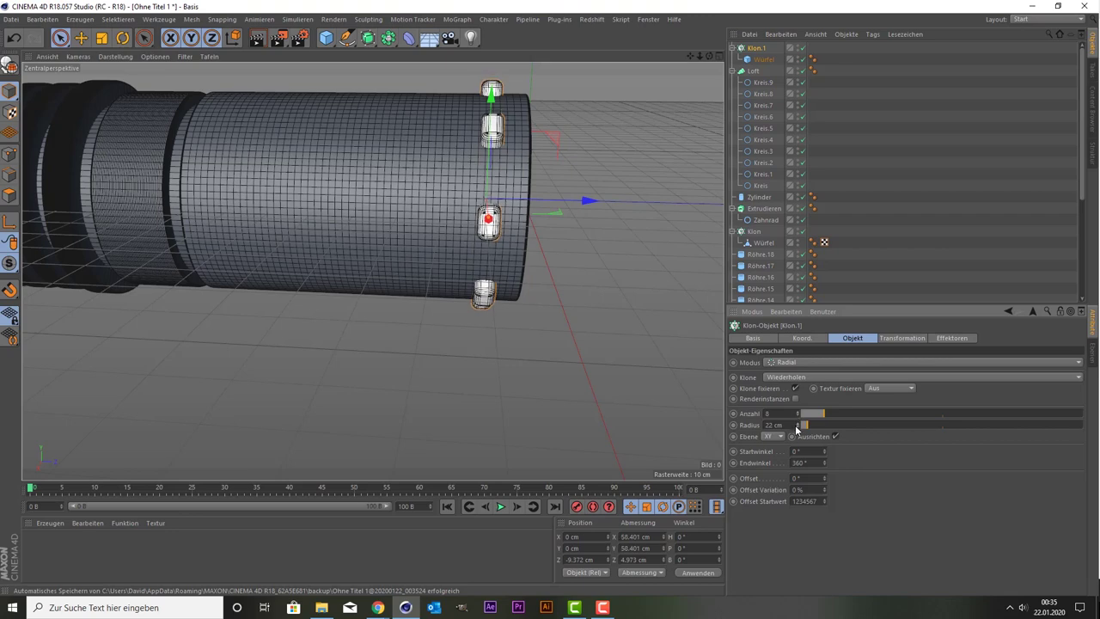
click(796, 417)
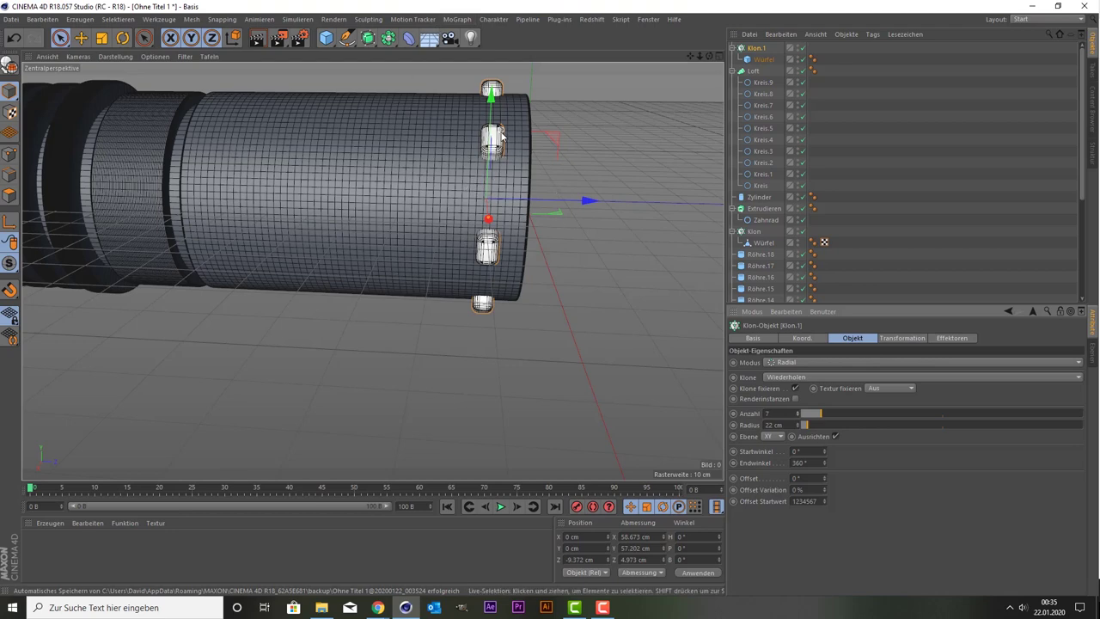
Add a Boole object holding Klon.1 and Röhre.1 so the clones cut slots into the end tube
click(367, 46)
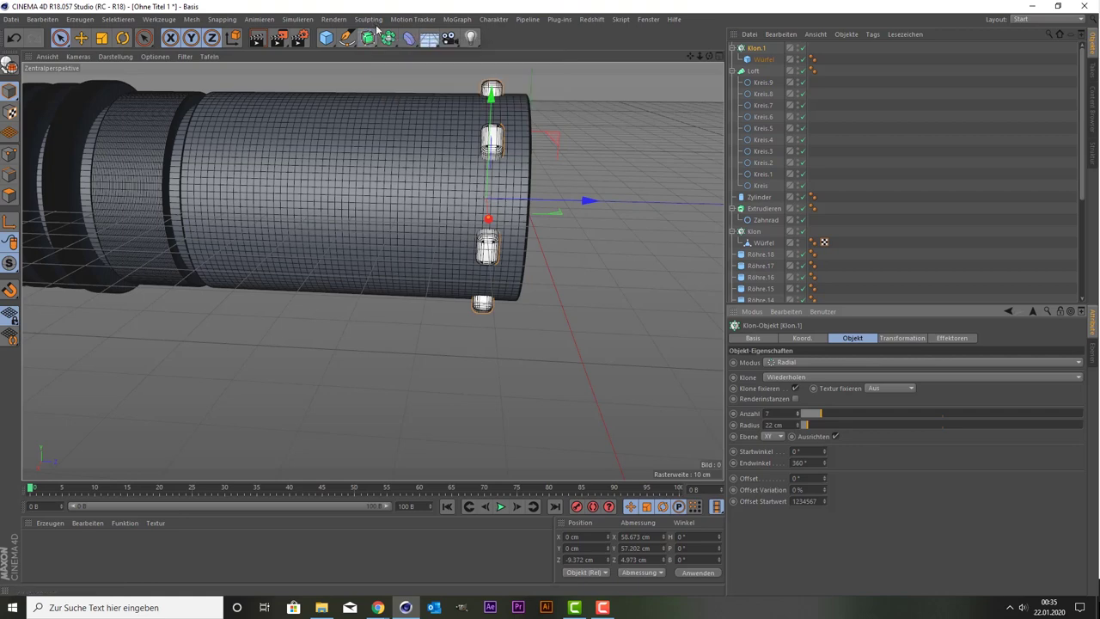
click(388, 38)
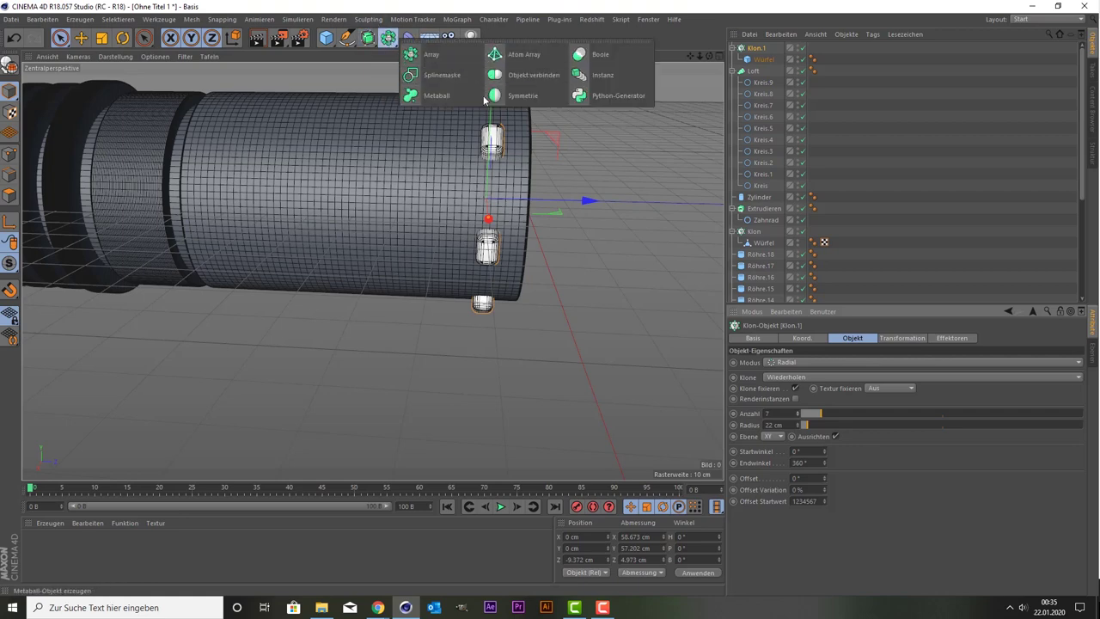
click(601, 54)
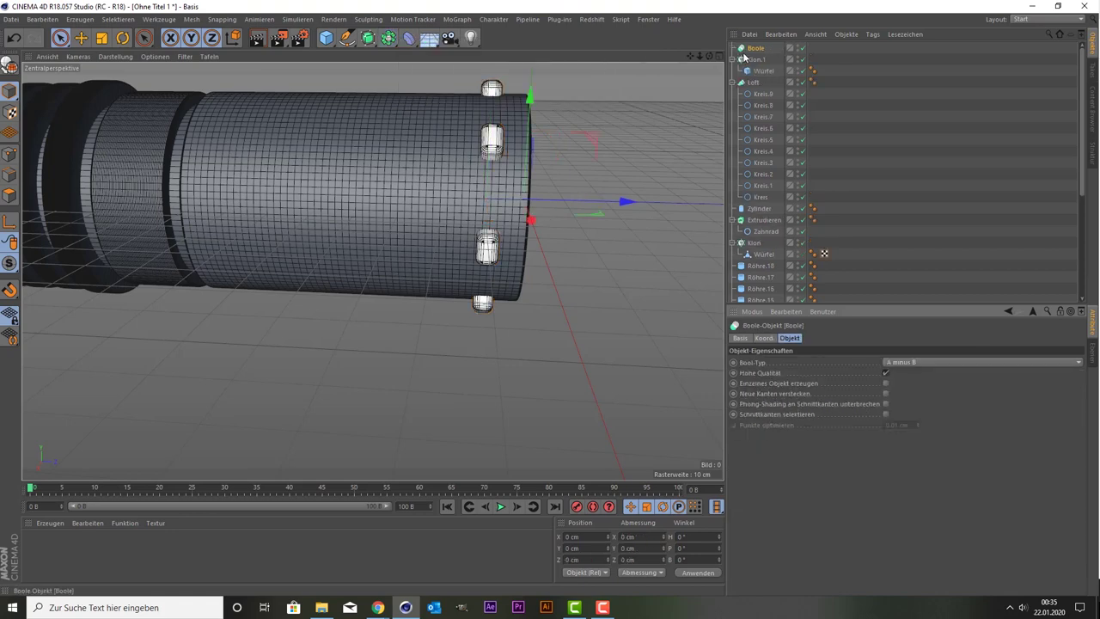
drag(746, 64, 762, 48)
click(359, 243)
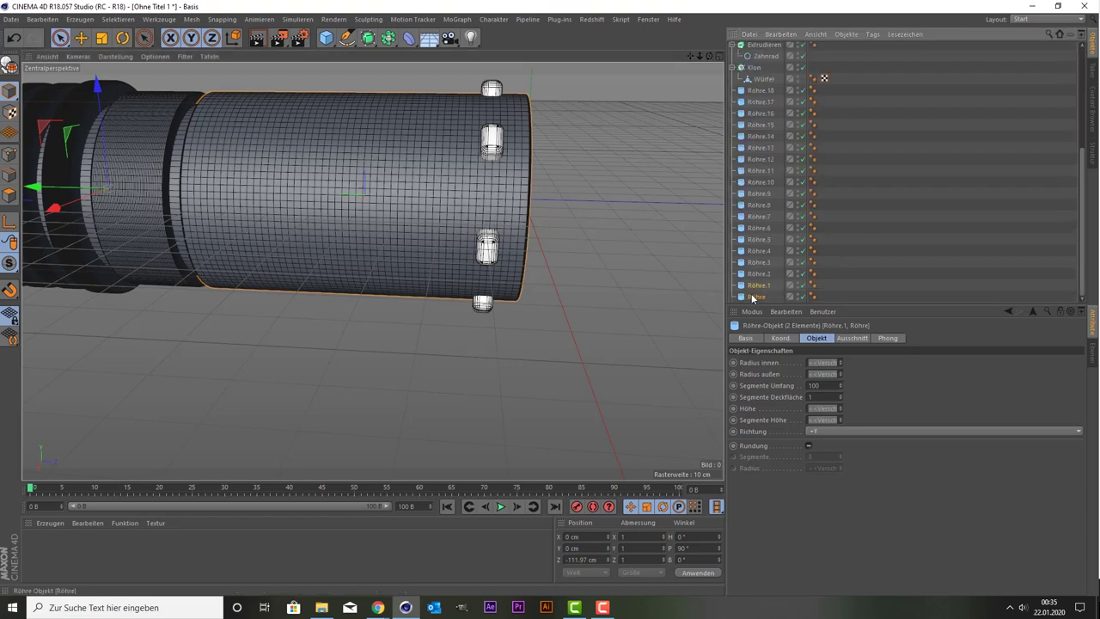
click(762, 290)
mouse_move(762, 290)
mouse_down()
mouse_move(749, 33)
mouse_move(762, 49)
mouse_up()
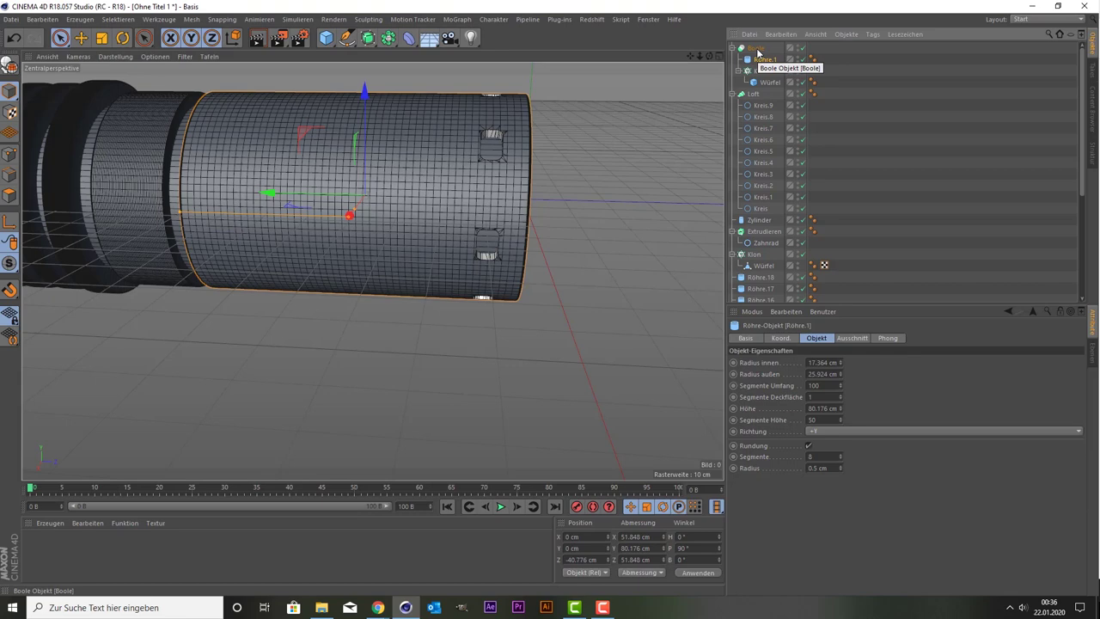
scroll(437, 160, down, 5)
scroll(438, 160, down, 1)
scroll(437, 159, down, 1)
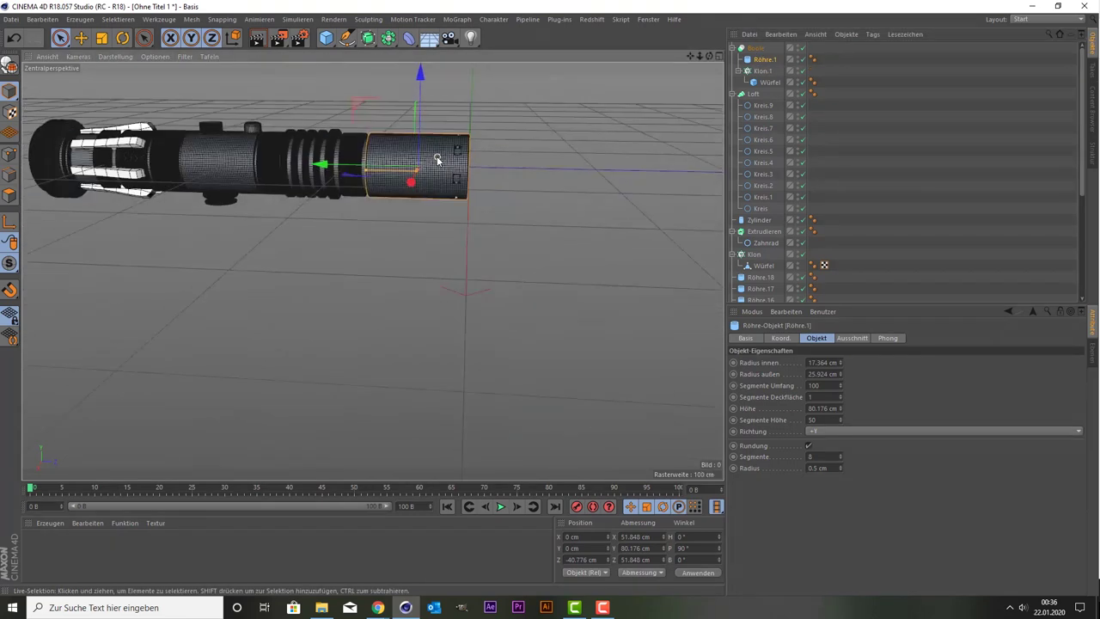
scroll(437, 160, up, 3)
scroll(516, 138, down, 2)
scroll(571, 116, down, 1)
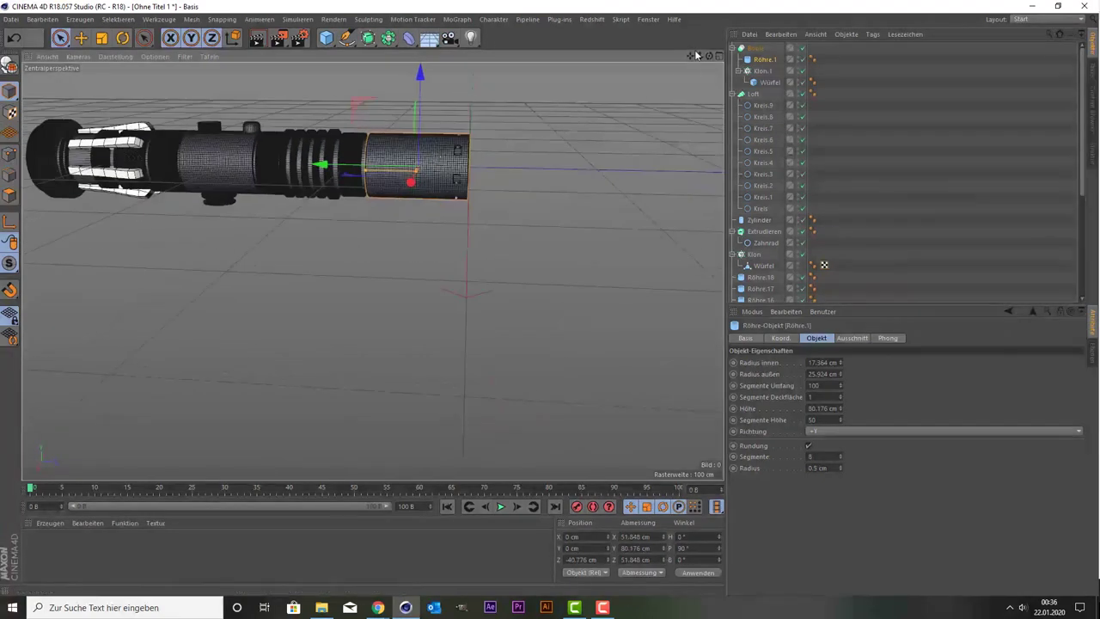
drag(692, 58, 526, 142)
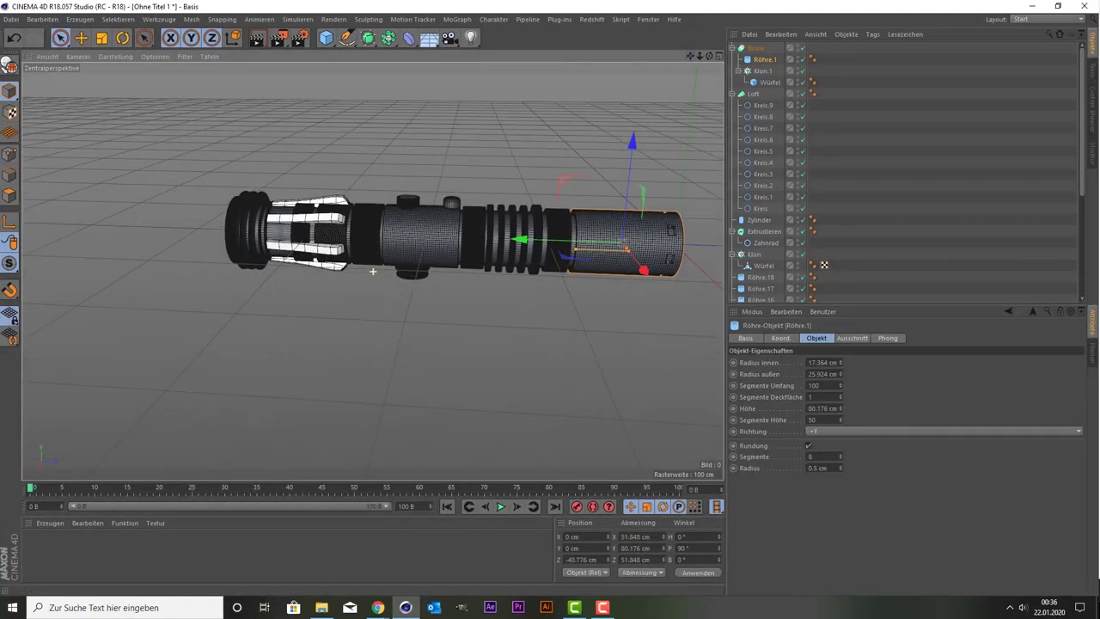
scroll(550, 232, up, 1)
scroll(547, 229, up, 1)
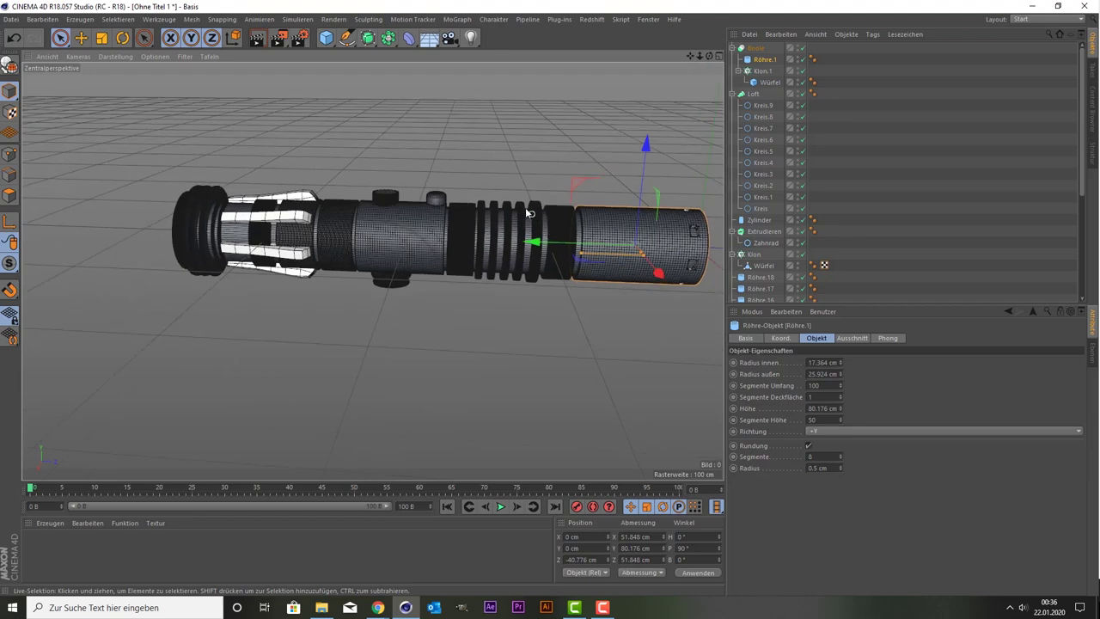
scroll(526, 209, up, 2)
scroll(448, 196, up, 1)
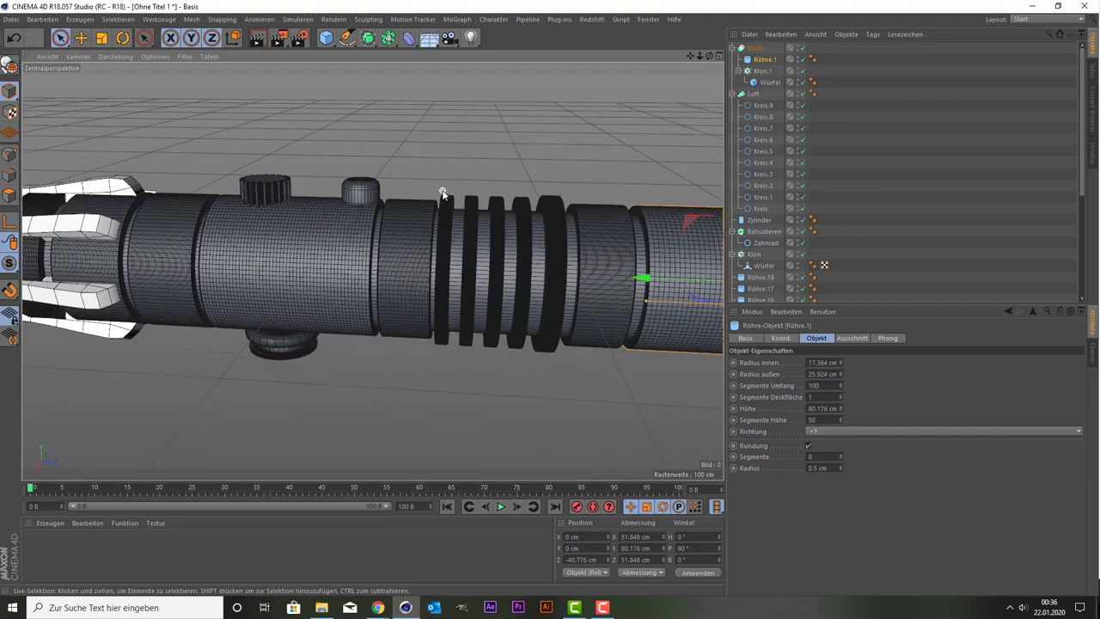
scroll(443, 193, down, 1)
scroll(442, 193, down, 2)
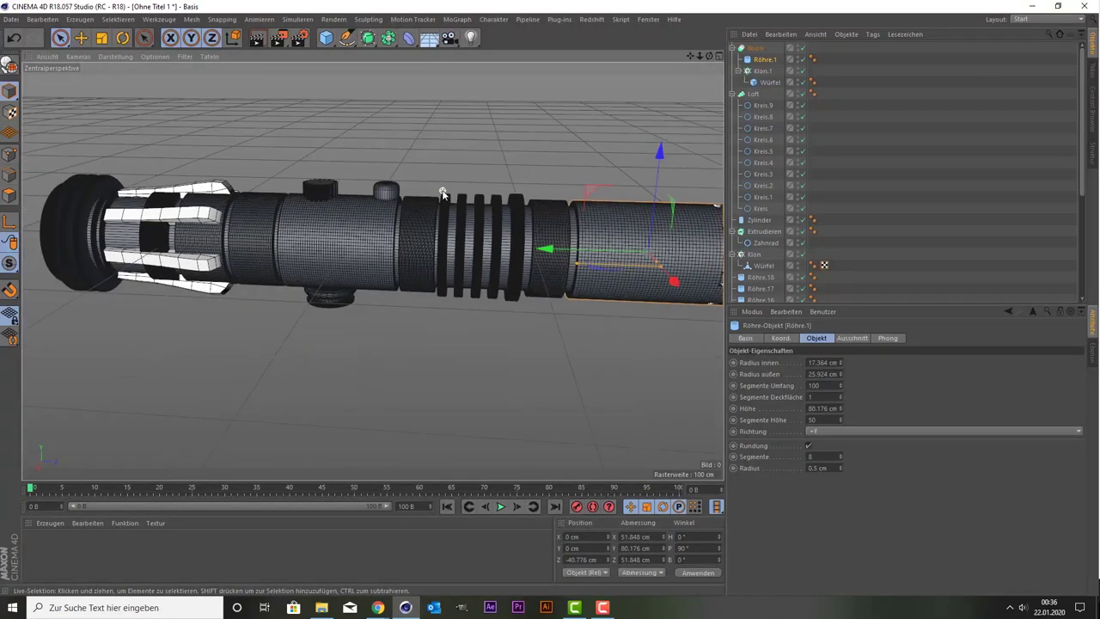
scroll(442, 194, down, 1)
Create a new Redshift material, RS Material, and set its preset to Aluminium
click(47, 522)
mouse_move(60, 440)
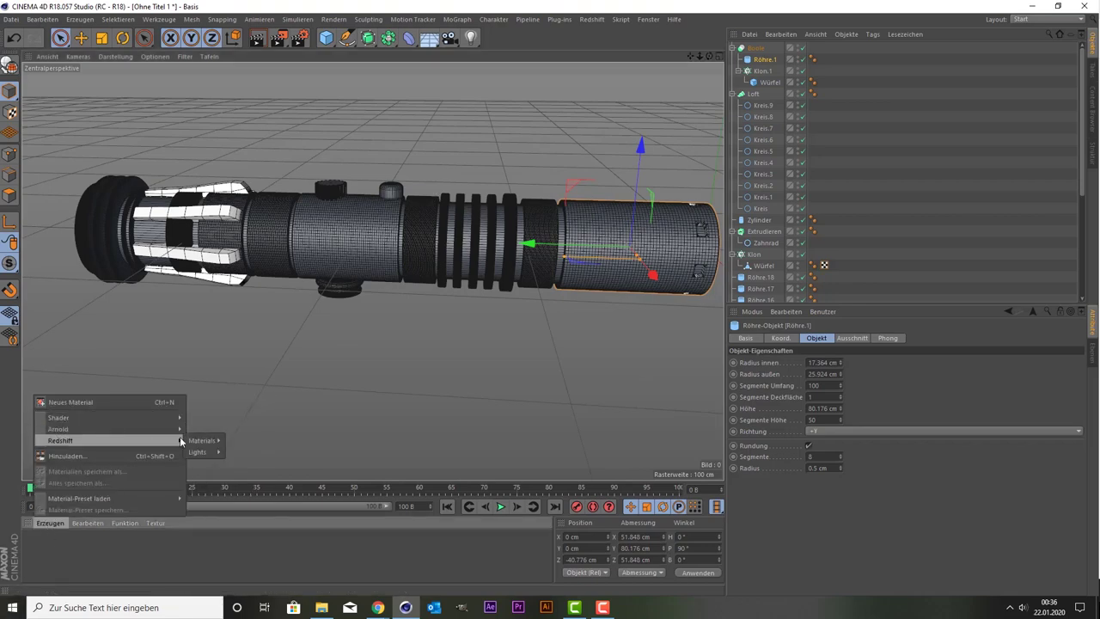
mouse_move(203, 440)
click(247, 440)
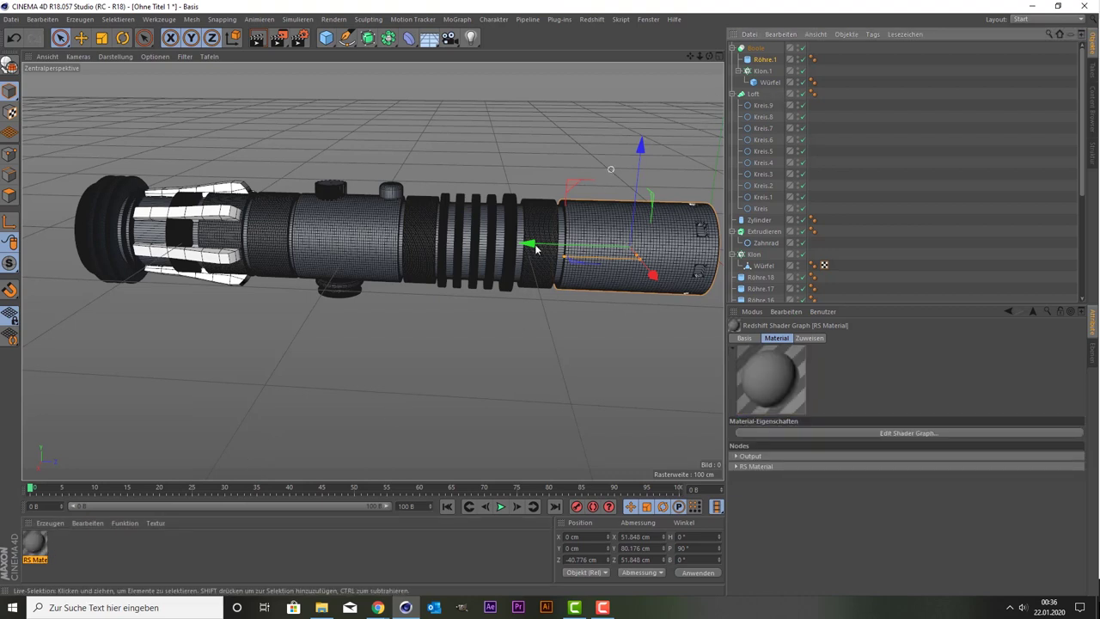
double_click(34, 543)
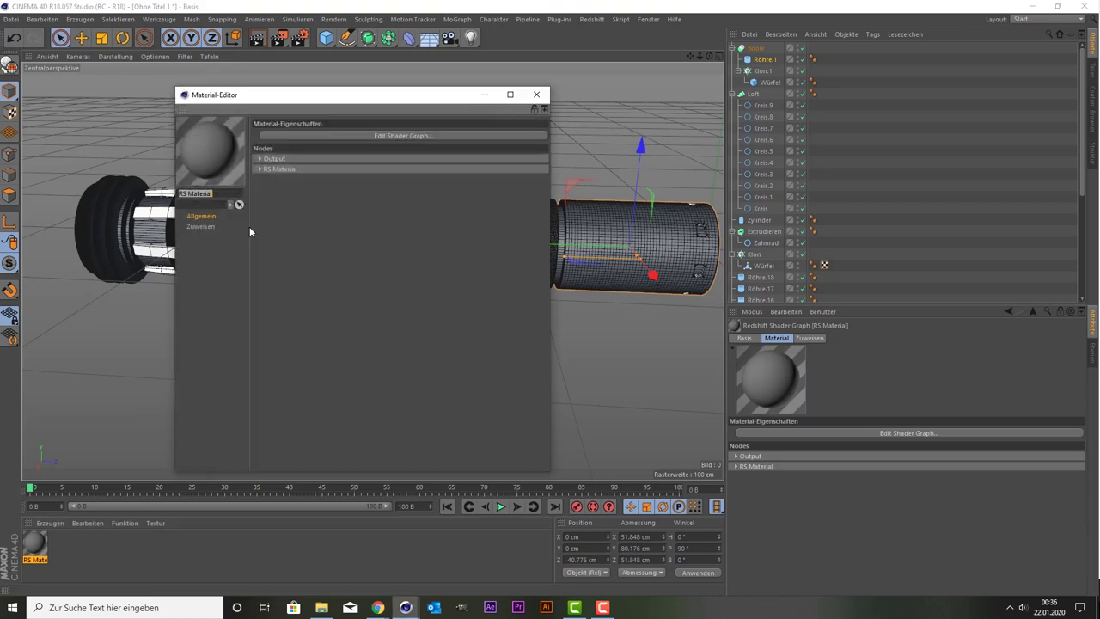
click(280, 170)
click(317, 215)
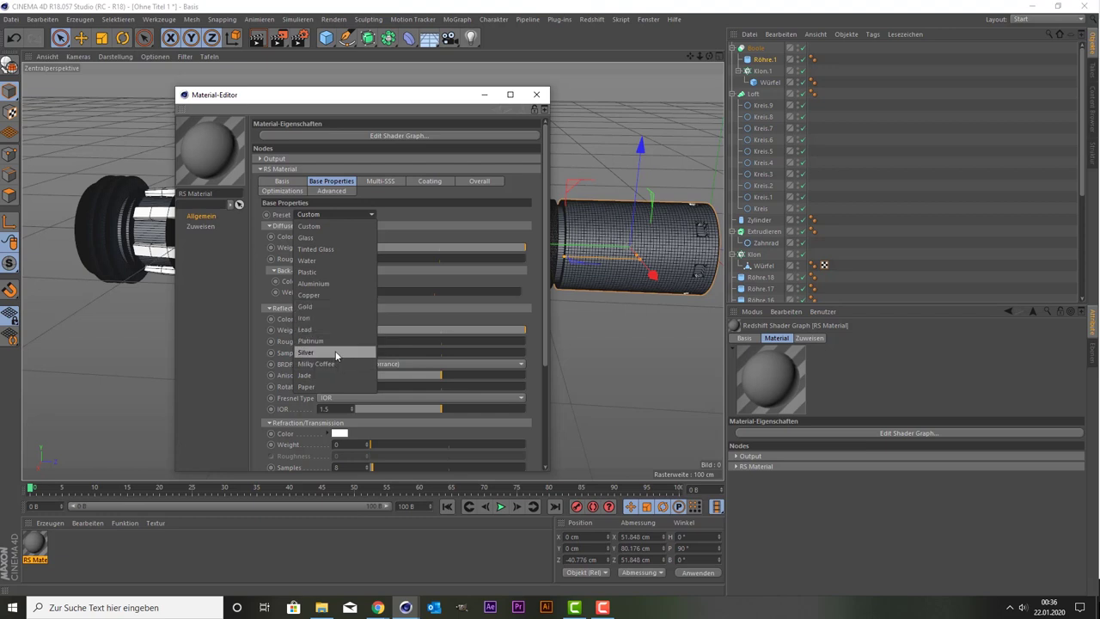
click(336, 284)
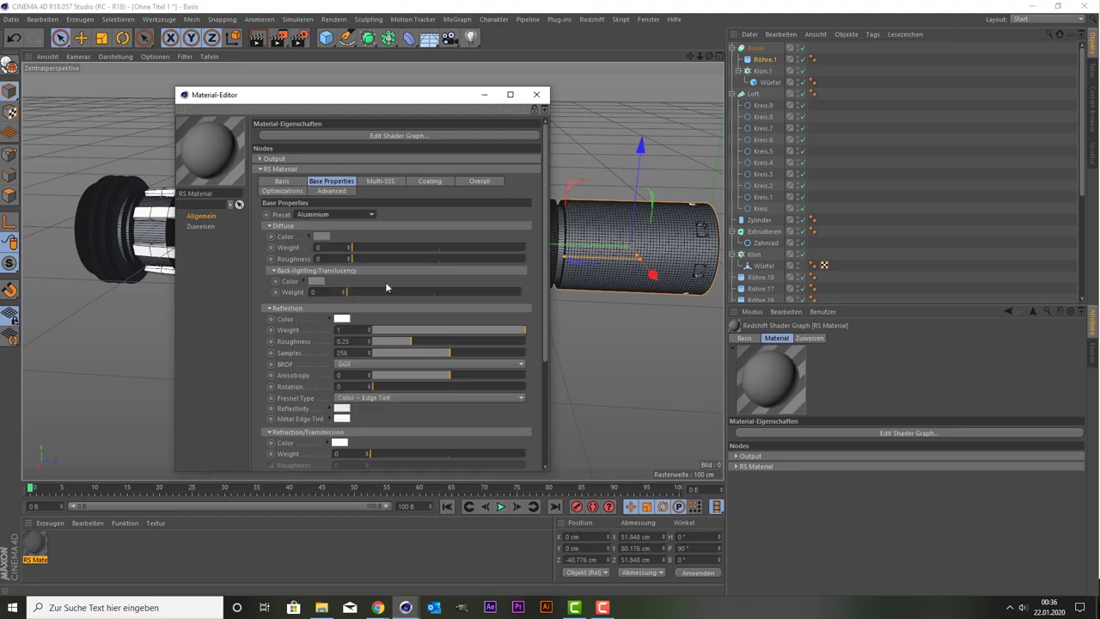
click(536, 94)
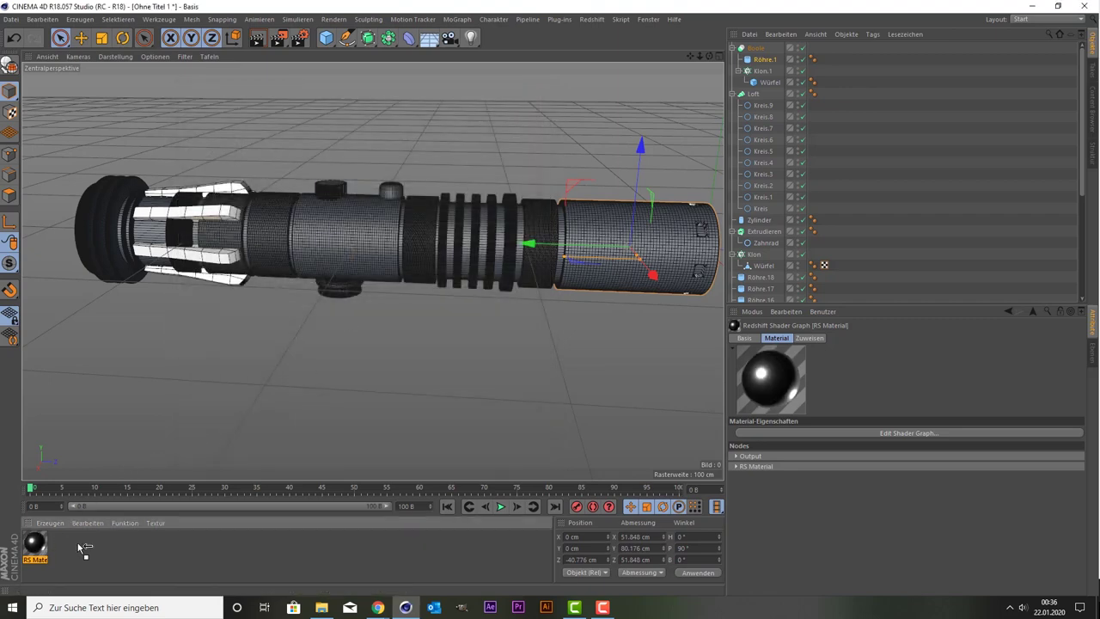
Apply RS Material to Röhre.1, undo the stray Loft assignment, and tag Röhre.18 and Röhre.17
drag(616, 222, 616, 222)
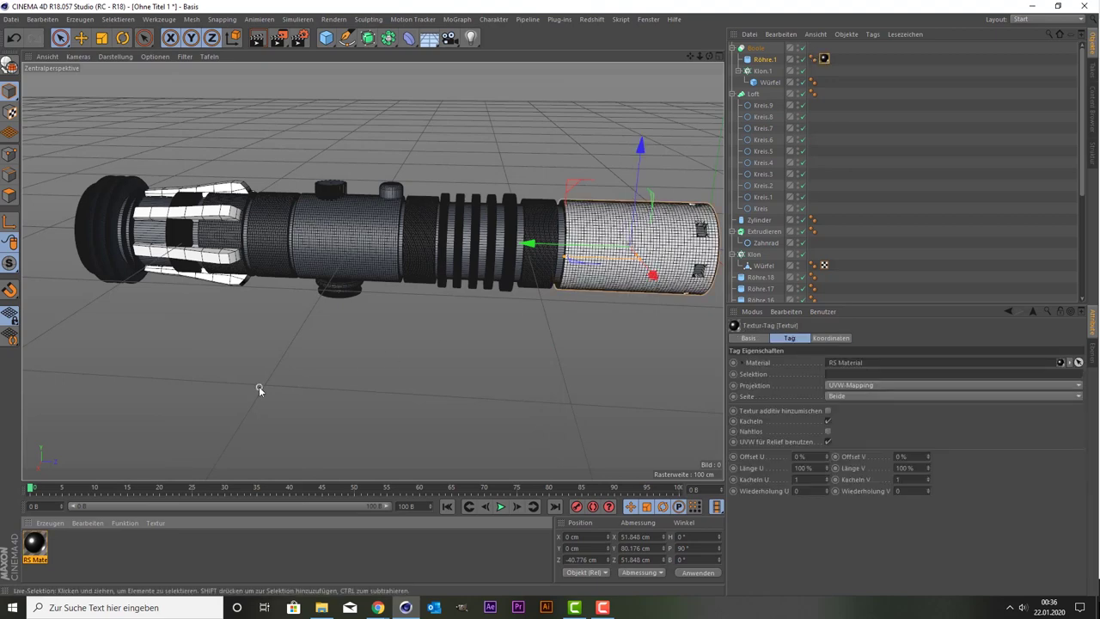
drag(32, 544, 335, 262)
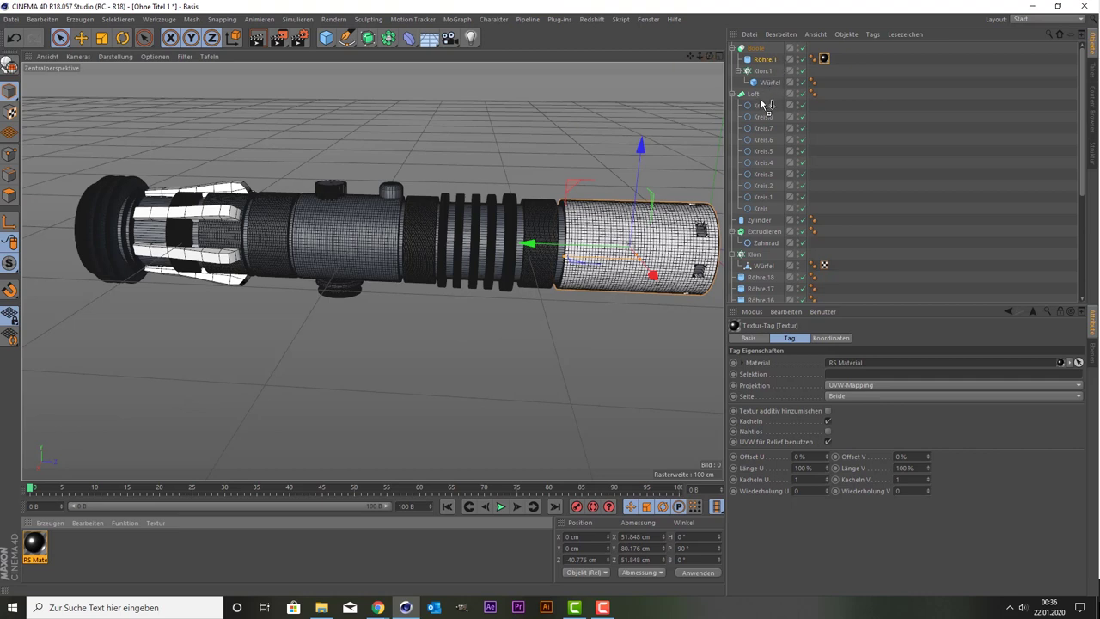
drag(761, 100, 759, 96)
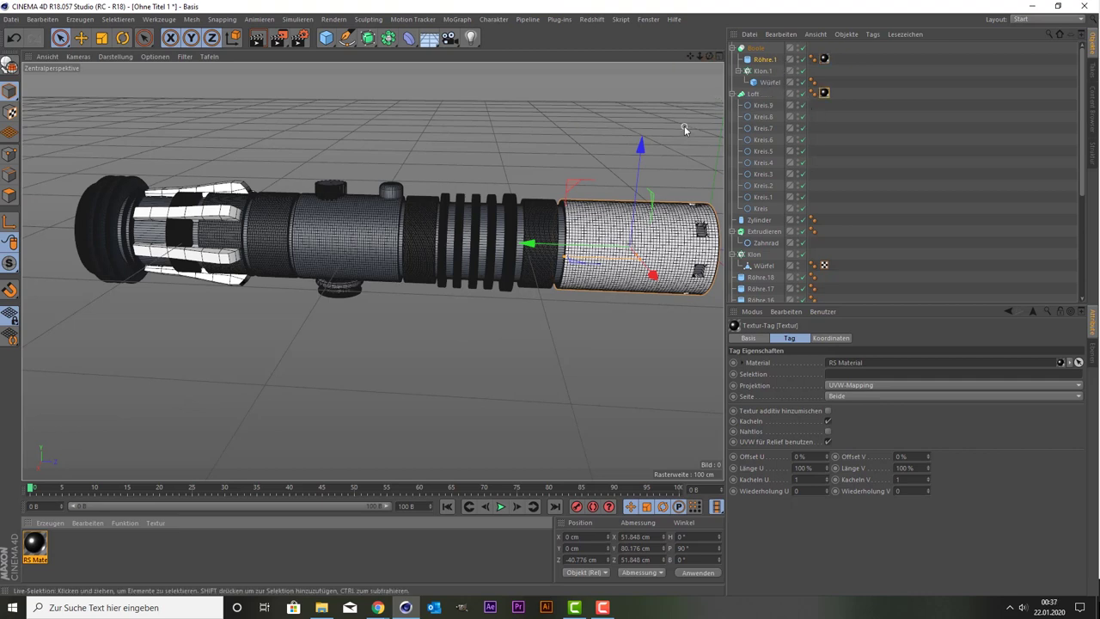
key(ctrl+z)
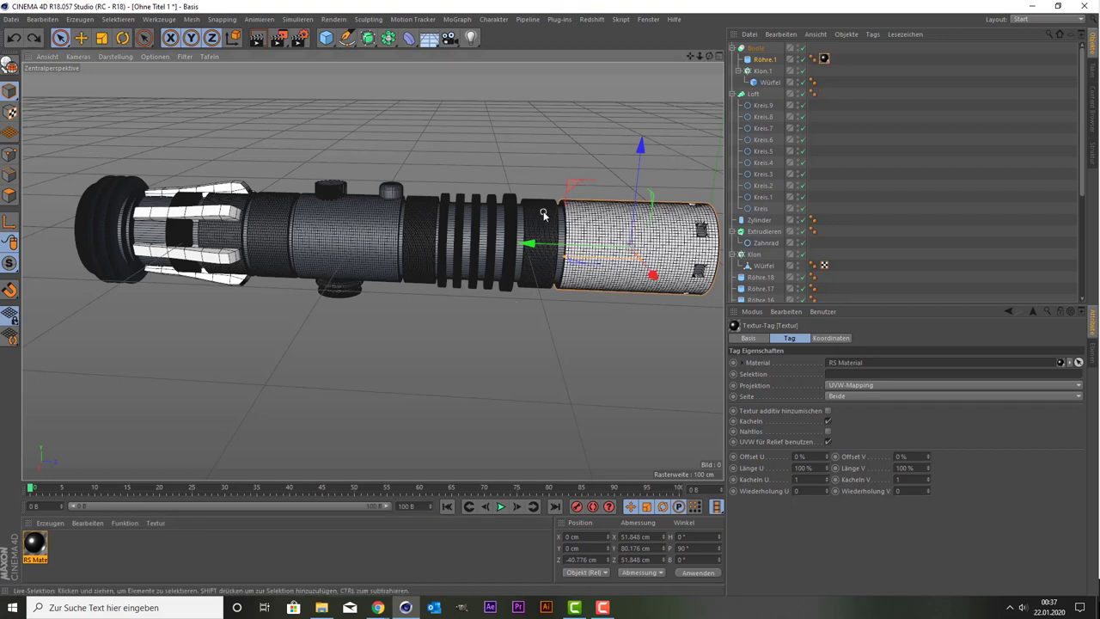
scroll(823, 194, down, 5)
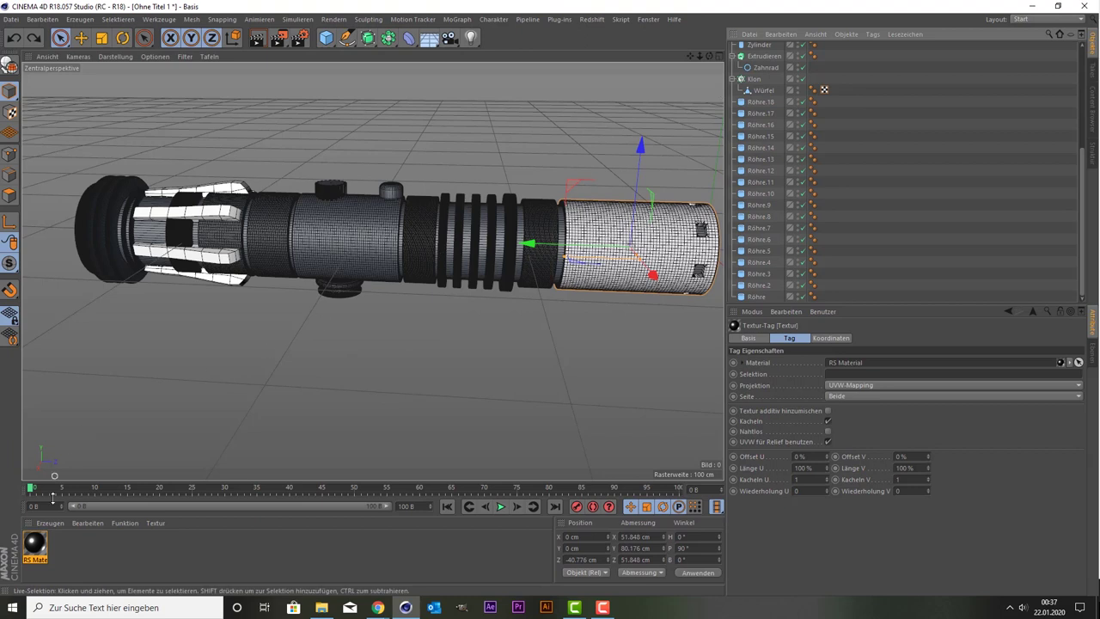
drag(35, 543, 823, 102)
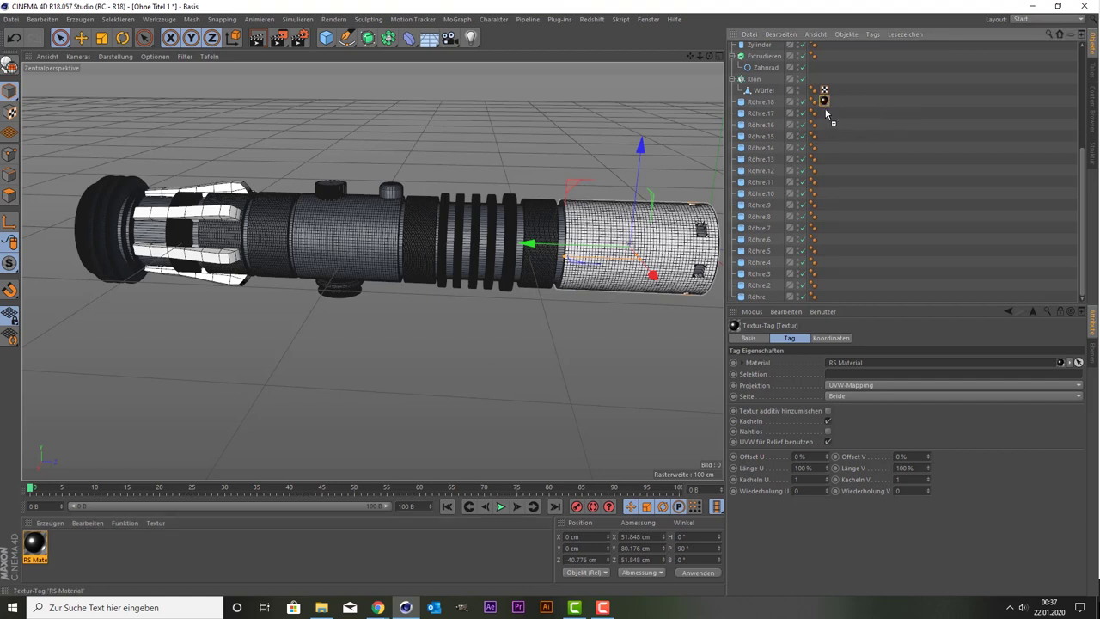
ctrl+drag(823, 101, 825, 296)
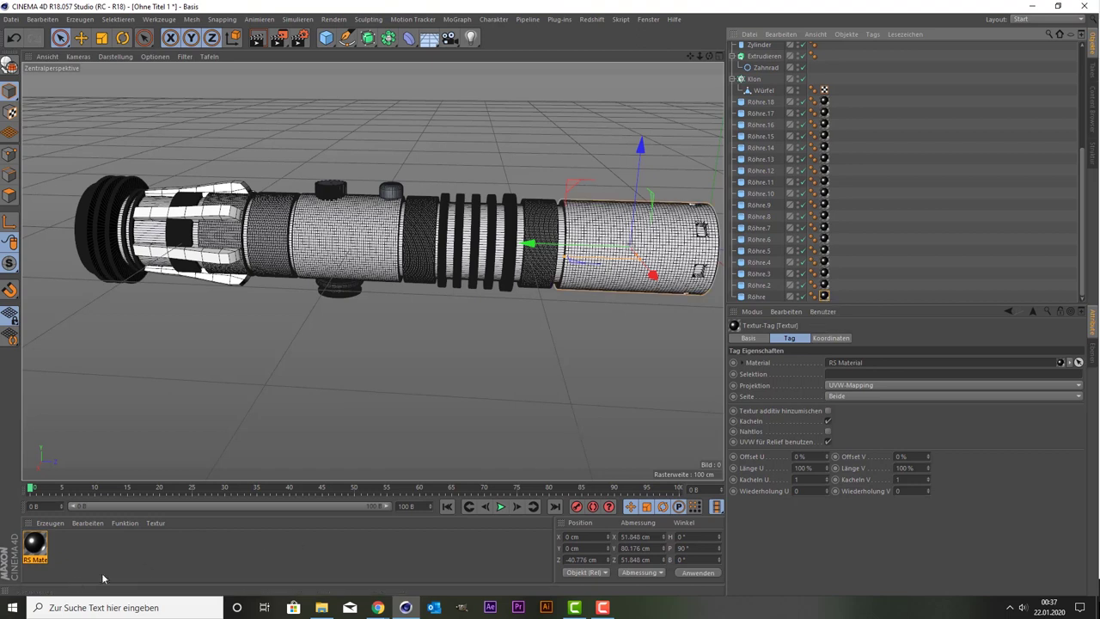
Create a second Redshift material, RS Material.1
click(35, 543)
click(48, 523)
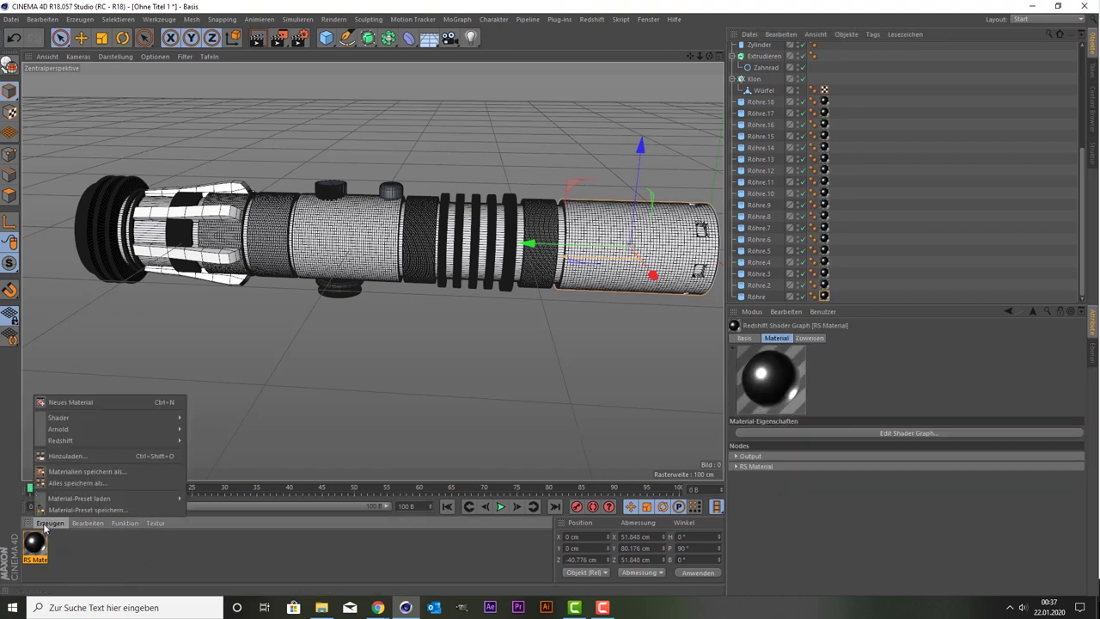
click(41, 550)
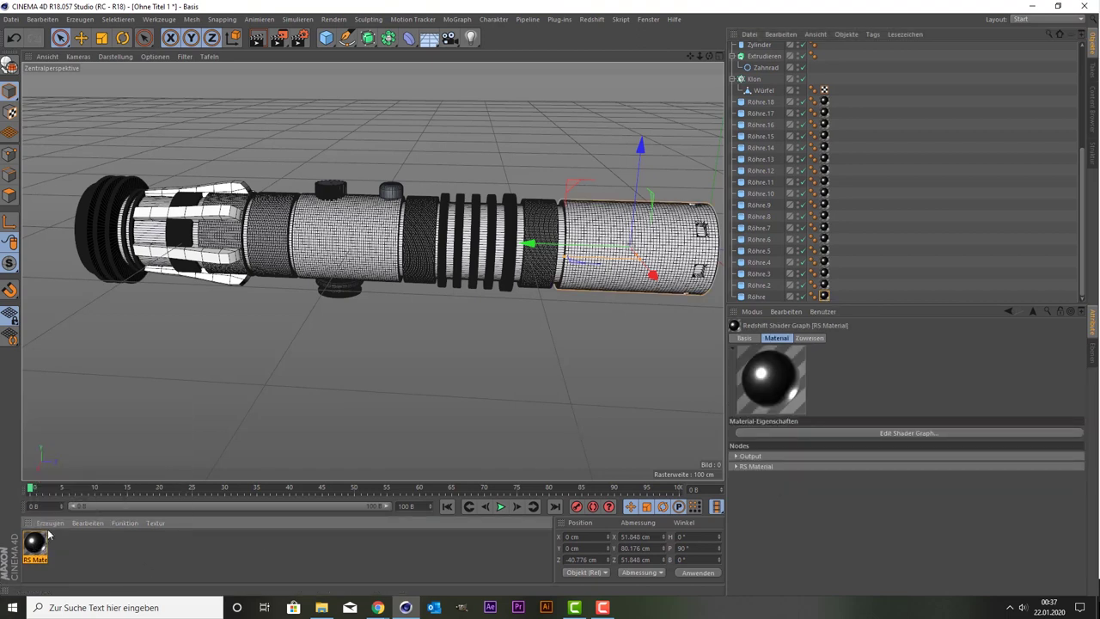
click(50, 523)
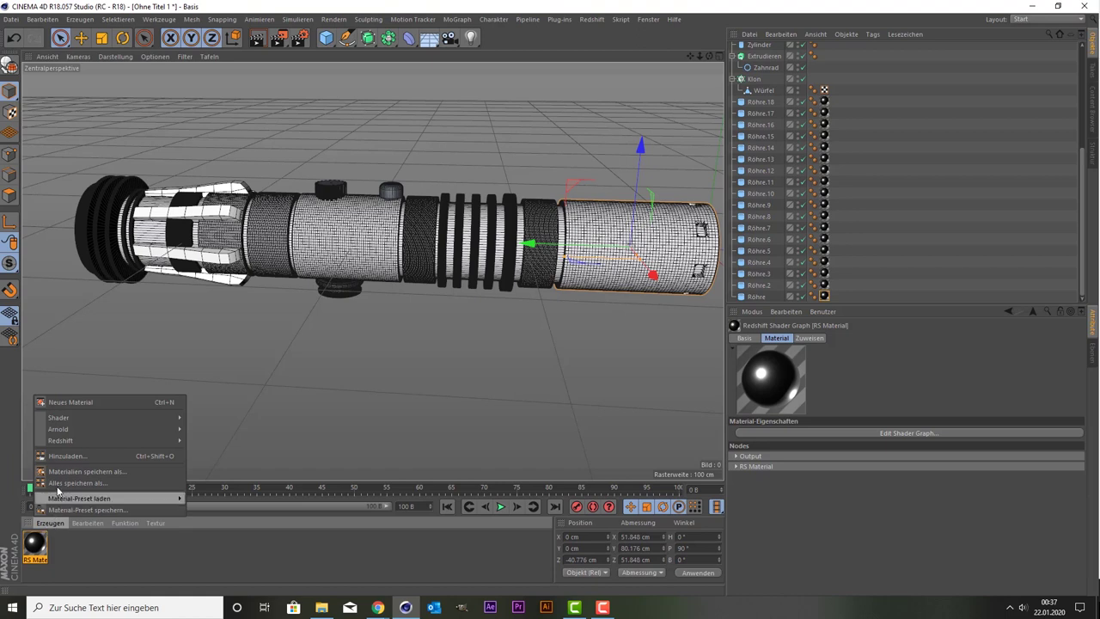
mouse_move(60, 440)
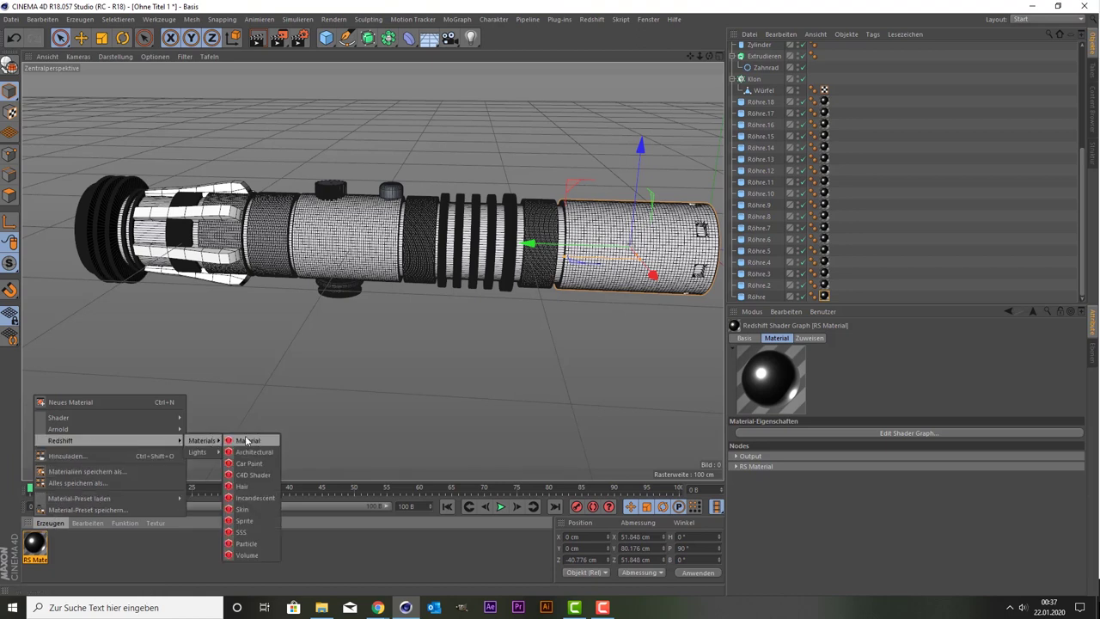
click(247, 439)
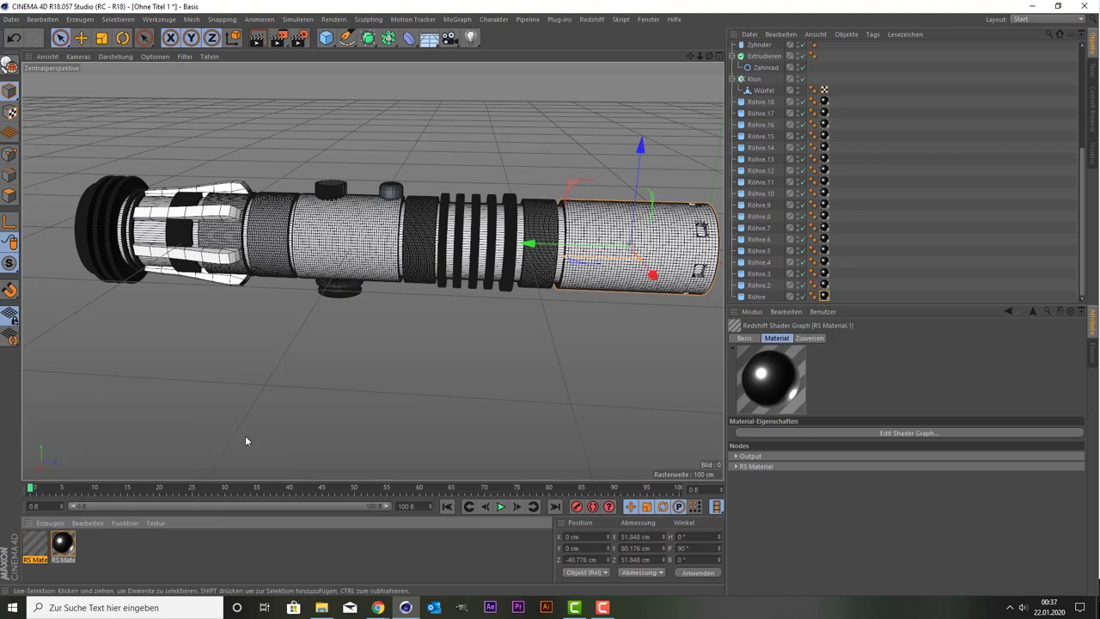
double_click(35, 546)
Set RS Material.1's diffuse colour to black, keeping reflection roughness at 0
click(256, 151)
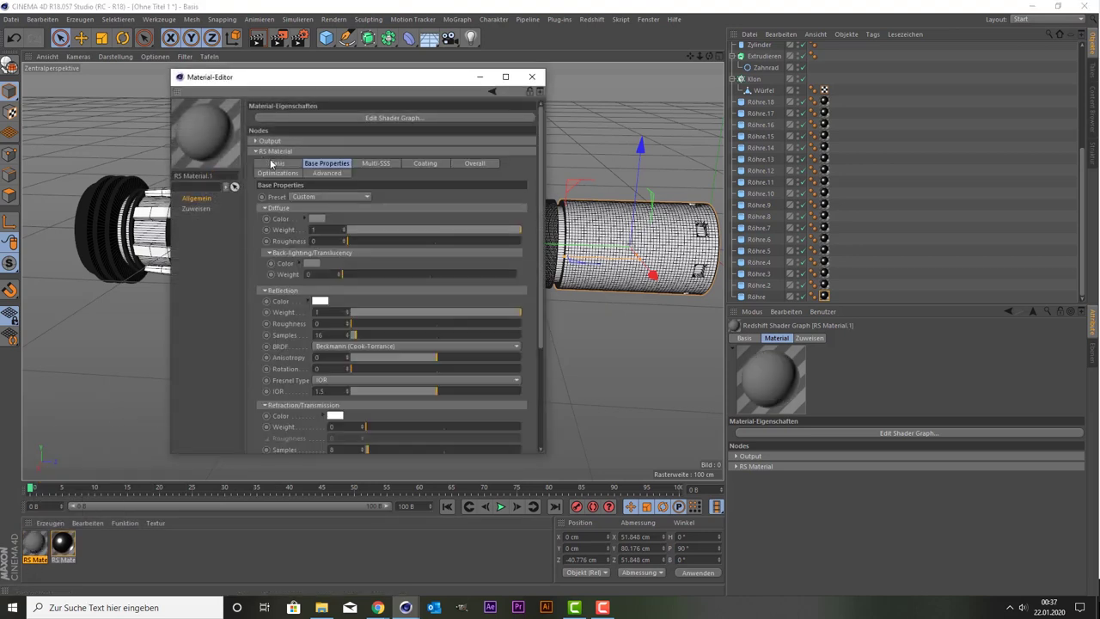
click(320, 218)
drag(352, 243, 189, 244)
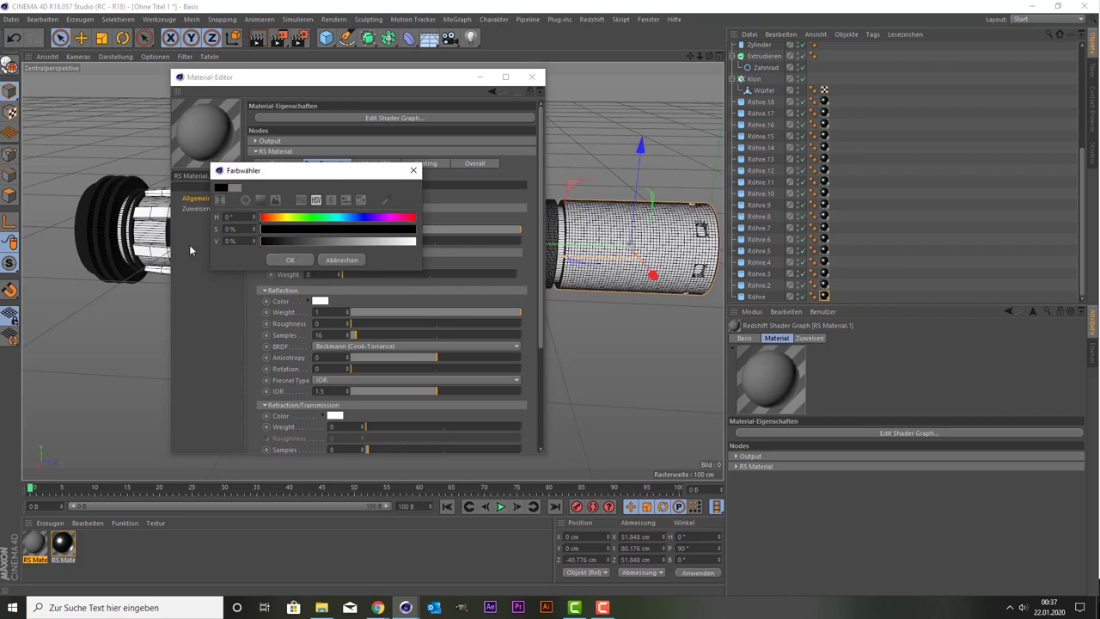
drag(325, 230, 421, 244)
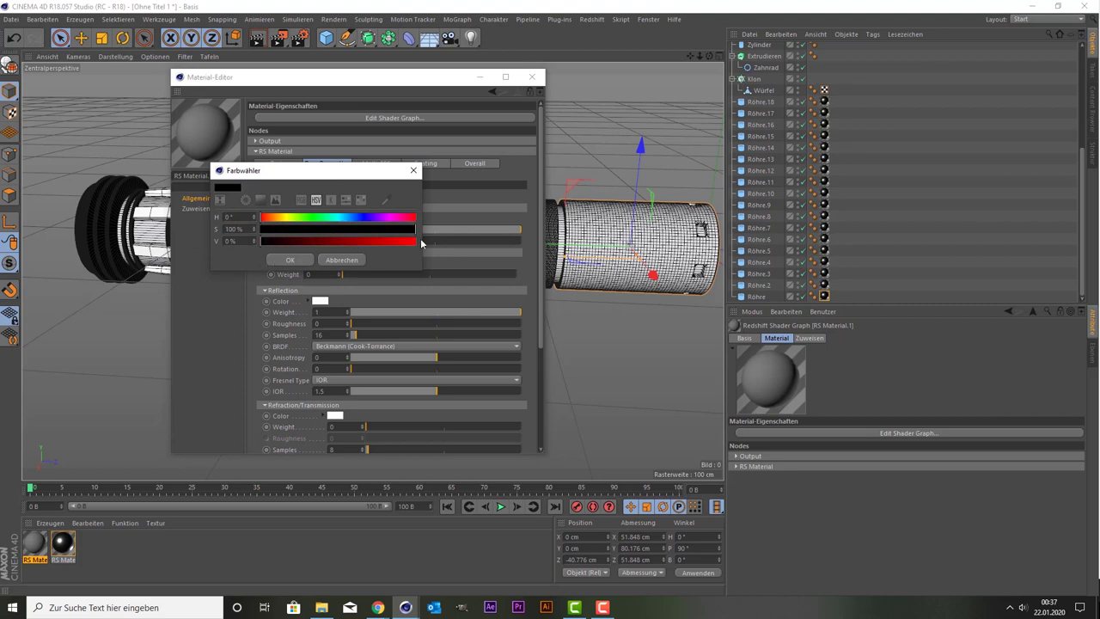
click(289, 260)
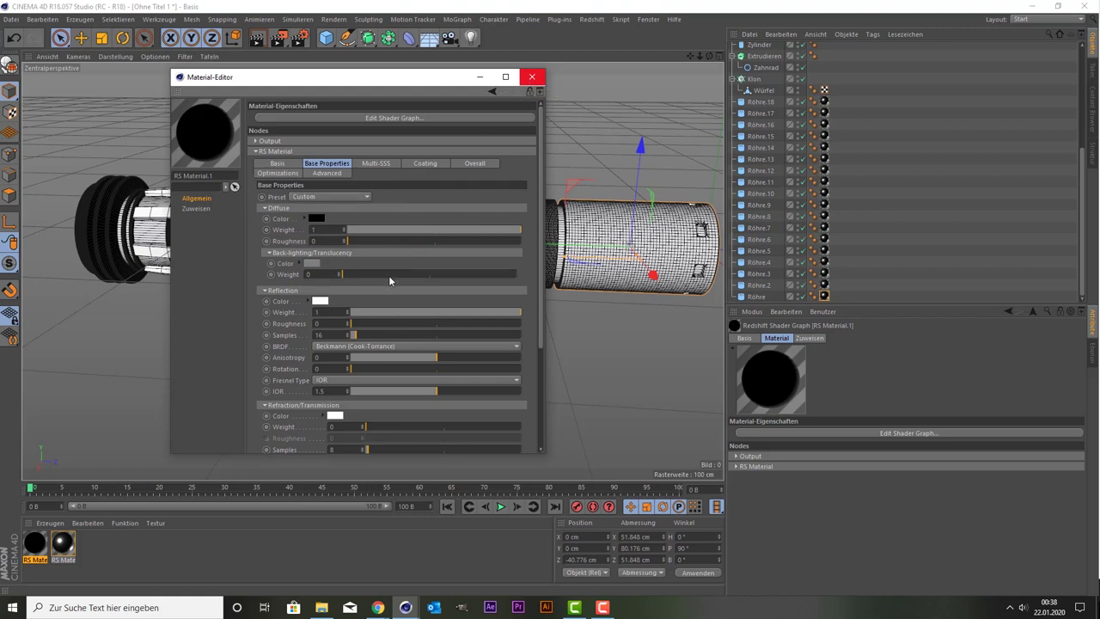
drag(388, 278, 275, 277)
drag(401, 241, 300, 243)
drag(445, 325, 337, 325)
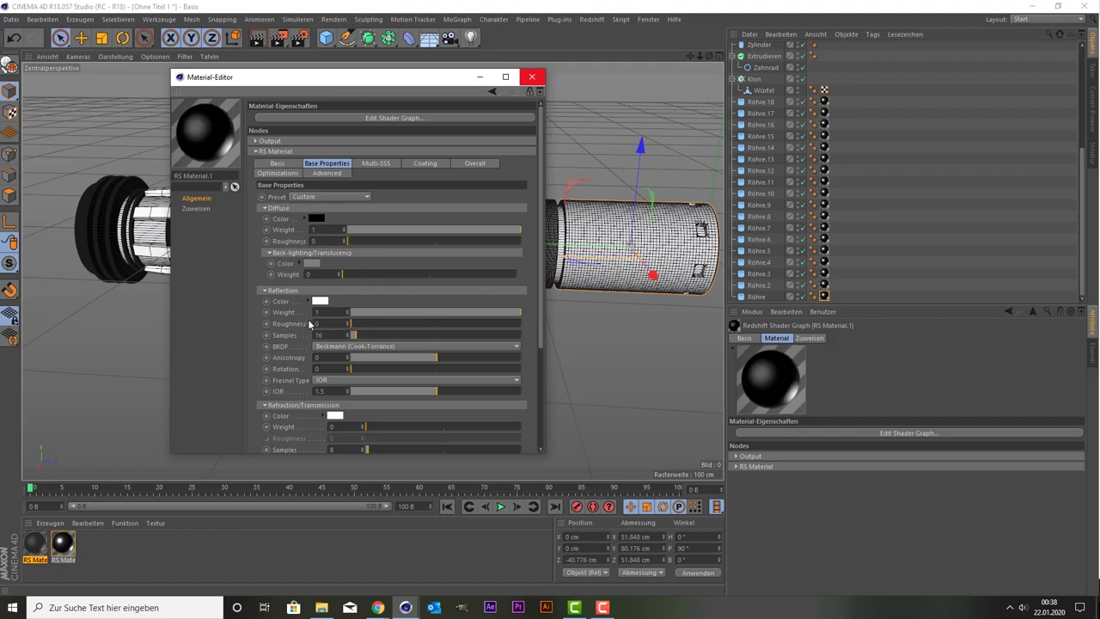
click(531, 78)
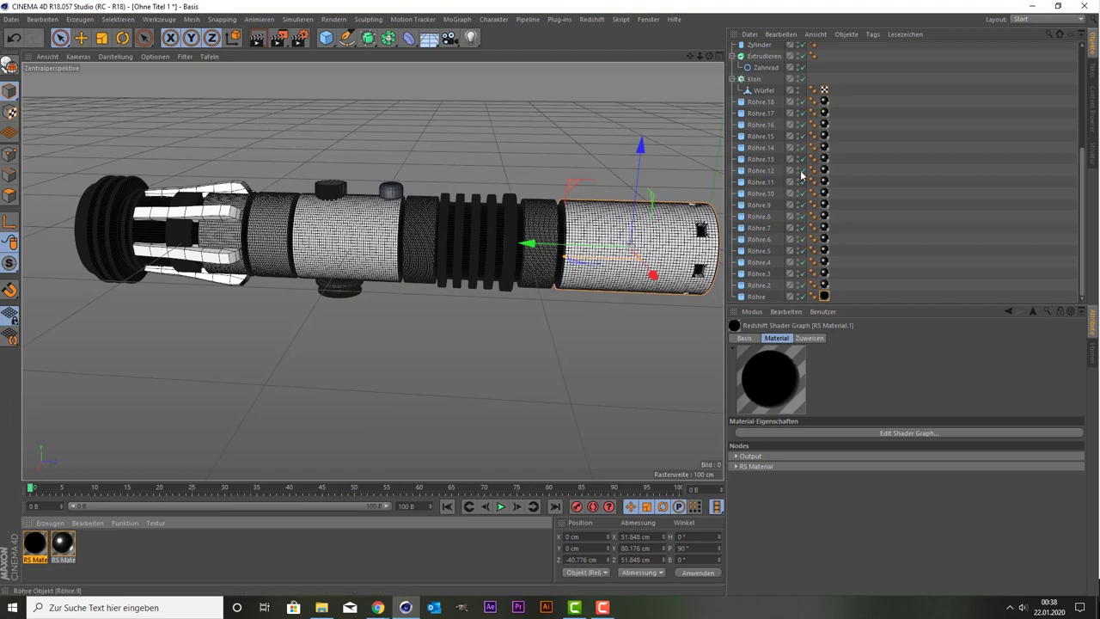
Apply RS Material to the Klon cloner and to the Loft object
scroll(800, 175, up, 2)
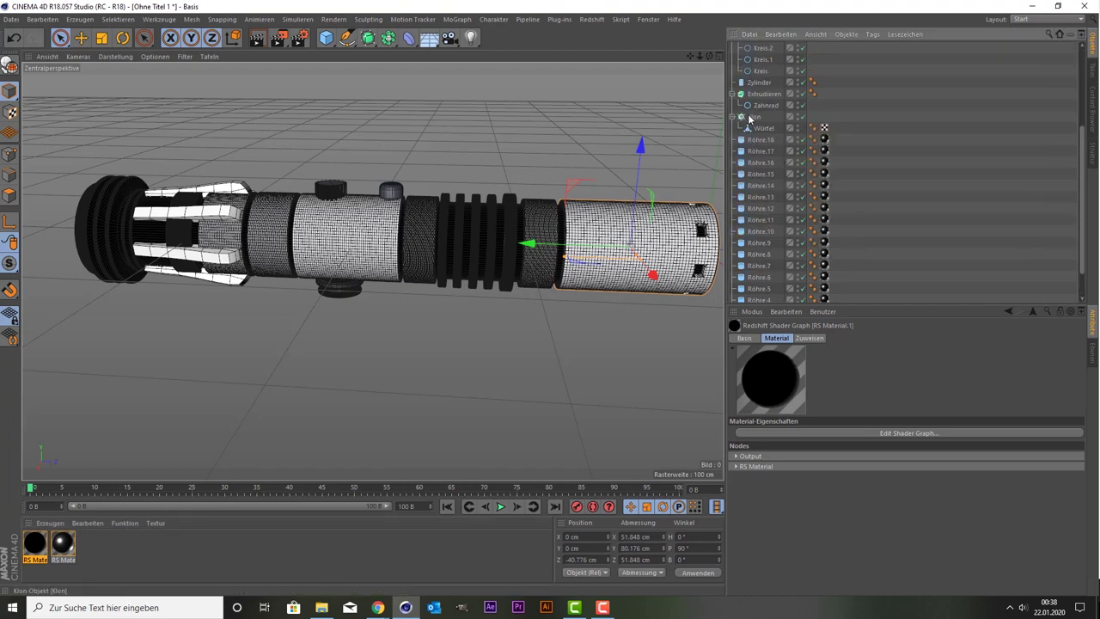
click(753, 117)
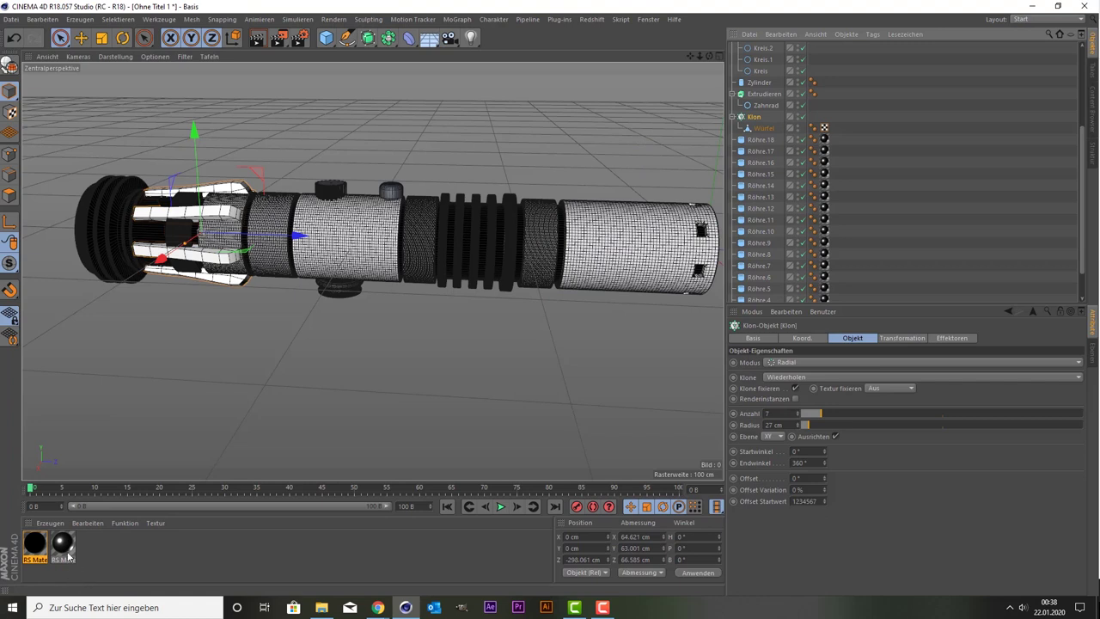
drag(66, 549, 749, 119)
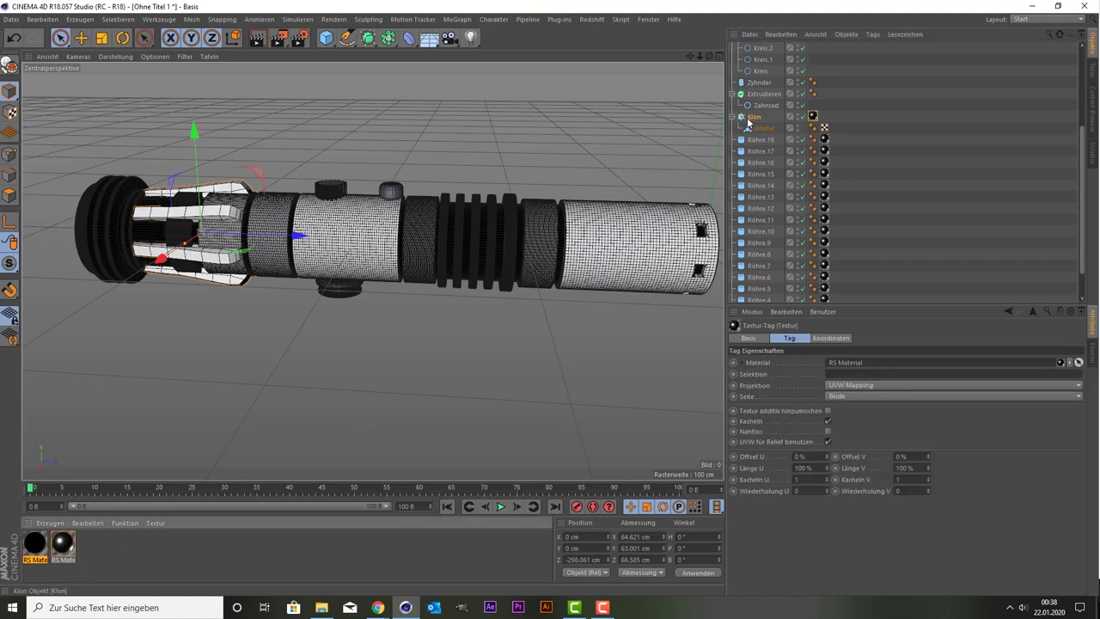
scroll(937, 174, up, 5)
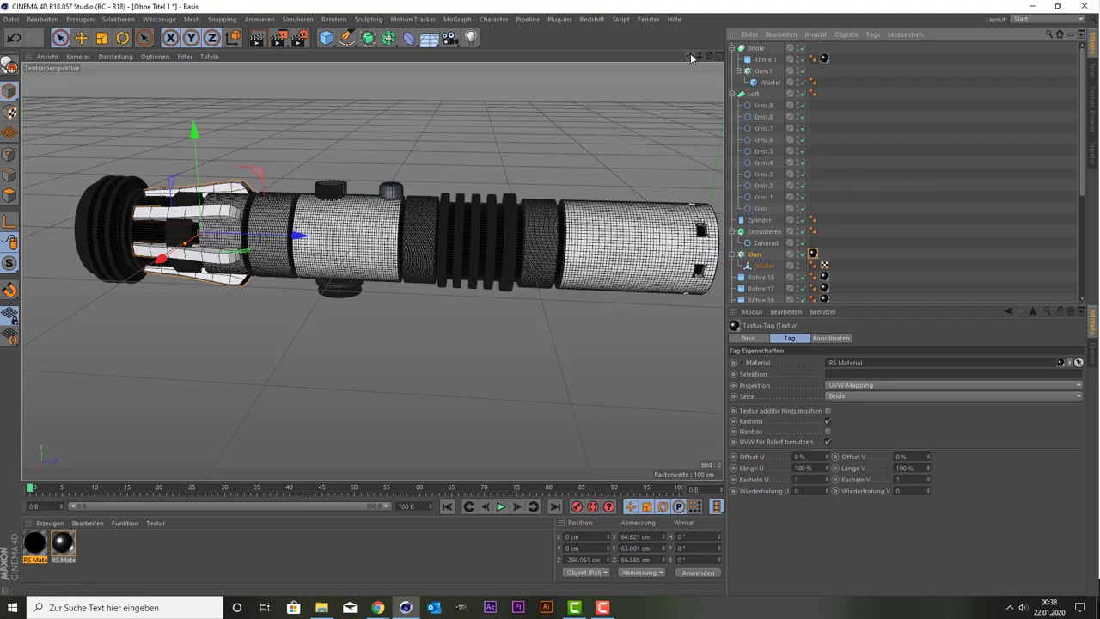
click(754, 95)
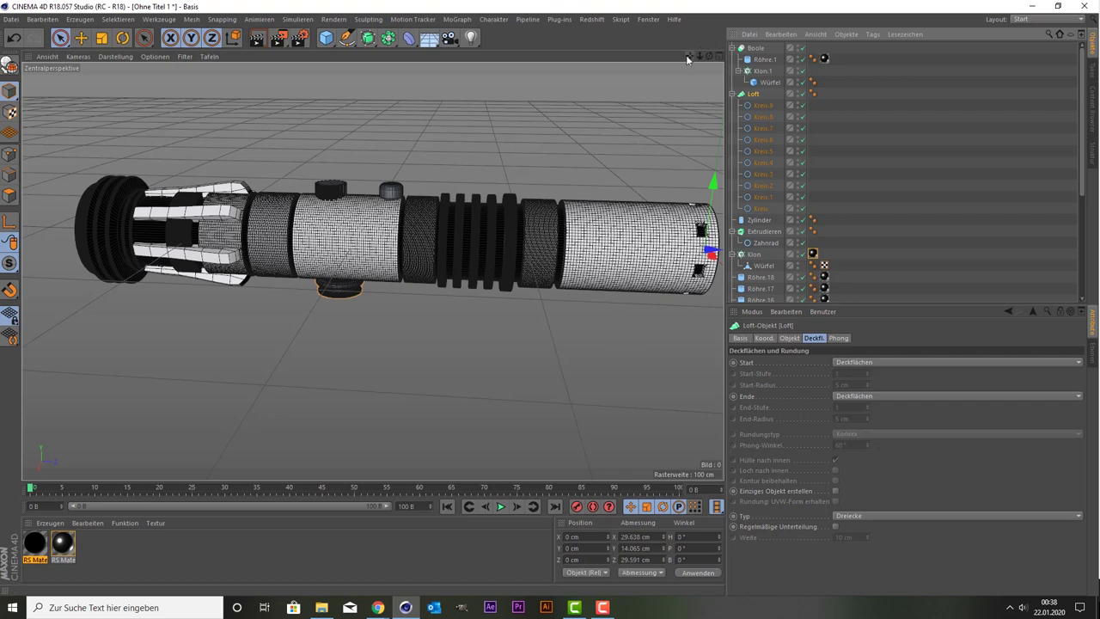
drag(686, 58, 567, 60)
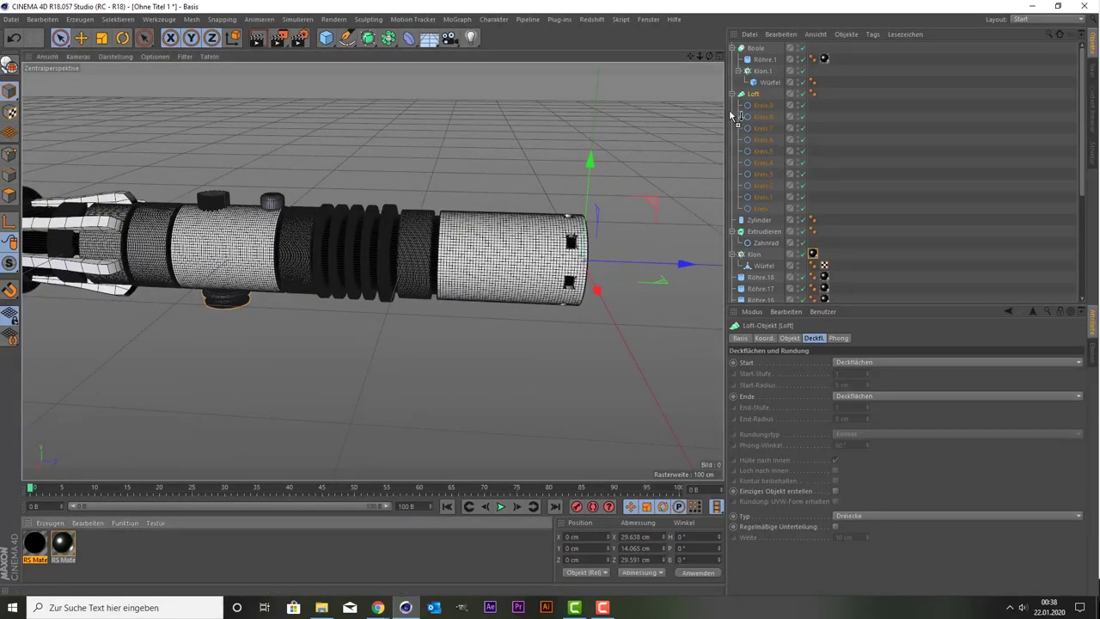
drag(735, 116, 749, 94)
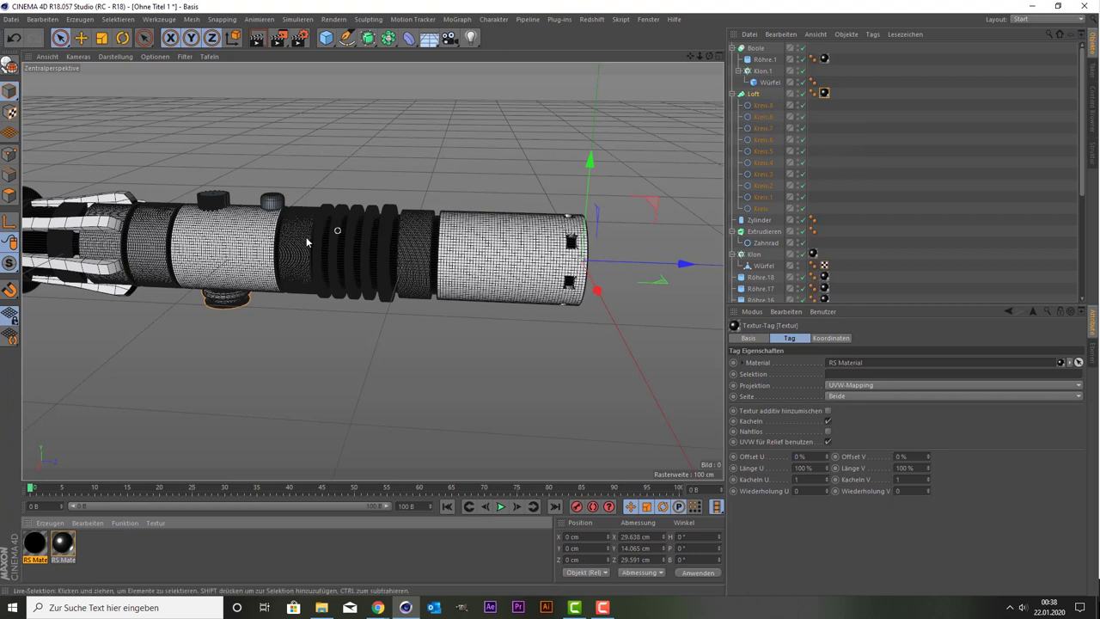
click(761, 234)
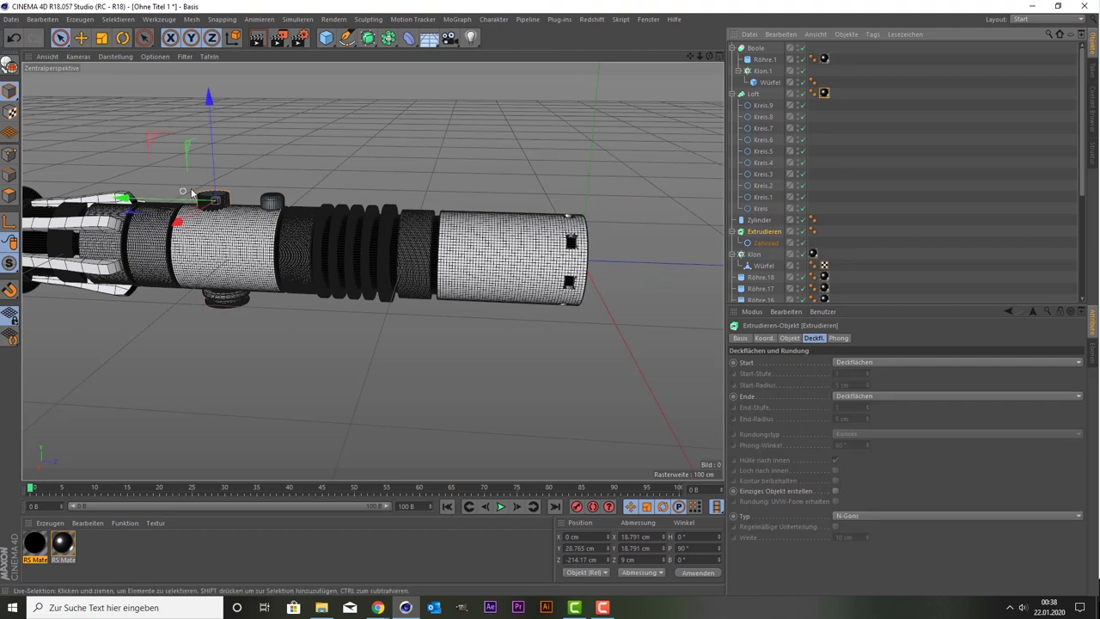
Create a dark red Redshift material and apply it to Extrudieren
click(63, 524)
mouse_move(62, 440)
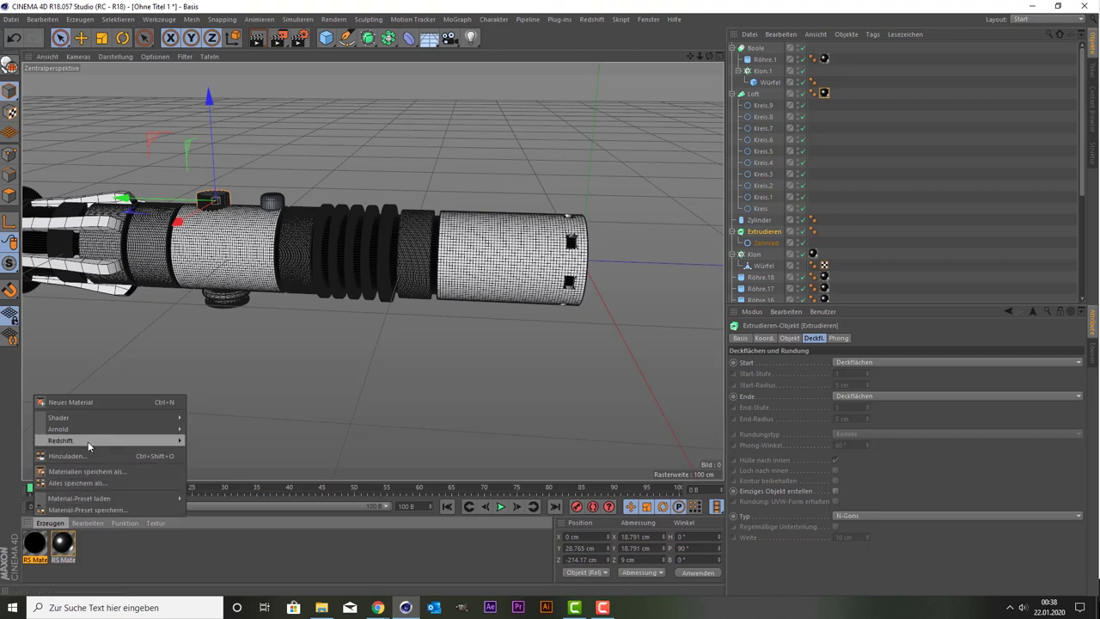
click(248, 440)
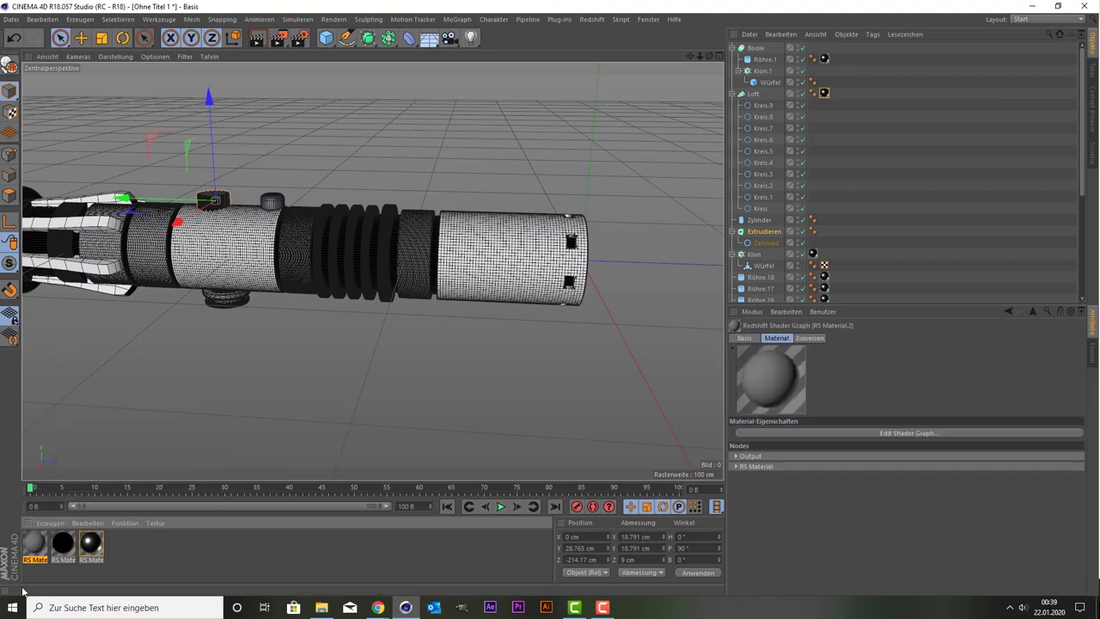
double_click(34, 546)
click(278, 151)
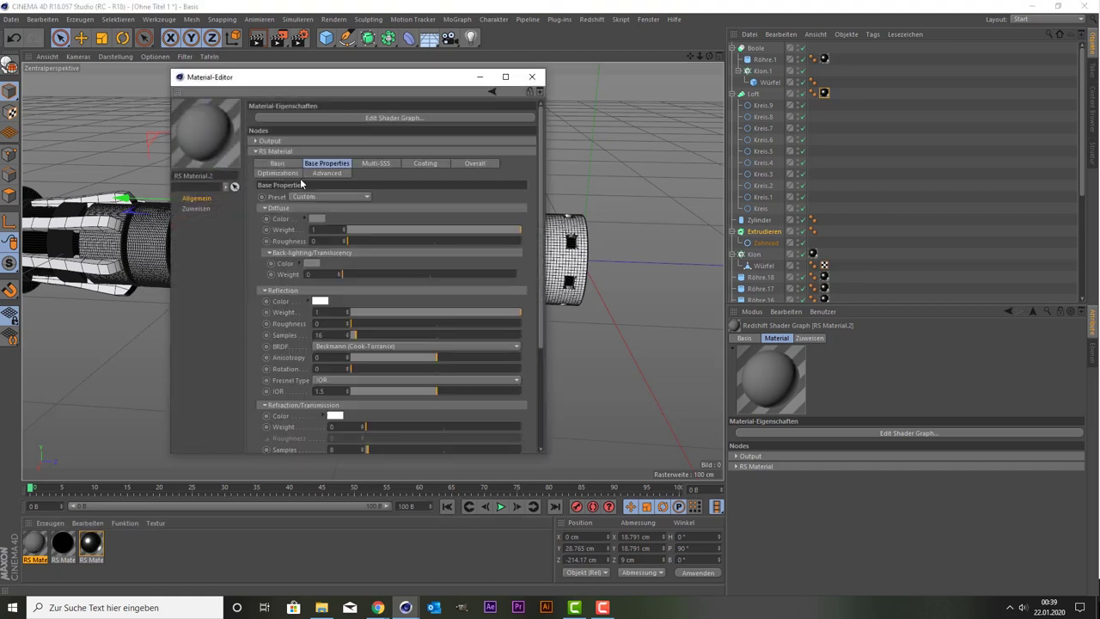
click(320, 218)
click(420, 229)
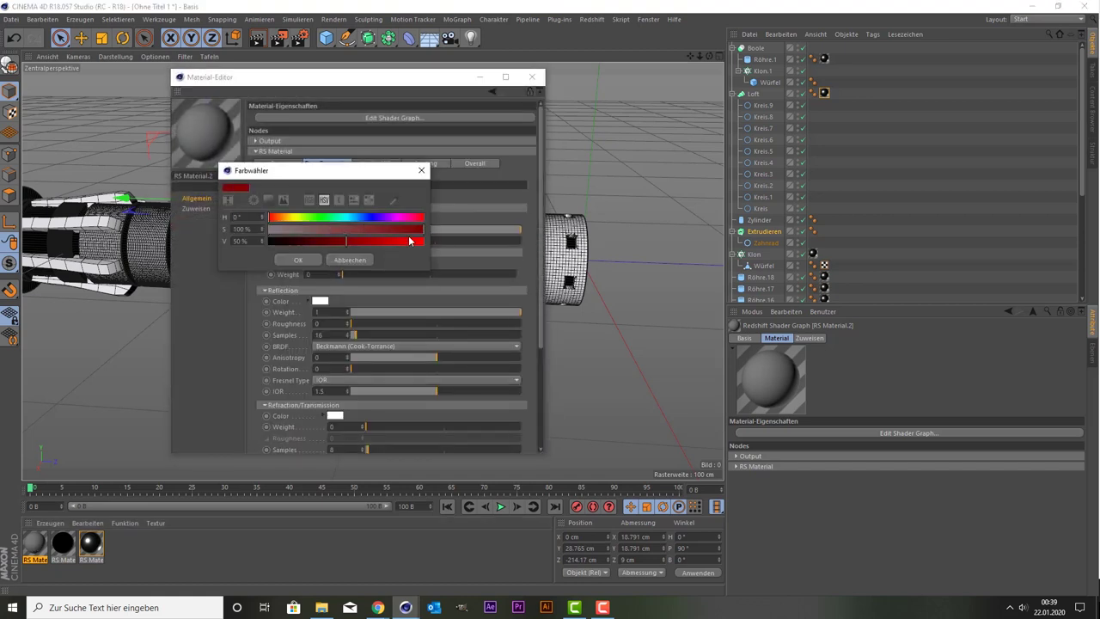
click(296, 259)
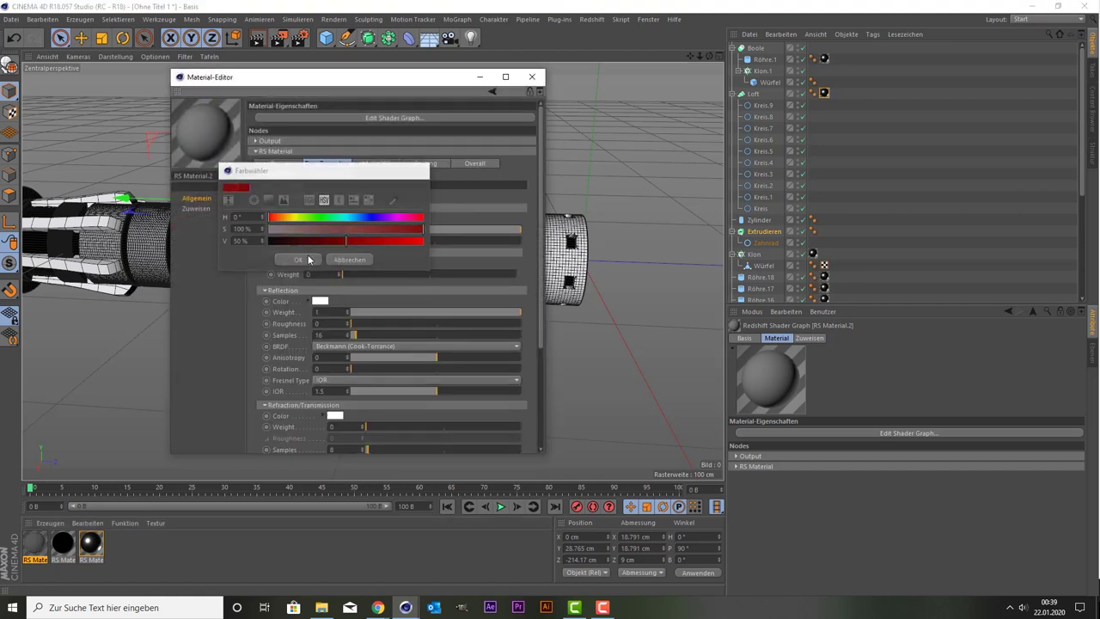
click(531, 77)
drag(35, 547, 762, 225)
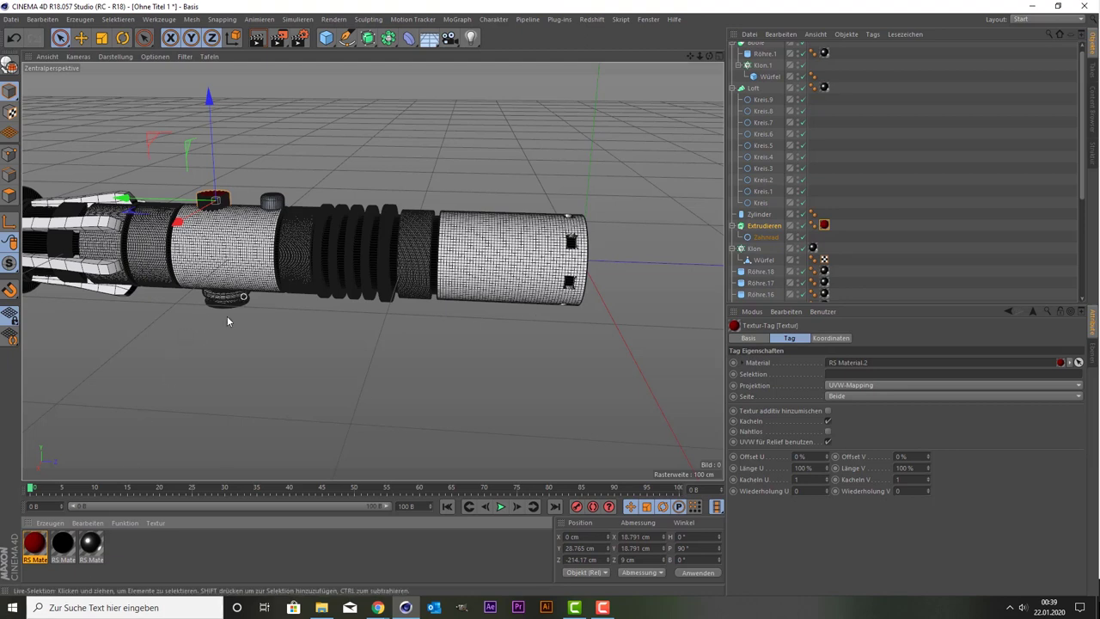
Apply the black material to Loft and RS Material to the Zylinder
click(62, 546)
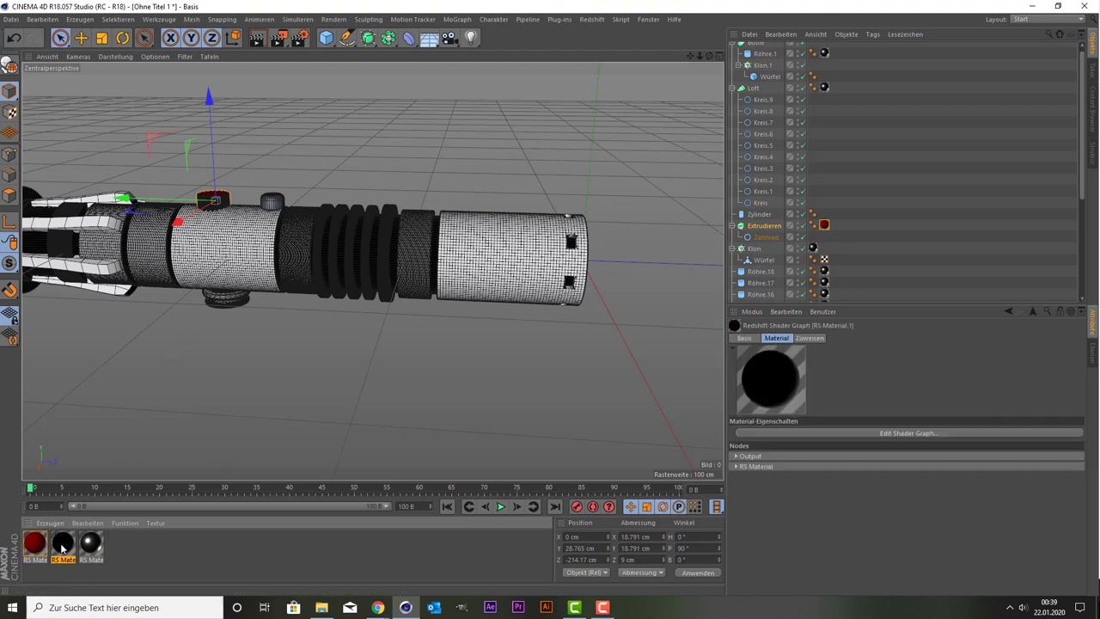
click(232, 305)
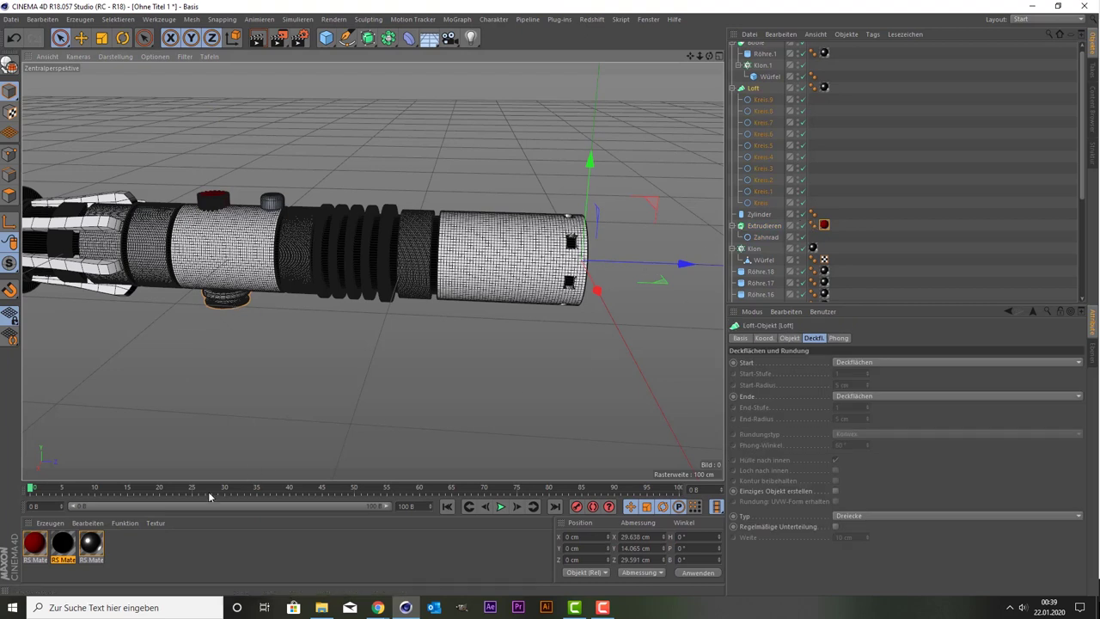
drag(75, 537, 824, 87)
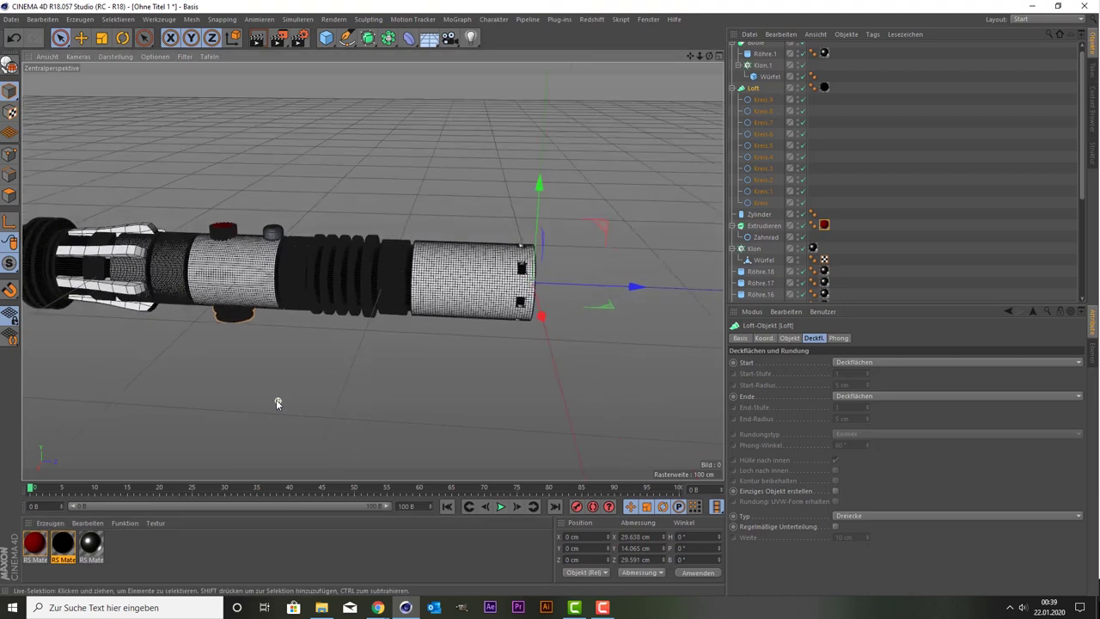
alt+drag(695, 137, 315, 364)
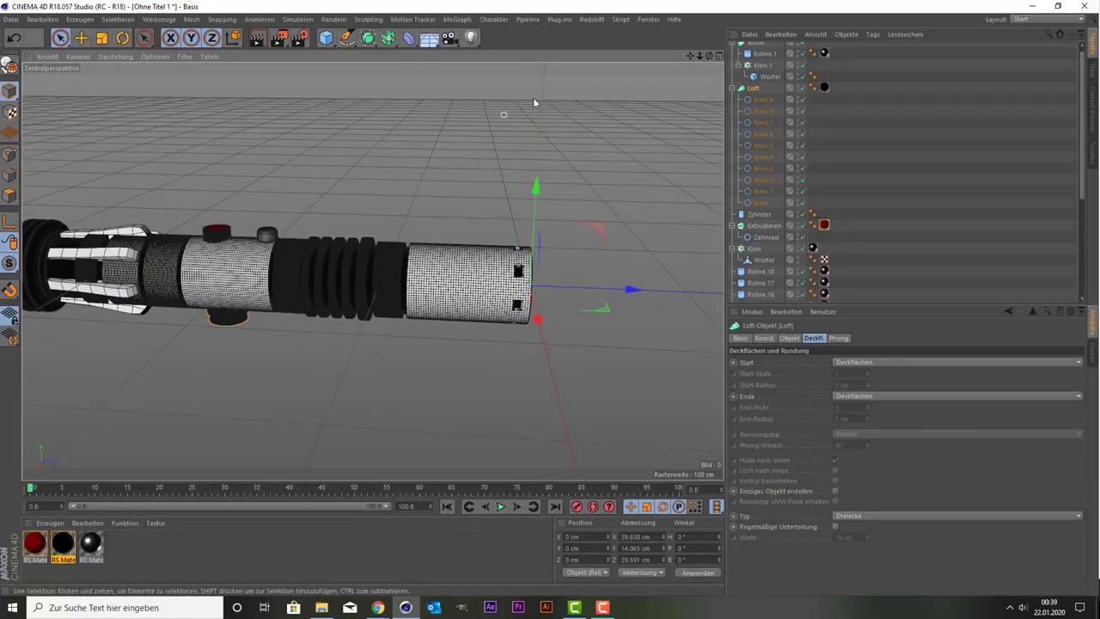
drag(689, 55, 212, 122)
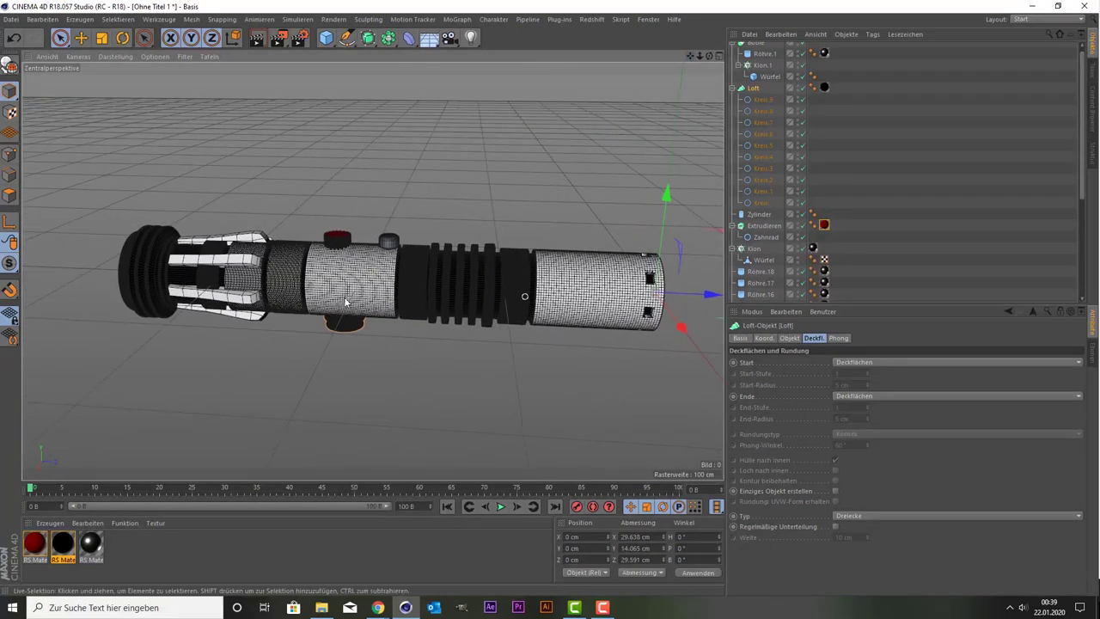
click(257, 44)
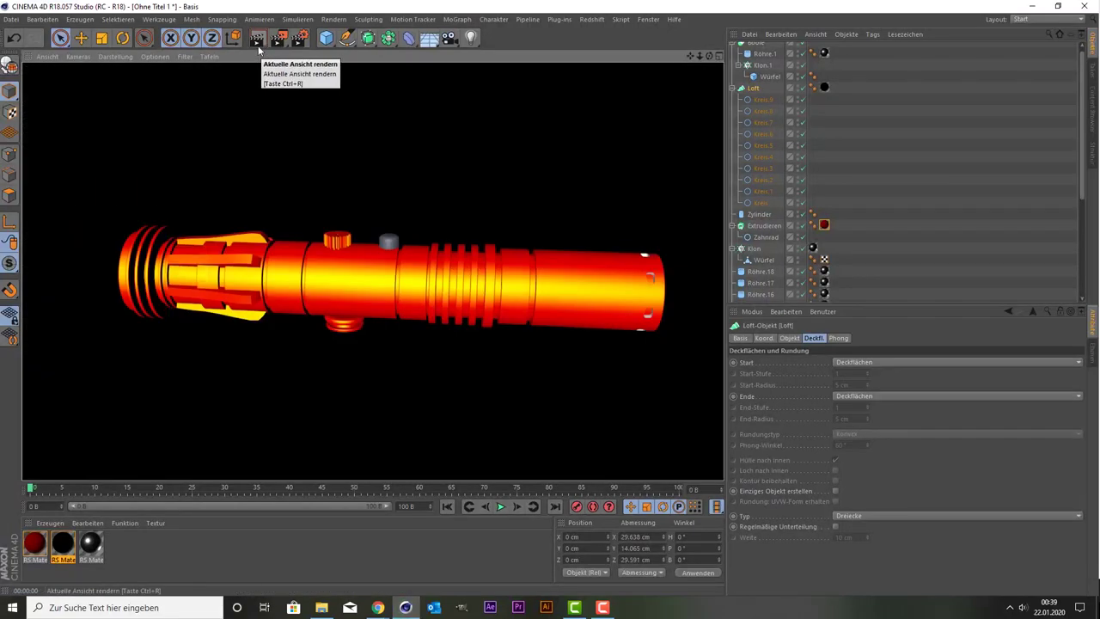
click(390, 243)
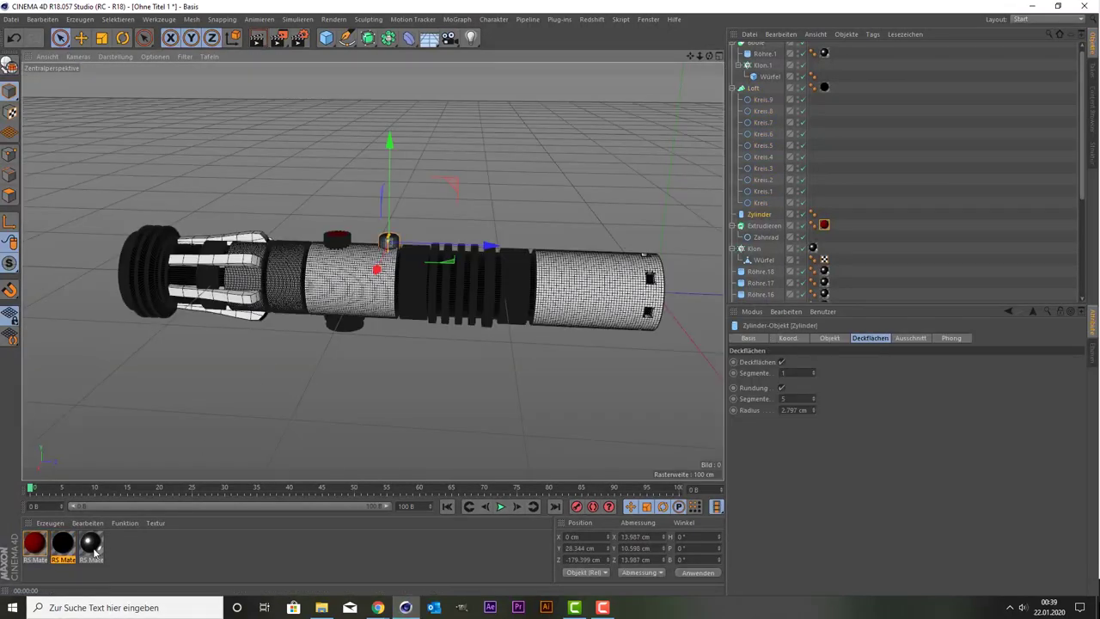
drag(95, 553, 769, 215)
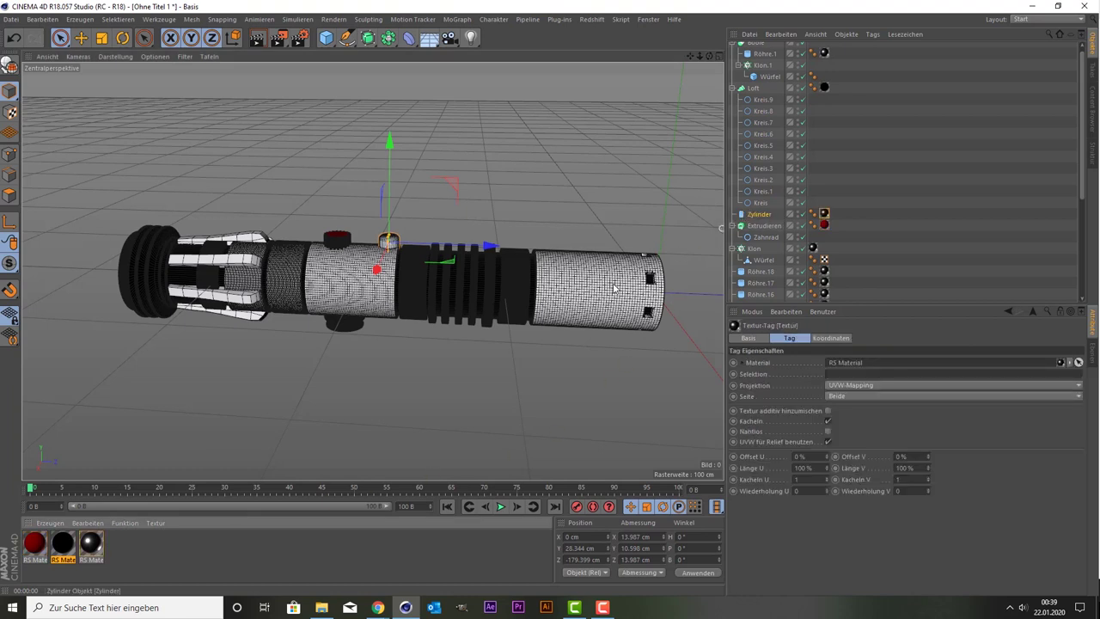
click(297, 544)
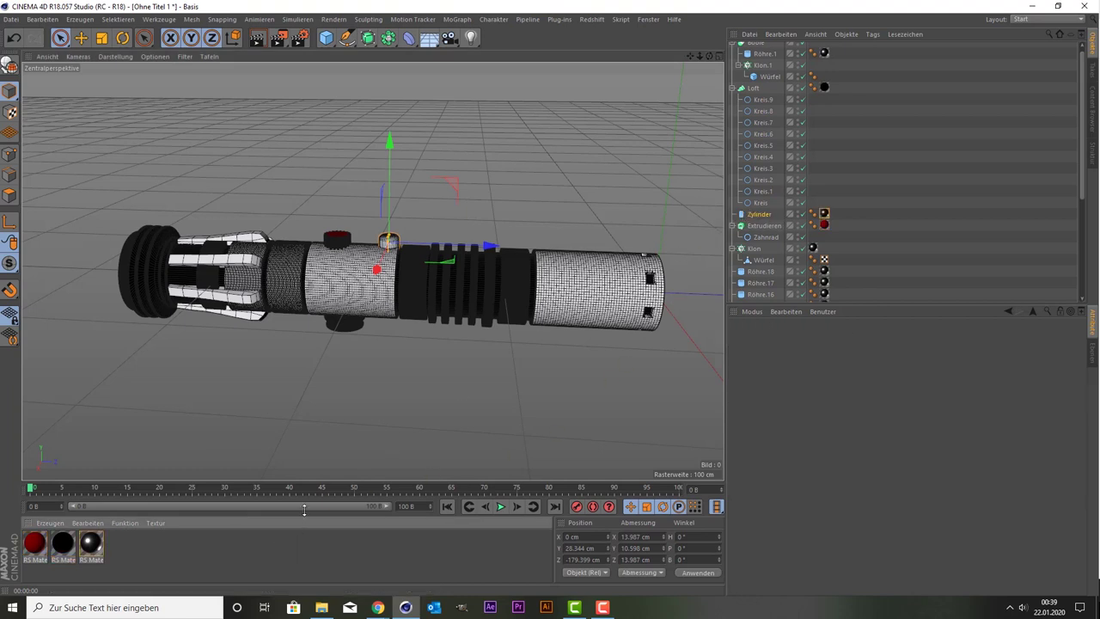
Set the renderer to Redshift in the render settings
click(299, 36)
click(133, 36)
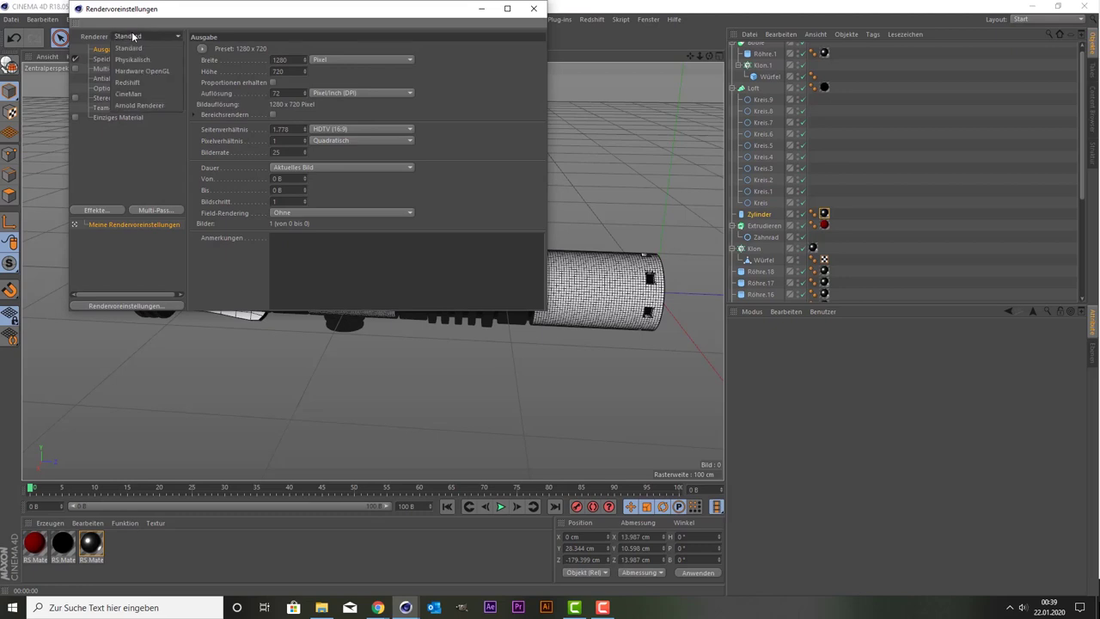
click(136, 81)
click(534, 10)
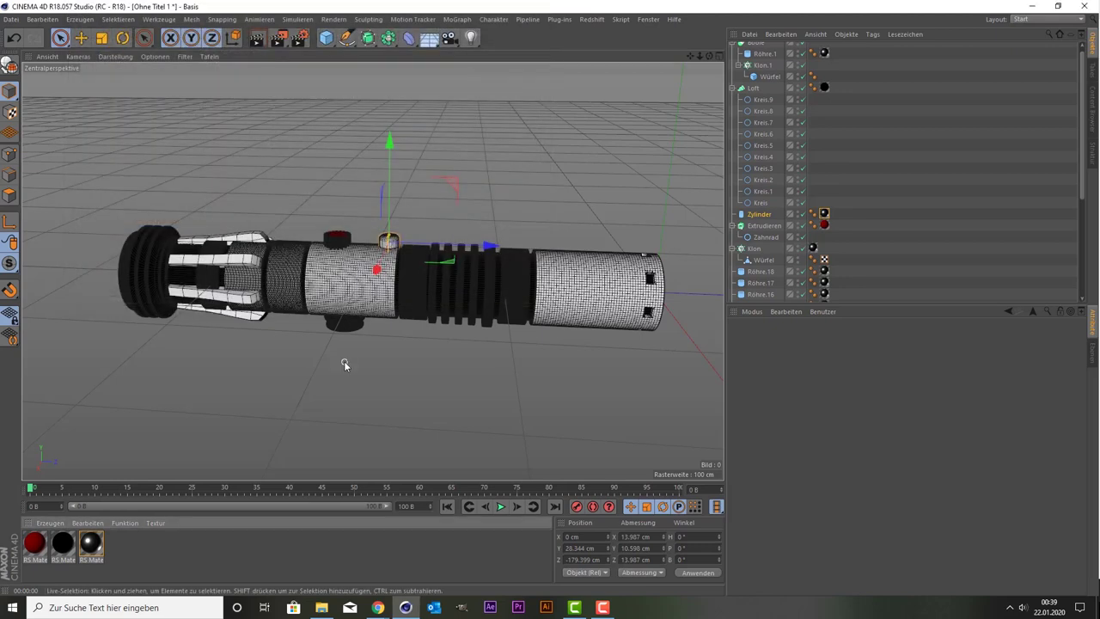
scroll(361, 357, down, 2)
Group all scene objects under a Null with Alt+G and paste a duplicate group, Null.1
click(762, 190)
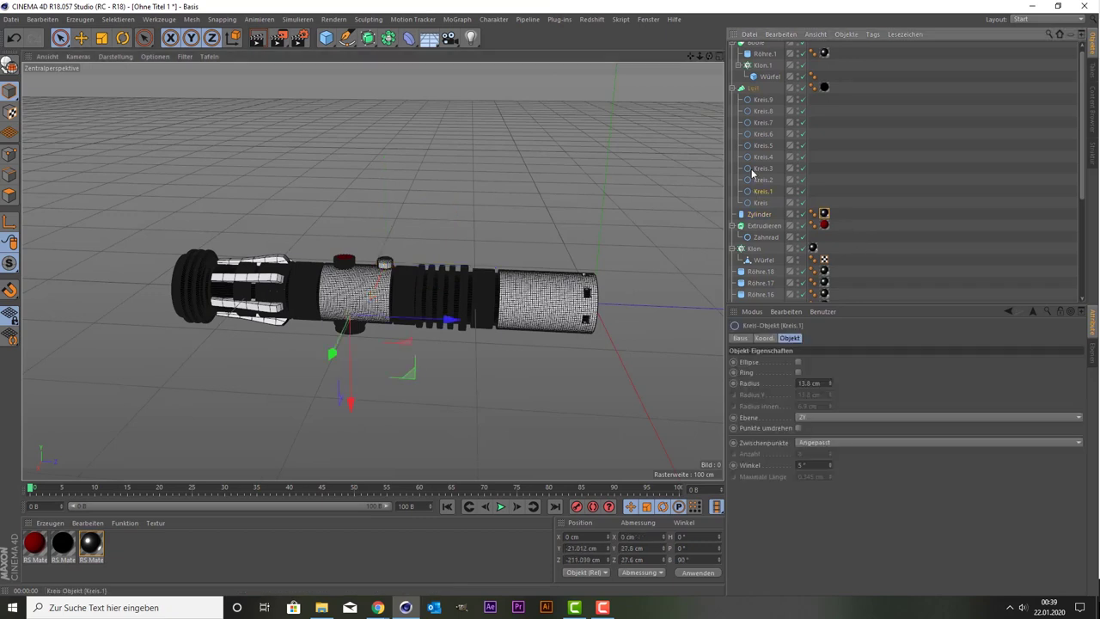
scroll(756, 167, up, 1)
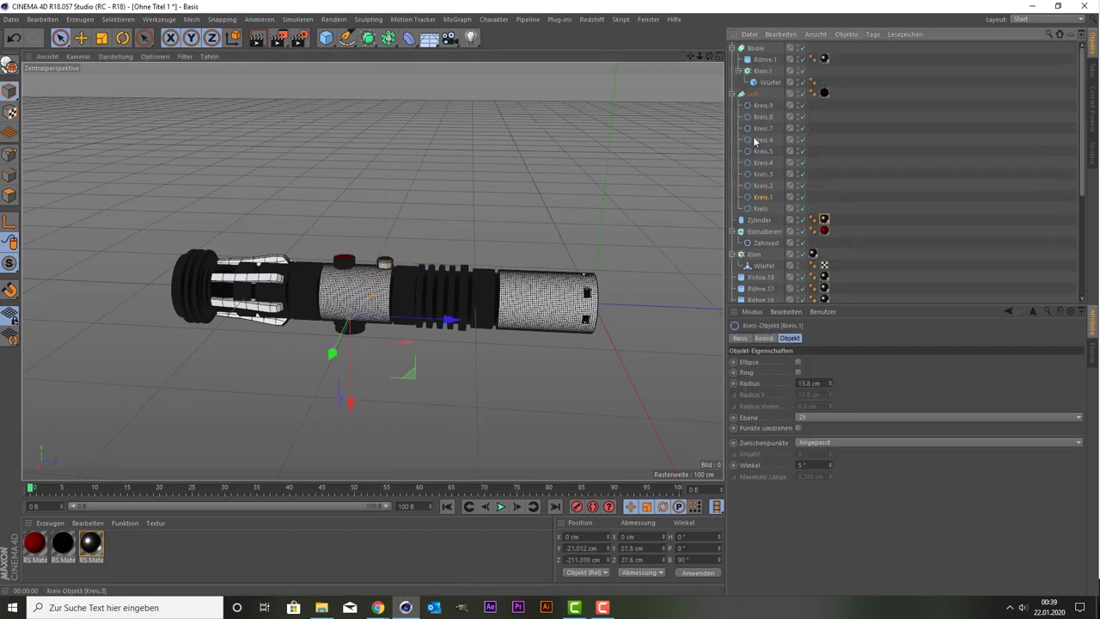
click(755, 163)
click(760, 185)
click(759, 118)
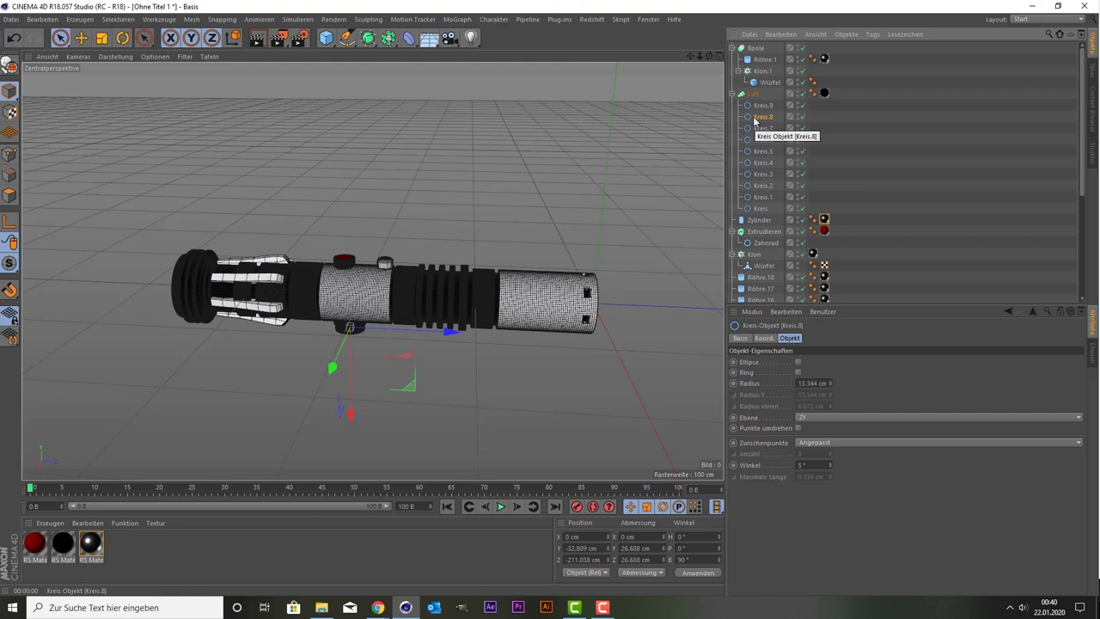
key(ctrl+a)
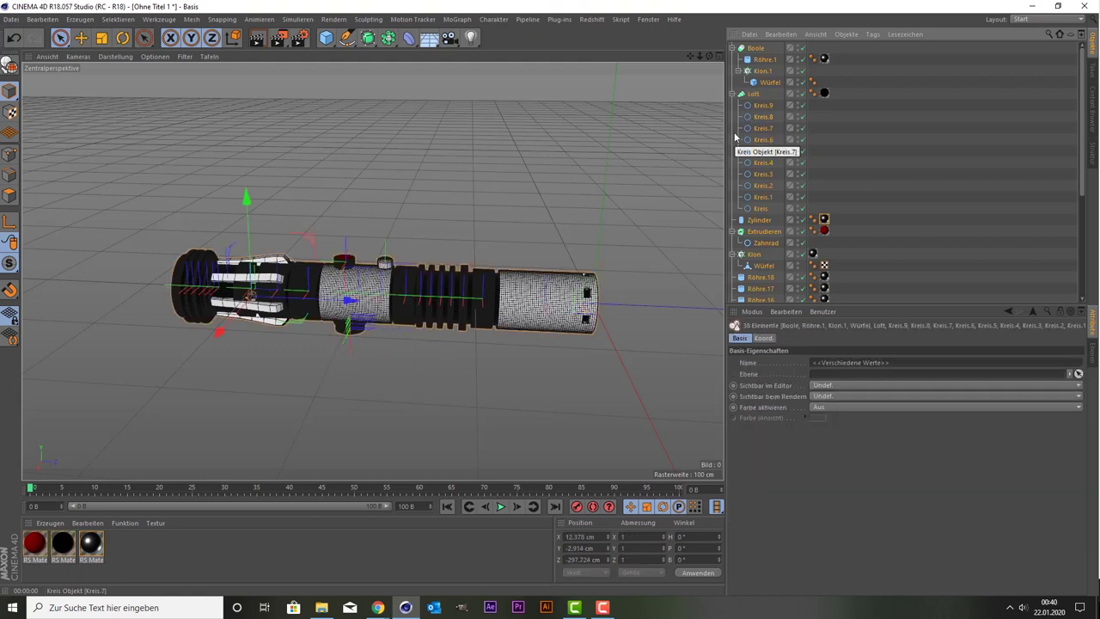
key(alt+g)
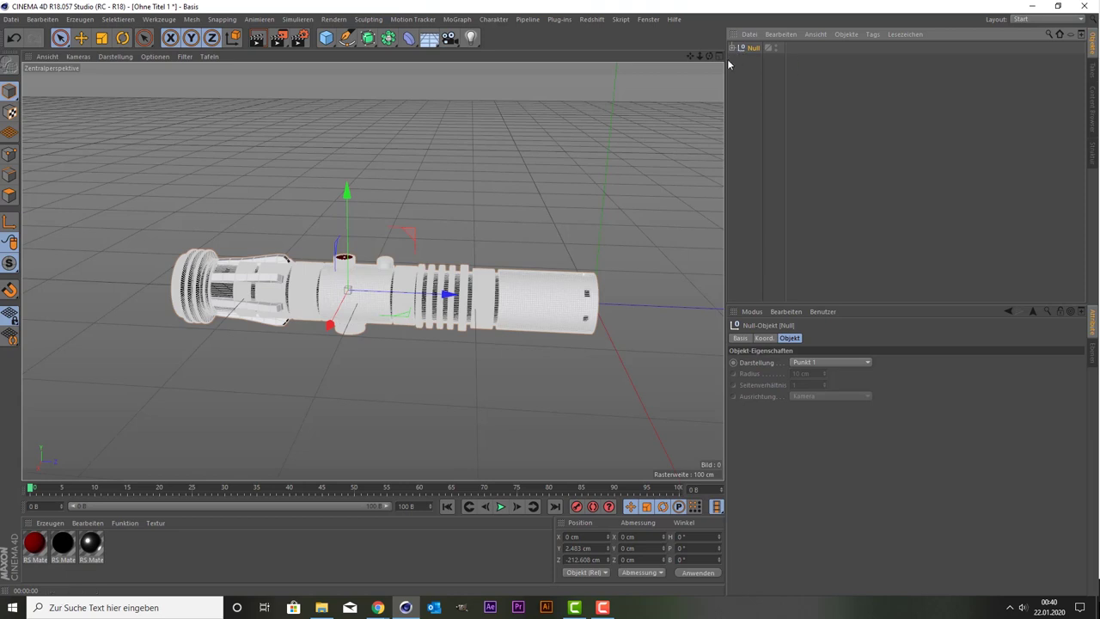
key(ctrl+v)
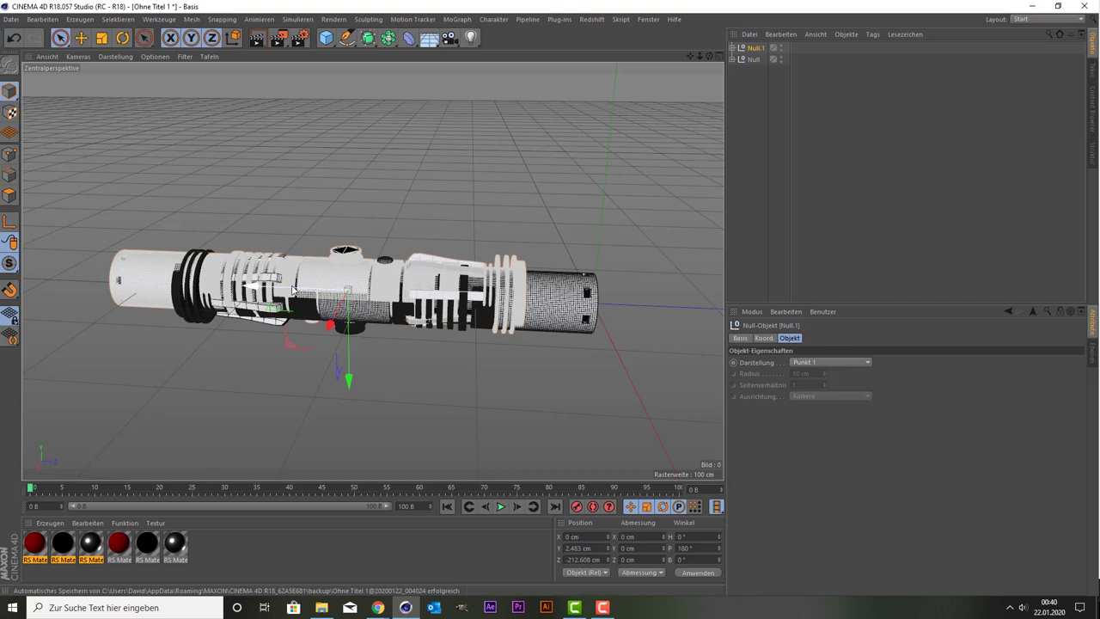
Slide the Null.1 copy along its length and turn it 180° to face the original
mouse_move(292, 291)
mouse_down()
mouse_move(662, 296)
mouse_move(291, 284)
mouse_up()
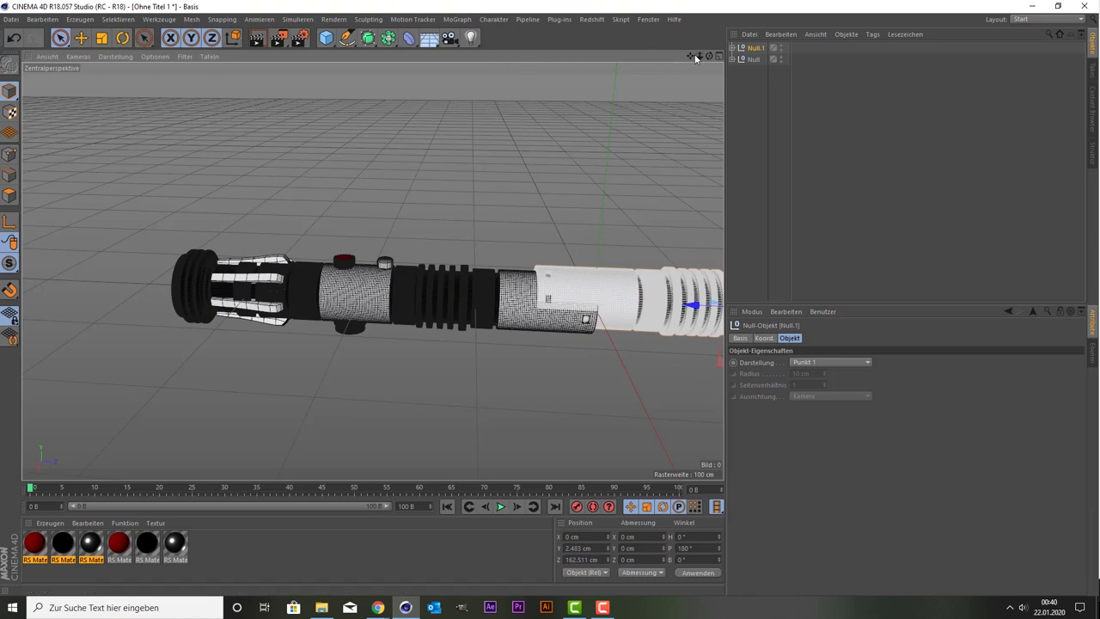
drag(690, 54, 699, 91)
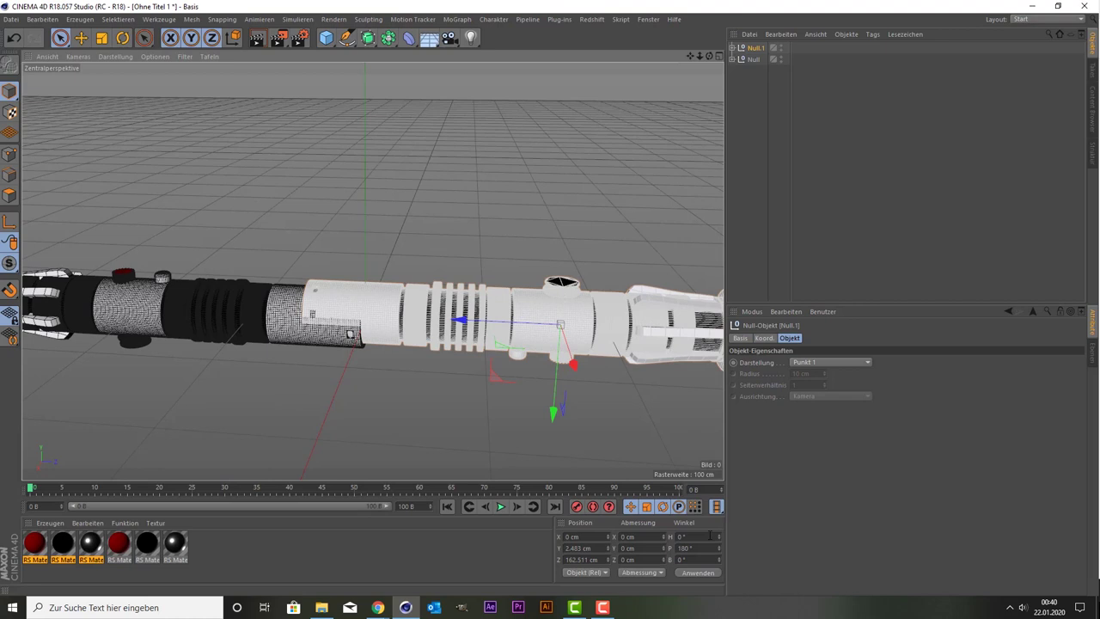
click(681, 536)
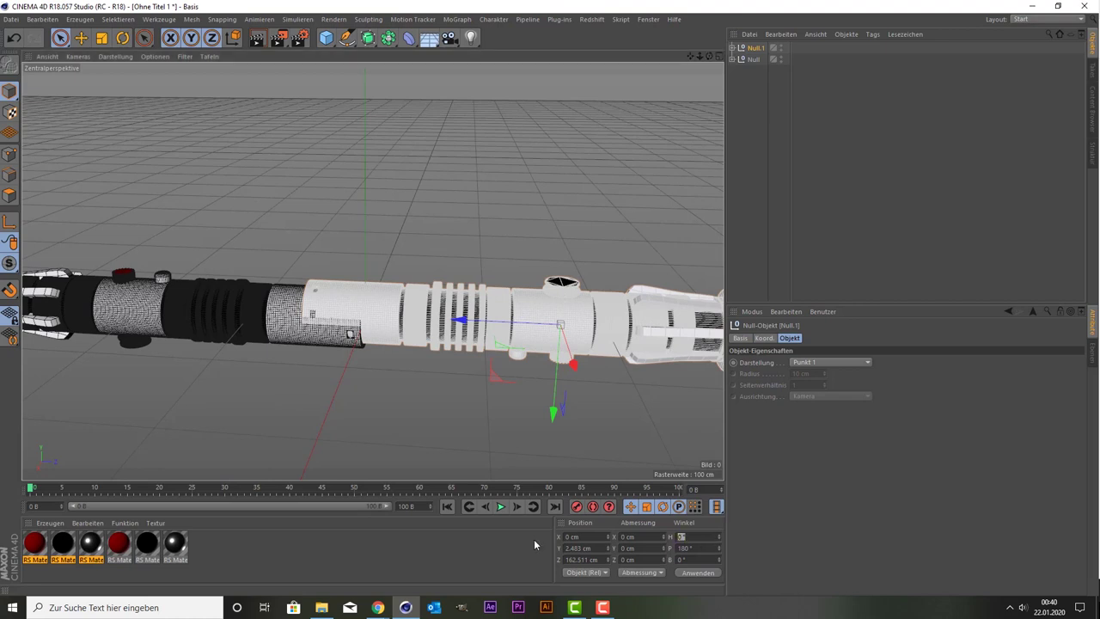
text(180)
key(Return)
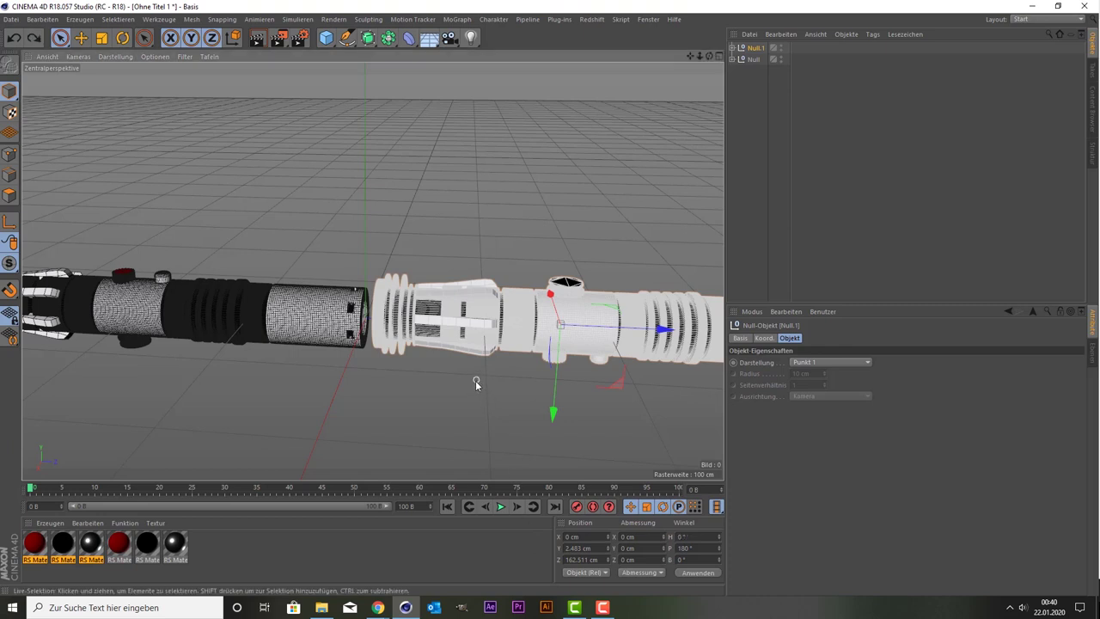
key(ctrl+z)
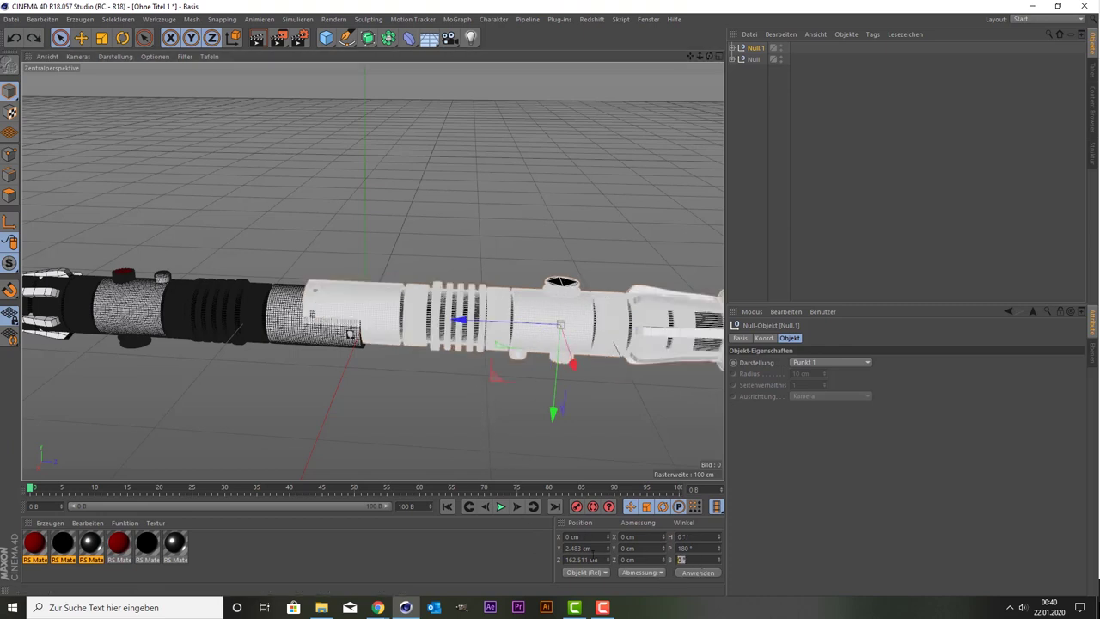
key(ctrl+z)
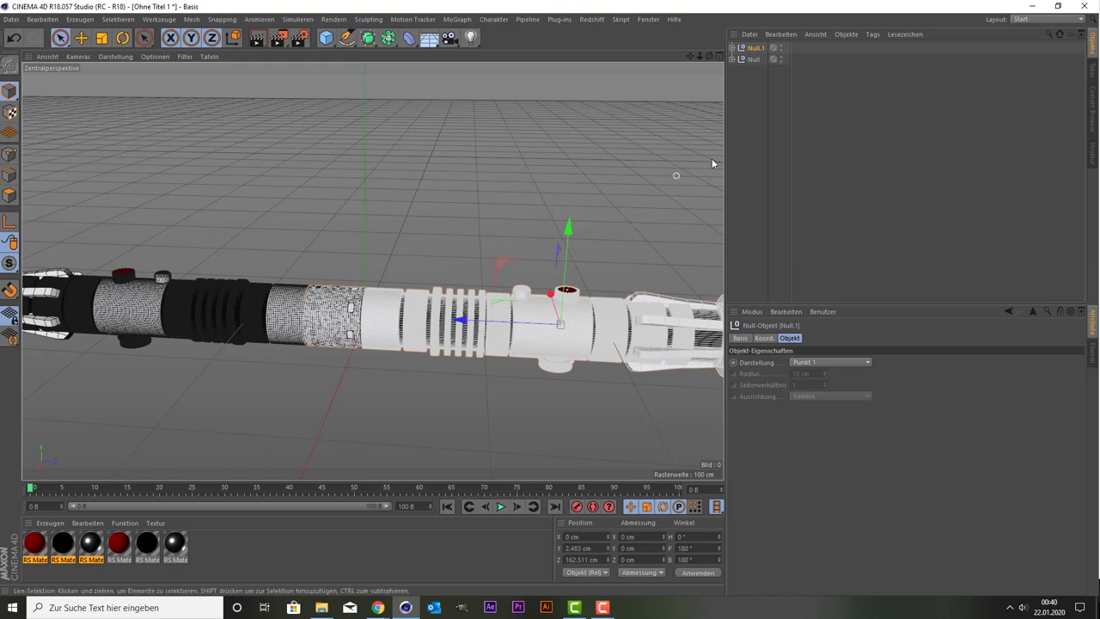
Butt the flipped copy flush against the original hilt at Z 217.867 cm
drag(690, 56, 681, 58)
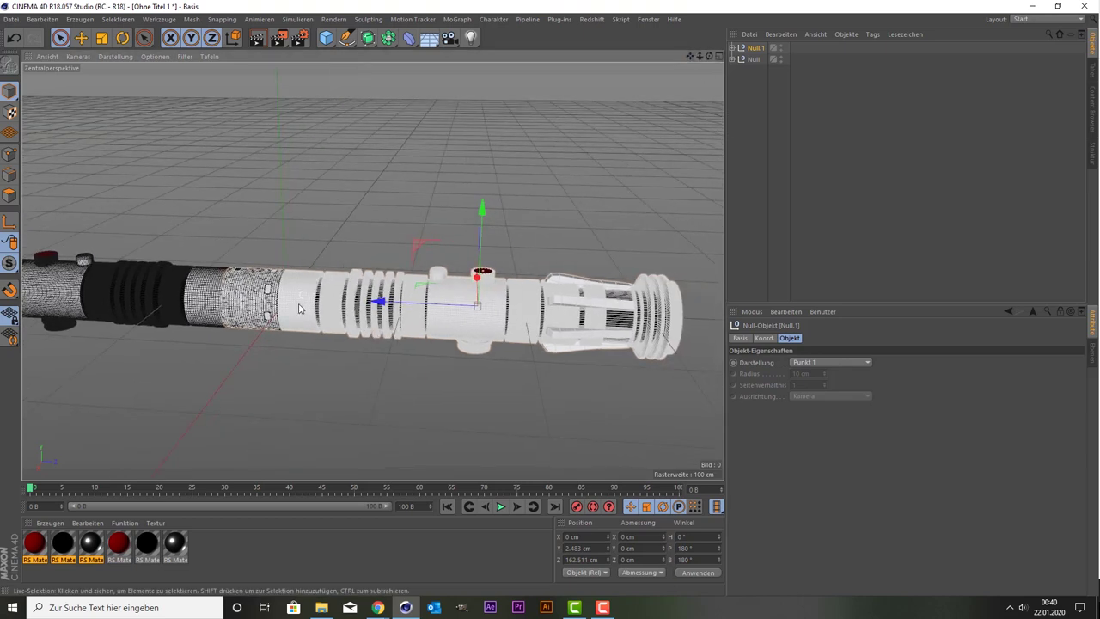
mouse_move(378, 307)
mouse_down()
mouse_move(473, 310)
mouse_move(436, 311)
mouse_up()
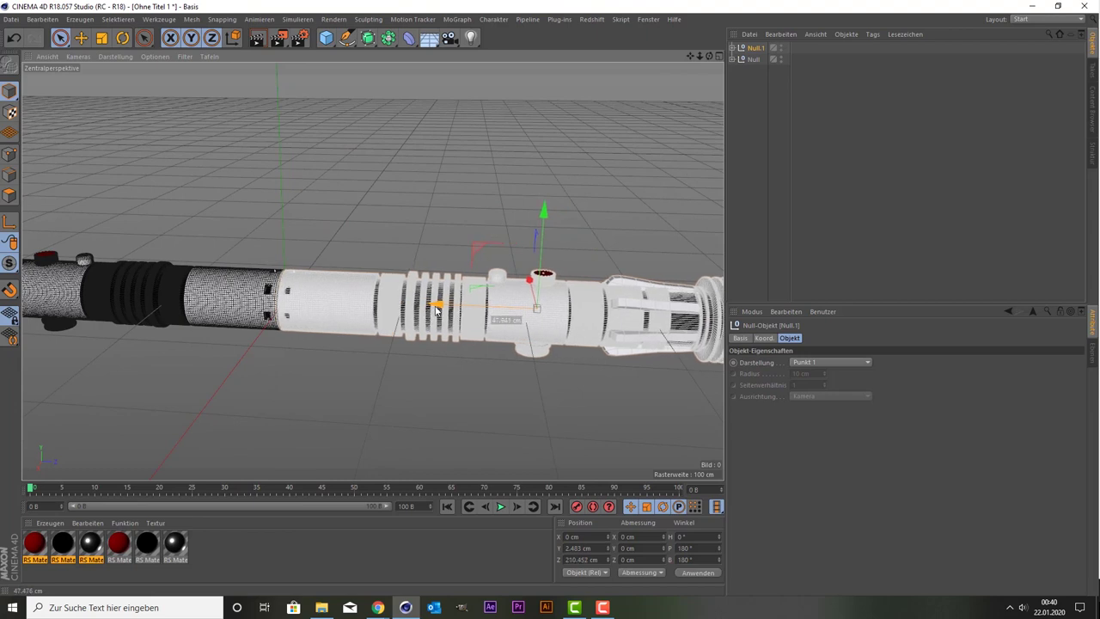
drag(436, 311, 445, 311)
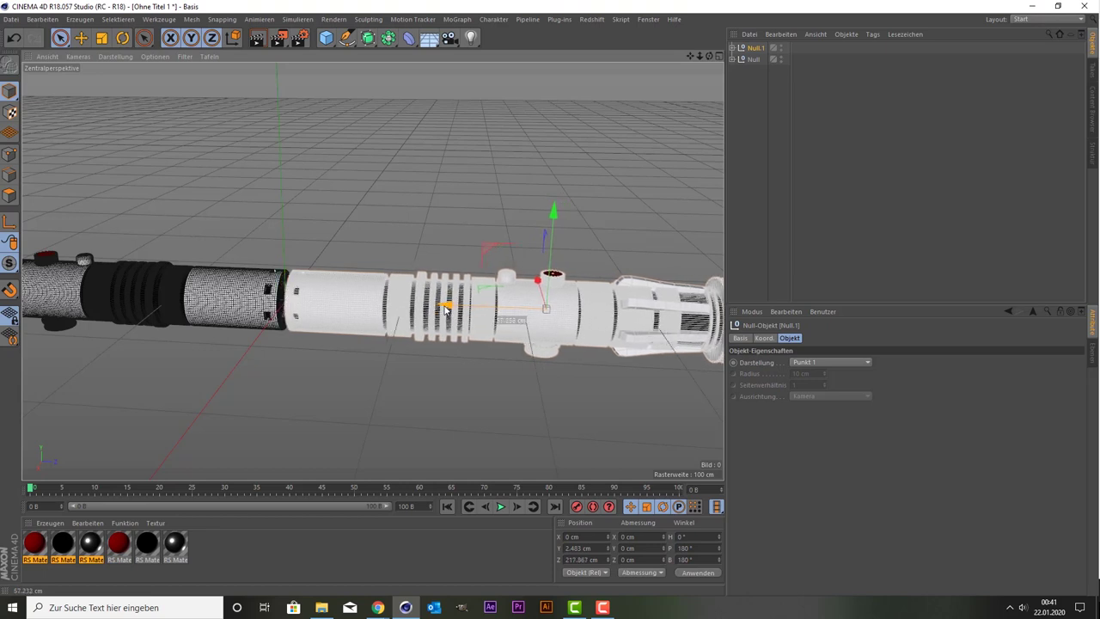
middle_click(386, 312)
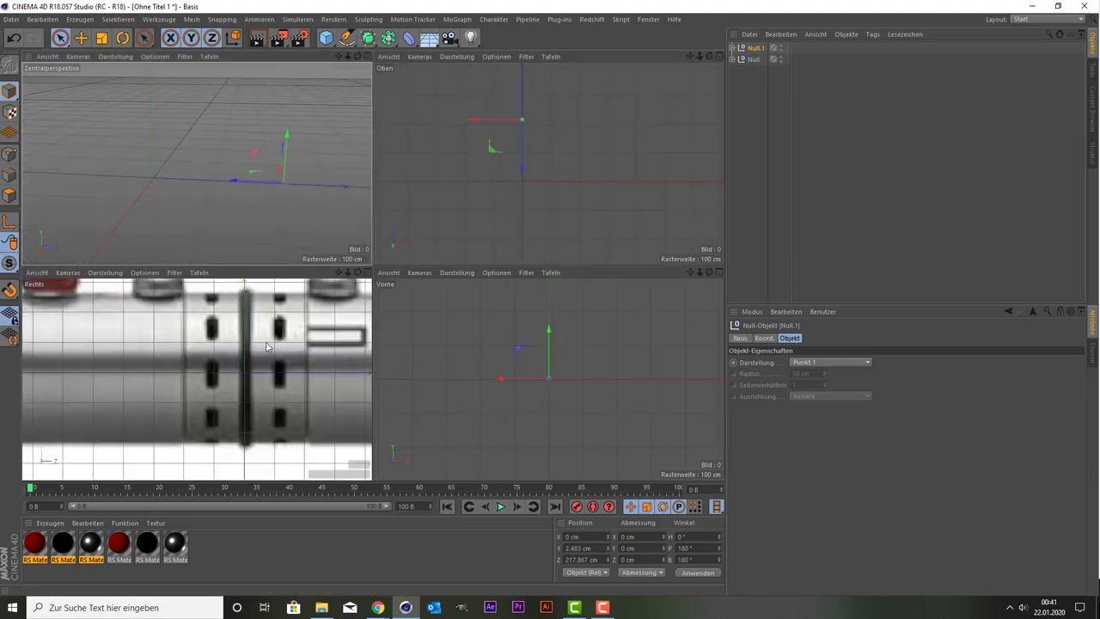
middle_click(262, 231)
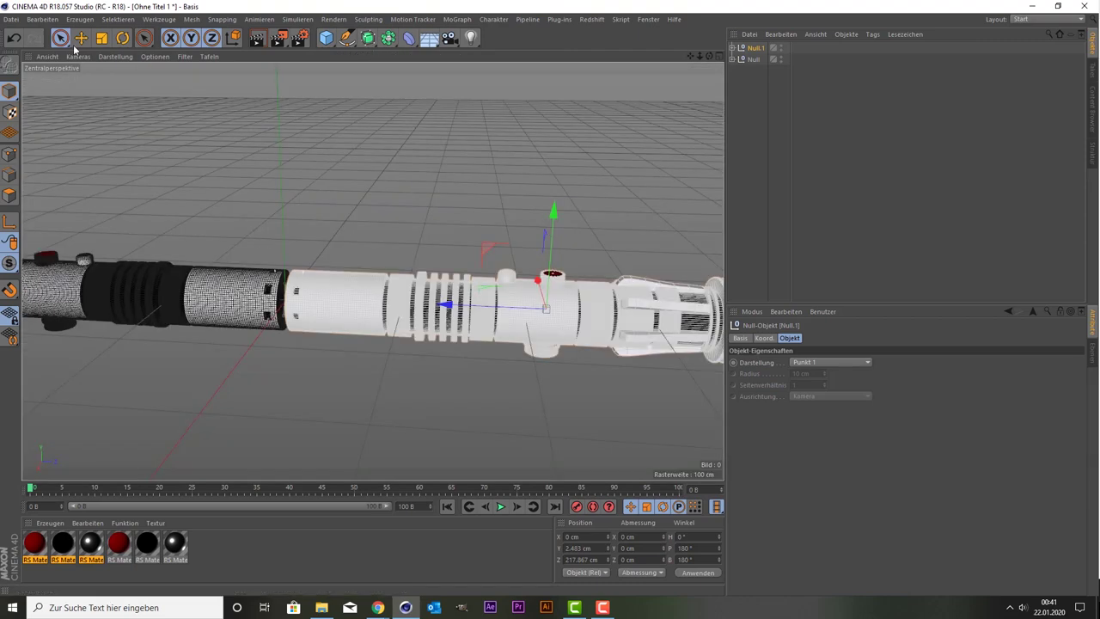
Save the scene to the Desktop as Tut.c4d
click(13, 19)
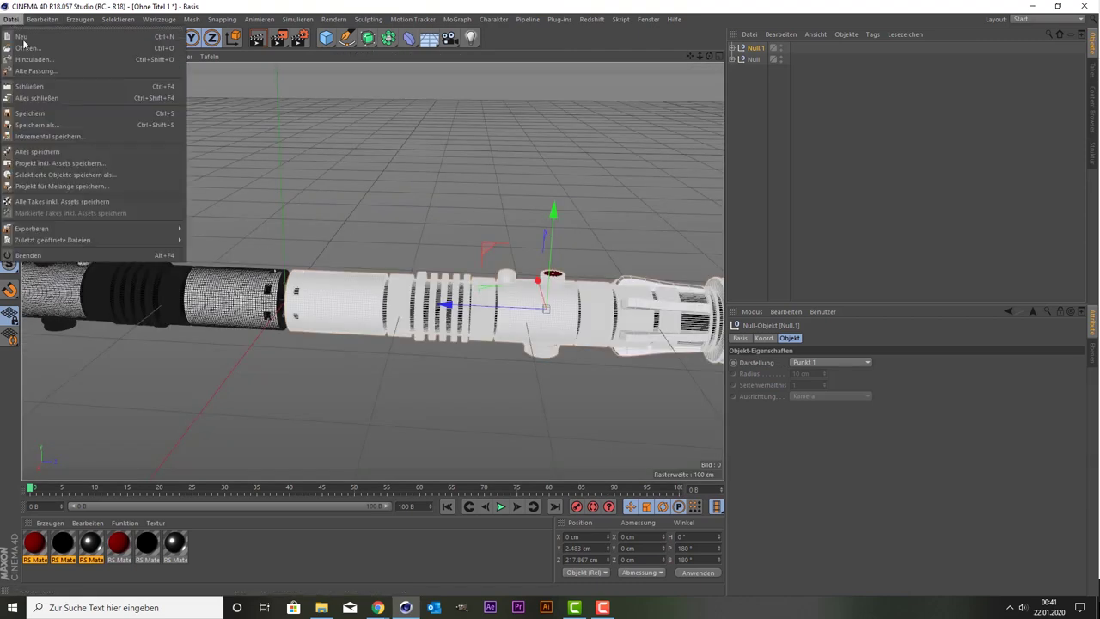
click(73, 125)
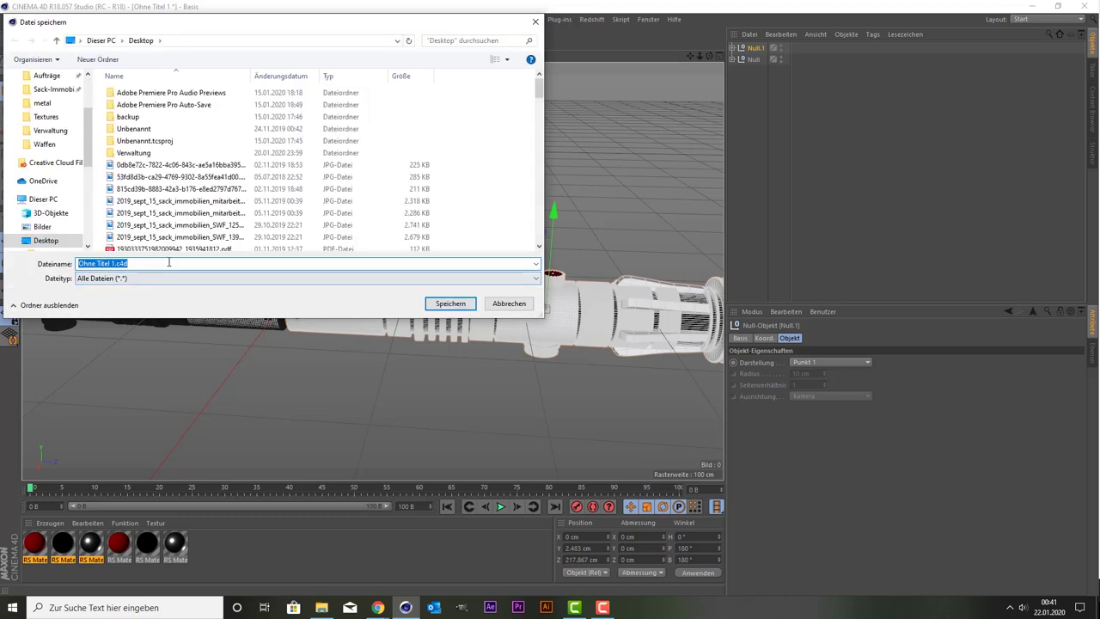
text(Tut)
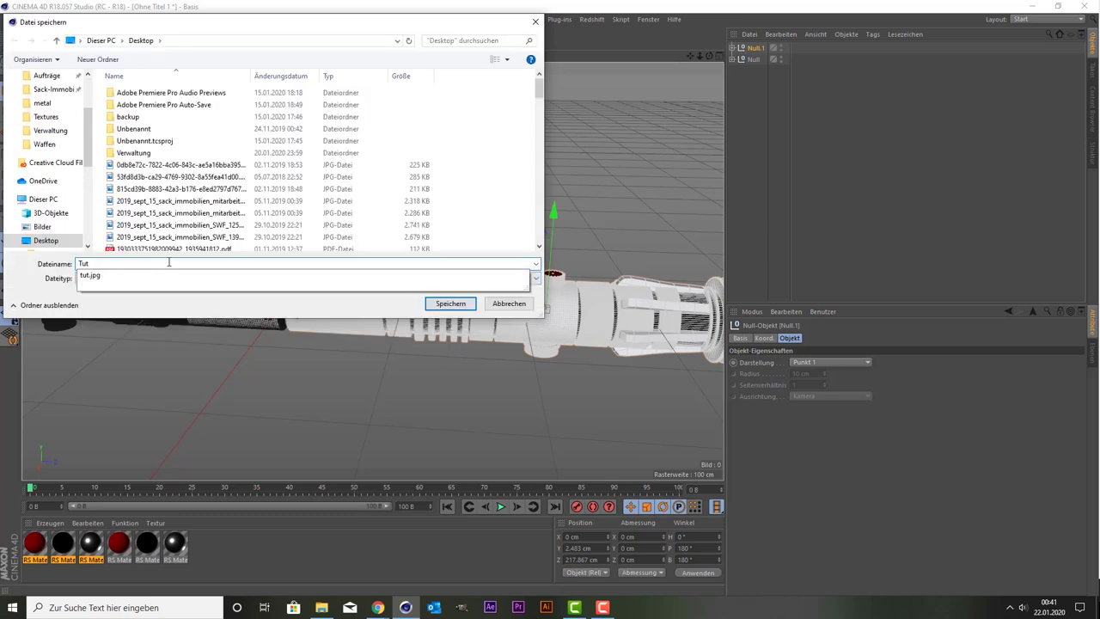
click(448, 304)
scroll(232, 354, up, 3)
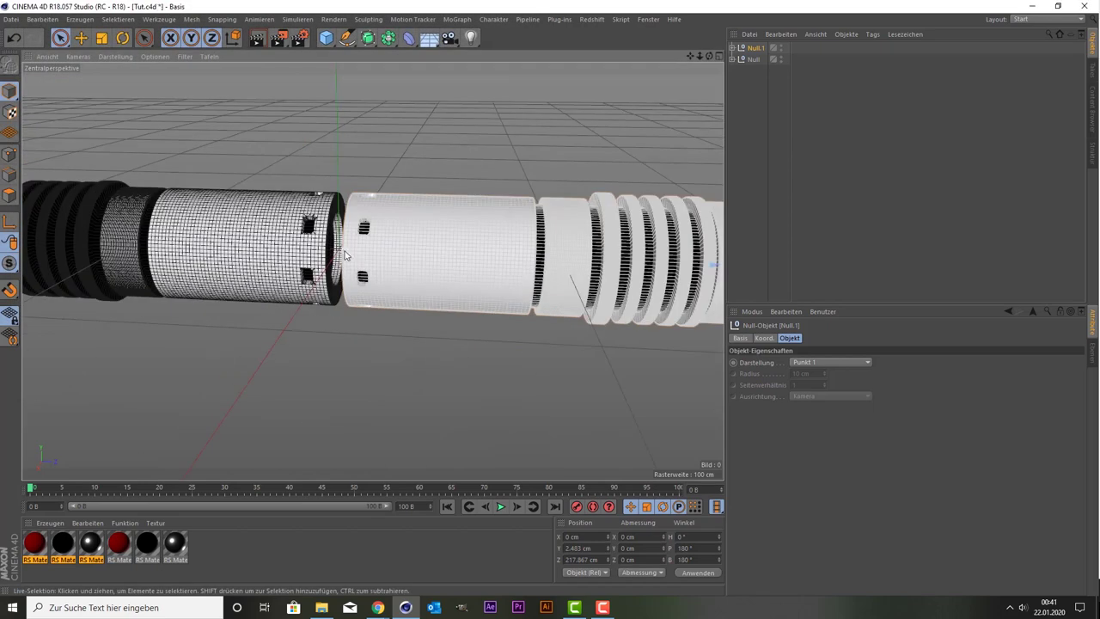
Select the Röhre tube in Null.1 and try widening its outer radius, then undo it
click(732, 48)
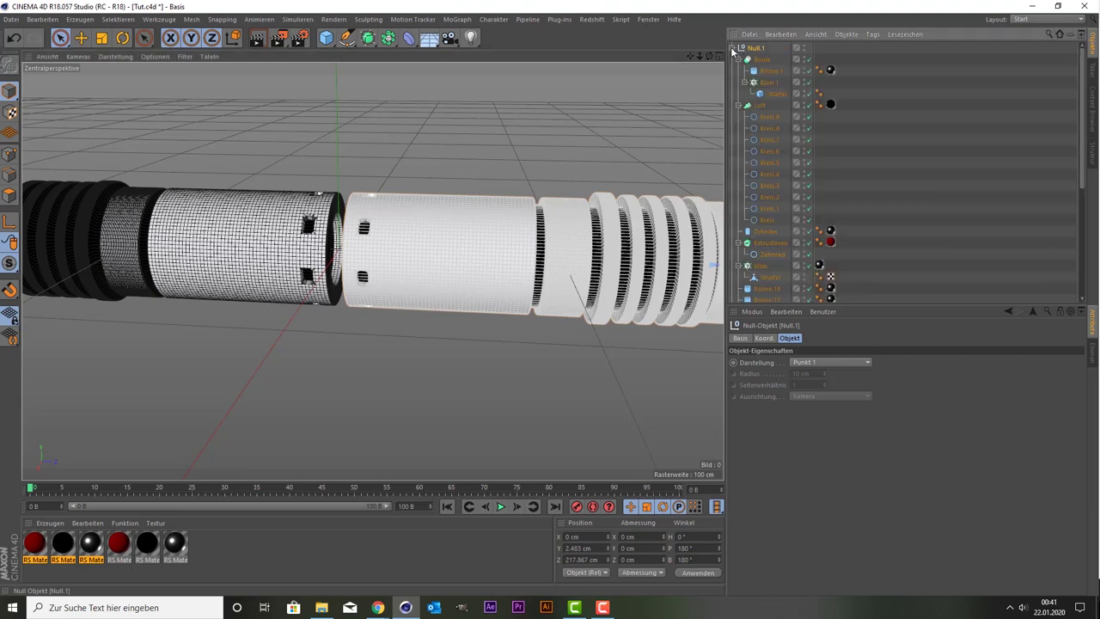
scroll(768, 264, down, 5)
click(763, 285)
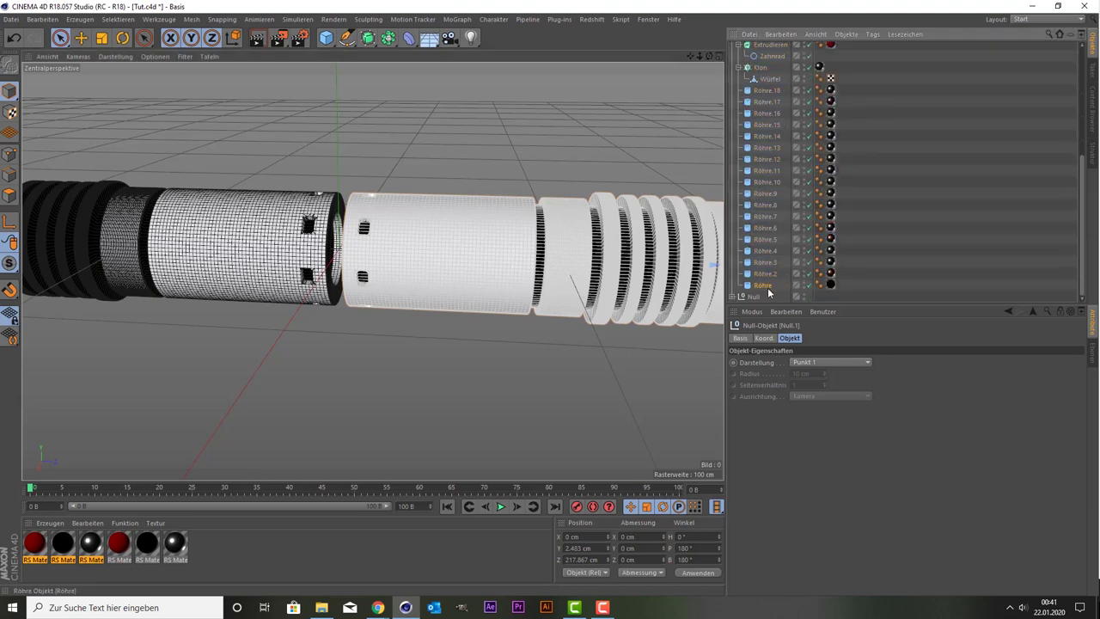
scroll(527, 246, down, 3)
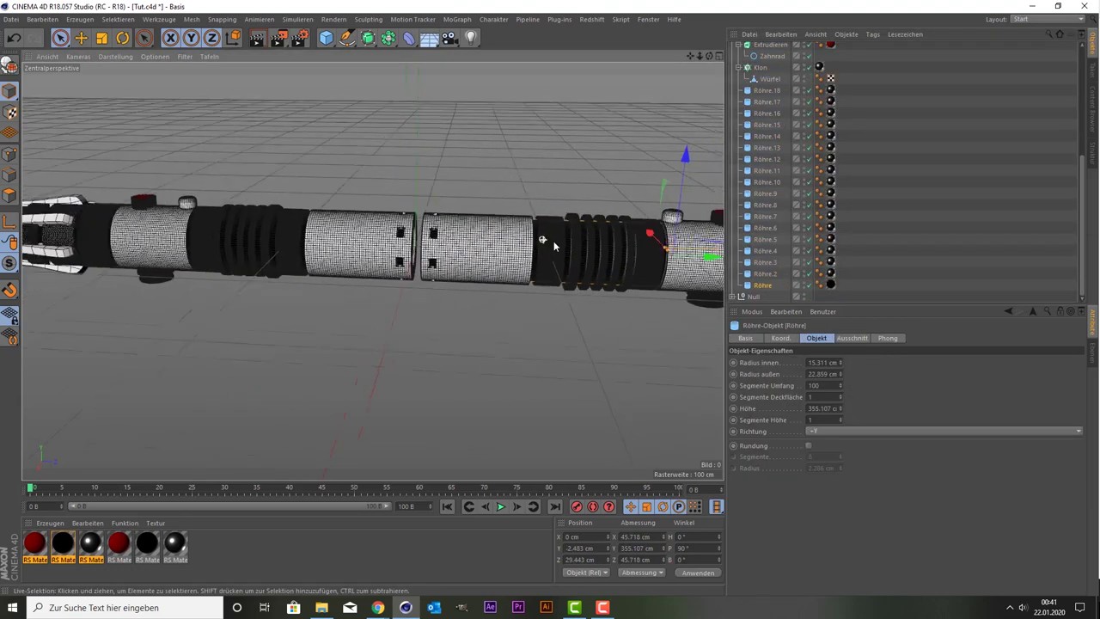
scroll(602, 241, down, 2)
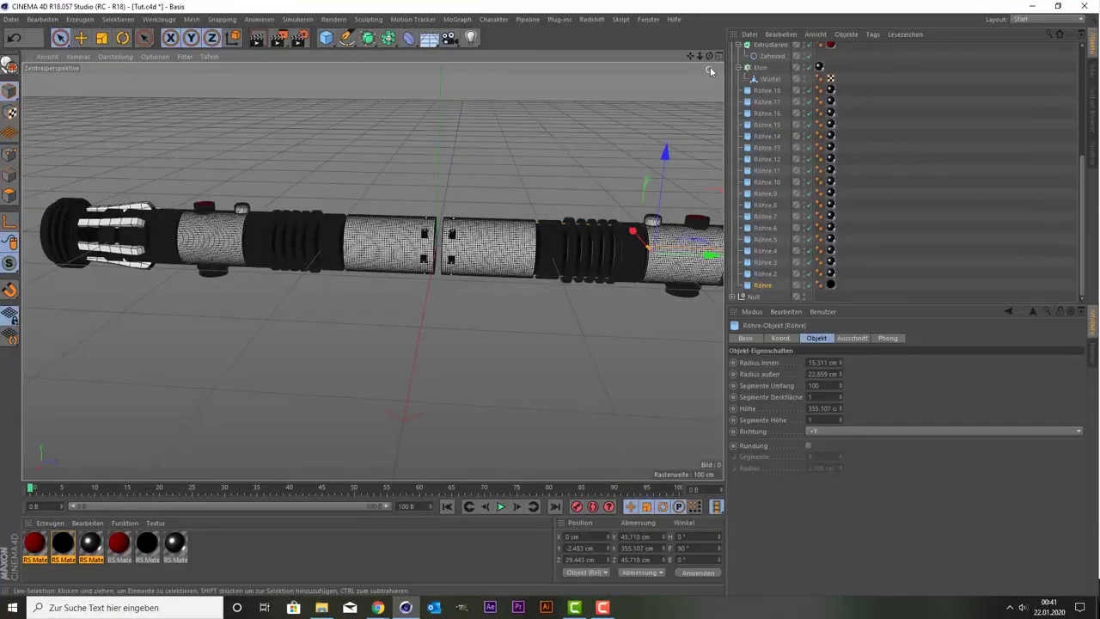
drag(688, 56, 657, 199)
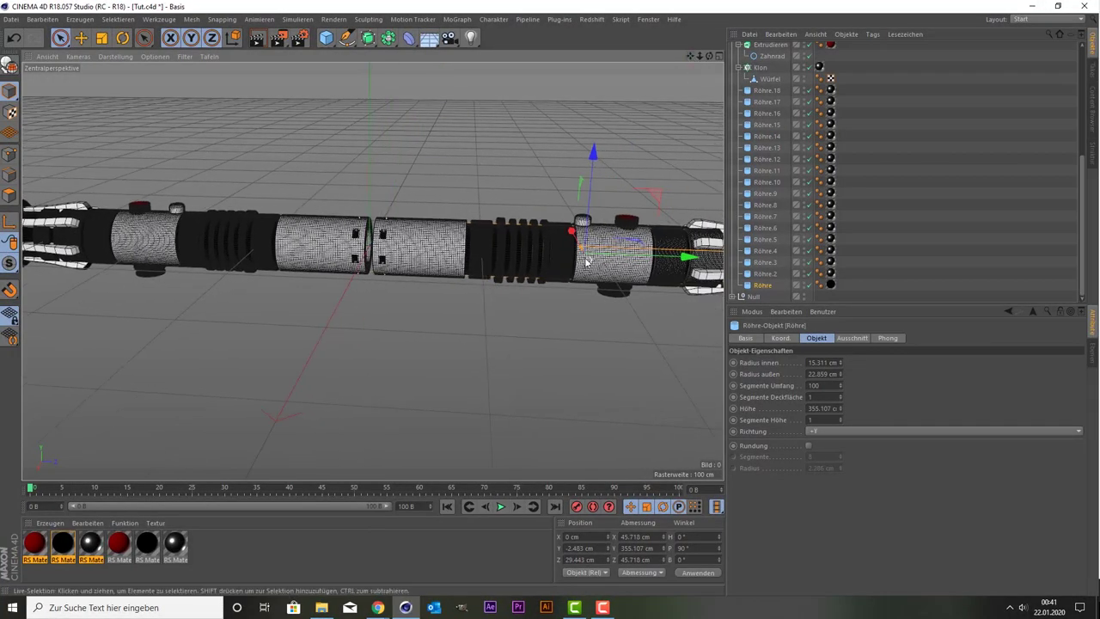
drag(572, 250, 567, 250)
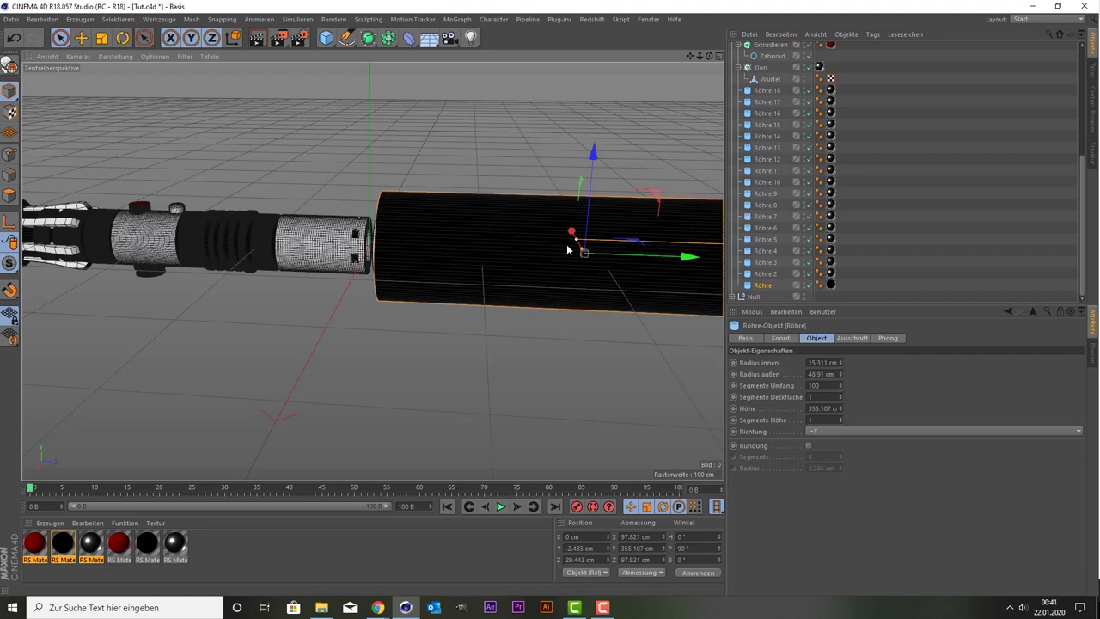
key(ctrl+z)
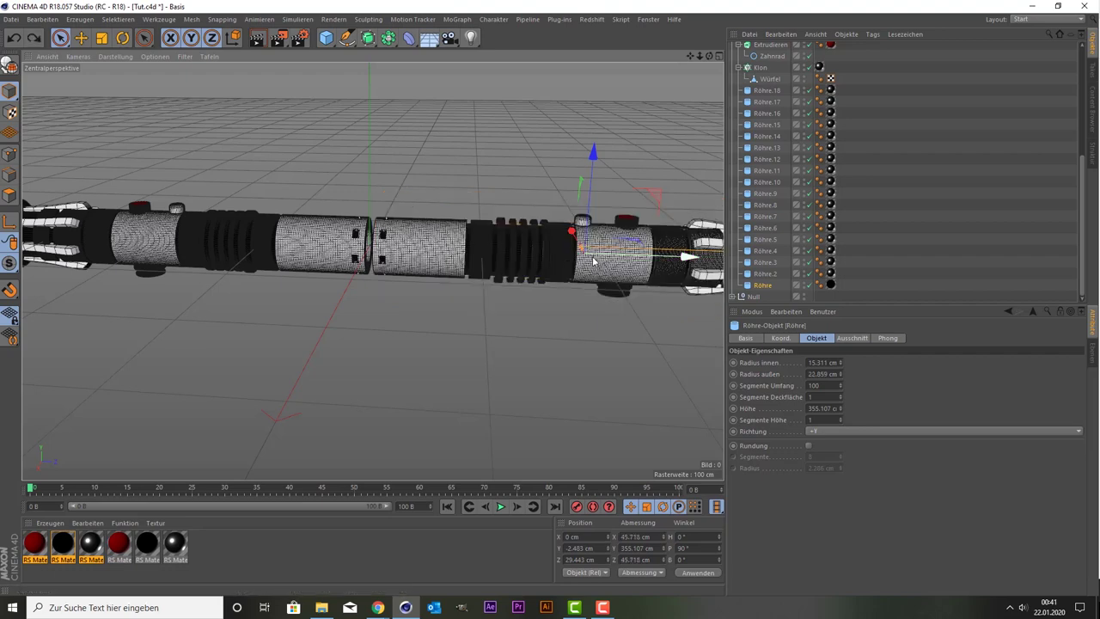
Lengthen the Röhre tube slightly and shift it a little along its axis
scroll(592, 258, up, 1)
scroll(584, 257, up, 2)
scroll(550, 258, down, 3)
scroll(532, 259, up, 1)
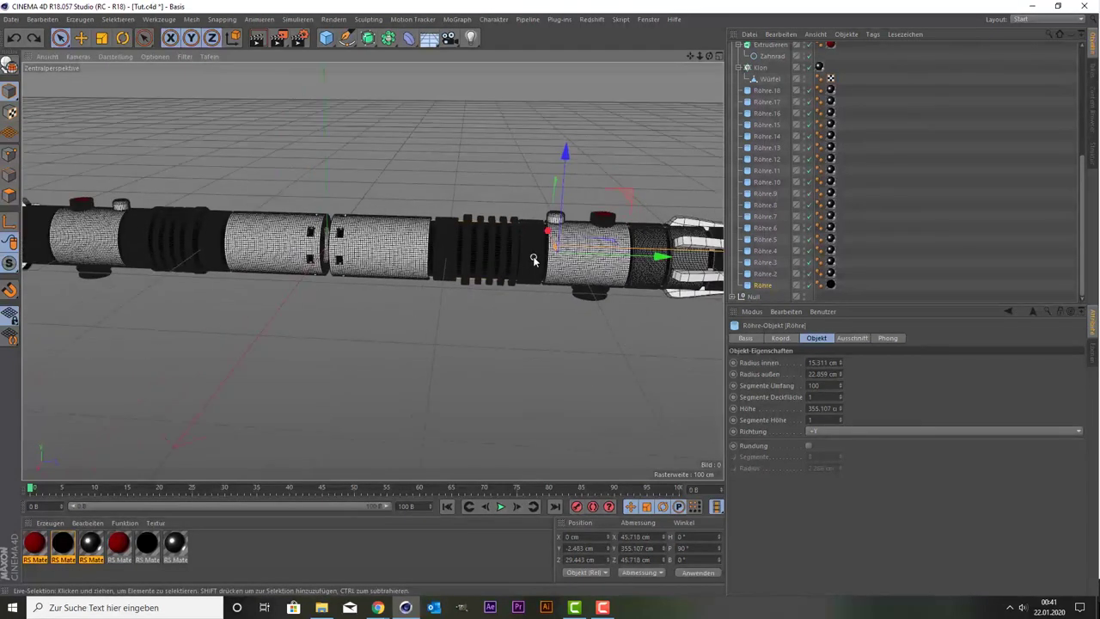
scroll(301, 276, up, 1)
scroll(372, 271, up, 3)
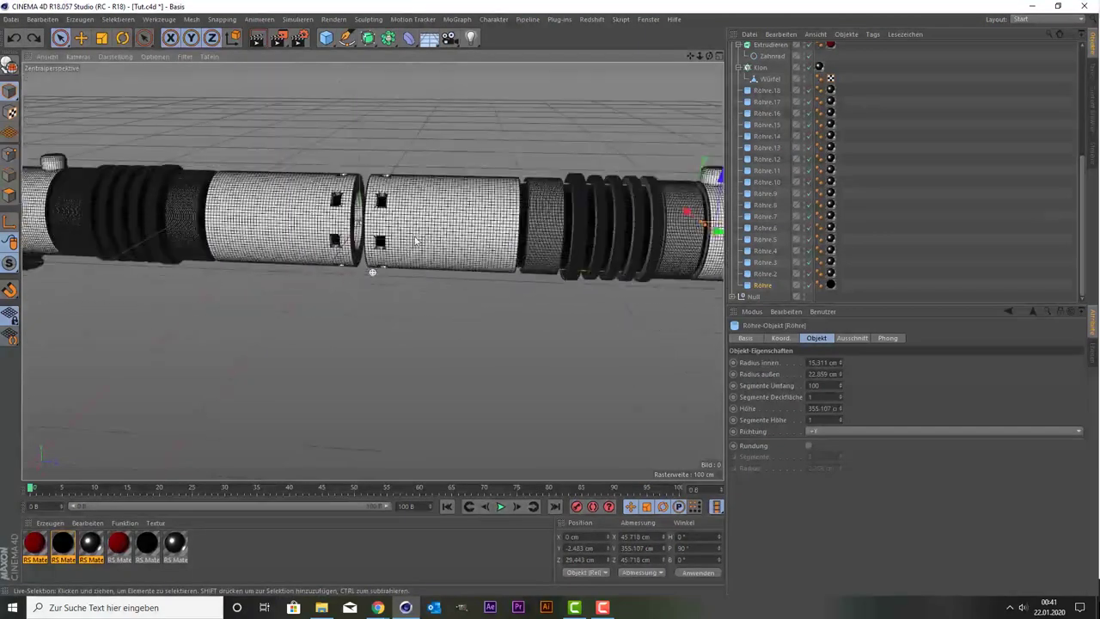
scroll(372, 271, down, 2)
scroll(601, 172, up, 2)
scroll(515, 215, up, 2)
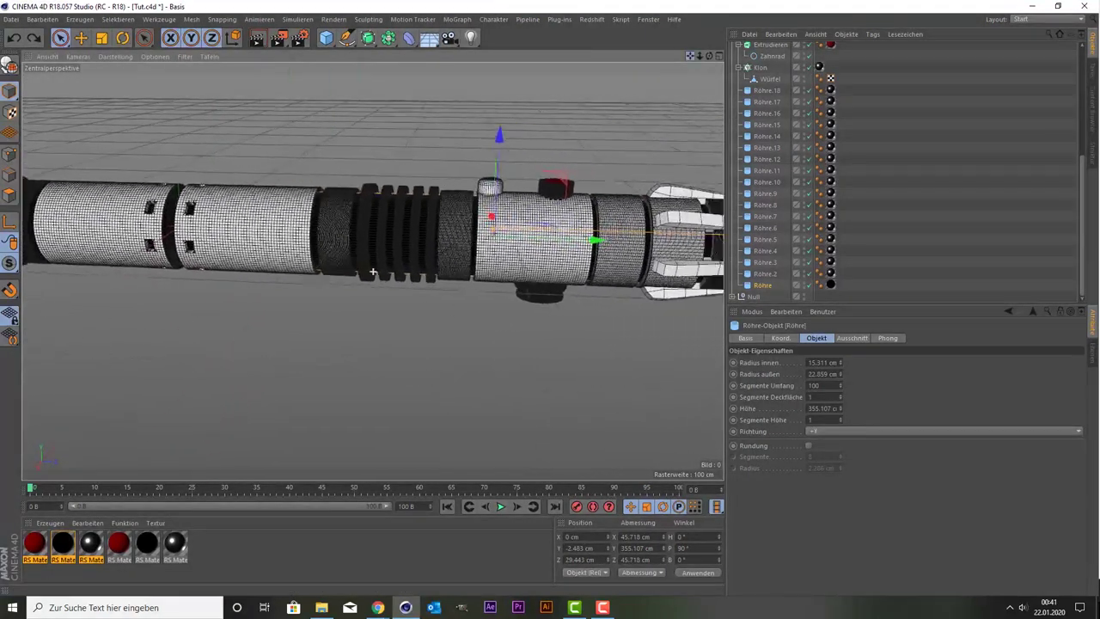
middle_drag(372, 272, 471, 230)
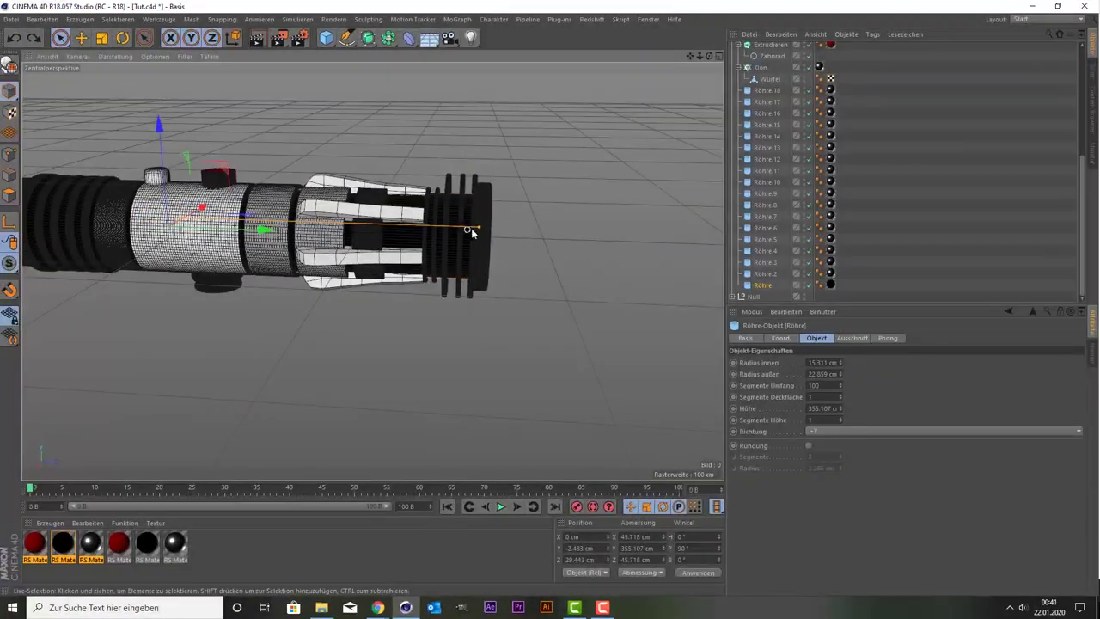
drag(471, 231, 489, 231)
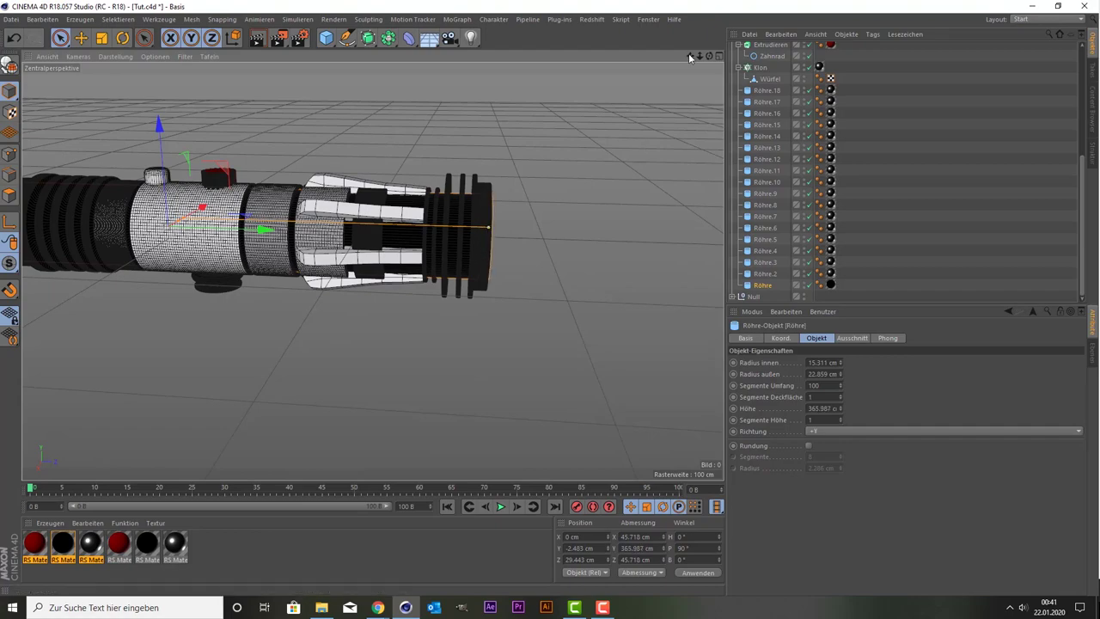
drag(688, 53, 671, 61)
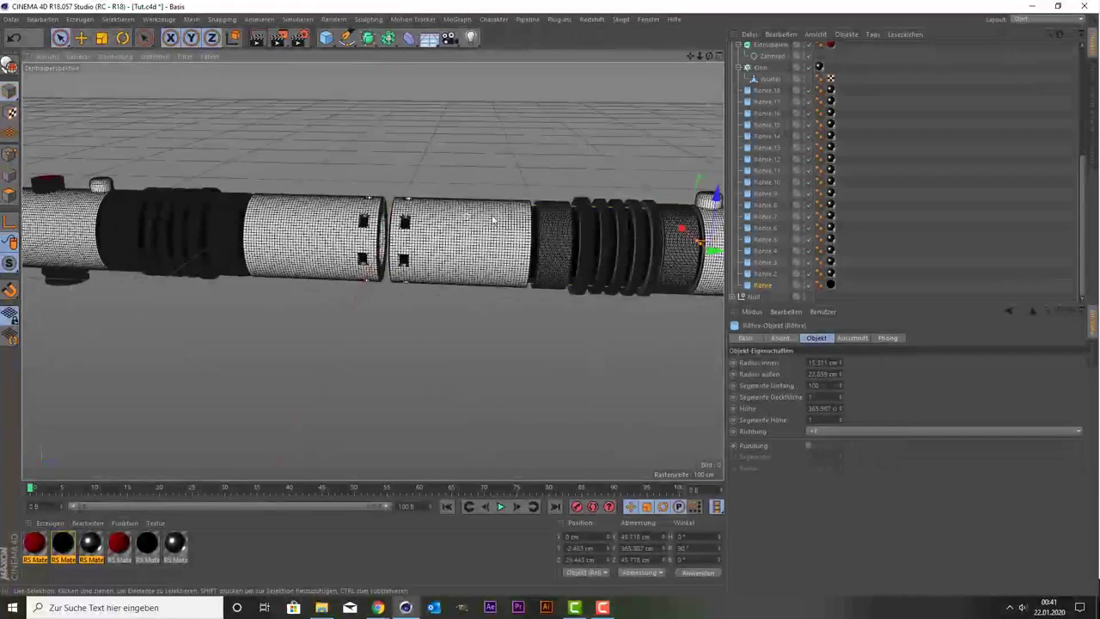
drag(711, 256, 687, 259)
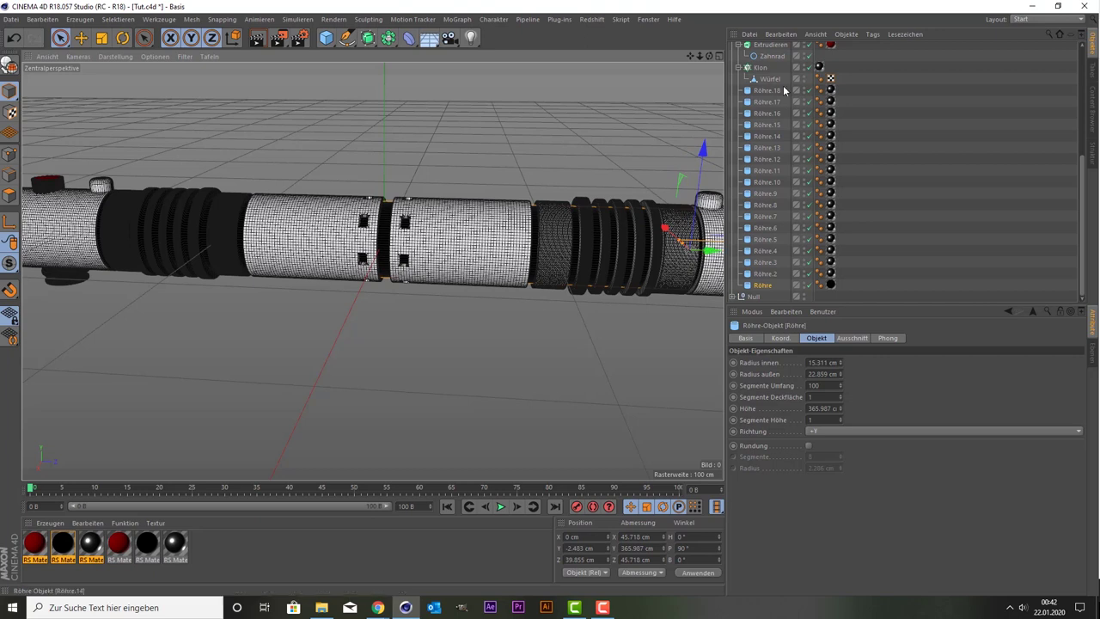
scroll(771, 72, up, 5)
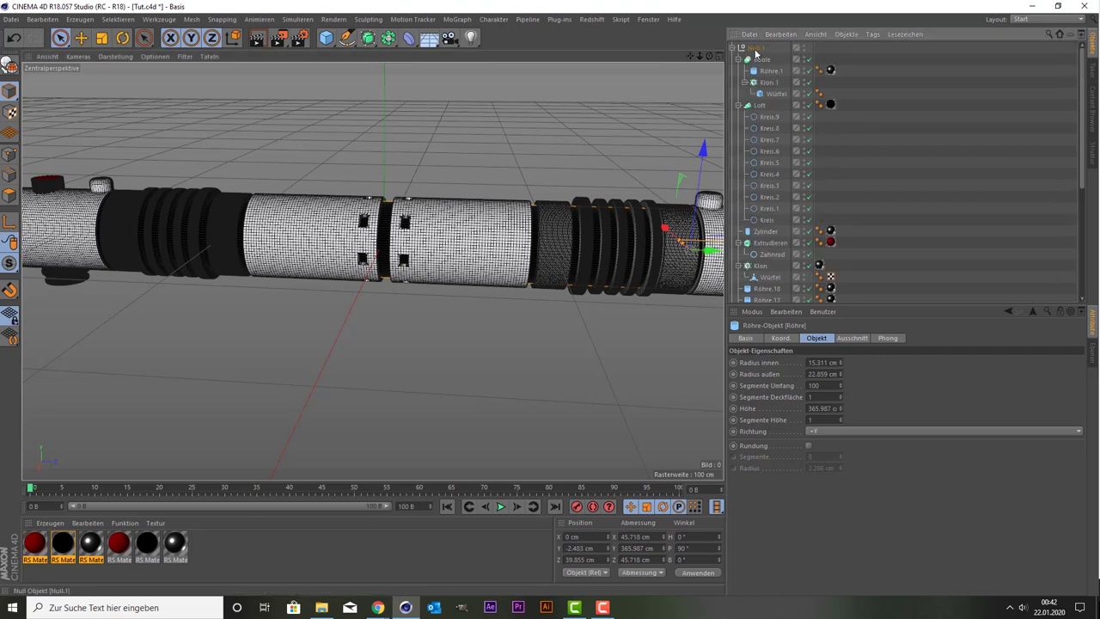
Move the Null.1 group along Z to Z 213.613 cm against the original
click(755, 48)
drag(661, 249, 653, 249)
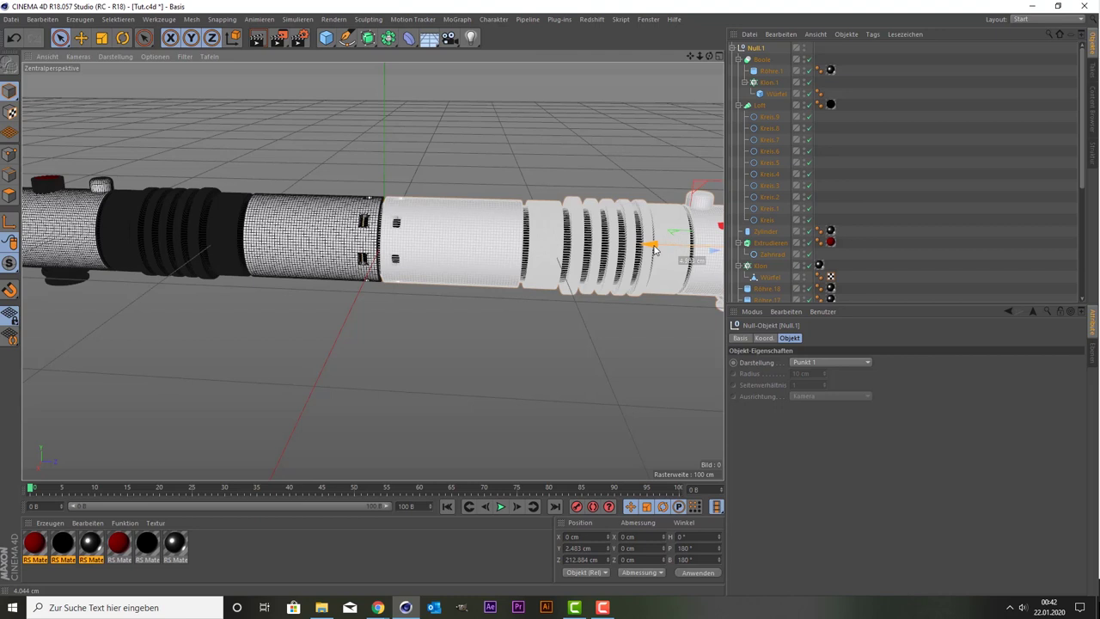
drag(653, 249, 655, 249)
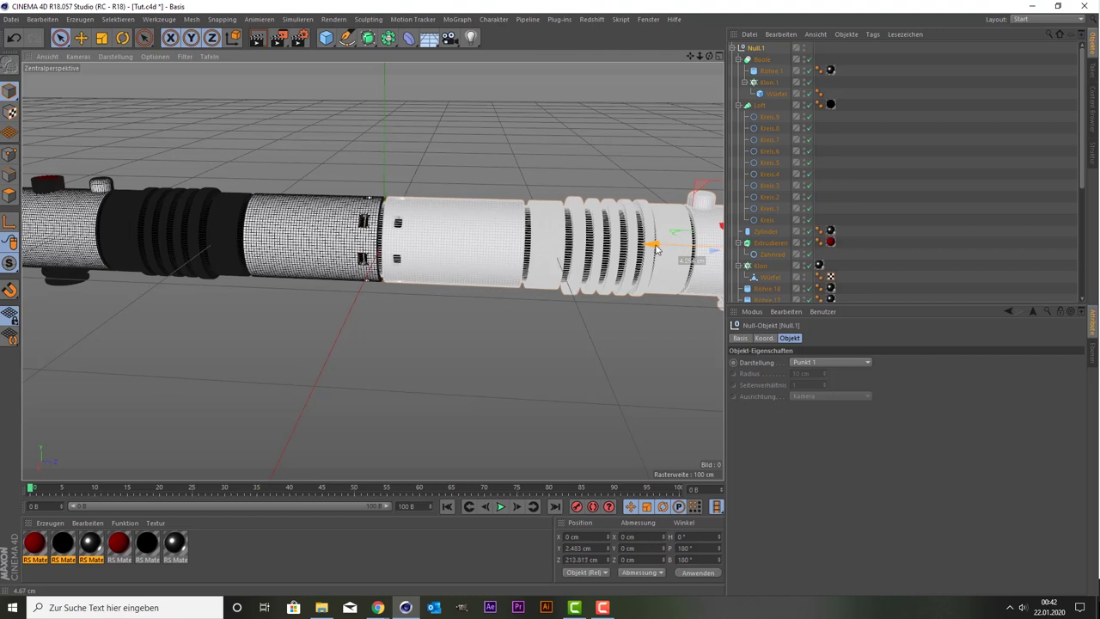
Select all saber parts with Ctrl+A, group them with Alt+G, and name the null Lichtschwert
click(481, 351)
scroll(481, 344, down, 3)
scroll(487, 321, down, 5)
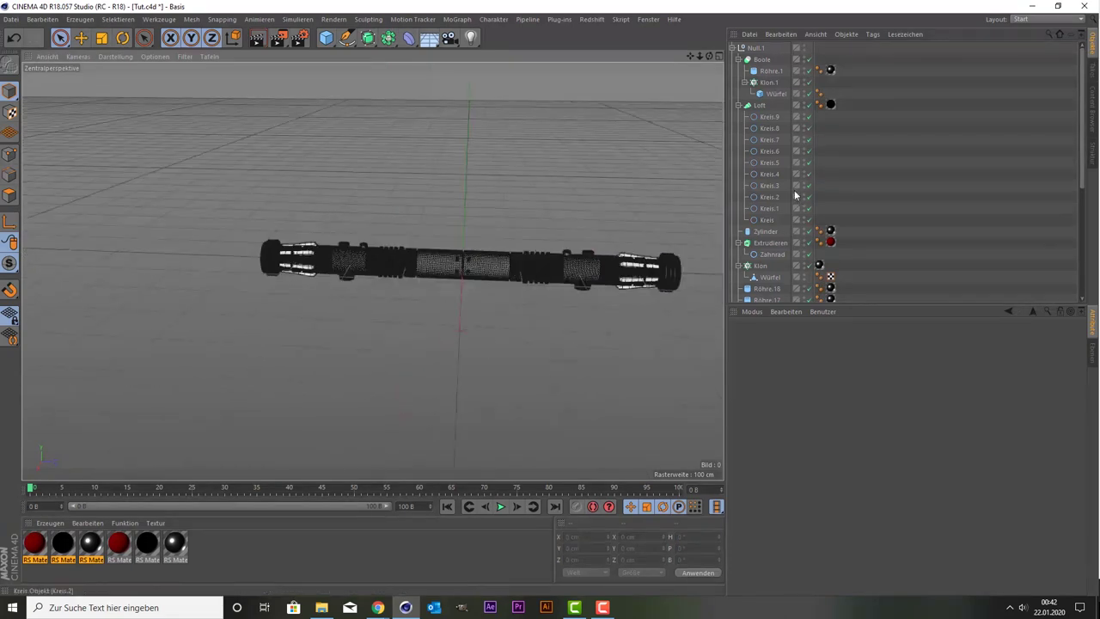
click(768, 174)
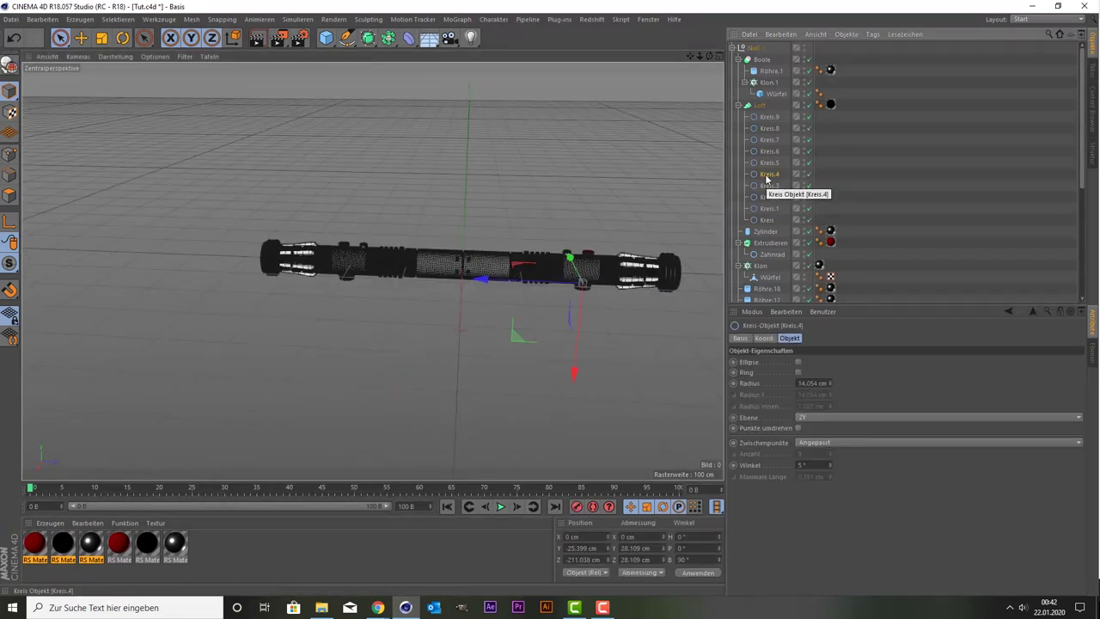
key(ctrl+a)
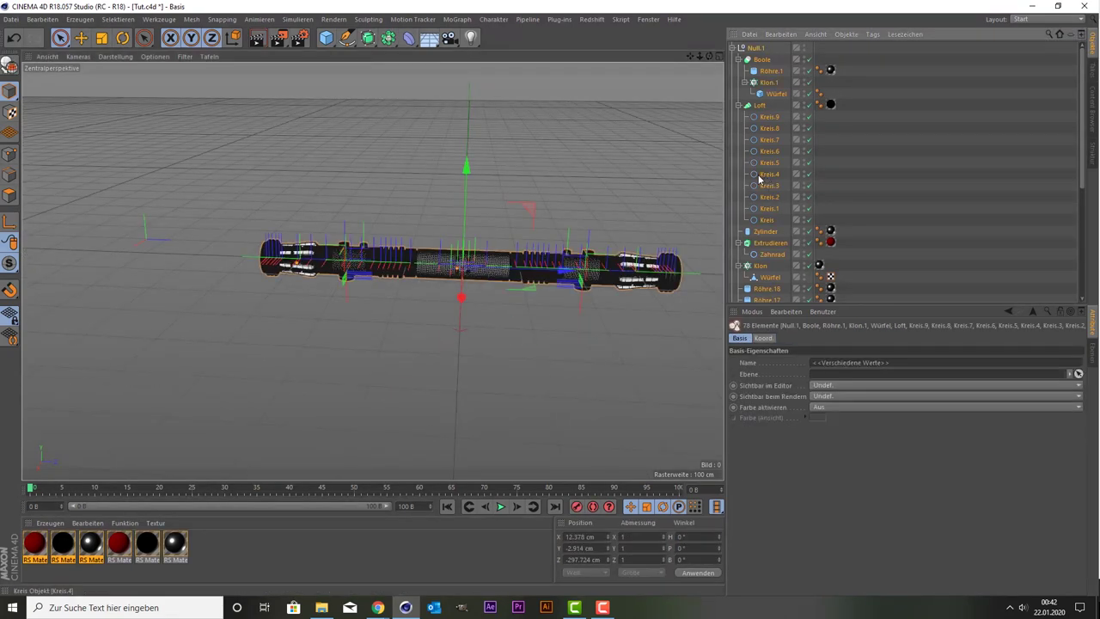
key(alt+g)
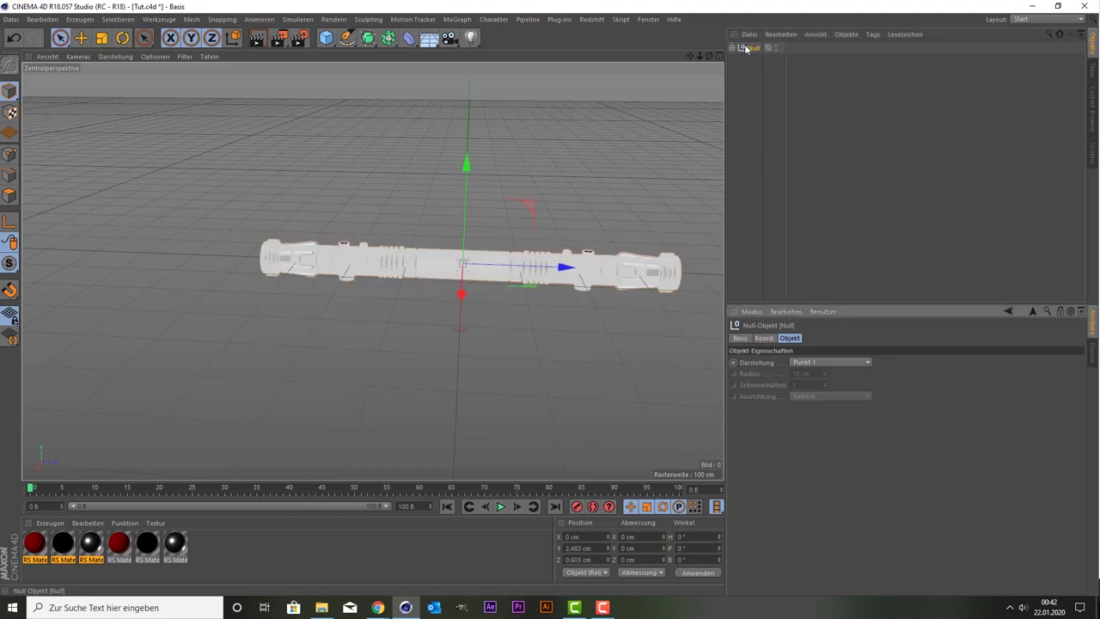
double_click(752, 48)
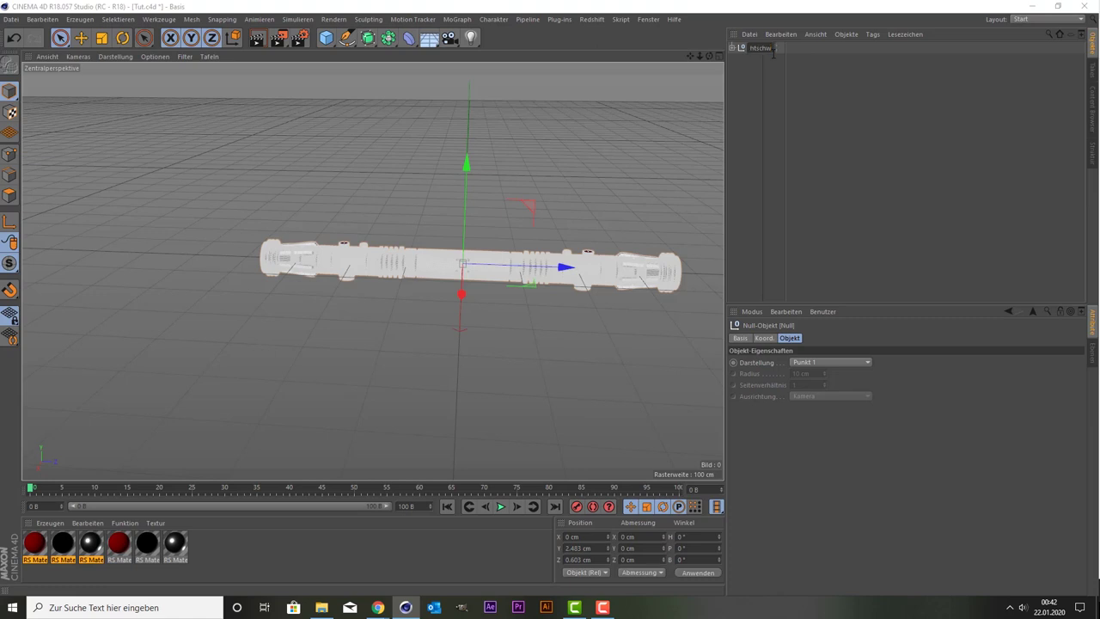
text(ert)
key(Return)
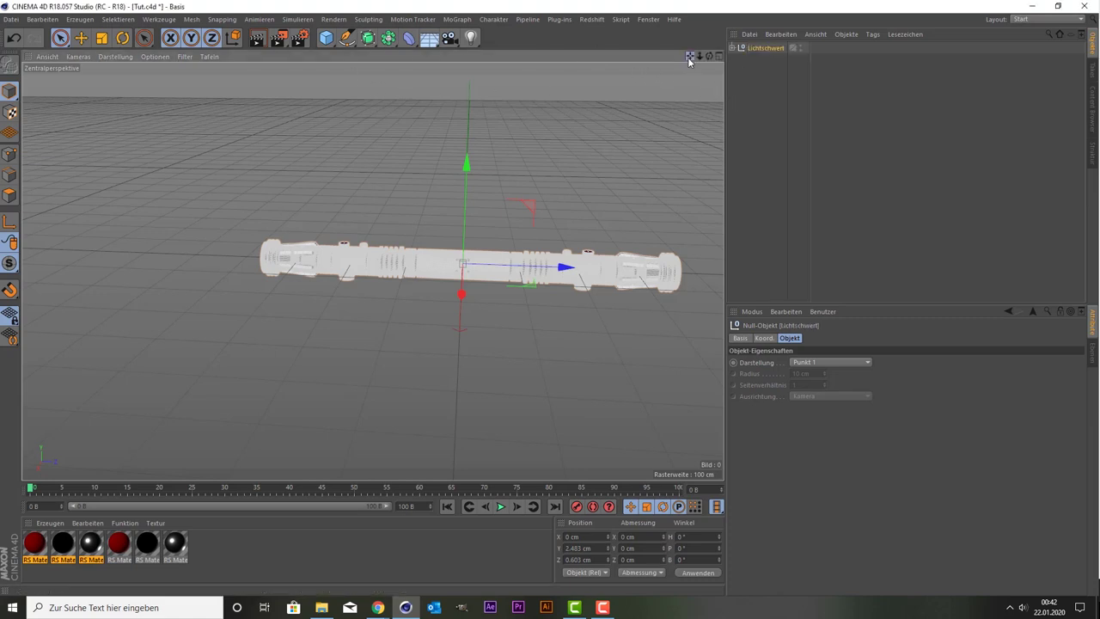
mouse_move(688, 57)
mouse_down()
mouse_move(726, 86)
mouse_move(709, 51)
mouse_up()
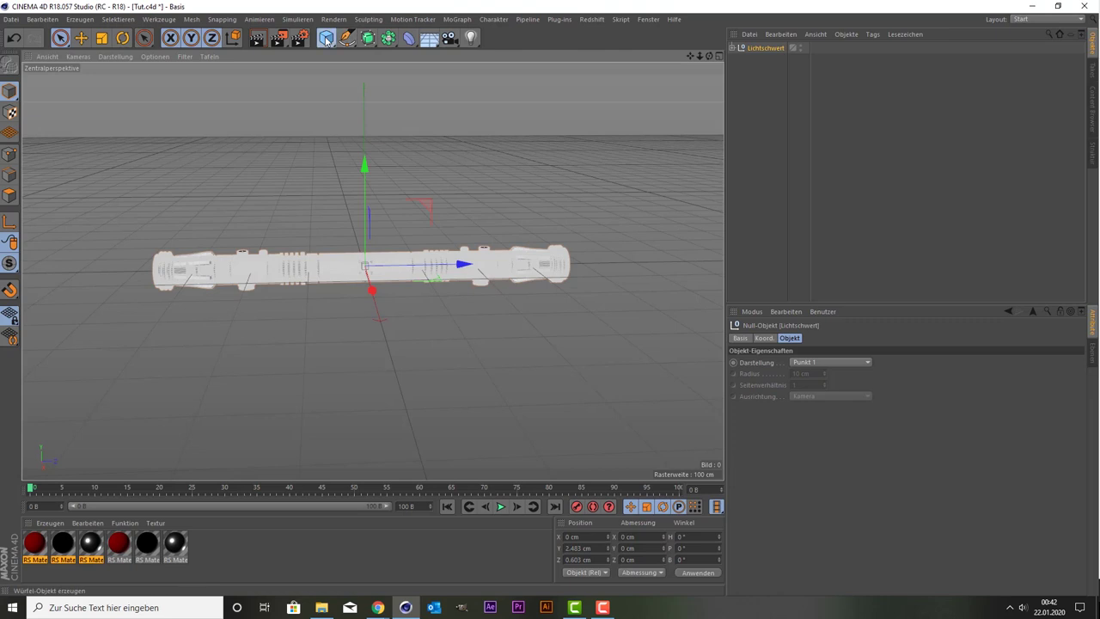
Add a Plane primitive and scale it up into a huge 9656.4 cm floor
drag(326, 37, 455, 76)
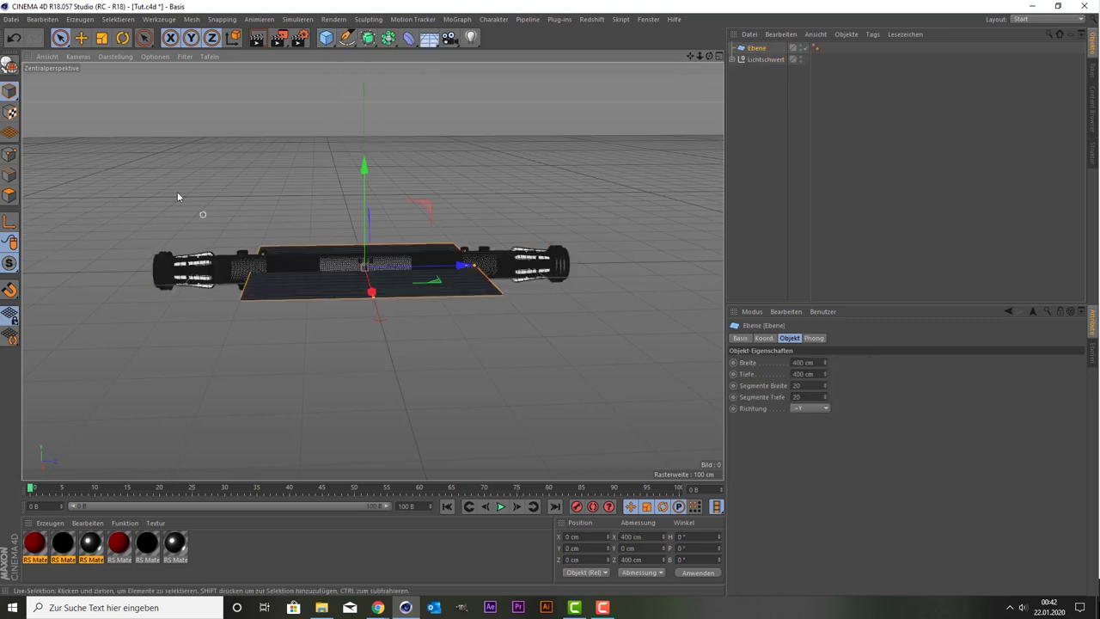
click(102, 37)
drag(346, 189, 722, 194)
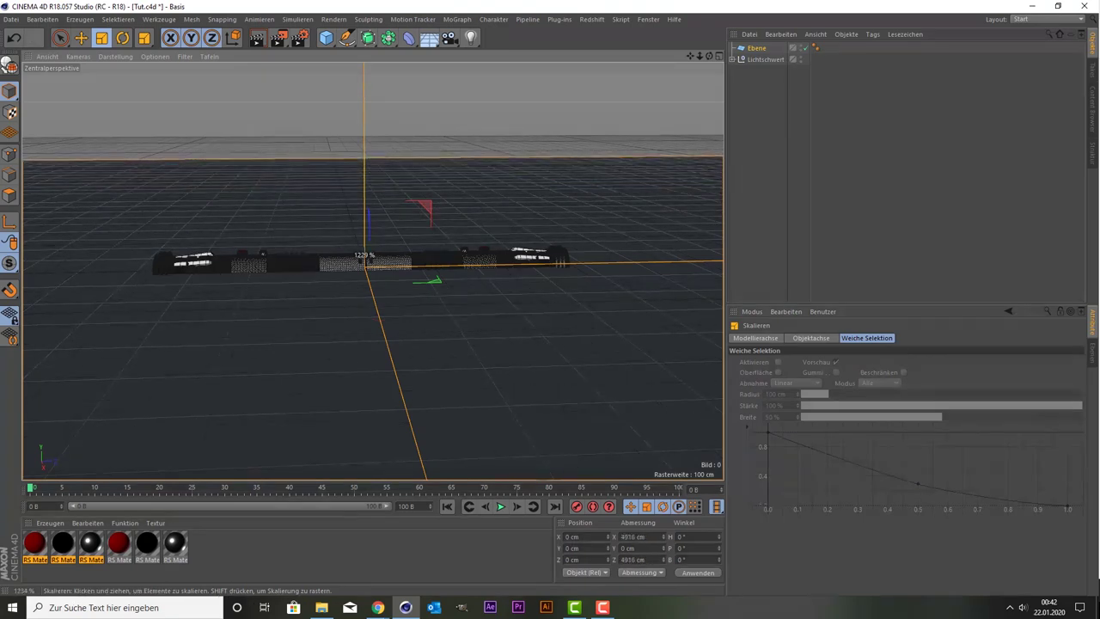
drag(364, 255, 364, 255)
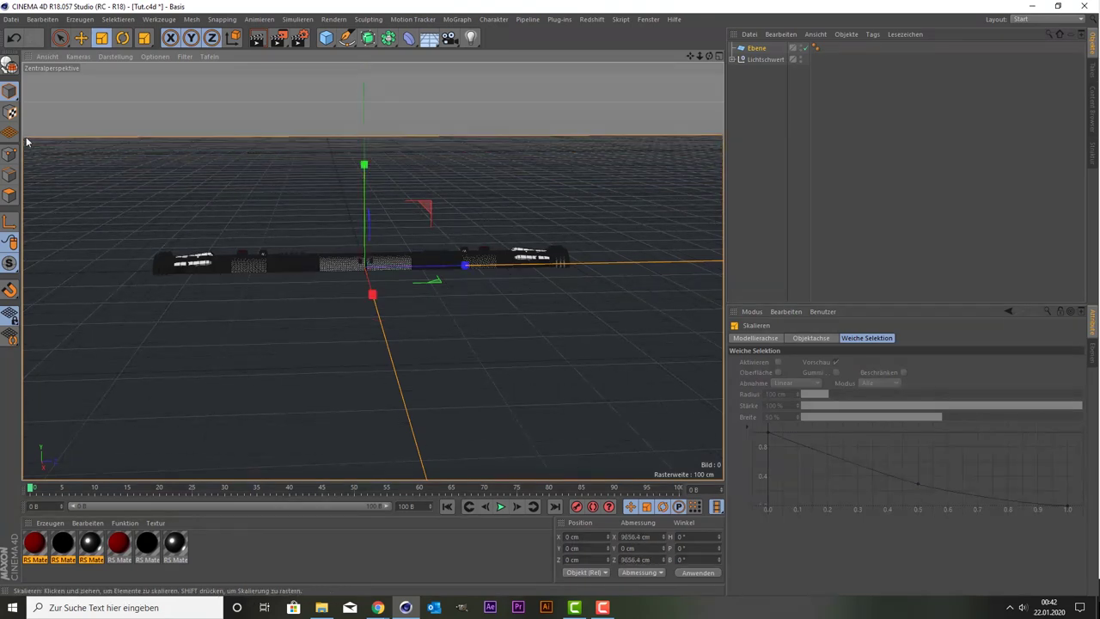
Lower the floor plane to Y -320.697 cm beneath the lightsaber
click(58, 41)
middle_click(380, 270)
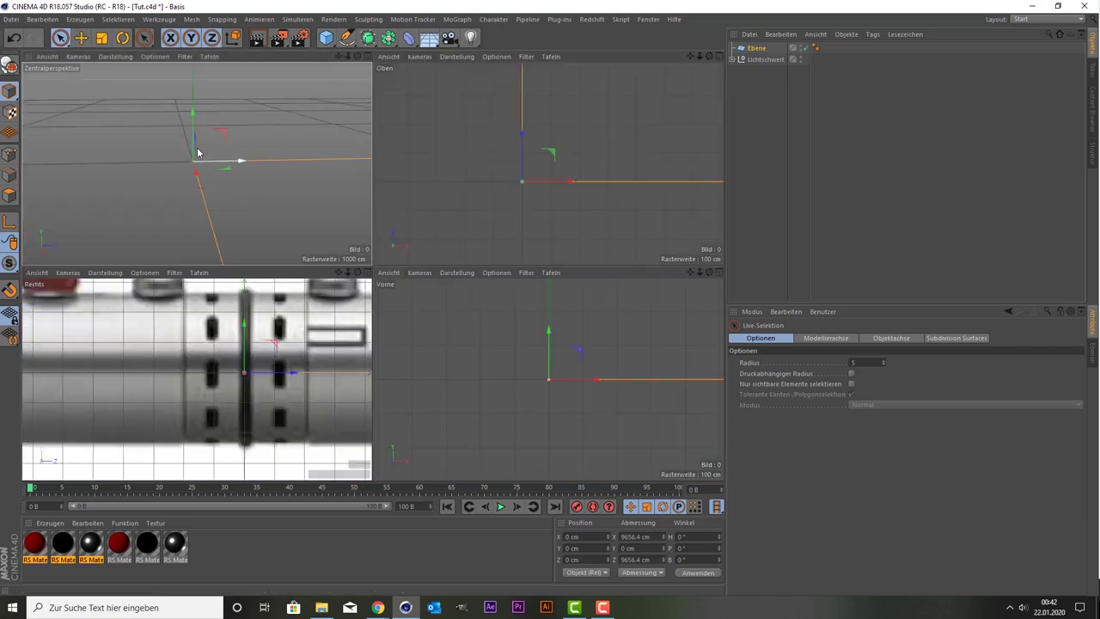
drag(192, 146, 201, 229)
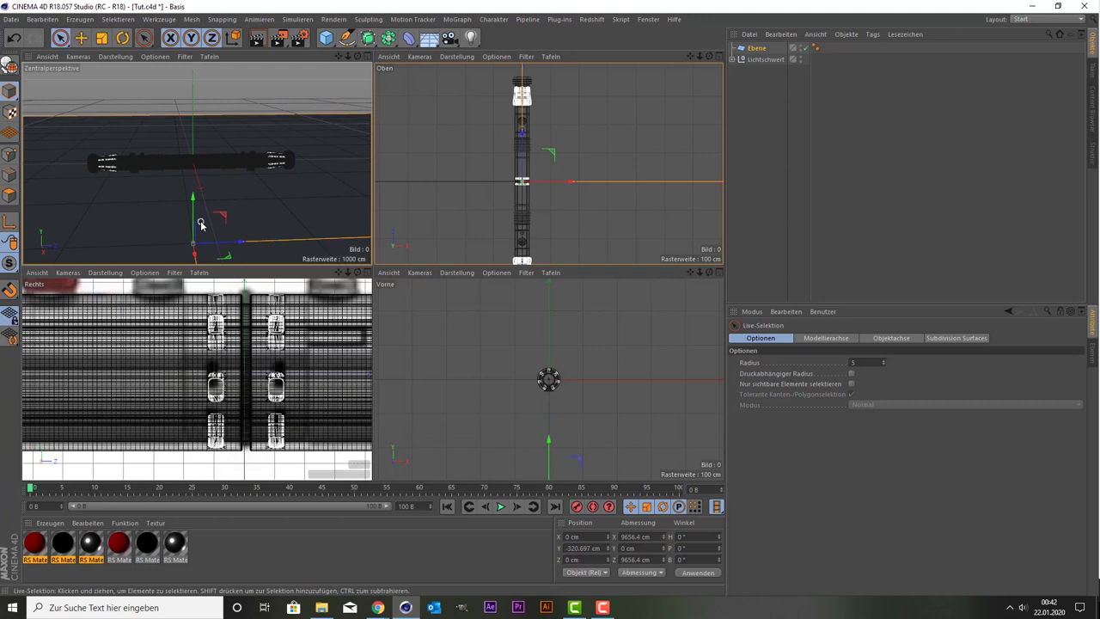
middle_click(266, 163)
mouse_move(709, 55)
mouse_down()
mouse_move(653, 78)
mouse_move(664, 86)
mouse_move(752, 21)
mouse_up()
scroll(646, 160, up, 3)
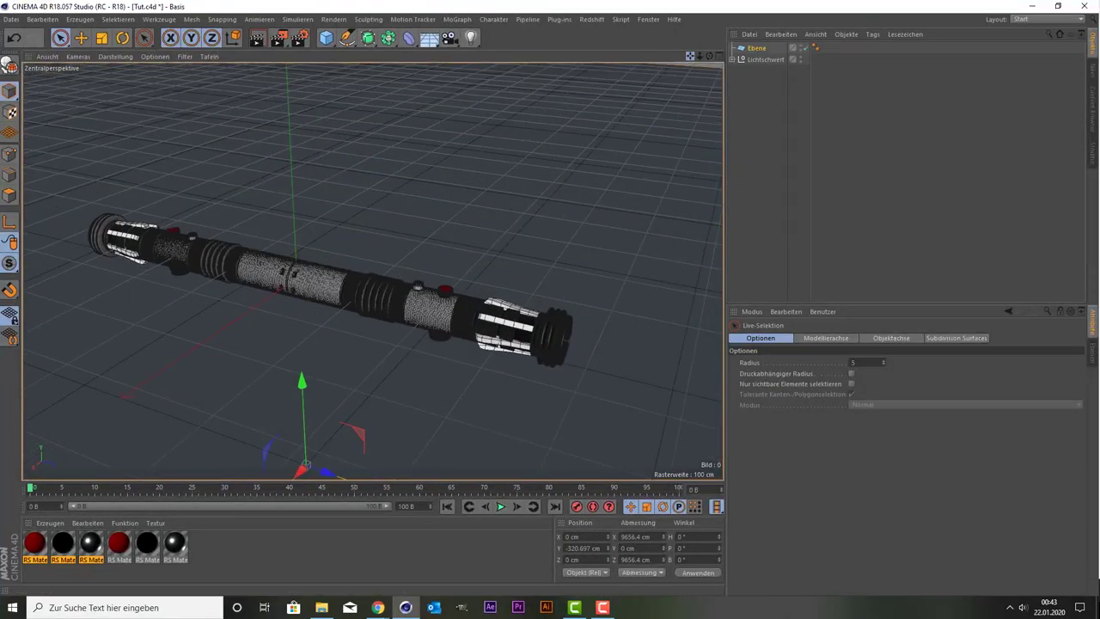
Rotate the Lichtschwert group around its heading axis to H about 59°
click(737, 60)
click(123, 37)
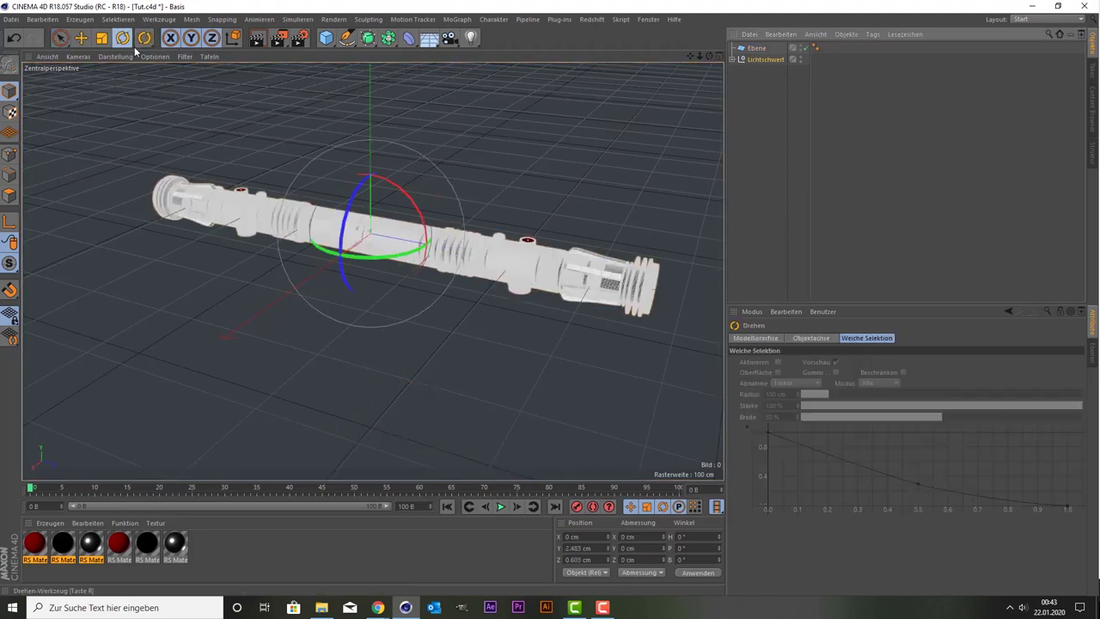
mouse_move(409, 243)
mouse_down()
mouse_move(456, 243)
mouse_move(482, 211)
mouse_up()
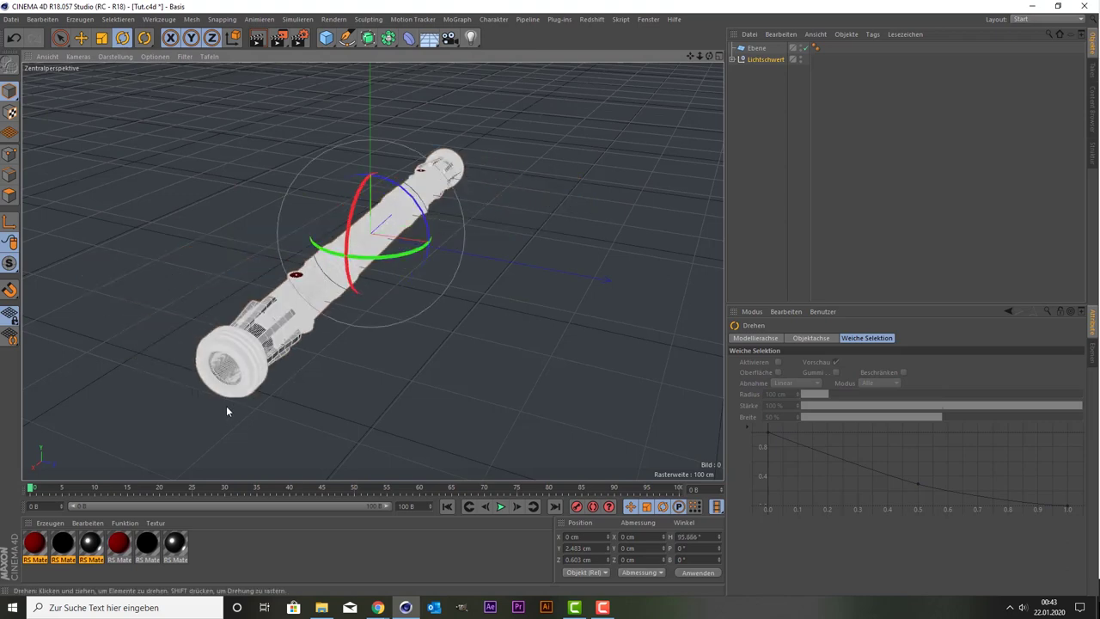
scroll(296, 363, up, 2)
scroll(296, 363, up, 3)
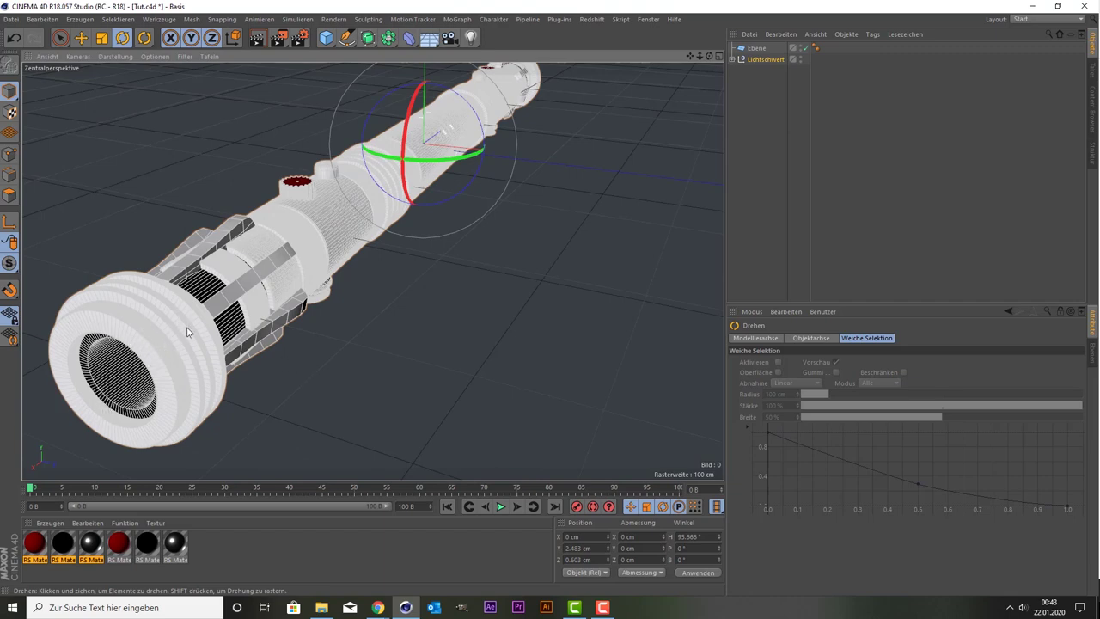
scroll(336, 288, down, 4)
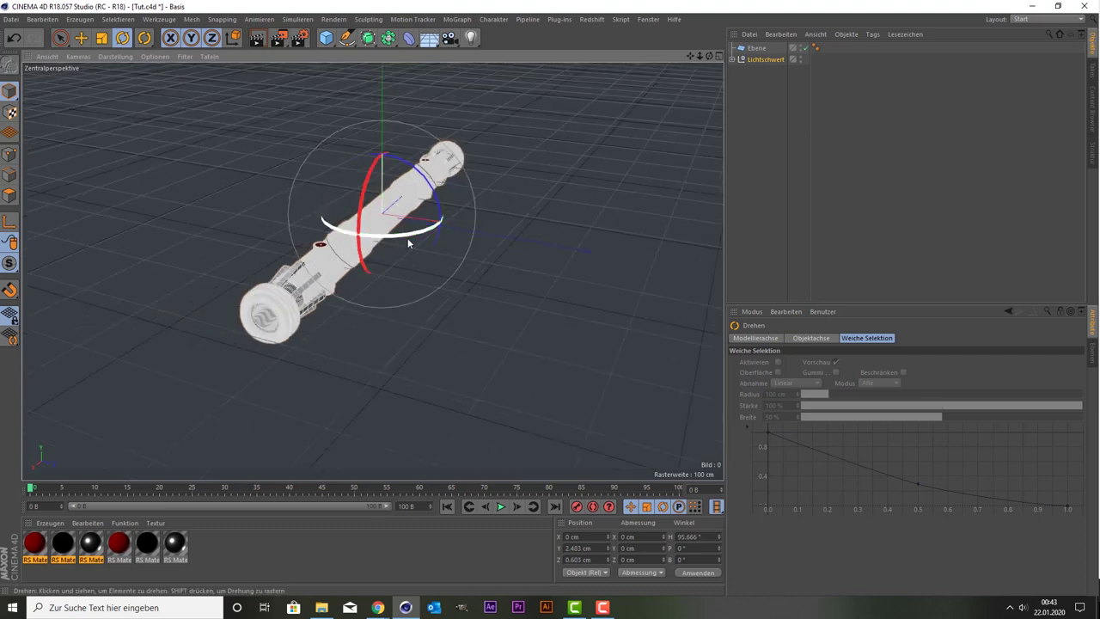
drag(408, 243, 363, 238)
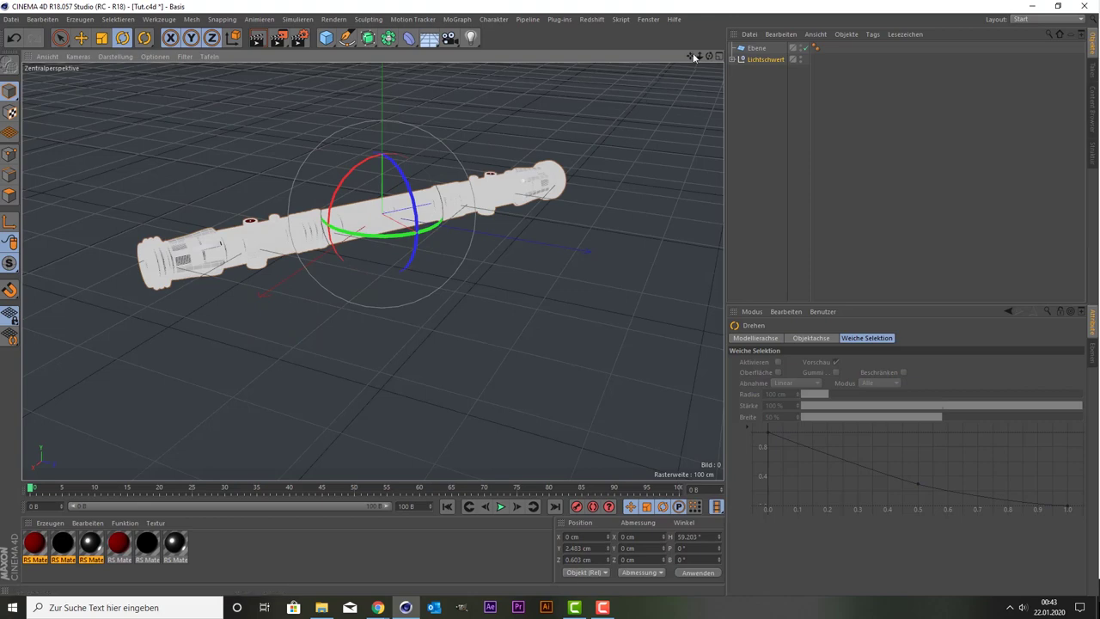
drag(689, 56, 387, 349)
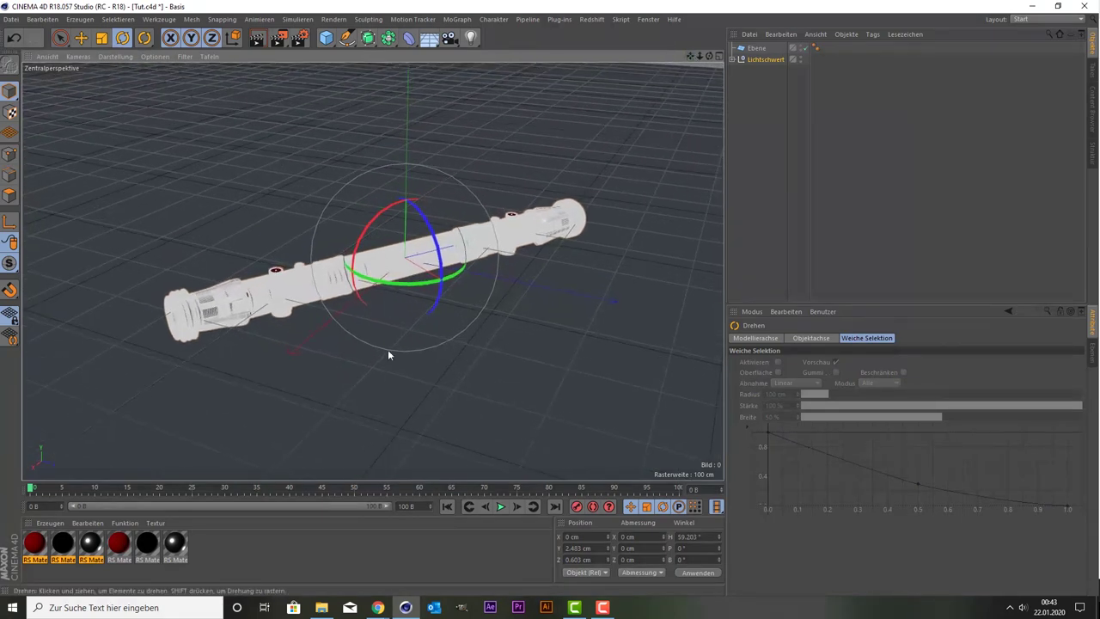
click(205, 555)
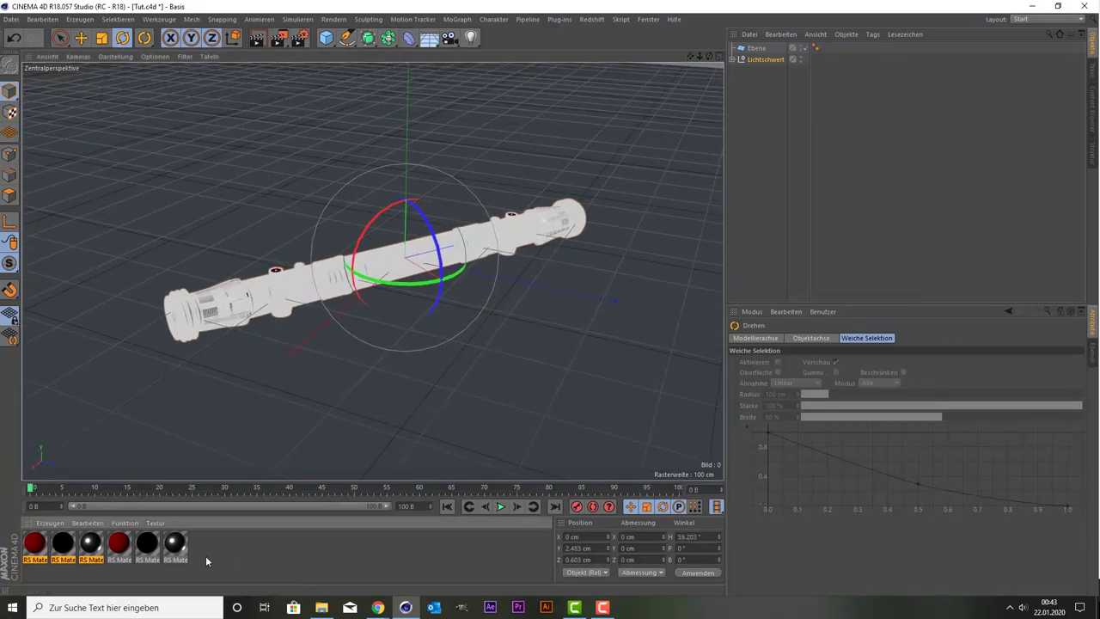
Create a new Redshift material RS Material.3 with a black diffuse colour
click(48, 523)
mouse_move(201, 440)
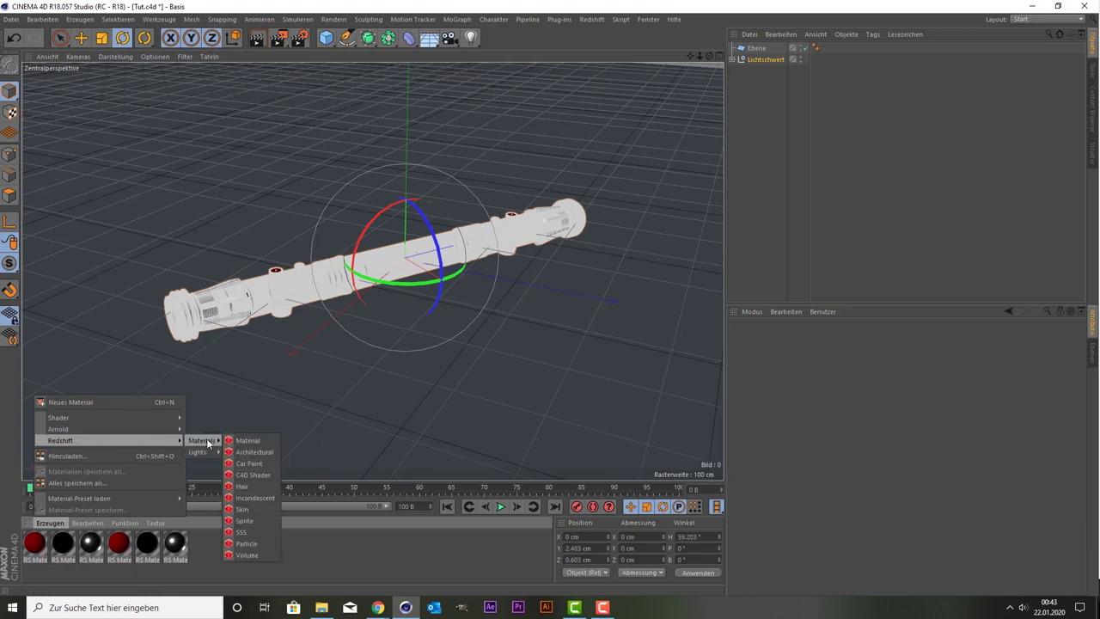
click(247, 441)
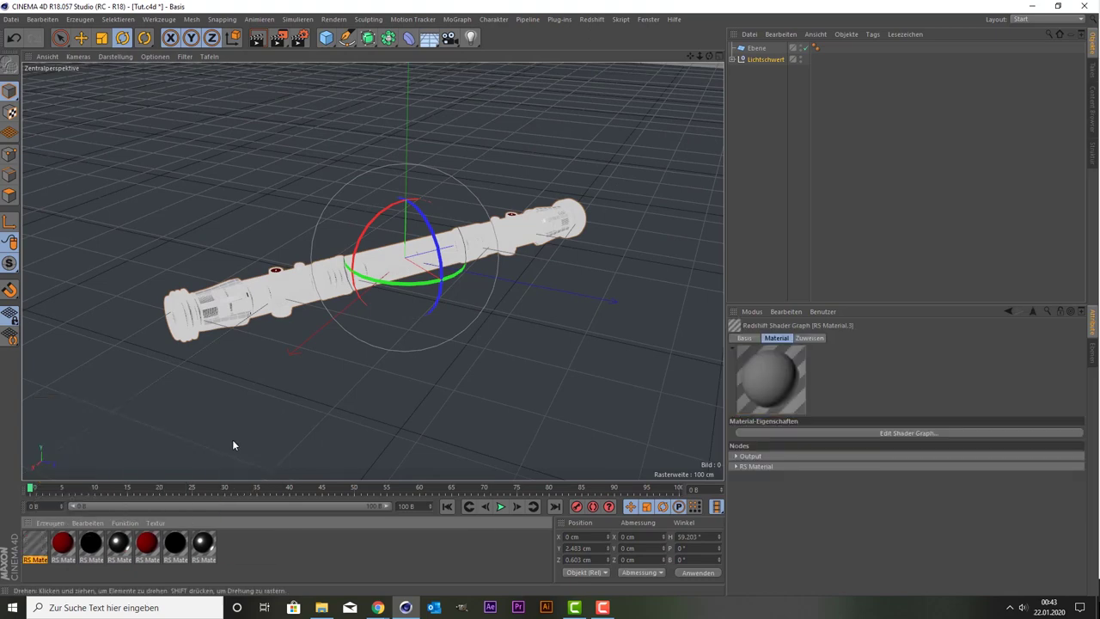
double_click(36, 545)
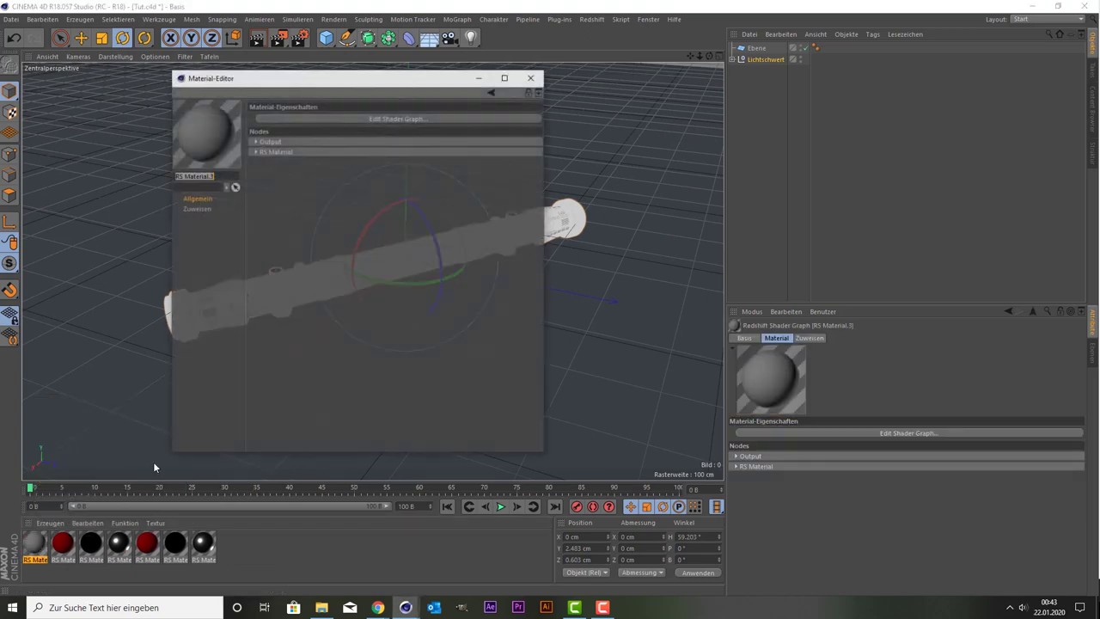
click(254, 151)
click(331, 197)
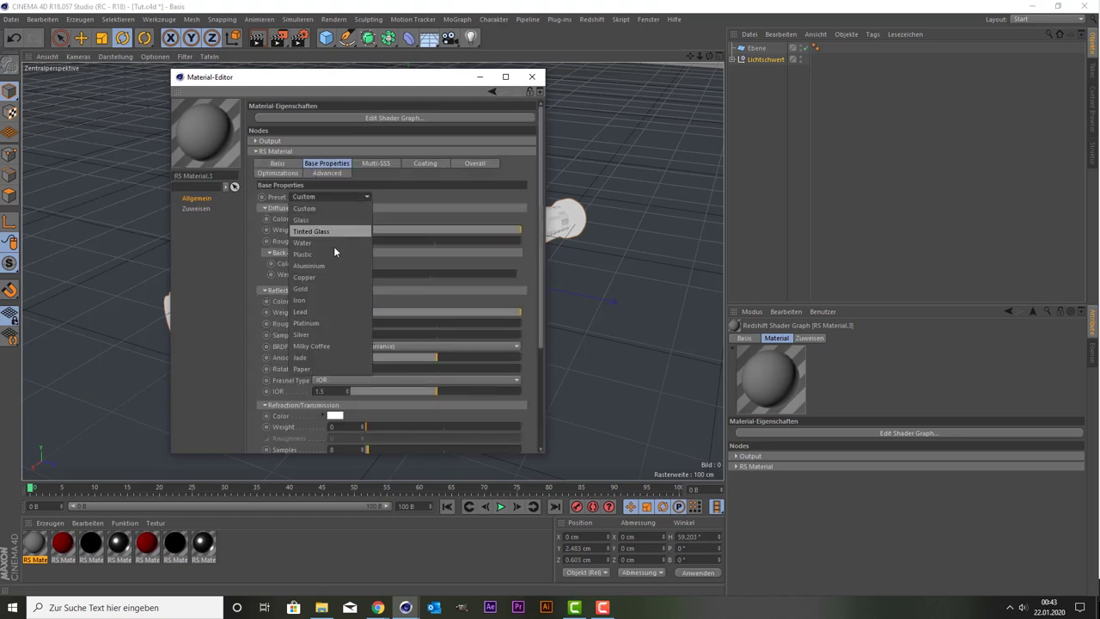
click(421, 204)
click(312, 221)
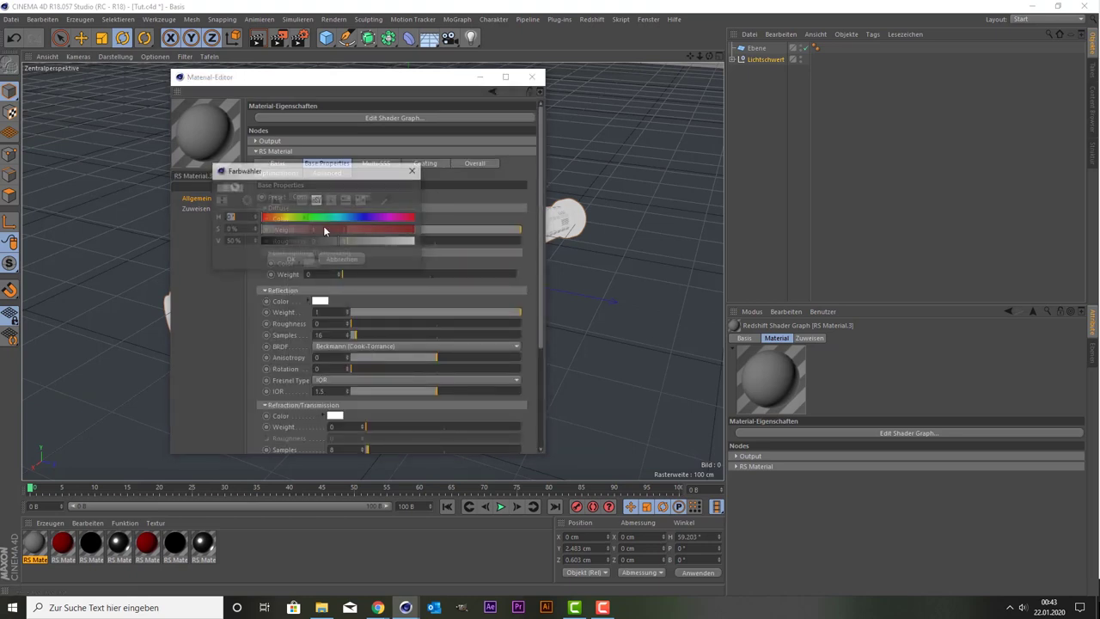
drag(347, 244, 258, 243)
click(290, 260)
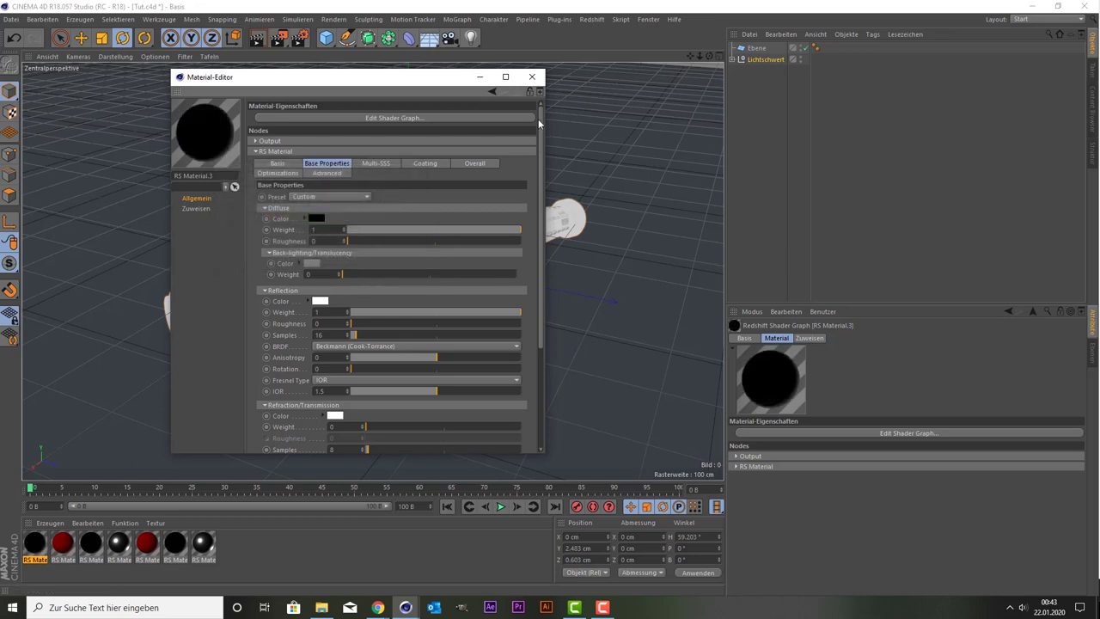
Apply the black material to the Ebene floor plane and open the Redshift Lights list
click(532, 76)
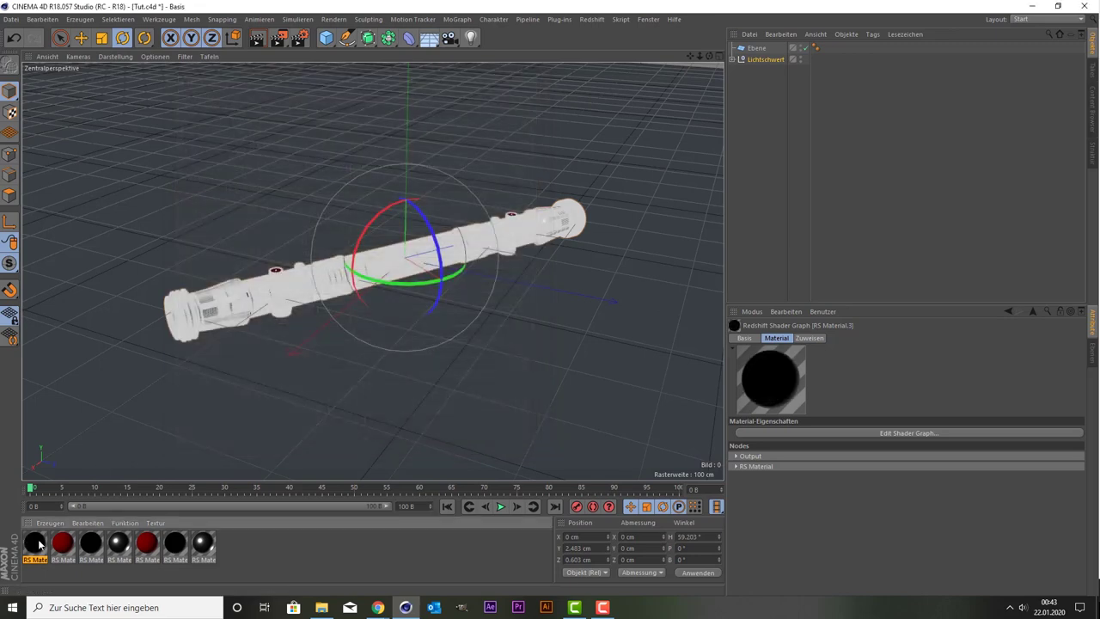
drag(141, 239, 145, 228)
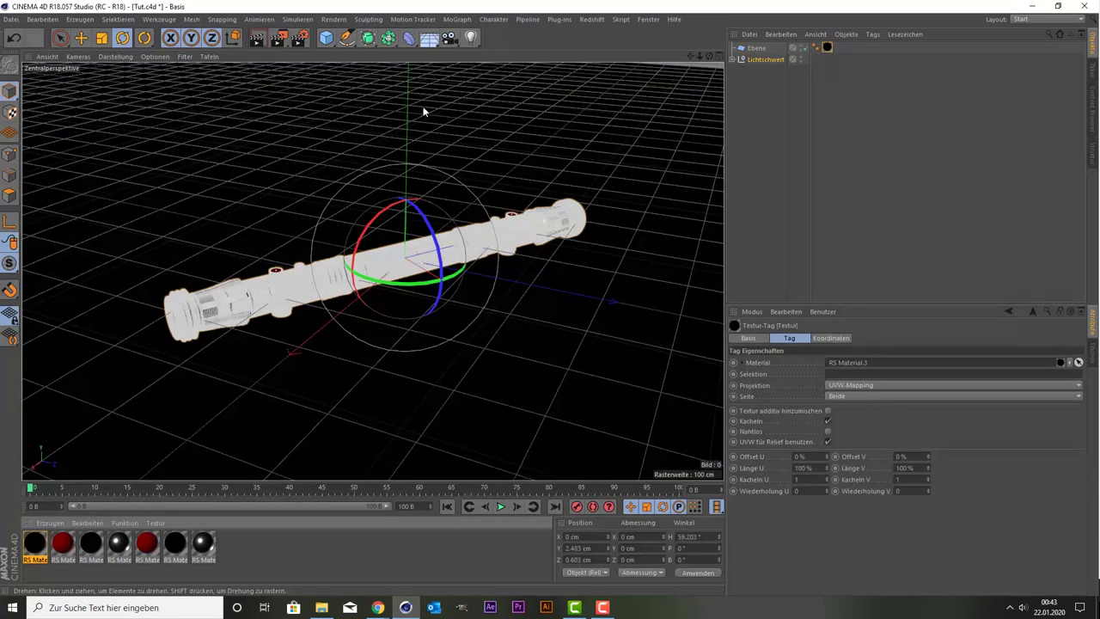
mouse_move(709, 55)
mouse_down()
mouse_move(722, 69)
mouse_move(698, 59)
mouse_move(709, 58)
mouse_up()
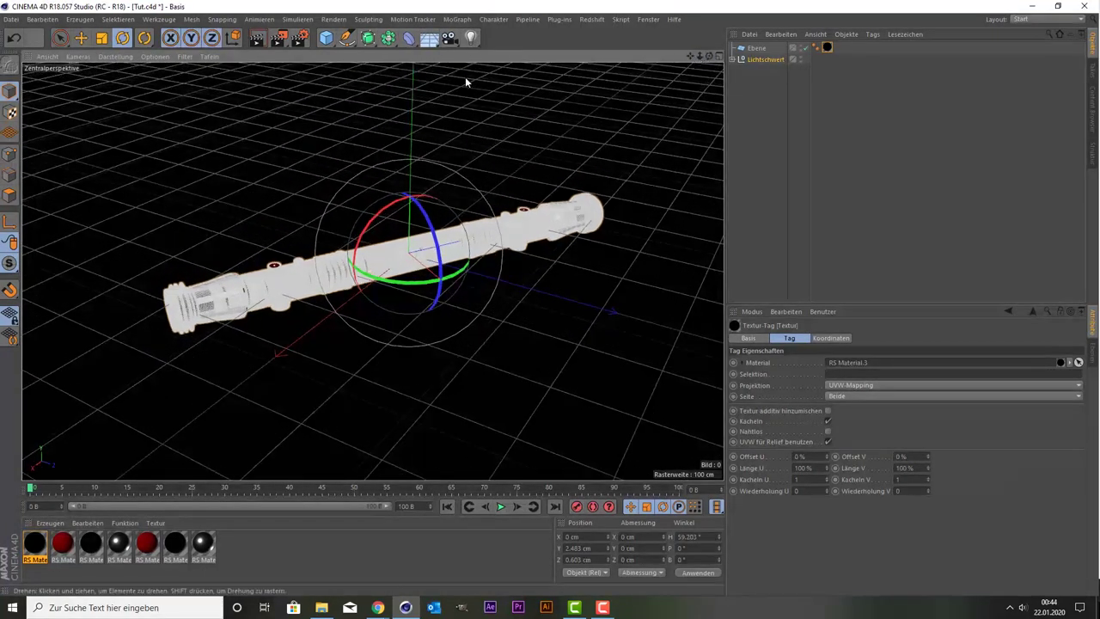
click(591, 19)
mouse_move(600, 48)
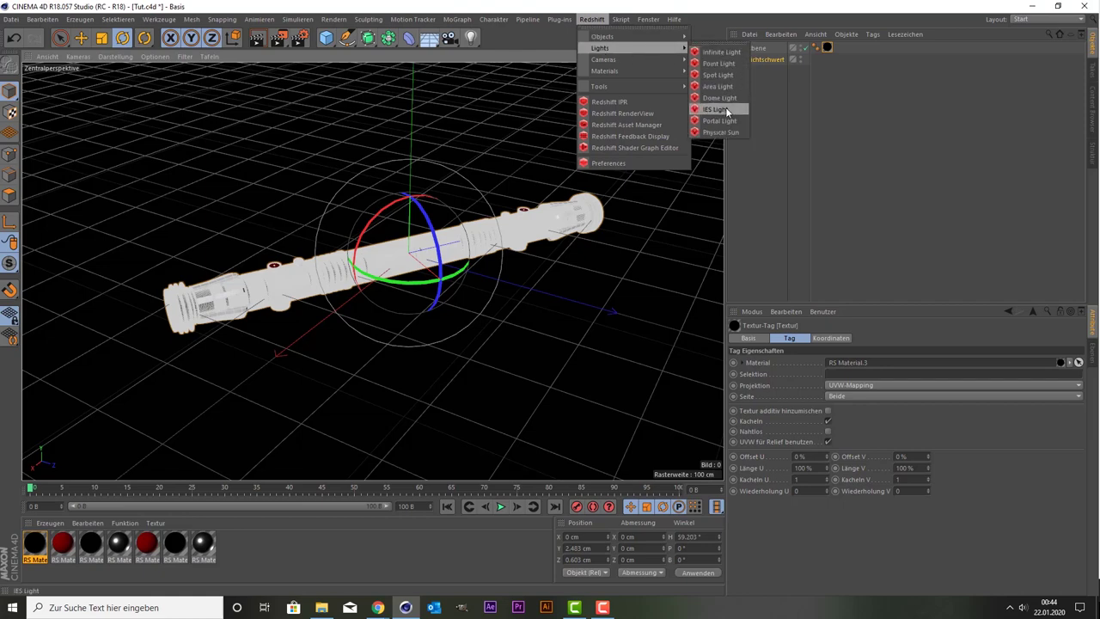
Add a Redshift Dome Light and browse to Presets > Eigen > HDRIs > Outdoor
click(722, 97)
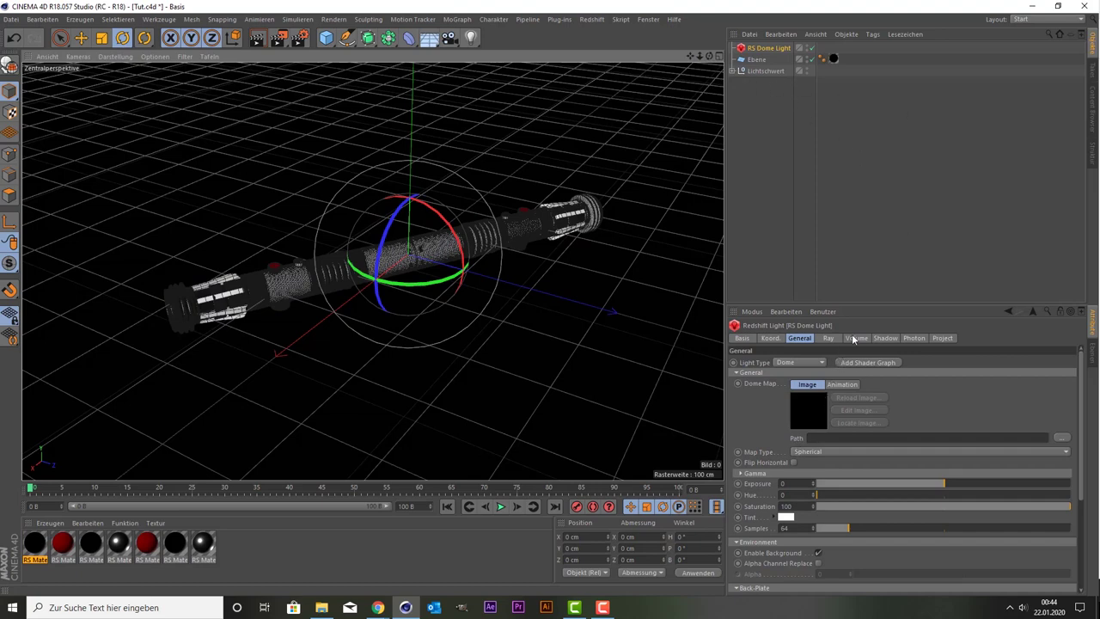
click(1094, 112)
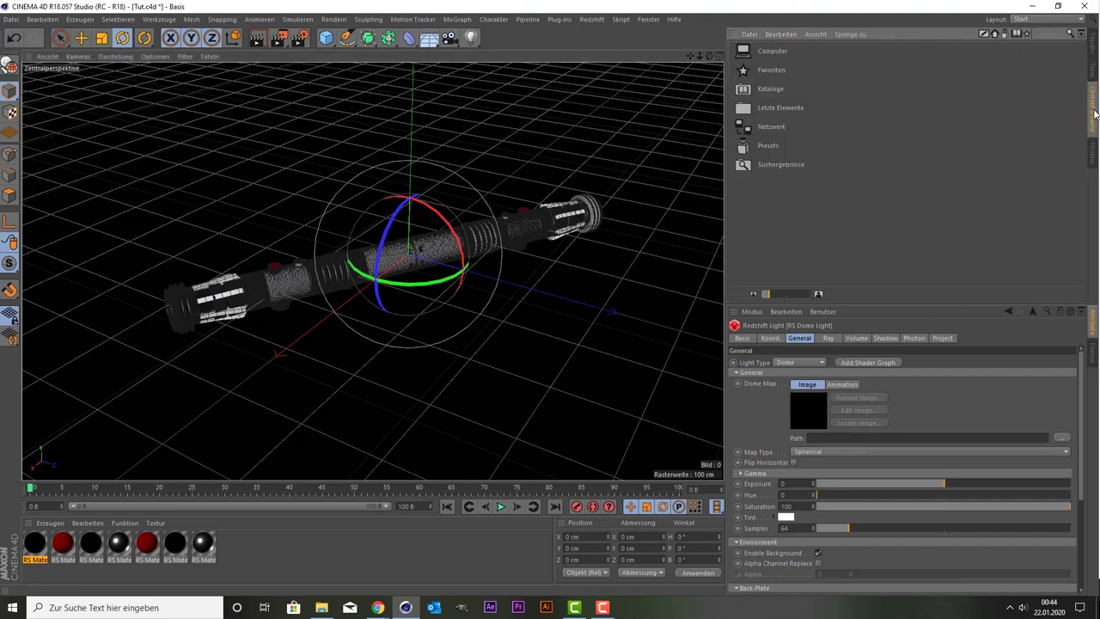
double_click(746, 146)
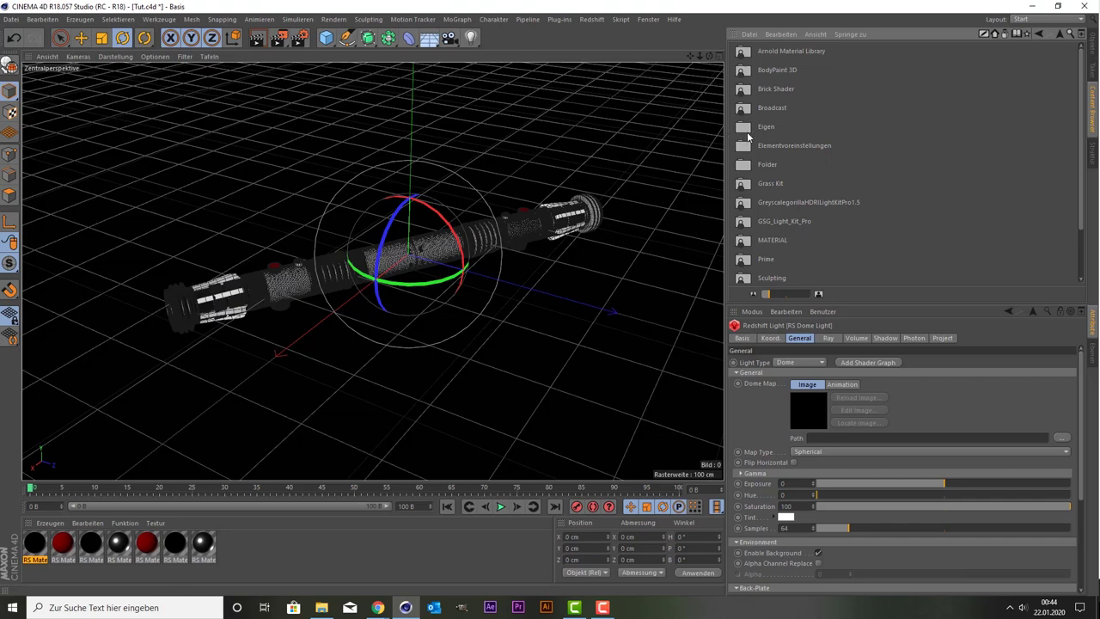
double_click(745, 129)
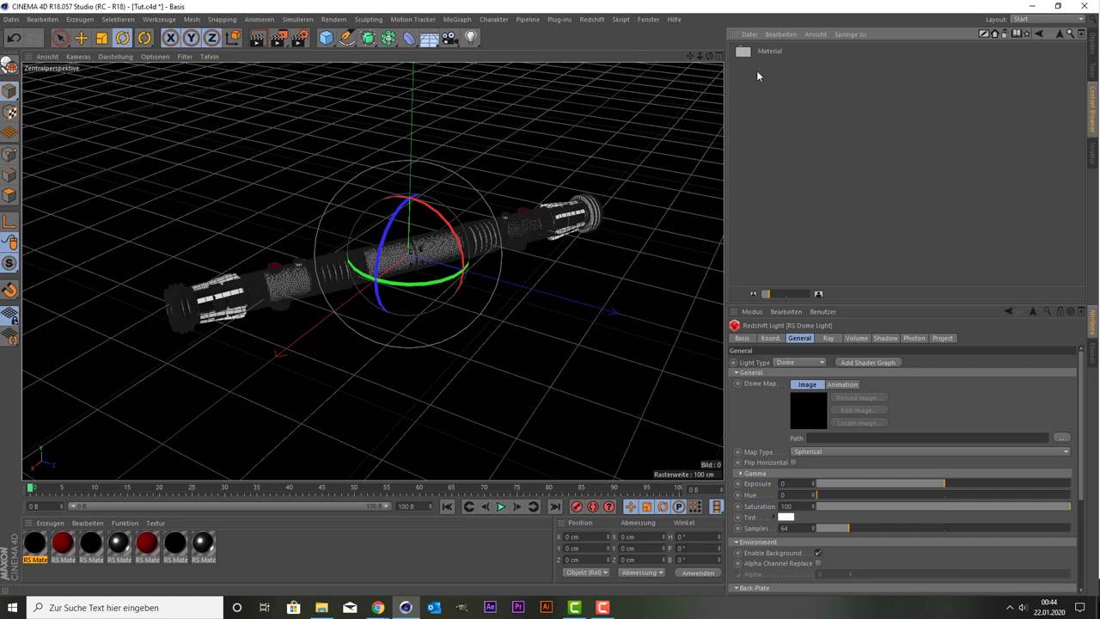
double_click(748, 51)
double_click(747, 55)
double_click(741, 69)
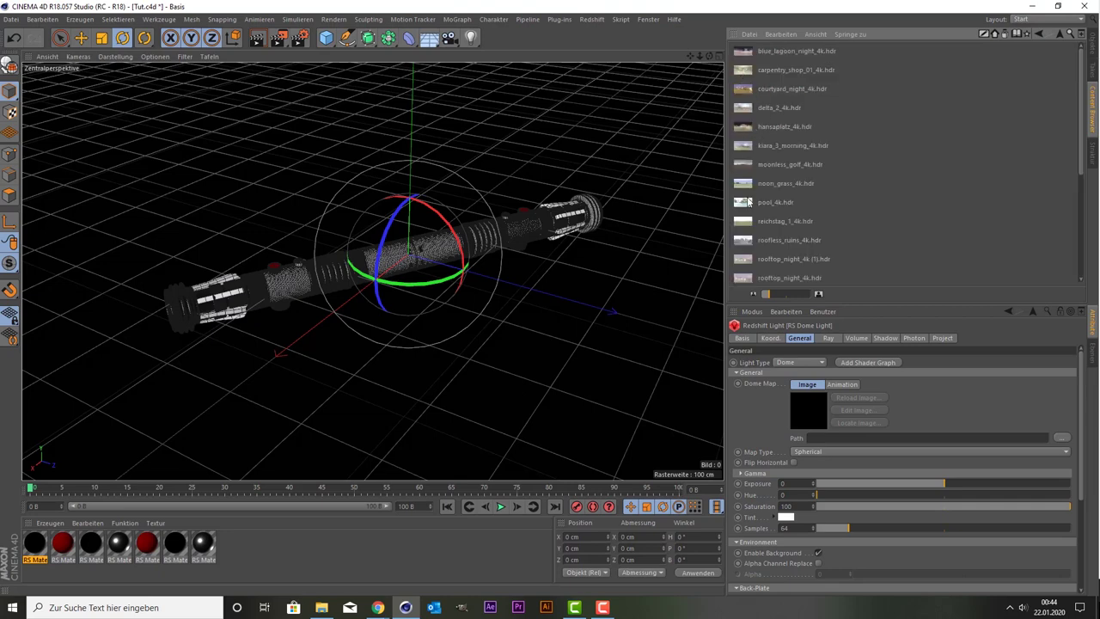
Load pool_4k.hdr into the dome light's Dome Map
click(743, 207)
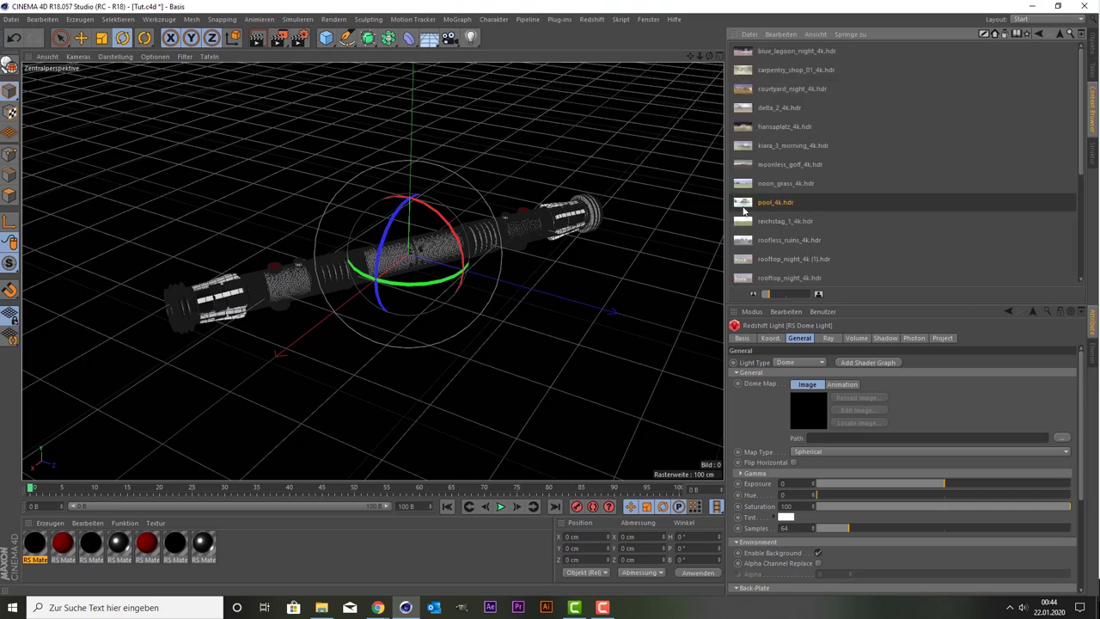
drag(776, 298, 782, 297)
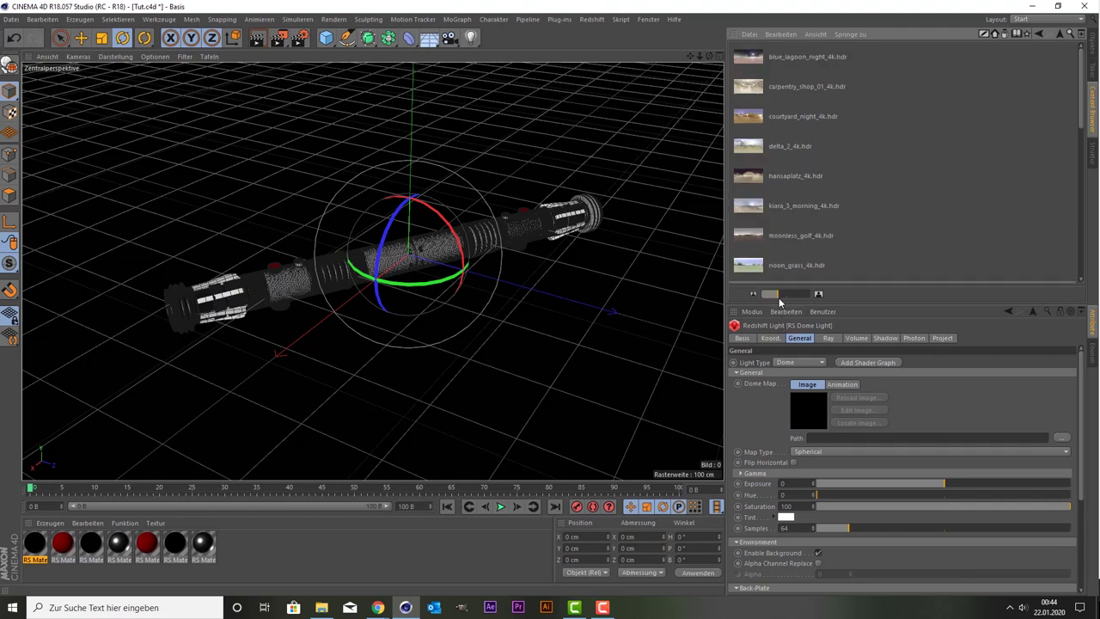
scroll(747, 232, down, 3)
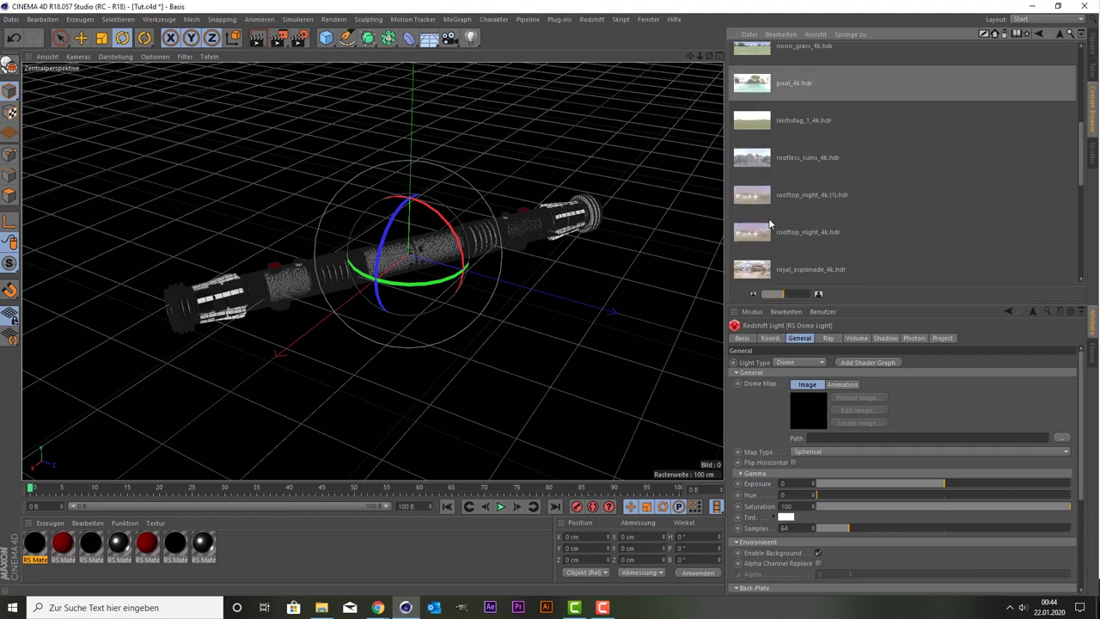
scroll(768, 219, down, 3)
scroll(768, 218, down, 3)
scroll(770, 225, down, 3)
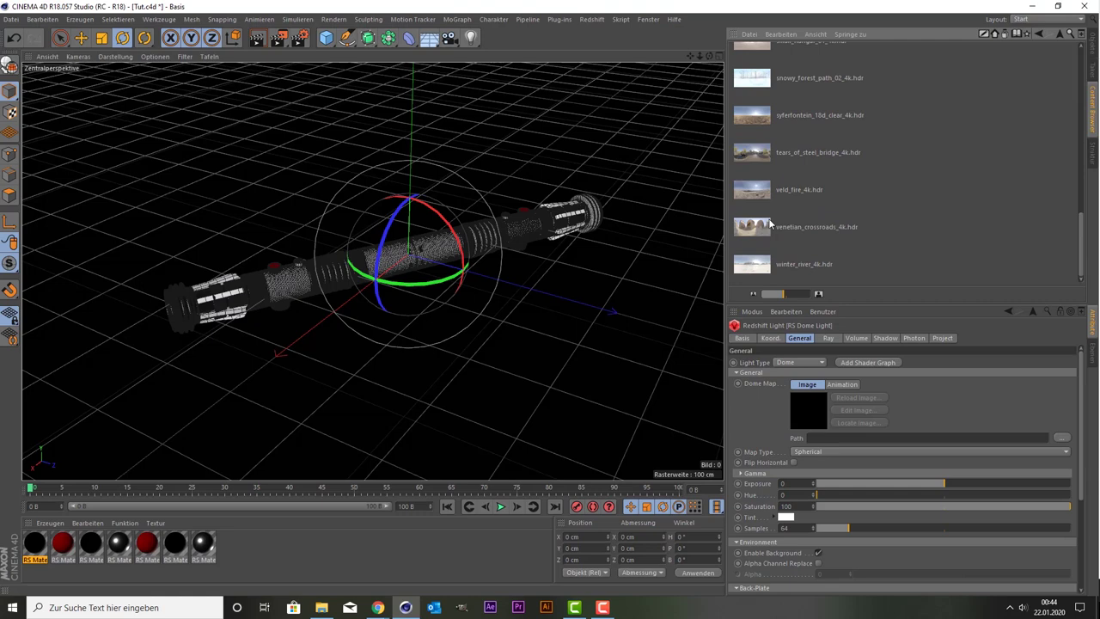
scroll(769, 223, up, 2)
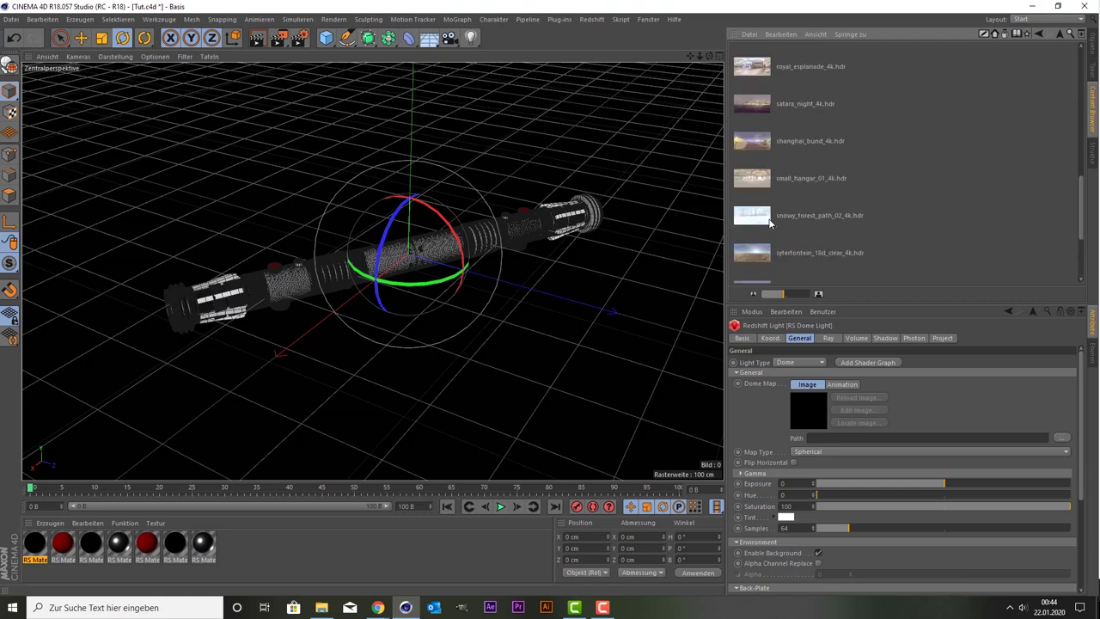
scroll(763, 218, up, 2)
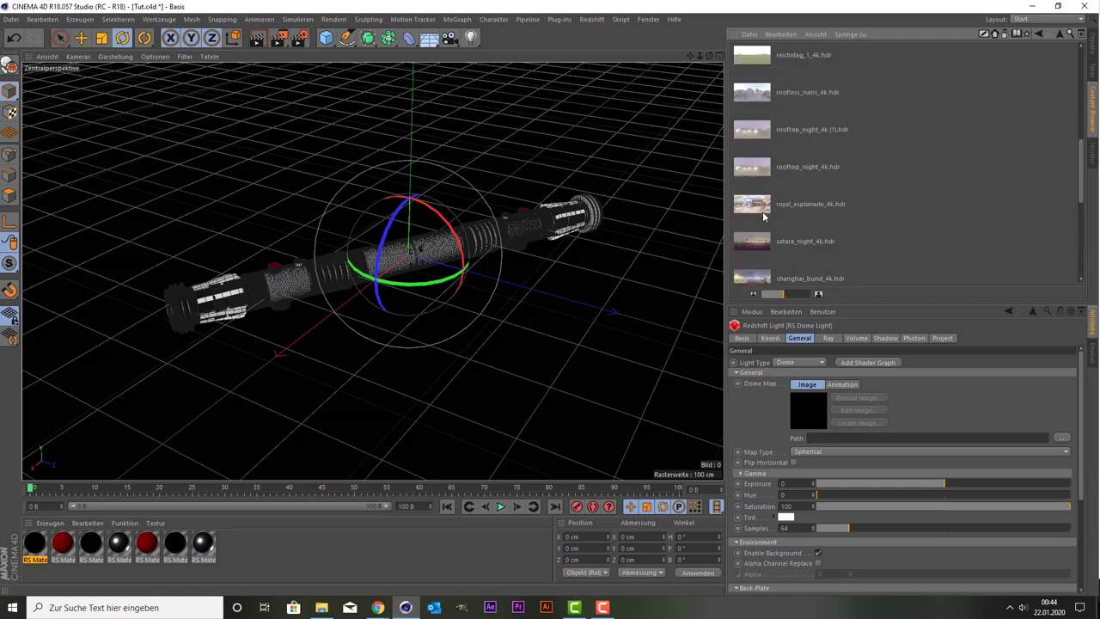
scroll(762, 218, up, 2)
scroll(763, 217, up, 2)
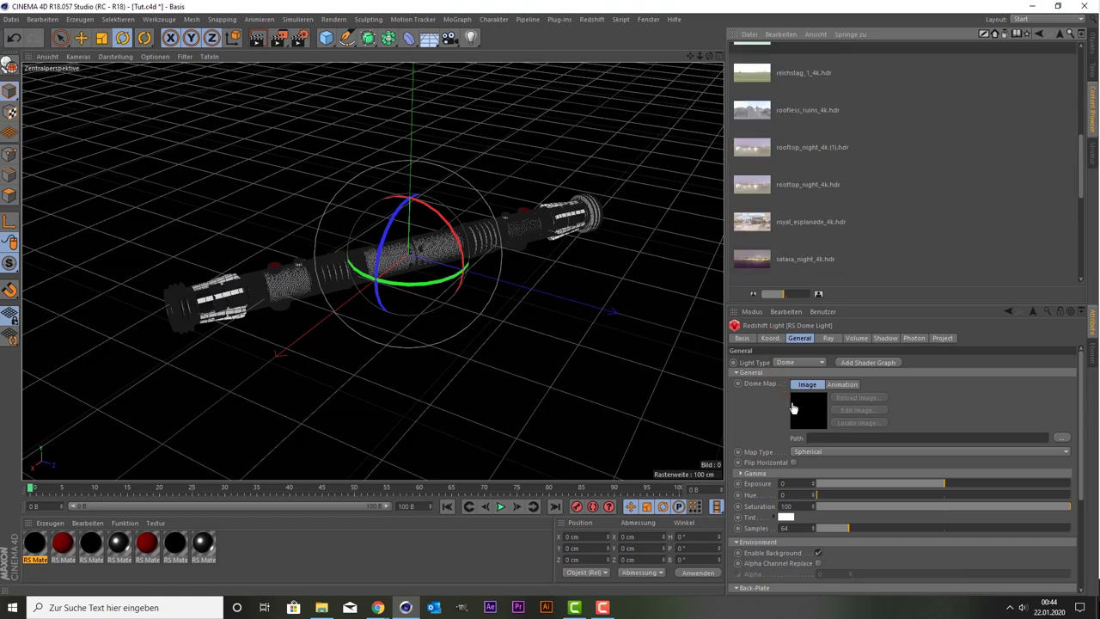
drag(779, 342, 793, 405)
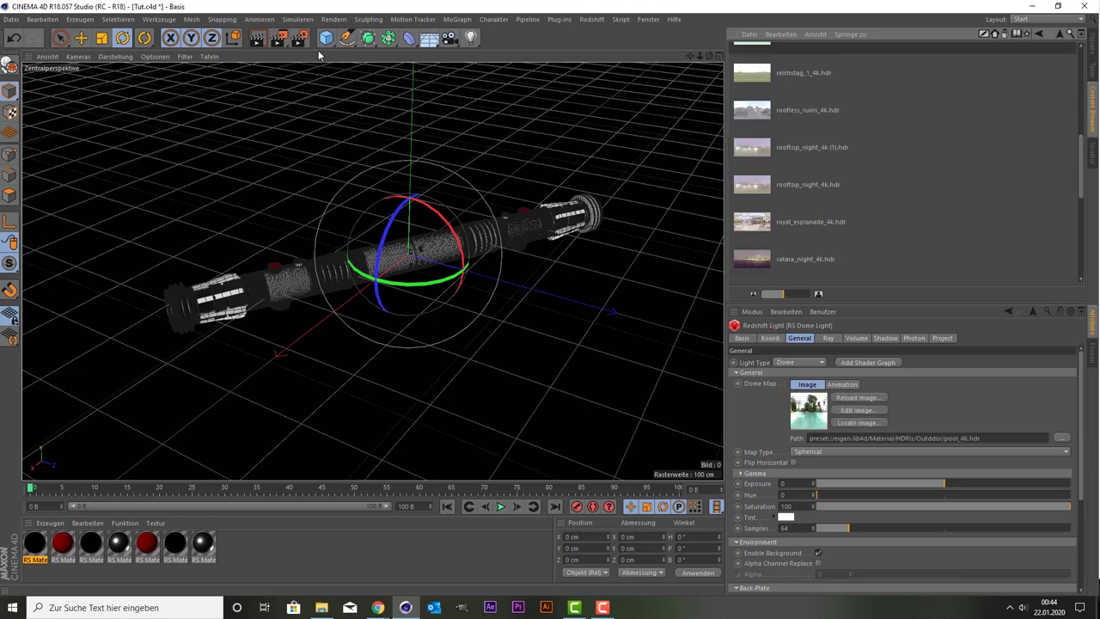
drag(713, 62, 261, 60)
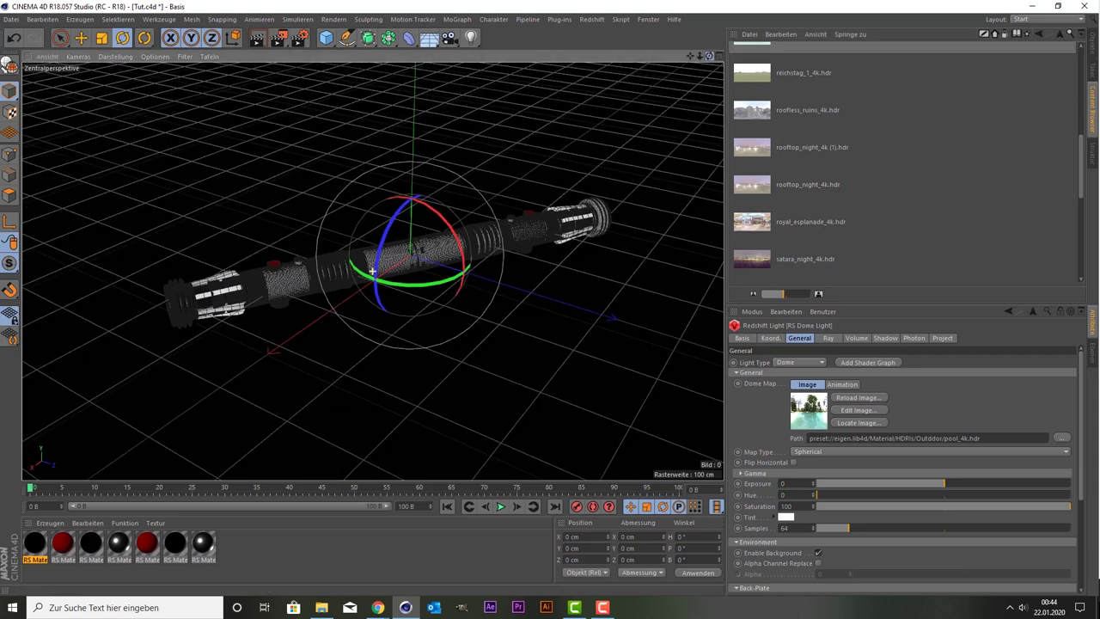
Render the viewport, then set RS Material.3's reflection roughness to 0.493
click(254, 40)
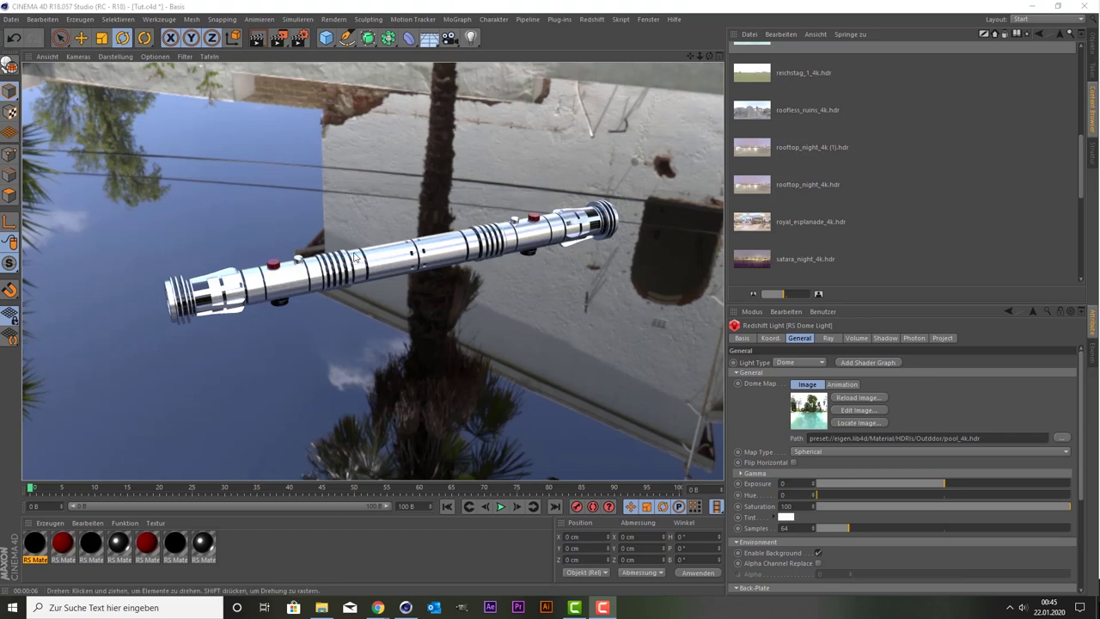
double_click(35, 547)
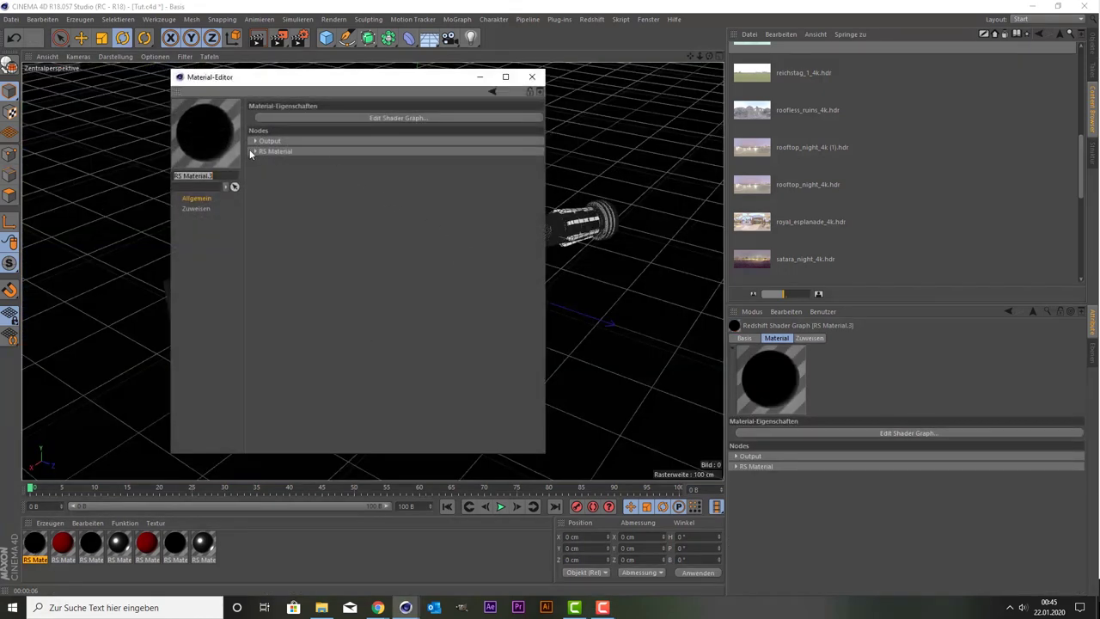
click(254, 151)
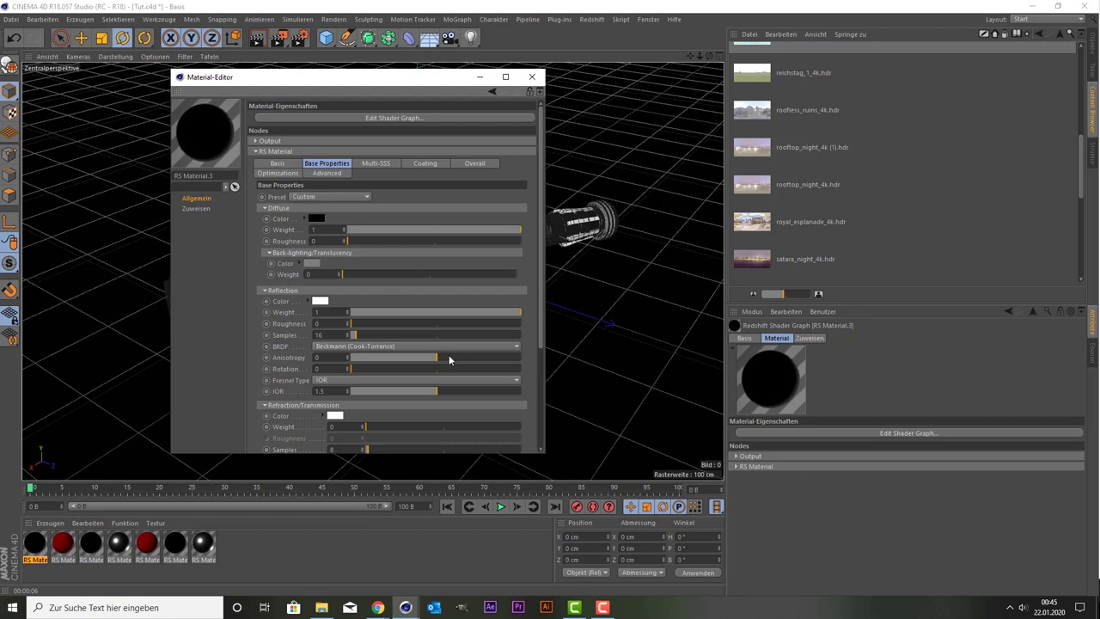
click(593, 19)
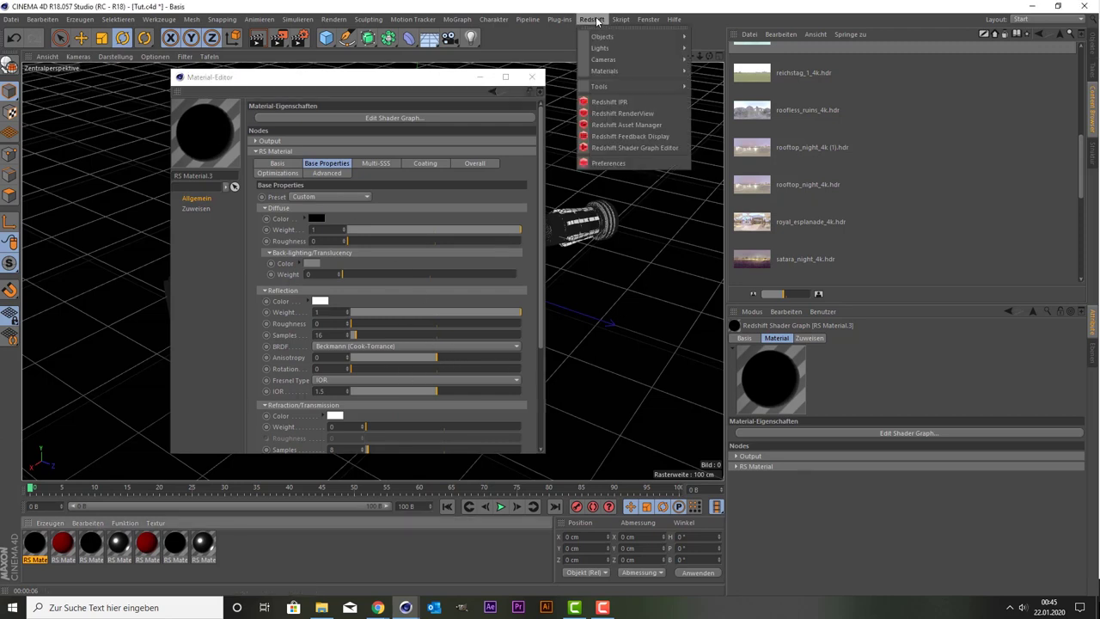
click(597, 20)
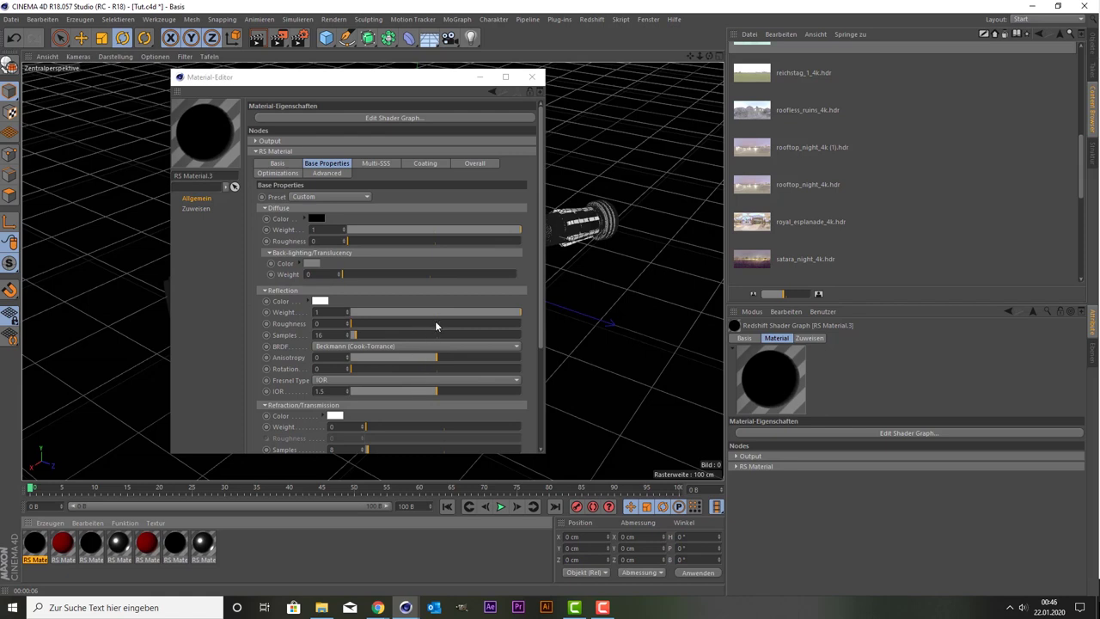
click(435, 323)
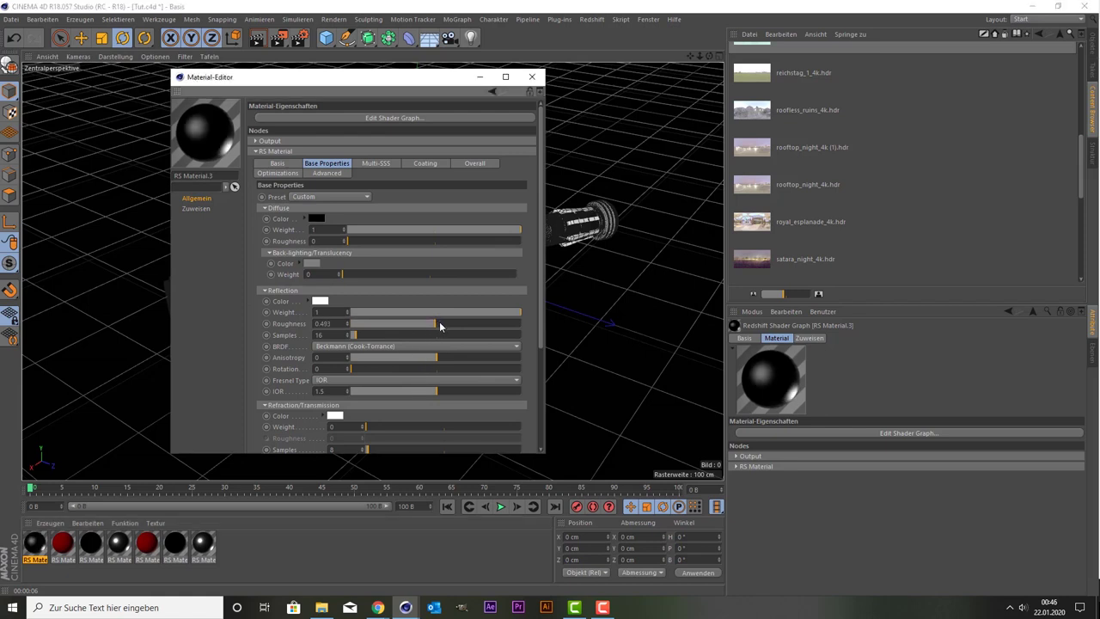
click(532, 76)
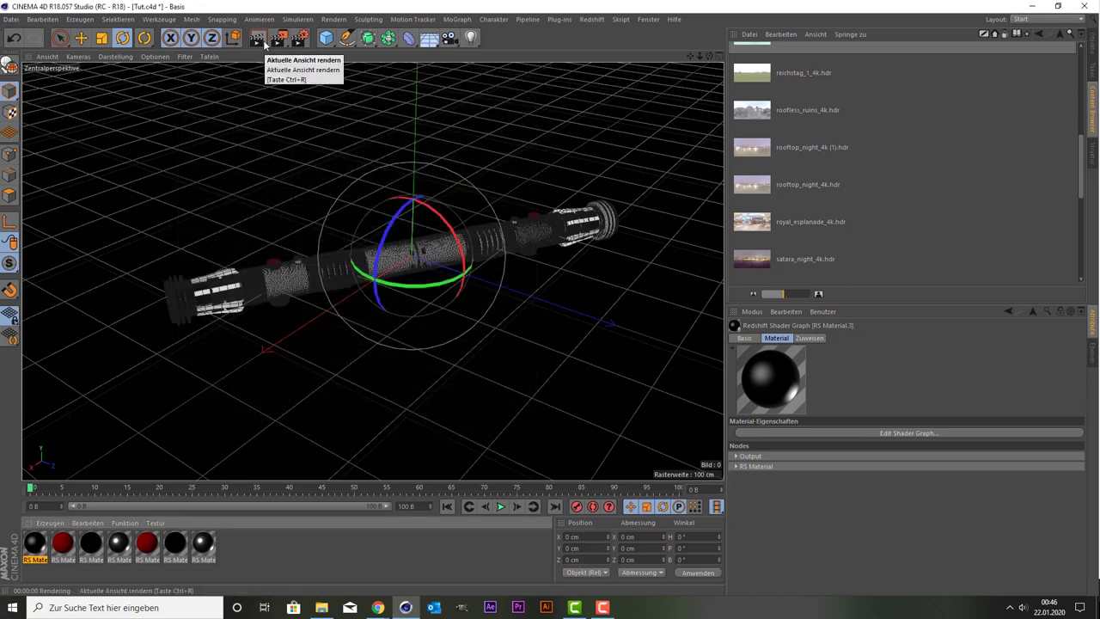
Render the active view to preview the glossy hilt, stop it, and open the Redshift menu
click(262, 39)
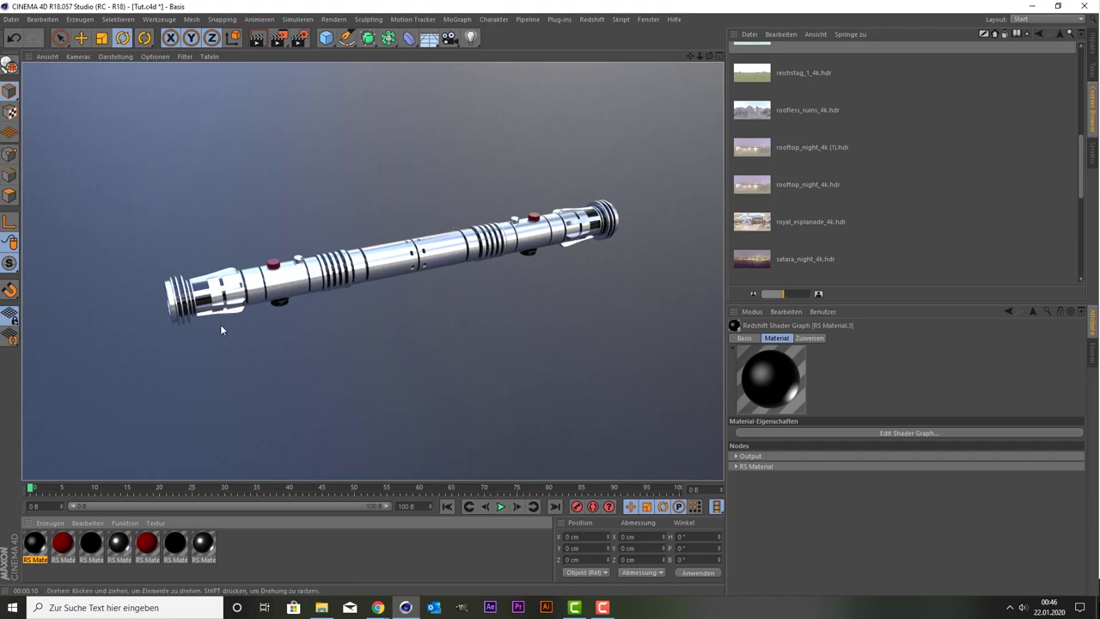
click(575, 164)
click(591, 19)
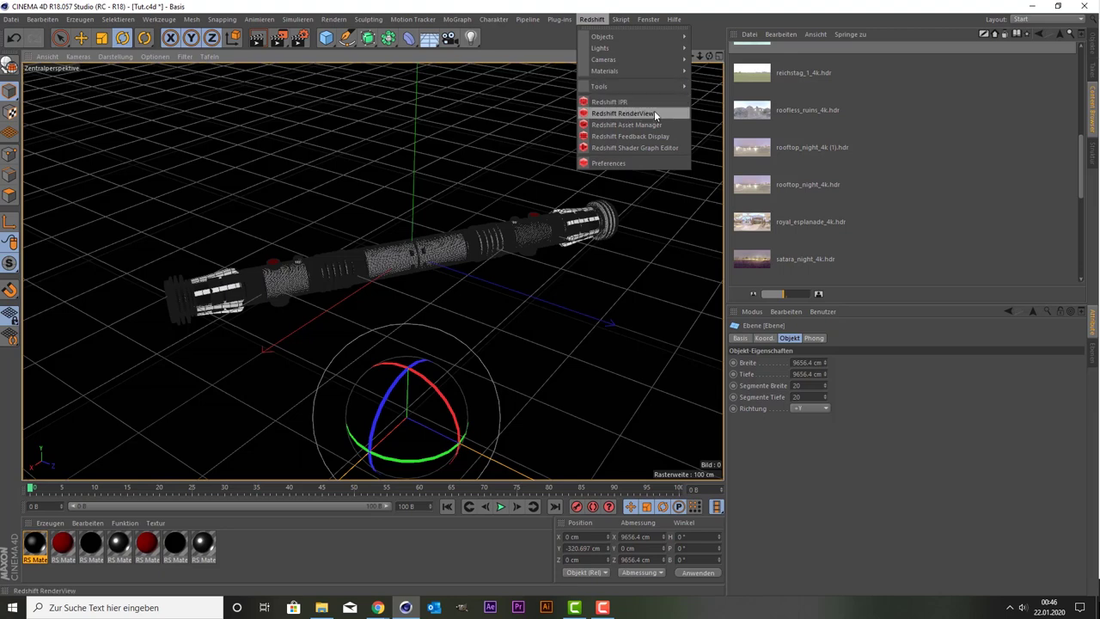
Open the Redshift RenderView and start progressive rendering
click(654, 112)
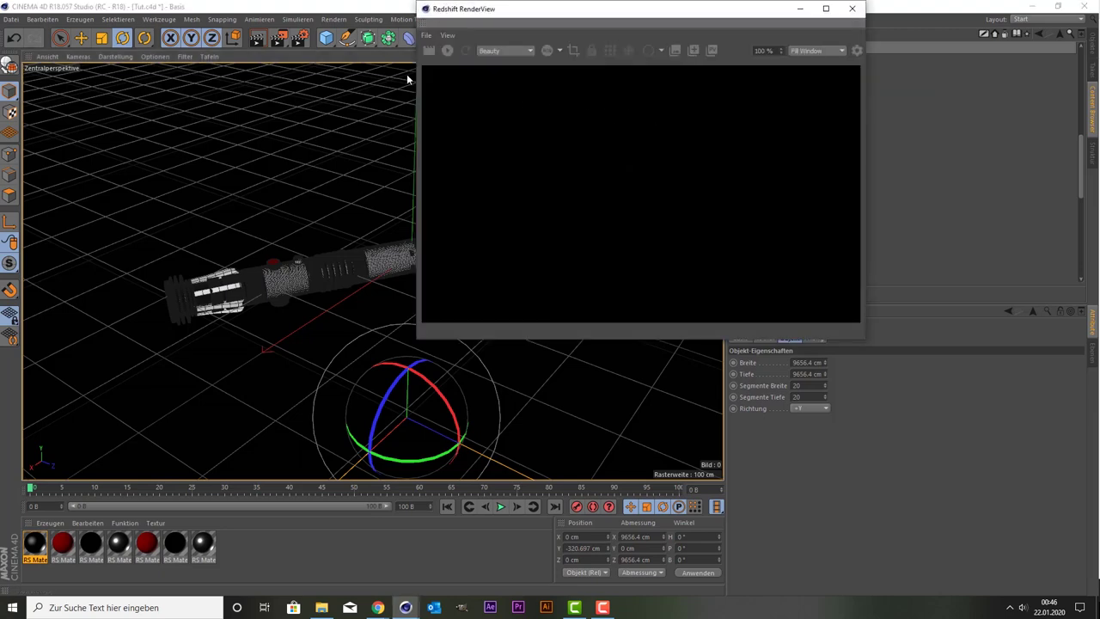
click(449, 51)
drag(591, 12, 323, 95)
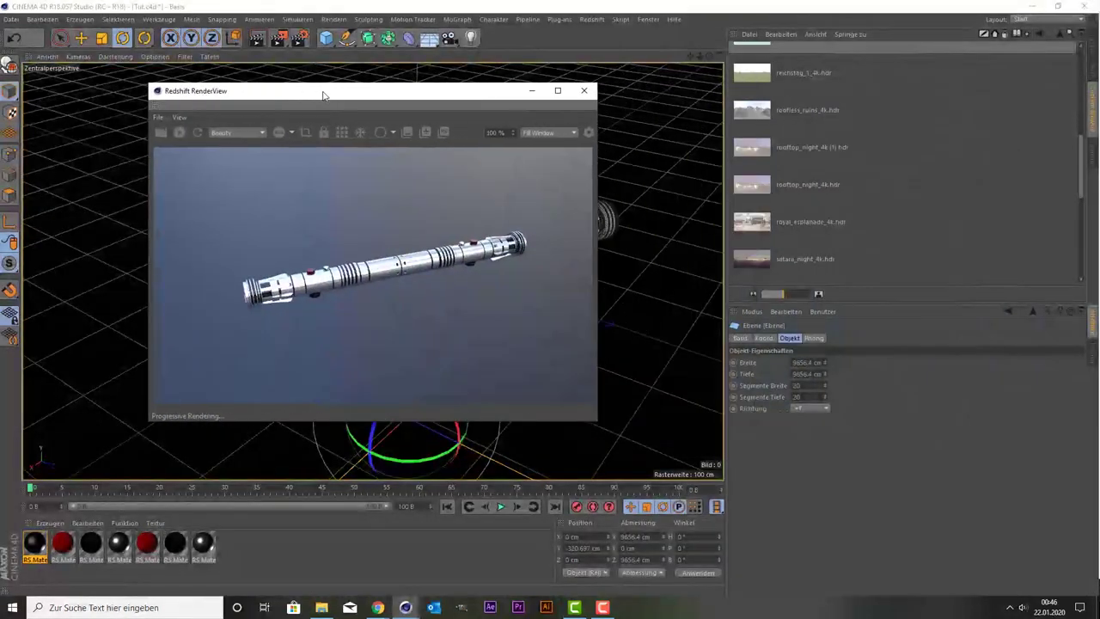
Retune RS Material.3's reflection roughness to 0.303 and shift the render preview right
double_click(35, 542)
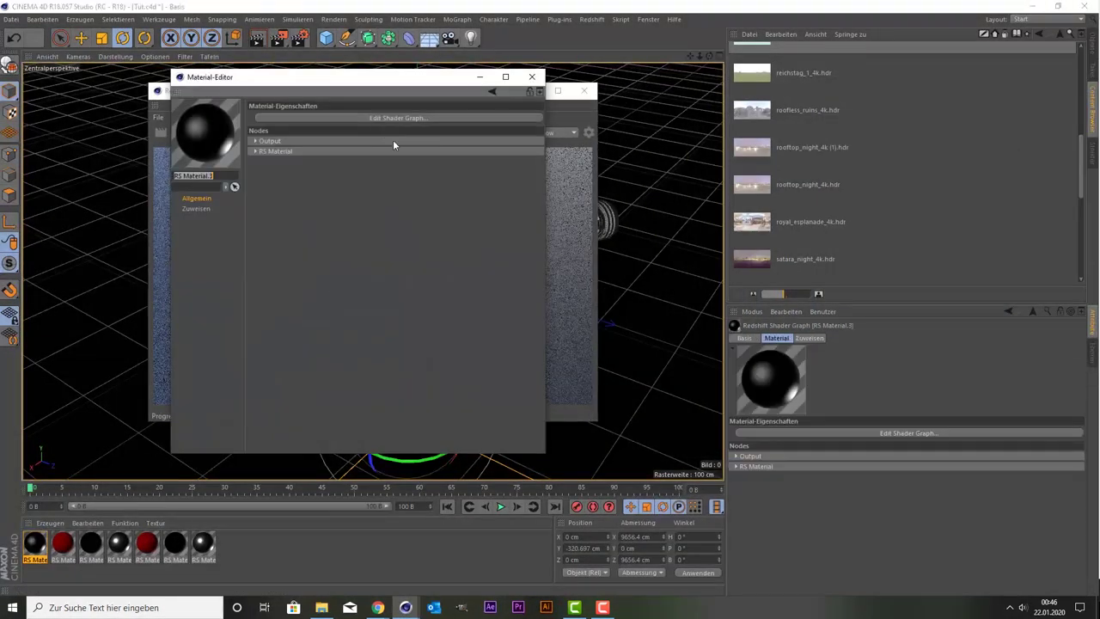
drag(406, 90, 900, 89)
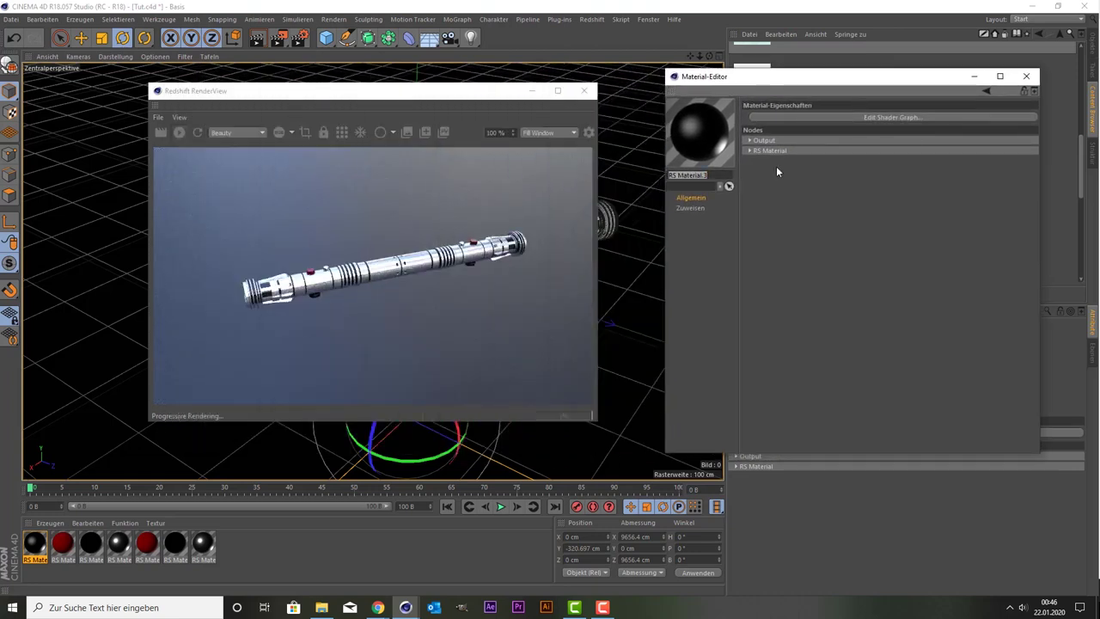
click(747, 150)
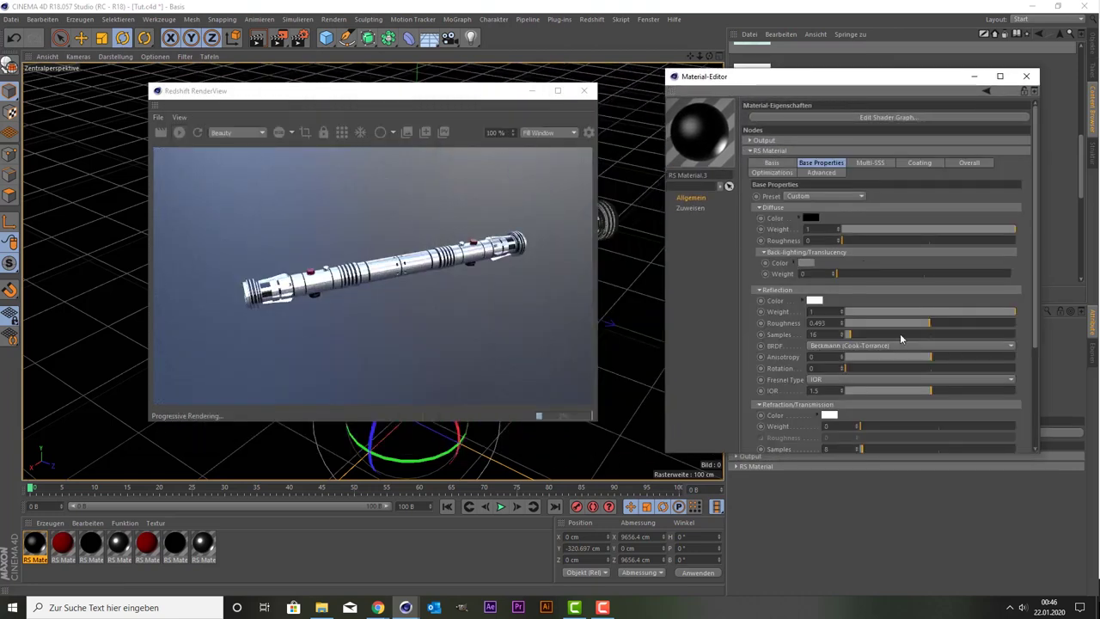
drag(906, 326, 888, 326)
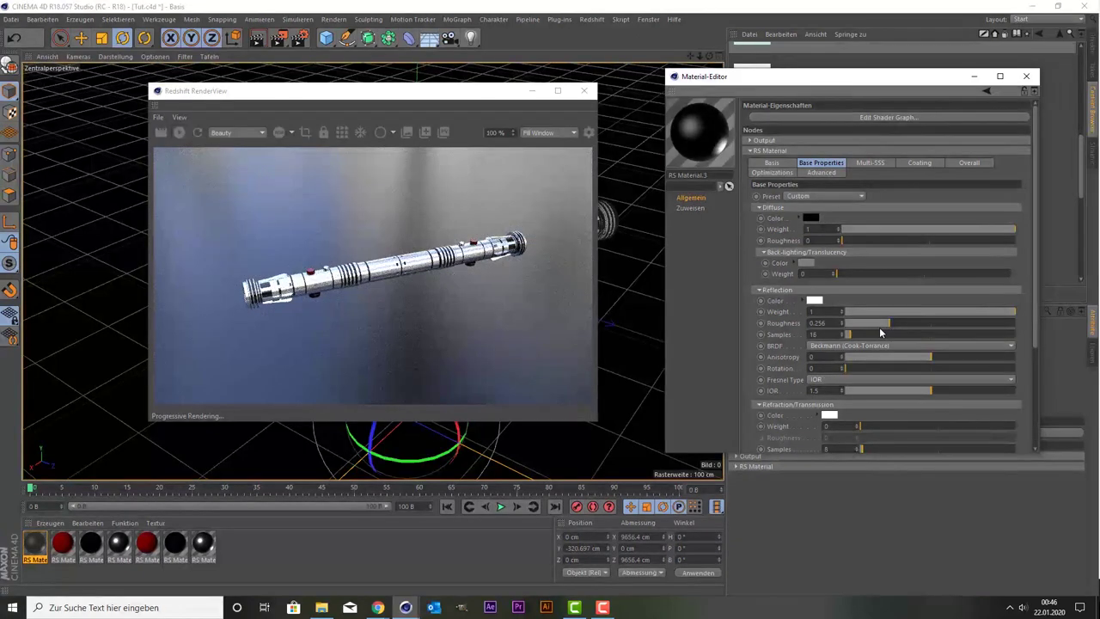
drag(873, 325, 897, 326)
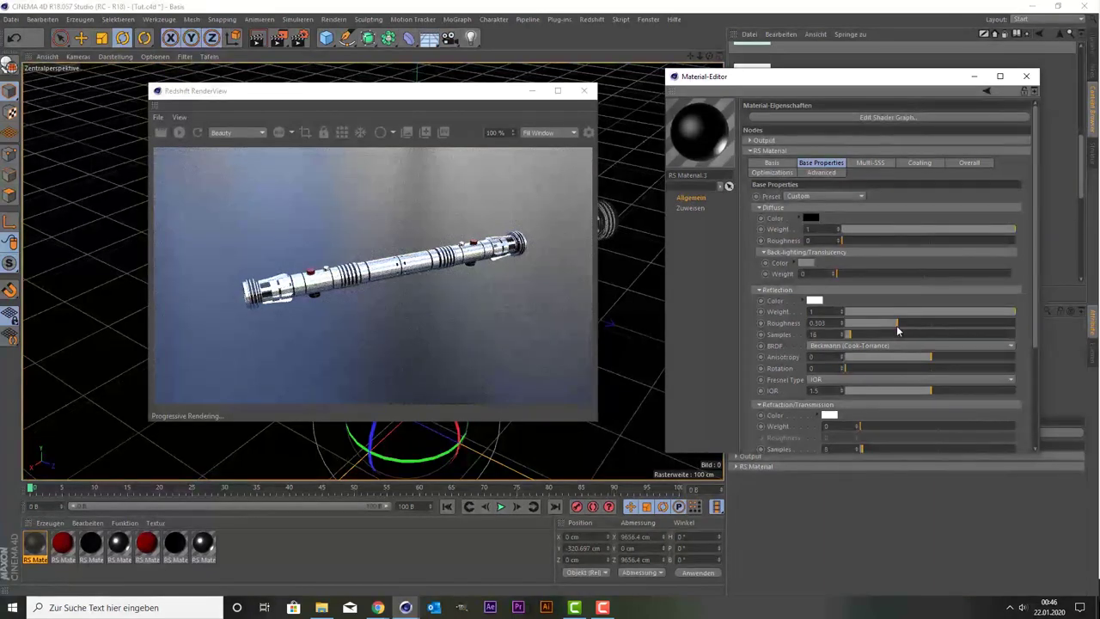
click(1027, 77)
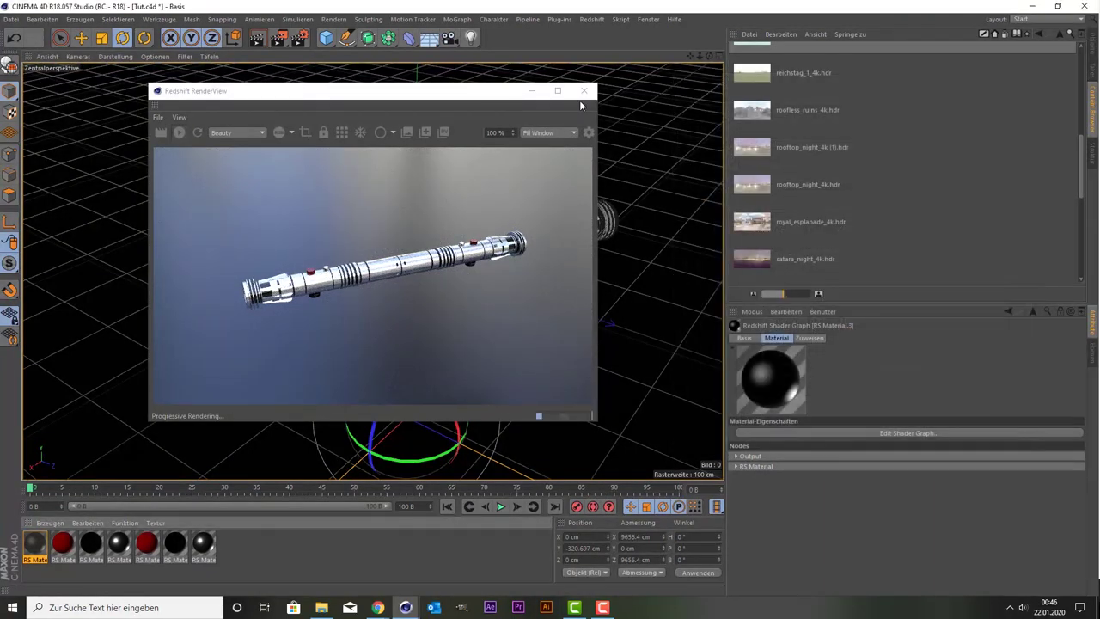
drag(481, 97, 915, 95)
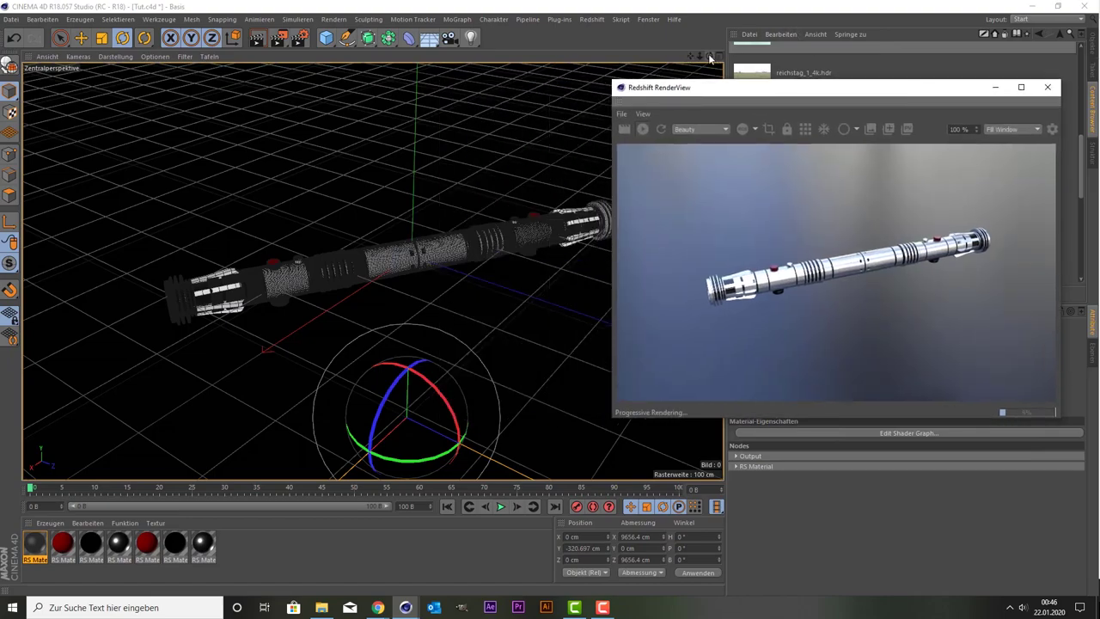
Frame the camera low and close on the hilt, and move the RenderView window left
mouse_move(710, 55)
mouse_down()
mouse_move(722, 95)
mouse_move(739, 103)
mouse_up()
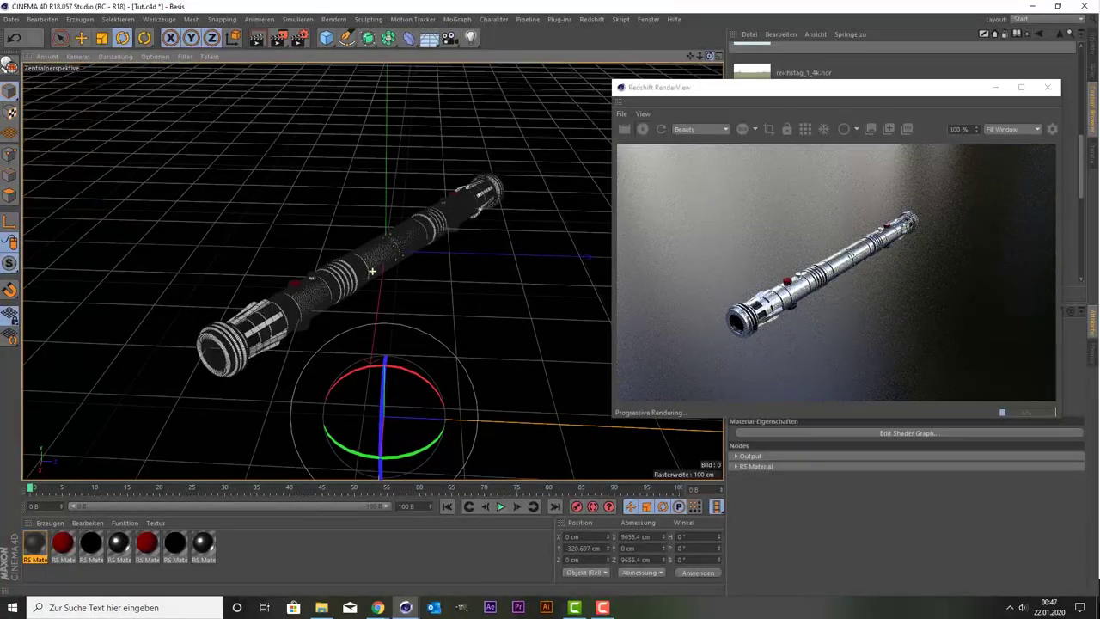
scroll(372, 267, up, 2)
scroll(372, 255, up, 2)
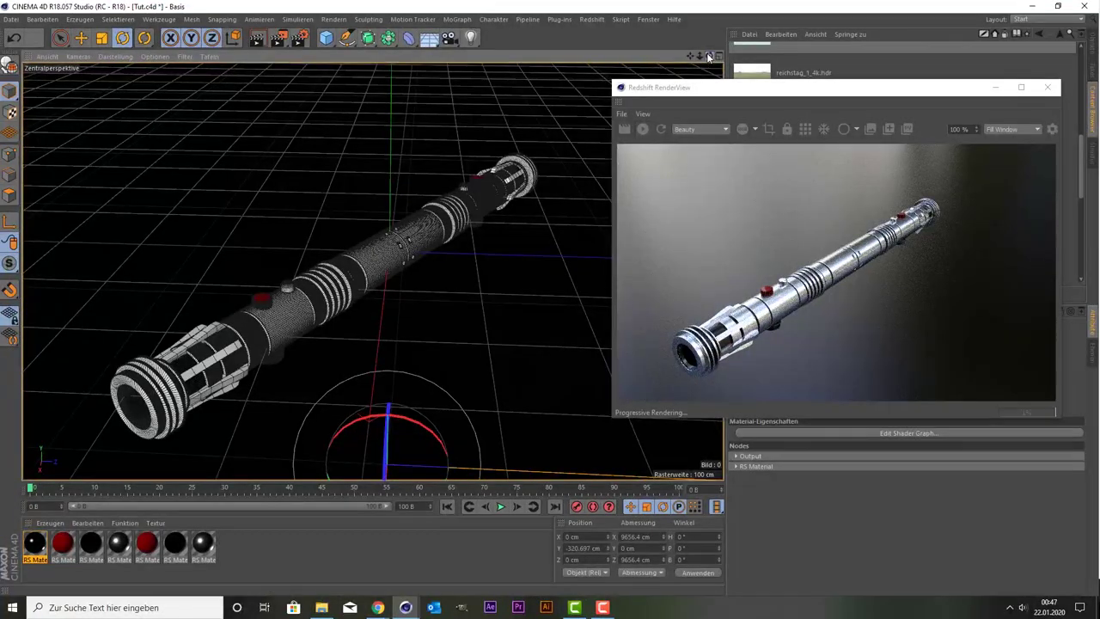
mouse_move(708, 56)
mouse_down()
mouse_move(713, 26)
mouse_move(710, 56)
mouse_up()
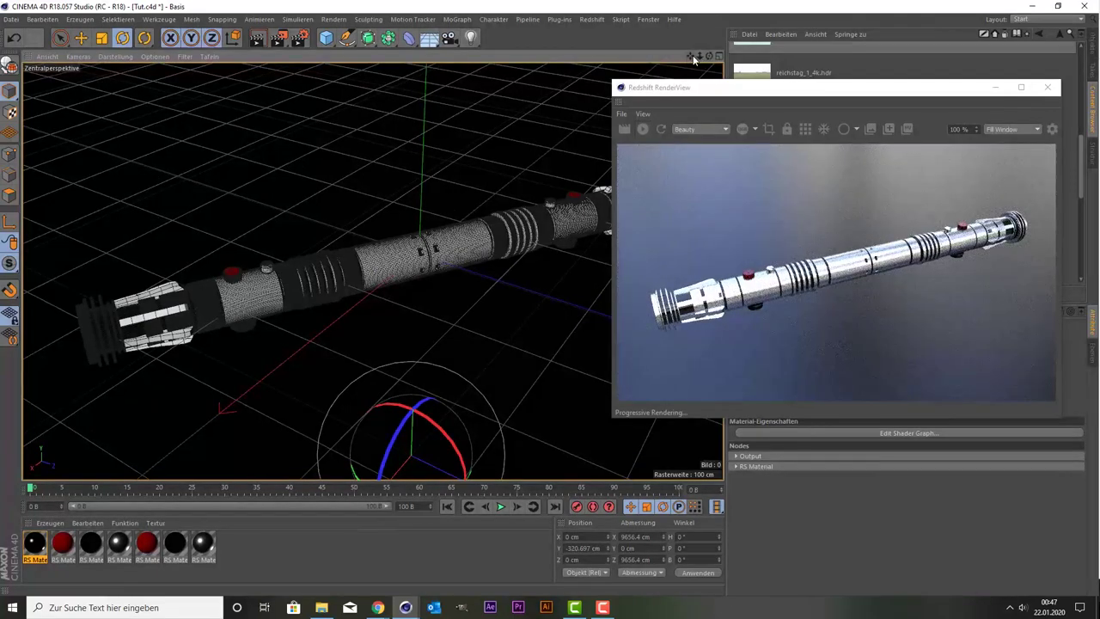
drag(694, 57, 694, 57)
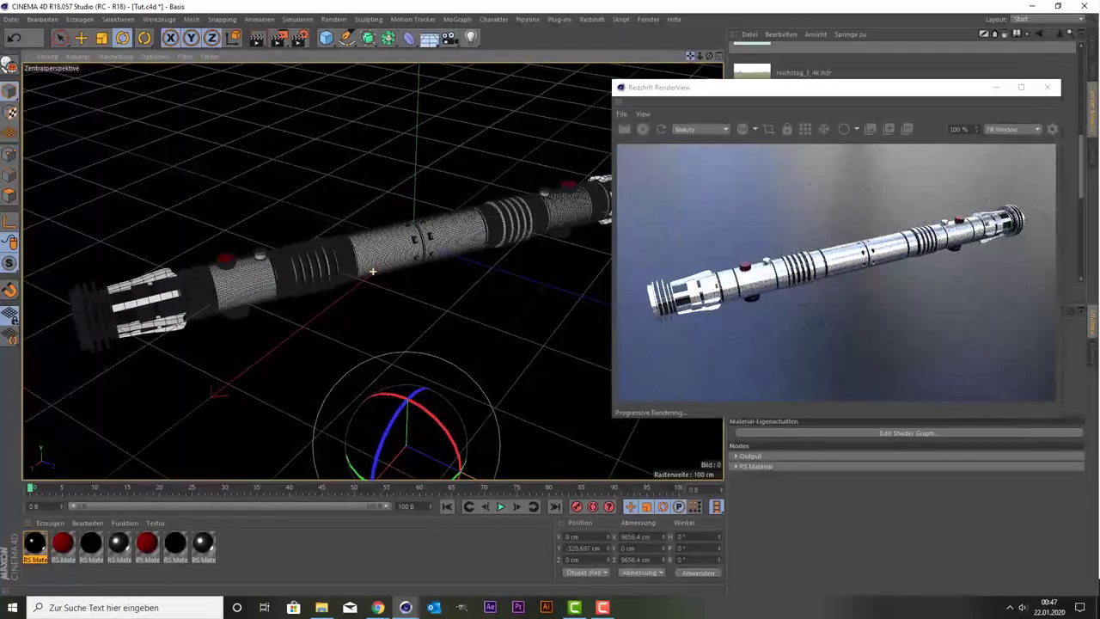
alt+drag(373, 272, 444, 245)
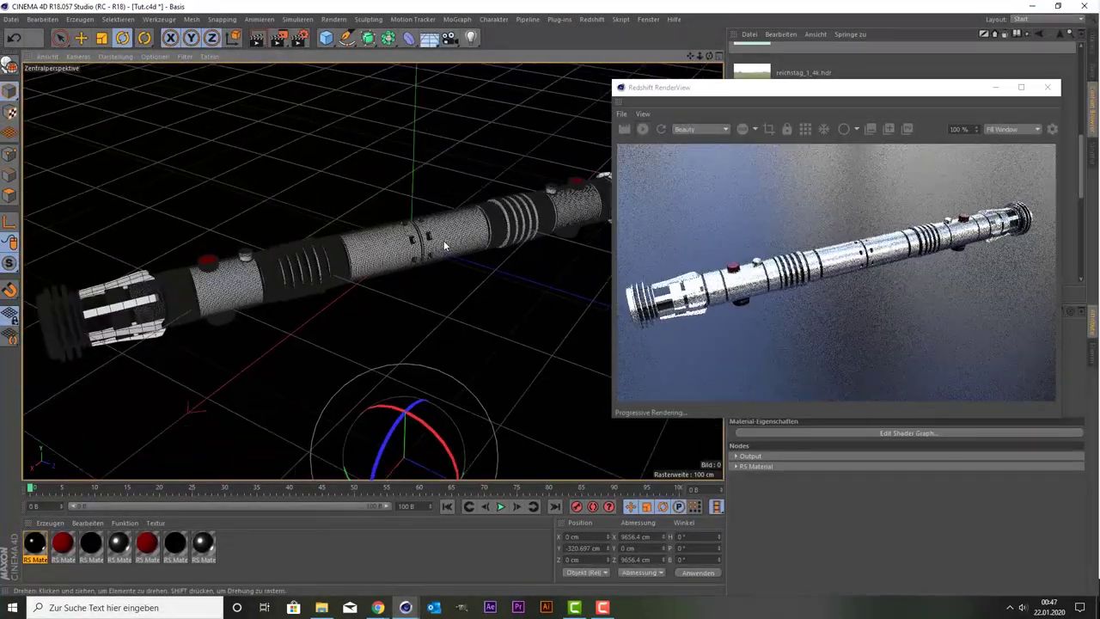
mouse_move(758, 89)
mouse_down()
mouse_move(276, 147)
mouse_move(253, 86)
mouse_up()
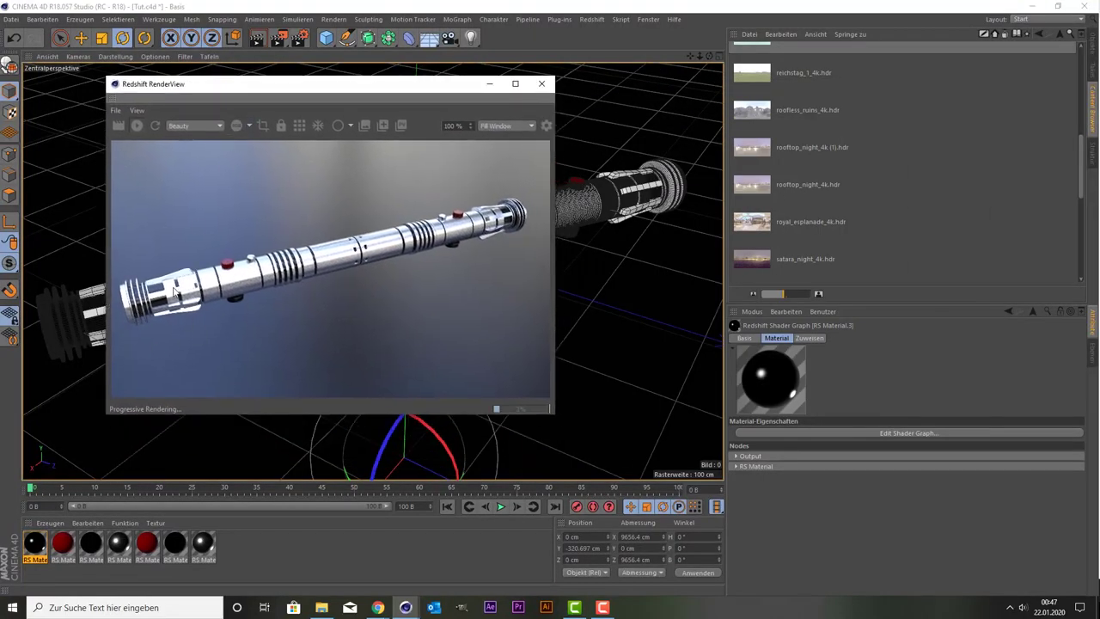
scroll(813, 135, up, 2)
scroll(808, 125, up, 7)
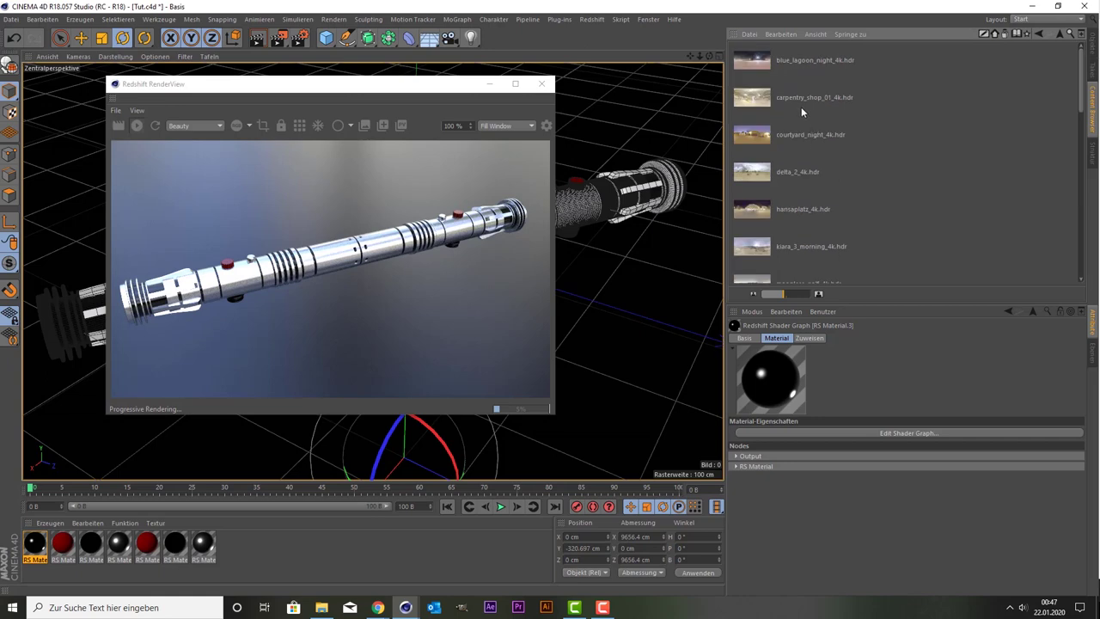
Give the RS Dome Light 50 samples and 90.674 saturation, then return to the Content Browser
click(1092, 52)
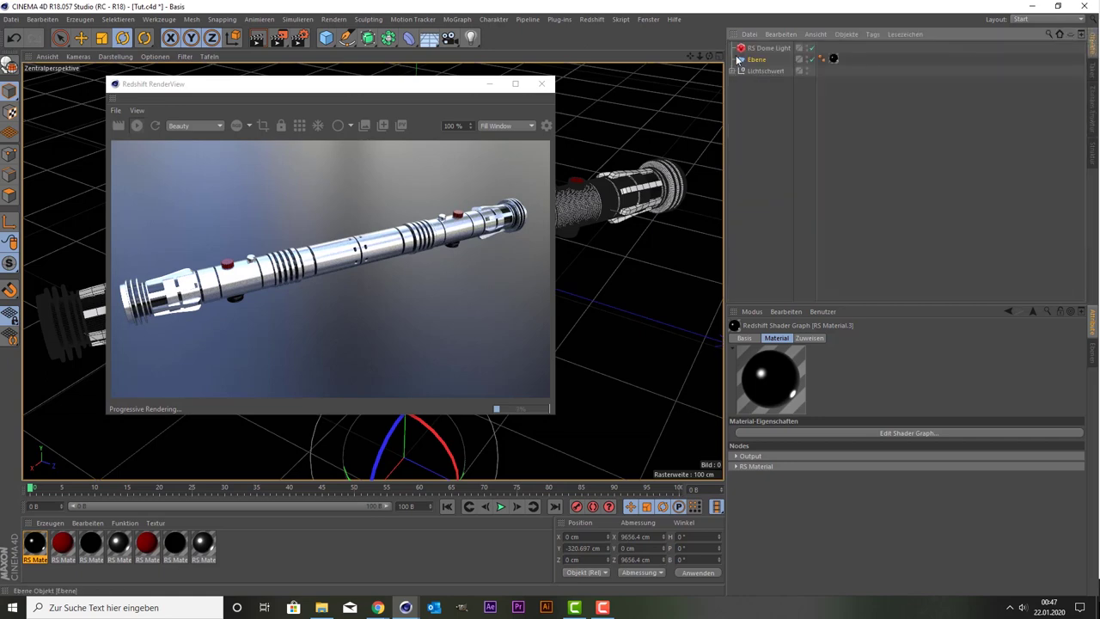
click(767, 48)
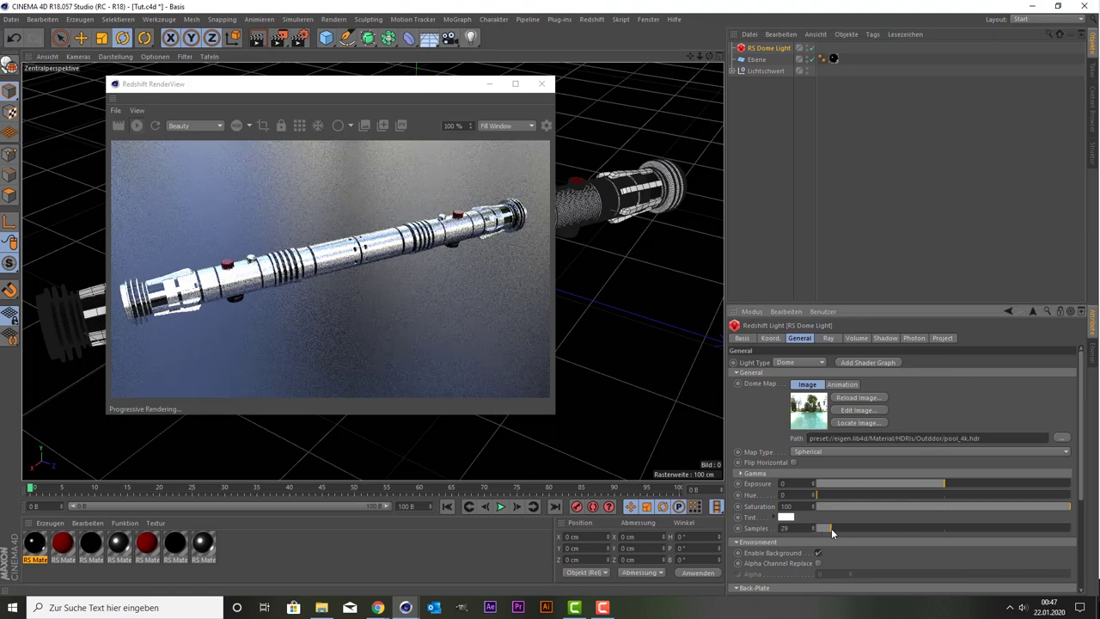
drag(831, 533, 815, 533)
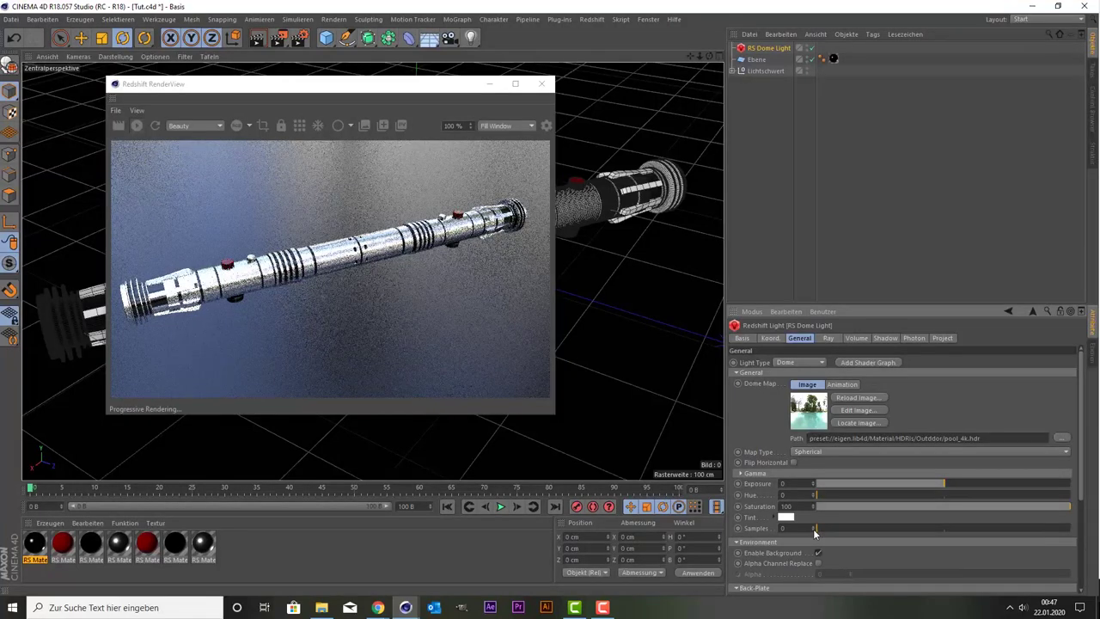
click(840, 527)
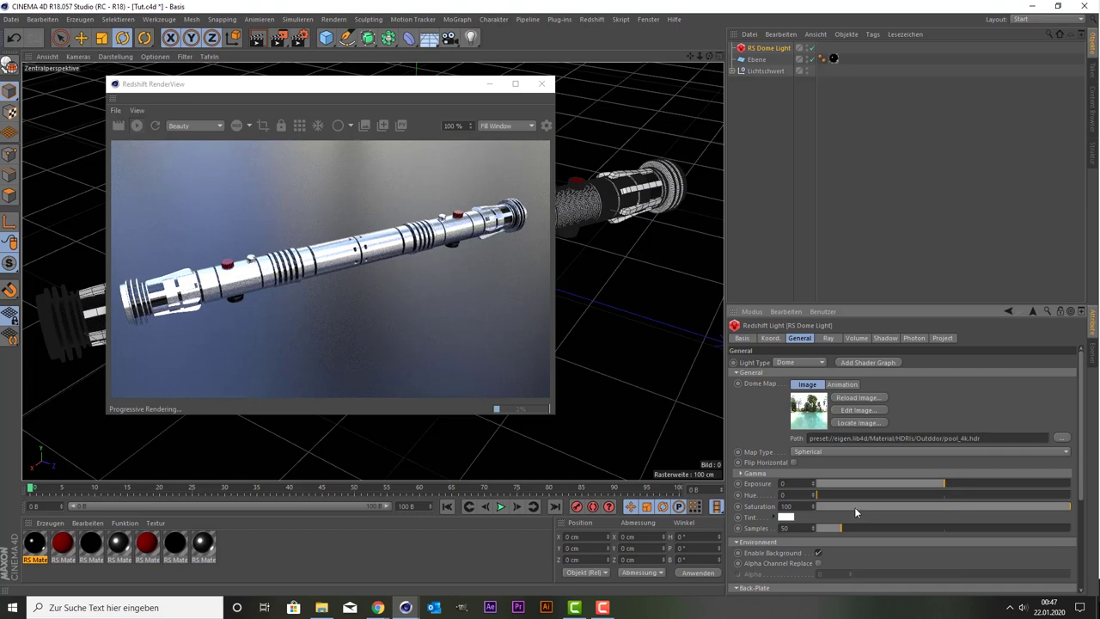
click(888, 506)
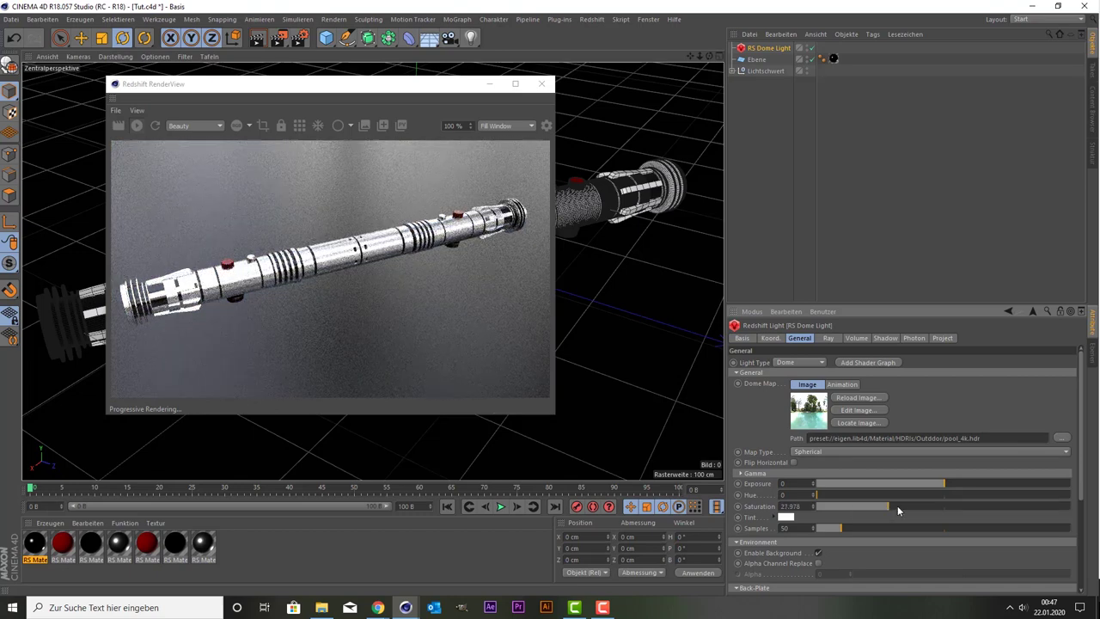
drag(897, 510, 1046, 506)
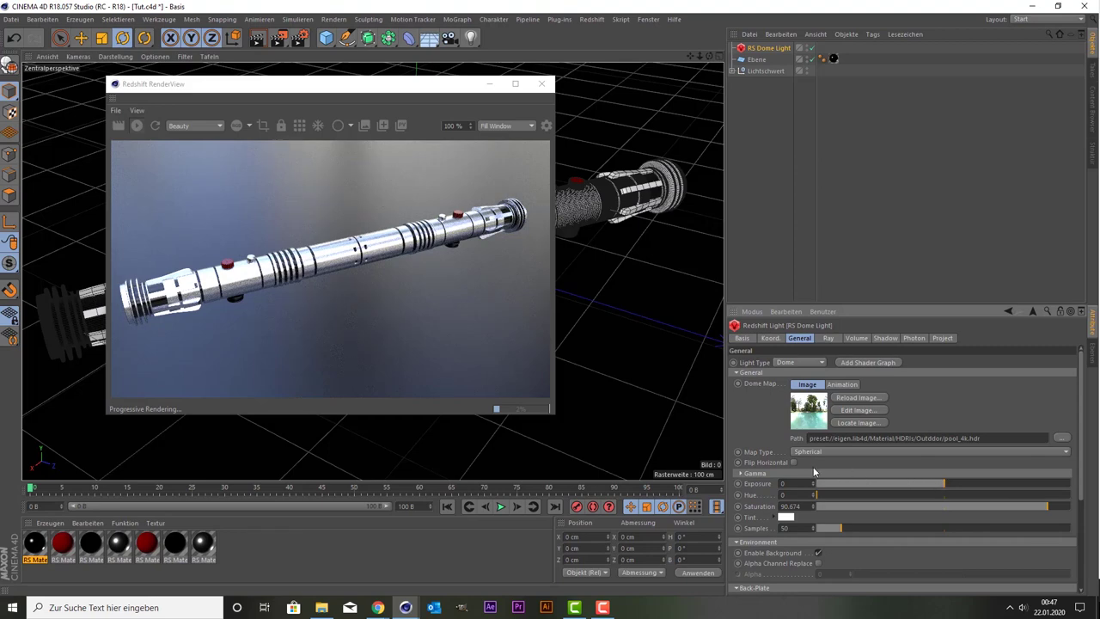
click(1062, 439)
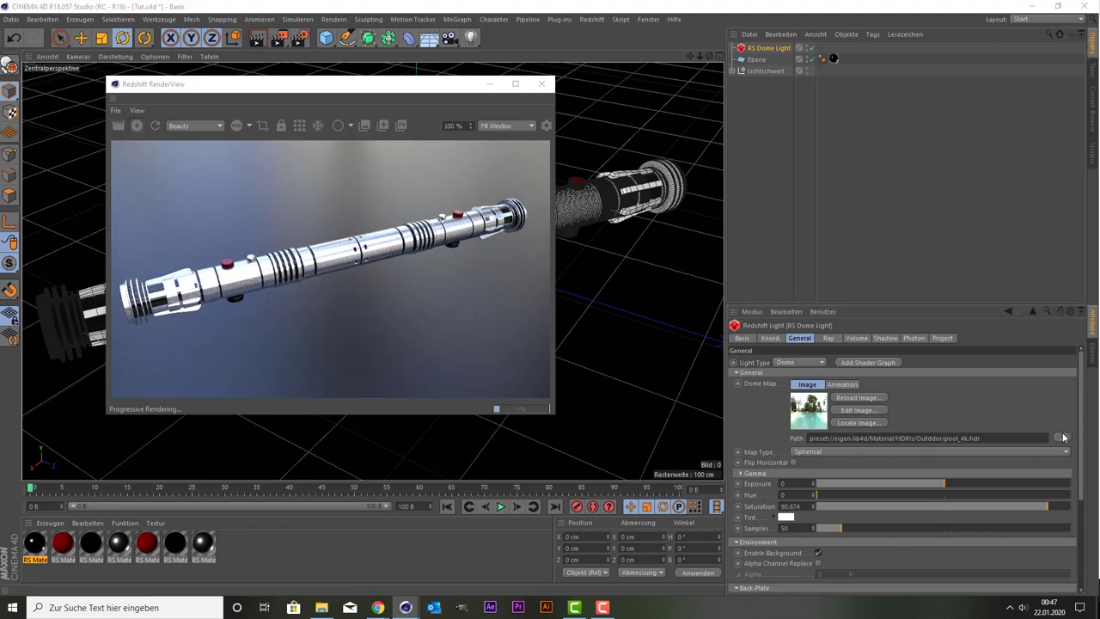
click(536, 23)
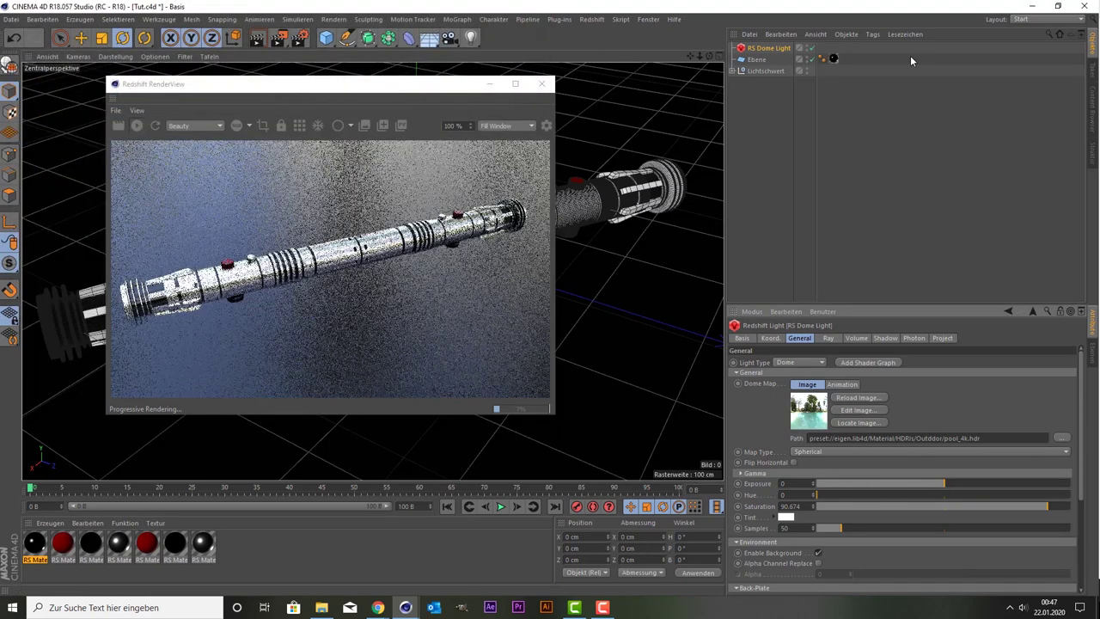
click(1089, 110)
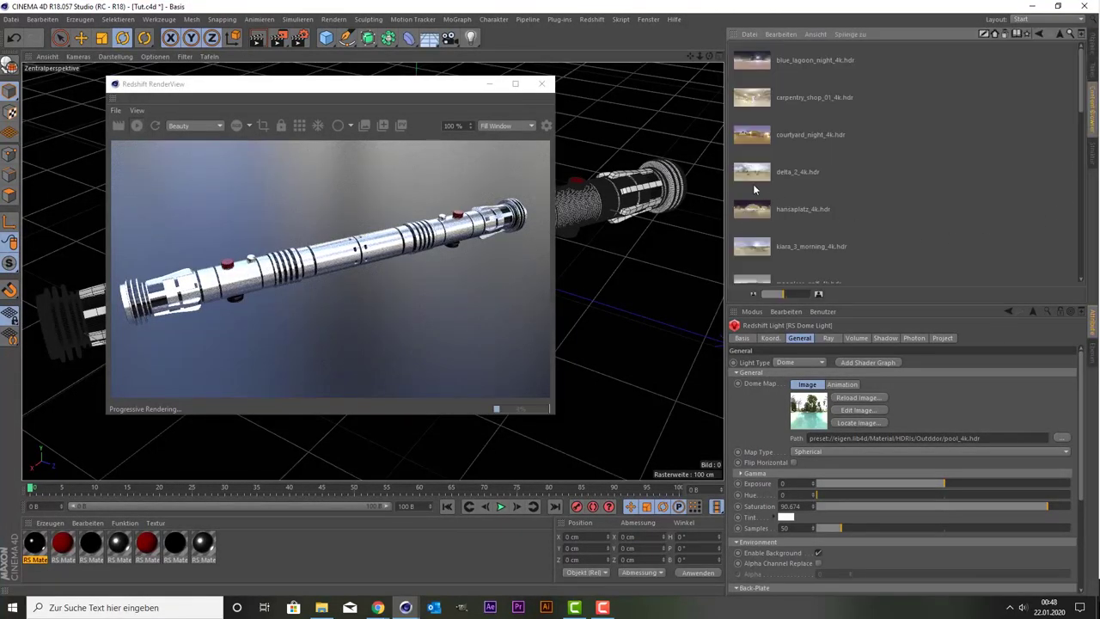
Try carpentry_shop_01_4k.hdr, then blue_lagoon_night_4k.hdr, as the dome map, and select reichstag_1_4k.hdr
drag(756, 103, 809, 411)
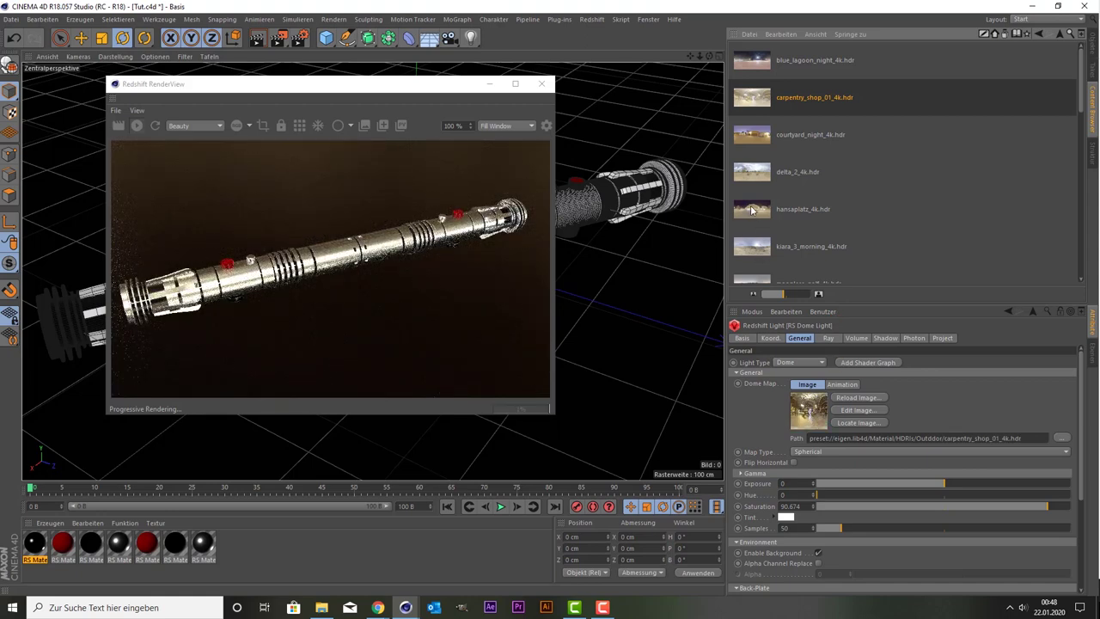
drag(765, 60, 806, 410)
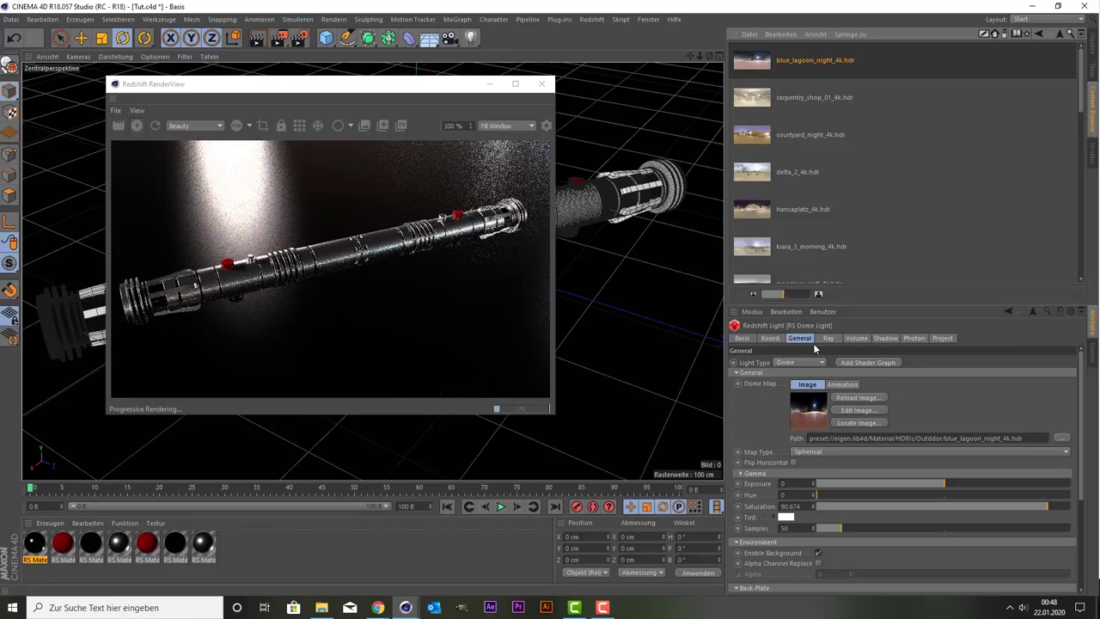
scroll(837, 191, down, 5)
click(759, 198)
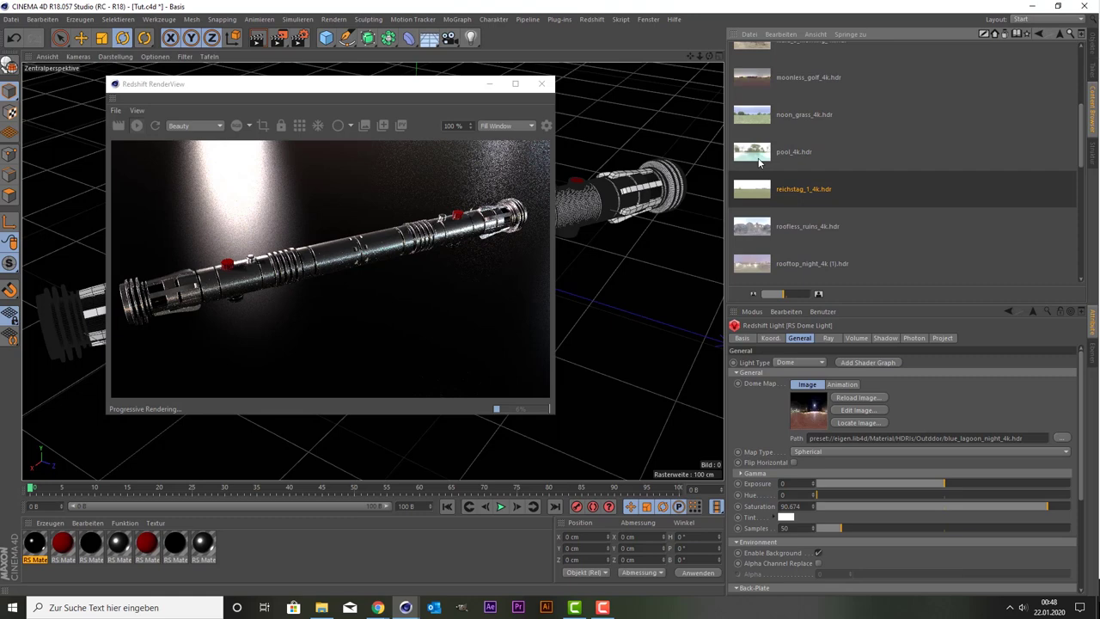
Apply winter_river_4k.hdr as the dome light's environment map
scroll(753, 165, down, 3)
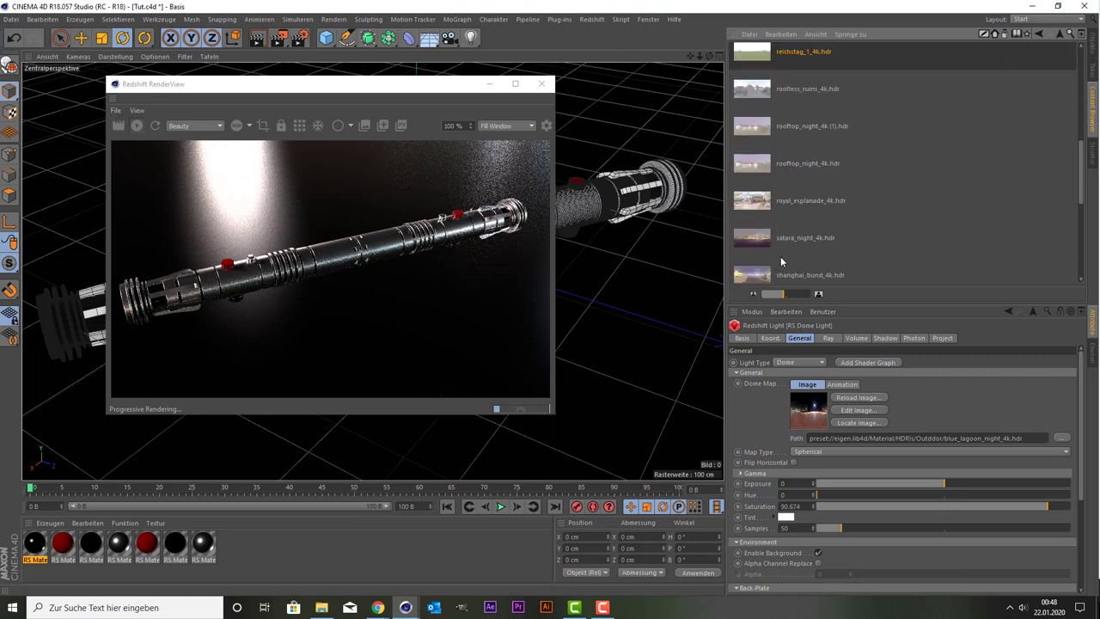
scroll(780, 258, down, 4)
scroll(773, 246, down, 2)
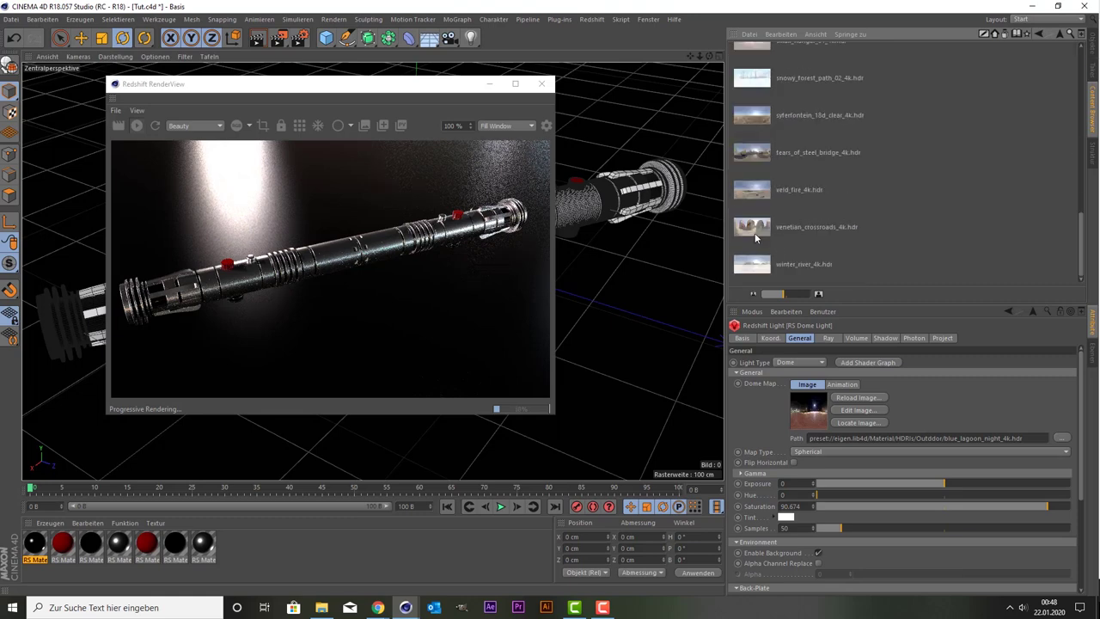
click(751, 262)
drag(751, 262, 813, 427)
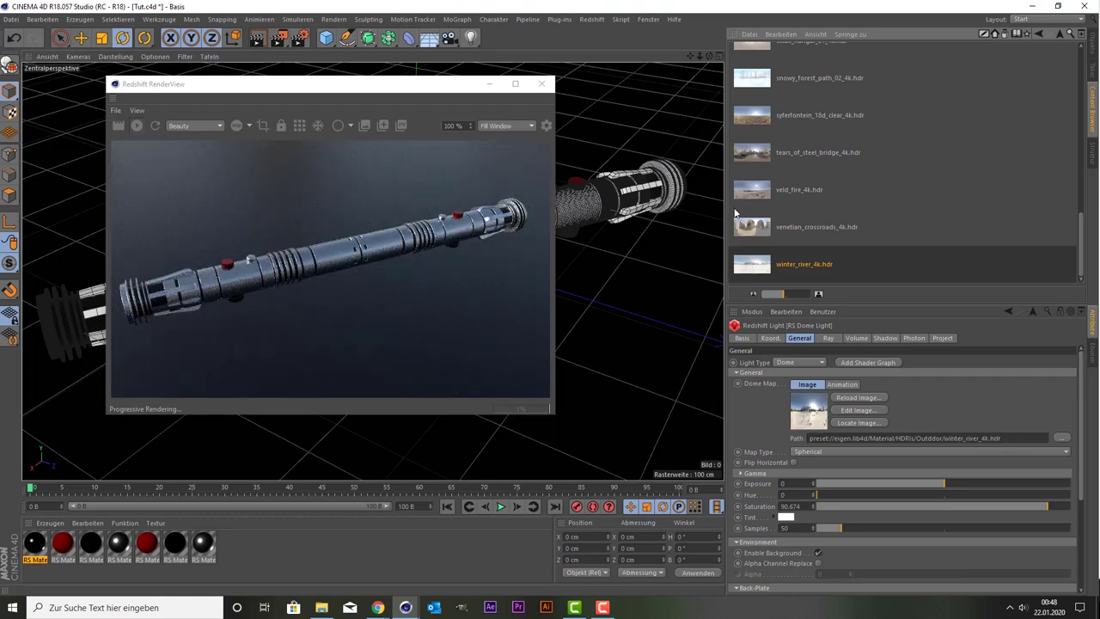
Switch the dome map to venetian_crossroads_4k.hdr
click(763, 227)
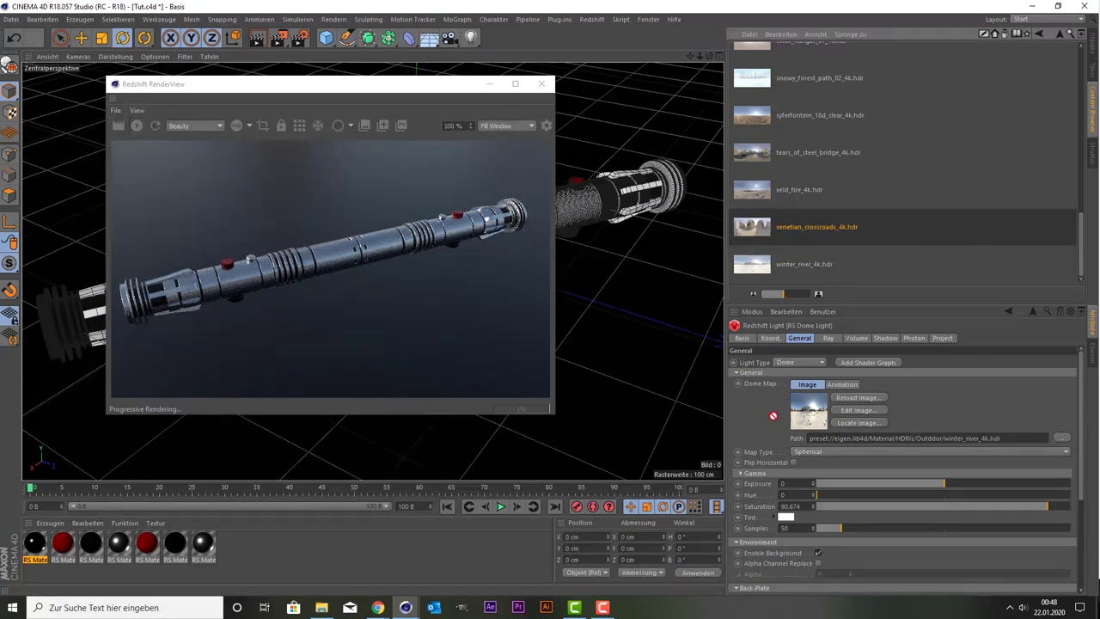
drag(768, 229, 815, 419)
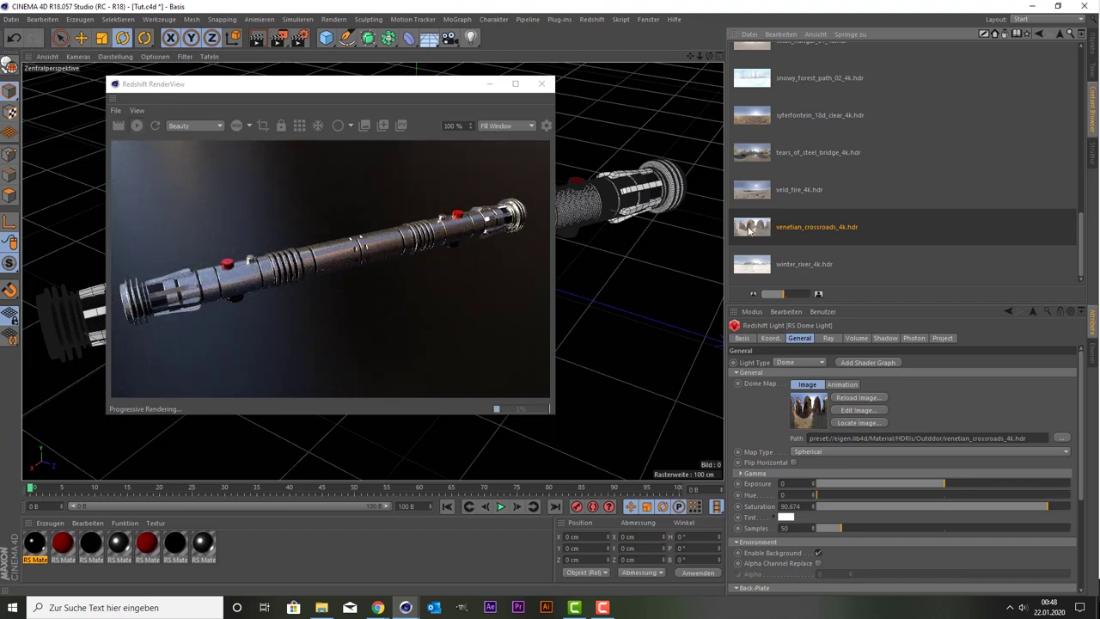
scroll(749, 229, up, 5)
scroll(746, 236, up, 5)
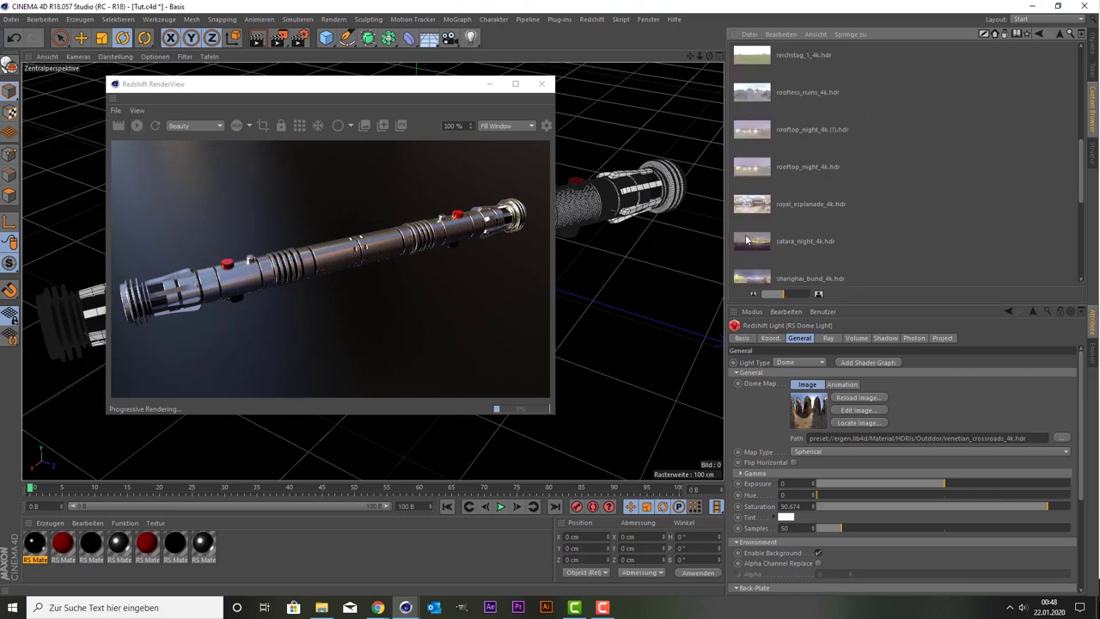
scroll(748, 237, up, 5)
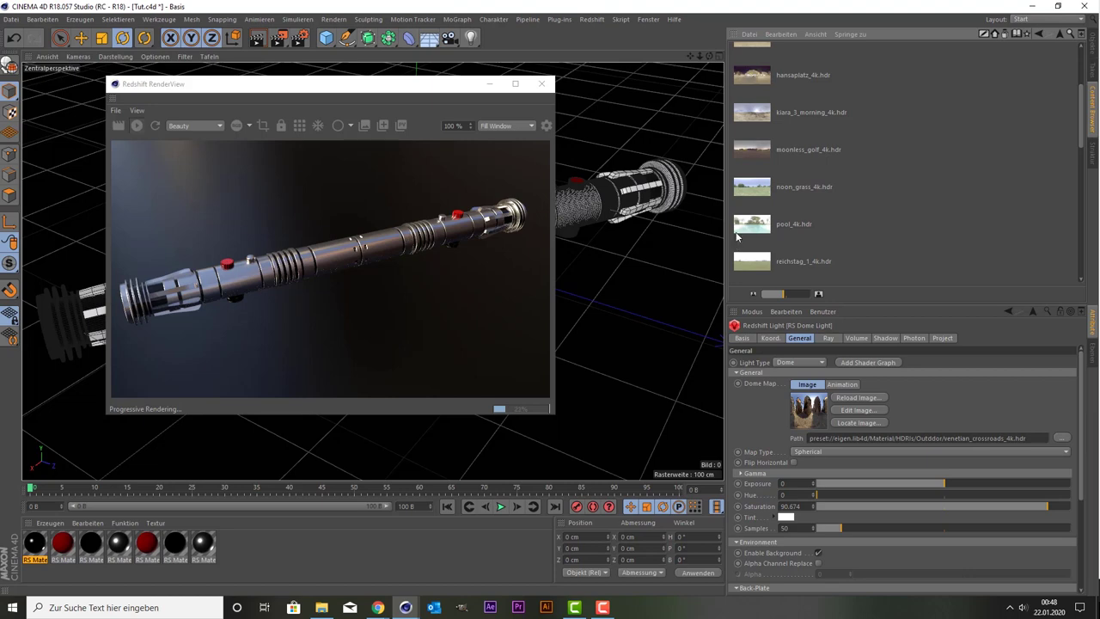
scroll(753, 151, up, 3)
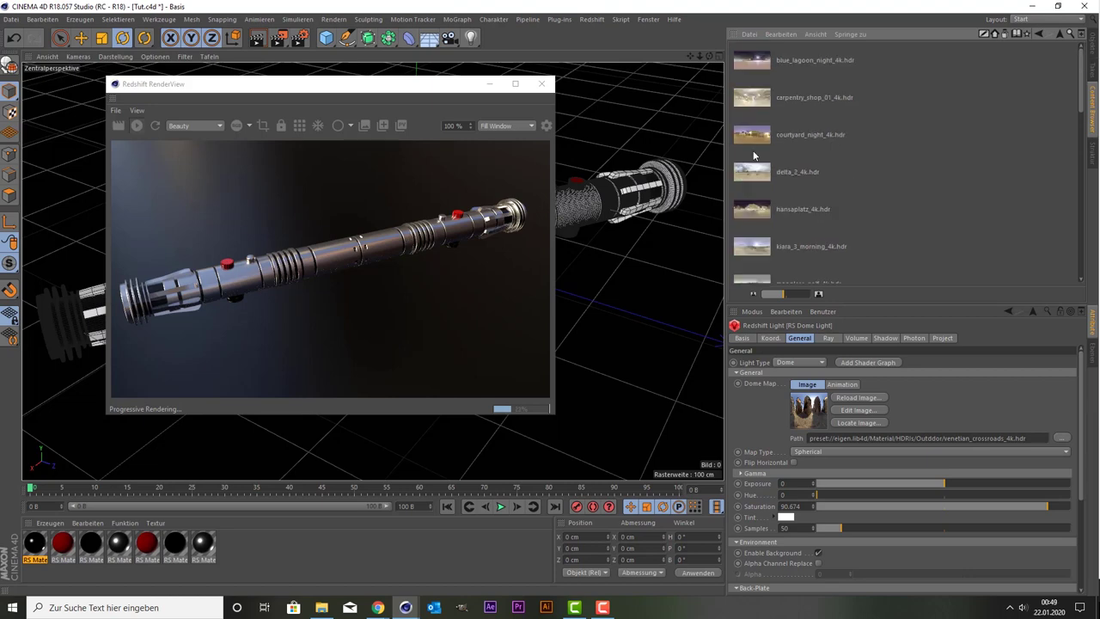